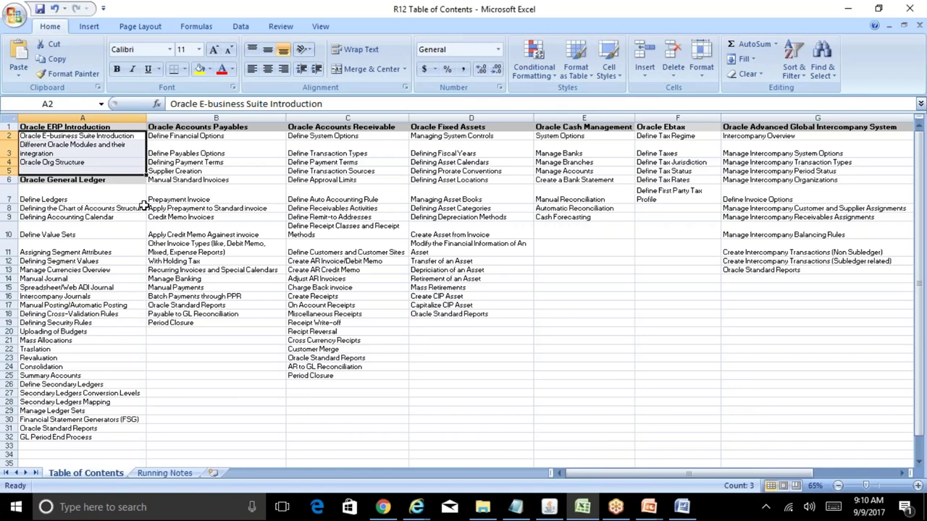
- Select the Define Ledgers topic, then bring up the Reliance Group Structure presentation in PowerPoint
left_click(89, 199)
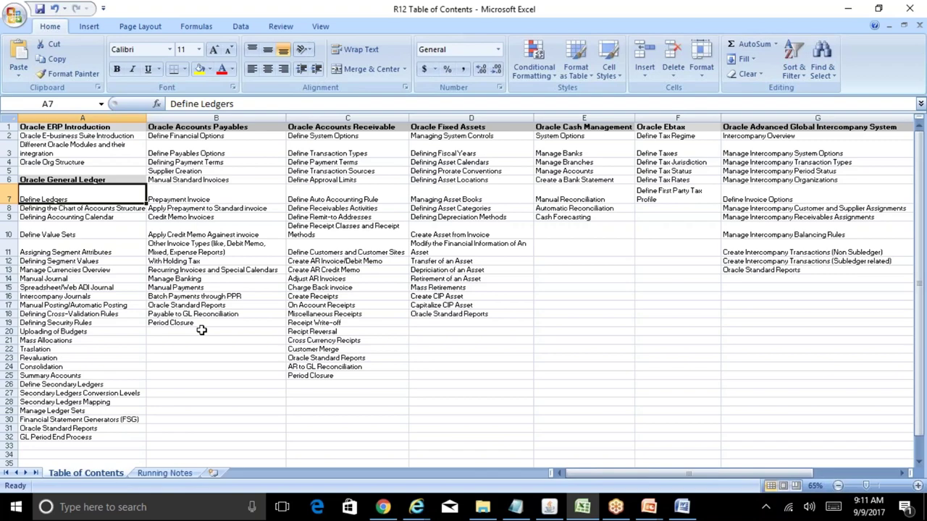
left_click(549, 507)
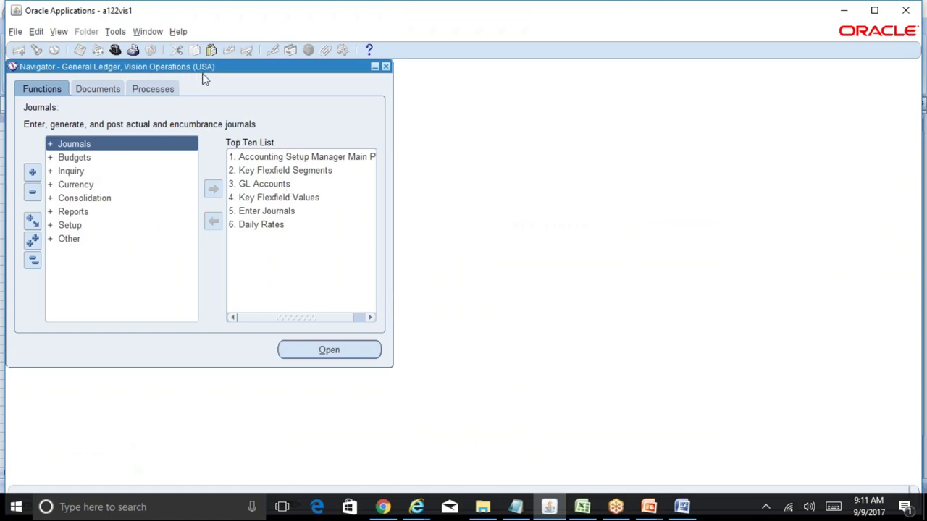
left_click(649, 509)
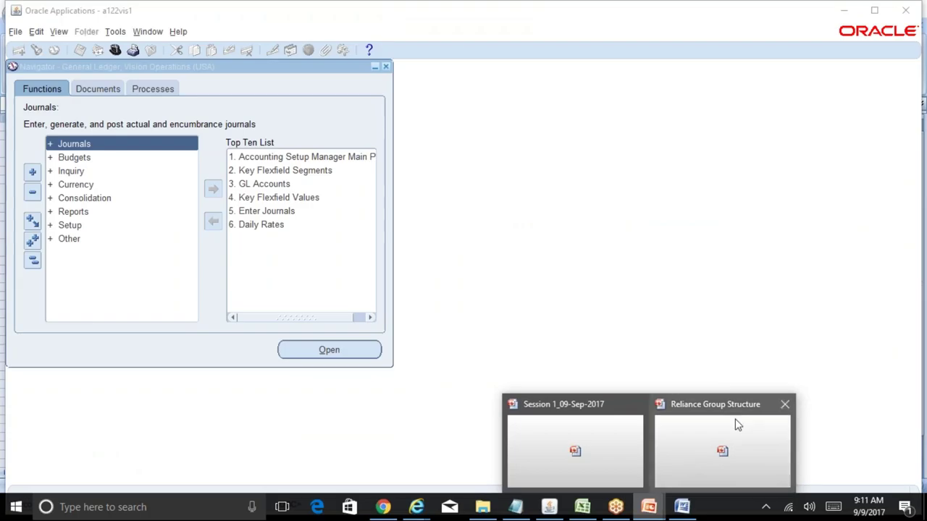
left_click(735, 420)
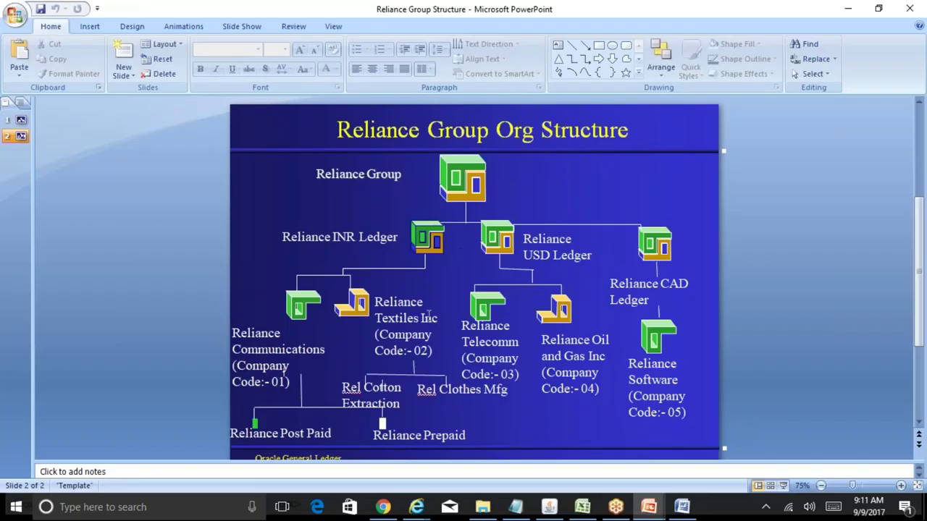
- Bring the Oracle Applications General Ledger Navigator back to the front
left_click(559, 511)
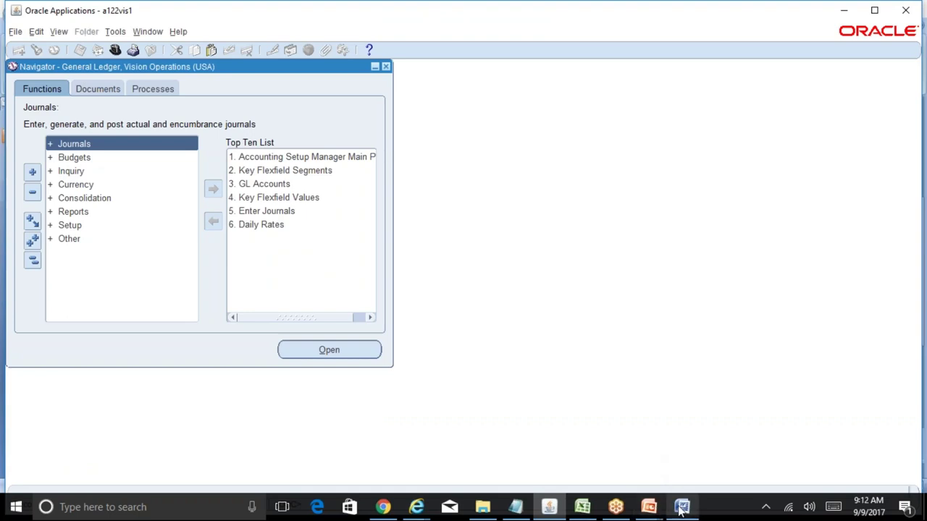
- Return to the R12 Table of Contents workbook and go to cell E22 on Running Notes
left_click(582, 509)
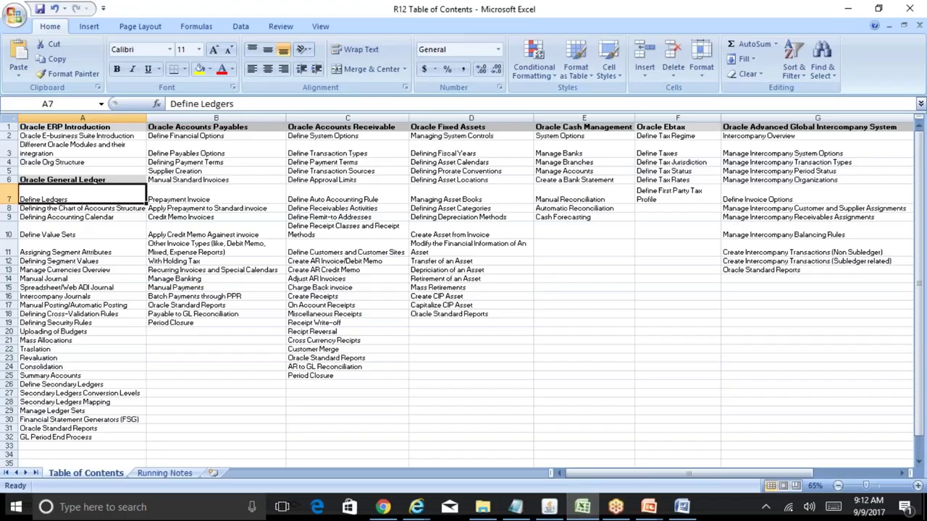
left_click(165, 474)
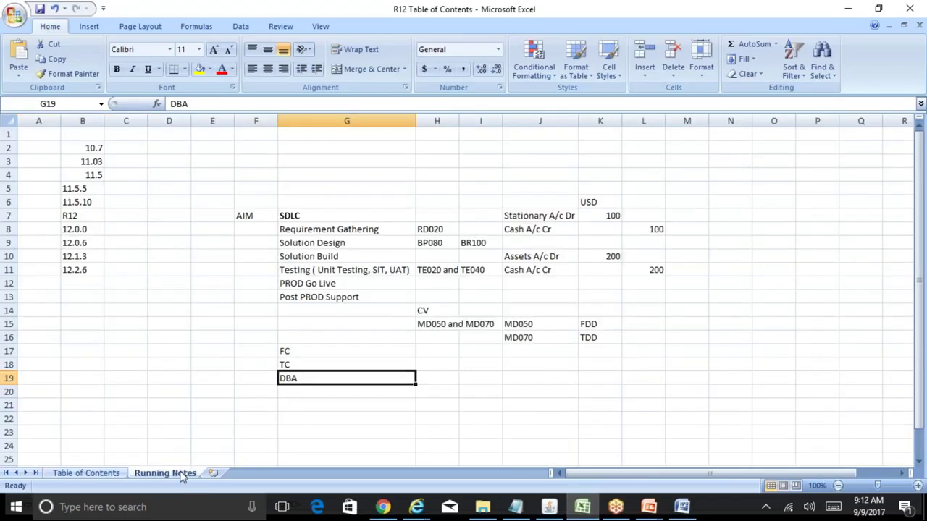
left_click(227, 417)
key("Down")
key("Down")
key("Down")
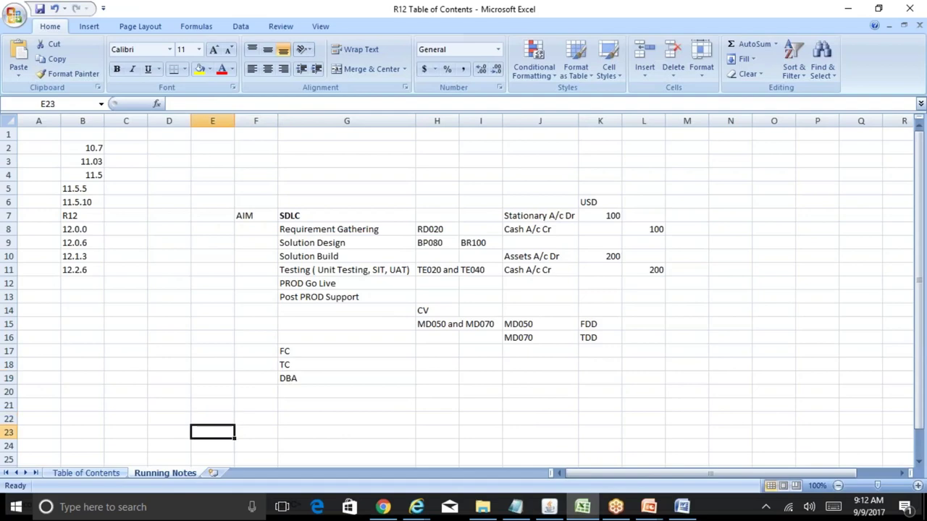
key("Down")
key("Down")
key("Down")
key("Down")
key("Down")
key("Down")
key("Down")
key("Down")
key("Down")
key("Down")
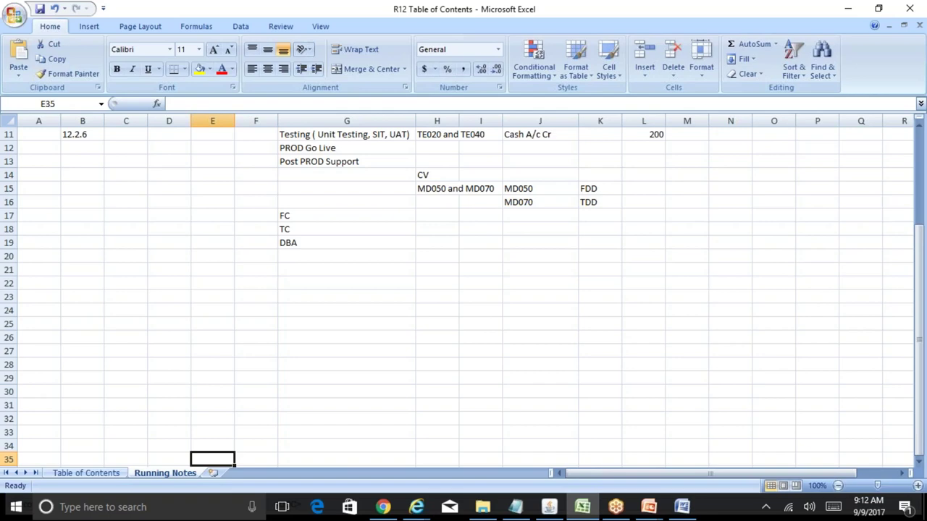
key("Up")
key("Up")
key("Up")
key("Up")
key("Up")
key("Up")
key("Up")
key("Up")
key("Up")
key("Up")
key("Up")
key("Up")
key("Up")
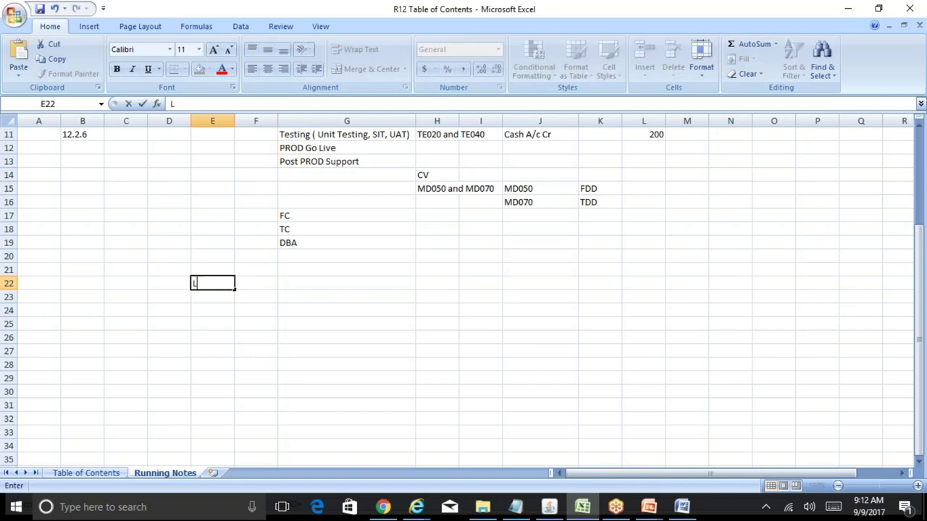
- Enter 'Ledger' in cell E22, then move to cell D23
type("Ledger")
key("Return")
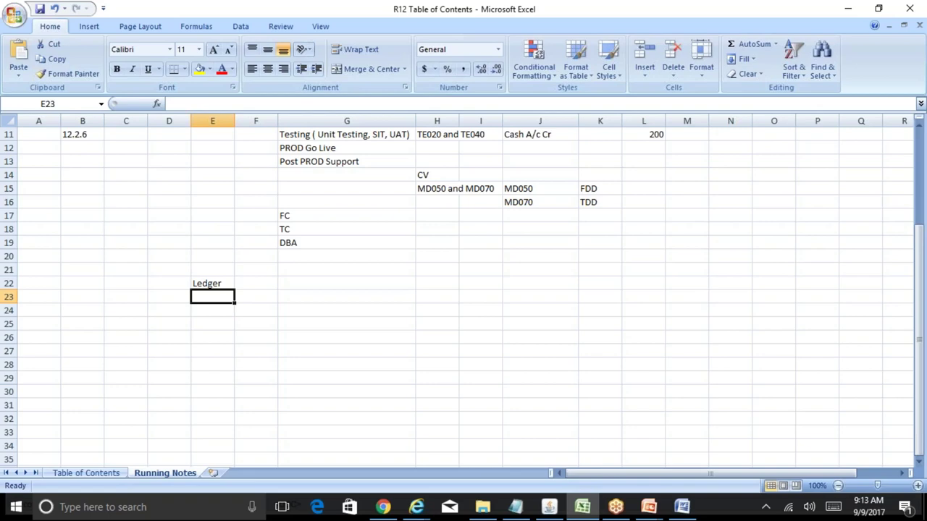
key("Down")
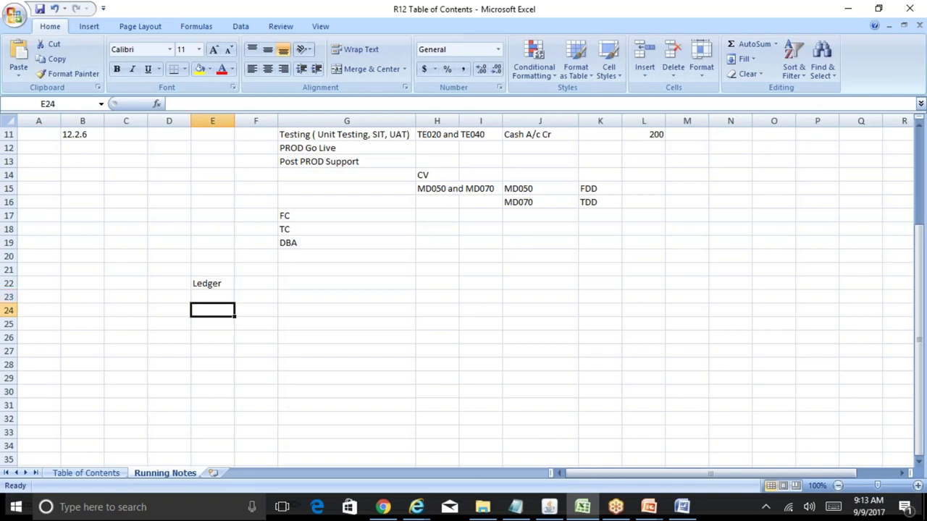
key("Up")
key("Left")
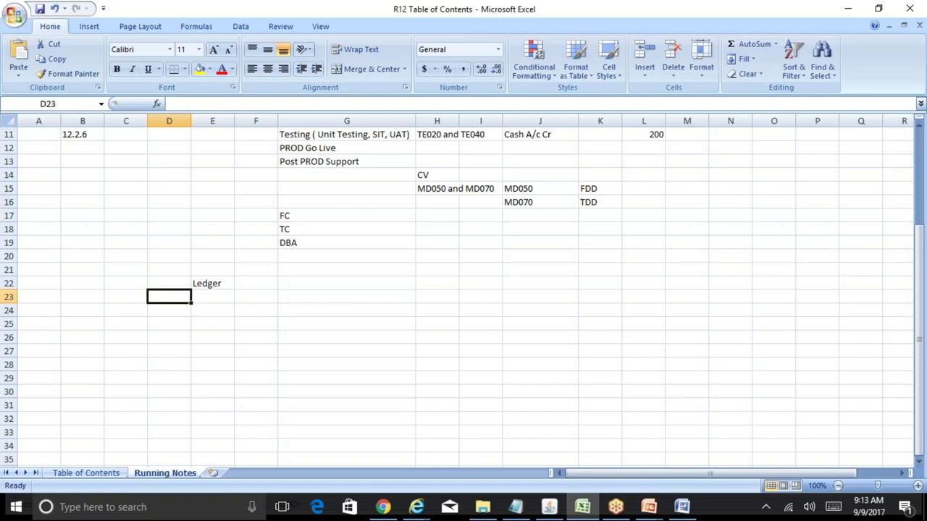
- Type COA, Calendar, Currency and SLAC across cells D23 to G23
type("COA")
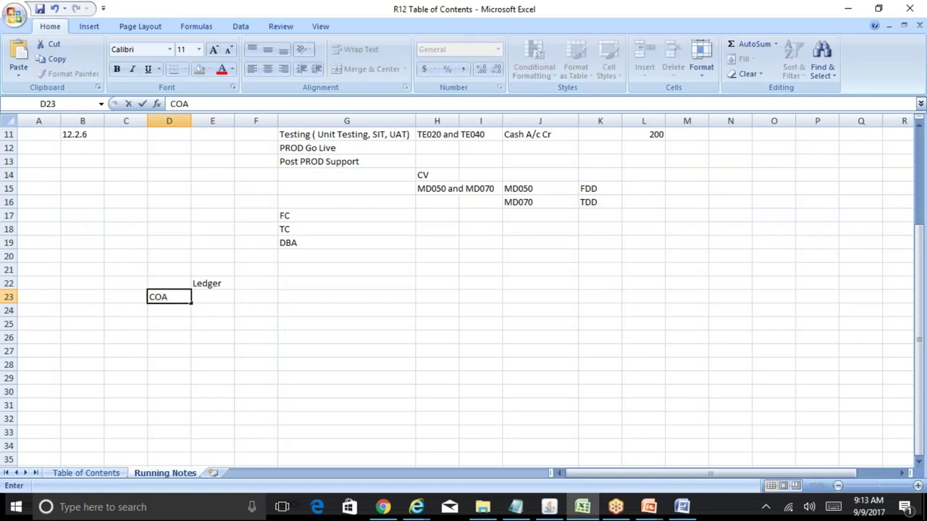
key("Right")
type("Calendar")
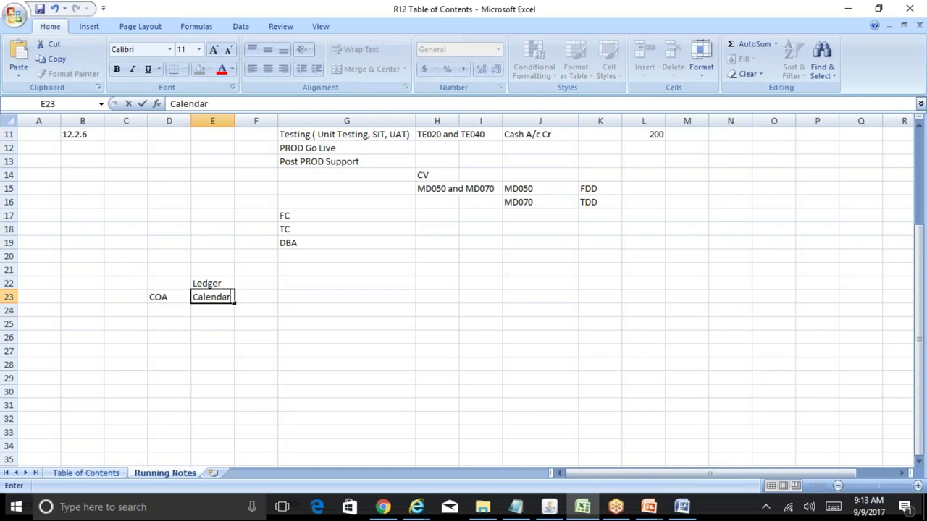
key("Right")
type("Currency")
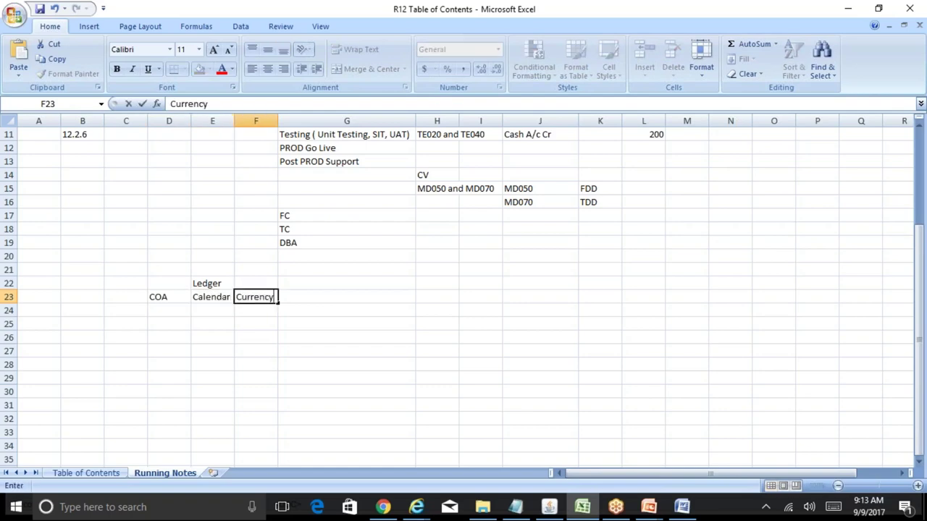
key("Right")
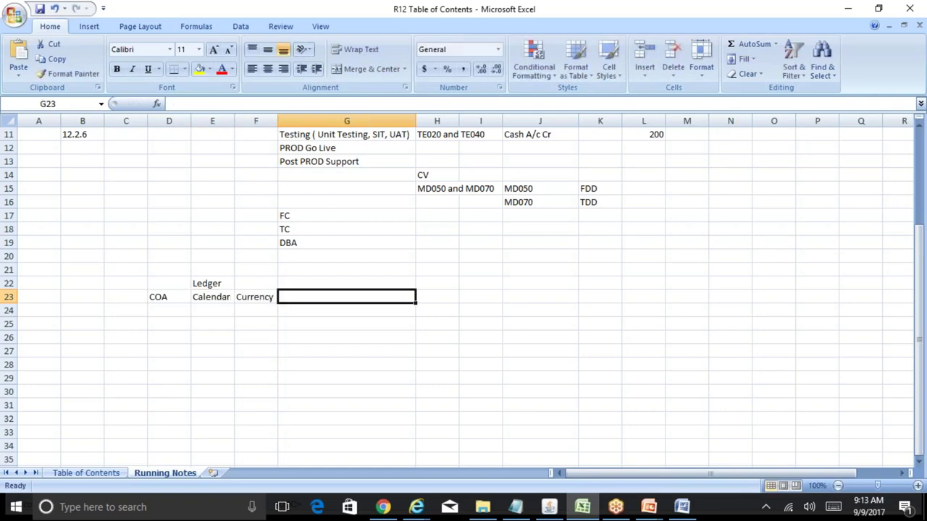
type("SLAC")
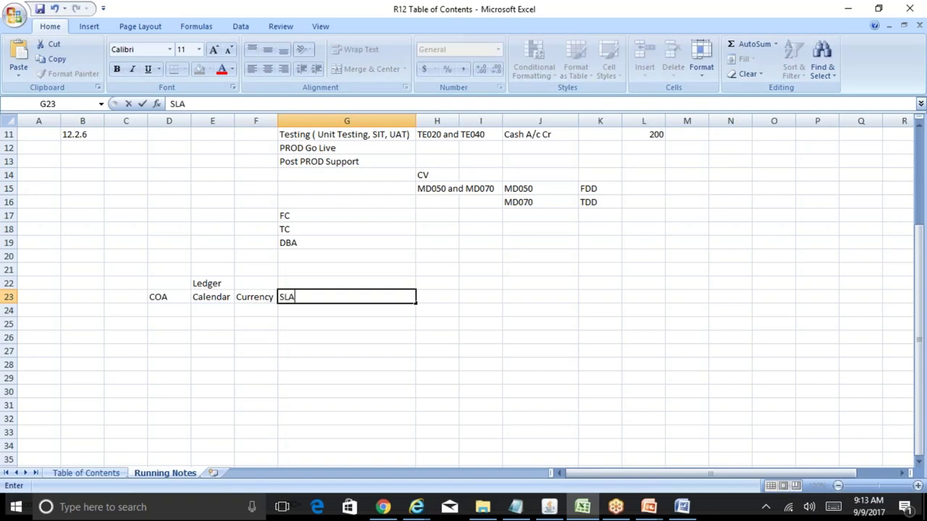
left_click(255, 310)
key("Up")
key("Left")
key("Left")
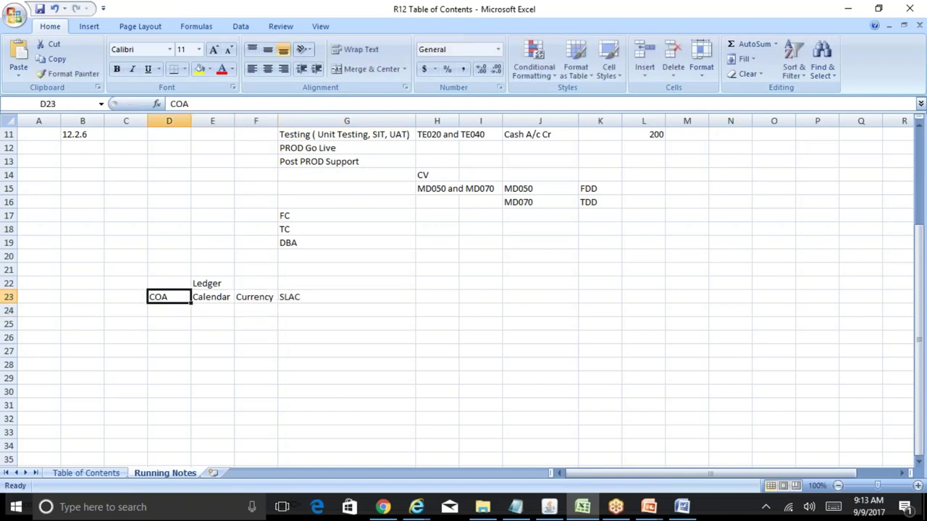
- Underline the letter C in COA and in Calendar
key("F2")
left_click(155, 297)
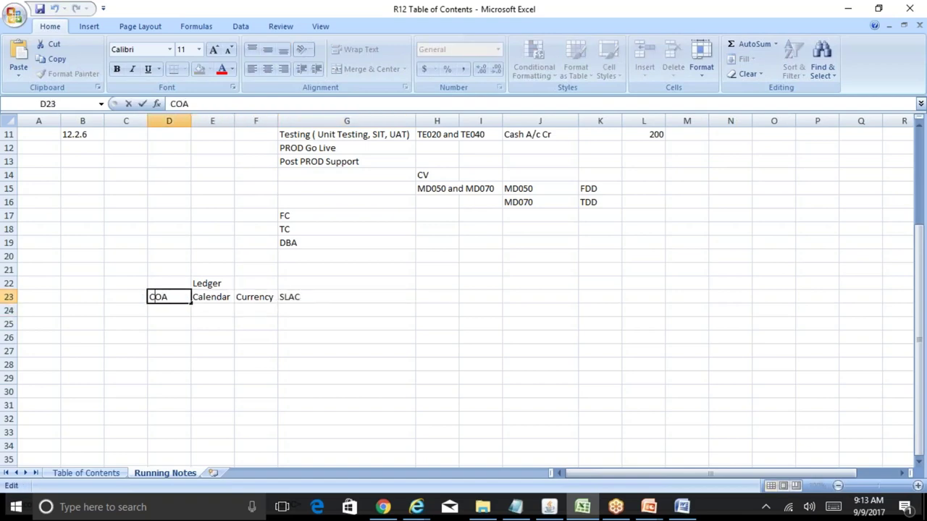
key("shift+Left")
left_click(149, 70)
left_click(212, 297)
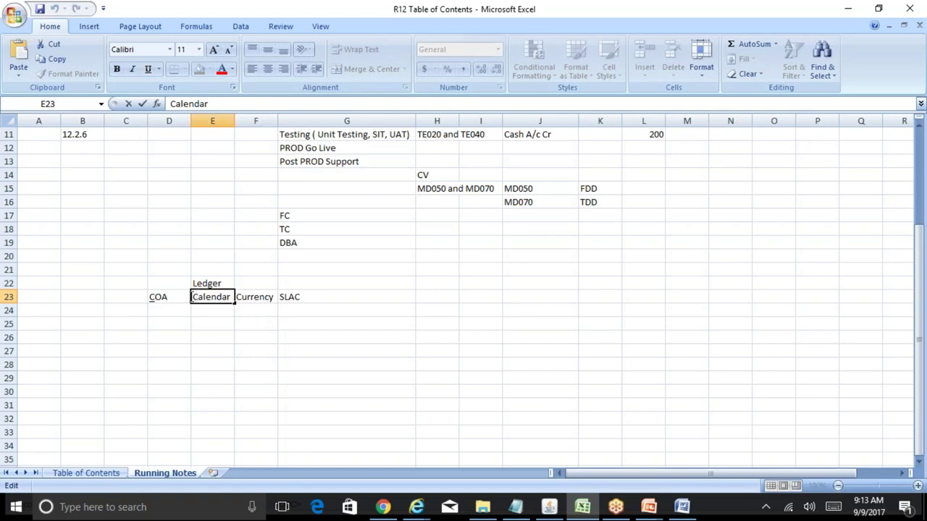
left_click_drag(192, 297, 198, 296)
left_click(149, 69)
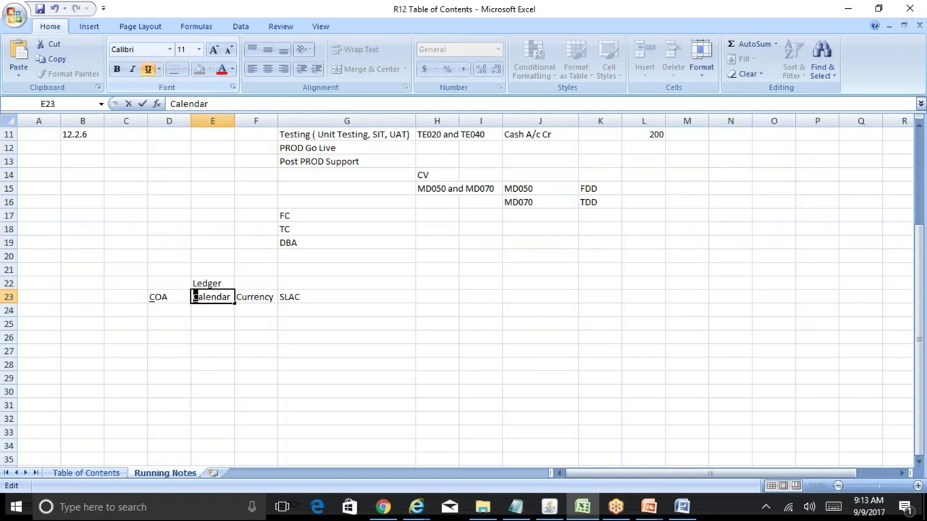
left_click(258, 299)
- Underline the letter C in Currency and the final C in SLAC
double_click(259, 299)
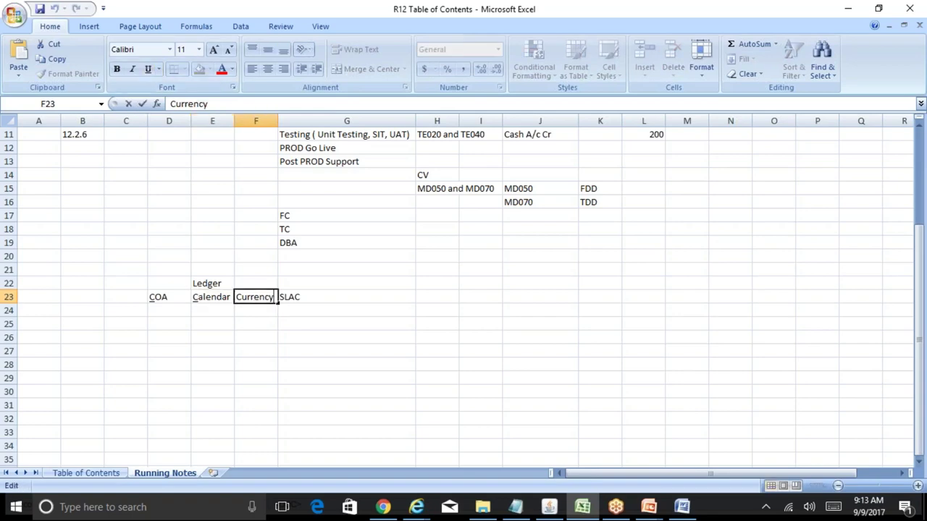
left_click_drag(240, 297, 234, 297)
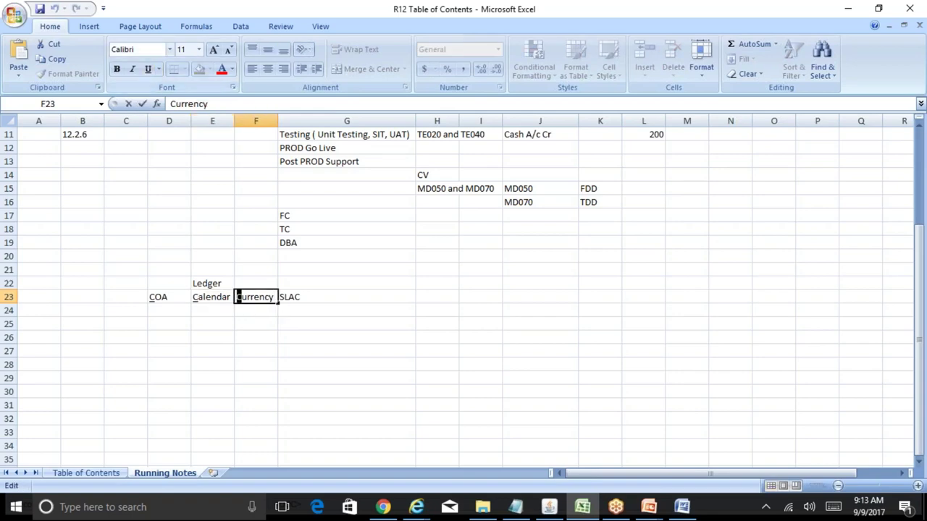
left_click(149, 68)
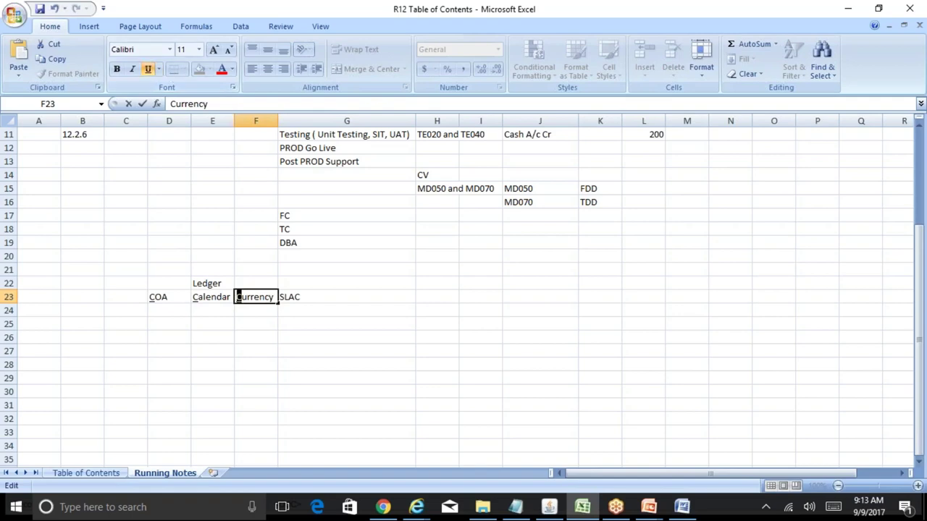
left_click(312, 297)
key("F2")
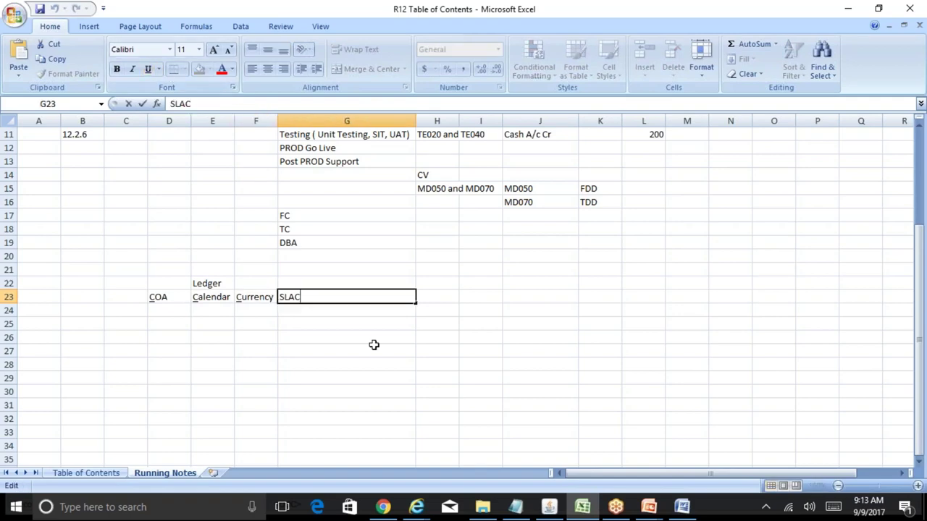
key("shift+Left")
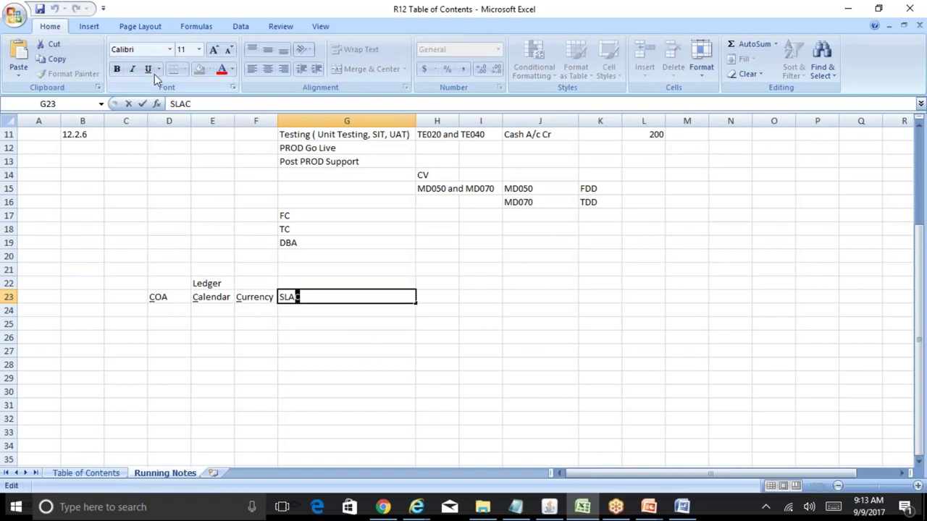
left_click(149, 69)
left_click(250, 308)
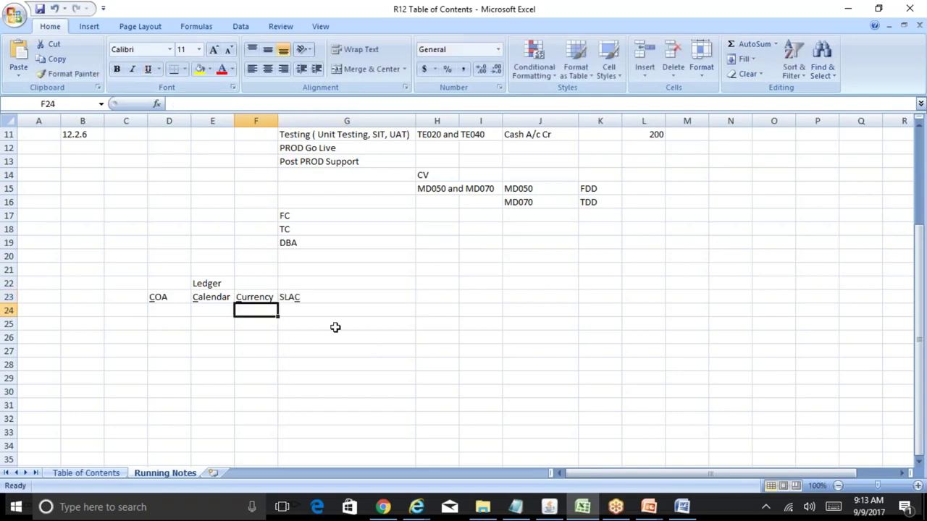
left_click(209, 283)
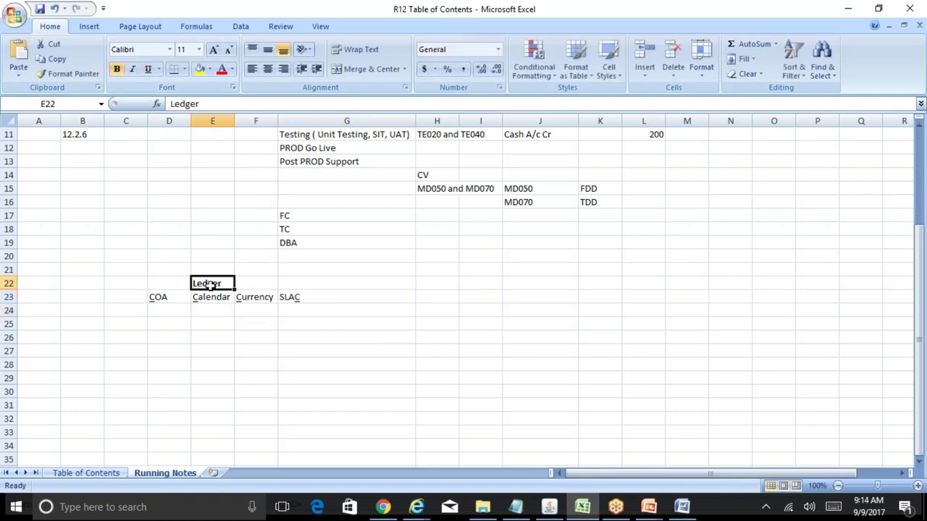
key("Down")
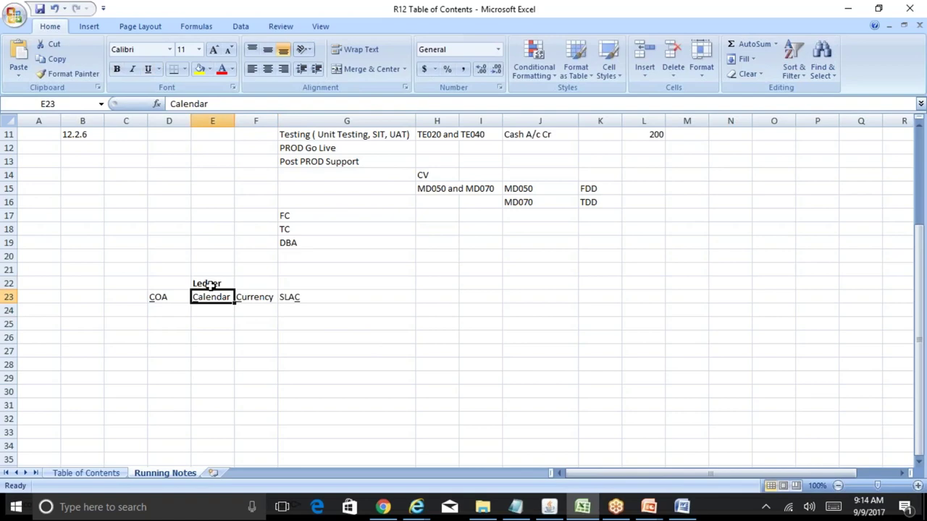
key("Right")
key("Right")
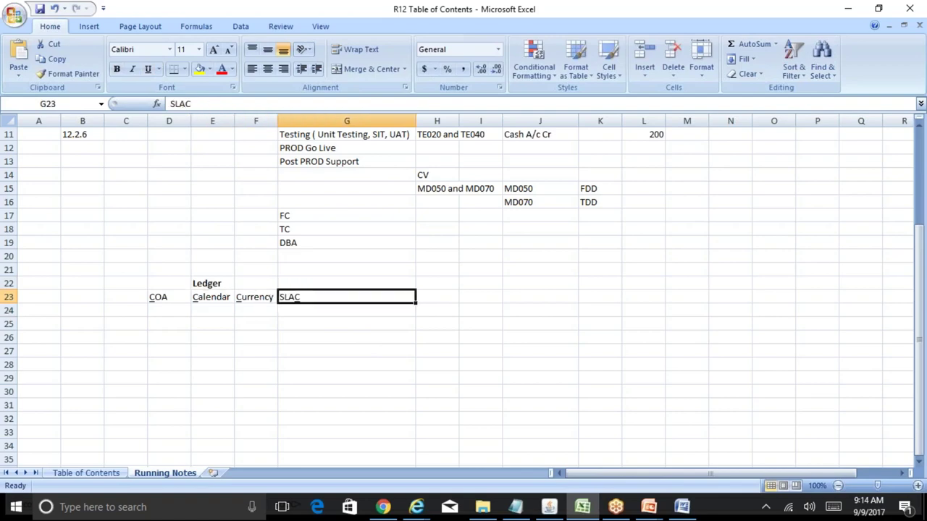
key("Left")
key("Left")
key("Left")
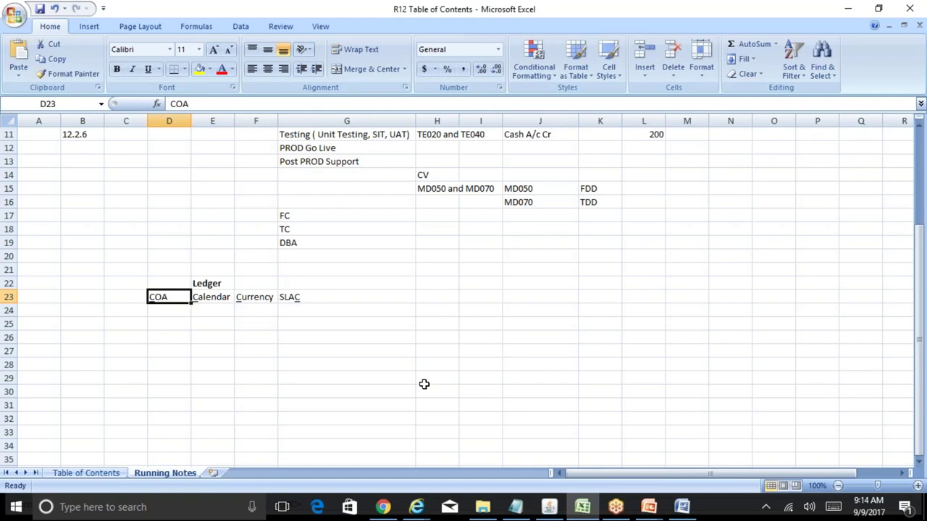
key("shift+Right")
key("shift+Right")
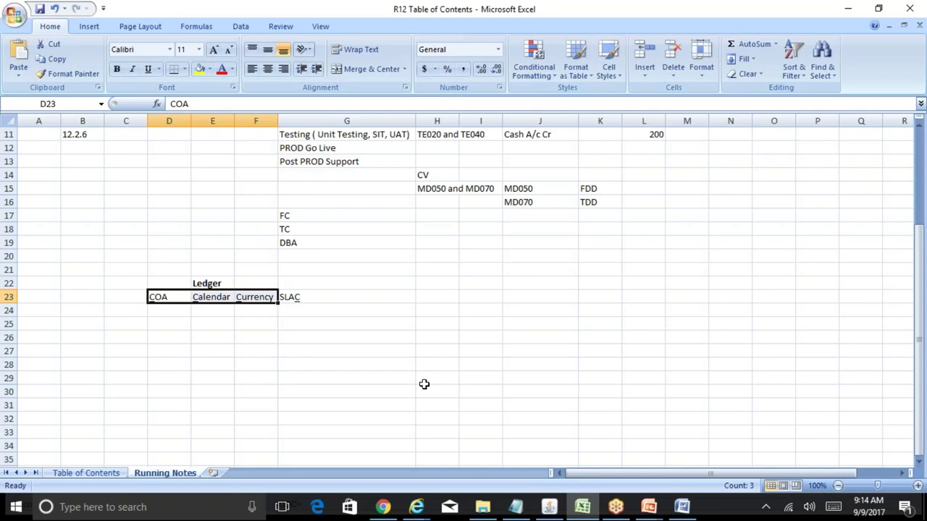
key("Right")
key("Right")
key("Right")
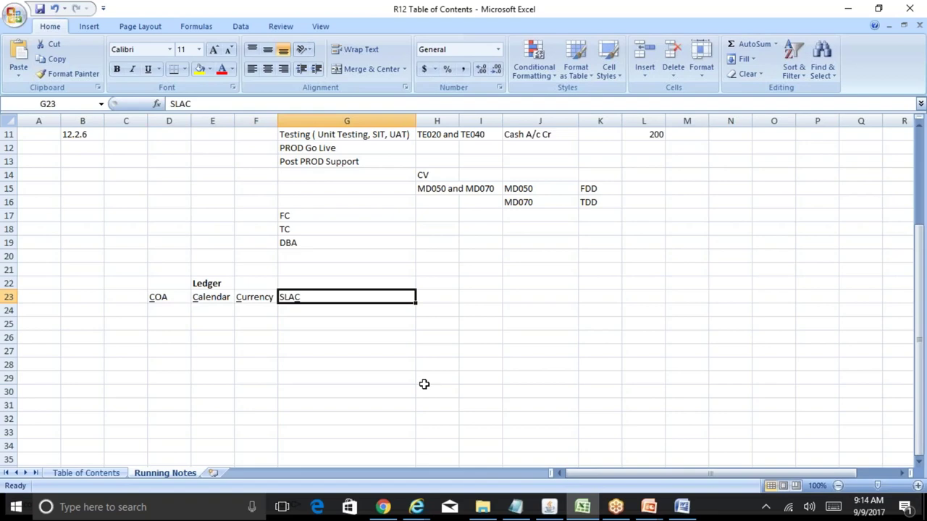
key("Left")
key("Left")
key("Left")
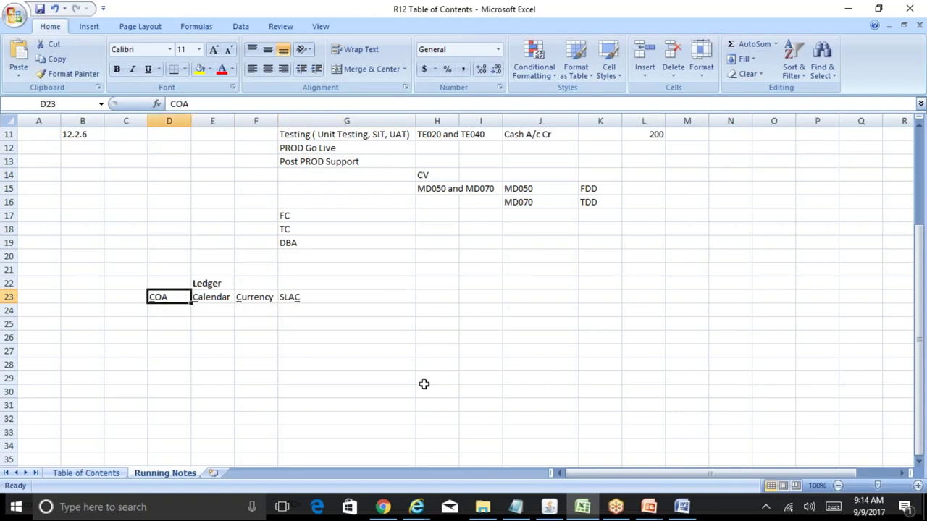
key("shift+Right")
key("shift+Right")
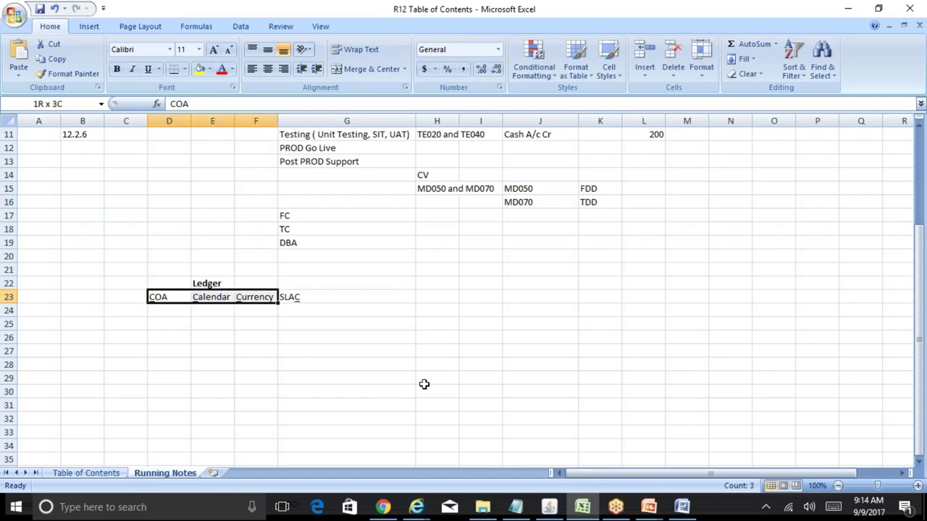
key("shift+Right")
key("Down")
key("Down")
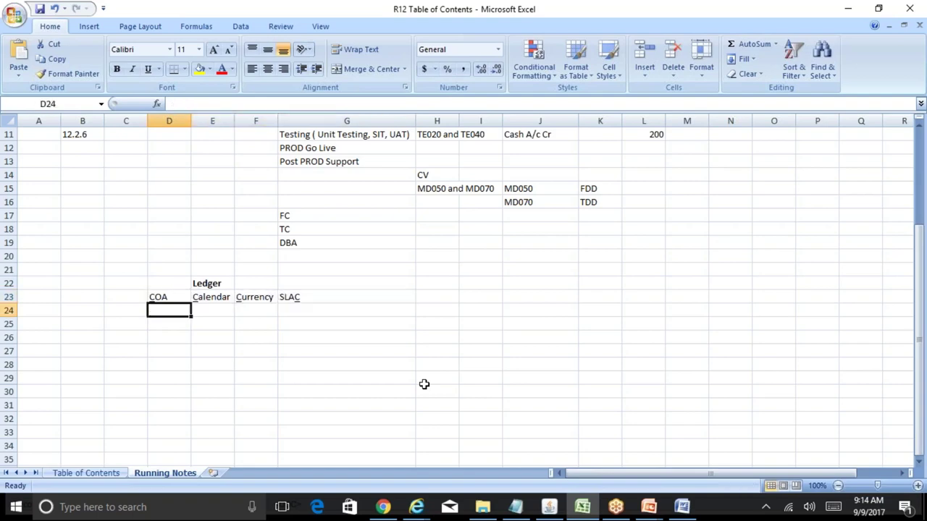
key("Up")
key("Up")
key("Right")
key("Right")
key("Right")
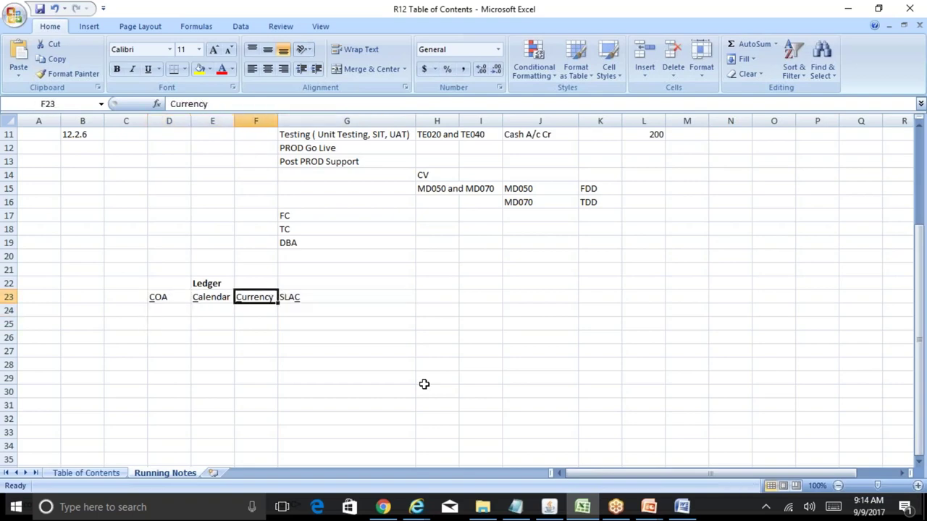
key("Left")
key("Left")
key("Left")
key("Right")
key("Right")
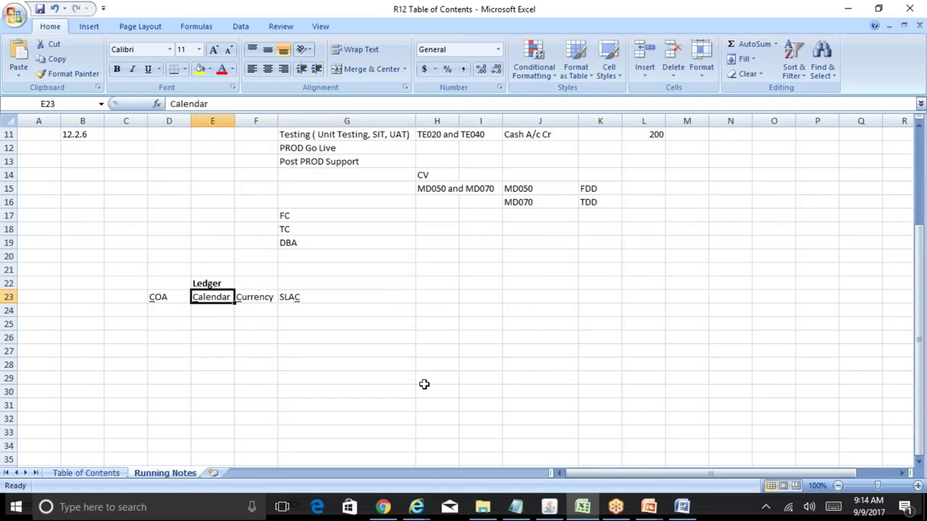
key("Right")
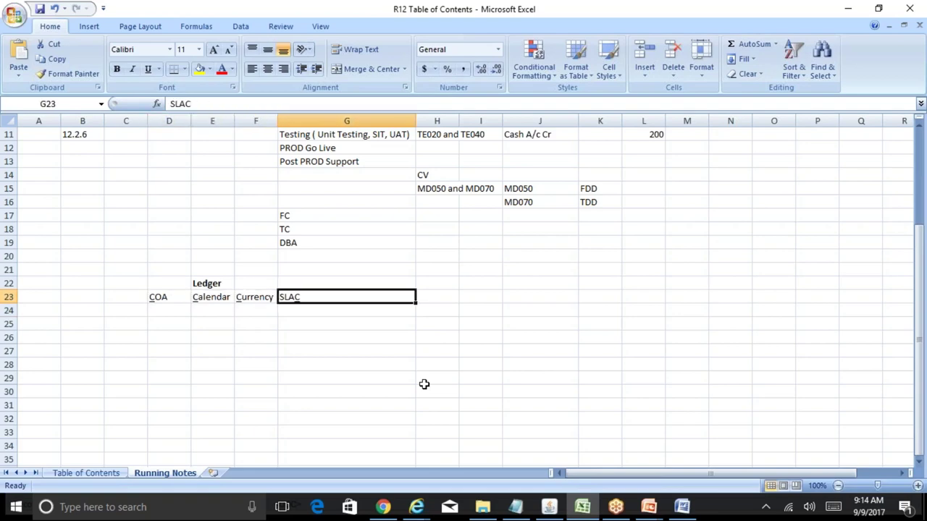
key("Down")
key("Down")
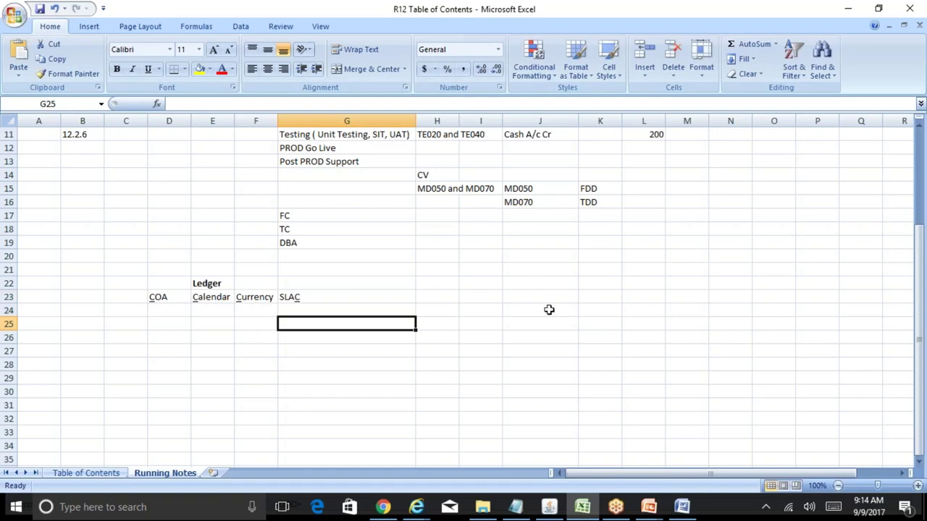
left_click_drag(923, 268, 923, 252)
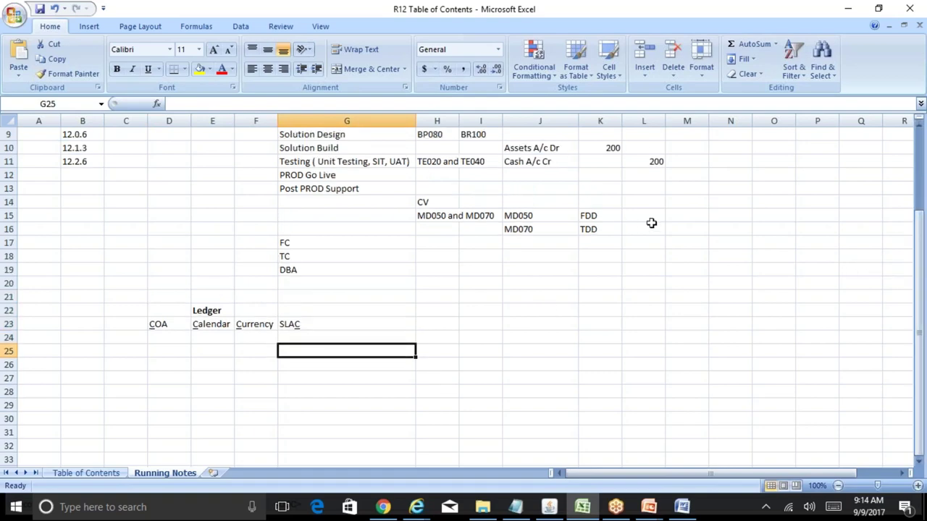
left_click_drag(919, 273, 919, 244)
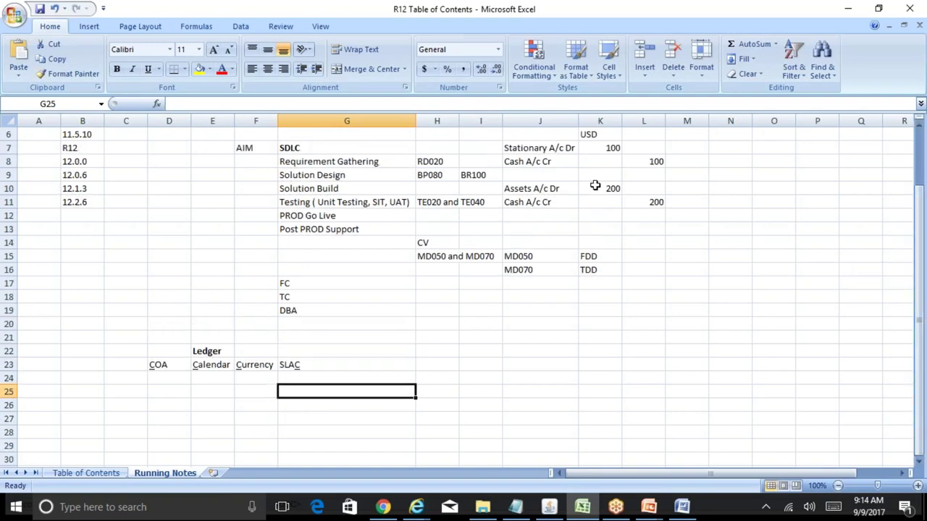
left_click(555, 148)
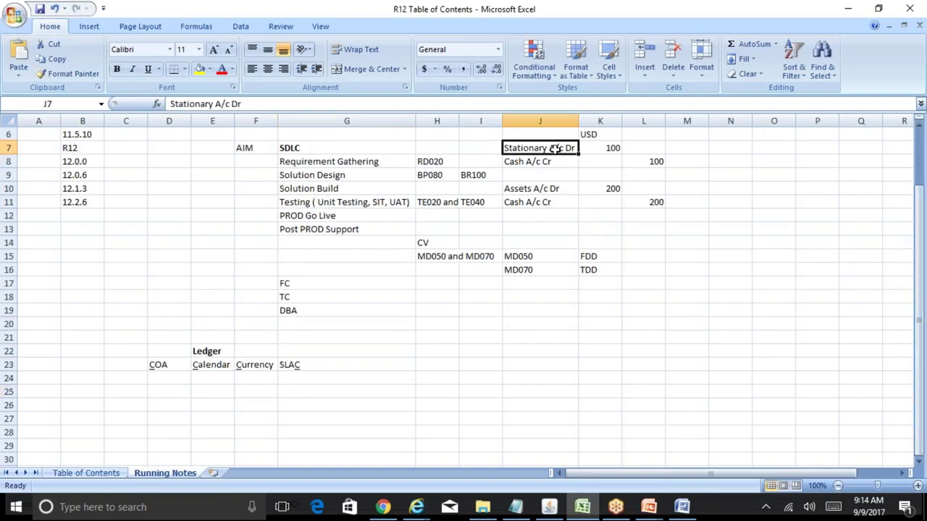
left_click(555, 163)
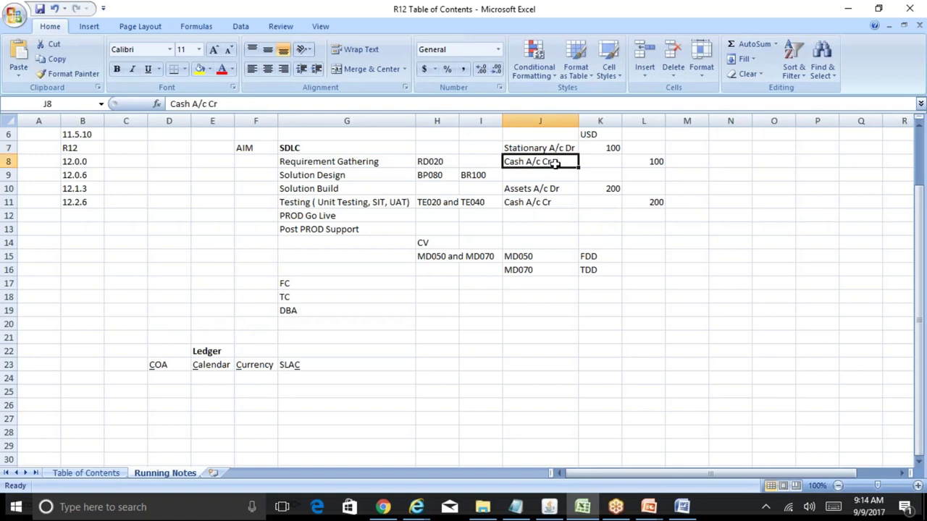
left_click(613, 149)
- Enter the date 09-Sep-2017 beside the USD note in the journal example
left_click(657, 163)
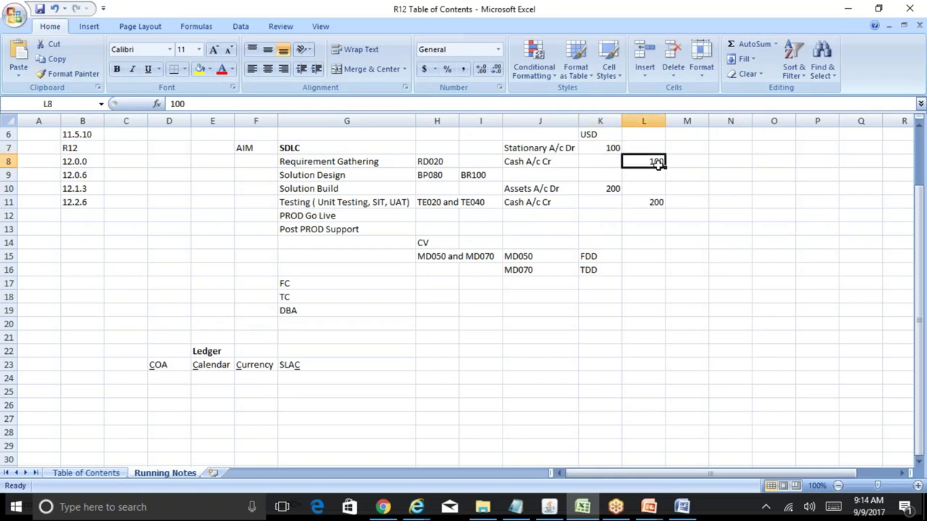
left_click(591, 133)
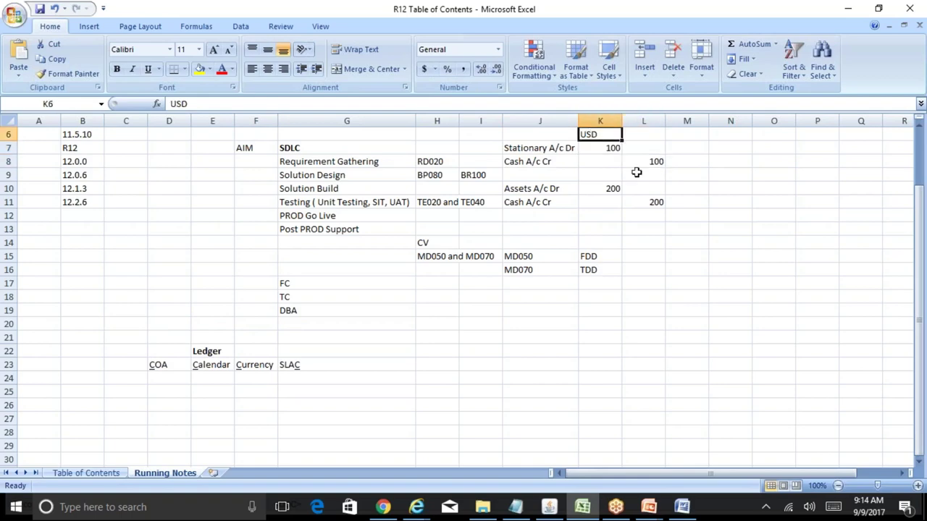
key("Left")
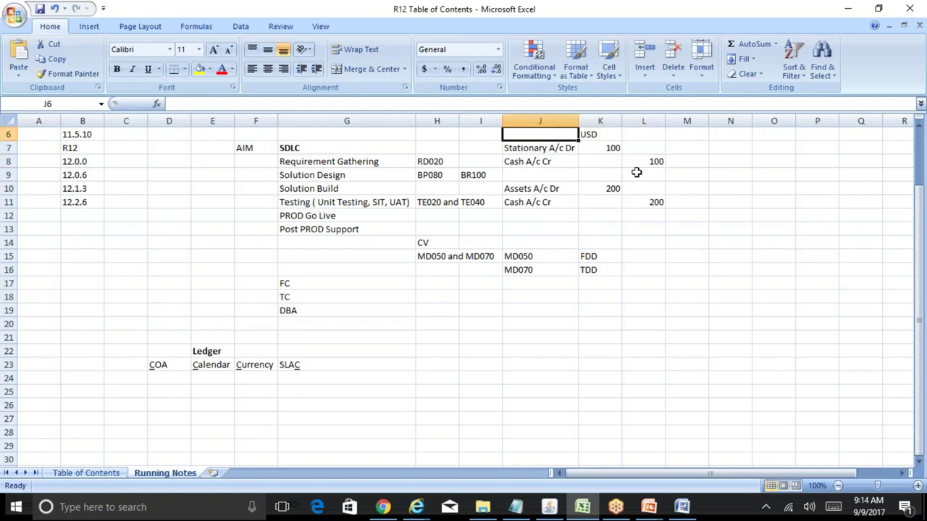
type("09-S")
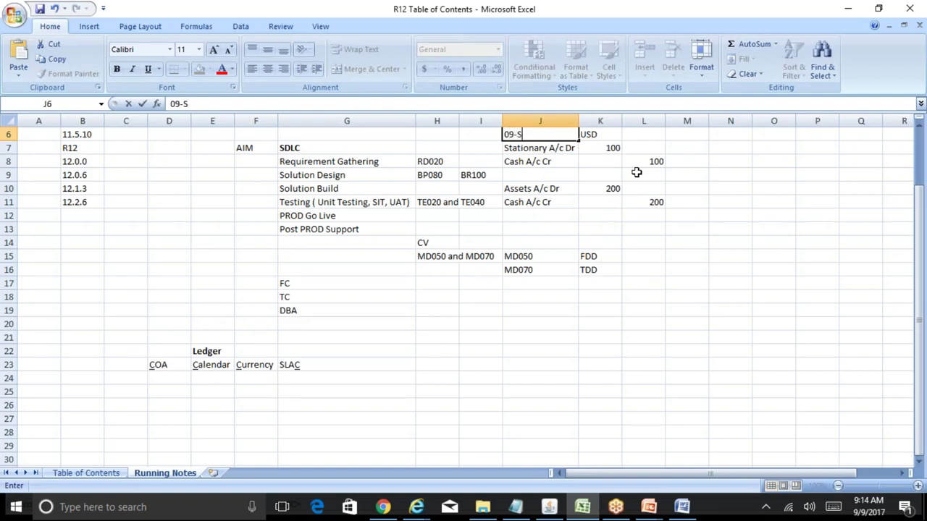
type("ep-2017")
key("Return")
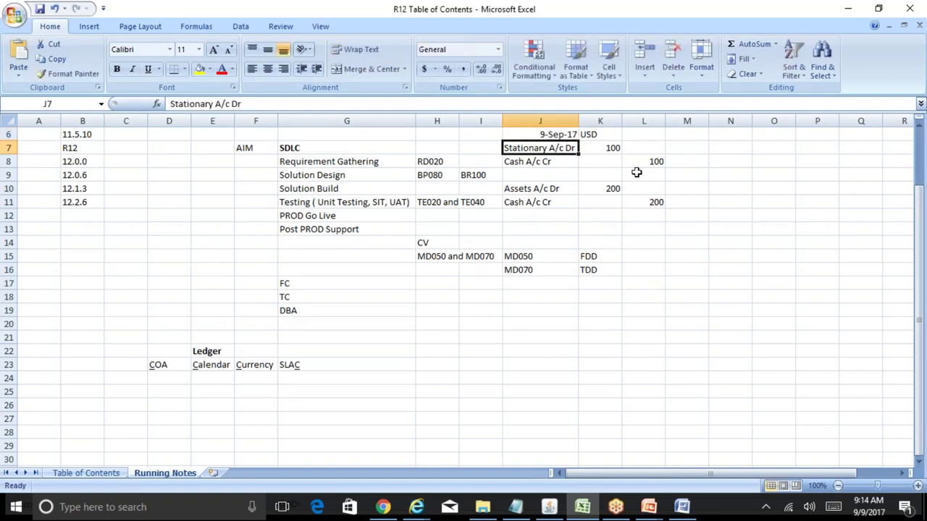
key("Return")
key("Up")
key("Up")
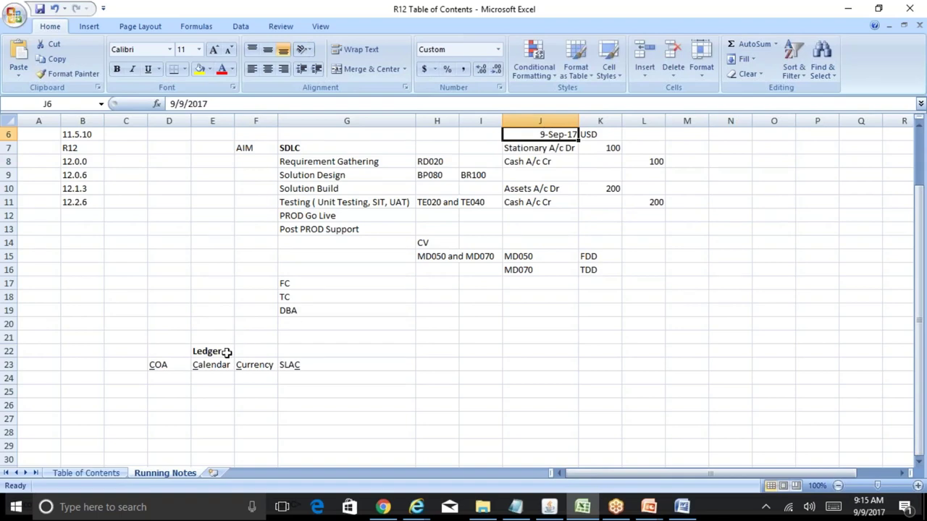
- Relate COA, Calendar and Currency to the date, USD note and journal entry lines
left_click(210, 366)
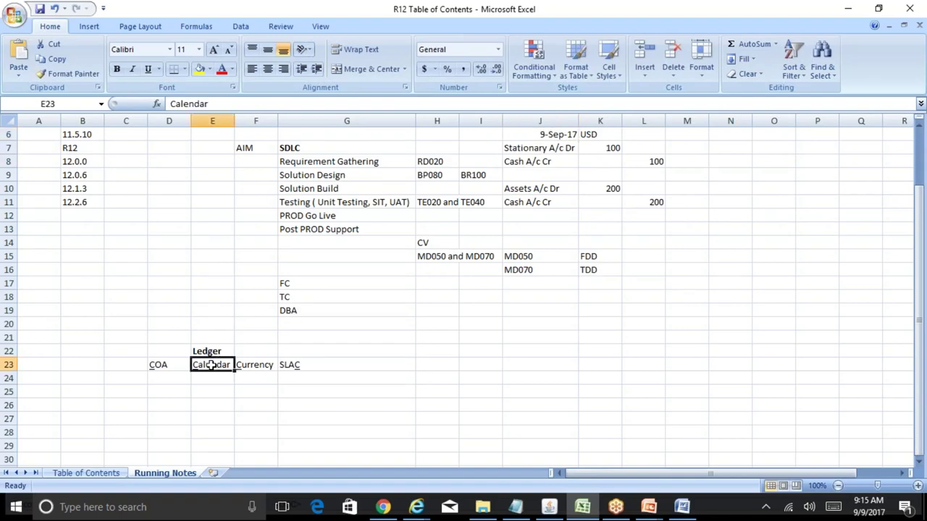
left_click(598, 134)
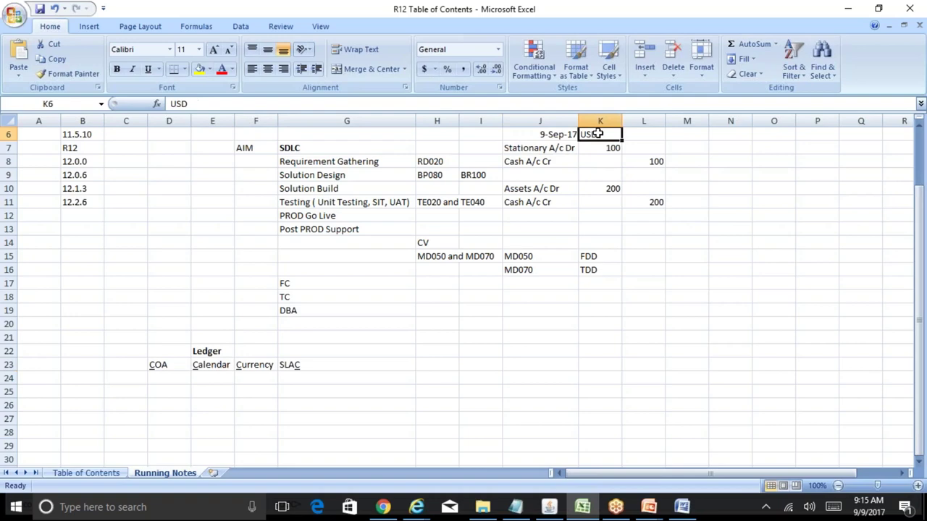
left_click(255, 365)
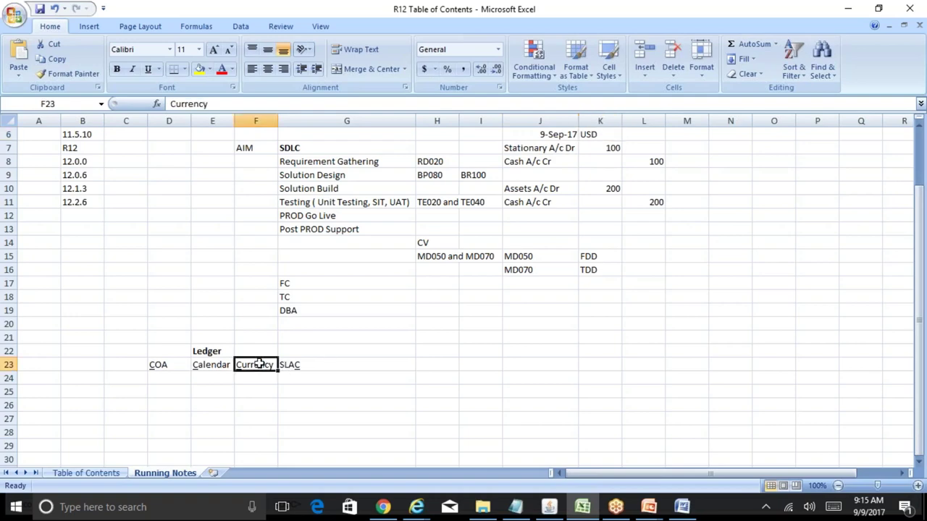
left_click_drag(519, 150, 520, 160)
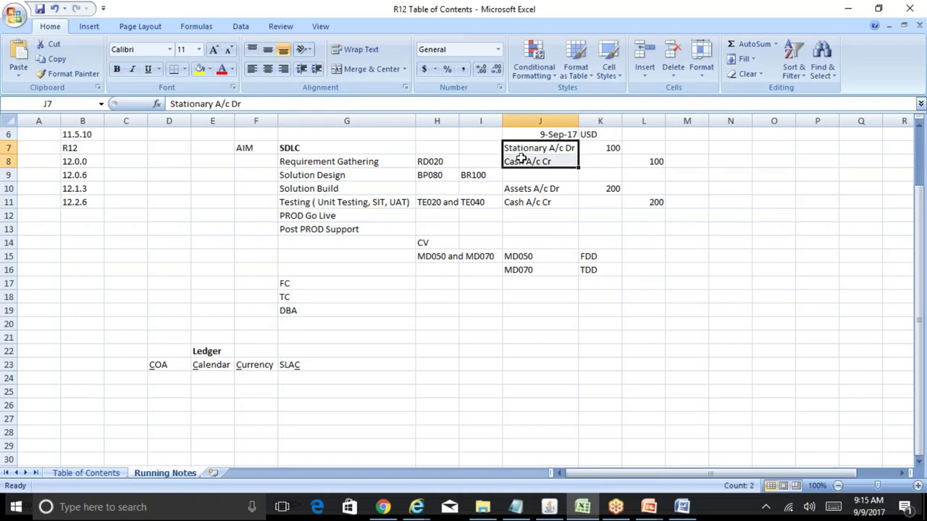
left_click(159, 365)
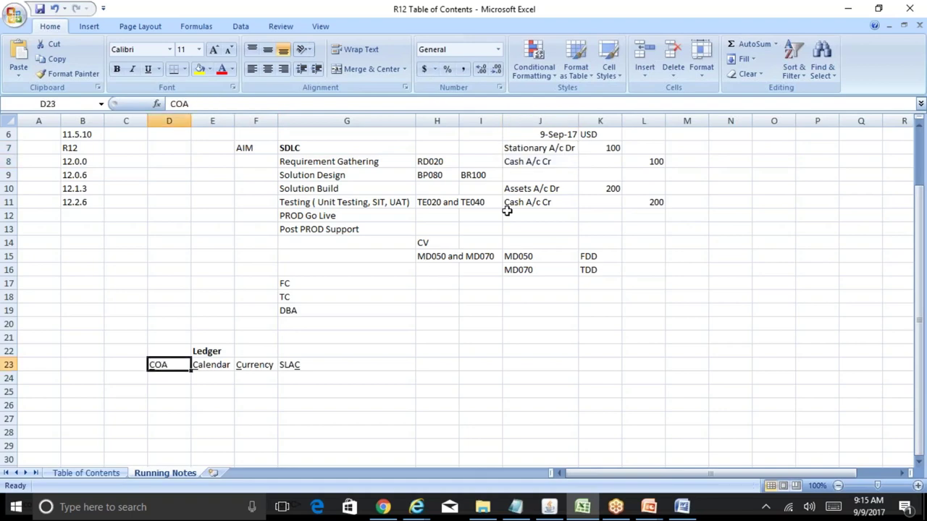
left_click_drag(510, 133, 626, 157)
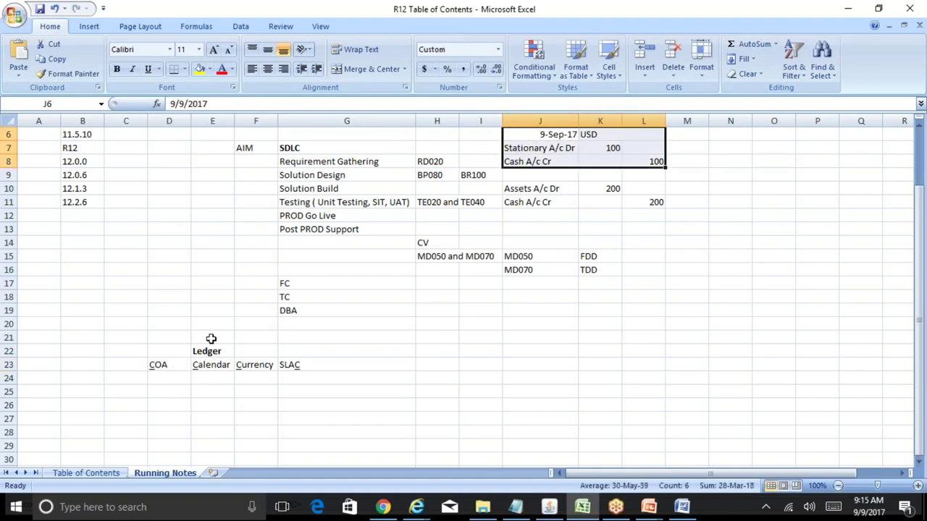
left_click(165, 369)
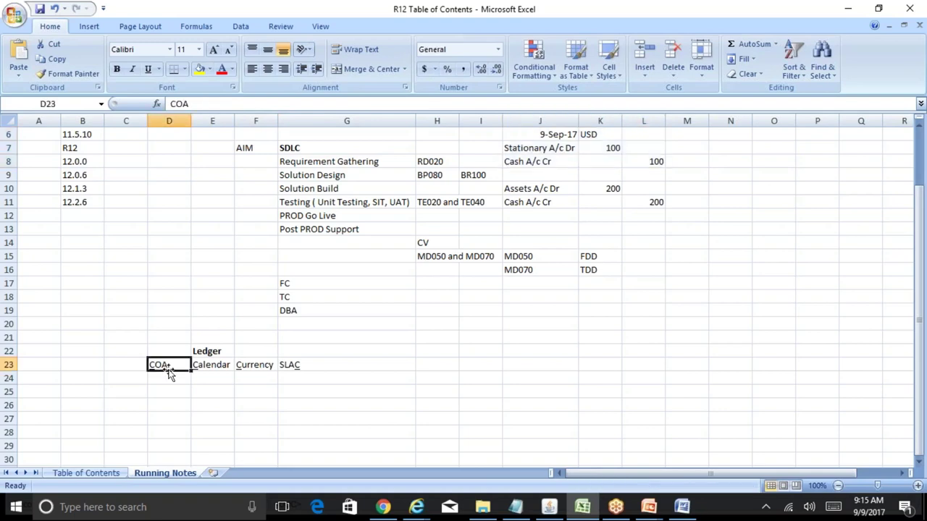
left_click(217, 365)
left_click(253, 365)
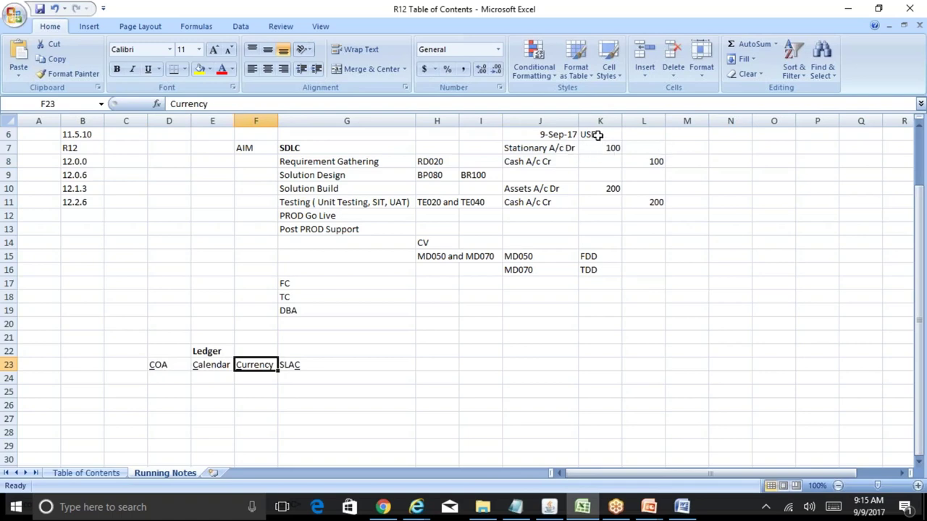
left_click(596, 134)
left_click(558, 134)
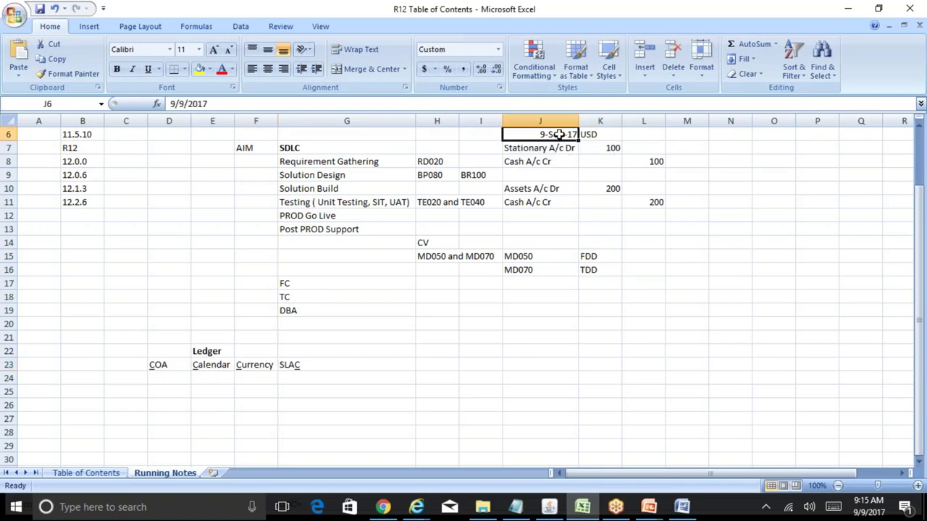
left_click(552, 148)
left_click_drag(551, 148, 555, 158)
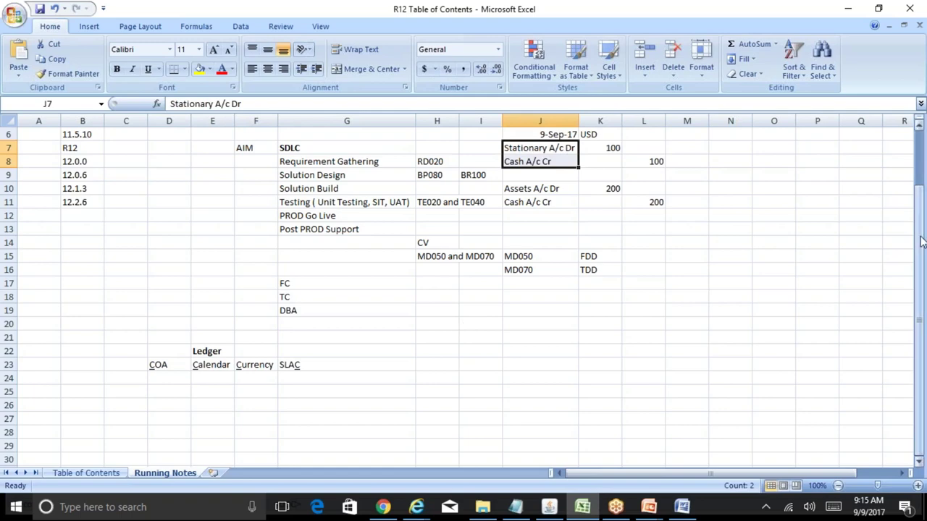
mouse_move(921, 241)
left_mouse_down()
mouse_move(921, 217)
mouse_move(921, 225)
left_mouse_up()
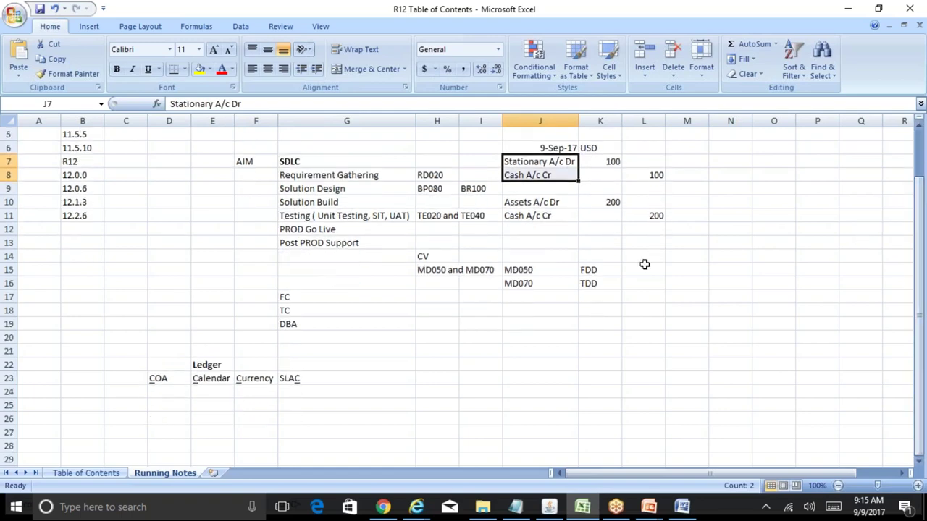
left_click(382, 356)
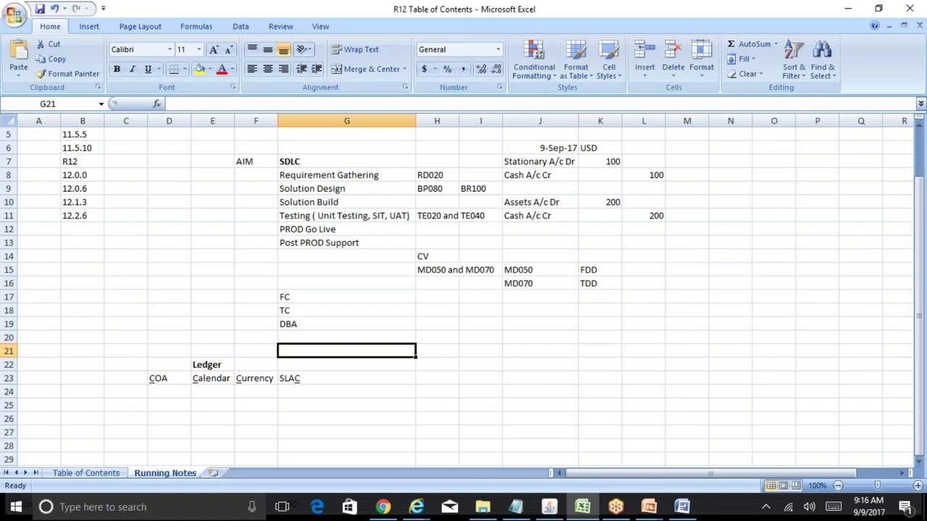
- Enter Nominal Accounts, Real Accounts and Personal Account down column I starting at I20
left_click(437, 350)
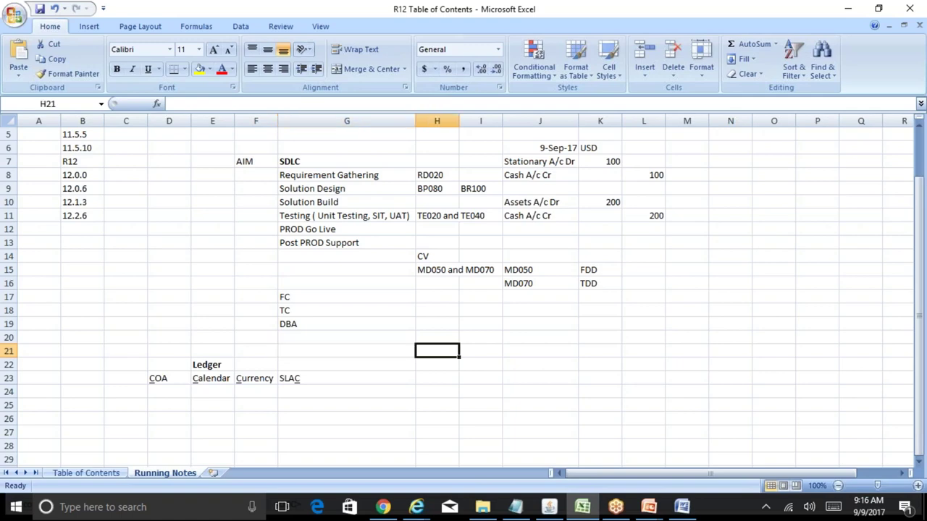
left_click(475, 334)
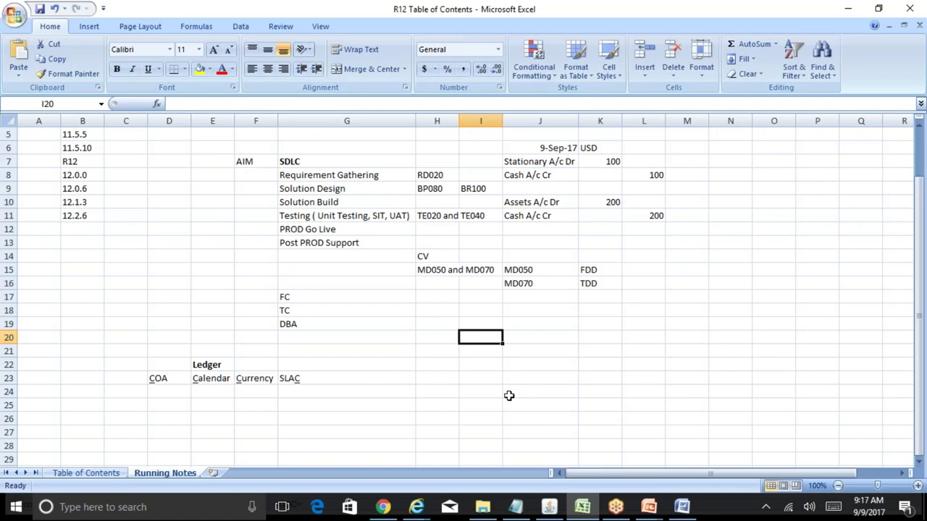
type("Nomin")
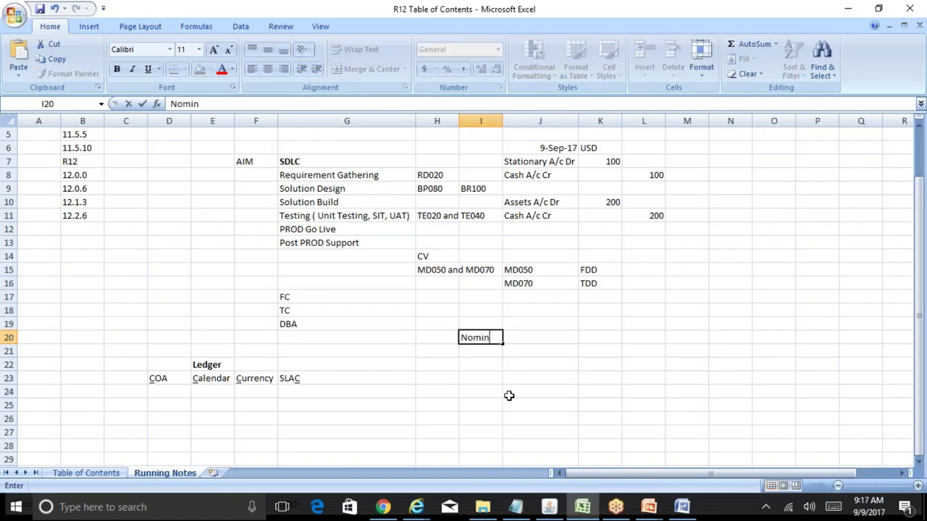
type("al Accounts")
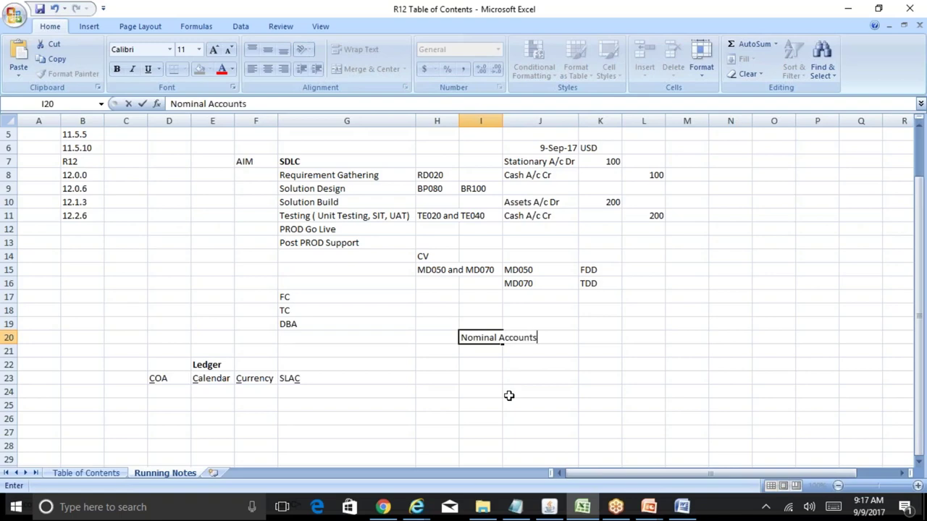
key("Return")
key("Return")
type("Real")
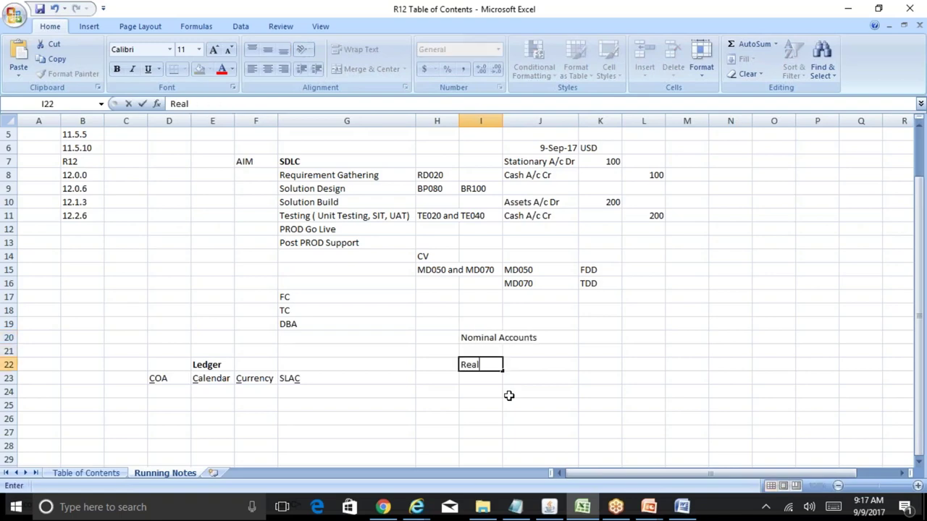
type(" Accounts")
key("Return")
key("Return")
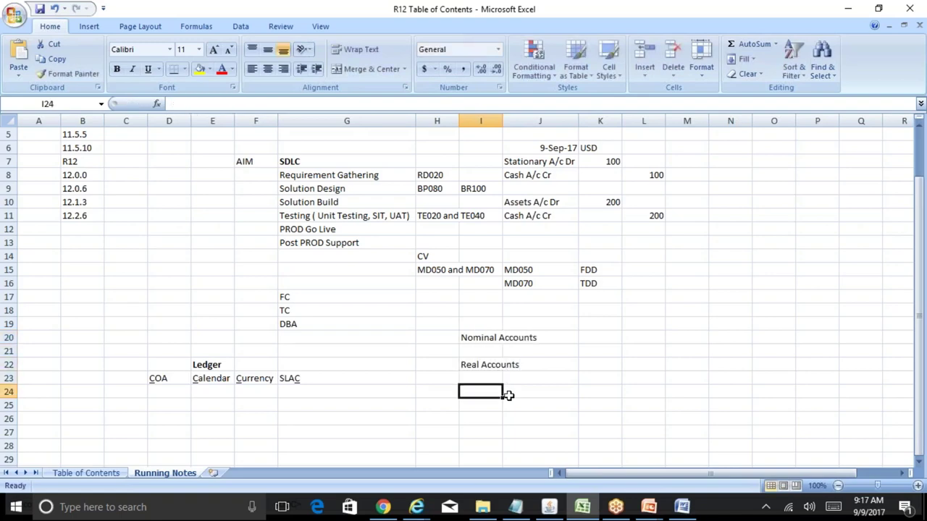
type("Persona")
key("BackSpace")
key("BackSpace")
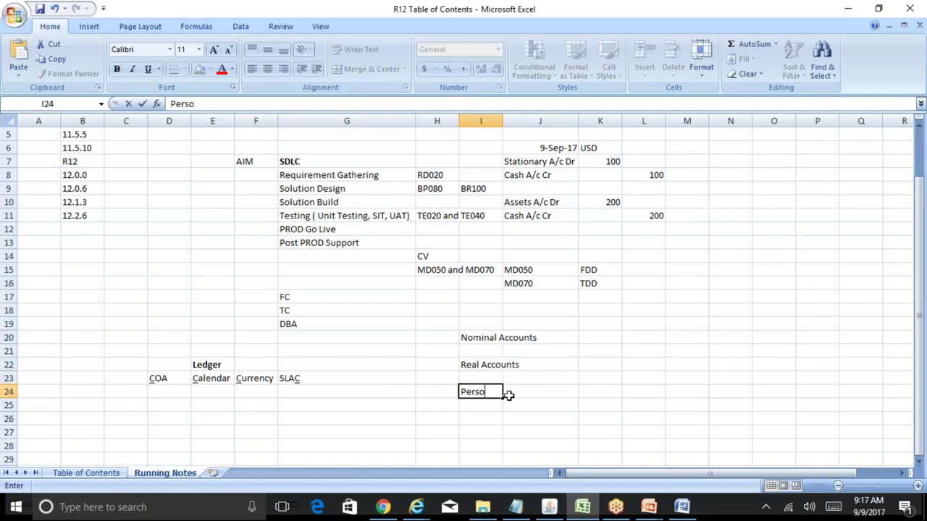
type("nal Account")
key("Return")
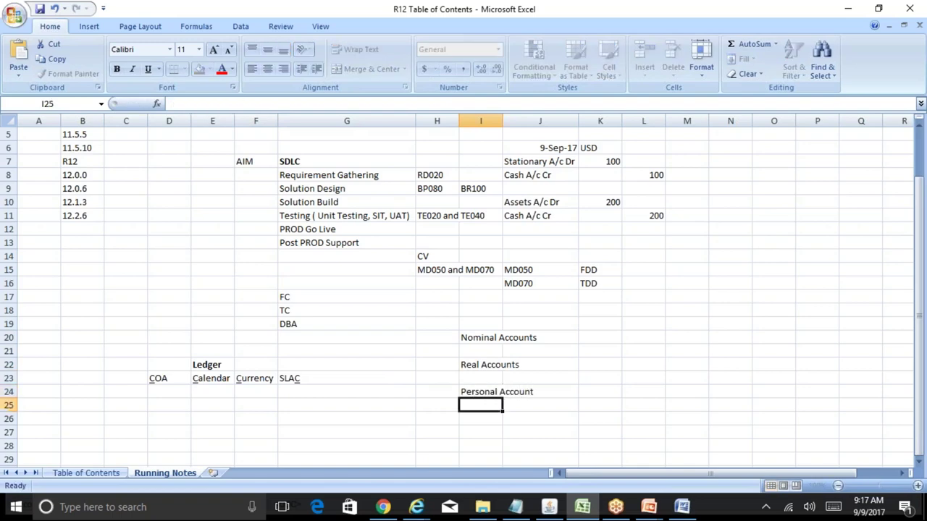
key("Up")
key("Up")
key("Up")
key("Up")
key("Up")
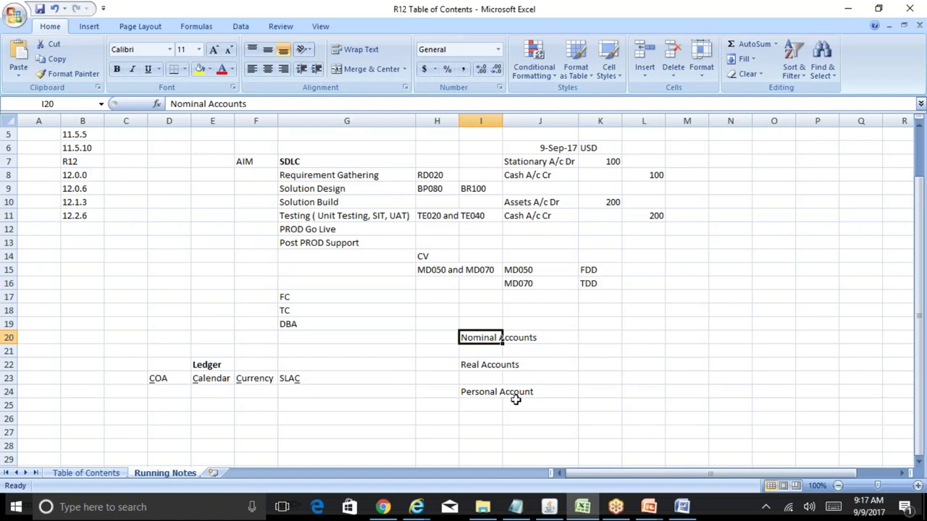
- Rename the first two headings to Nominal Account Rule and Real Account Rule, inserting a row between
key("F2")
key("BackSpace")
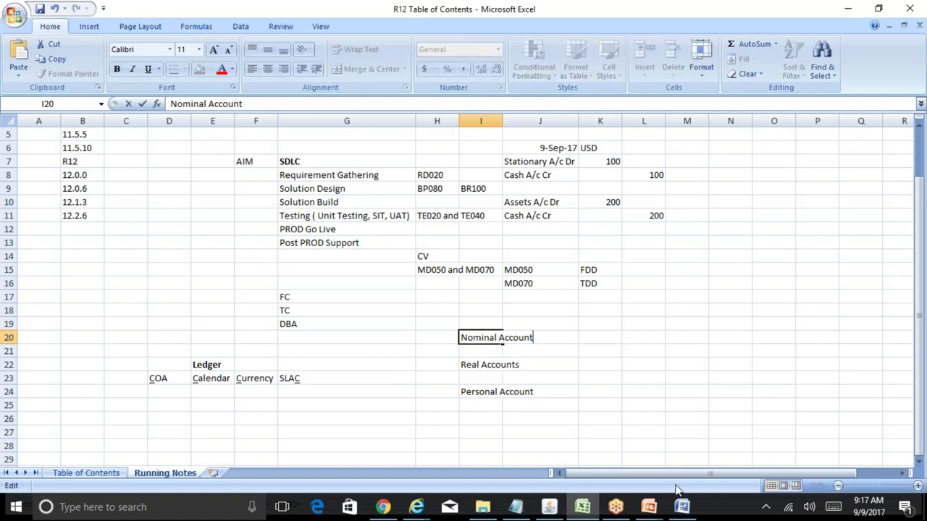
type("Rule")
key("Return")
key("Down")
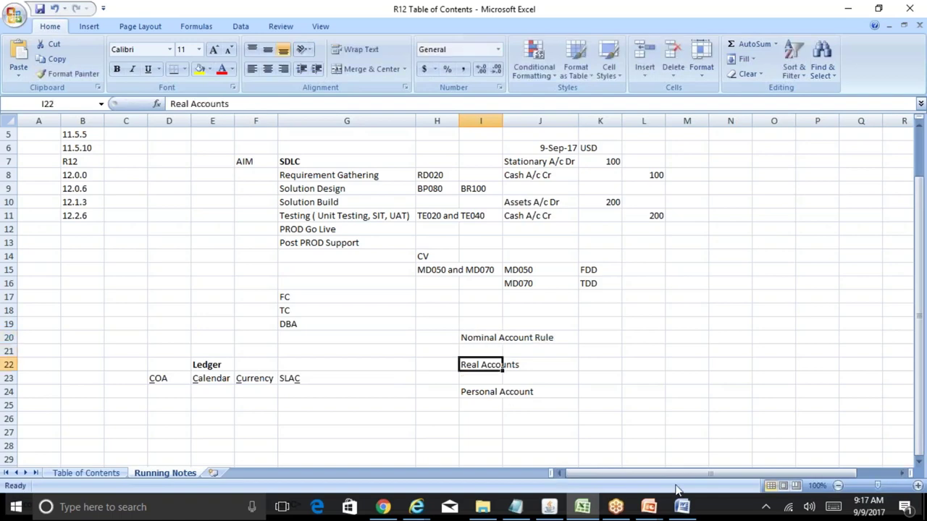
key("alt+i")
key("r")
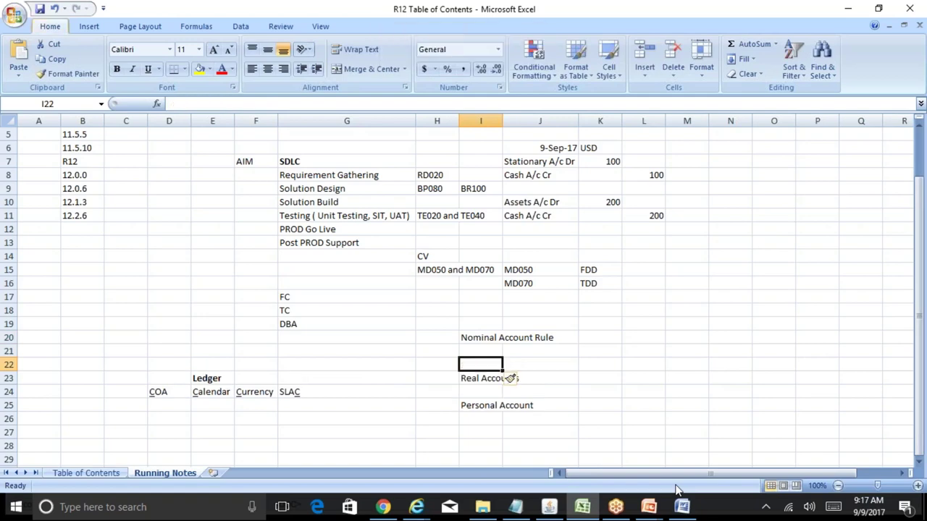
key("Down")
key("F2")
key("BackSpace")
type("Rule")
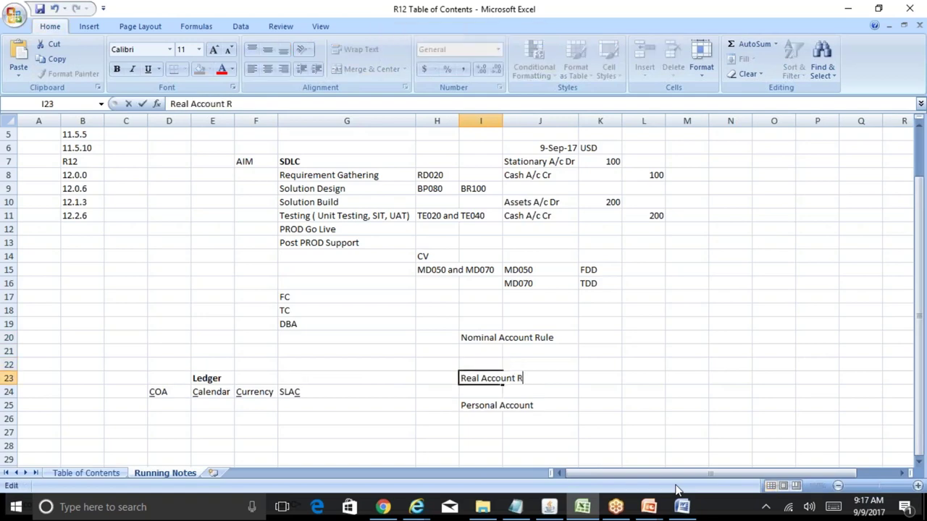
key("Return")
- Insert a blank row above Personal Account and rename it Personal Account Rule
key("Down")
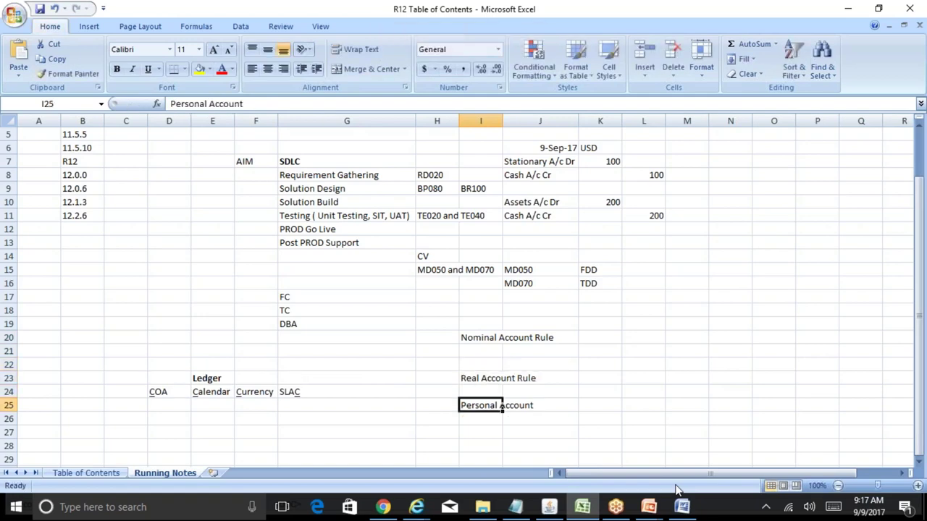
key("alt+i")
key("r")
key("Down")
key("F2")
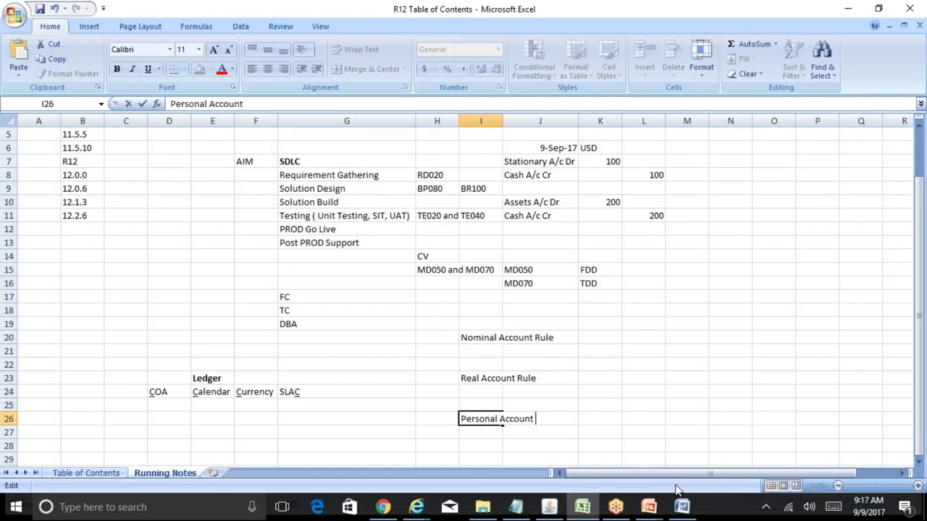
type("Rule")
key("Return")
- Under Nominal Account Rule, add 'Debit All Expense and Losses' and 'Credit All Incomes and Gains'
key("Up")
key("Up")
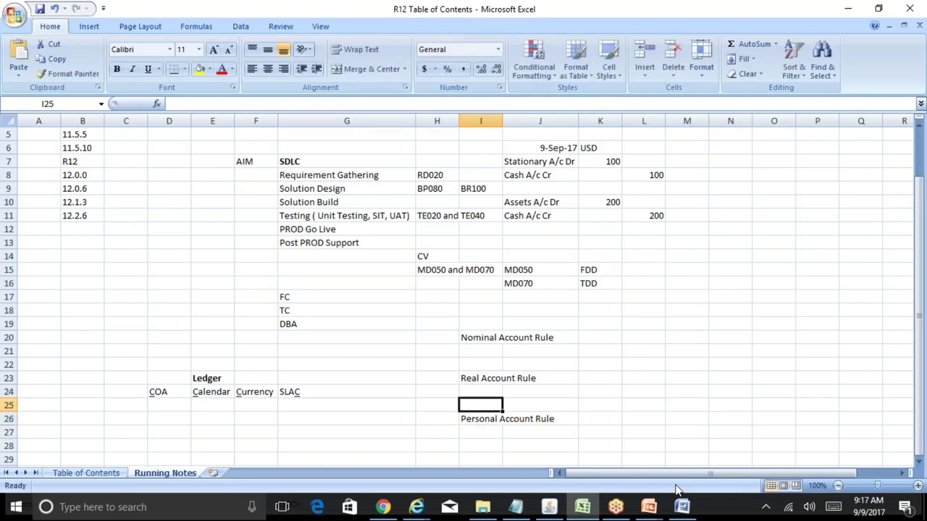
key("Up")
key("Up")
key("Up")
key("Up")
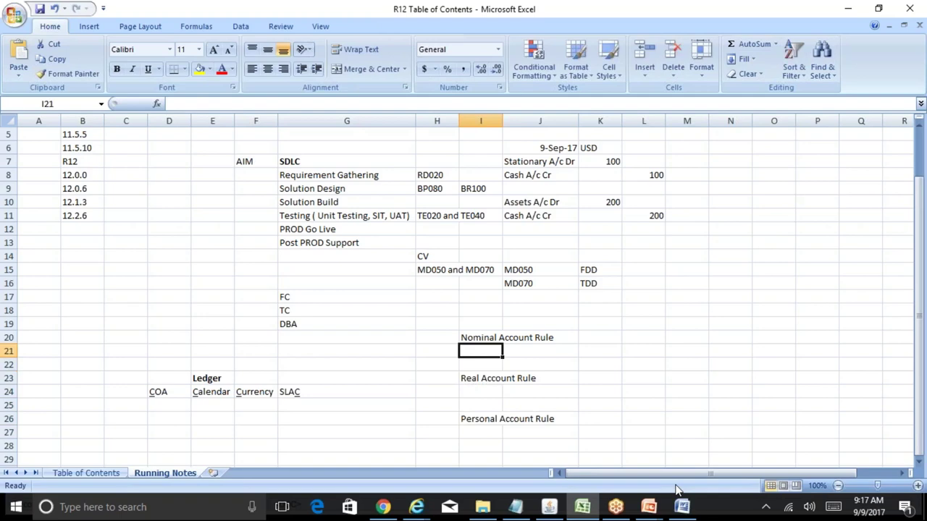
key("alt+i")
key("r")
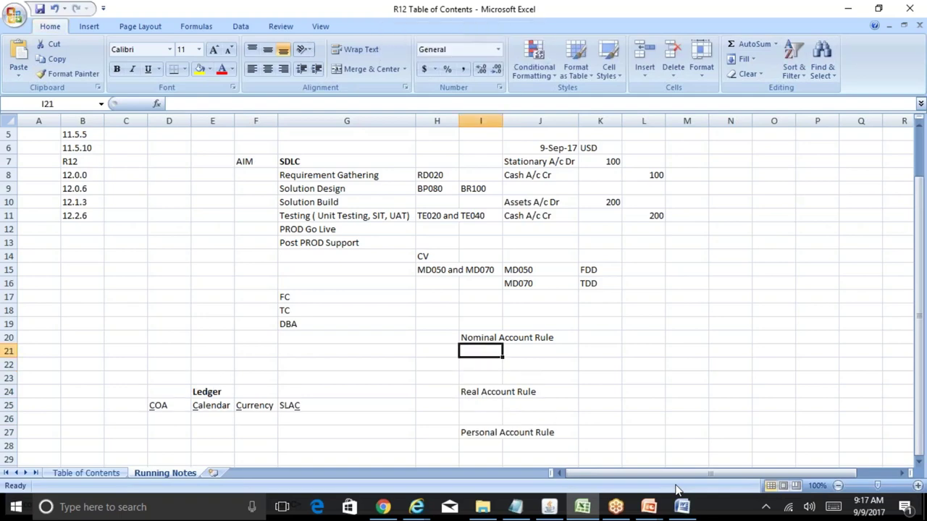
type("Deb")
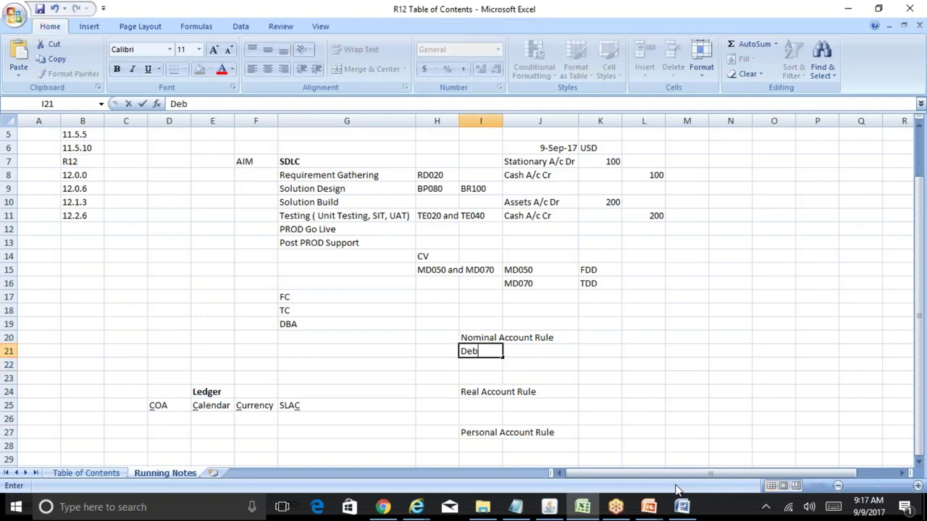
type("it All Expens")
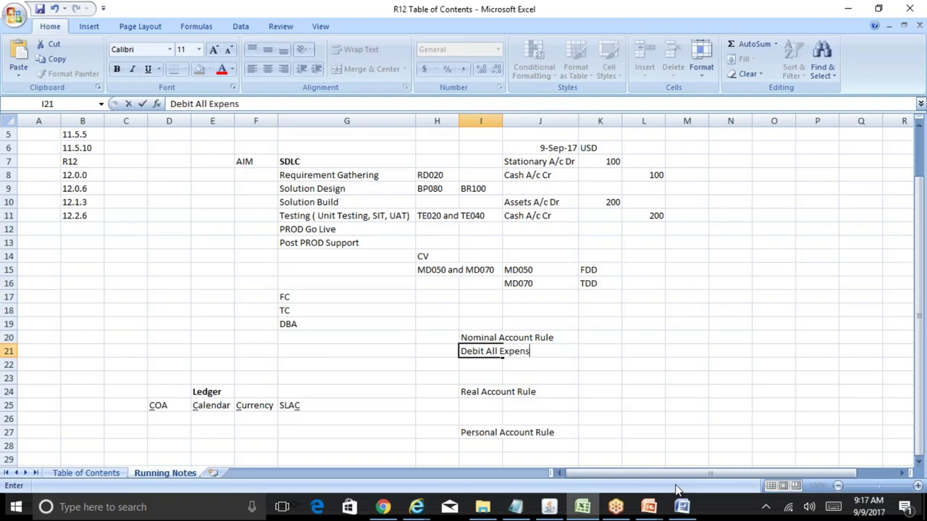
type("e and Losses")
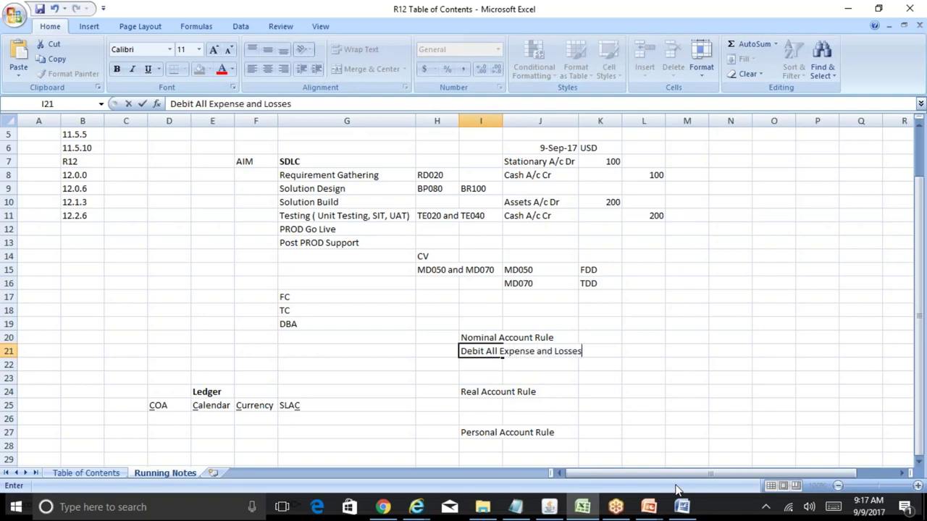
key("Return")
type("Credit A")
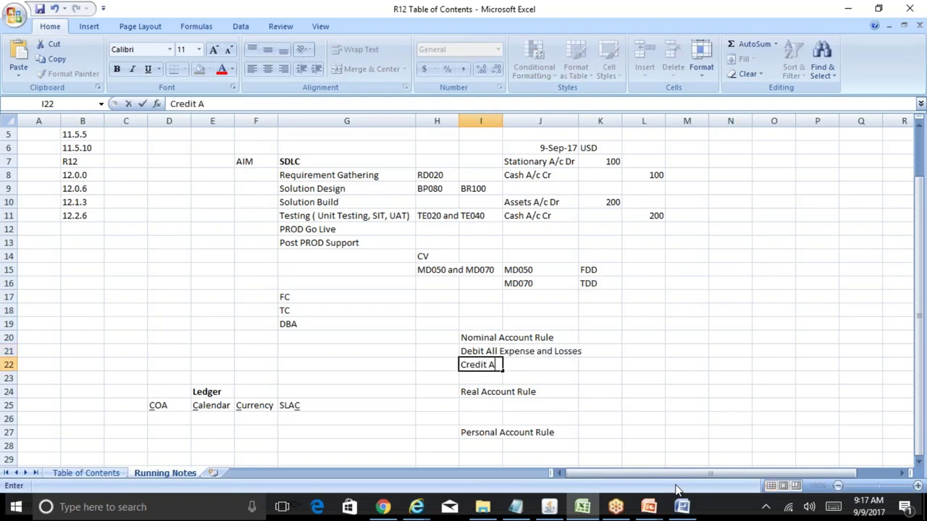
type("ll Incomes an")
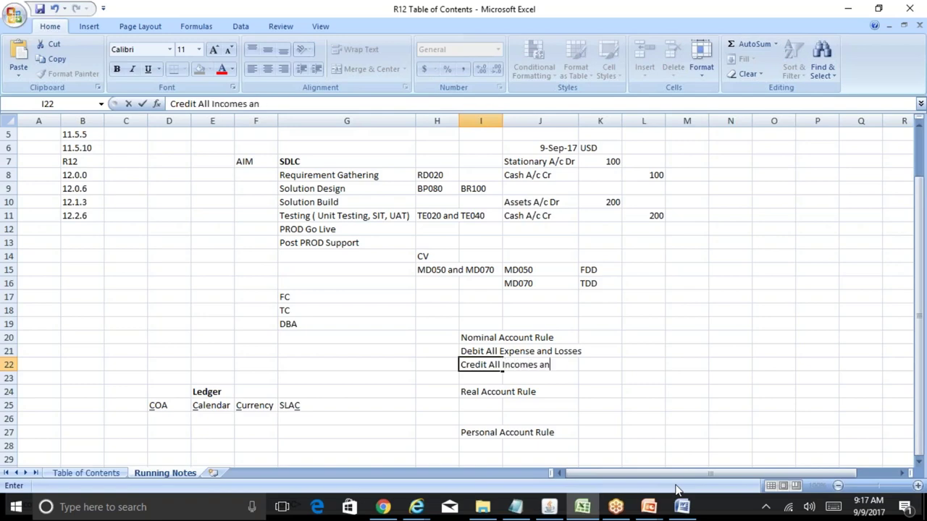
type("d Gains")
key("Return")
key("Return")
key("Return")
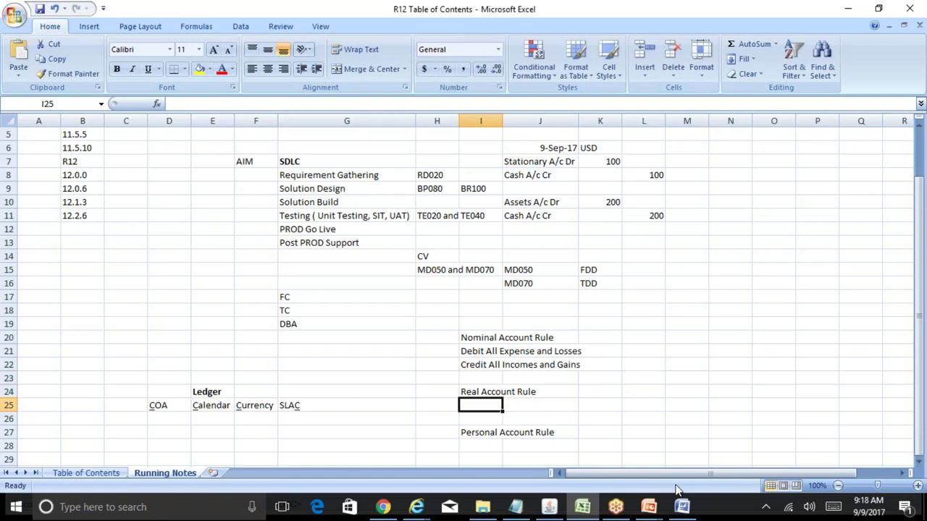
- Under Real Account Rule, add 'Debit what Comes in' and 'Credit What Goes Out'
type("Debit wha")
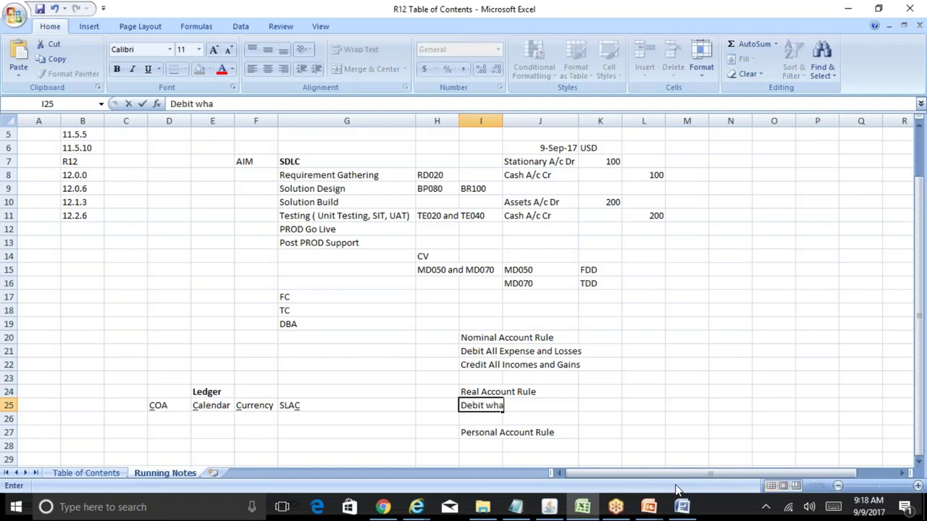
type("t Comes in")
key("Return")
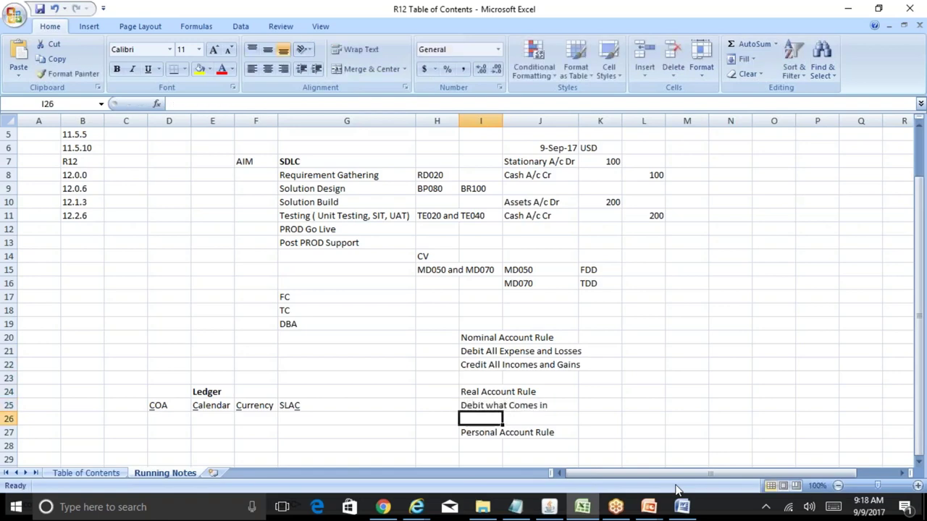
type("Credit What Co")
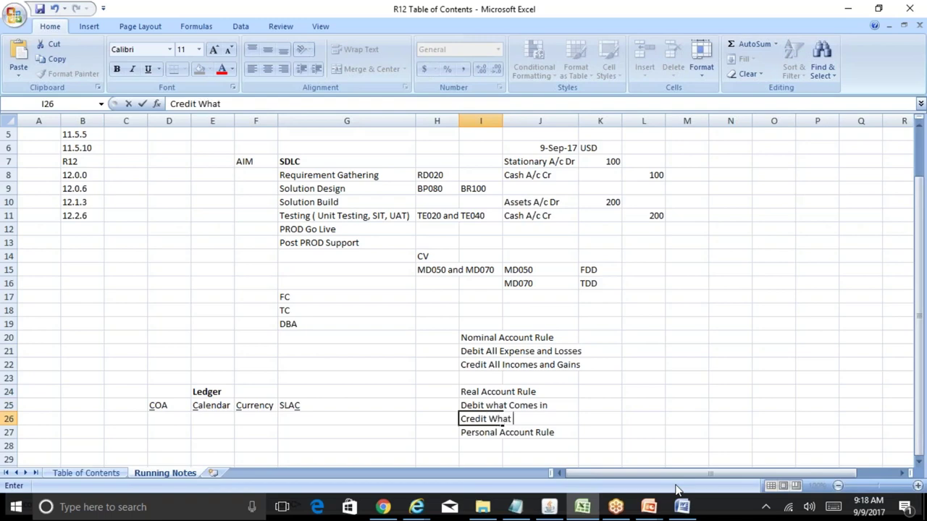
key("BackSpace")
key("BackSpace")
type("Goes Out")
key("Return")
- Under Personal Account Rule, add 'Debit the Receiver' and 'Credit the Giver'
key("ctrl+Return")
key("ctrl+shift+equal")
key("Return")
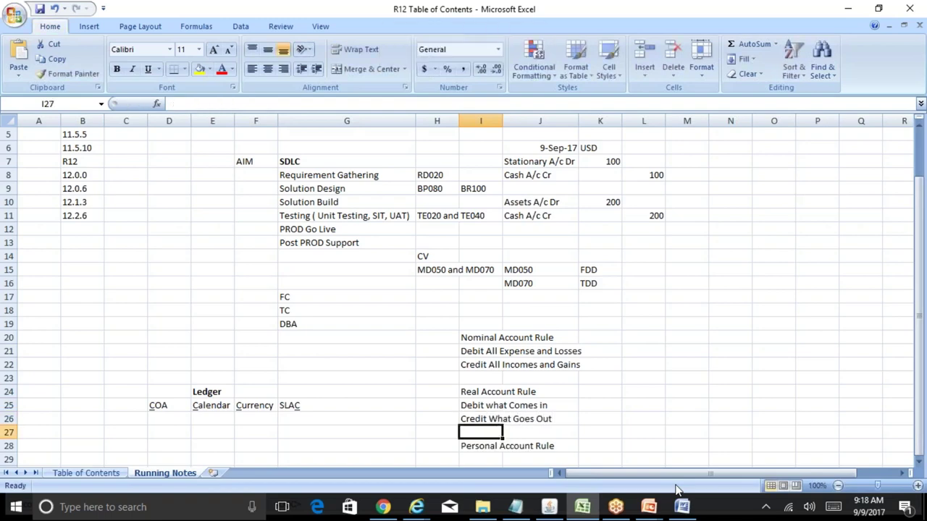
key("Return")
key("Return")
type("D")
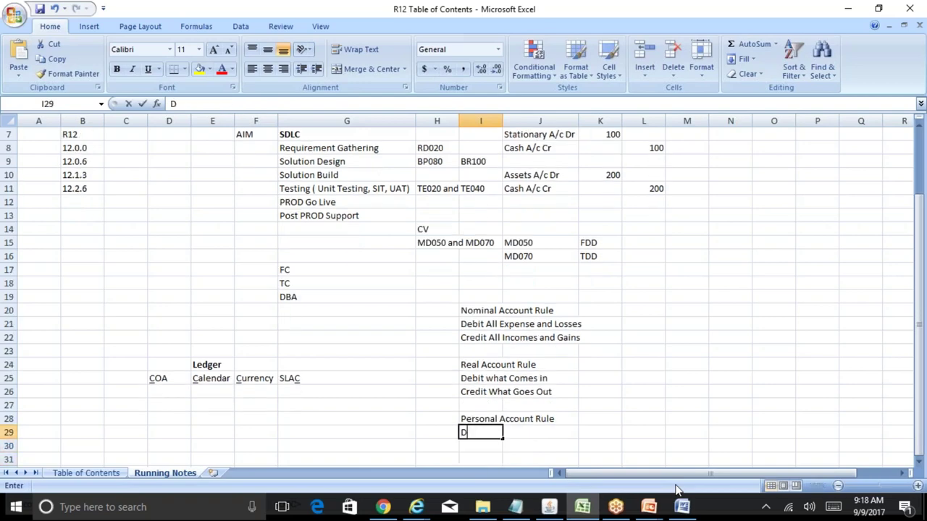
type("ebit the Recei")
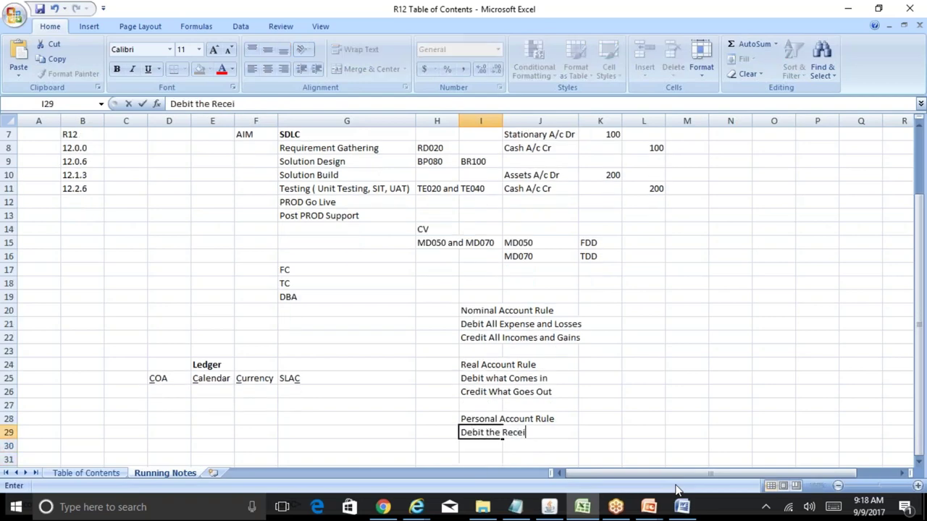
type("ver")
key("Return")
type("Credit ")
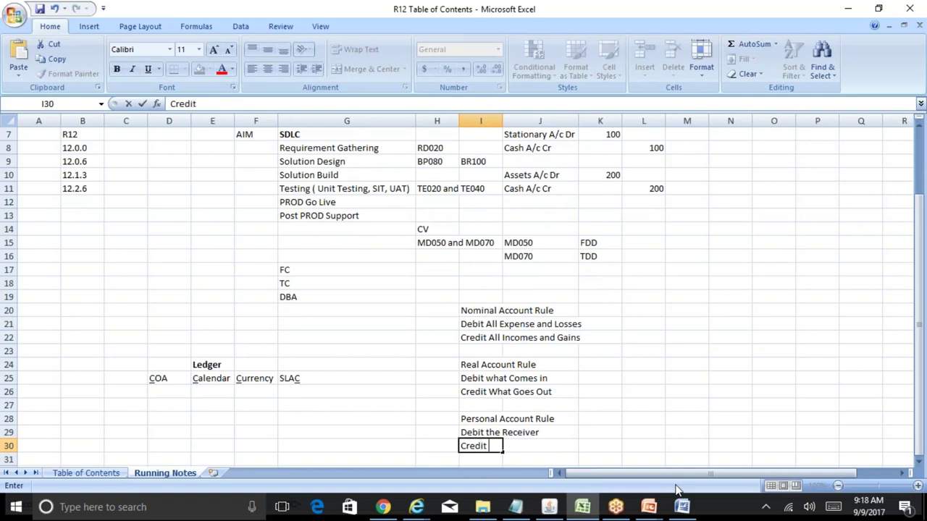
type("the Giver")
key("Return")
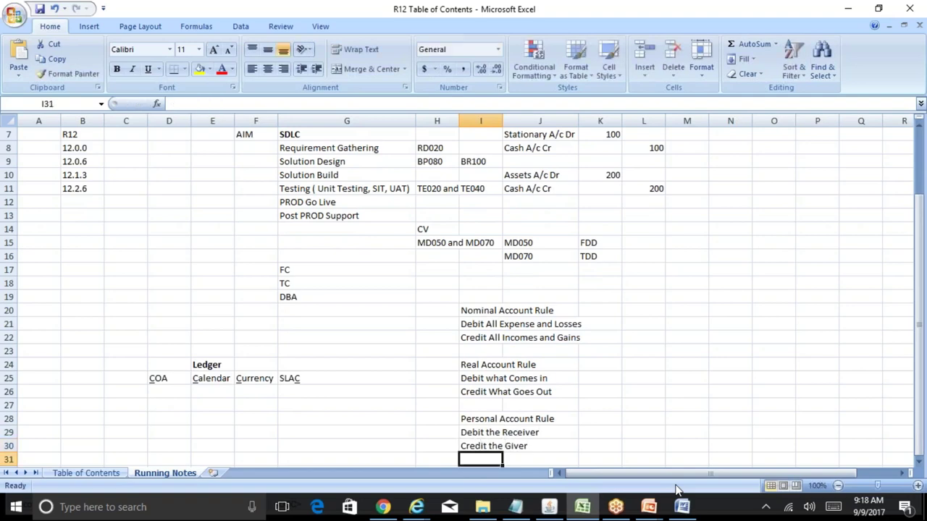
key("Up")
key("Up")
key("Up")
key("Up")
key("Up")
key("Up")
key("Up")
key("Up")
key("Up")
key("Up")
key("Up")
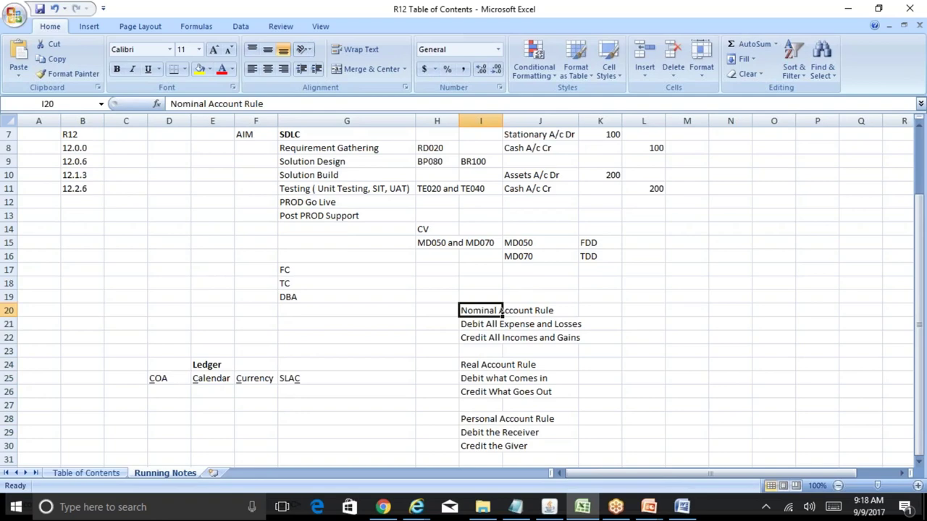
left_click(562, 140)
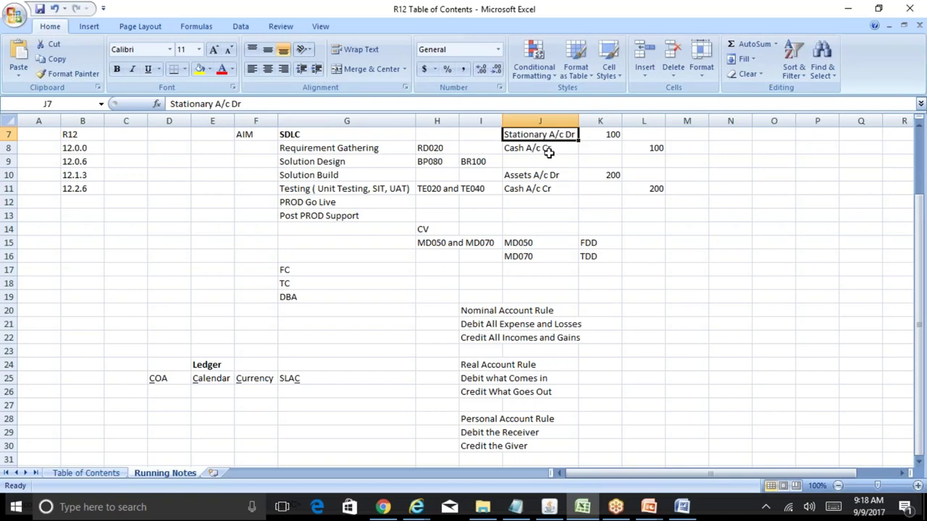
left_click(487, 312)
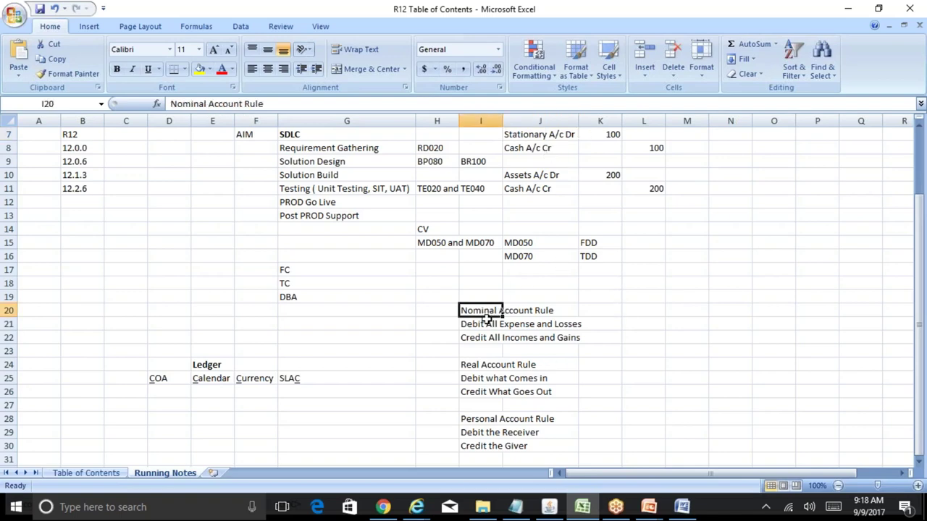
left_click(526, 152)
left_click(481, 392)
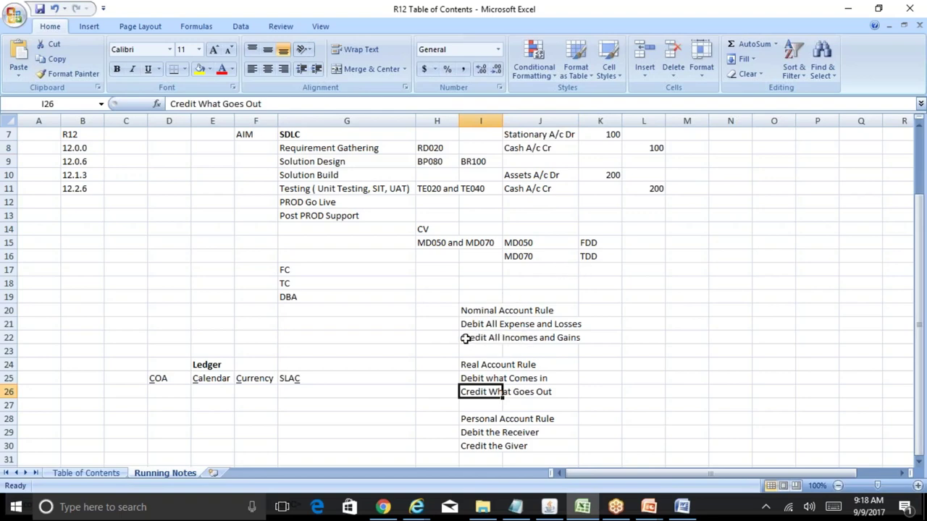
left_click(562, 134)
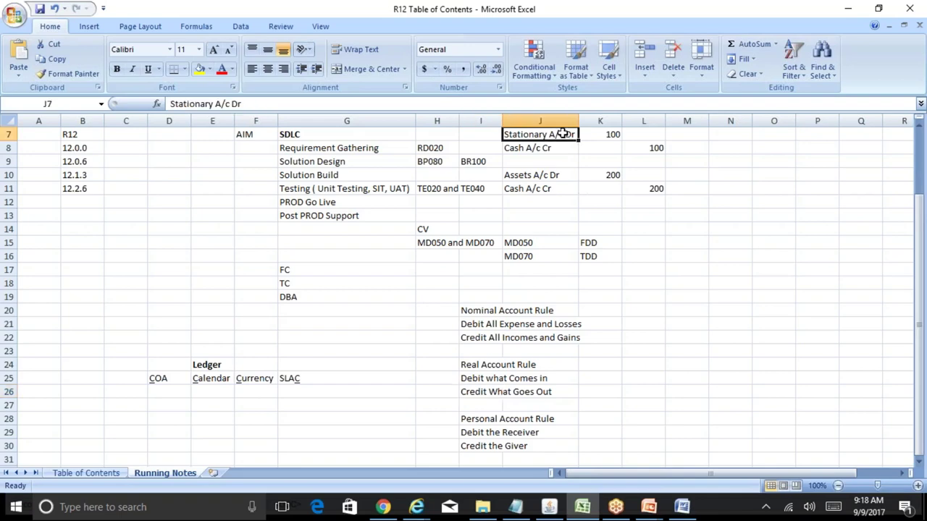
left_click(468, 327)
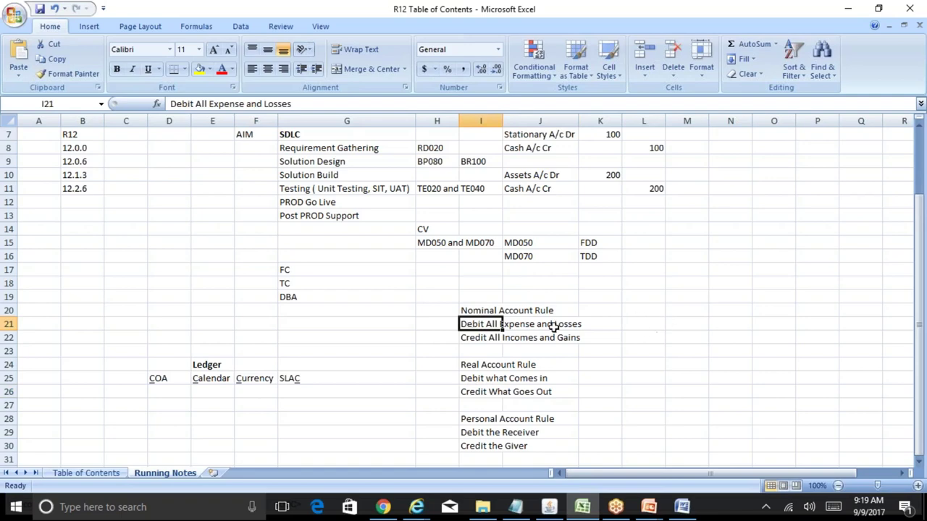
left_click(558, 134)
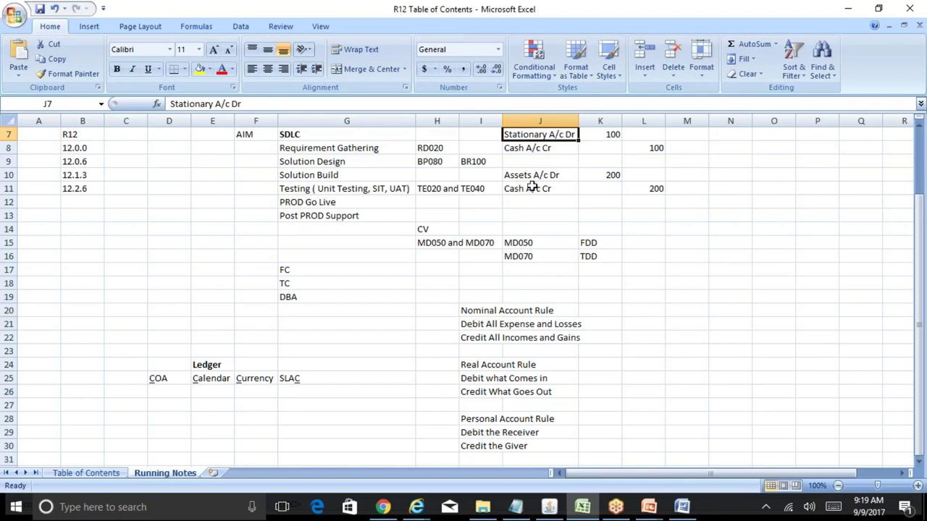
left_click(466, 393)
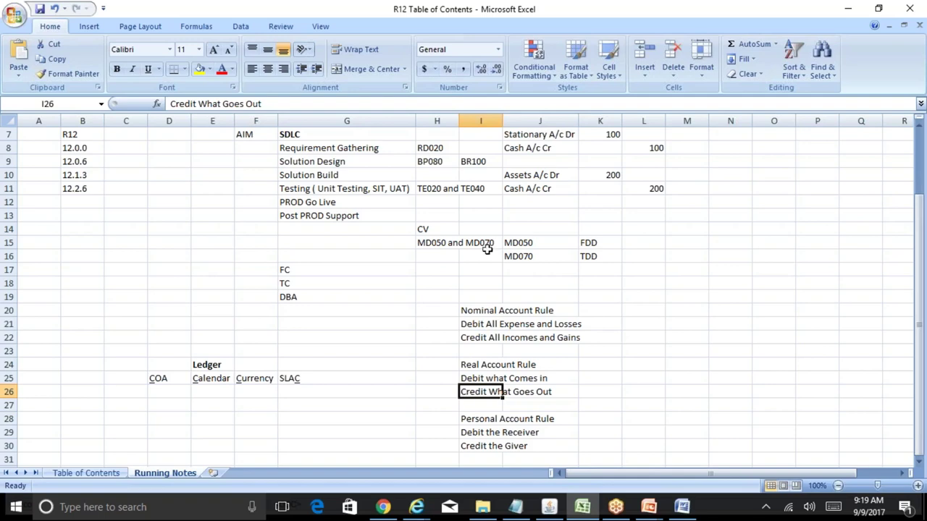
left_click(520, 145)
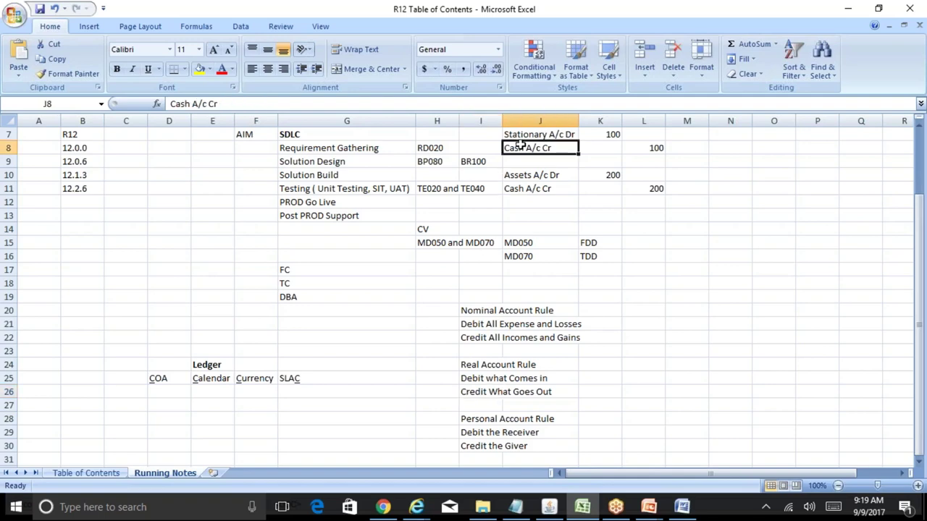
left_click(470, 392)
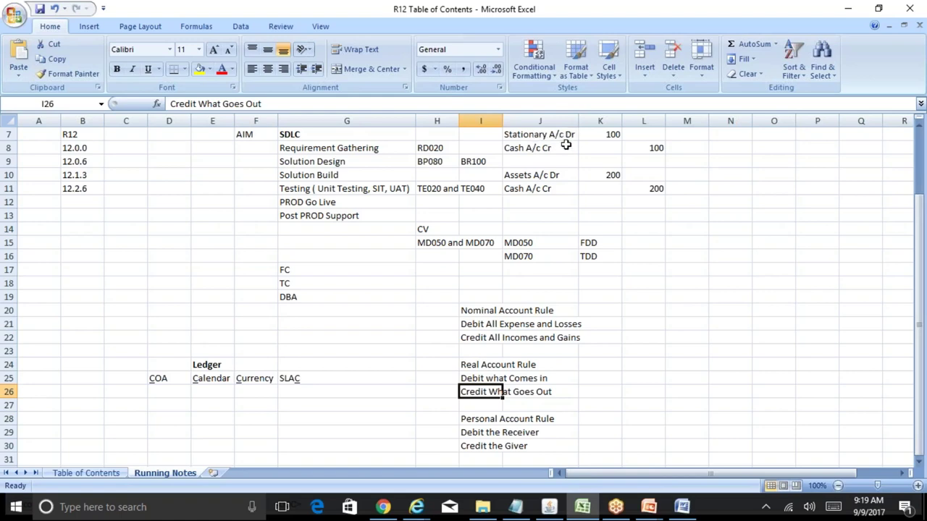
left_click(562, 150)
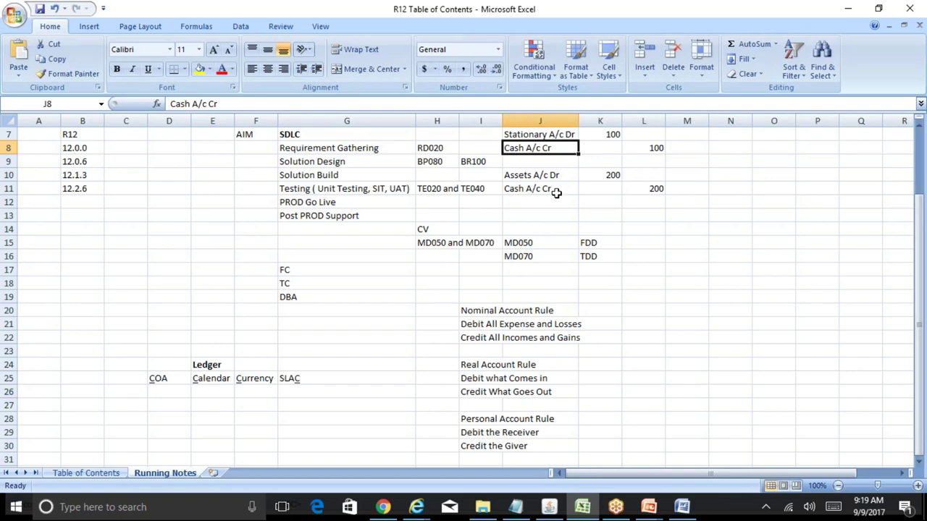
left_click(543, 178)
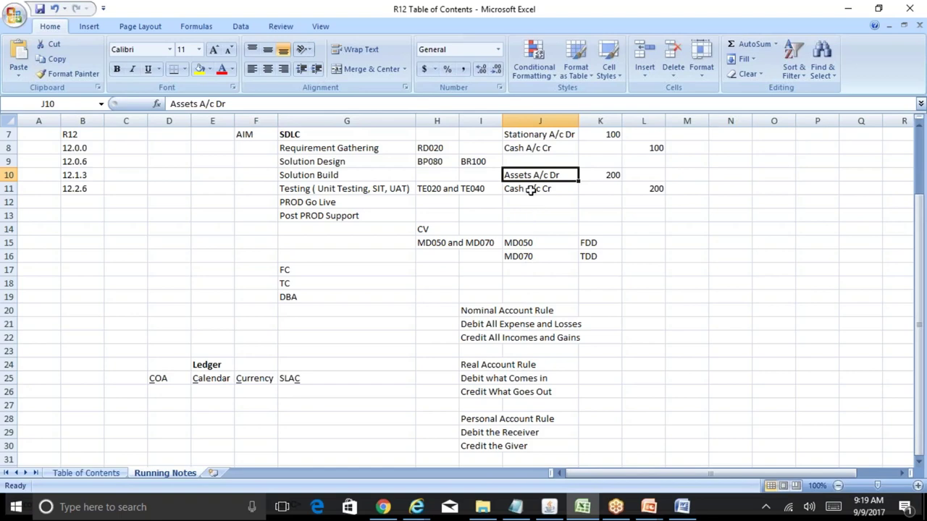
left_click(531, 189)
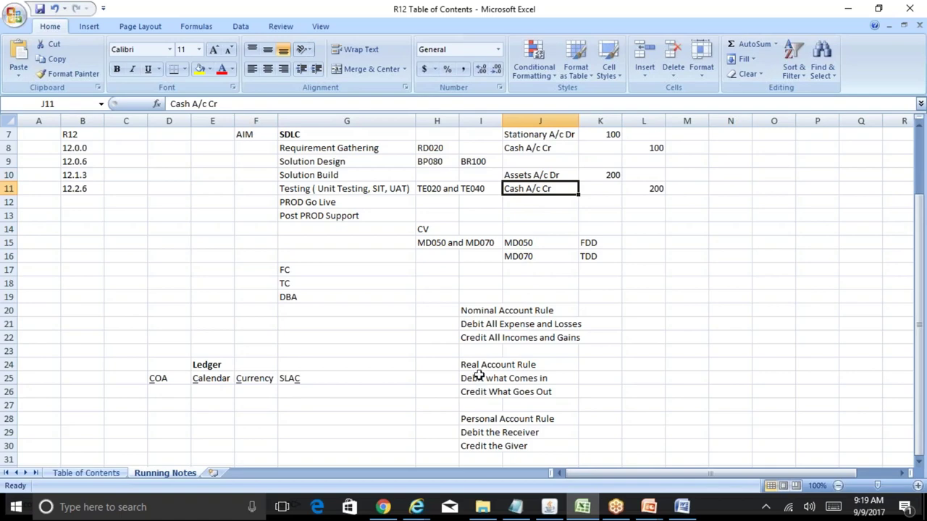
left_click(553, 175)
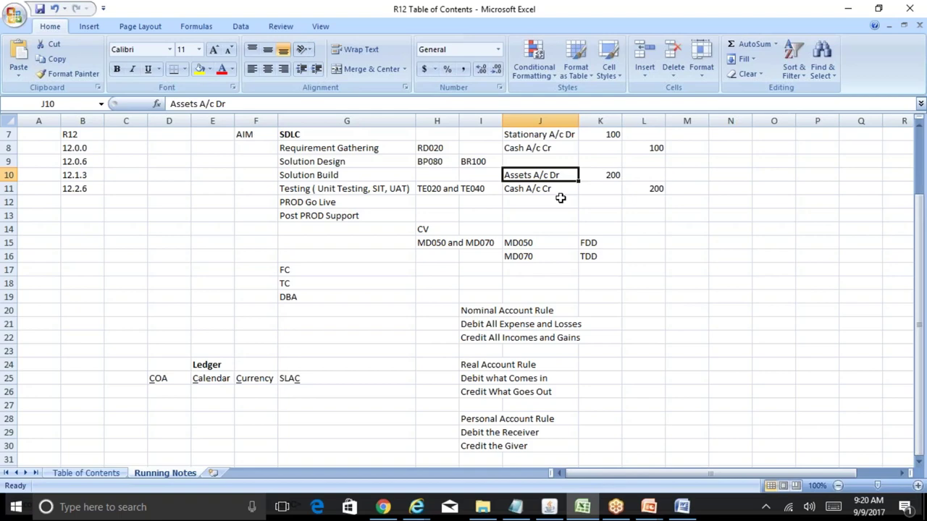
- Bold the Nominal Account Rule and Real Account Rule headings
left_click(469, 308)
key("ctrl+b")
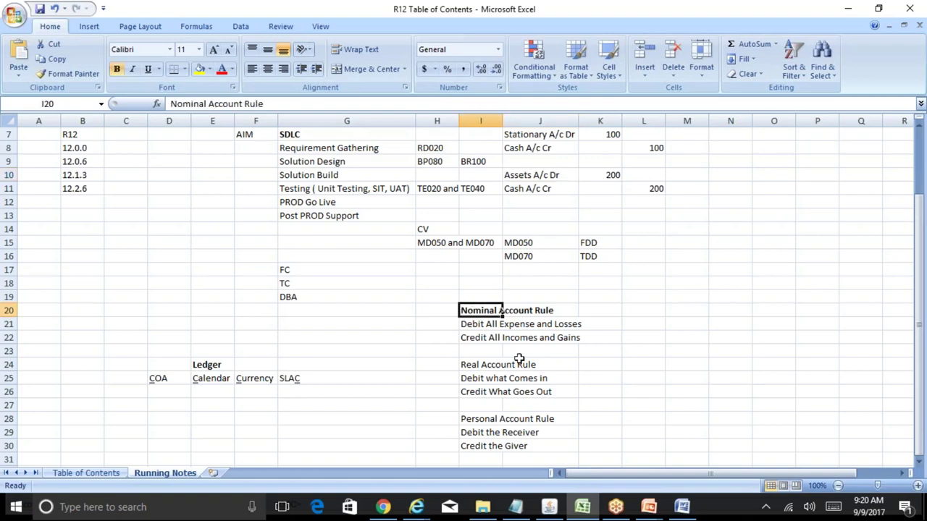
key("Down")
key("Down")
key("Down")
key("Down")
key("ctrl+b")
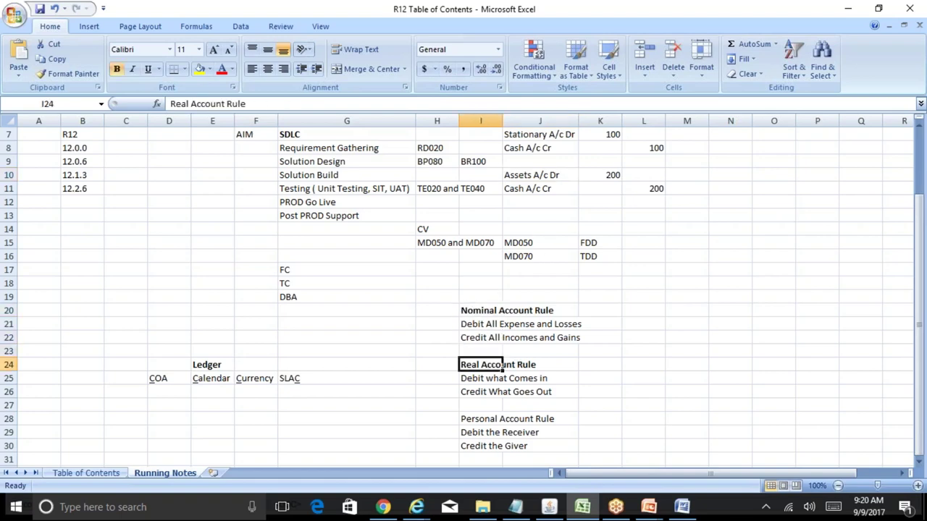
key("Down")
key("Down")
key("Down")
key("Down")
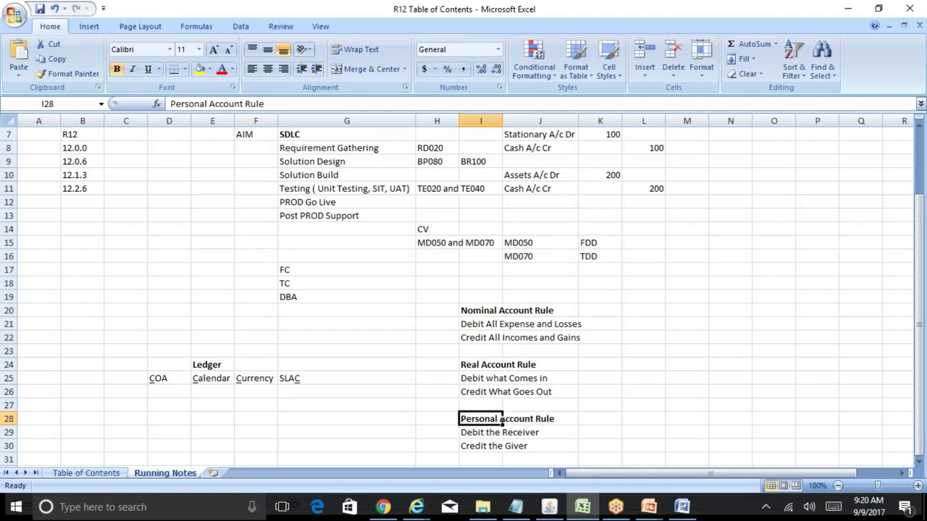
key("Down")
key("Down")
key("Down")
key("Down")
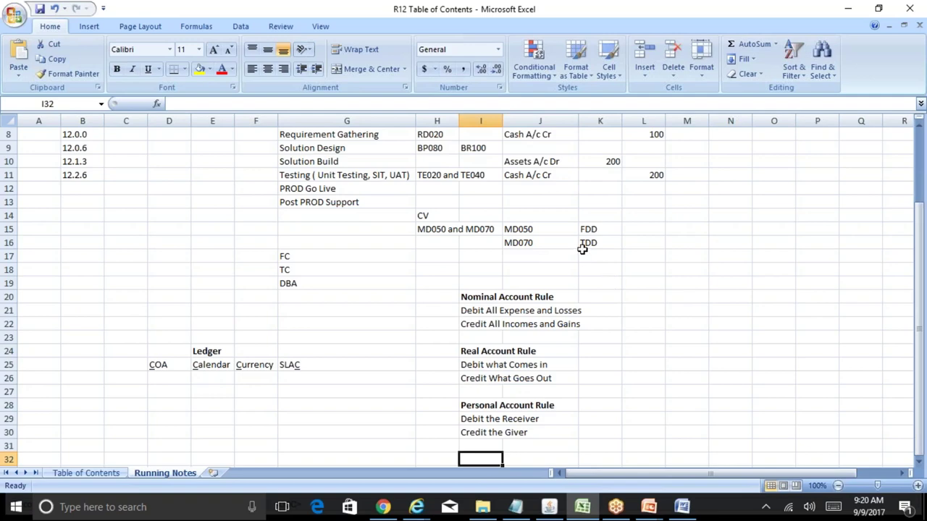
- Step through the Ledger components row from Calendar across to COA
left_click(483, 308)
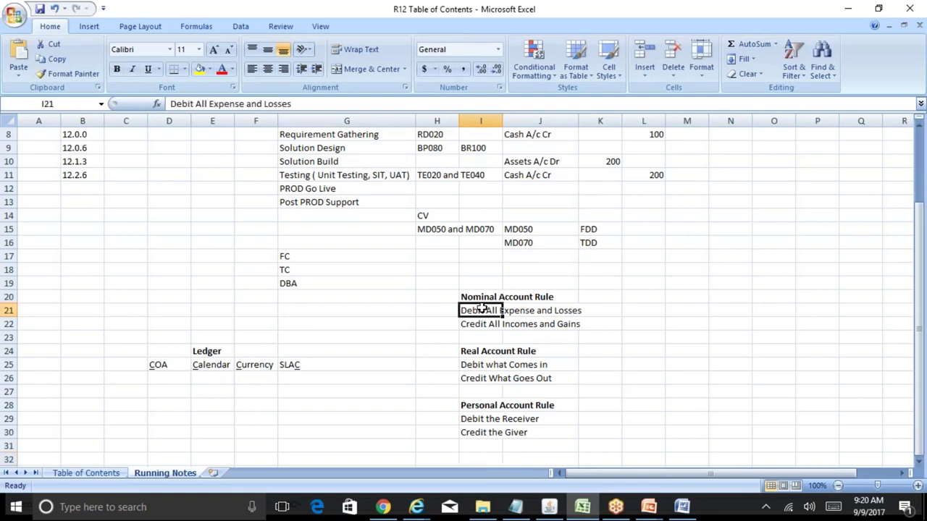
left_click(206, 367)
key("Down")
key("Down")
key("Down")
key("Down")
key("Down")
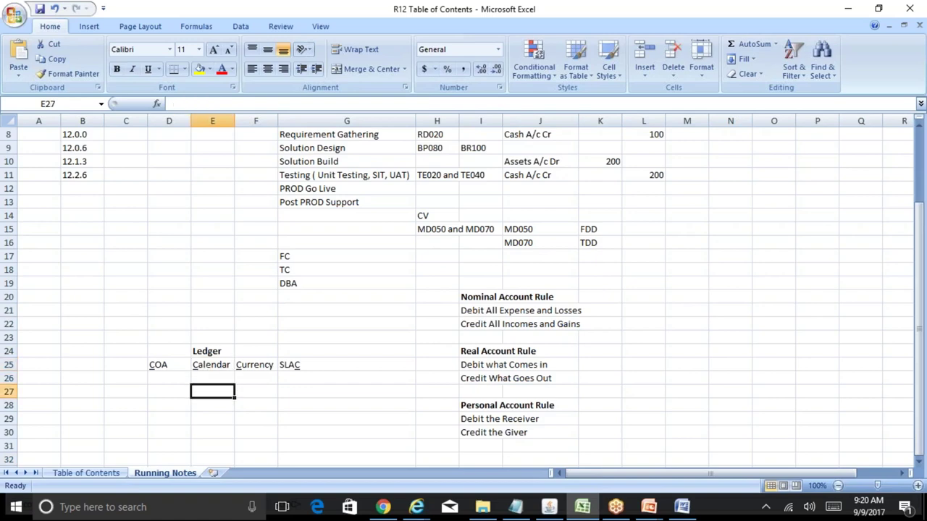
key("Up")
key("Left")
key("Left")
key("Left")
key("Left")
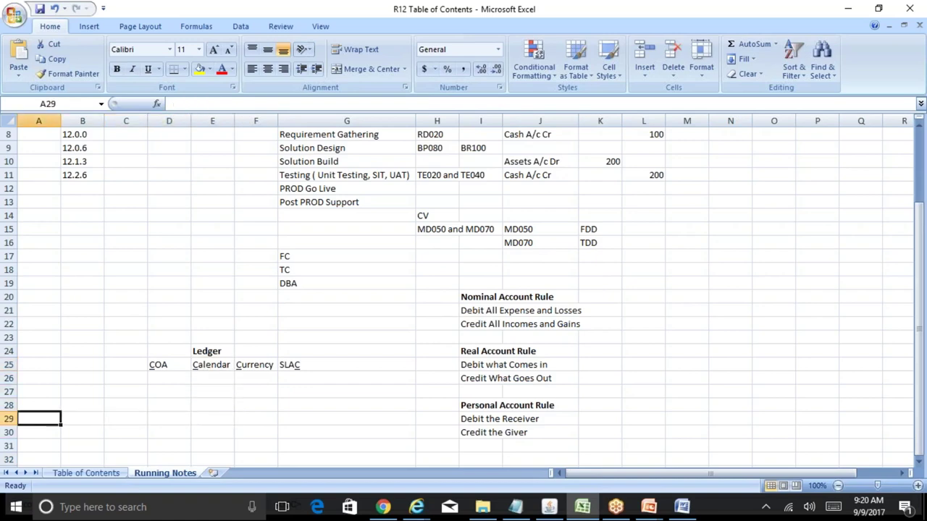
left_click(125, 419)
key("Up")
key("Up")
key("Up")
key("Up")
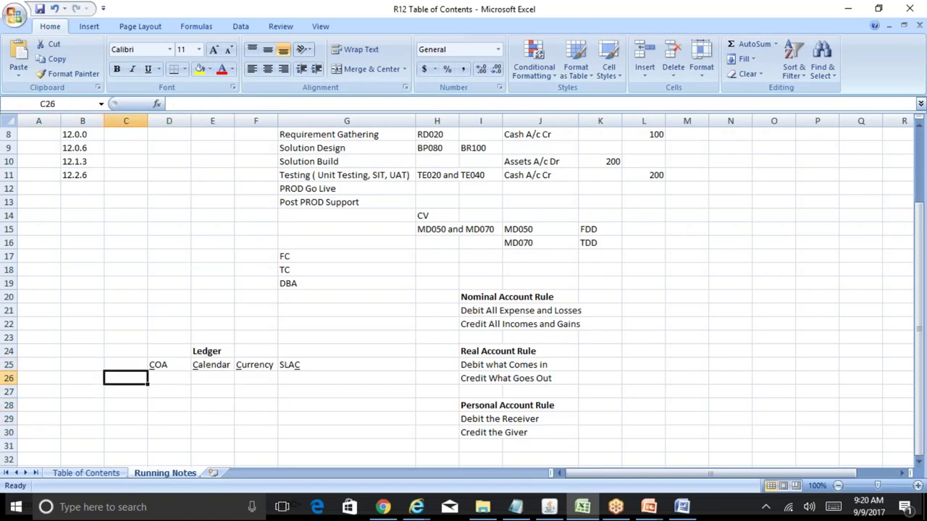
key("Right")
key("Right")
key("Right")
key("Right")
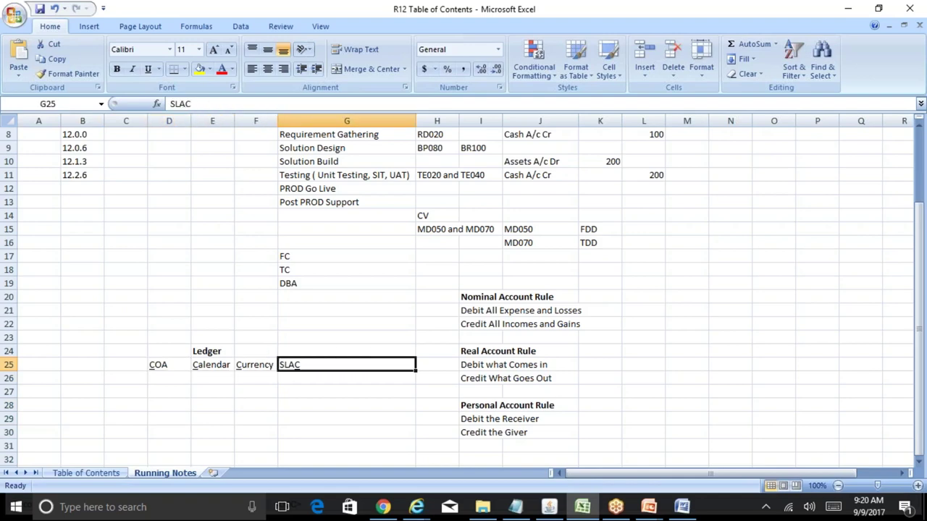
key("Left")
key("Left")
key("Left")
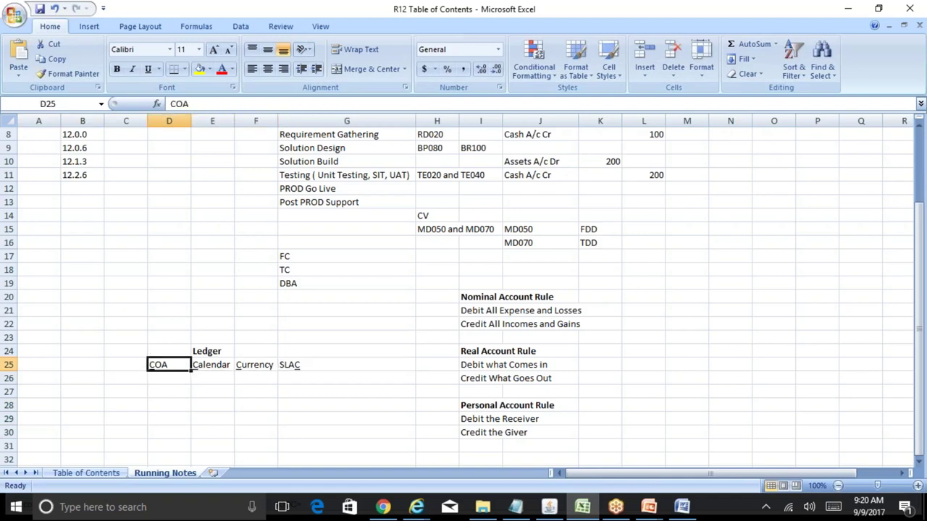
- Browse the cells below COA, then return to the Stationary A/c Dr entry
key("Down")
key("Down")
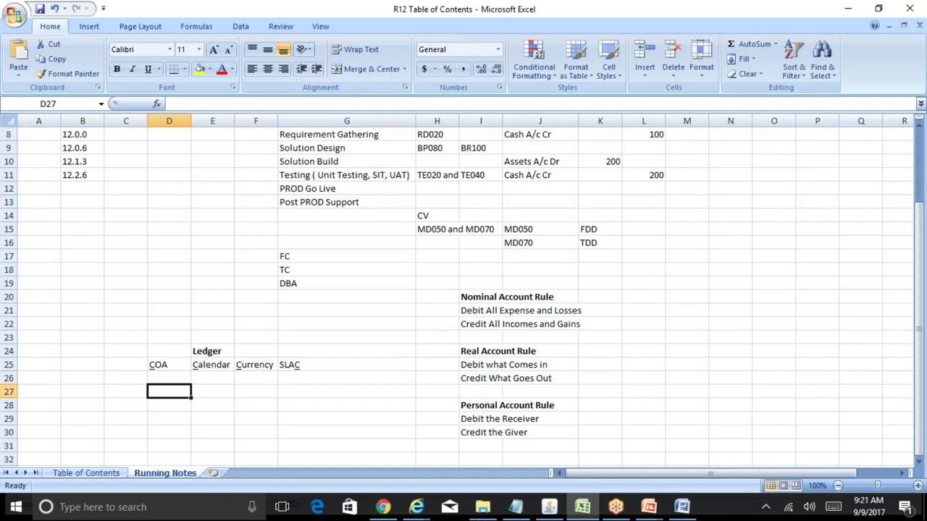
key("Down")
key("Down")
key("Down")
key("Down")
key("Down")
key("Down")
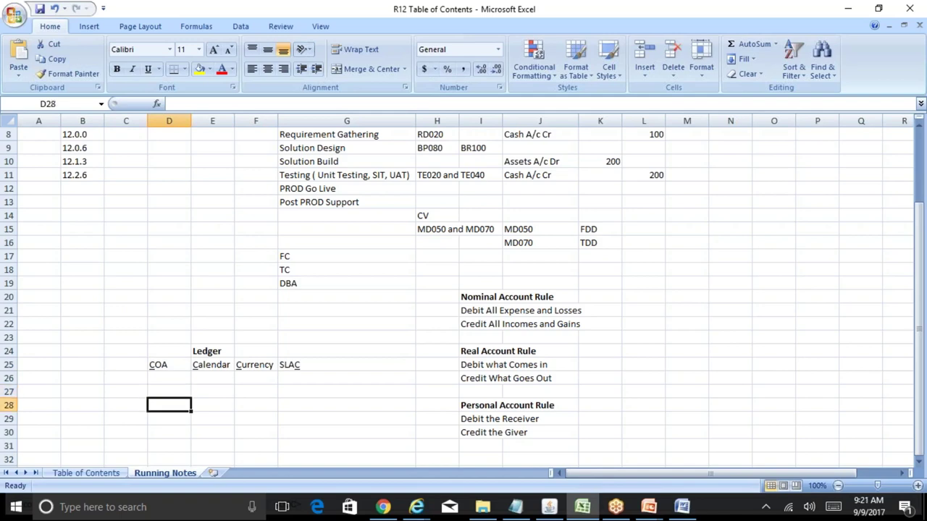
key("Up")
key("Up")
key("Up")
key("Up")
key("Up")
key("Up")
key("Up")
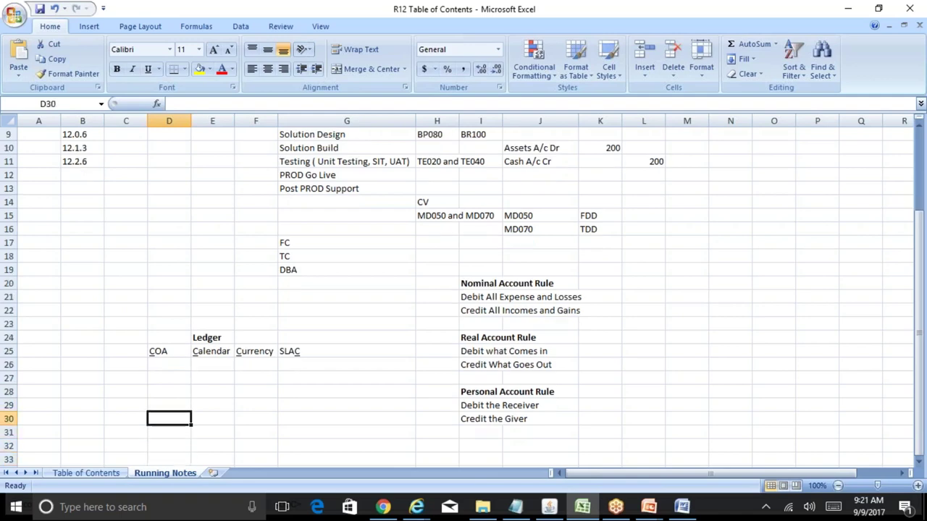
key("Down")
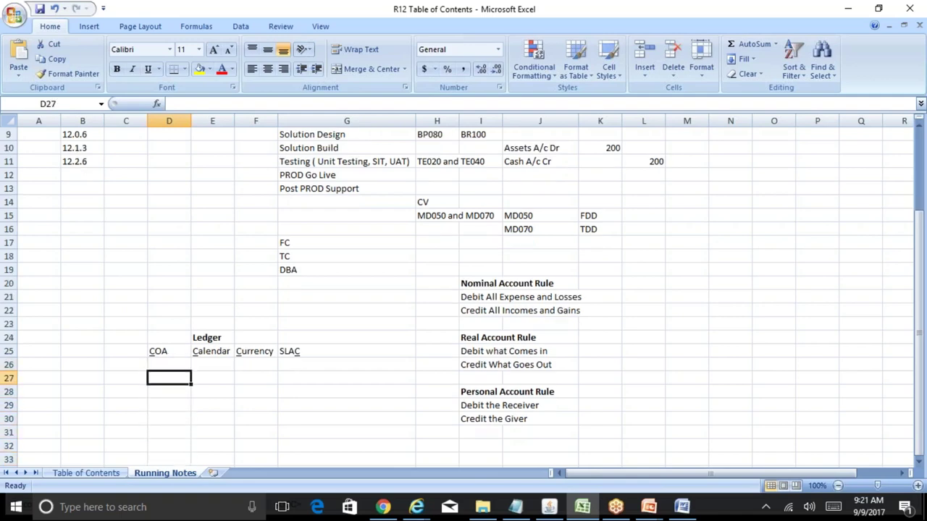
key("Up")
key("Up")
key("Down")
key("Down")
left_click_drag(918, 232, 919, 212)
left_click(562, 138)
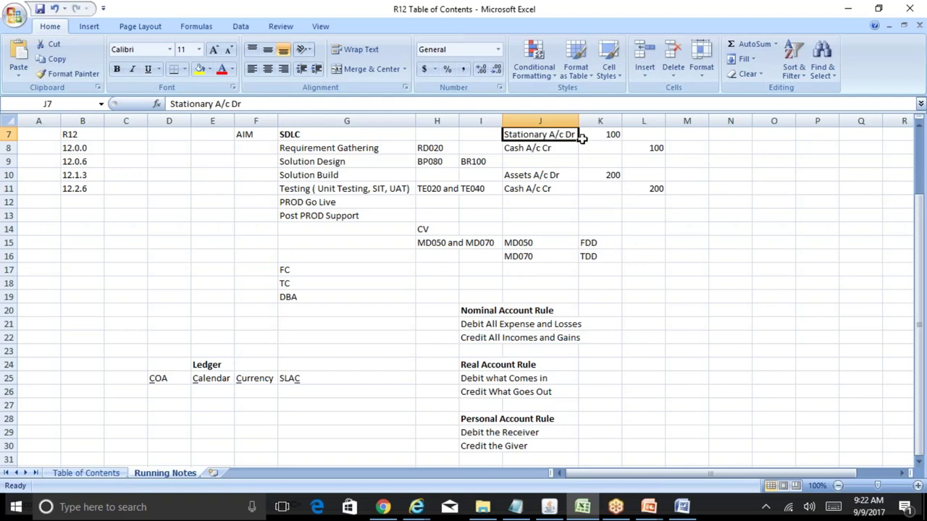
left_click(719, 136)
type("0")
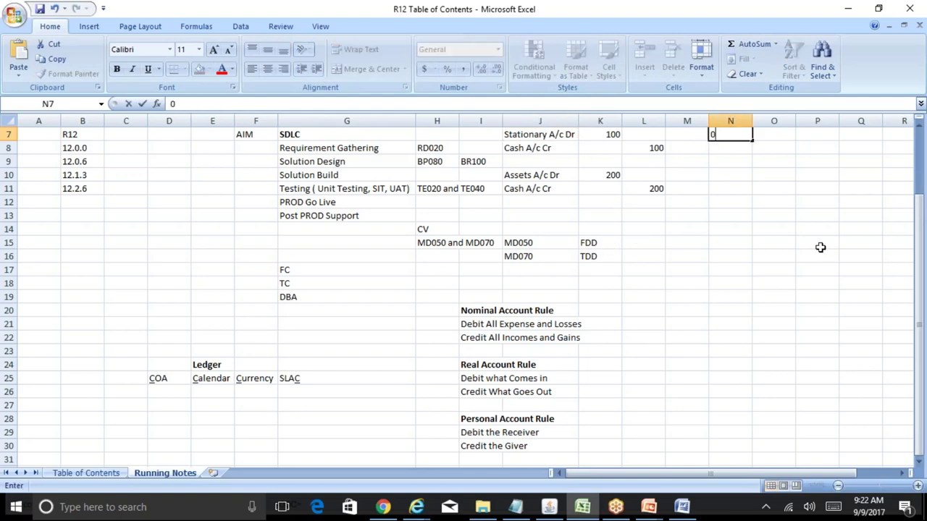
type("1-000-15000")
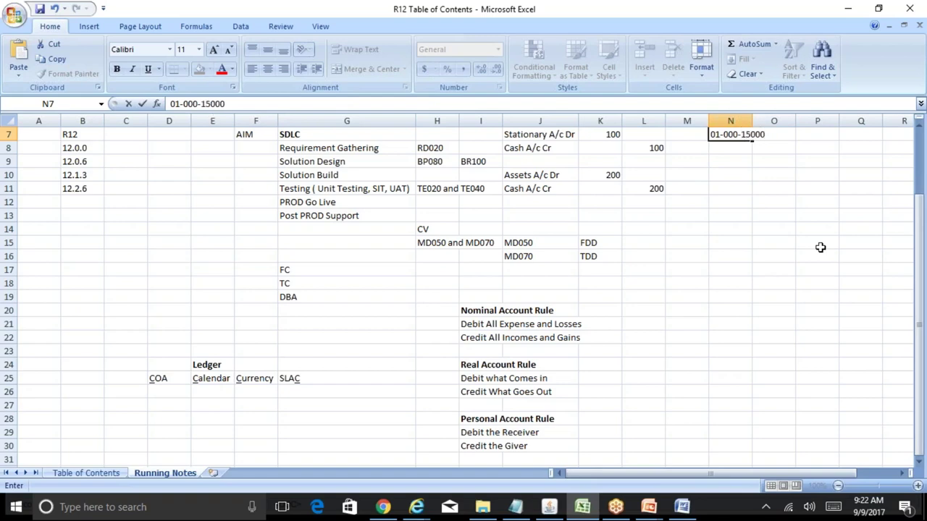
key("BackSpace")
key("BackSpace")
key("BackSpace")
key("BackSpace")
key("BackSpace")
type("24050")
key("Return")
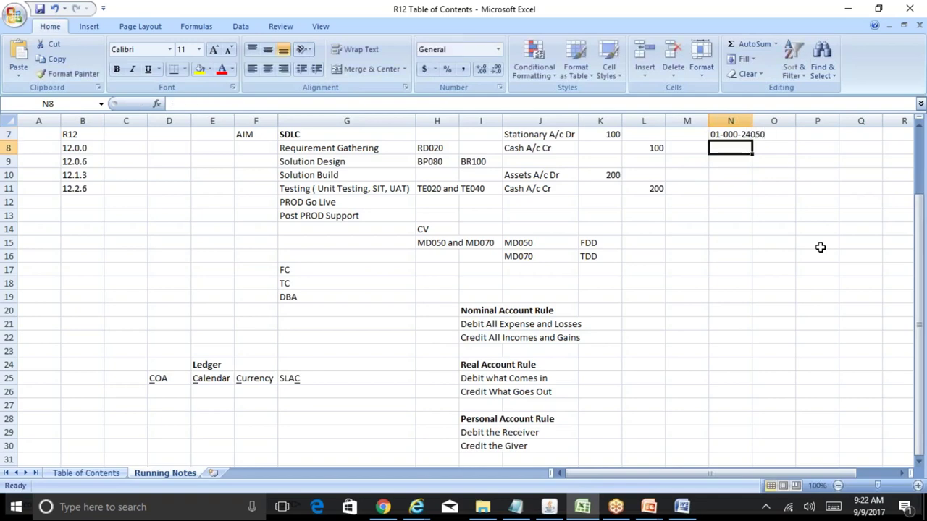
left_click_drag(751, 121, 767, 123)
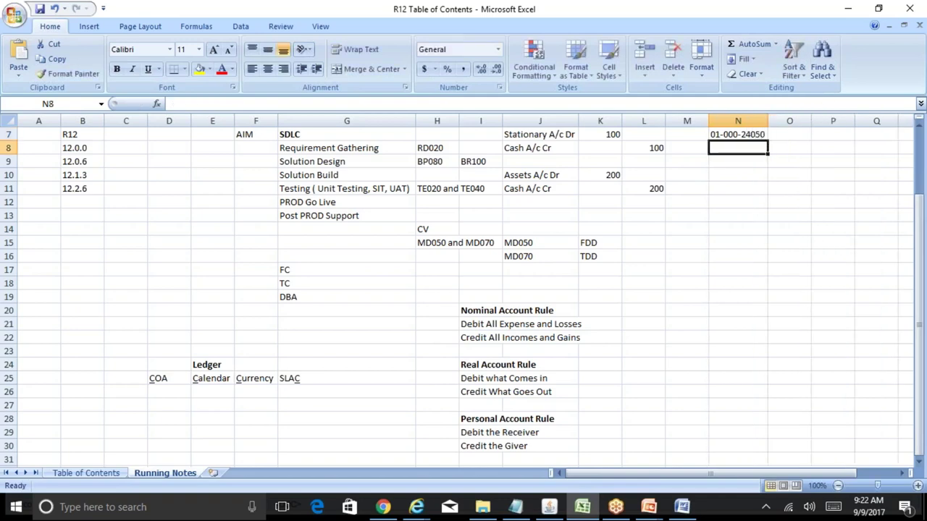
- Mark Dr 100 in O7:P7 and Cr 100 in O8:P8
left_click(788, 137)
type("Dr")
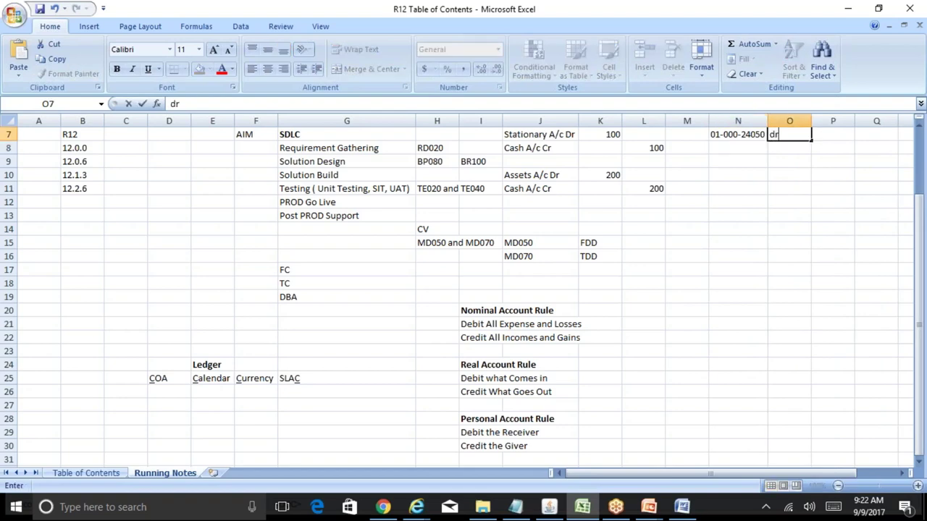
key("Return")
key("Up")
type("Dr")
key("Tab")
type("100")
key("Return")
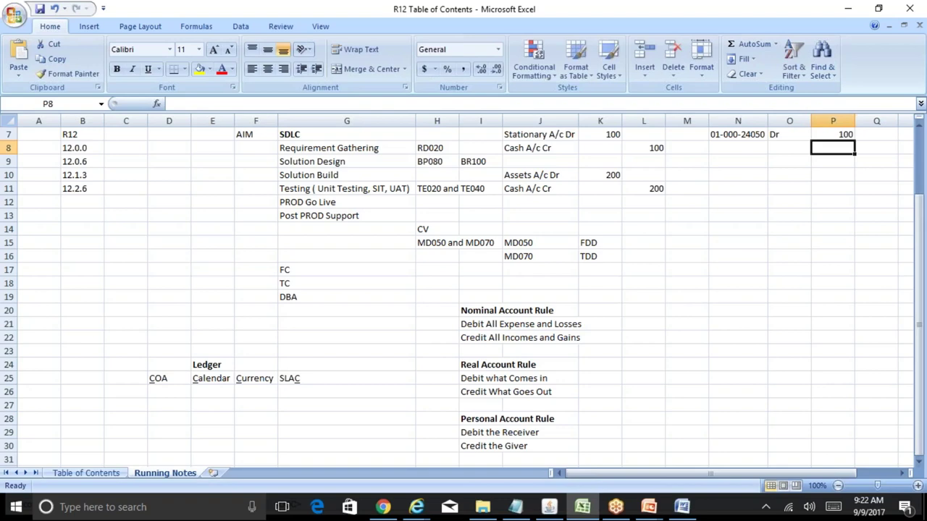
type("100")
key("Left")
type("Cr")
key("Left")
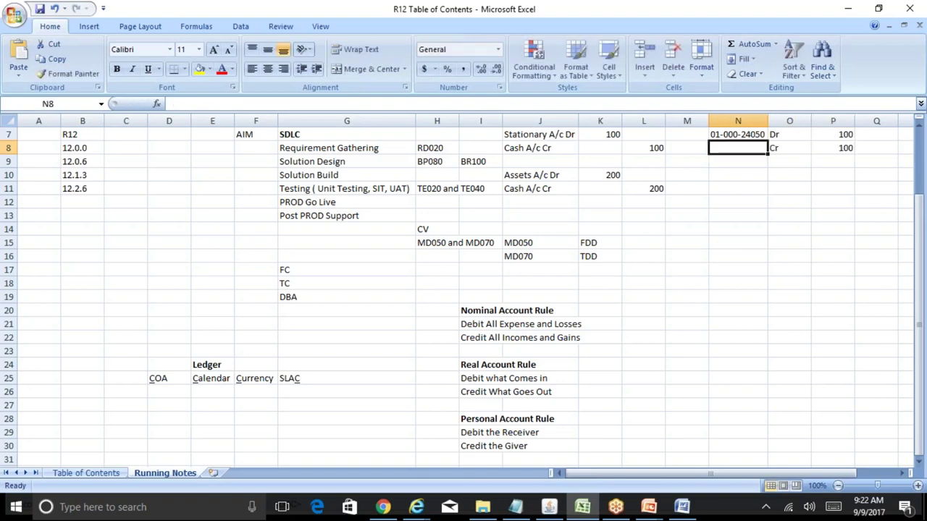
key("Up")
key("ctrl+c")
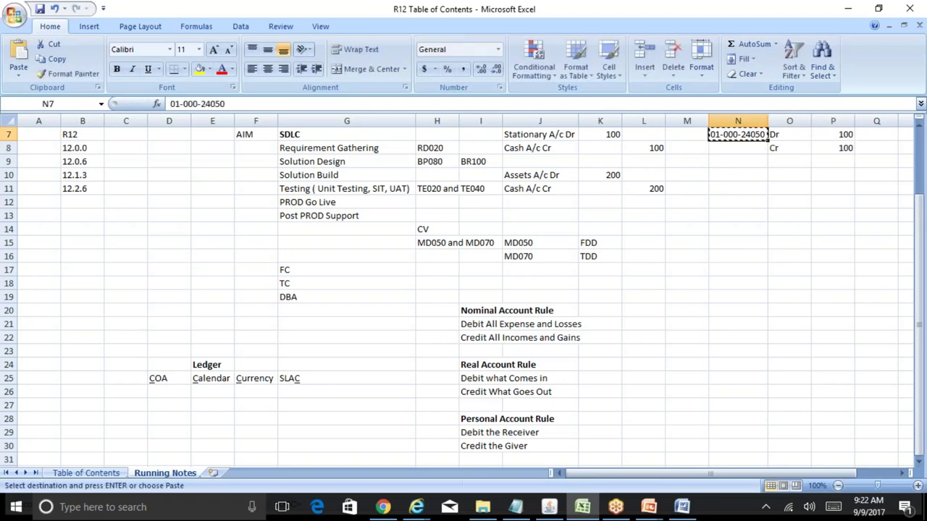
key("Down")
key("ctrl+v")
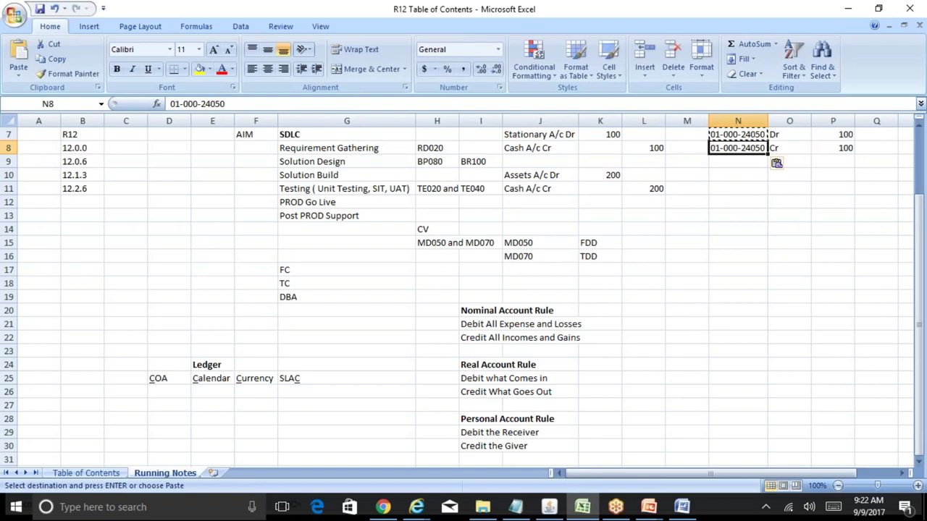
key("F2")
key("BackSpace")
key("BackSpace")
key("BackSpace")
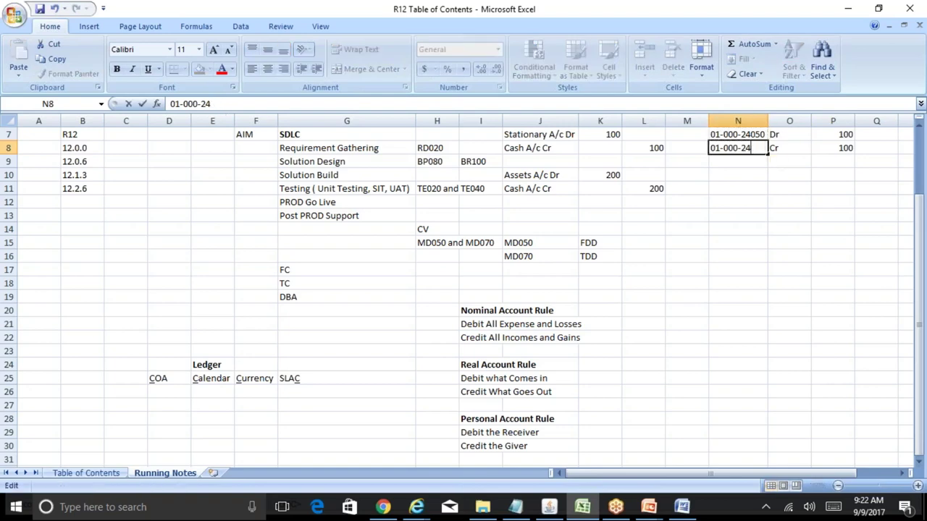
type("051")
key("Return")
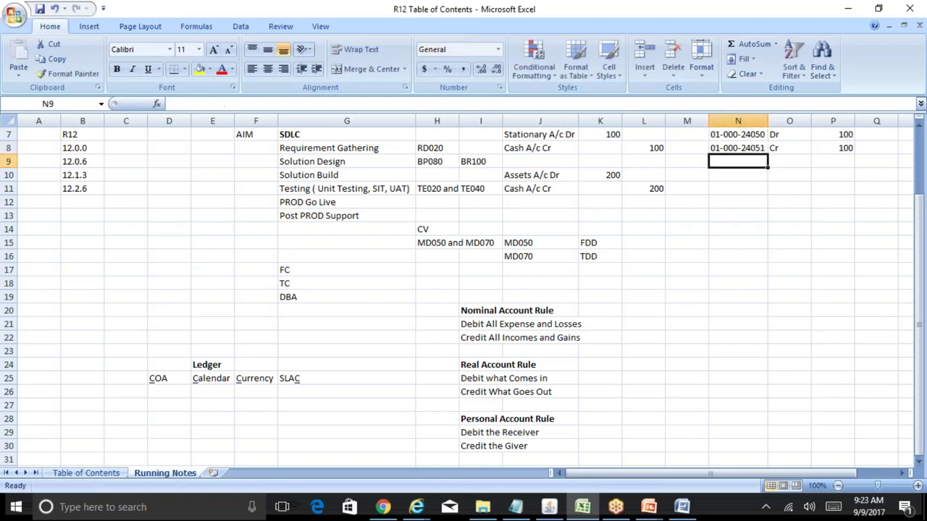
key("Up")
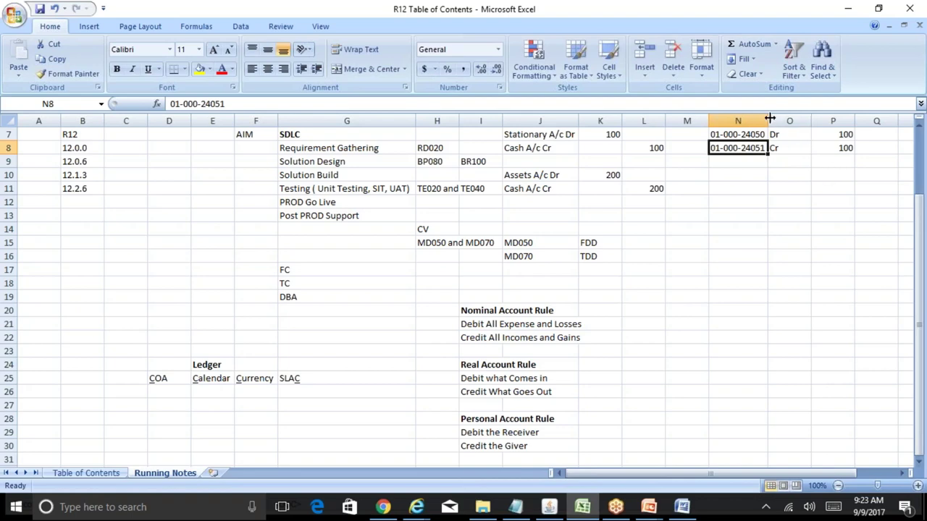
- Compare the new coded entry with the original Stationary/Cash entry in J7:L8
left_click(821, 160)
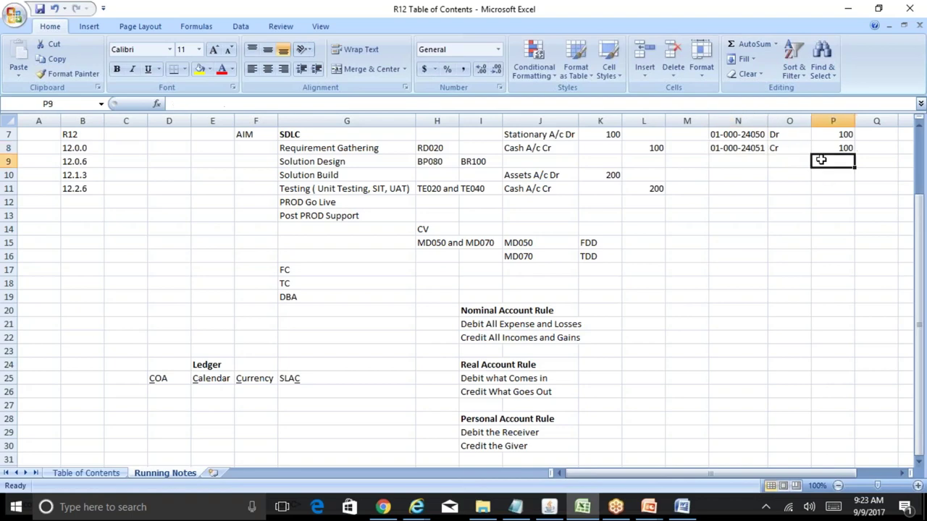
left_click(748, 135)
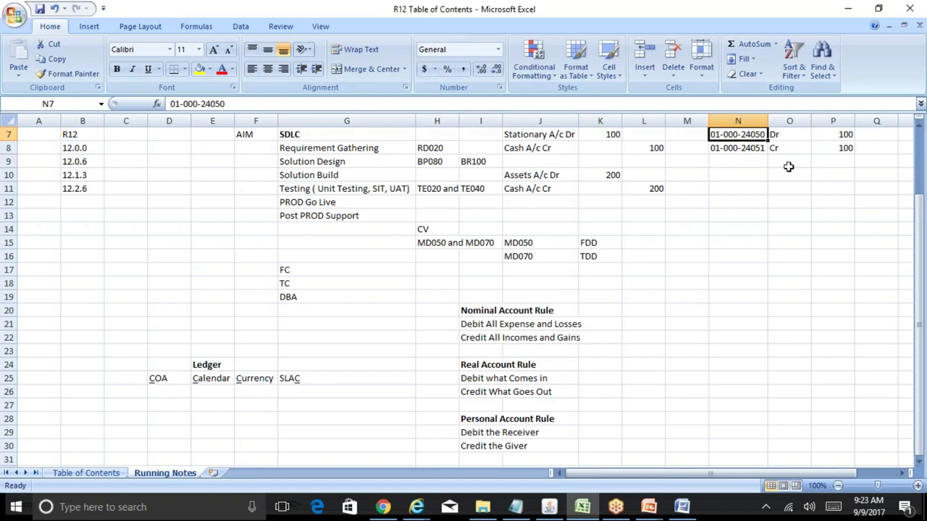
key("Left")
key("Left")
key("Left")
key("Left")
key("shift+Down")
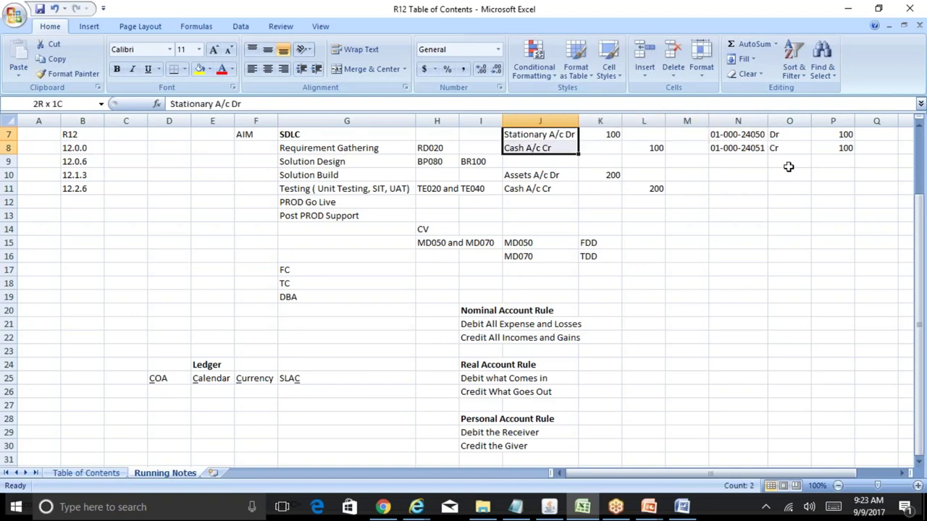
key("shift+Right")
key("shift+Right")
key("Right")
key("Right")
key("Right")
key("Right")
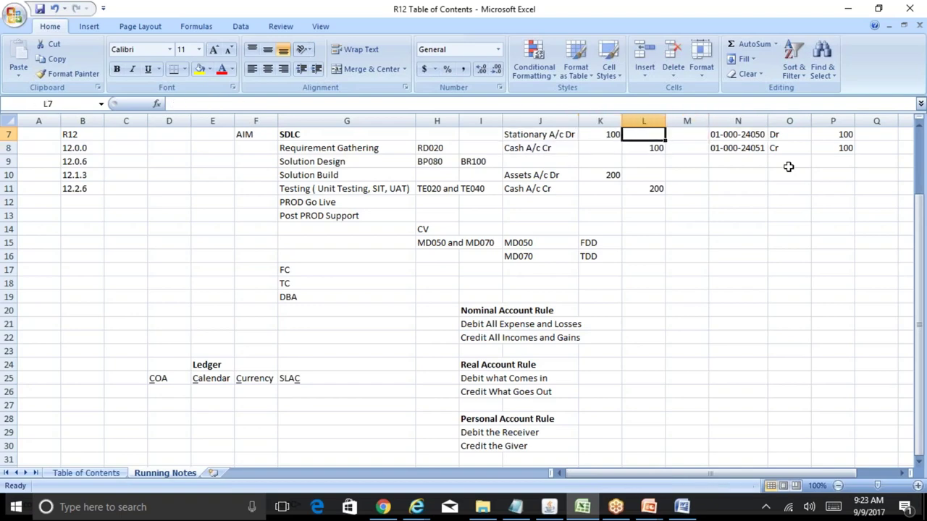
key("shift+Down")
key("shift+Right")
key("shift+Right")
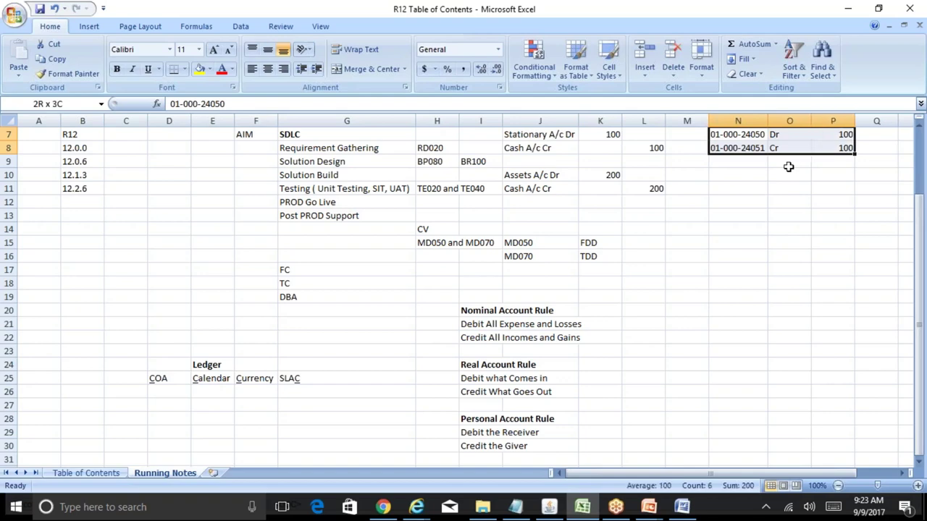
key("Left")
key("Right")
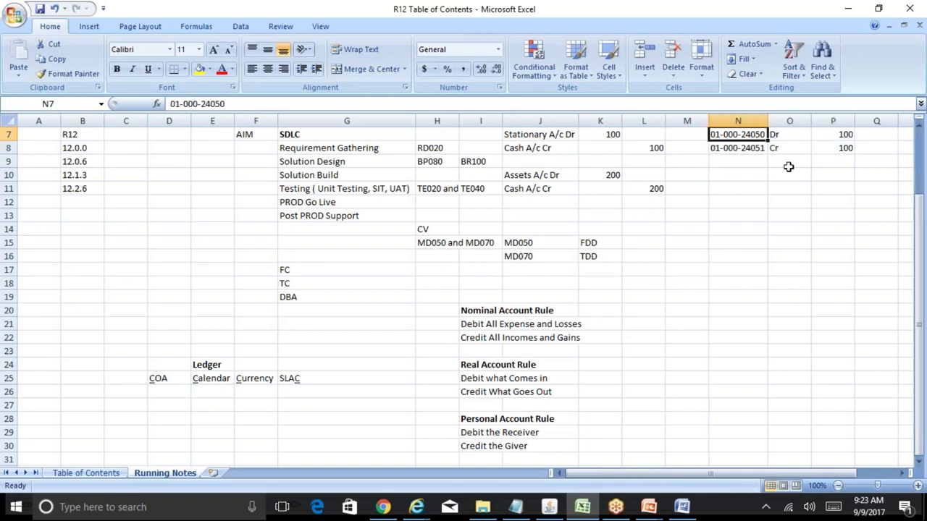
key("Down")
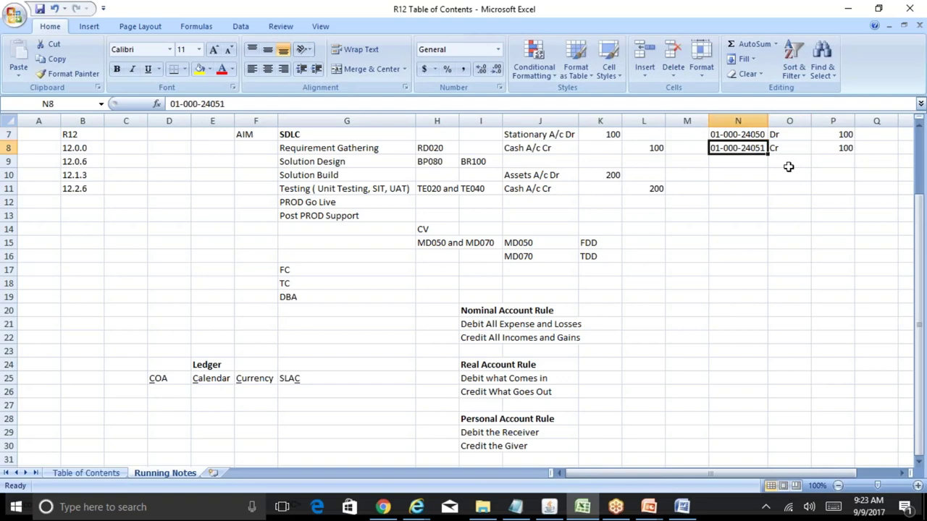
key("Down")
key("Up")
key("Up")
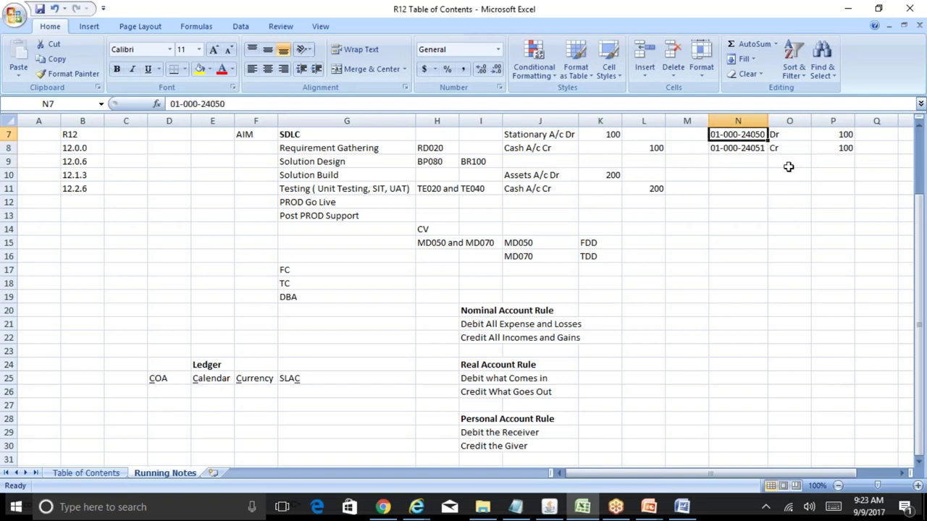
key("Down")
key("Down")
key("Down")
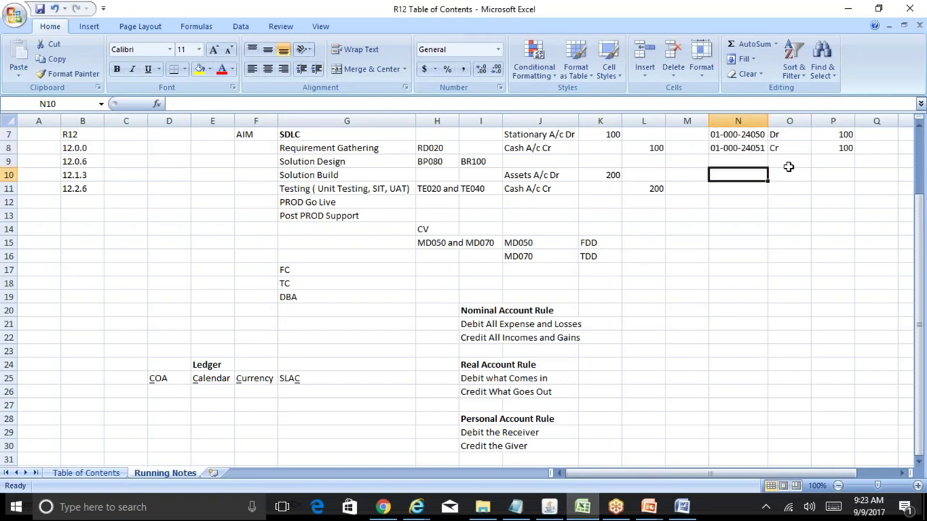
- Copy the two-line entry N7:P8 and paste it into N10:P11
key("Up")
key("Up")
key("Up")
scroll(789, 168, "up", 1)
key("shift+Down")
key("shift+Right")
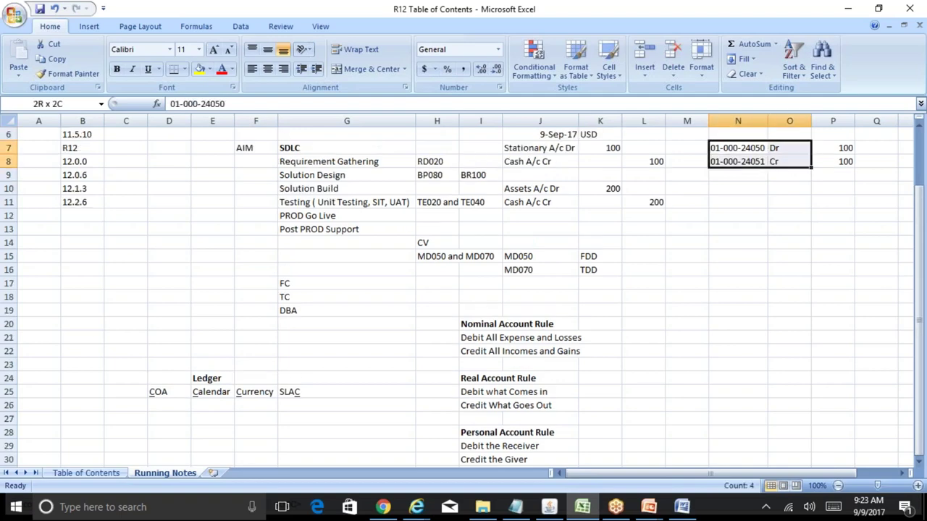
key("shift+Right")
key("ctrl+c")
key("Down")
key("Down")
key("Down")
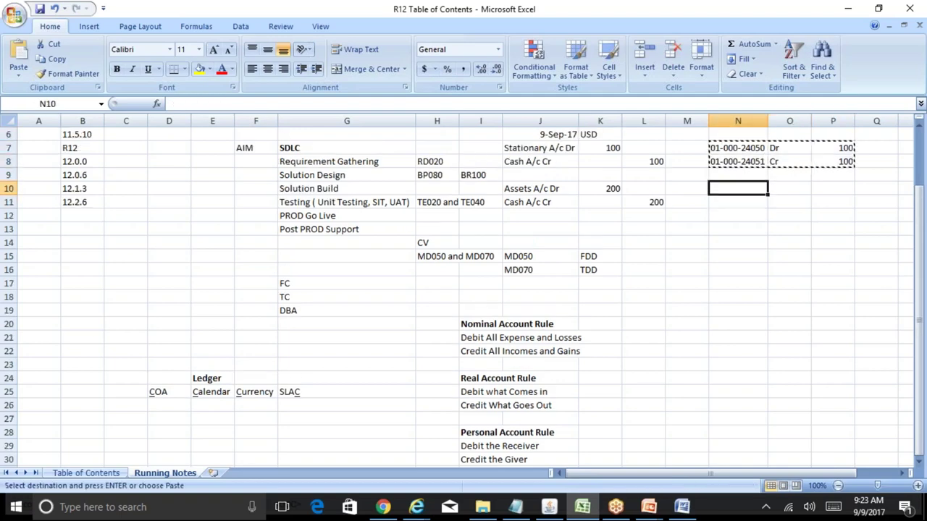
key("ctrl+v")
key("Down")
key("Up")
key("F2")
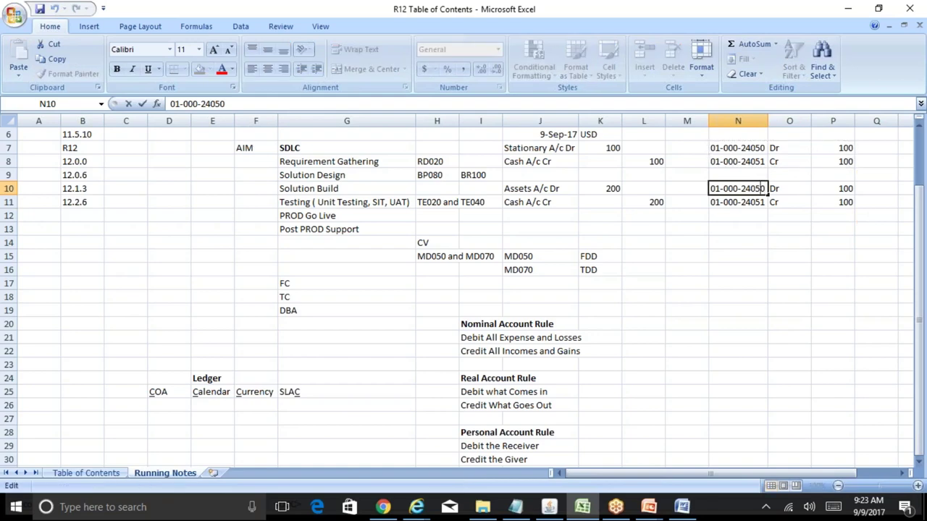
key("ctrl+Left")
key("Home")
key("Right")
key("shift+Right")
type("2")
key("Return")
key("F2")
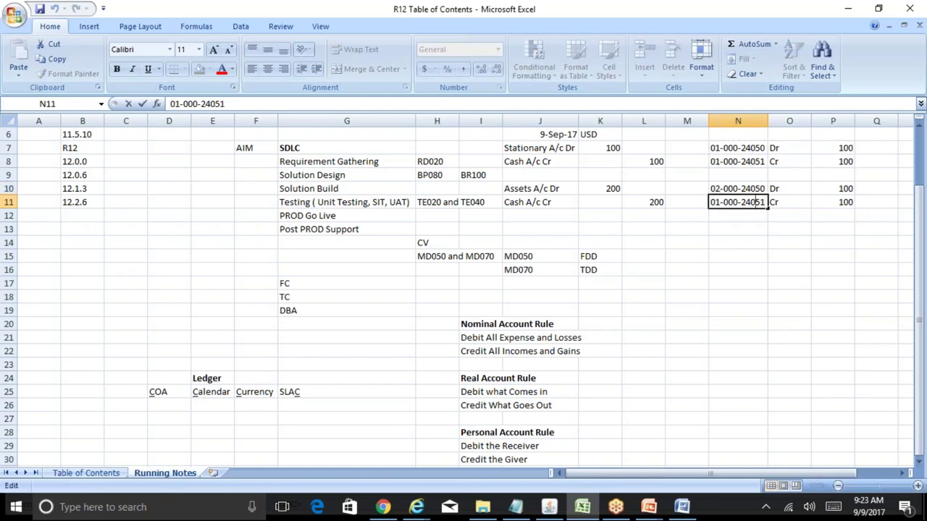
key("Home")
key("Right")
key("shift+Right")
type("2")
key("Return")
- Review the company 01 entry N7:P8 against the company 02 entry N10:P11
left_click(738, 202)
left_click(738, 188)
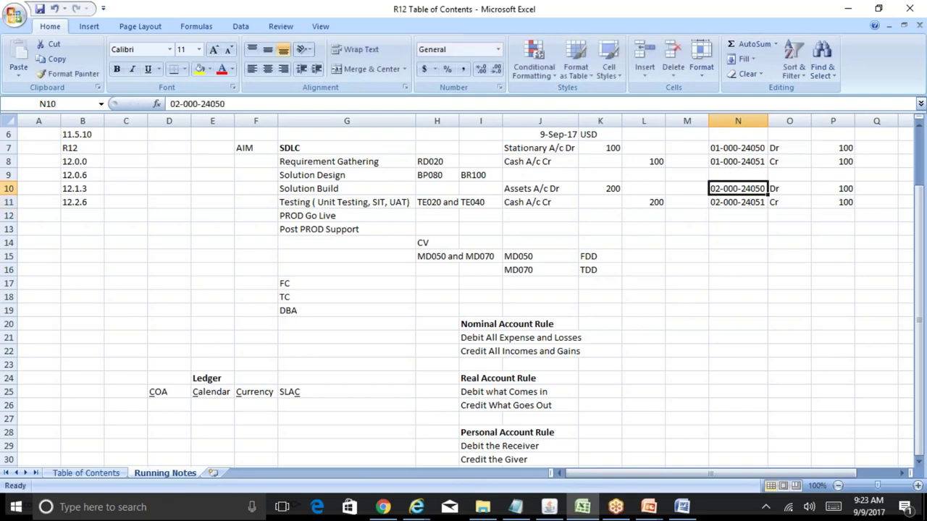
key("Right")
key("Right")
key("Down")
key("Down")
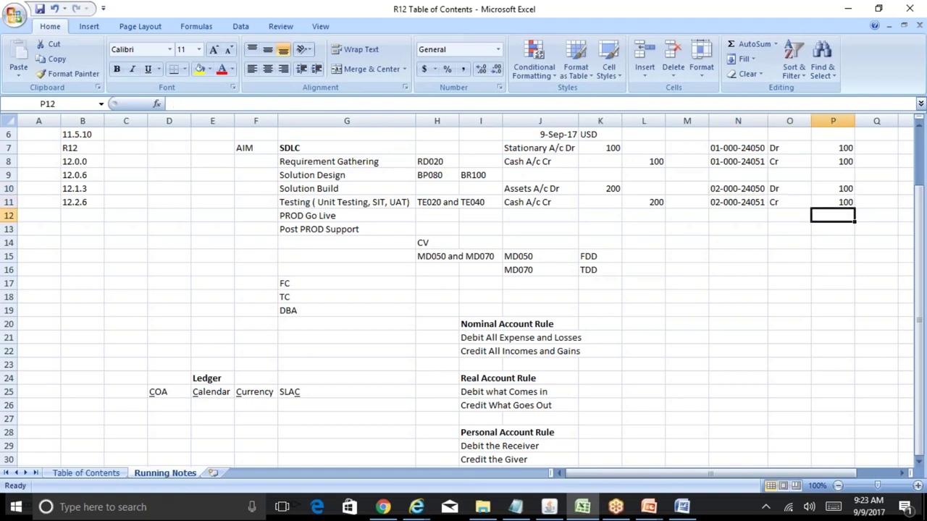
left_click_drag(739, 147, 840, 161)
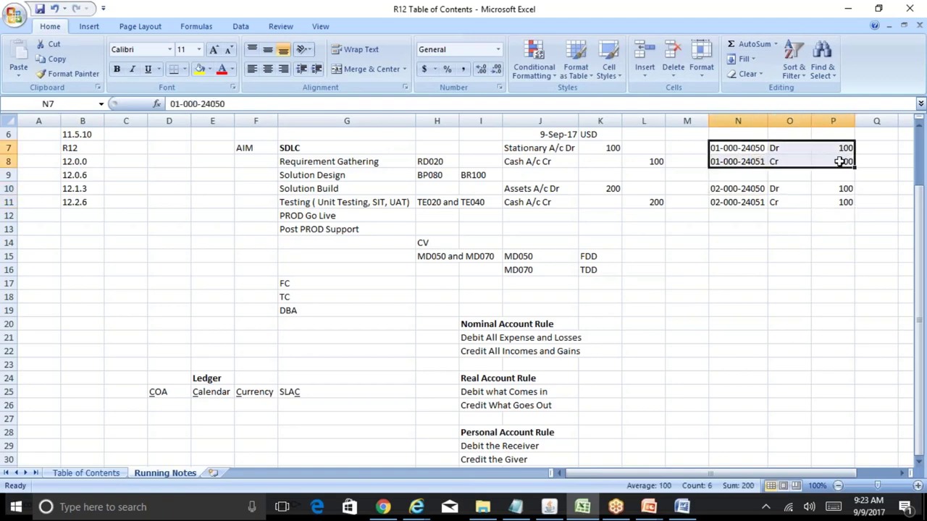
left_click_drag(739, 187, 839, 202)
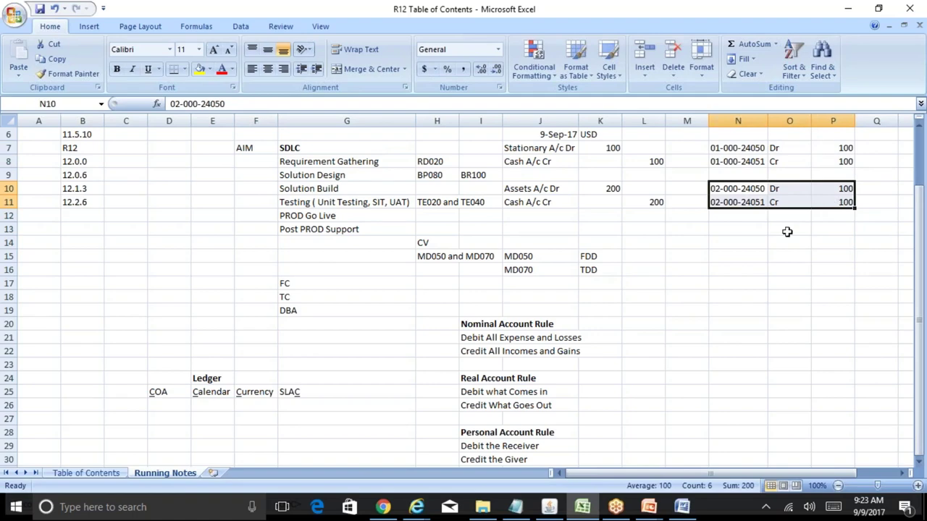
left_click(787, 232)
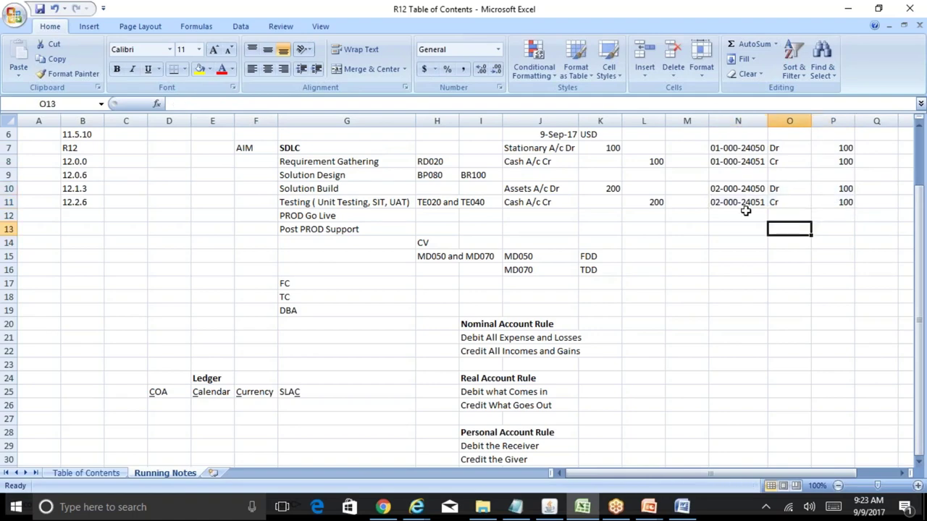
- Set the P10 debit and P11 credit amounts to 200
left_click(723, 188)
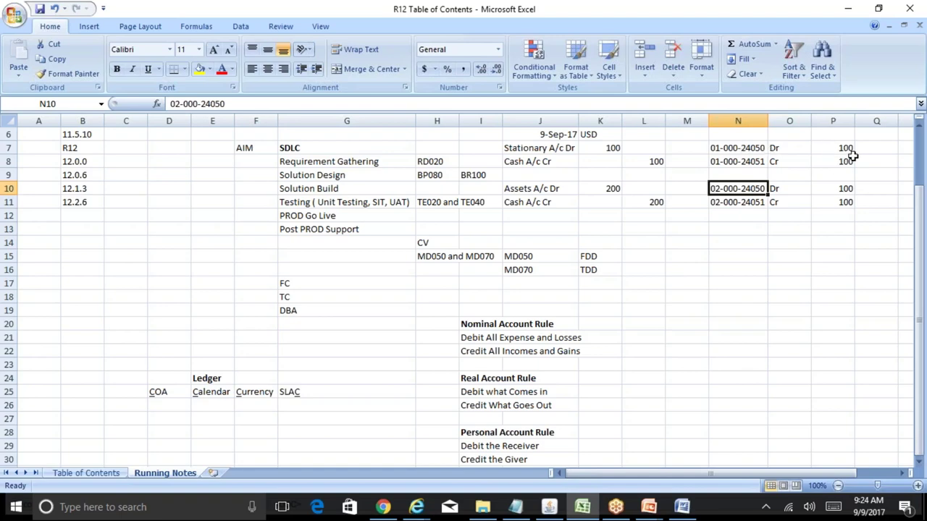
left_click(843, 149)
left_click(740, 192)
left_click(841, 190)
type("200")
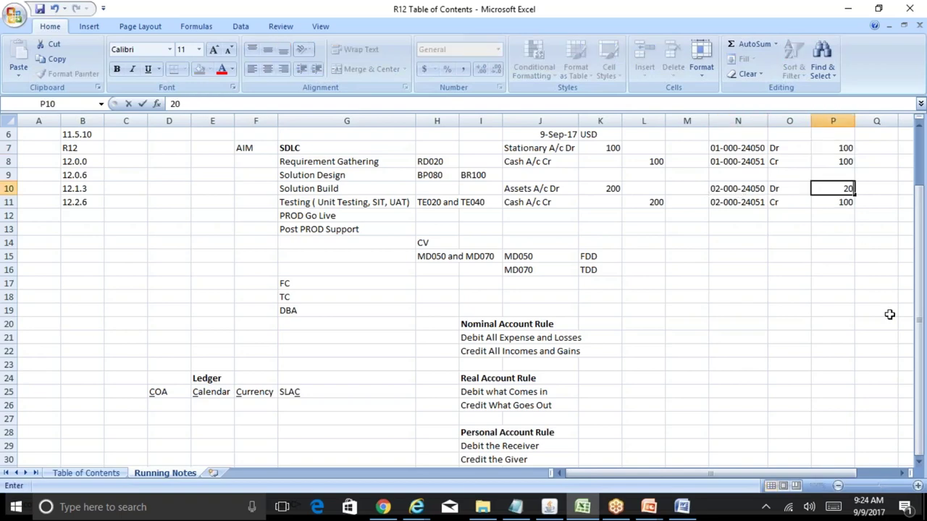
key("Return")
type("200")
key("Left")
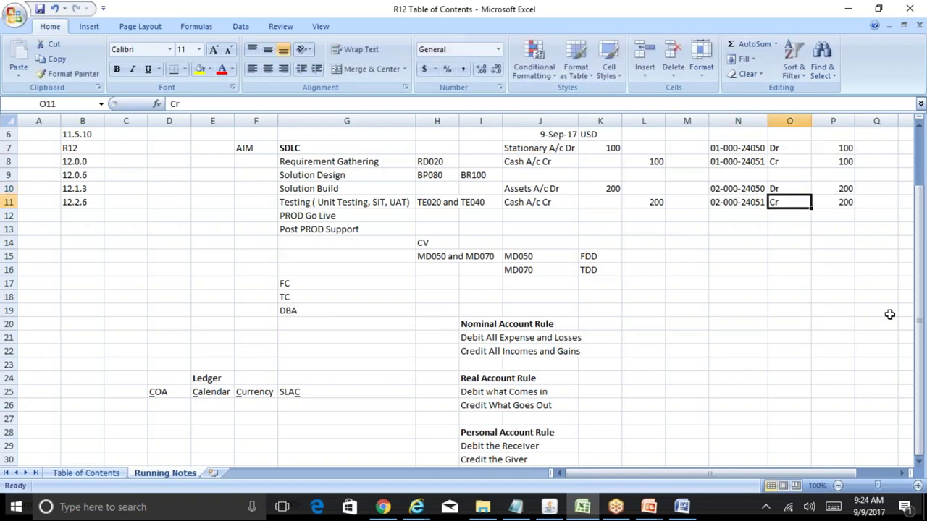
key("Up")
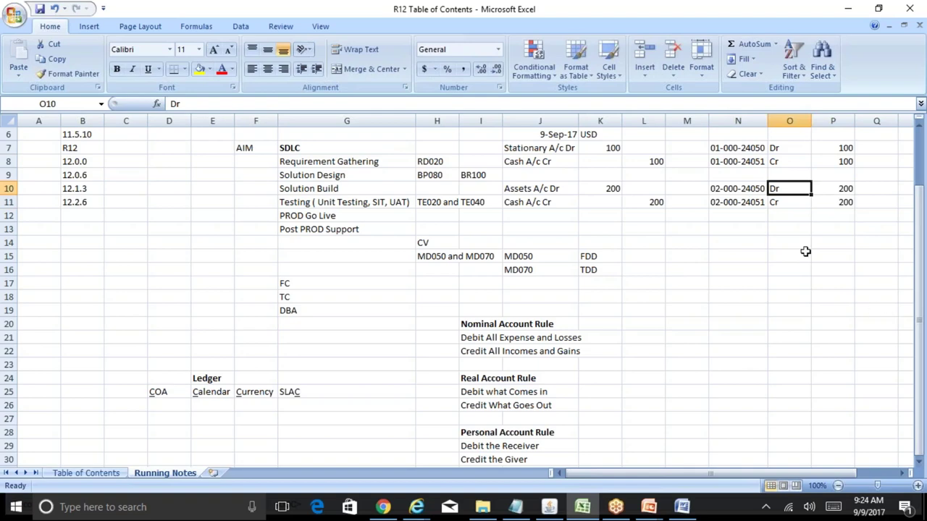
- Walk through both entries' account codes, comparing the 100 and 200 amounts
left_click(735, 190)
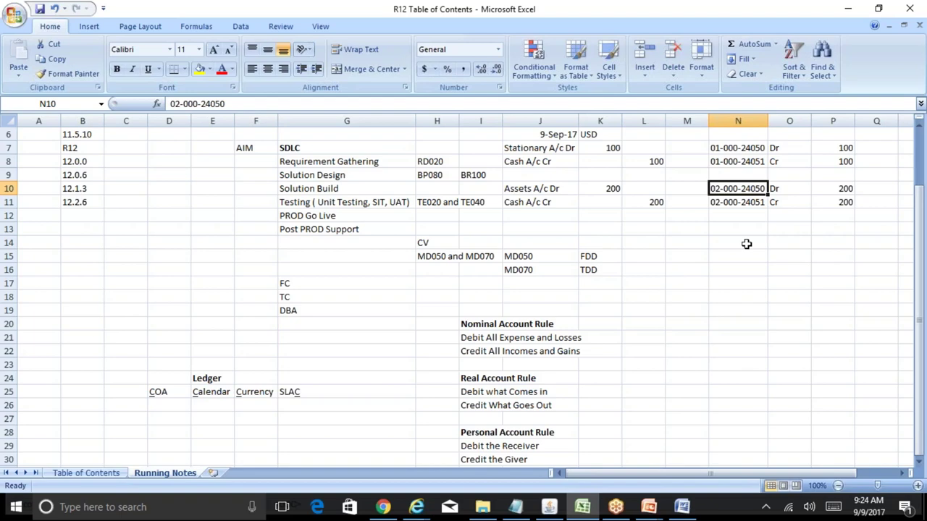
left_click(843, 191)
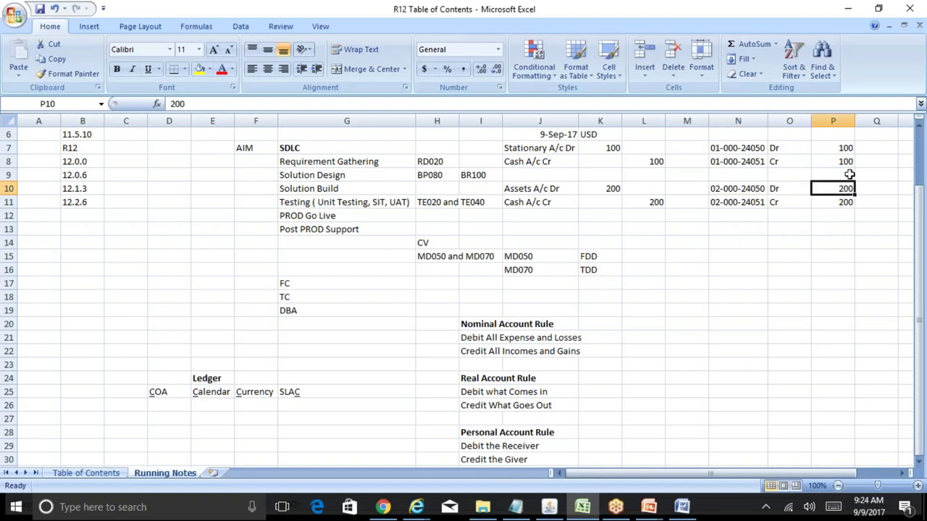
left_click(847, 149)
left_click(845, 188)
left_click(754, 206)
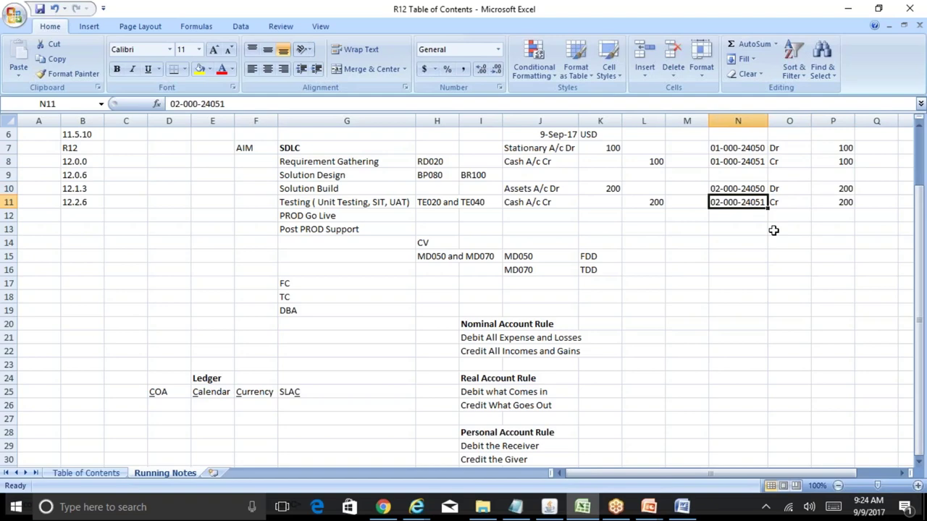
left_click(835, 203)
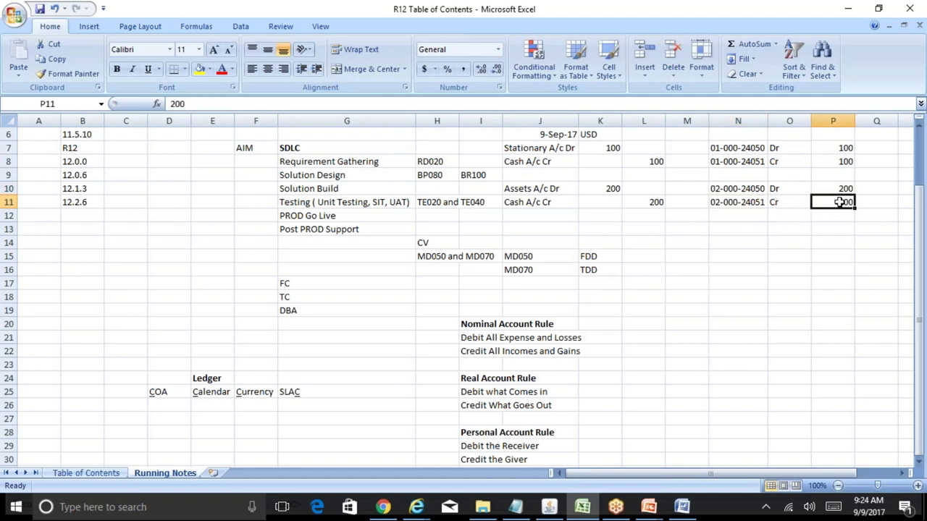
left_click(840, 164)
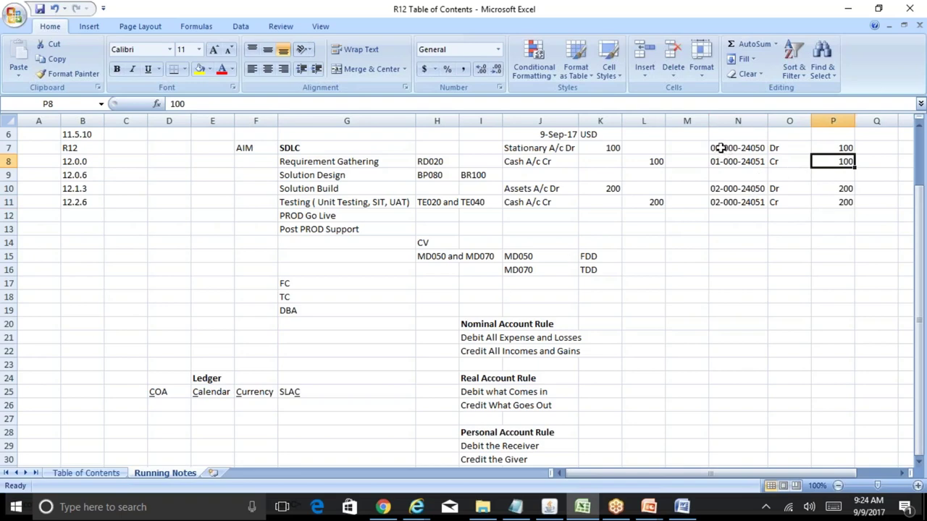
left_click(720, 148)
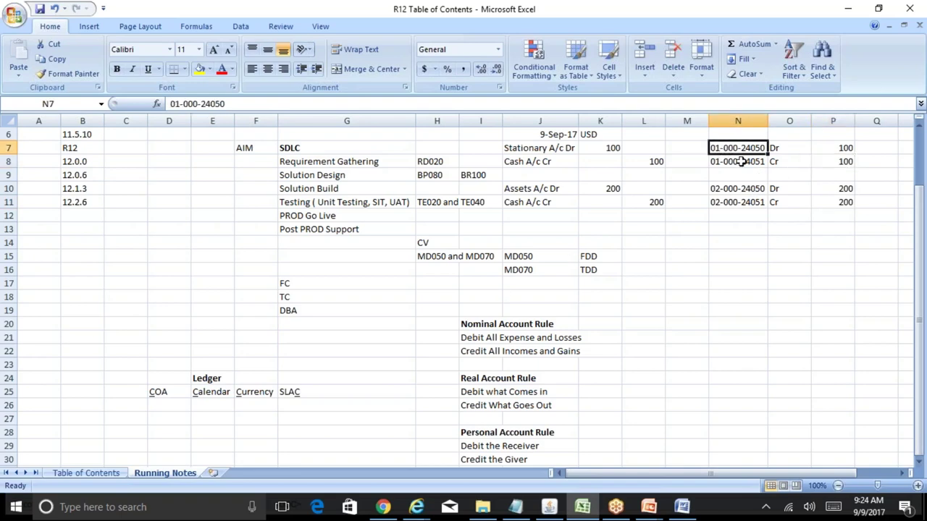
left_click(740, 161)
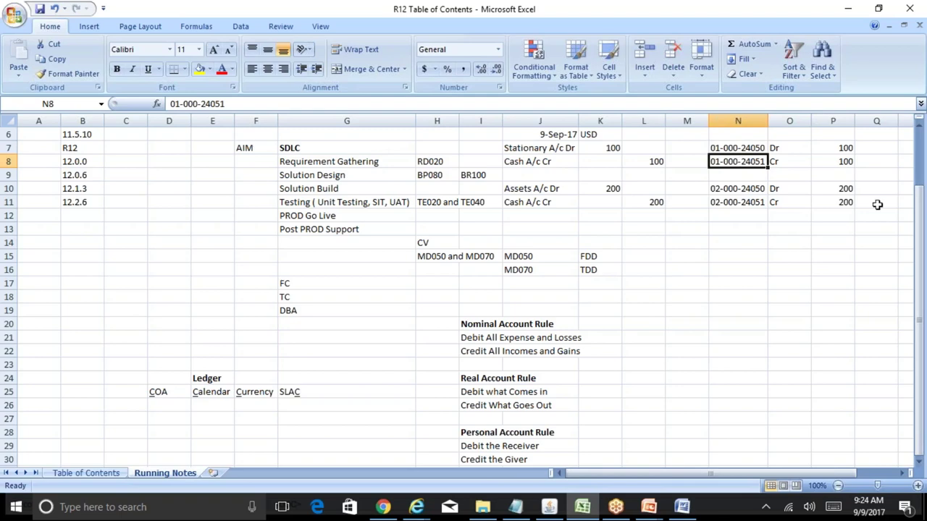
double_click(919, 465)
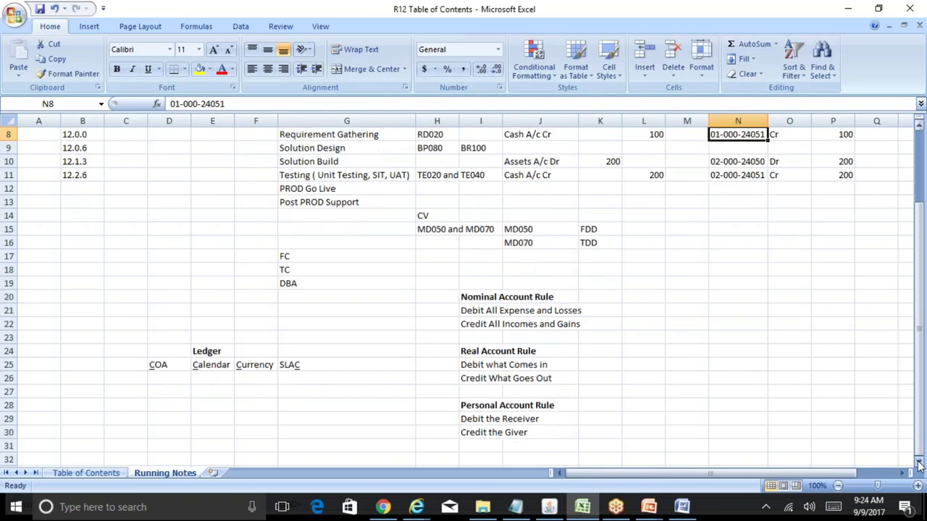
mouse_move(681, 507)
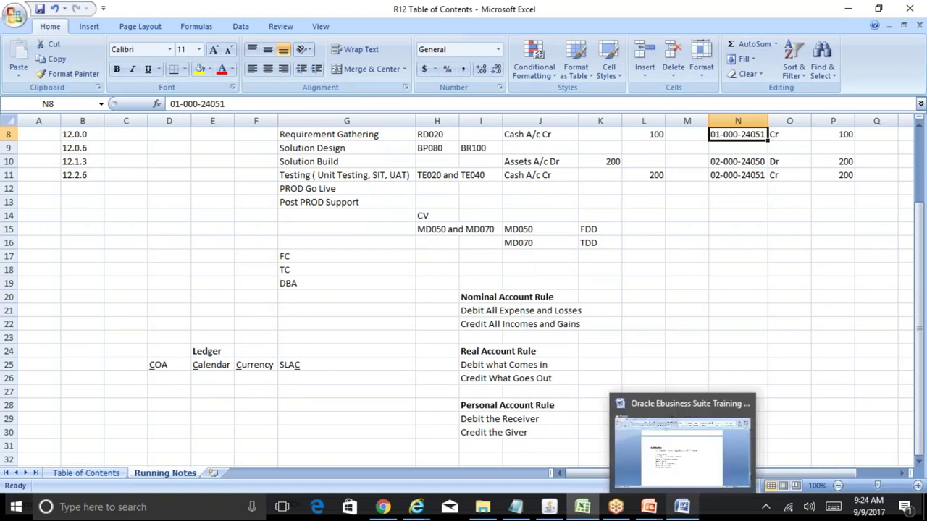
left_click(360, 408)
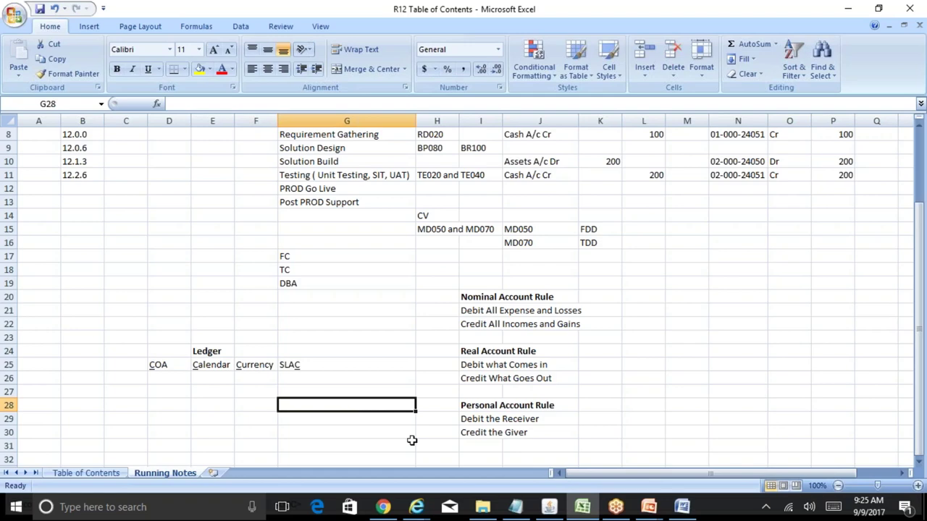
left_click(648, 509)
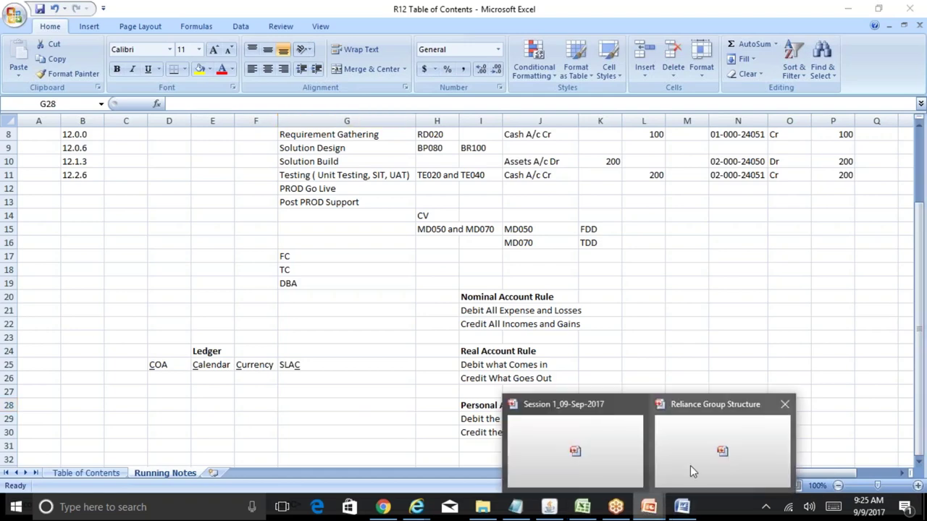
left_click(690, 466)
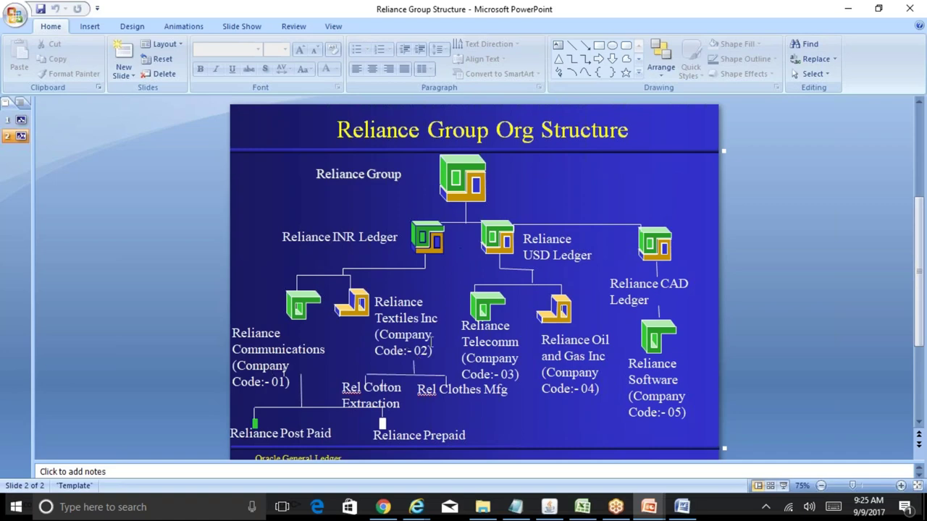
left_click(583, 507)
left_click(739, 158)
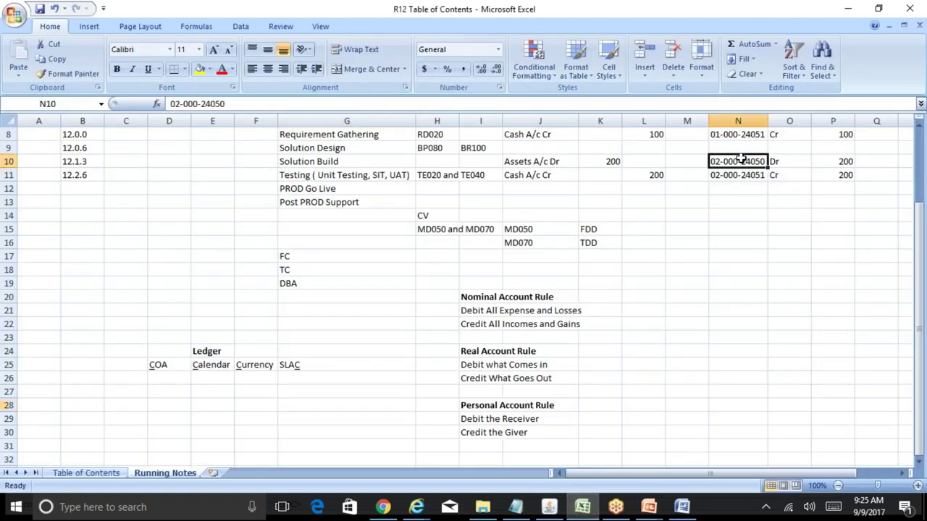
- List Company, Department and Account as segments under the COA heading
key("Up")
key("Up")
scroll(759, 234, "up", 1)
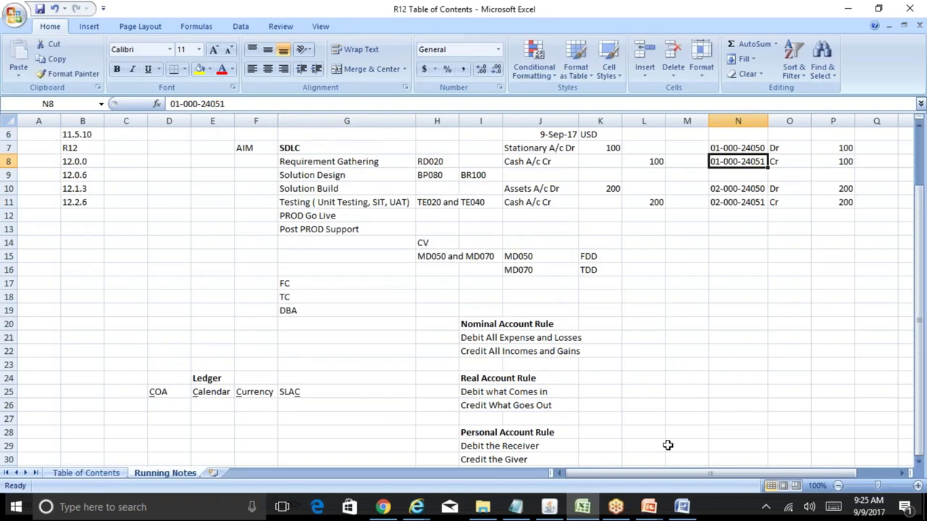
left_click(172, 433)
key("Down")
key("Down")
key("Down")
key("Down")
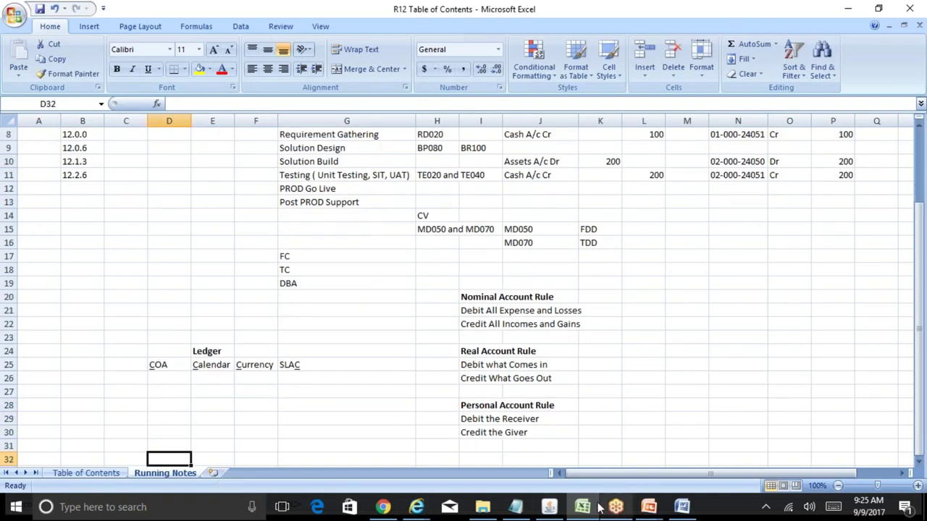
left_click(177, 396)
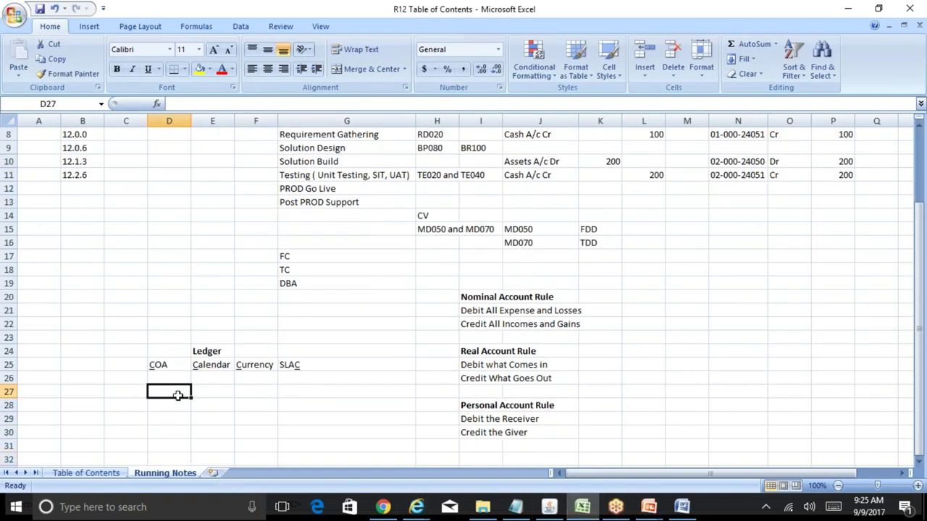
type("Company")
key("Return")
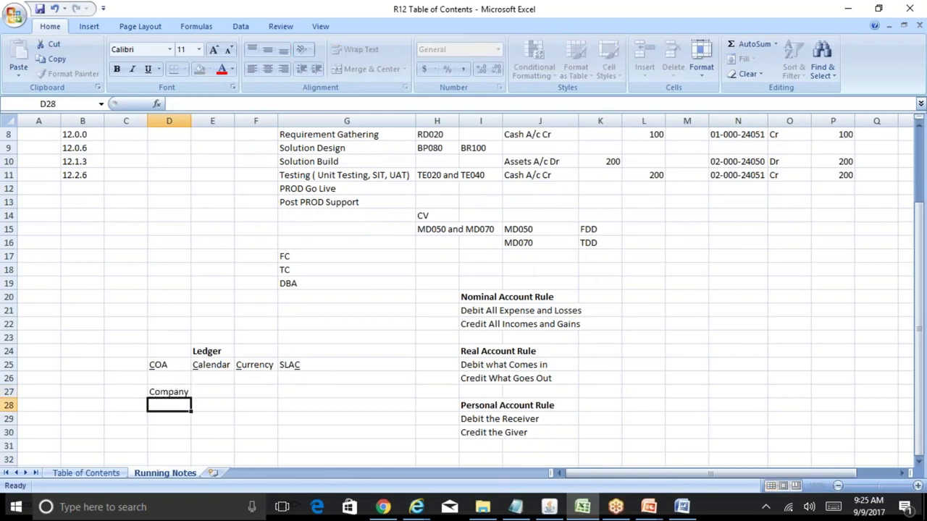
type("Department")
key("Return")
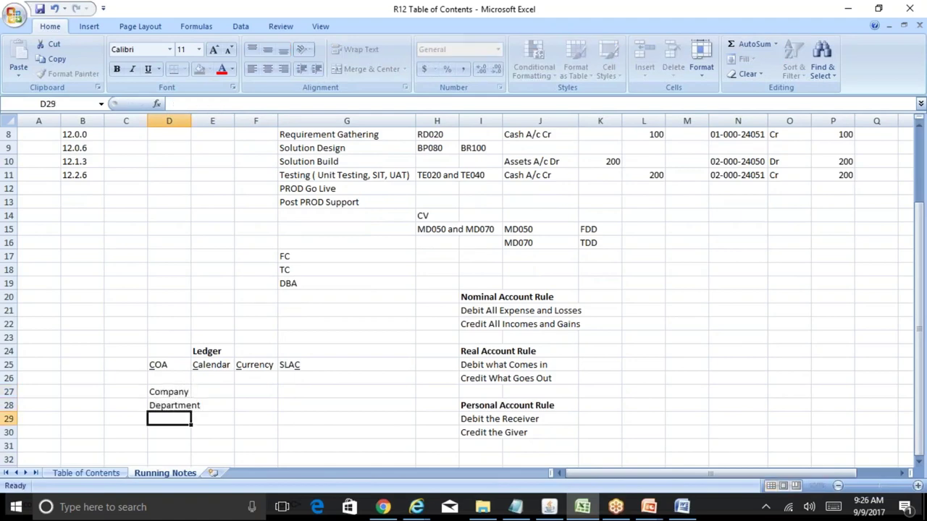
type("Accou")
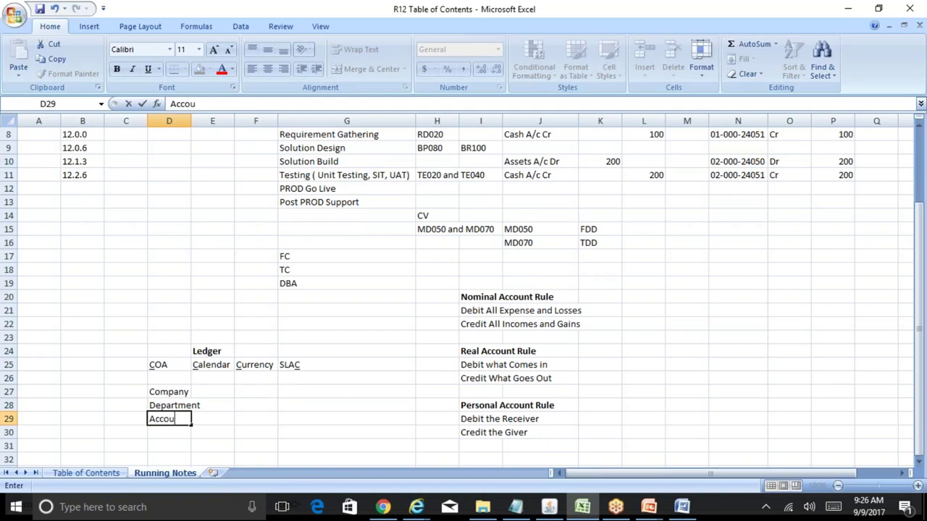
type("nt")
key("Return")
- Add Sub Account, Product and Intercompany, and widen column D to fit
type("Sub Acc")
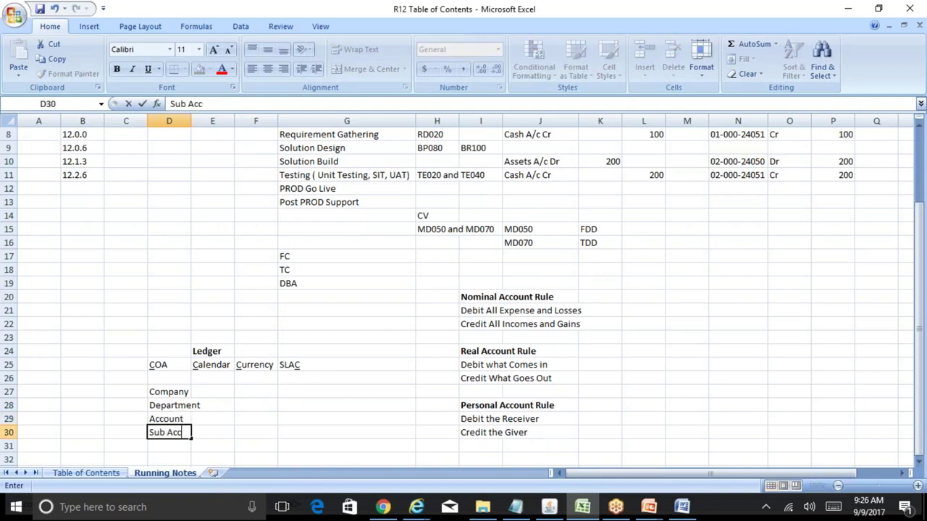
type("ount")
key("Return")
type("Pr")
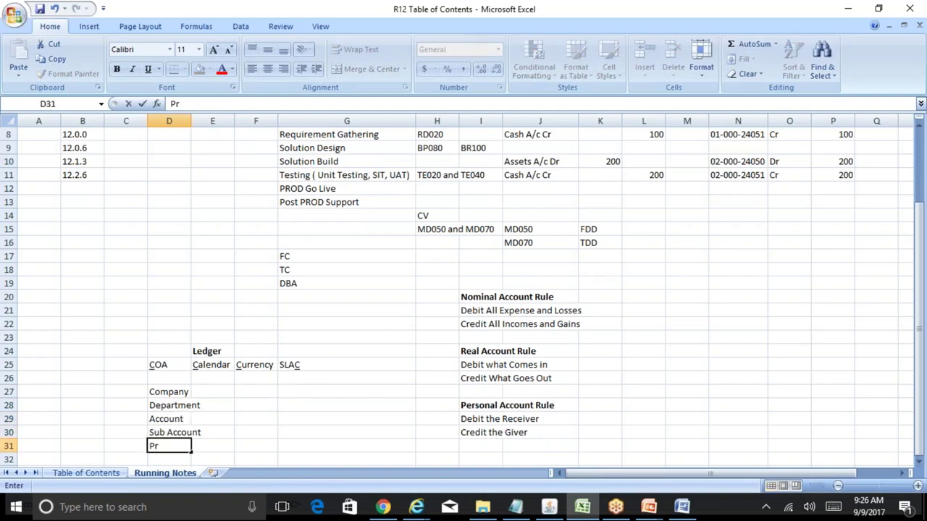
type("oduct")
key("Return")
type("Int")
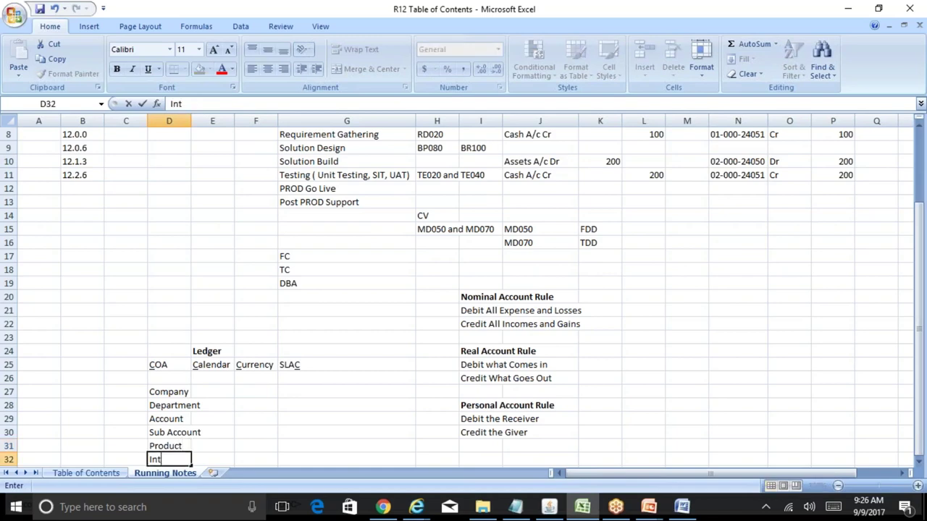
type("ercompany")
key("Return")
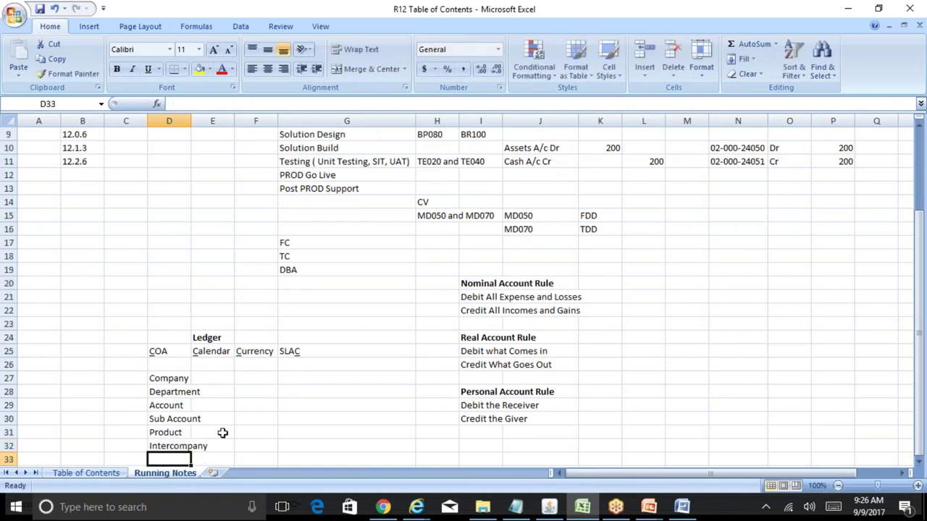
left_click(191, 122)
double_click(191, 122)
- Append Future 1 and Future 2 to the segment list
left_click(206, 392)
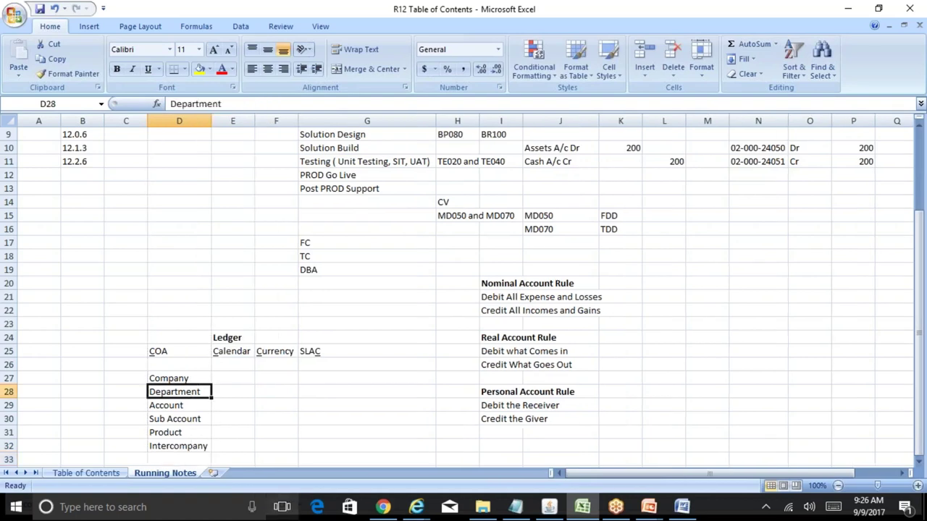
key("Down")
key("Down")
key("Down")
key("Down")
key("Down")
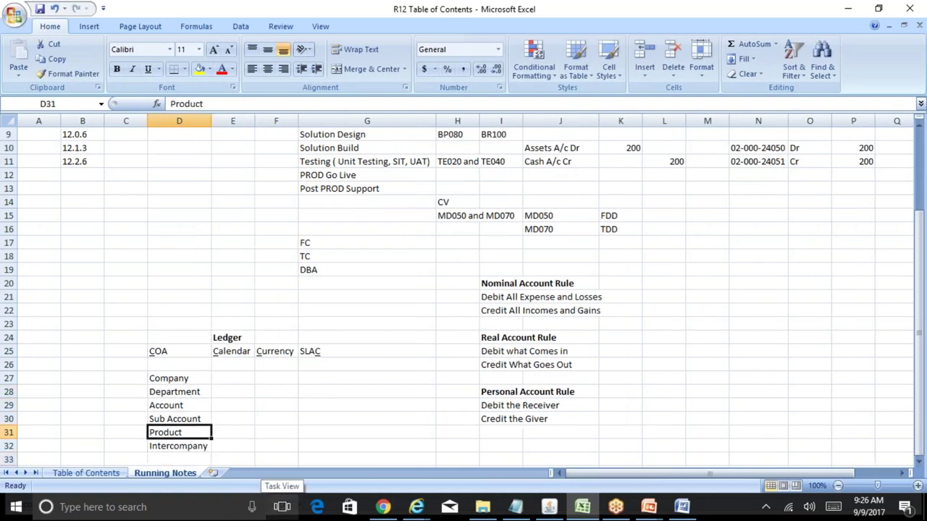
type("Future 1")
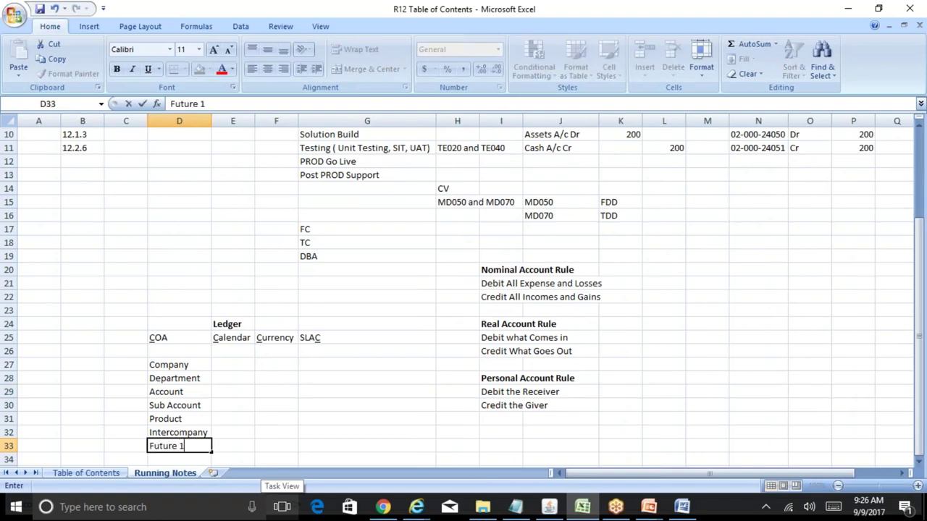
key("Return")
type("Future 2")
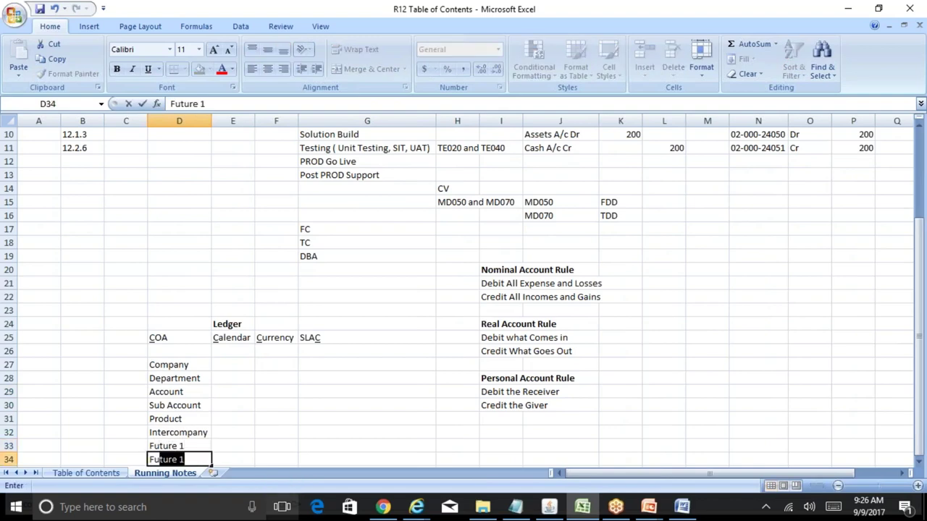
key("Return")
key("Down")
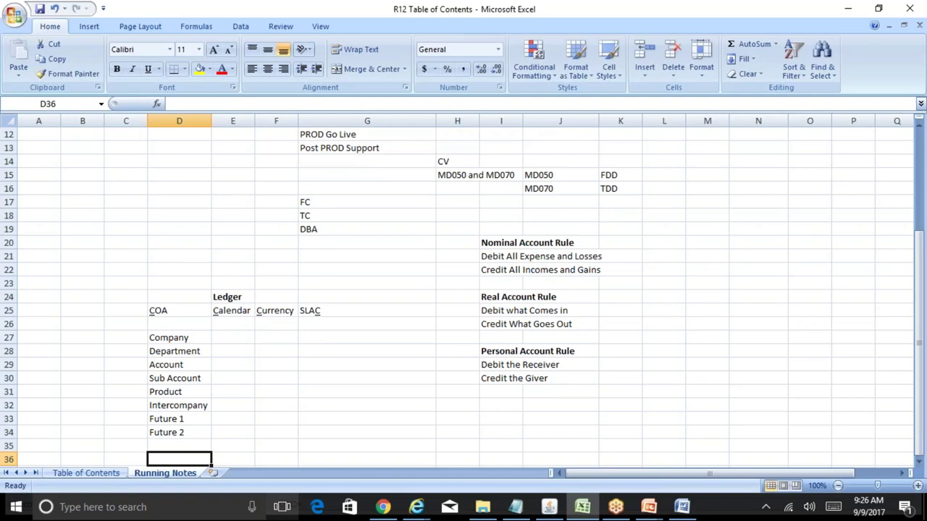
- Delete the Future 1 and Future 2 entries and switch to the Reliance Group Structure slides
key("Up")
key("Up")
key("Up")
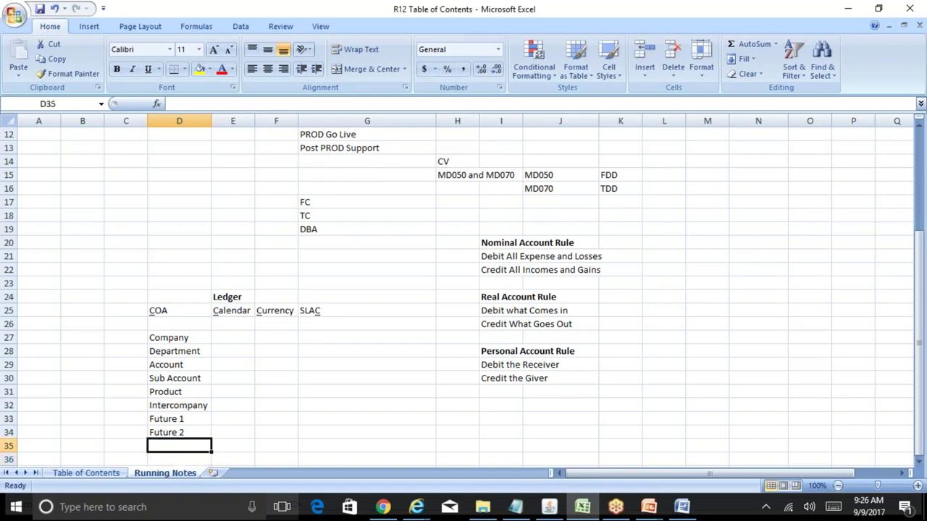
key("Down")
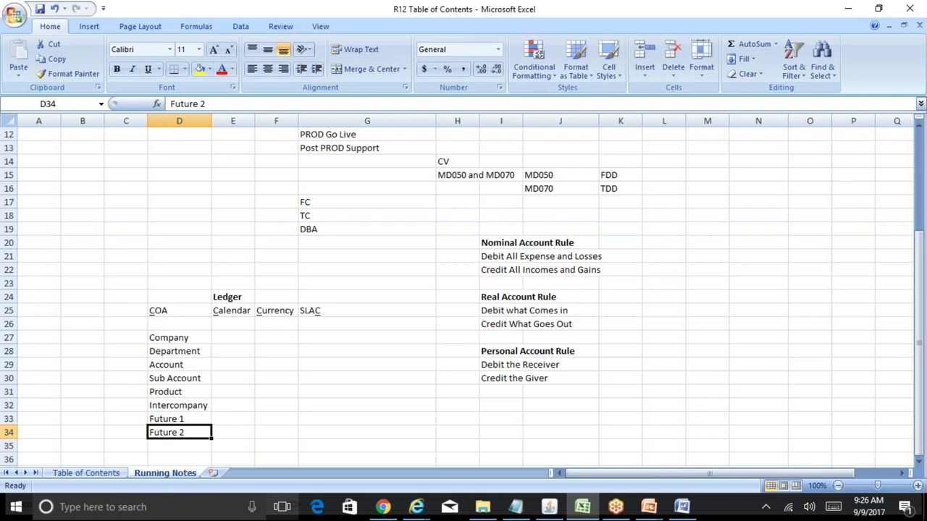
key("Up")
key("Up")
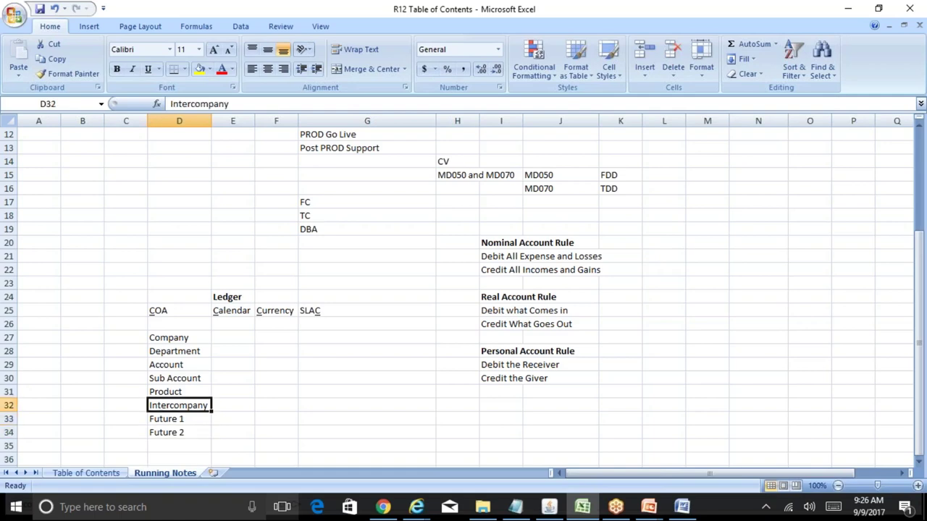
key("Down")
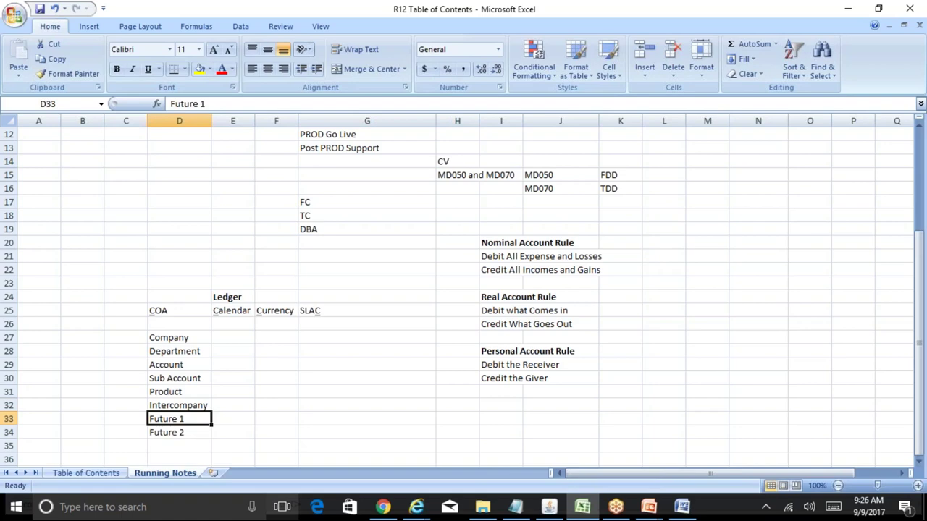
key("shift+Down")
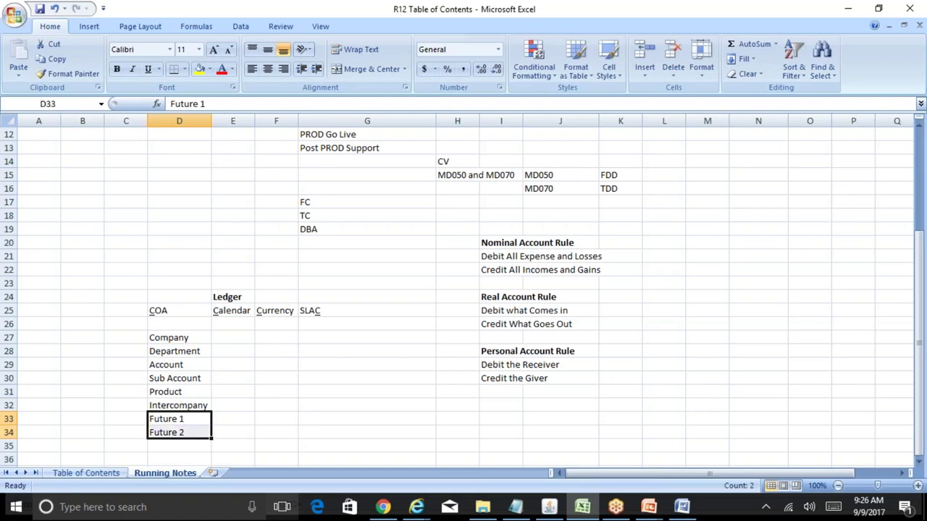
key("Delete")
key("Up")
key("shift+Up")
key("shift+Up")
key("shift+Up")
key("shift+Up")
key("shift+Up")
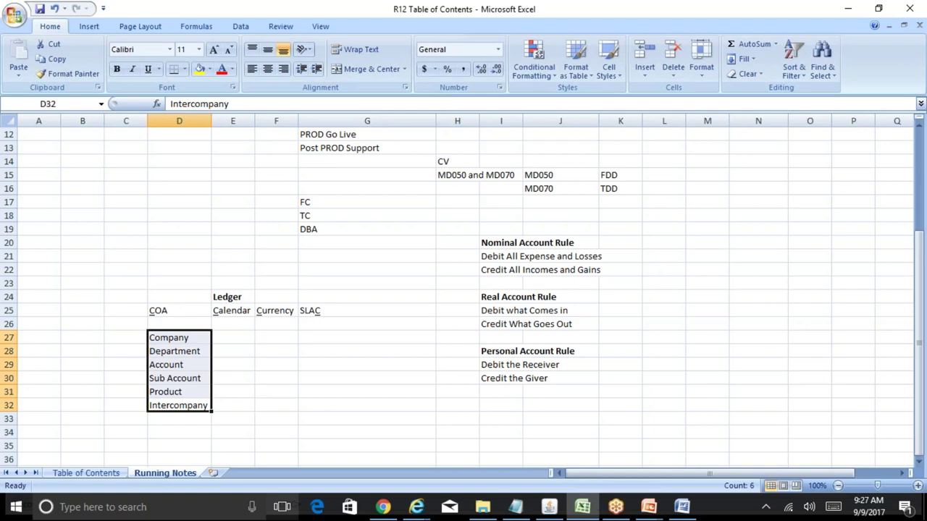
left_click(232, 405)
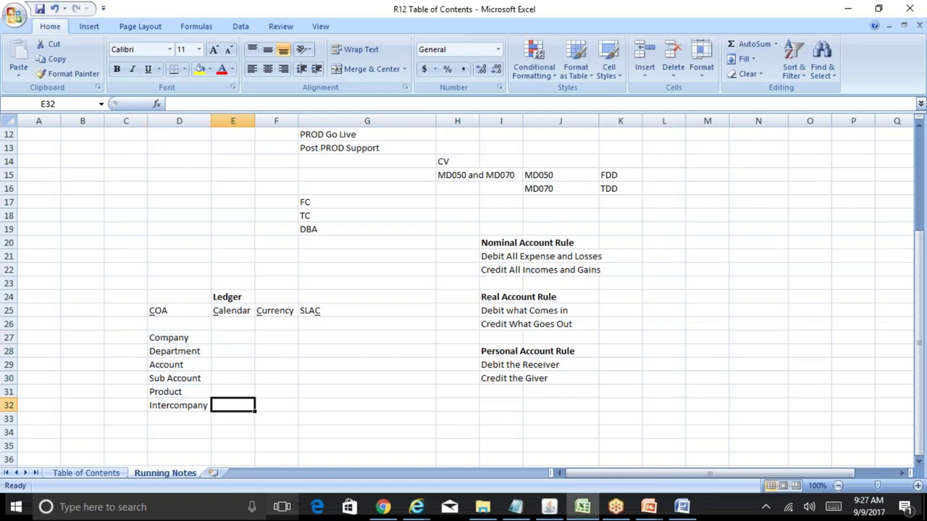
key("Up")
key("Up")
key("Up")
key("Up")
key("Up")
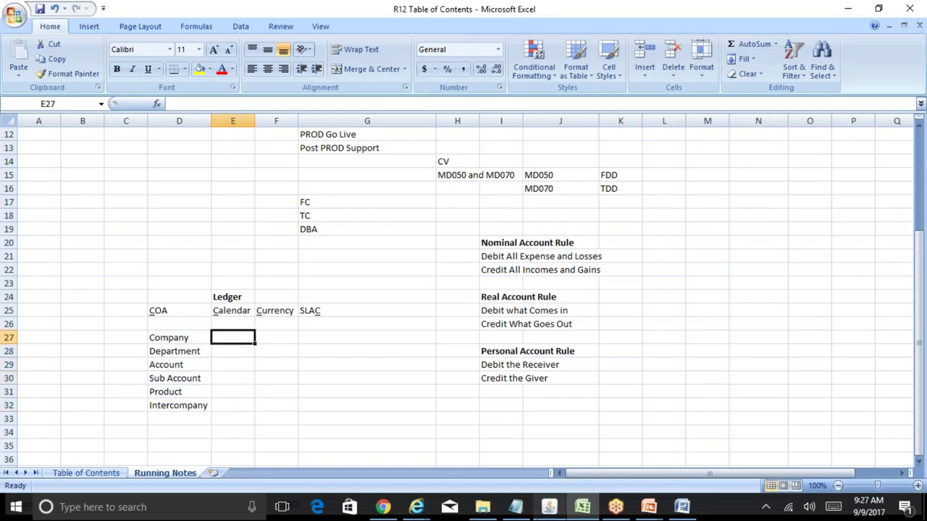
left_click(661, 509)
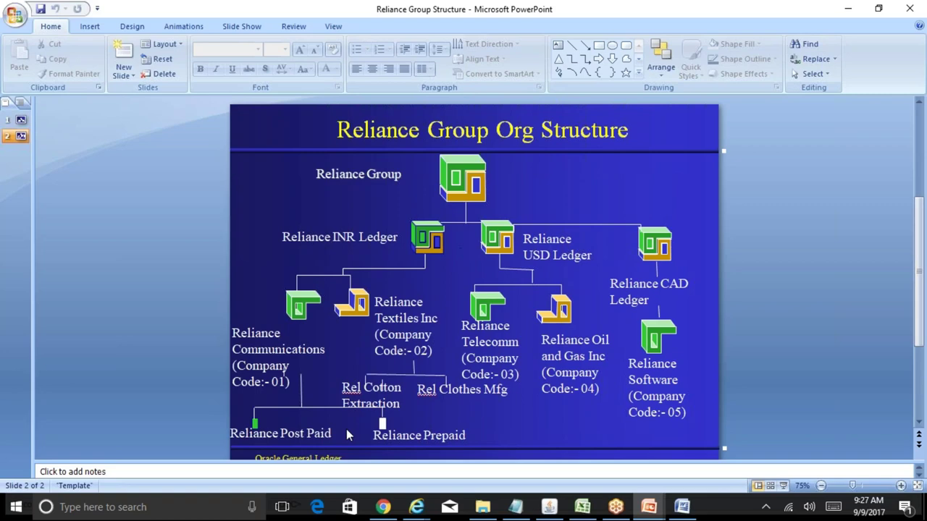
- Switch via the R12 Table of Contents workbook to the Oracle Financials Training_Sep-2017 folder
left_click(590, 509)
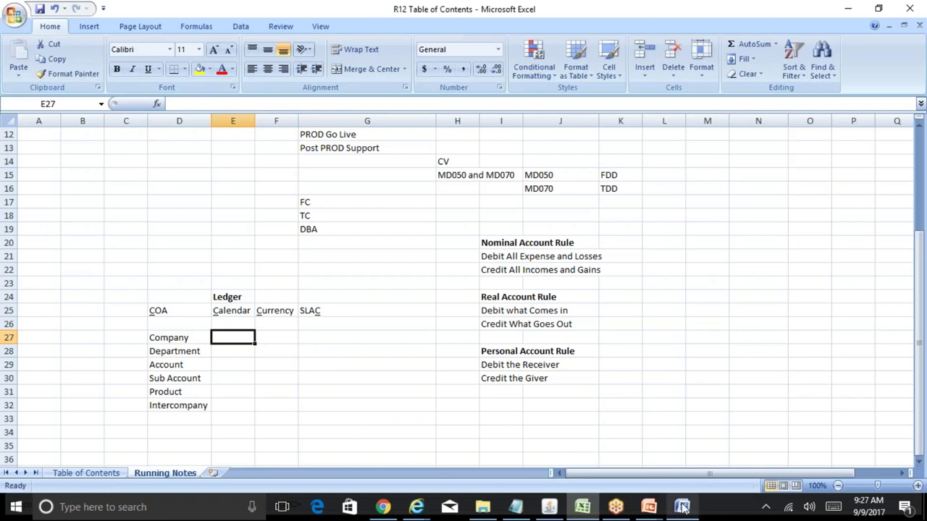
mouse_move(682, 507)
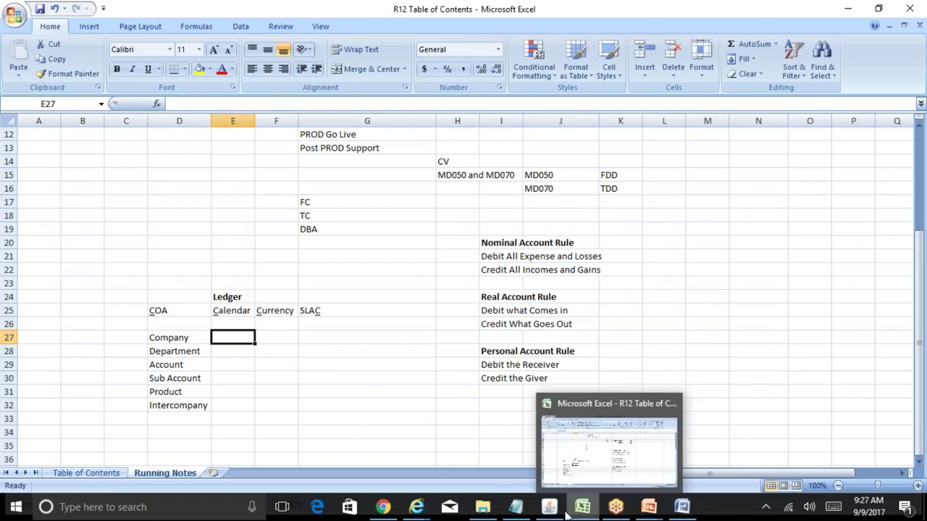
mouse_move(552, 512)
left_click(482, 508)
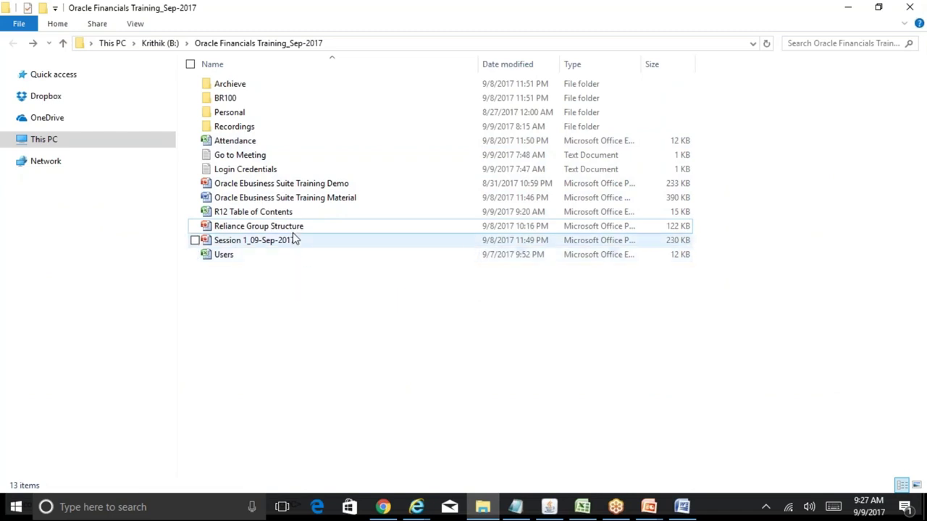
- Enter the BR100 folder and launch BR100_Financials_GL, showing the GL-13.12 sheet
double_click(227, 98)
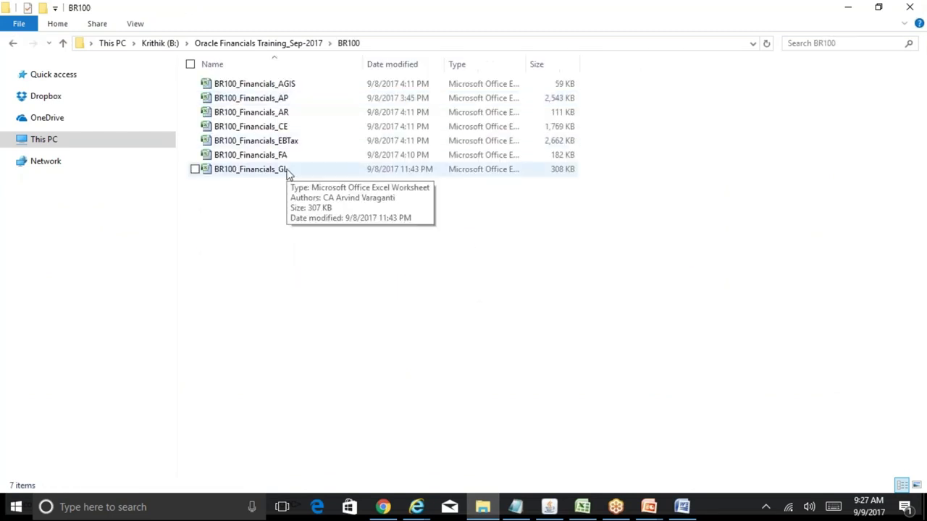
left_click(287, 171)
double_click(287, 171)
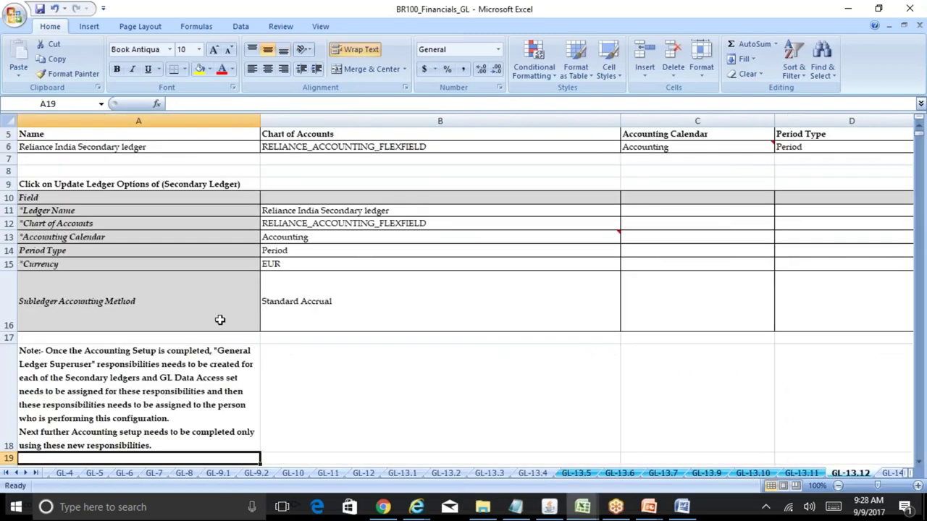
- Jump to the top of the sheet and follow the Home link to browse the Overview list
key("ctrl+Home")
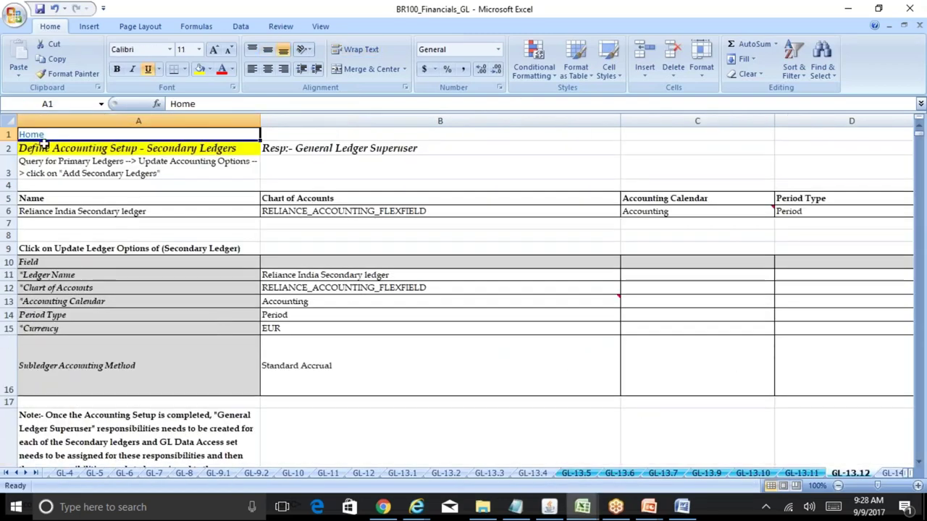
left_click(34, 136)
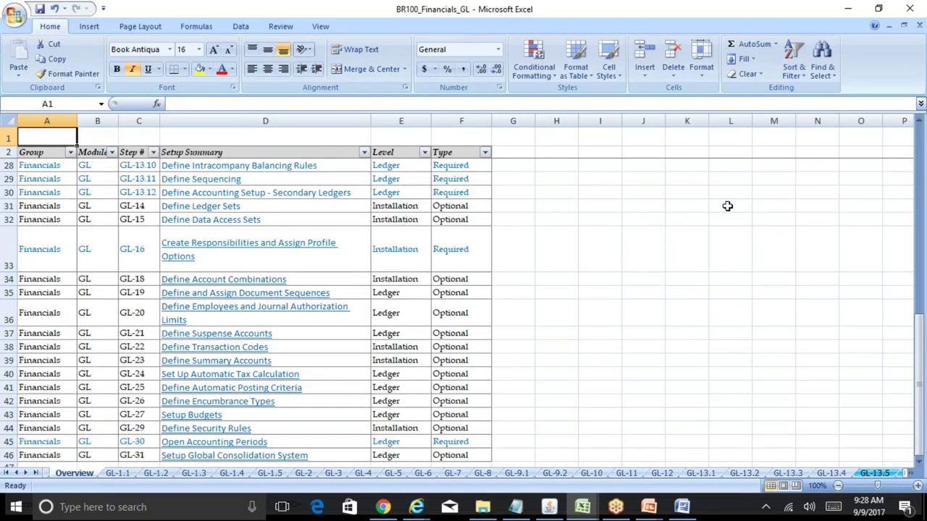
left_click_drag(922, 145, 919, 142)
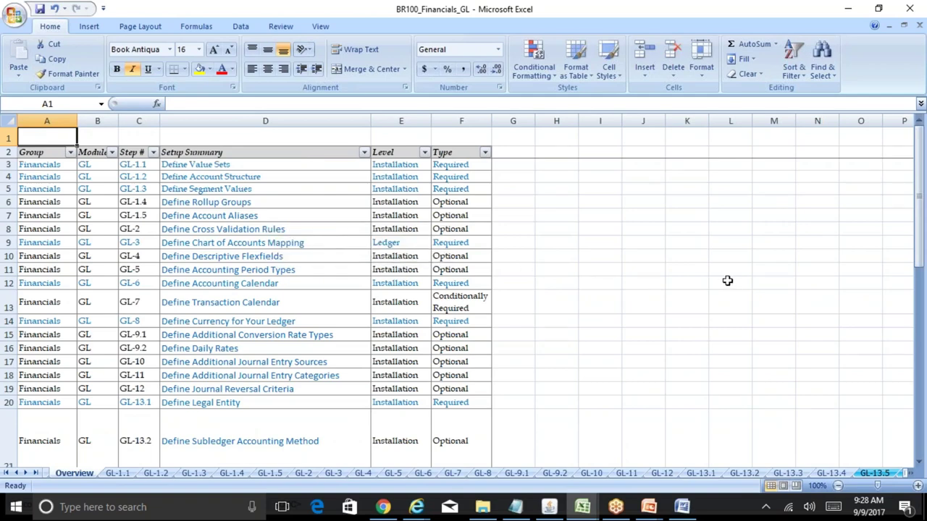
mouse_move(922, 233)
left_mouse_down()
mouse_move(922, 290)
mouse_move(917, 219)
left_mouse_up()
- Check Rel_GL_Company's Uppercase Only setting on GL-1.1, then return to the R12 Table of Contents workbook
left_click(118, 473)
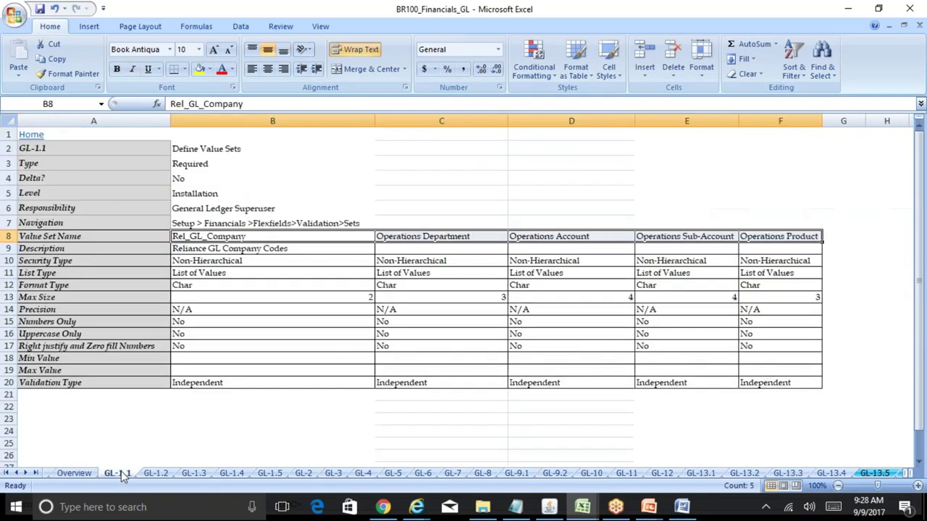
left_click(315, 330)
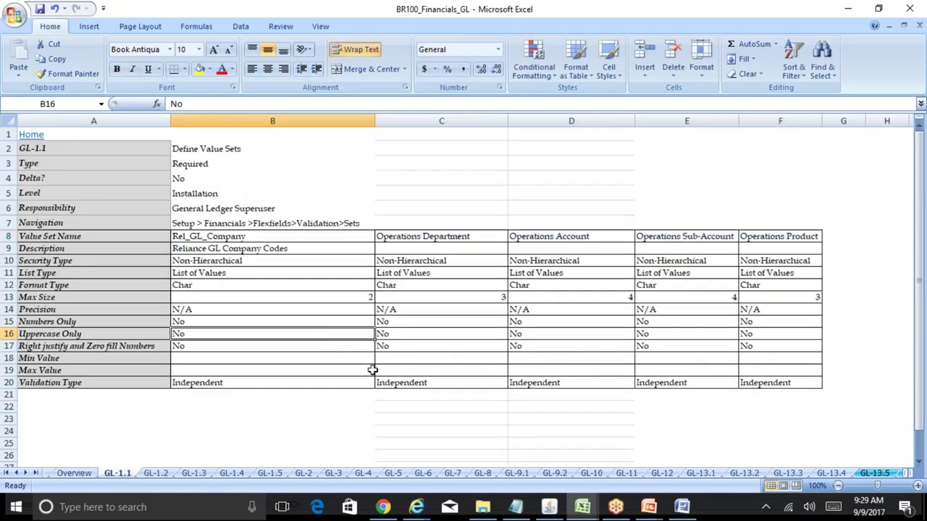
left_click(583, 507)
left_click(563, 467)
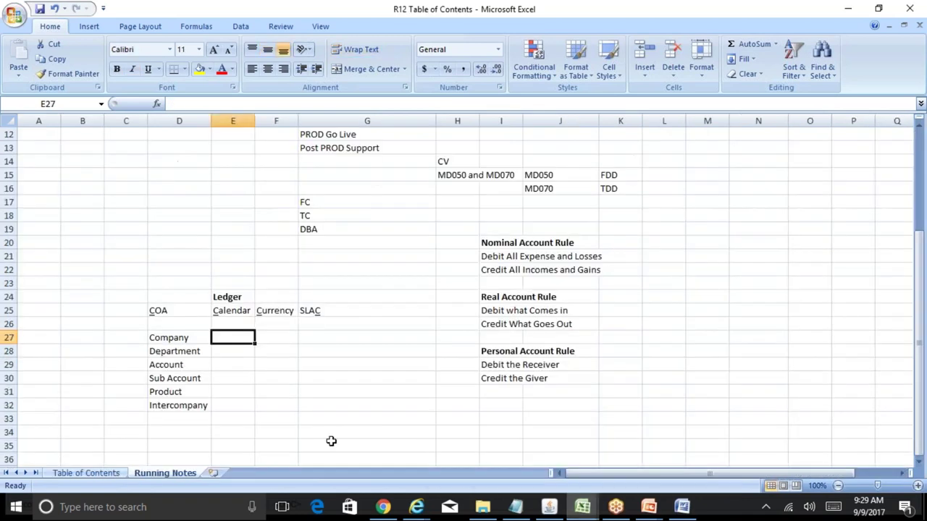
- Enter a 'Value Set' note in the cell beside the Company segment
left_click(175, 340)
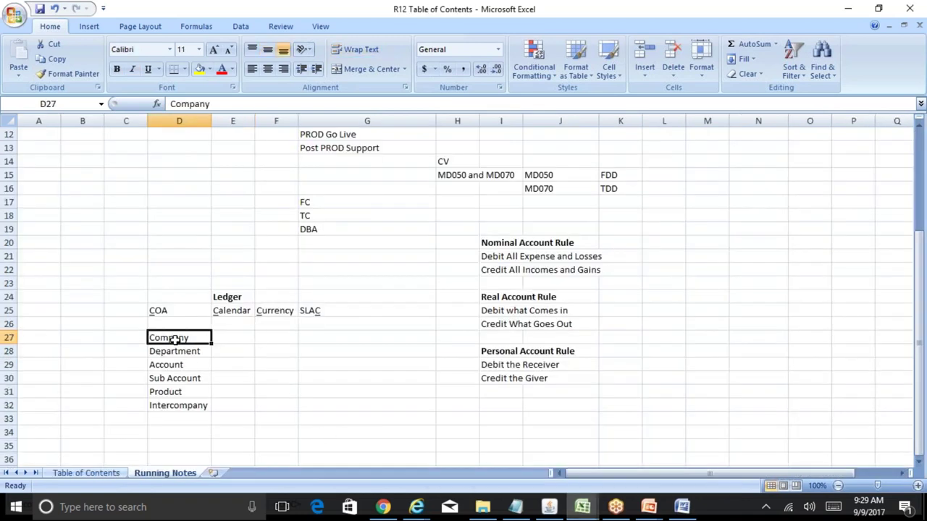
key("Down")
key("Down")
key("Down")
key("Down")
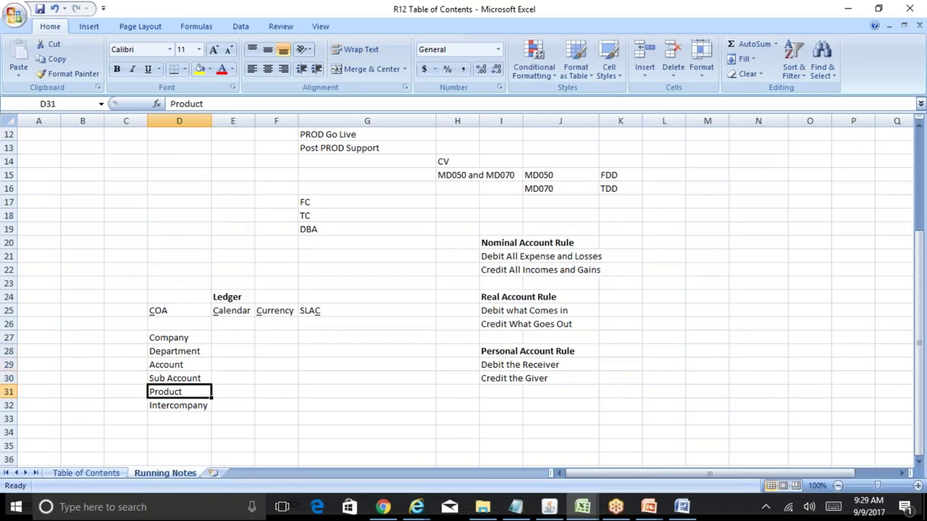
key("Down")
key("Down")
key("Up")
key("Up")
key("Up")
key("Up")
key("Up")
key("Up")
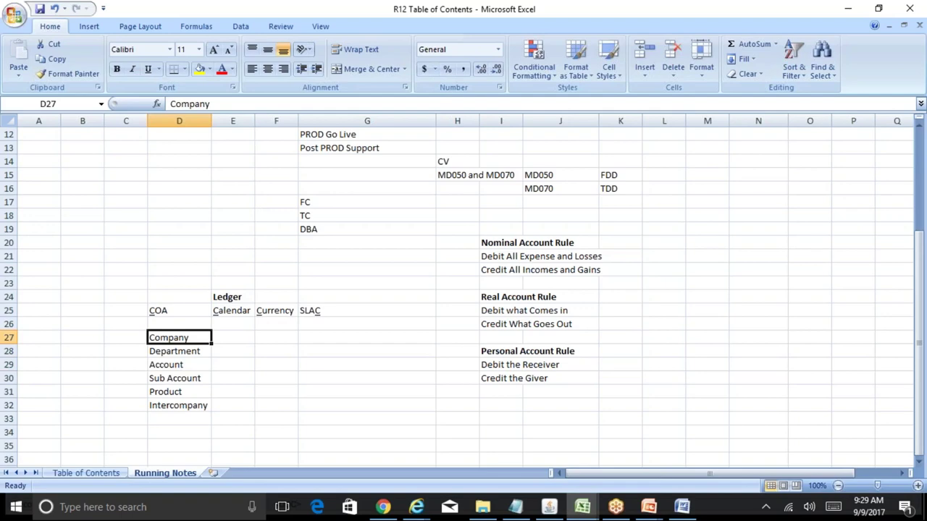
key("Right")
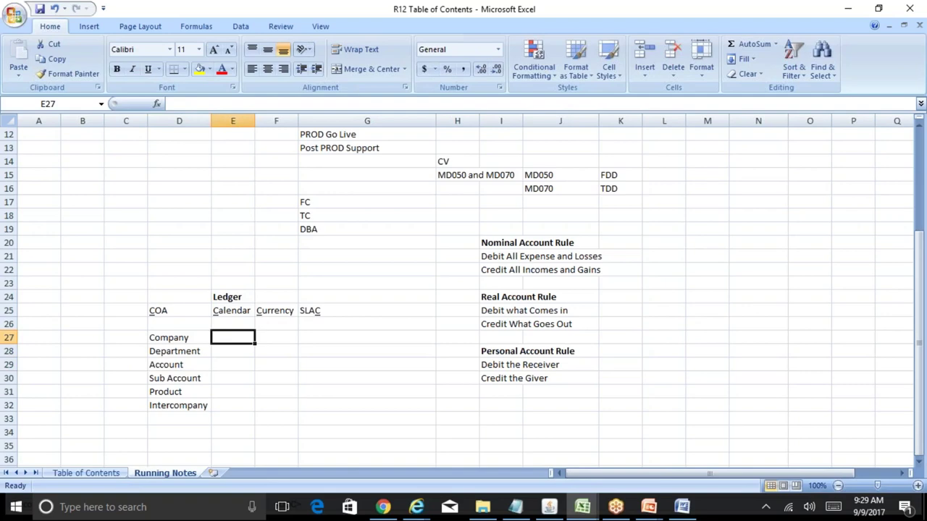
type("V")
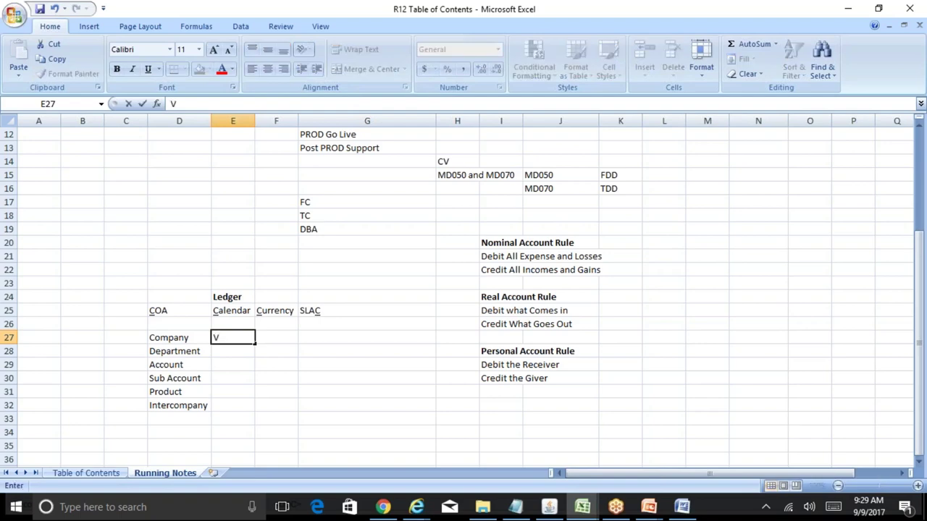
type("alue Set")
key("Return")
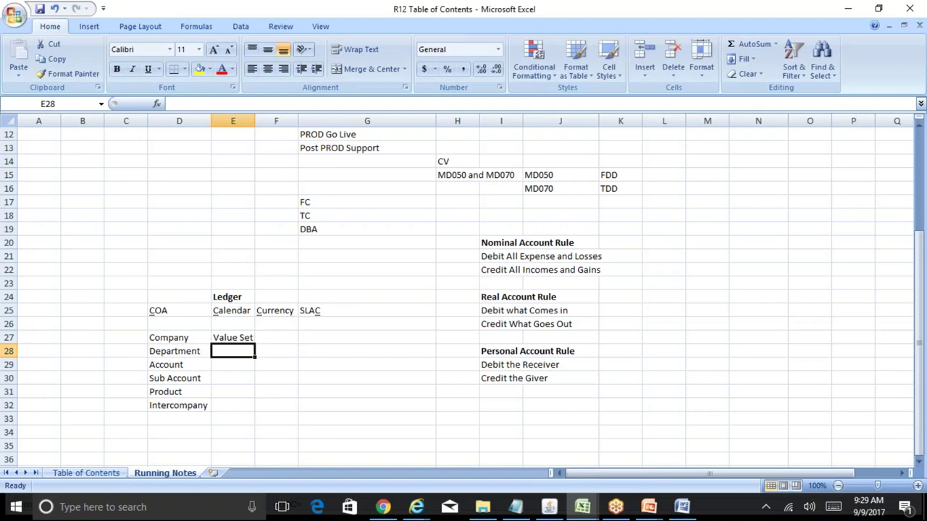
- Replace the note with Rel_GL_Company in E27 and widen column E to fit it
left_click(179, 351)
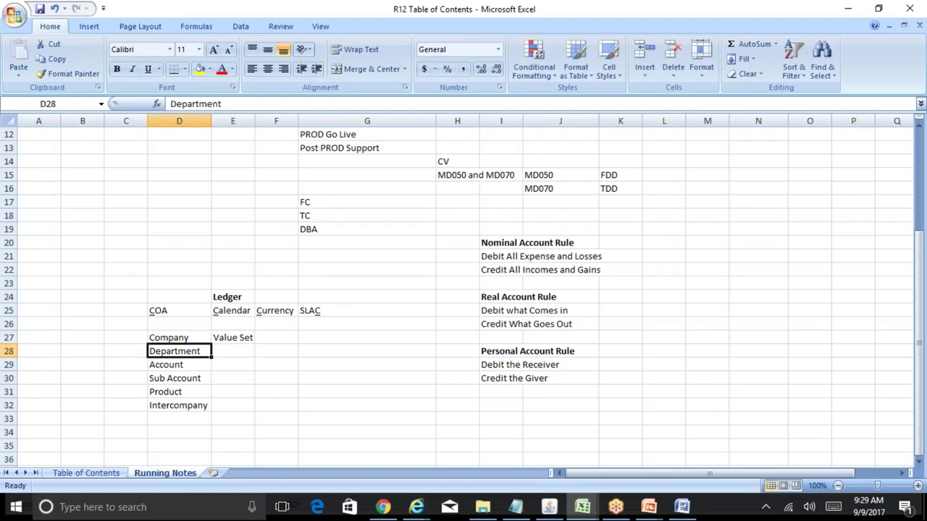
left_click(179, 338)
left_click(233, 338)
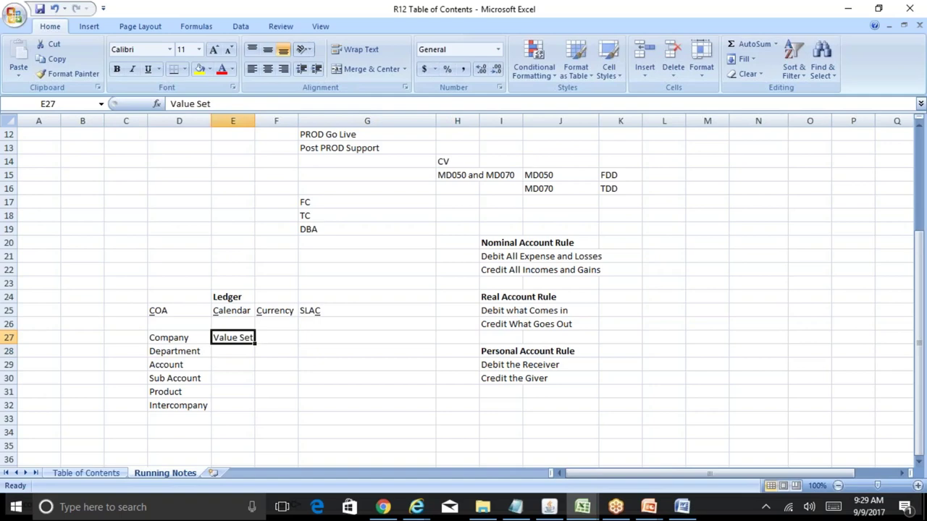
left_click(276, 338)
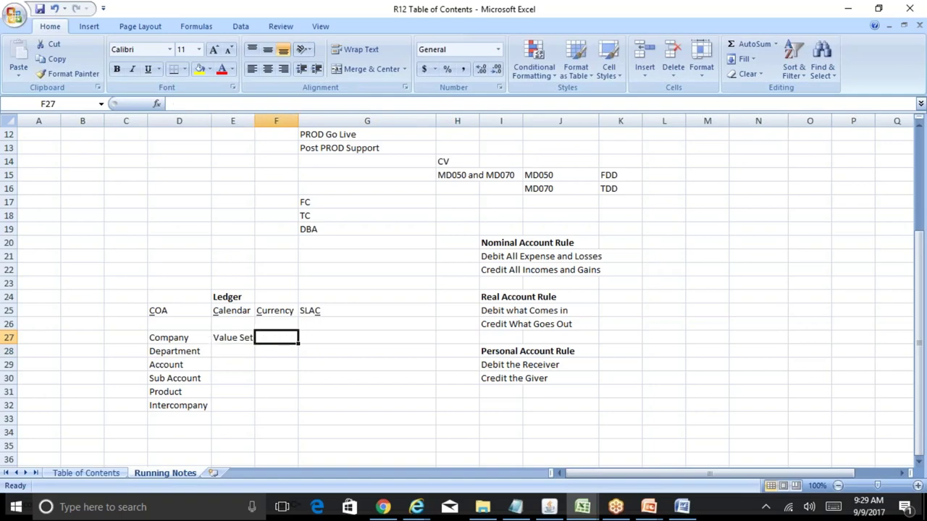
left_click(233, 337)
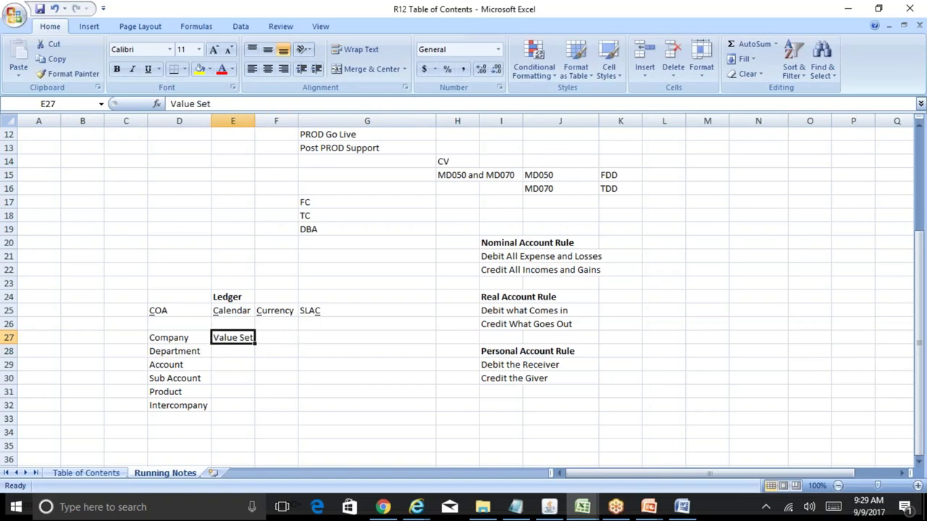
type("Rel_")
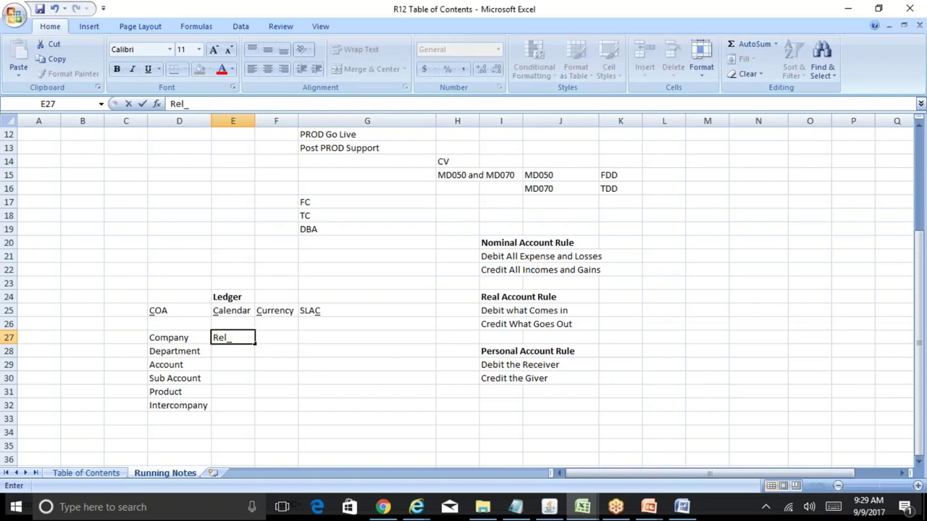
type("GL_Company")
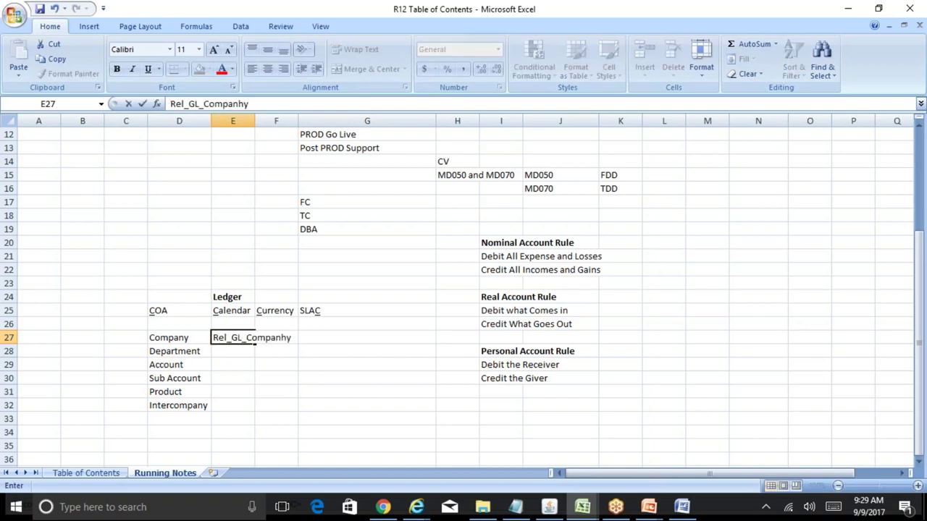
key("BackSpace")
type("y")
key("Return")
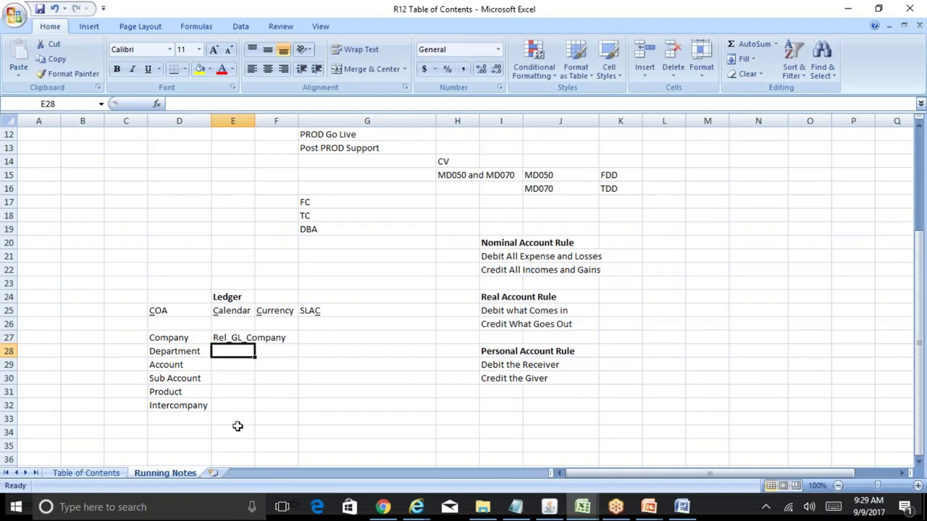
left_click_drag(253, 128, 289, 128)
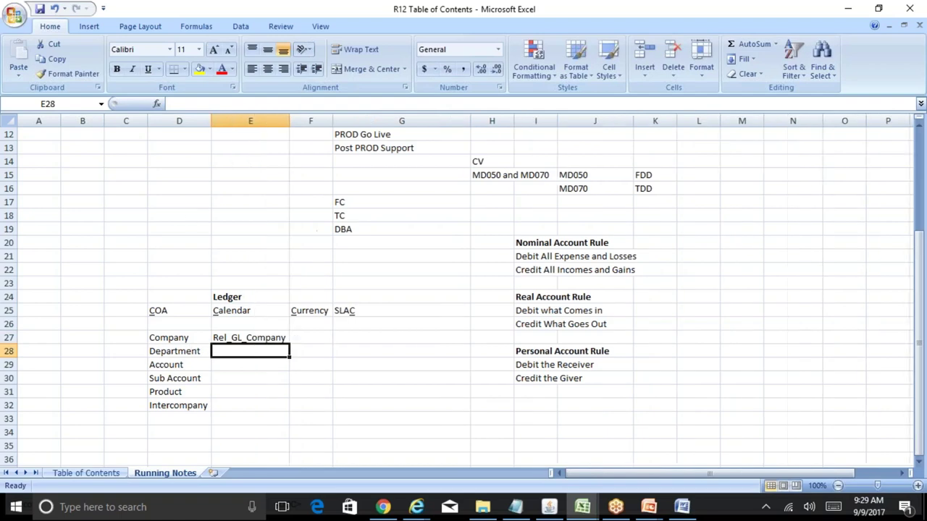
- Enter the sample company values 01,02,03.... in F27 beside Rel_GL_Company
left_click(308, 339)
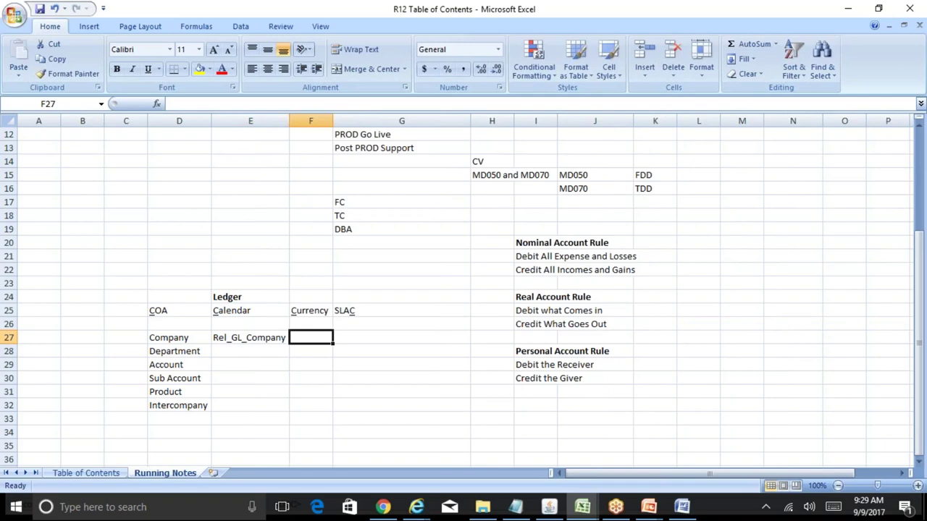
type("01")
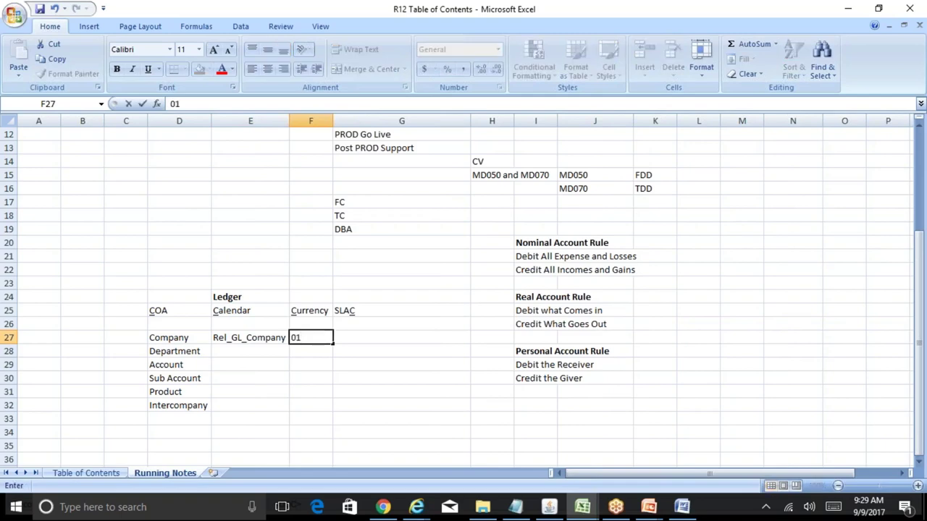
type(",02,03....")
key("Return")
left_click(251, 352)
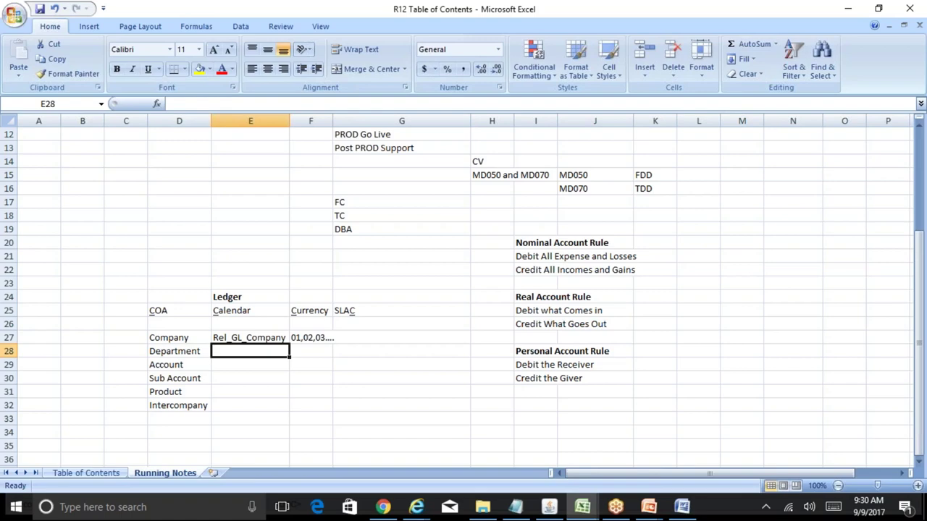
left_click(311, 351)
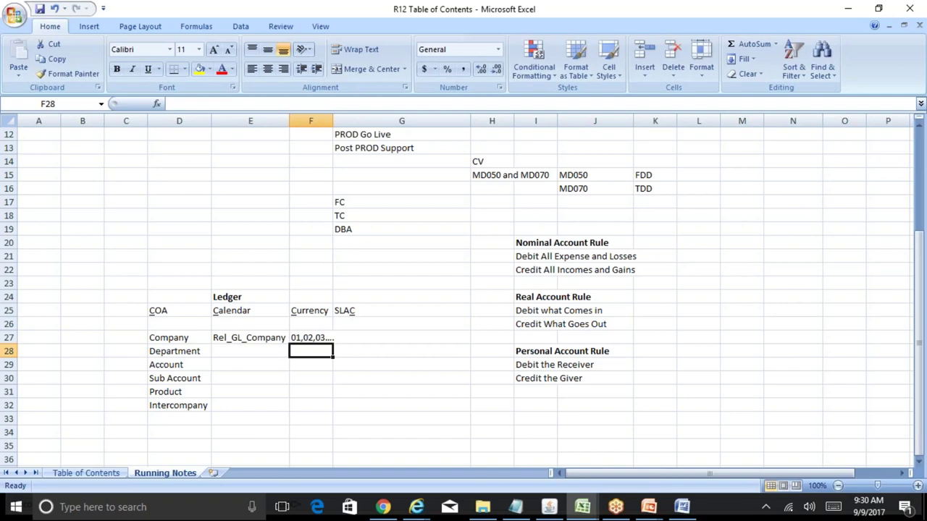
- Step through the COA segment rows in columns E and F to review the entries
key("Left")
key("Down")
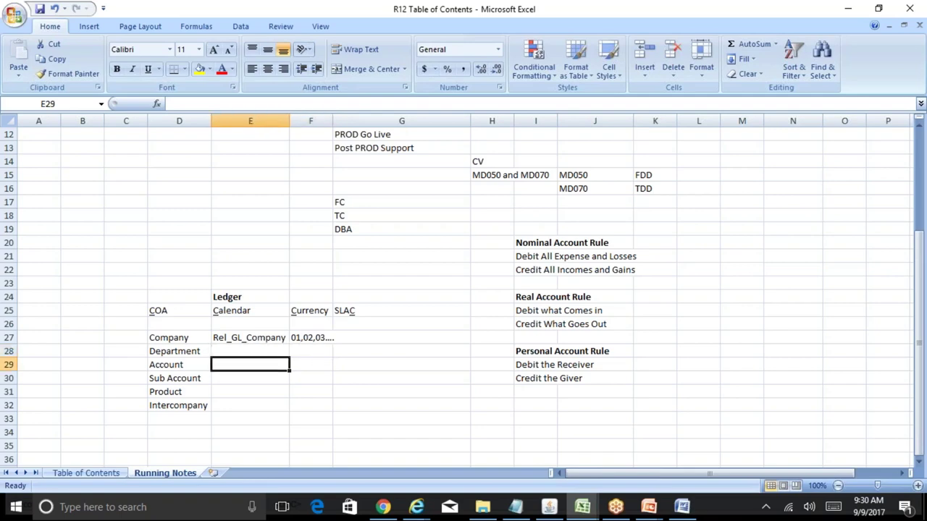
key("Down")
key("Down")
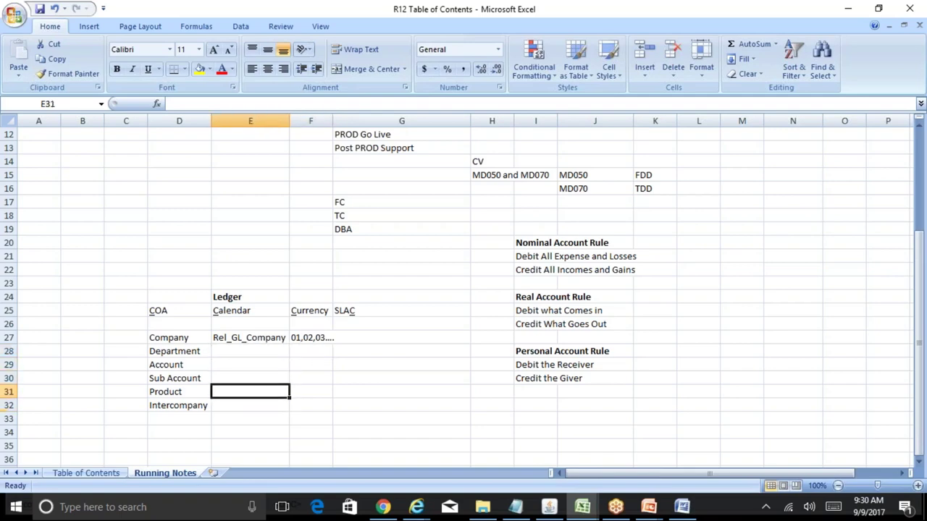
key("Up")
key("Up")
key("Up")
key("Down")
key("Down")
key("Down")
key("Up")
key("Up")
key("Up")
key("Up")
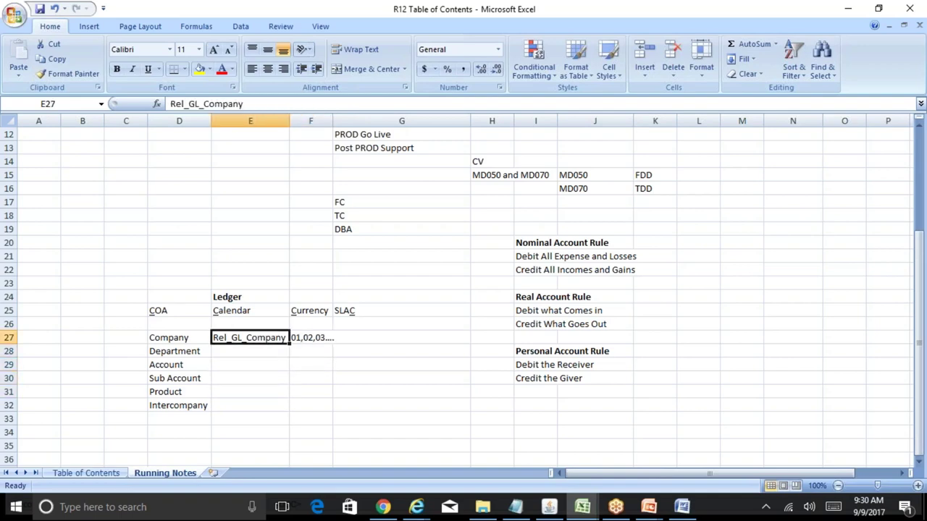
key("Left")
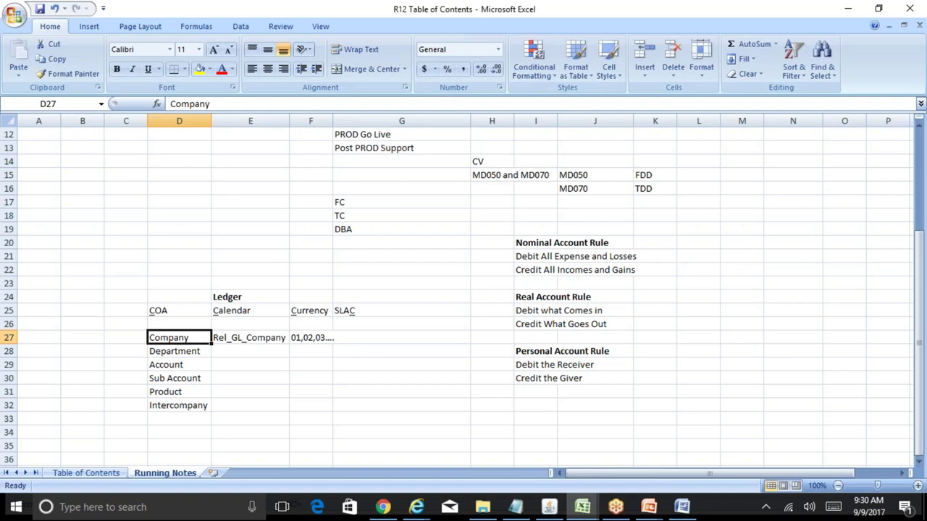
left_click(179, 352)
key("Right")
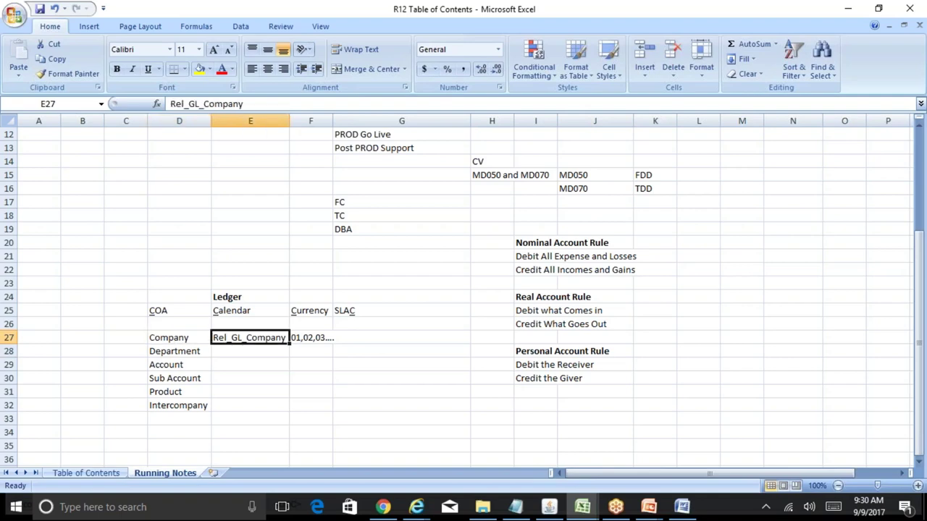
key("Right")
key("Right")
key("Left")
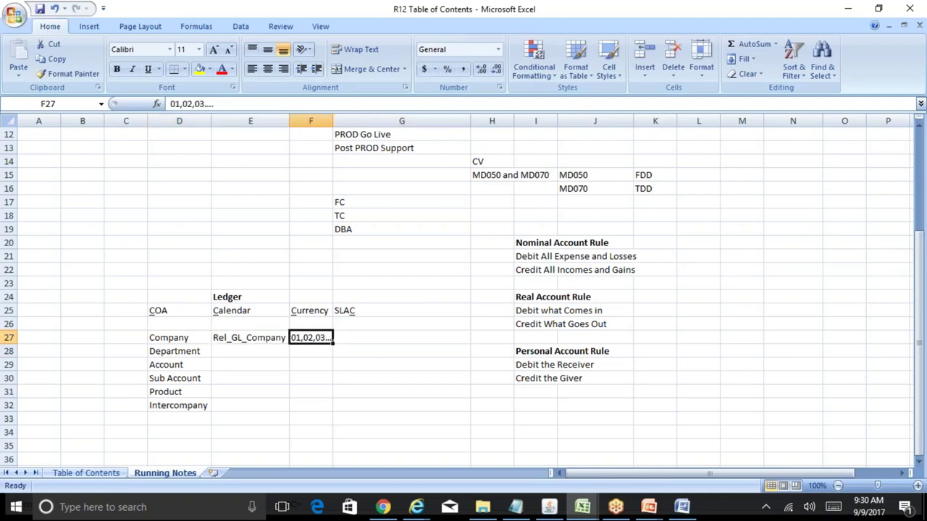
key("Down")
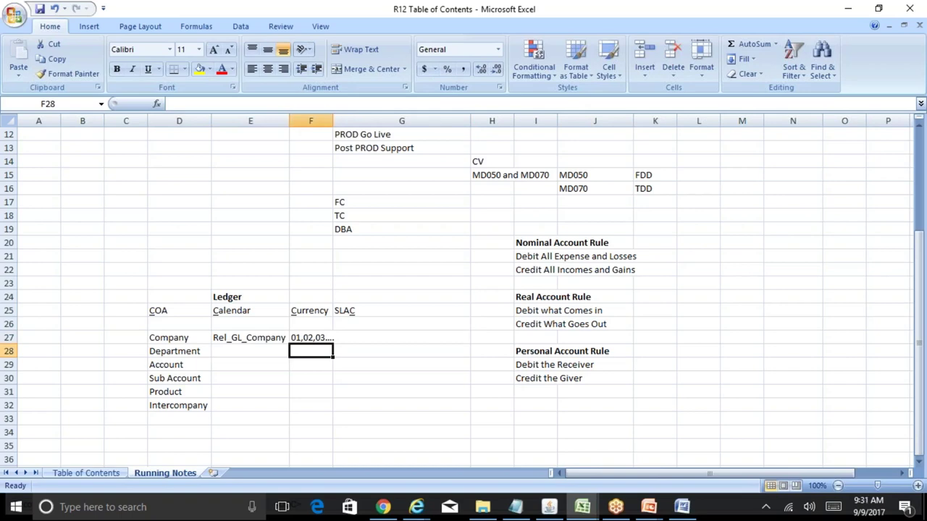
key("Down")
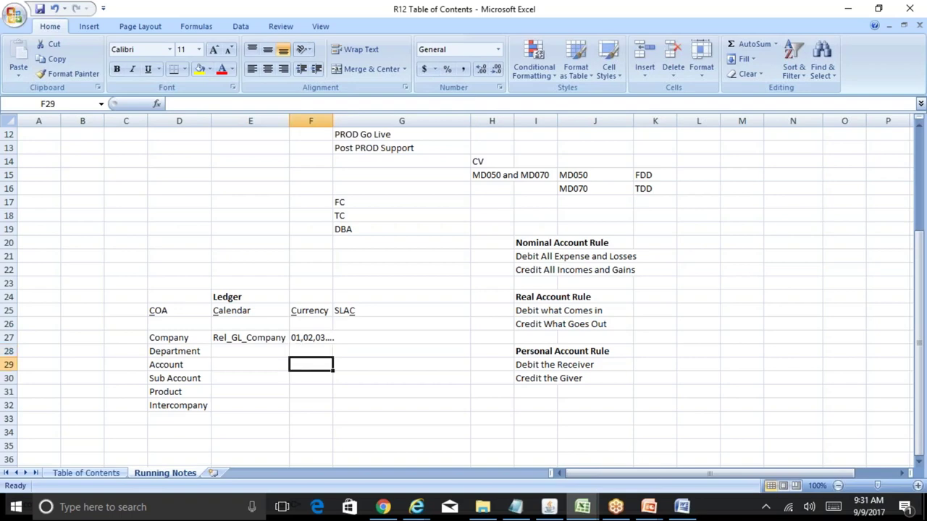
key("Down")
key("Down")
key("Down")
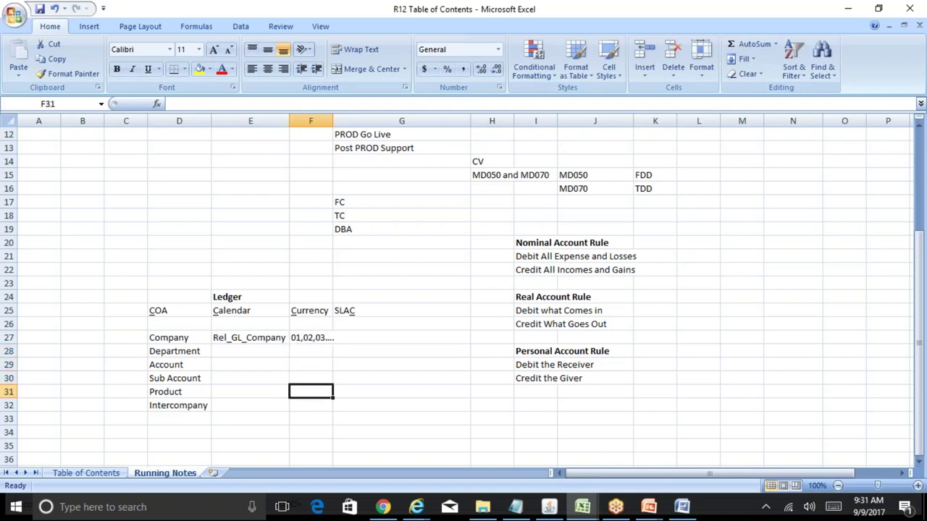
key("Up")
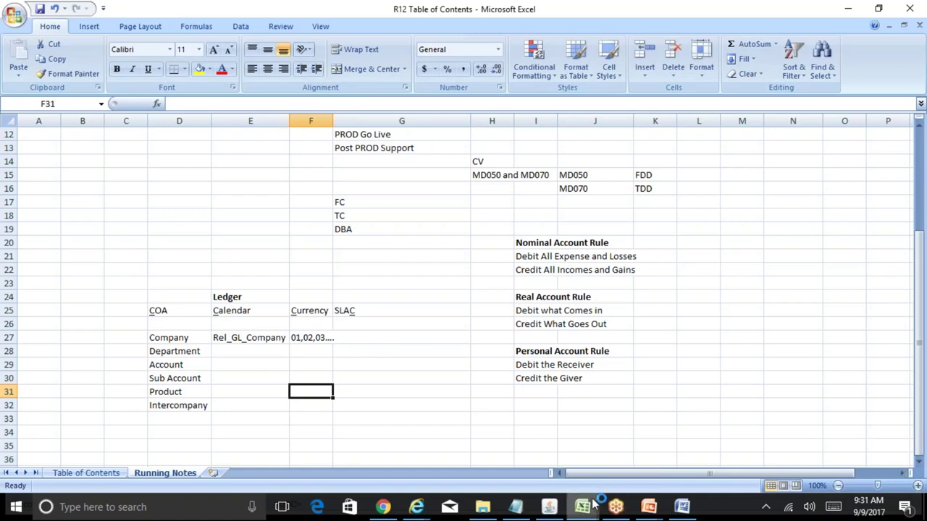
- Select the Company row cells and the six segment names in column D for review
mouse_move(582, 507)
left_click(260, 337)
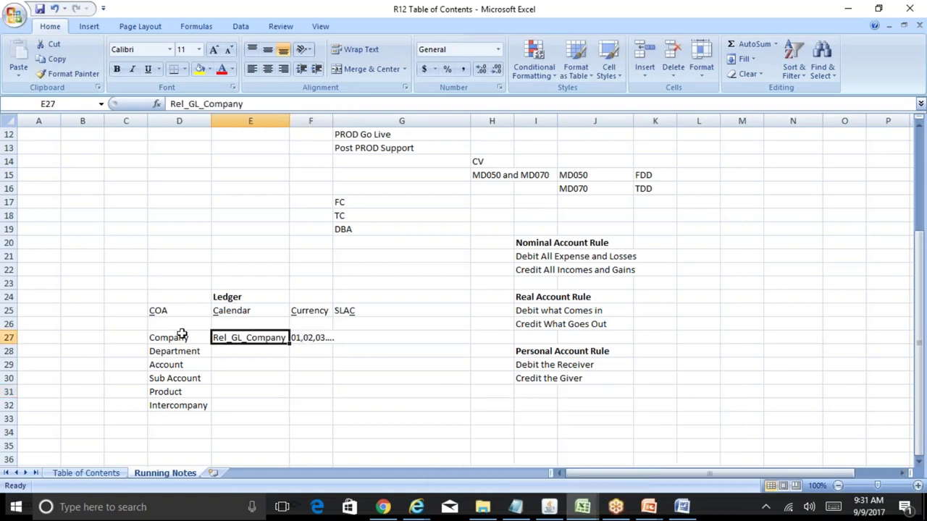
left_click_drag(177, 334, 202, 405)
left_click(268, 338)
left_click(162, 339)
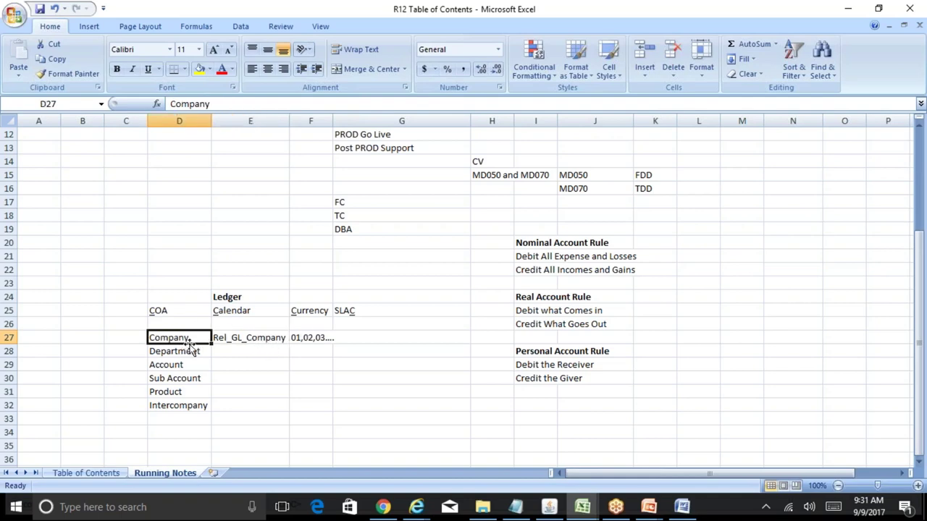
left_click(250, 340)
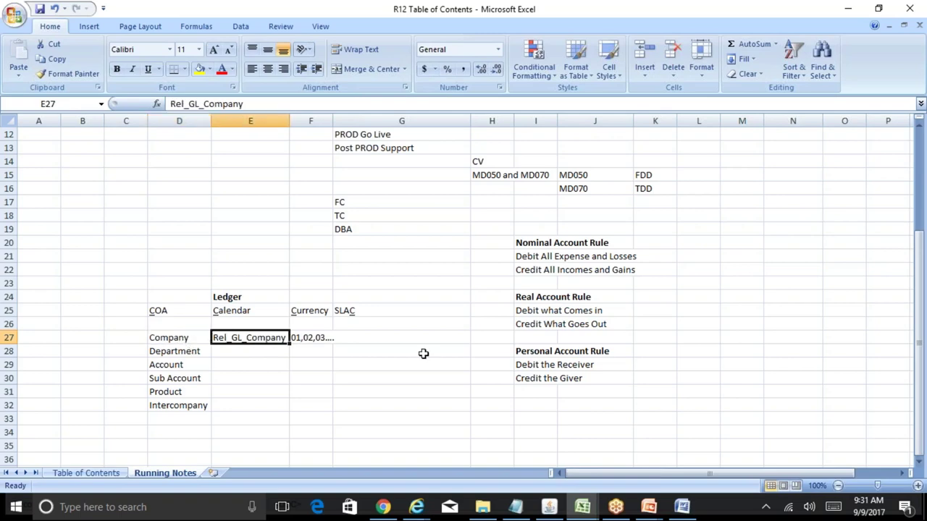
left_click_drag(160, 336, 173, 404)
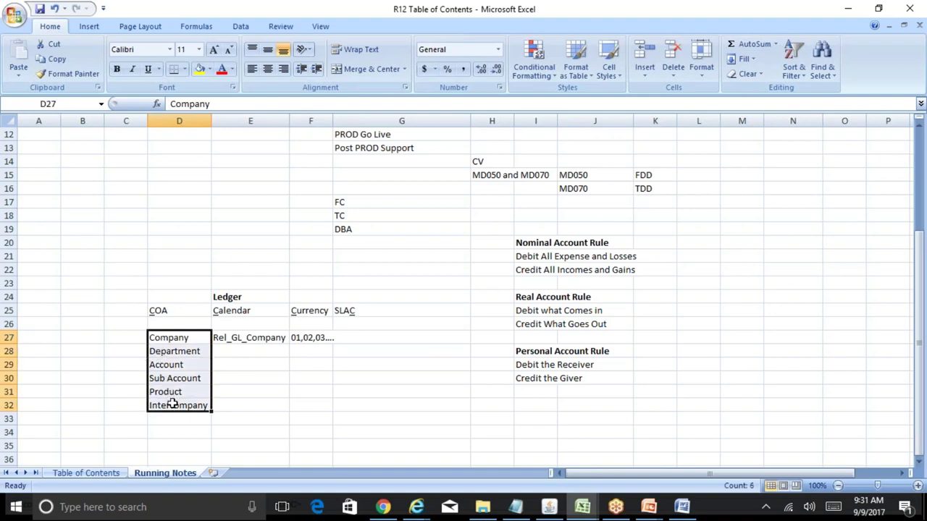
left_click(262, 338)
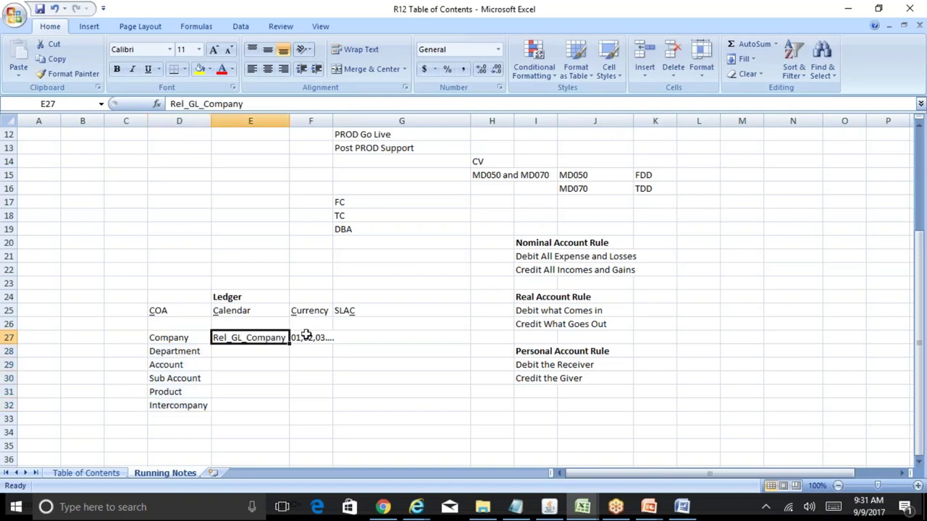
left_click(303, 337)
left_click(181, 337)
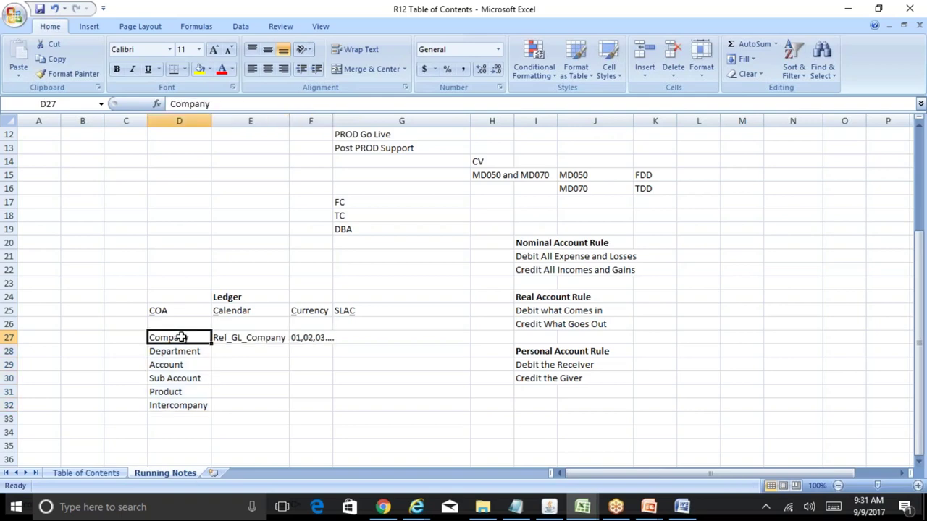
- In BR100_Financials_GL, check the Superuser responsibility and Flexfields > Validation > Sets path, then return to Oracle
mouse_move(581, 506)
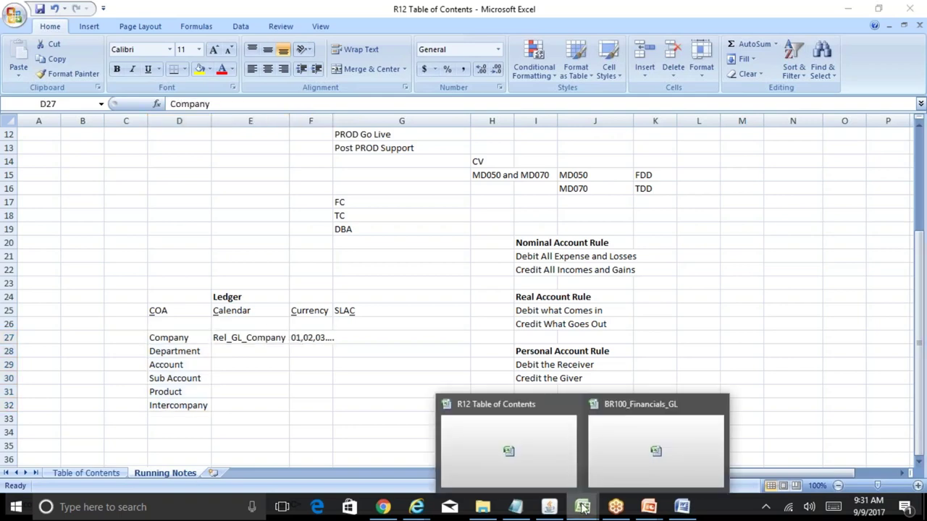
left_click(626, 466)
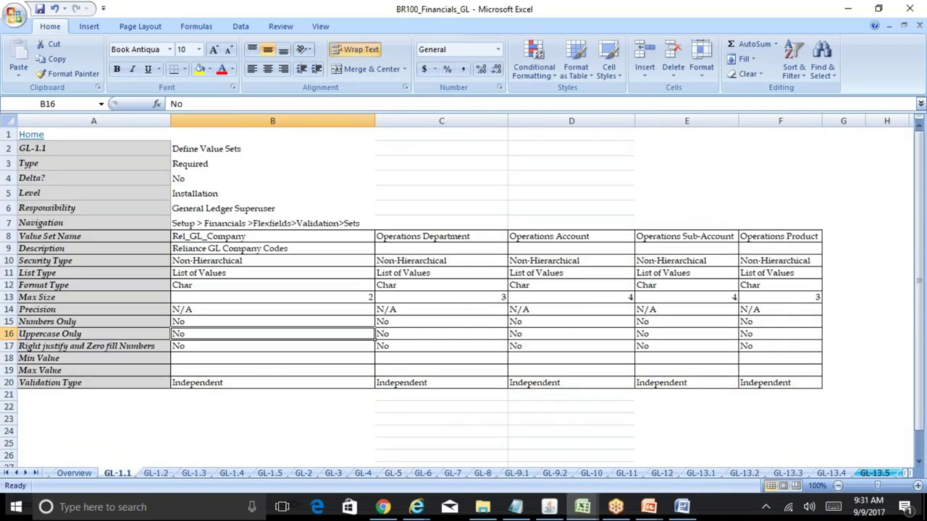
key("Up")
key("Up")
key("Up")
key("Up")
key("Up")
key("Up")
key("Up")
key("Up")
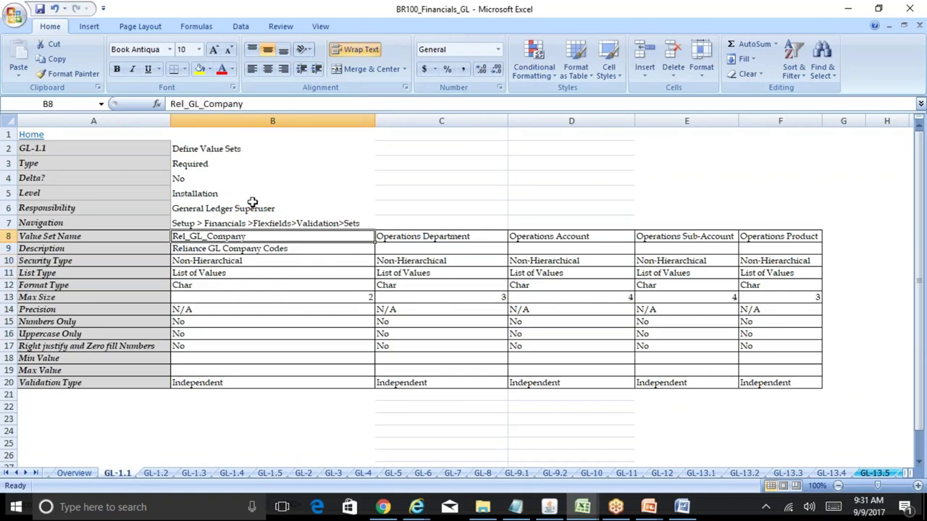
left_click(260, 223)
left_click(239, 208)
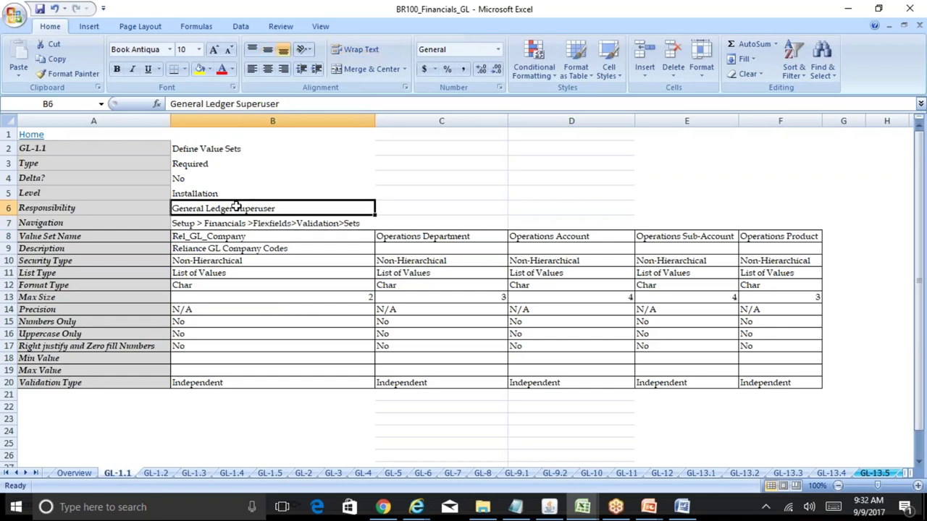
left_click(210, 148)
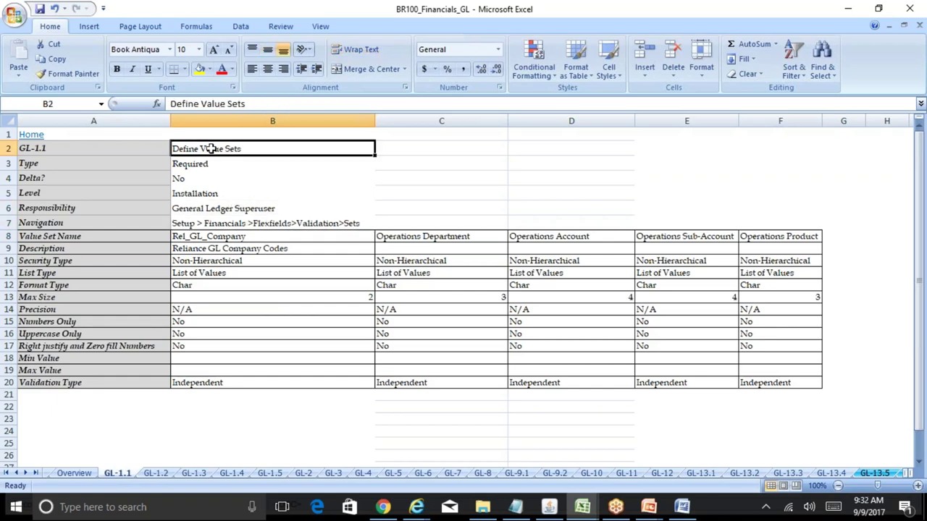
left_click(205, 209)
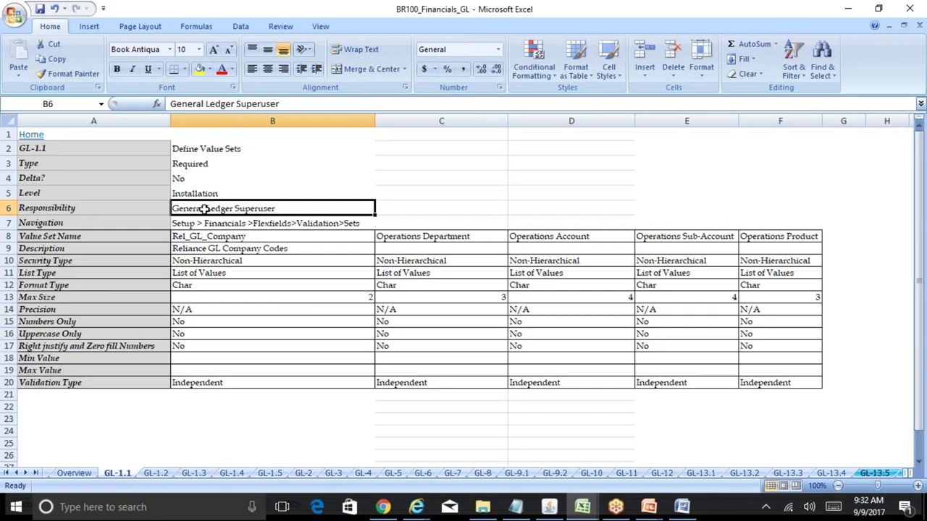
left_click(185, 223)
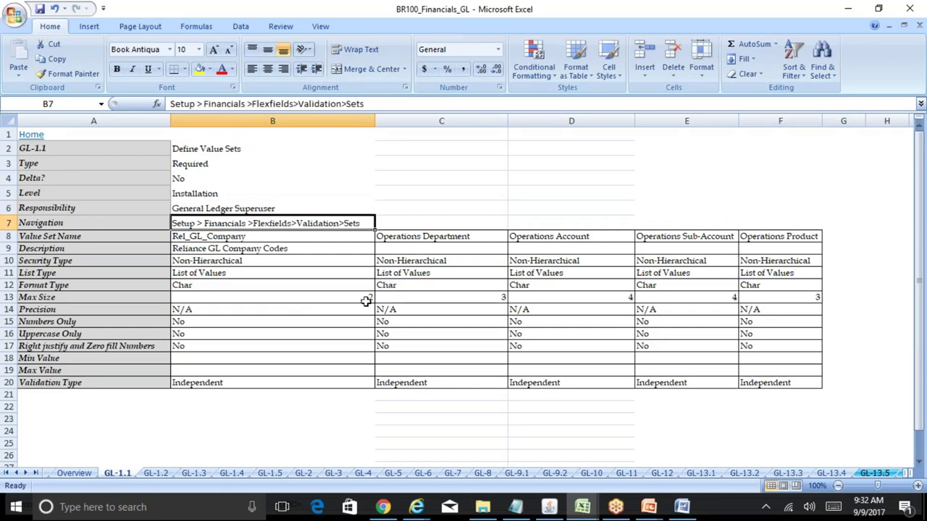
left_click(558, 511)
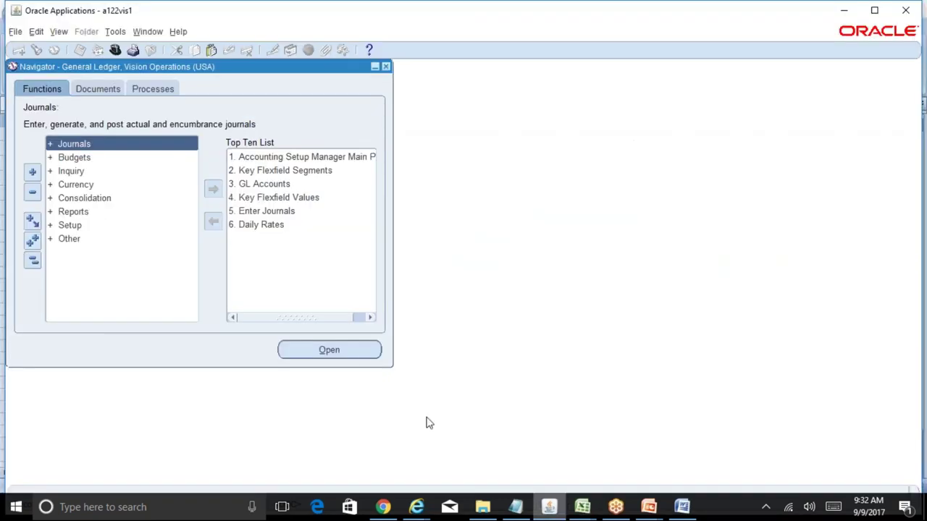
double_click(80, 226)
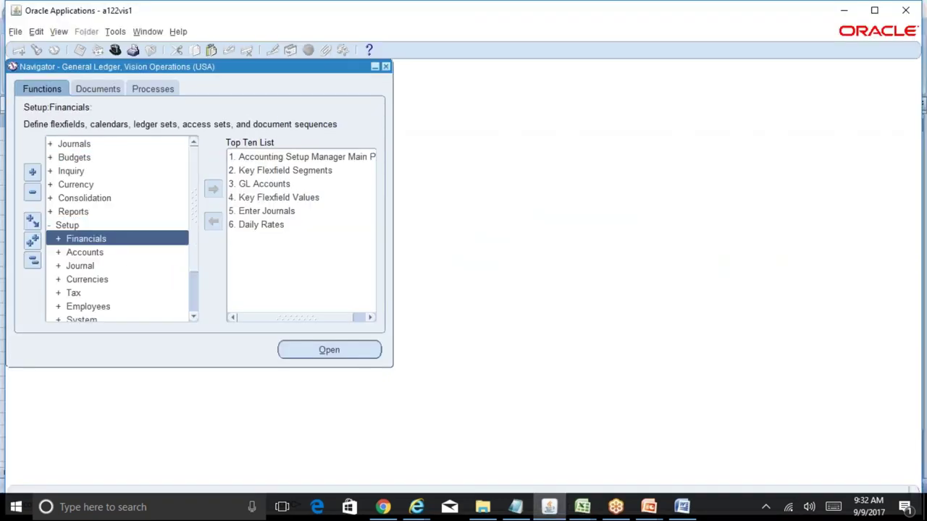
double_click(98, 238)
double_click(115, 253)
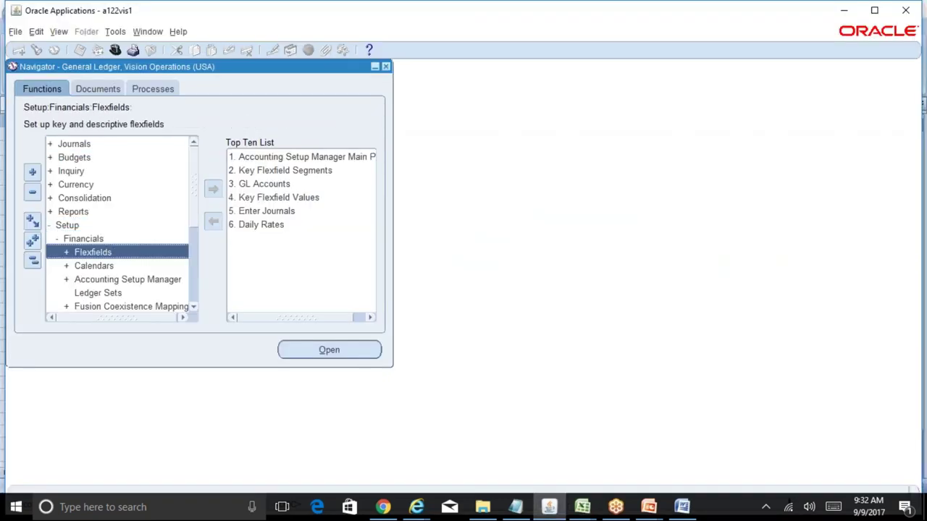
left_click(582, 507)
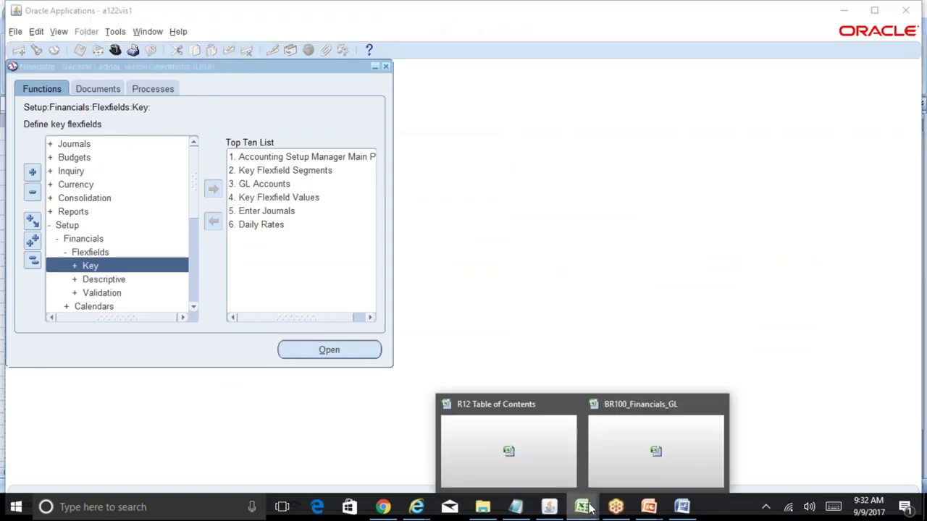
left_click(638, 457)
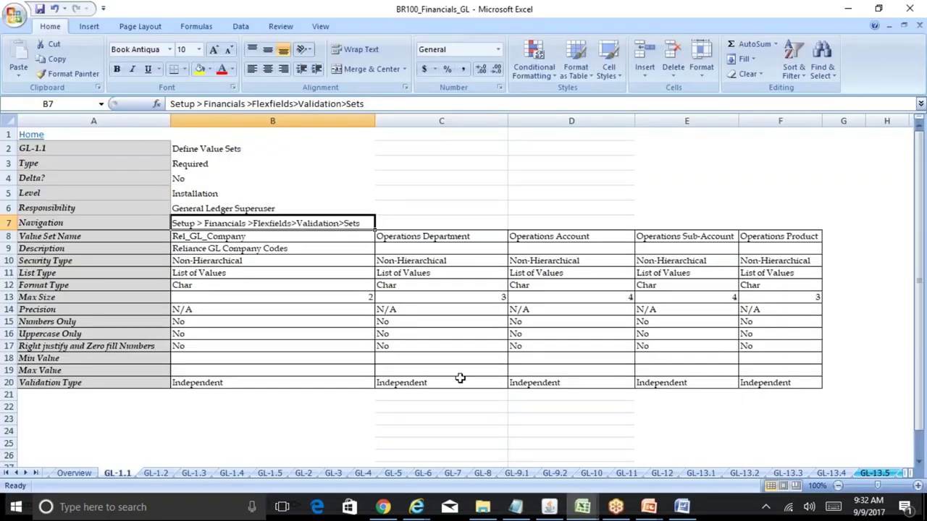
left_click(550, 507)
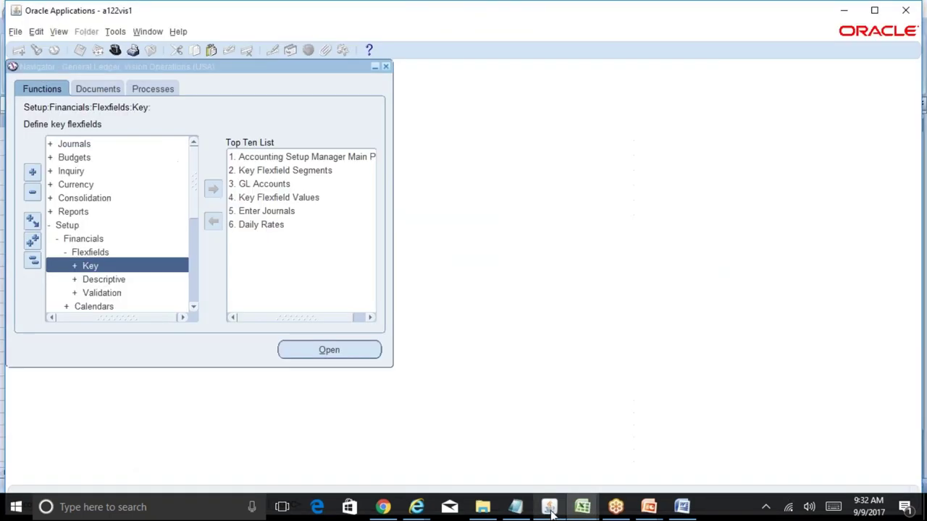
double_click(135, 296)
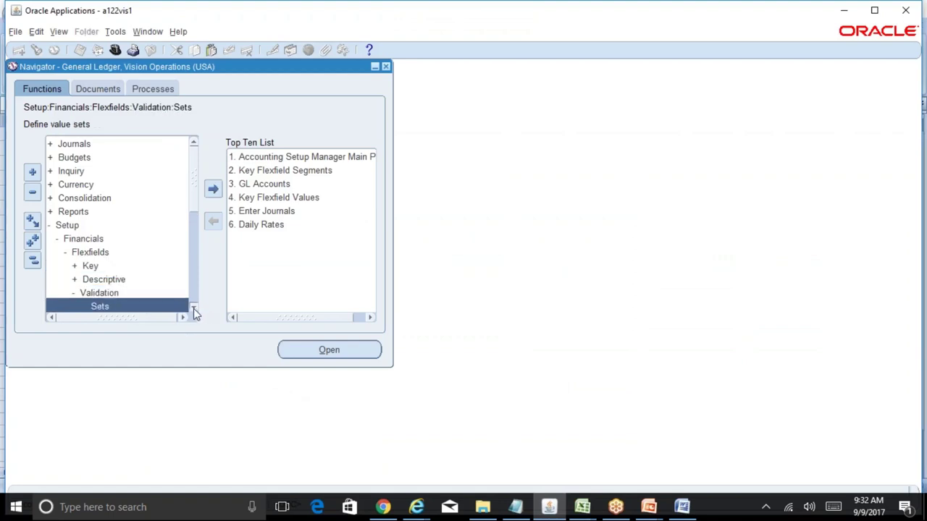
left_click(194, 308)
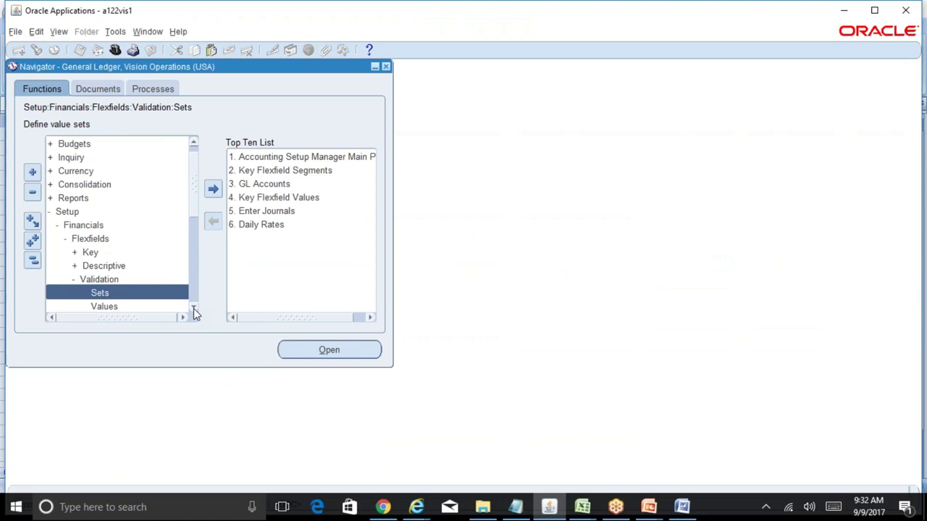
left_click(33, 260)
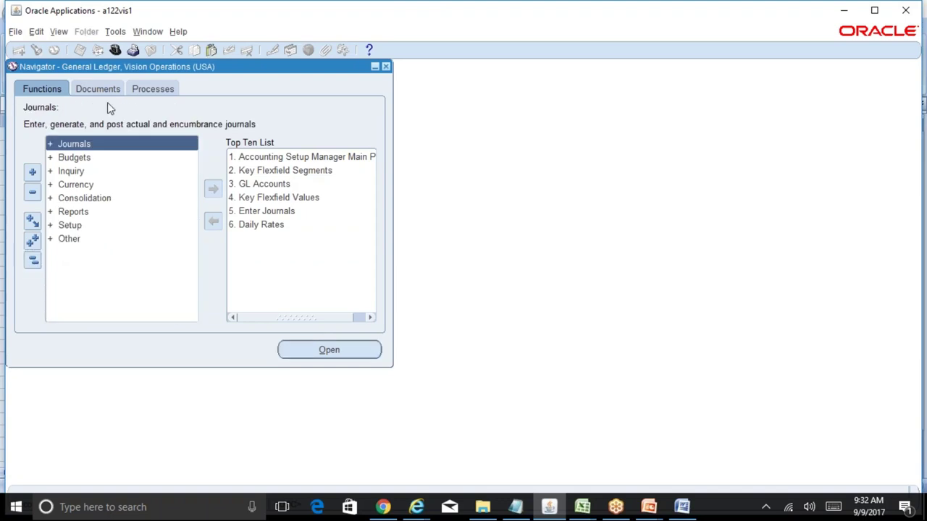
- Start Switch Responsibility, sign back in with the password on the browser login page, and confirm the Note
left_click(116, 50)
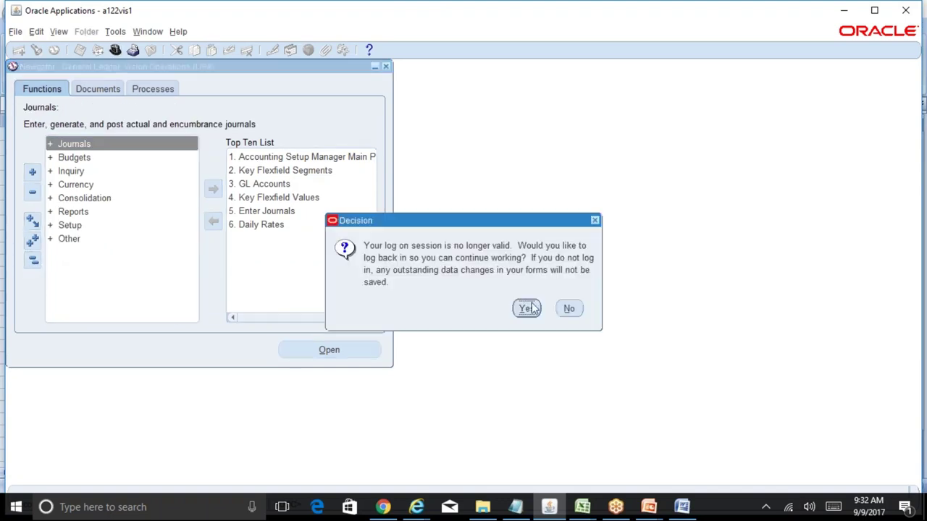
key("Return")
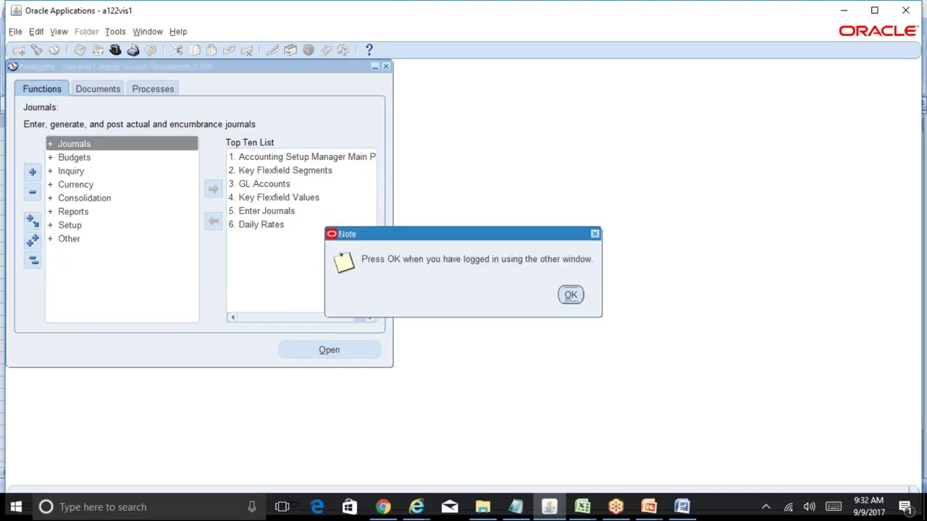
mouse_move(417, 507)
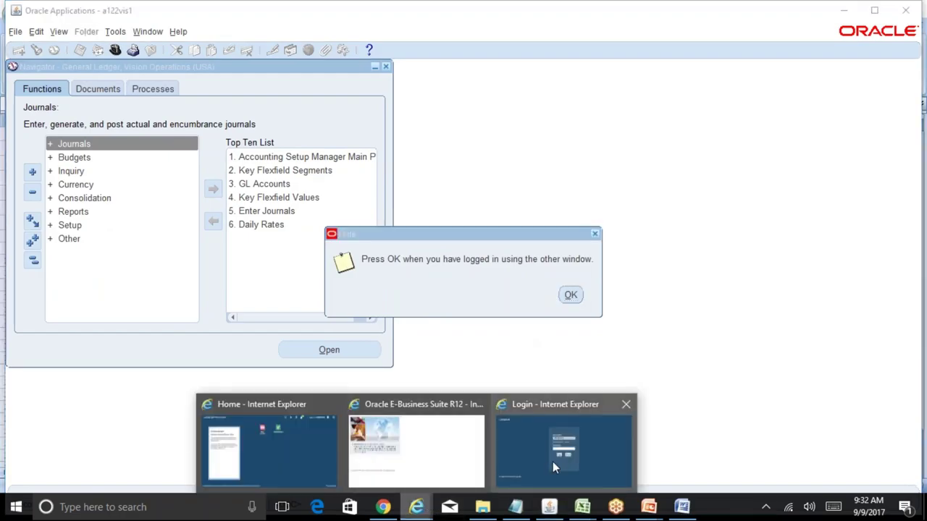
left_click(552, 462)
type("•••••")
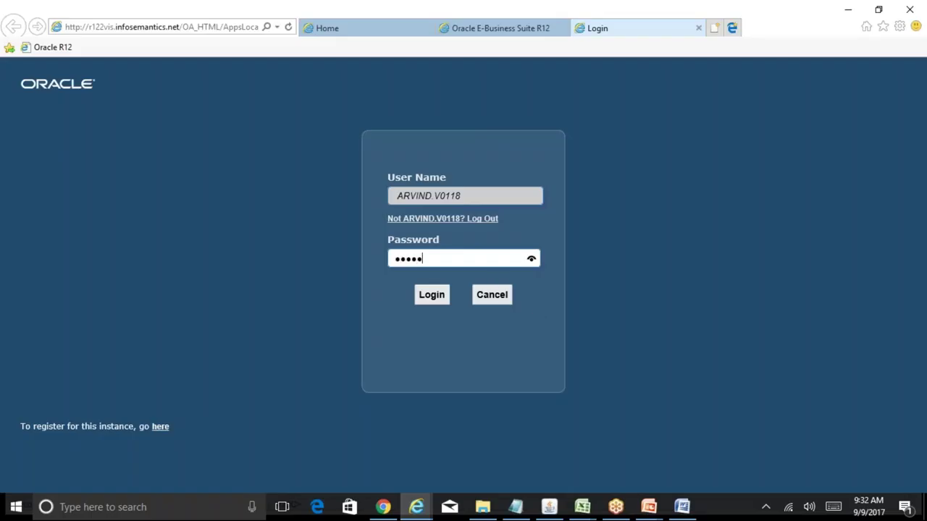
type("••••••••")
left_click(433, 294)
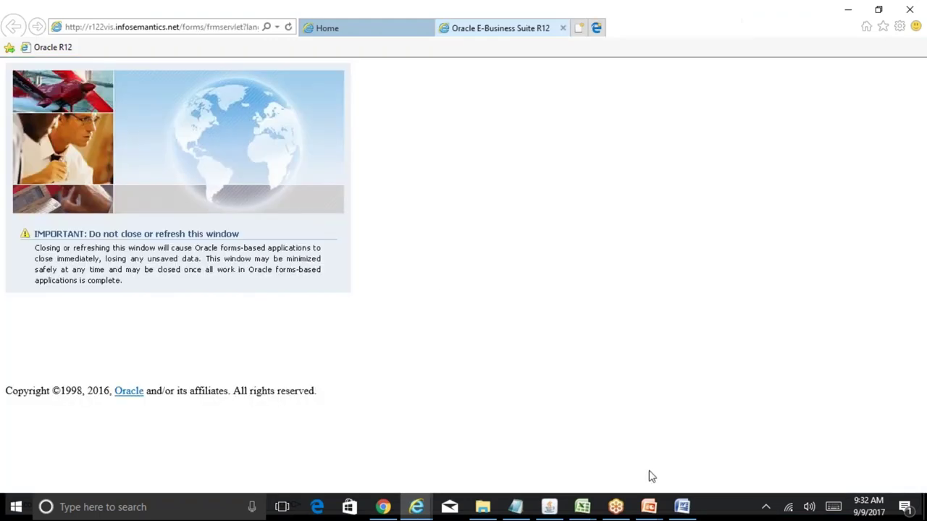
left_click(549, 507)
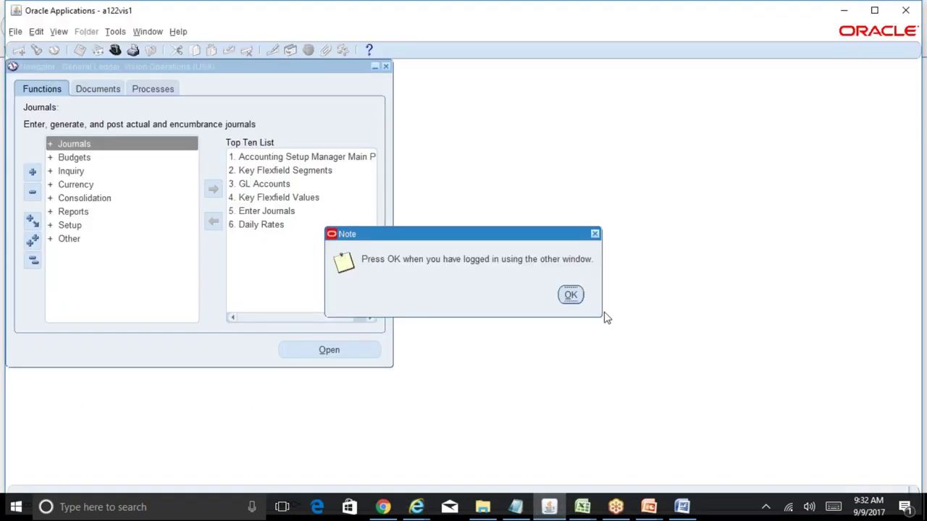
left_click(571, 297)
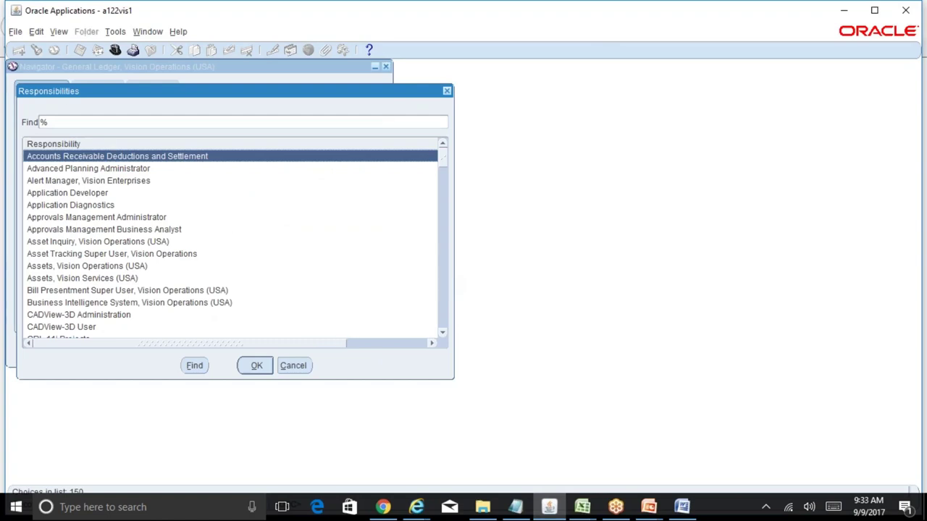
- Scroll through the full responsibilities list, then close it without switching
left_click(291, 368)
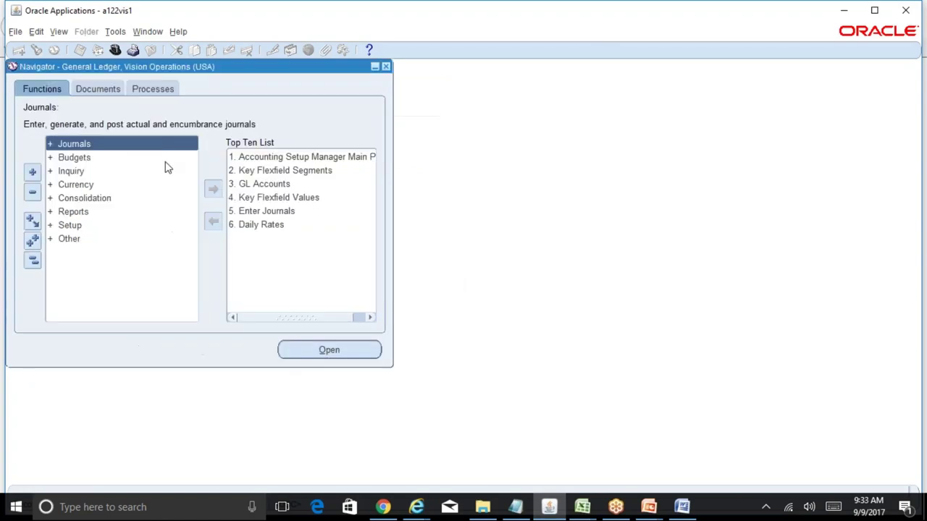
left_click(116, 50)
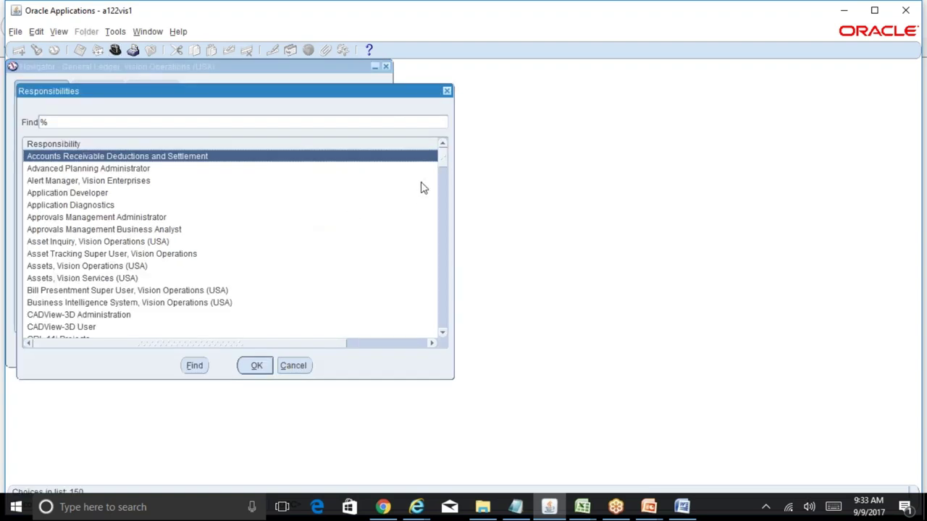
left_click_drag(443, 158, 443, 292)
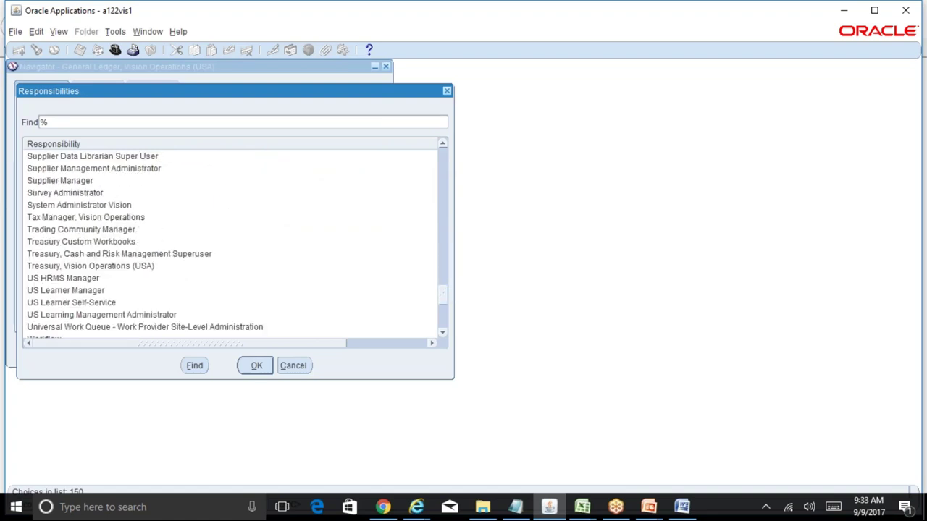
left_click_drag(443, 294, 455, 331)
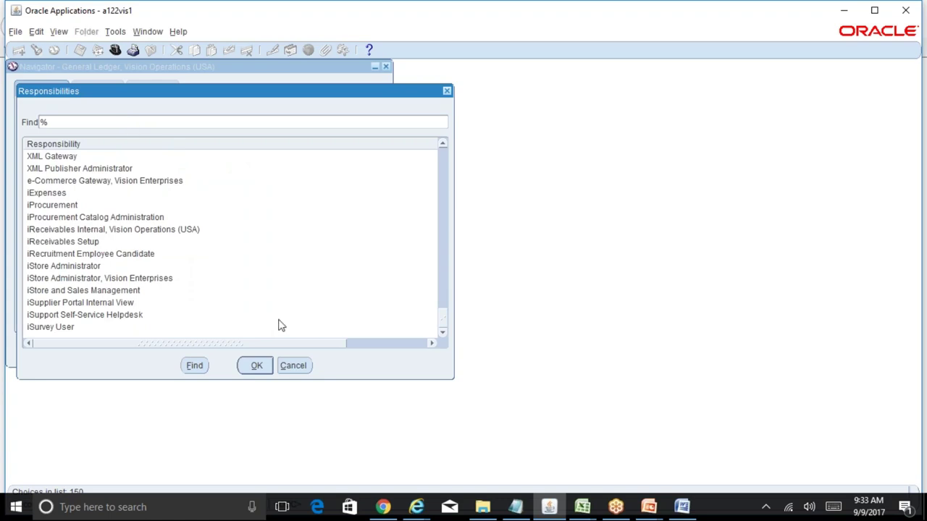
left_click(298, 365)
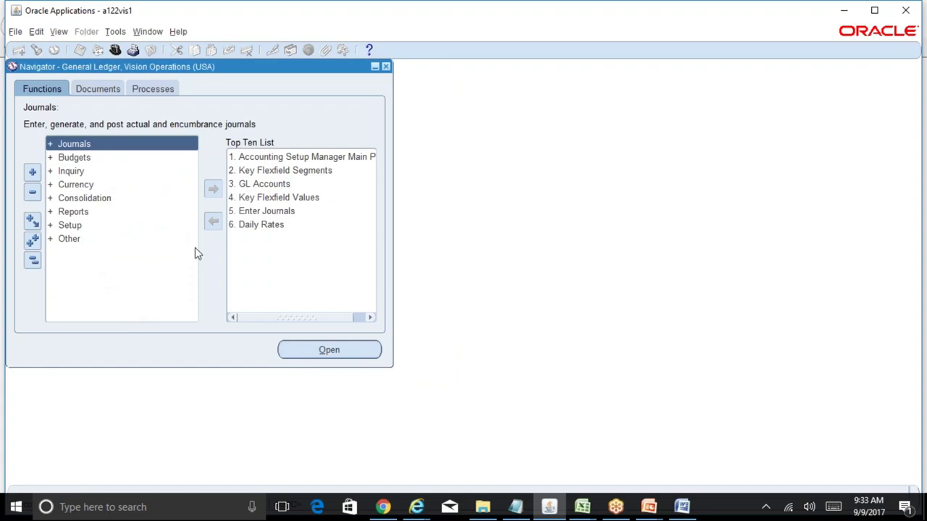
- Reopen the list and filter it for the Payables, then the Receivables responsibilities
left_click(116, 49)
type("general Ledger%")
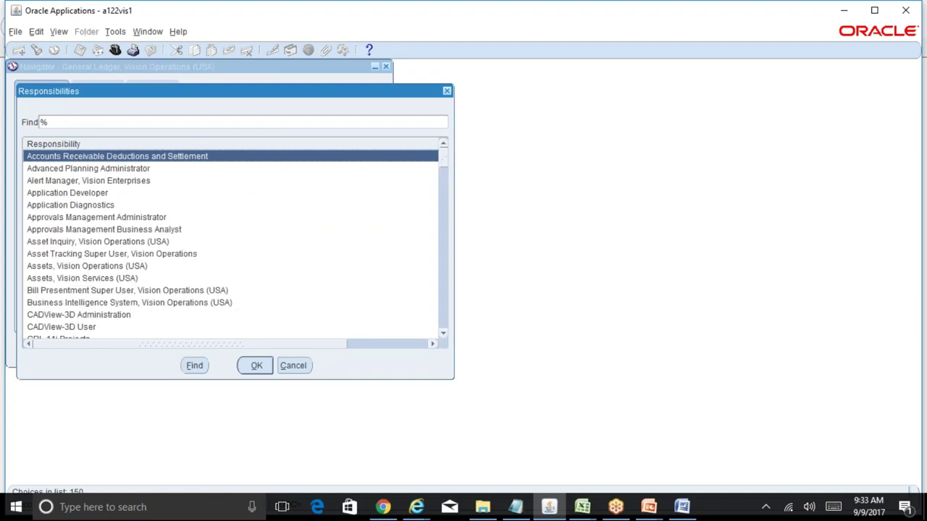
type("p%")
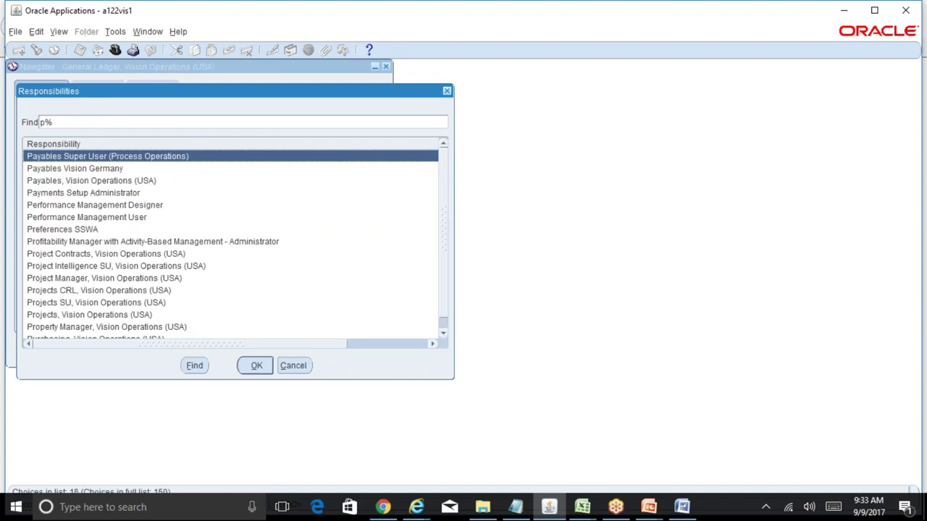
left_click(92, 181)
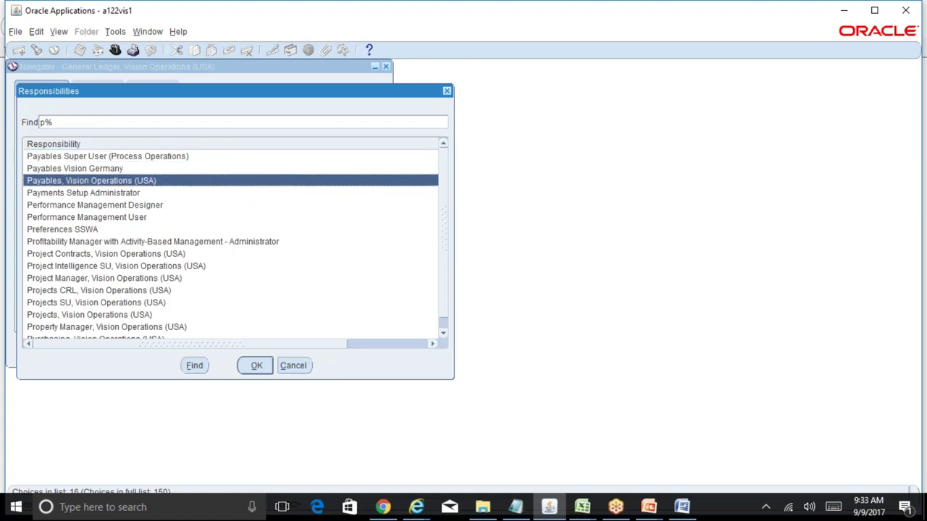
left_click(83, 193)
left_click(74, 168)
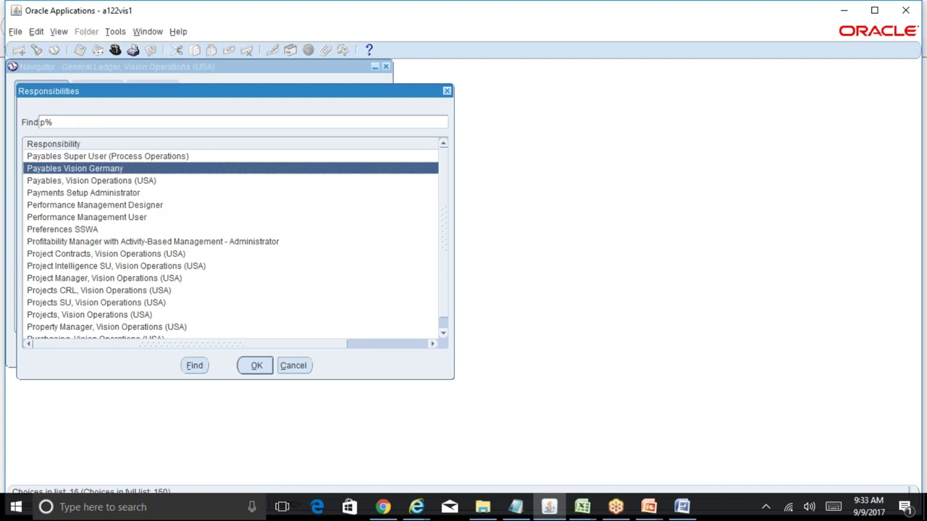
key("BackSpace")
type("r")
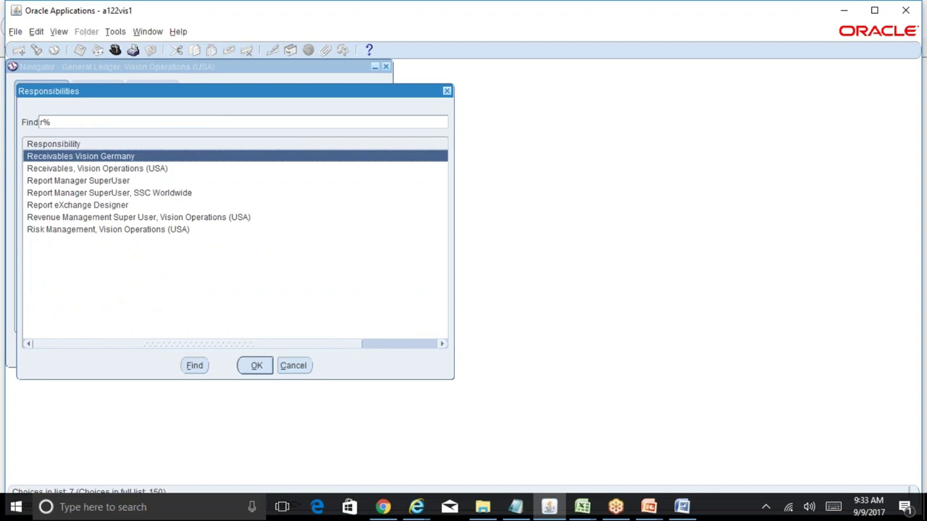
left_click(97, 168)
left_click(81, 156)
left_click(97, 168)
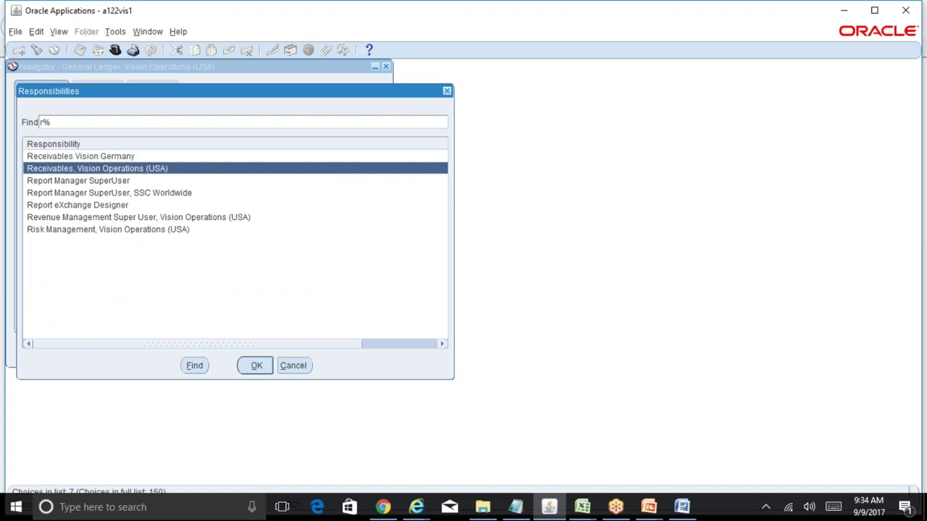
- Filter by general Ledger and move to General Ledger, Vision Operations (USA)
key("BackSpace")
type("general Ledger")
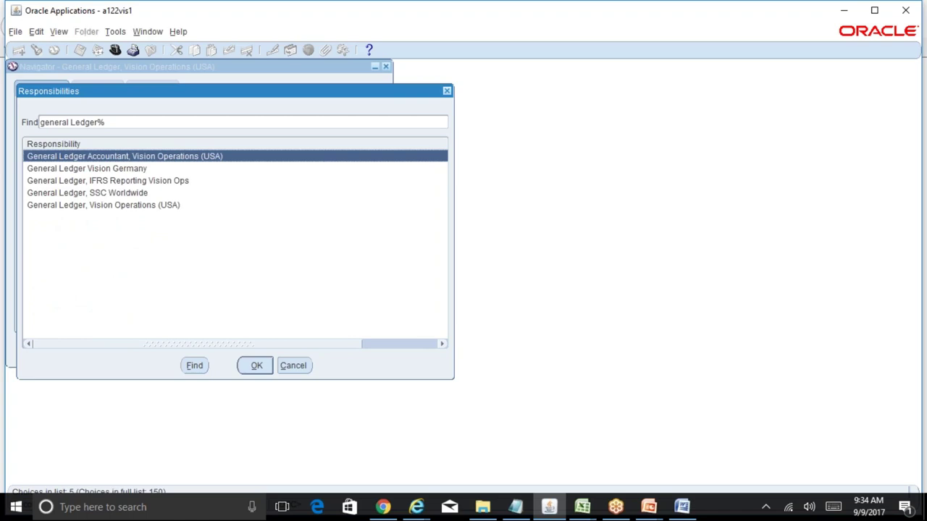
key("Down")
key("Down")
key("Down")
key("Down")
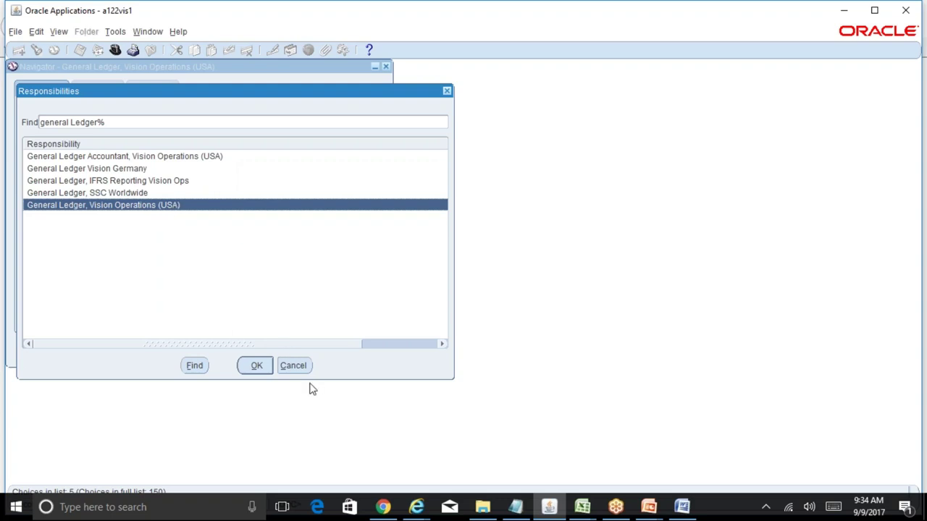
- Accept the General Ledger, Vision Operations responsibility and bring the BR100_Financials_GL workbook forward
left_click(294, 366)
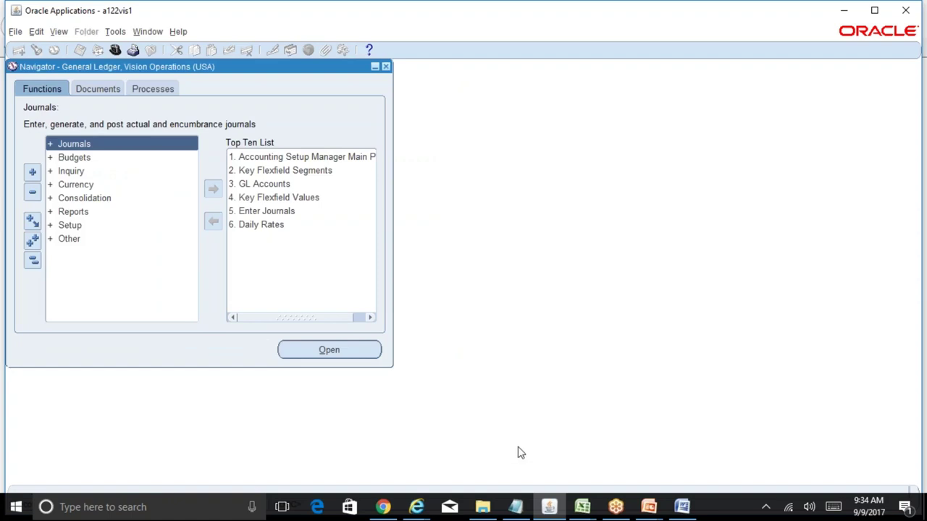
left_click(583, 507)
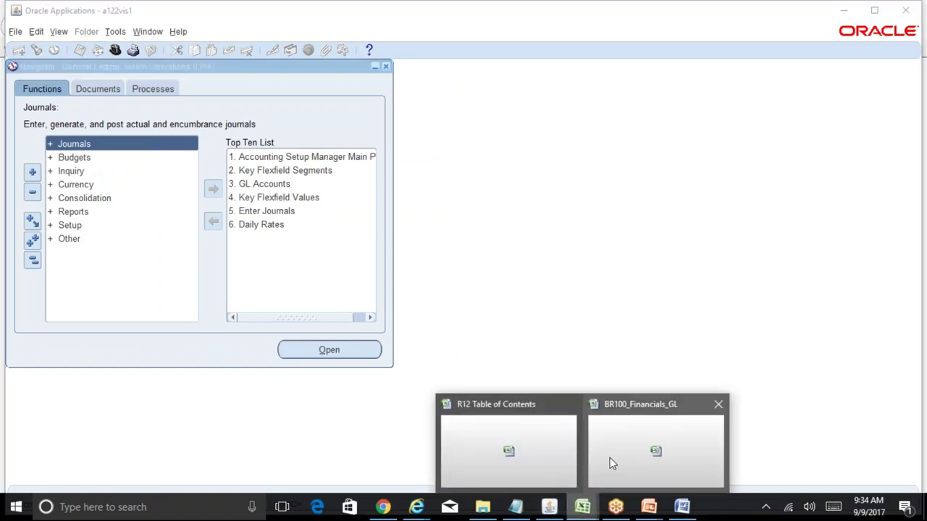
left_click(612, 463)
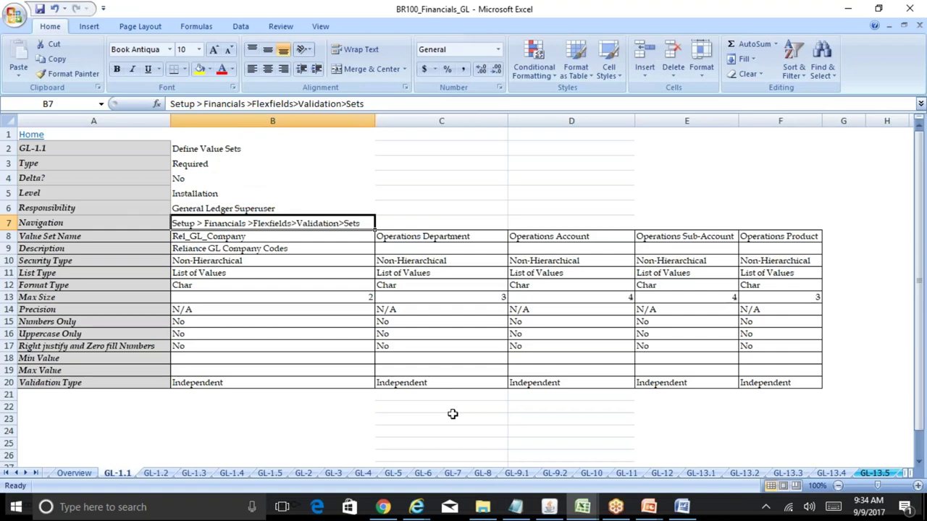
- Read General Ledger Superuser as the required responsibility in cell B6, then go back to Oracle
left_click(255, 206)
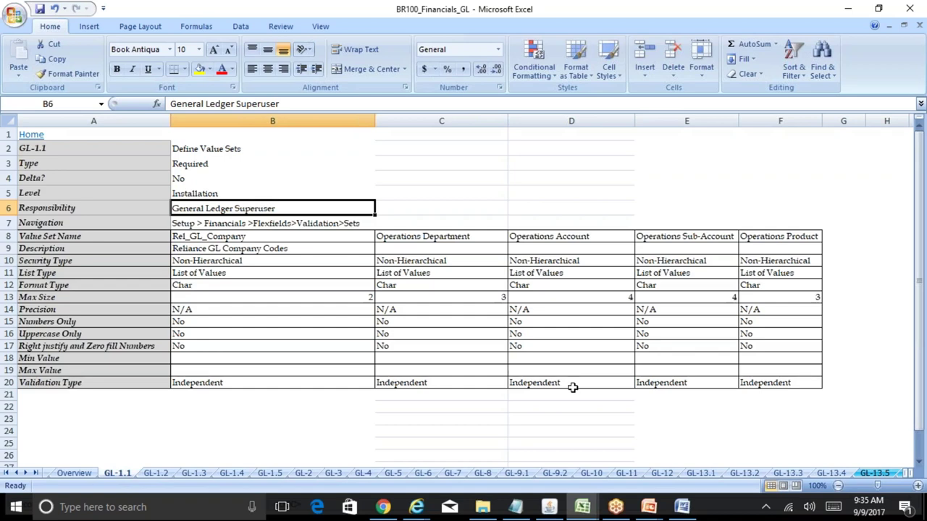
left_click(549, 507)
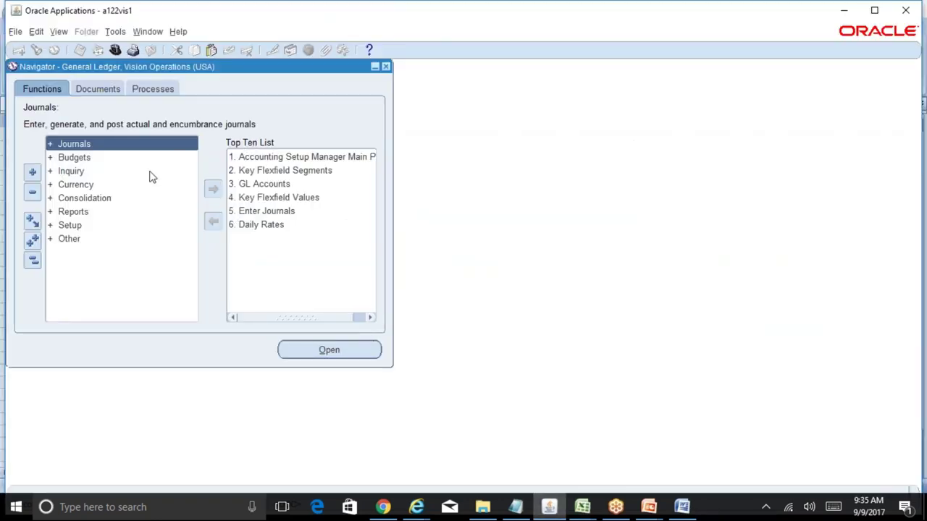
- Switch responsibility to System Administrator Vision and open Users from the Top Ten List
key("alt+f")
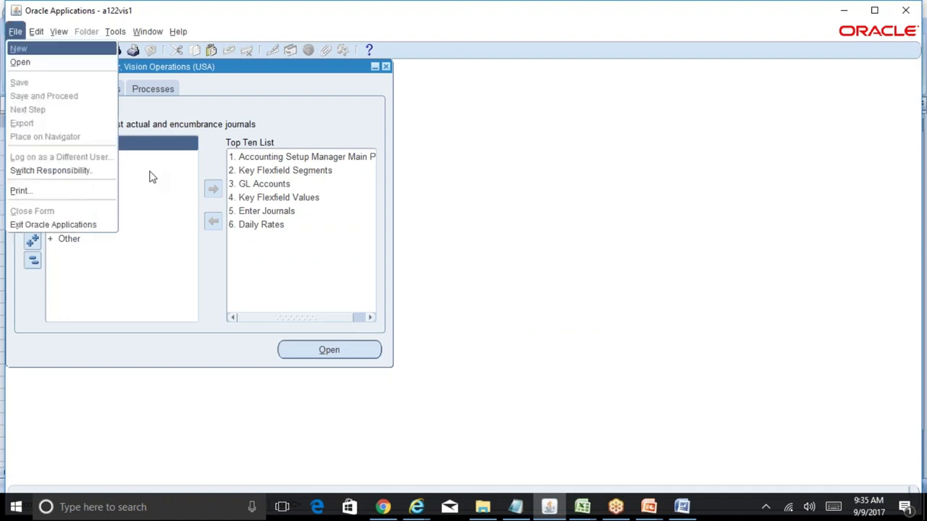
type("rs")
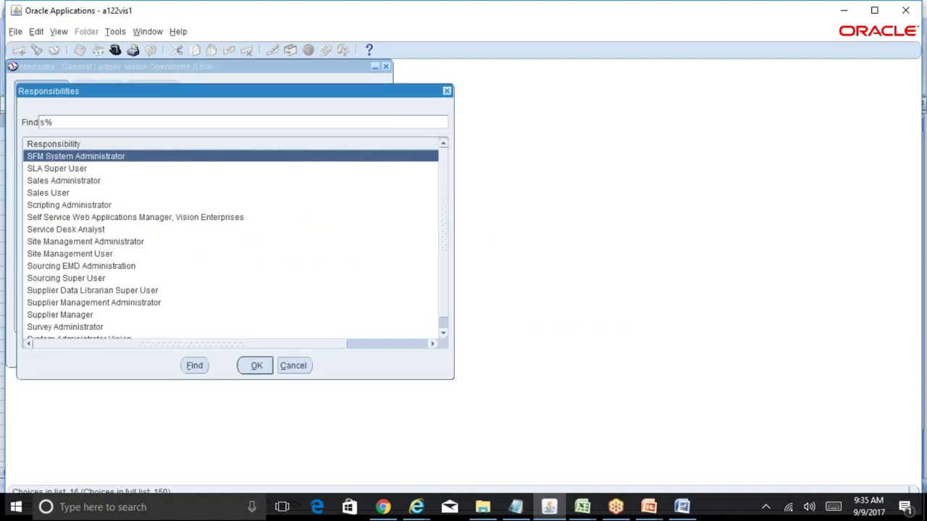
key("Return")
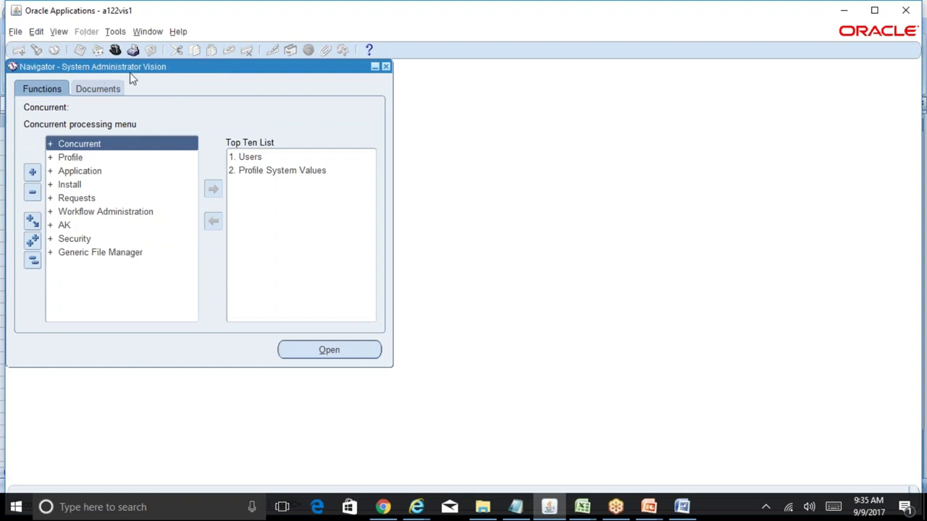
double_click(253, 159)
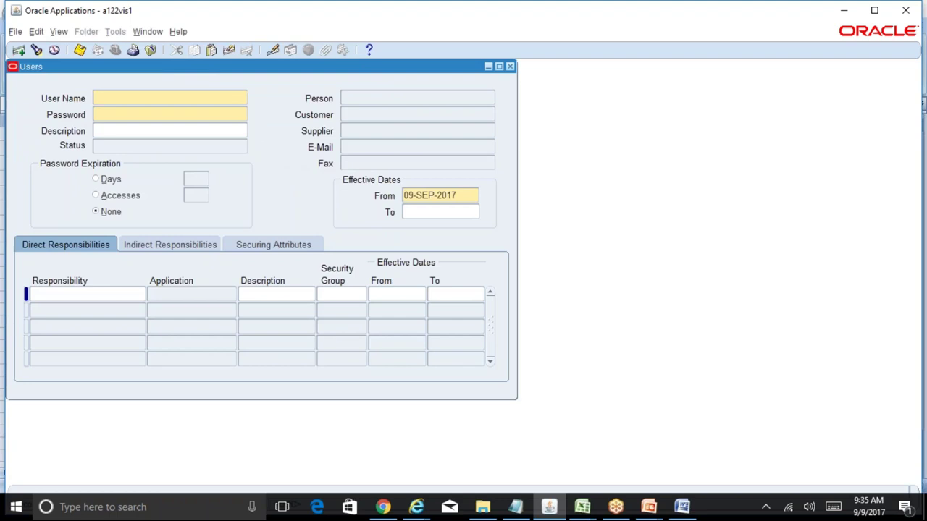
- Abandon the first query and close the Users form, then expand Security > User in the menu
key("F11")
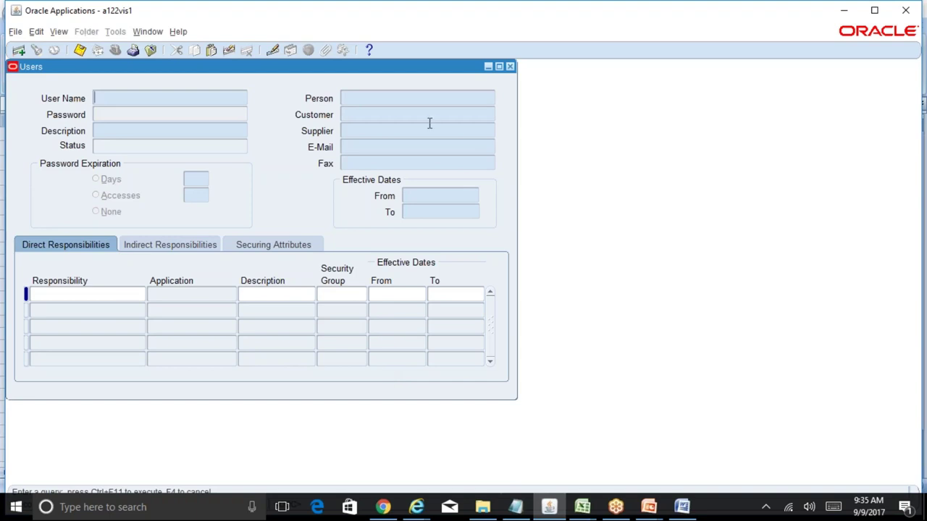
key("F4")
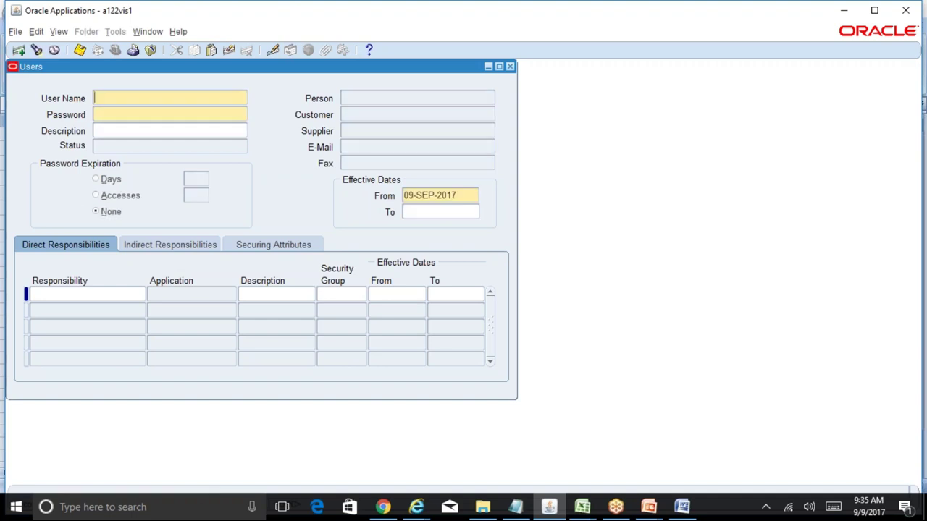
left_click(510, 66)
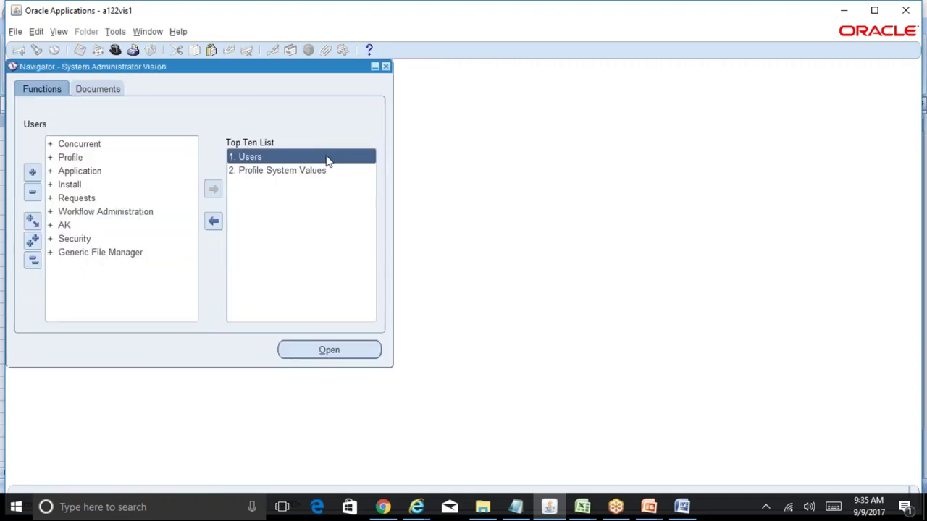
double_click(326, 157)
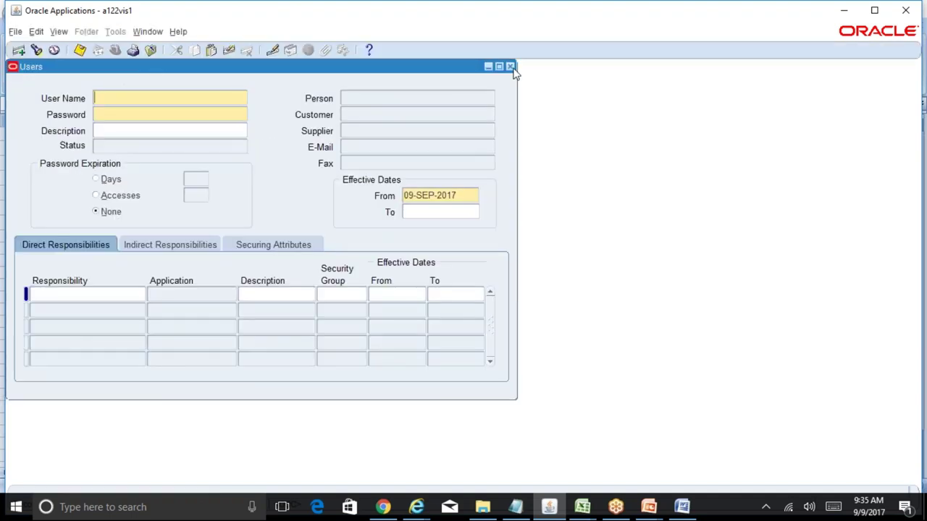
left_click(509, 66)
double_click(89, 240)
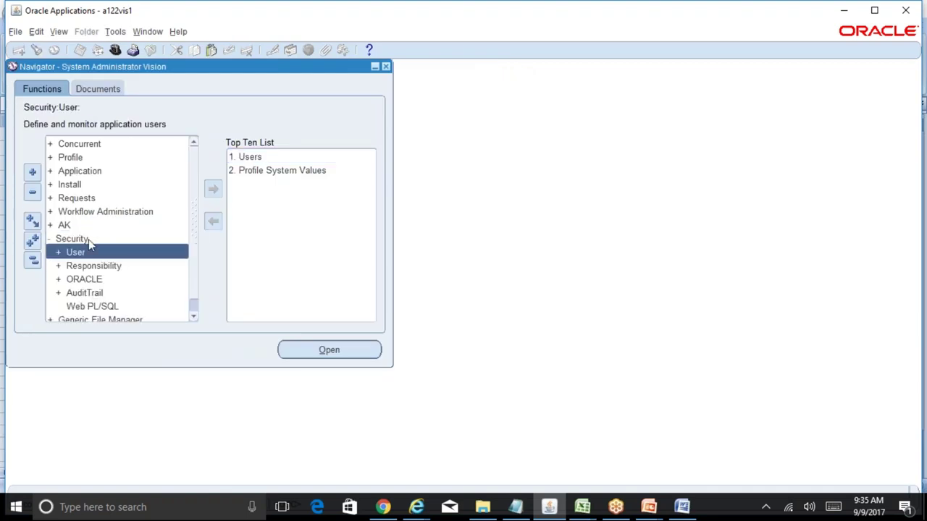
double_click(98, 254)
- Open Define and enter a wildcard user-name query for the training login, checked against the credentials notes
double_click(118, 267)
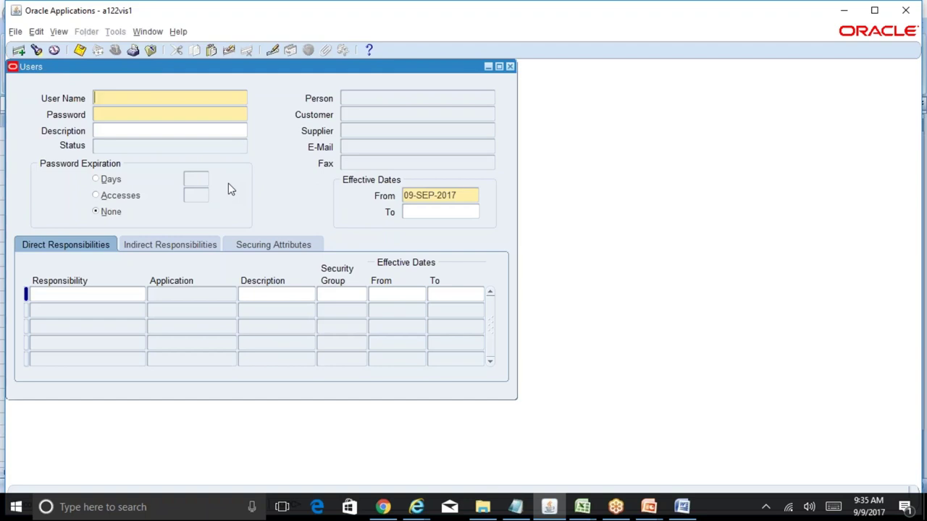
key("F11")
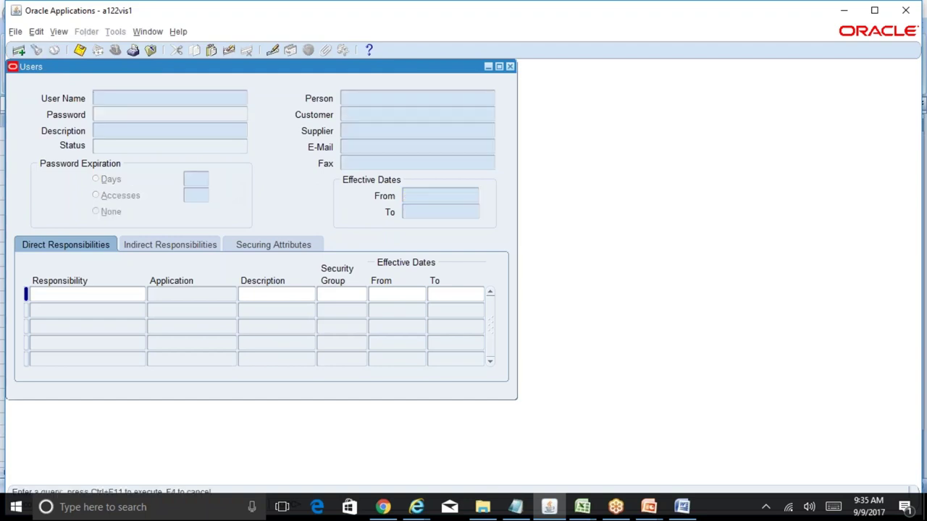
type("ARVIND%")
left_click(523, 510)
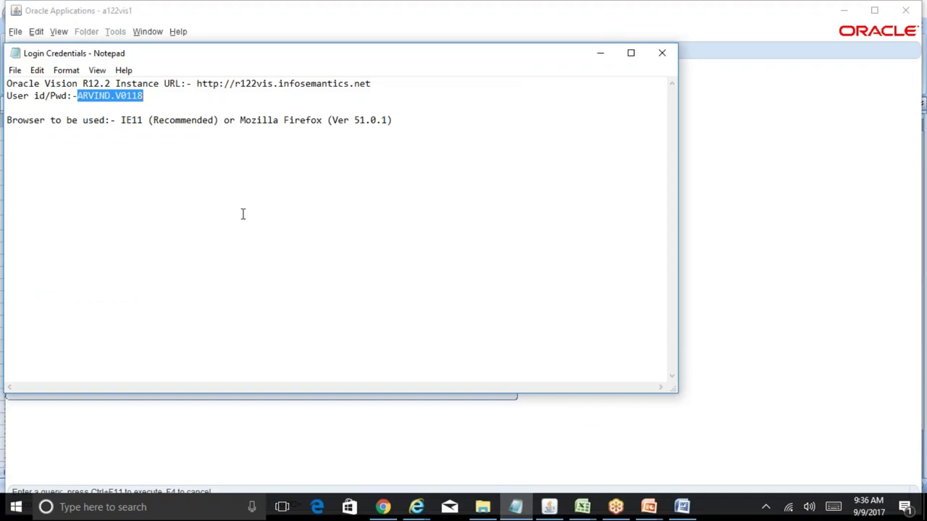
left_click(713, 221)
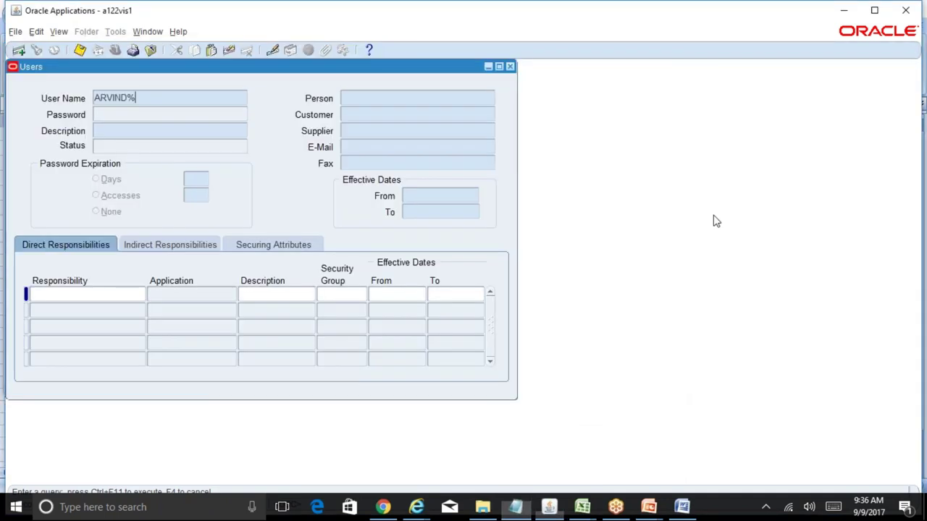
- Query the training user by the pasted user name ending in a % wildcard, loading their responsibilities
left_click_drag(136, 95, 71, 86)
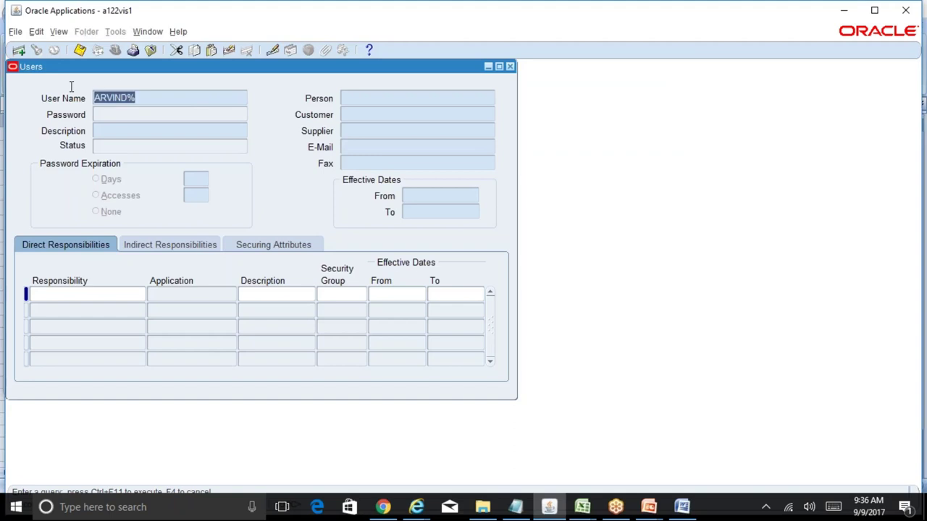
key("ctrl+v")
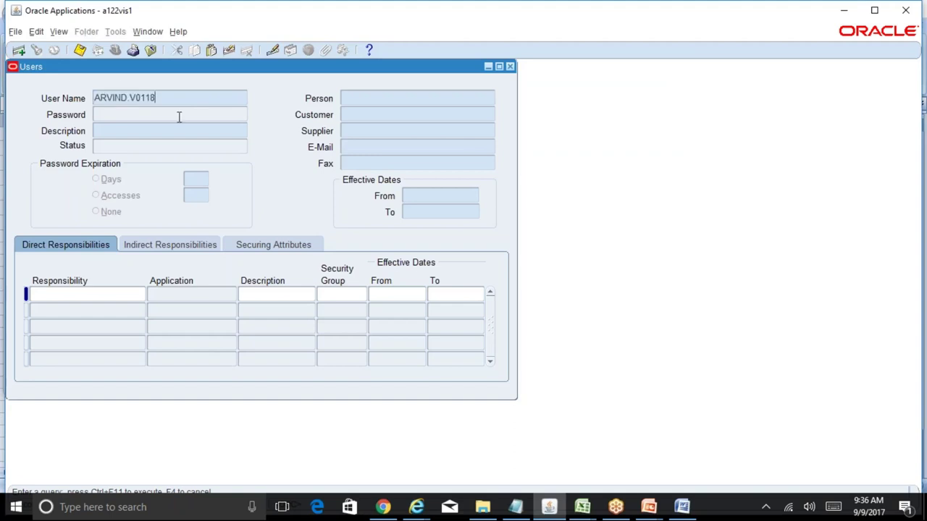
key("ctrl+F11")
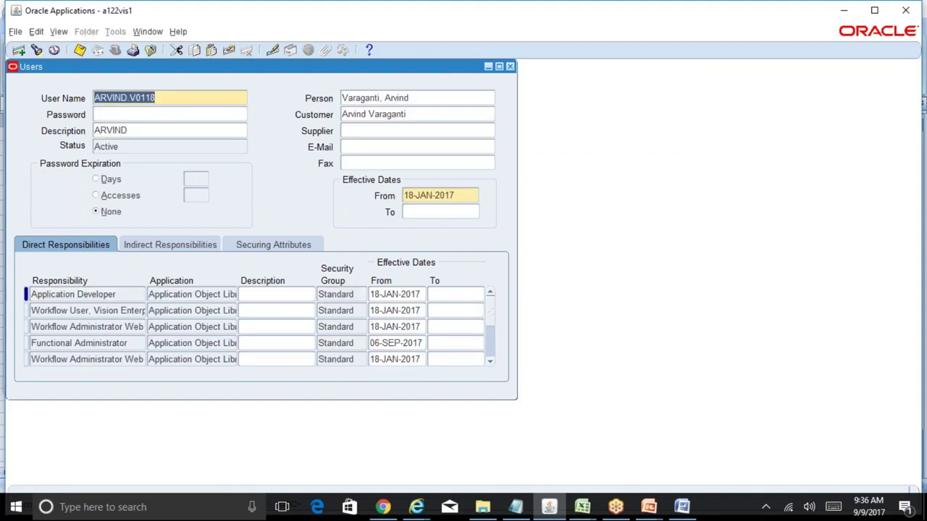
key("F11")
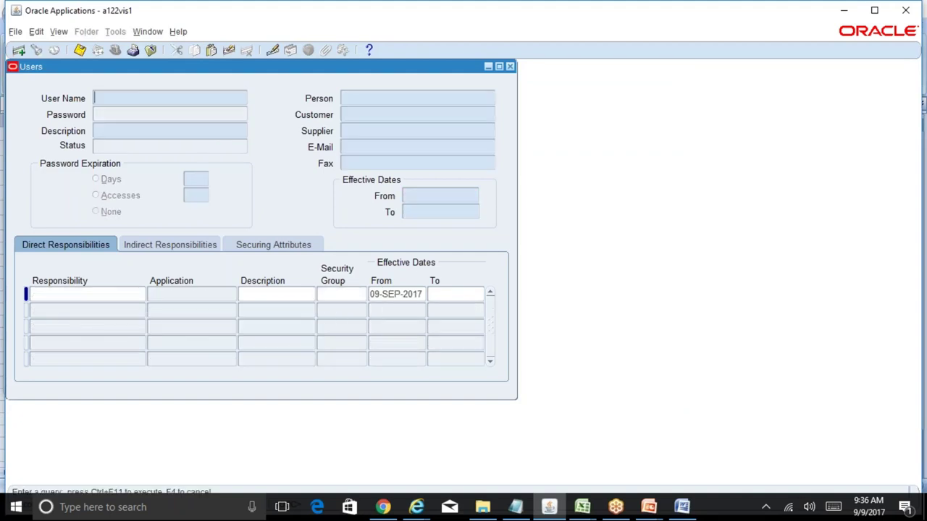
type("ARVIND.V0118")
key("BackSpace")
key("BackSpace")
key("BackSpace")
type("%")
key("ctrl+F11")
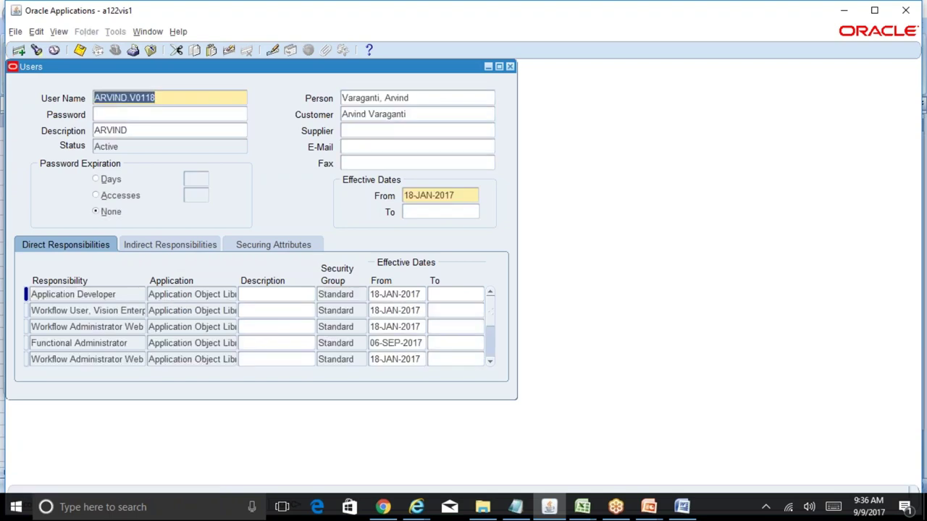
- Add General Ledger Super User as a new direct responsibility via the general%Ledger%super% lookup and save
left_click(125, 307)
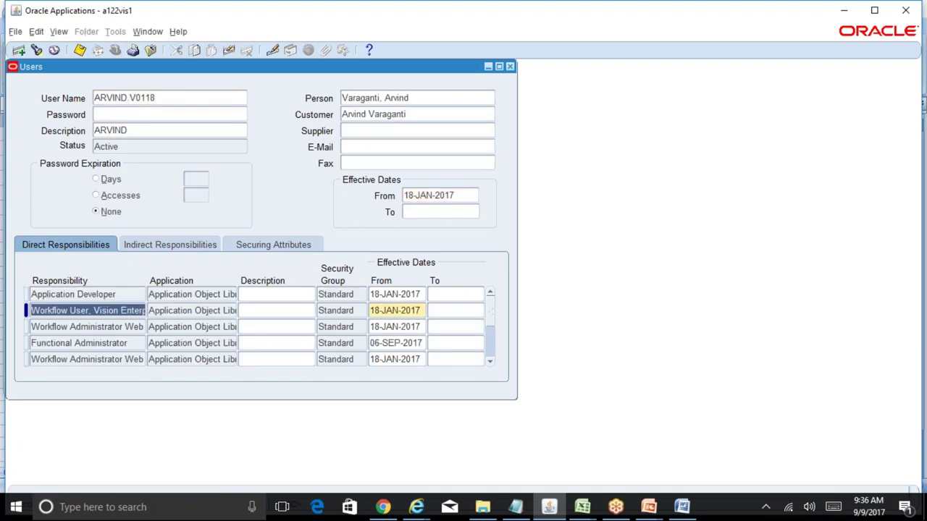
left_click(20, 52)
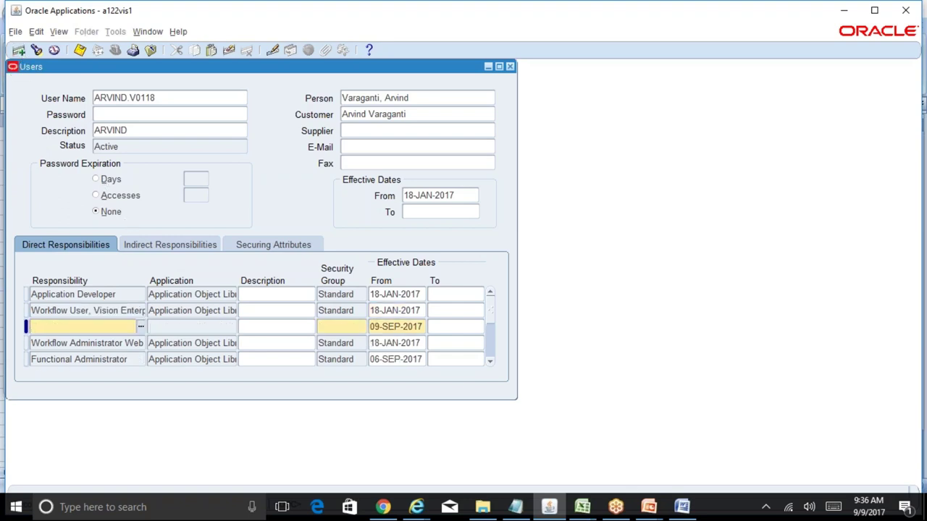
type("general%Ledger%super%")
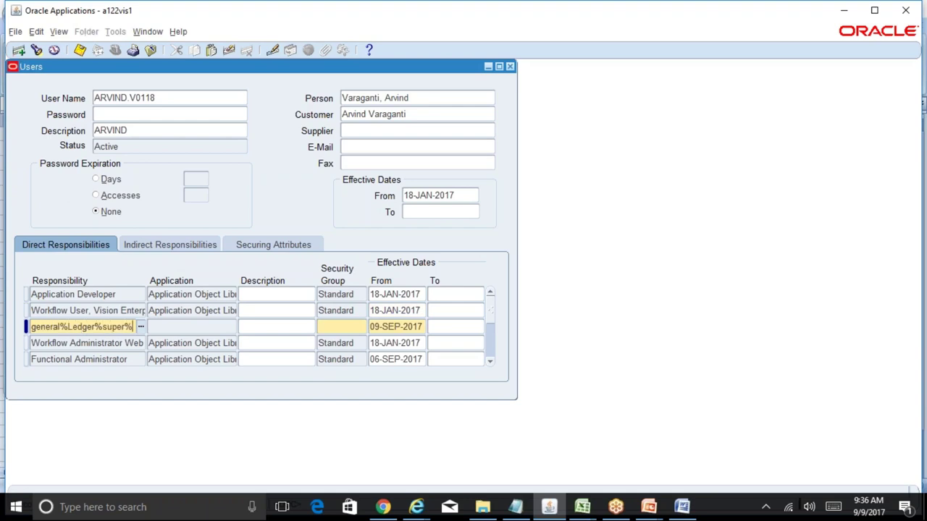
key("Tab")
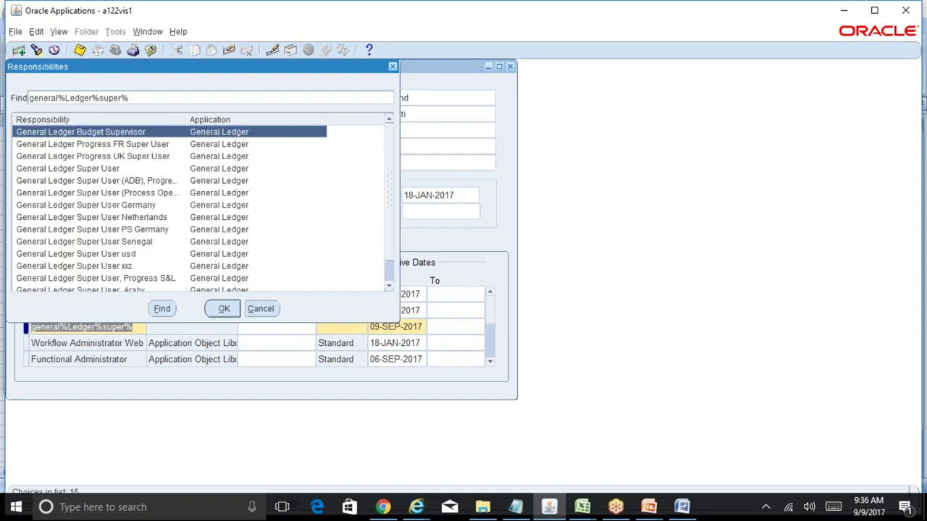
key("Down")
key("Down")
key("Down")
key("Return")
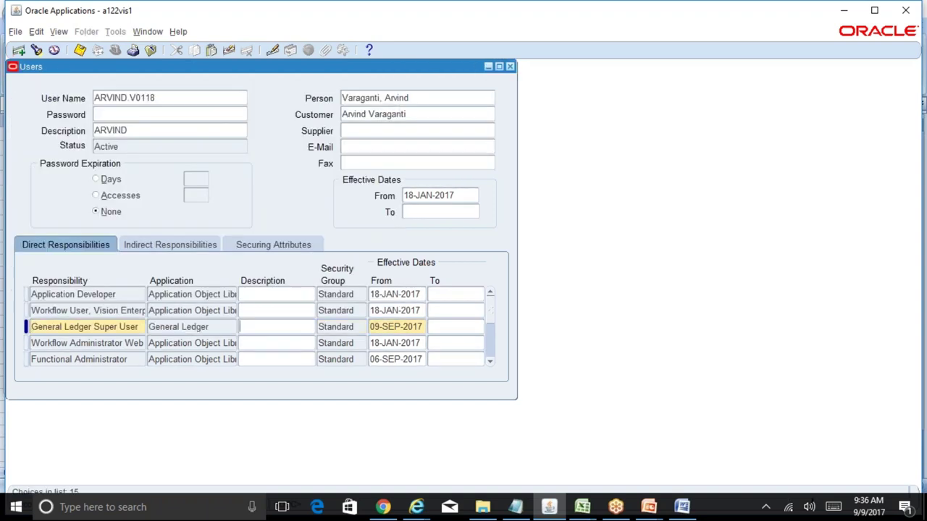
key("ctrl+s")
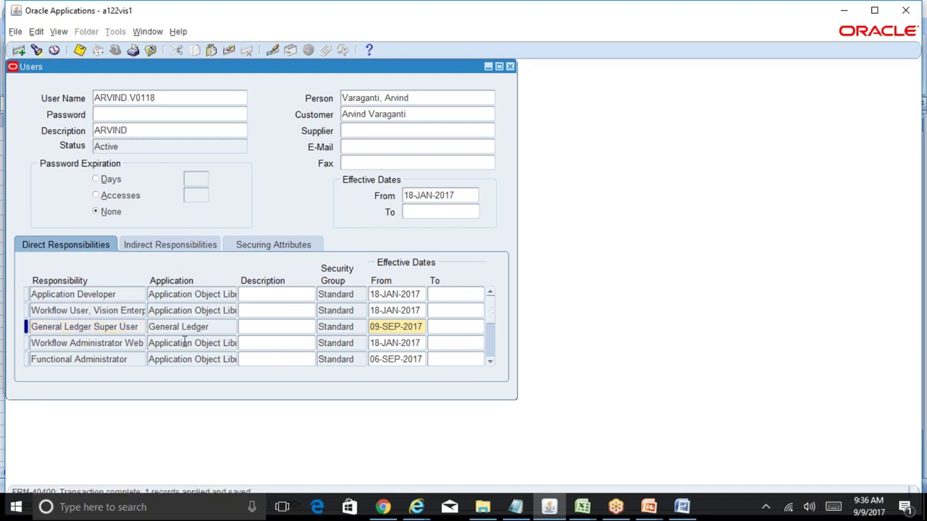
left_click(142, 327)
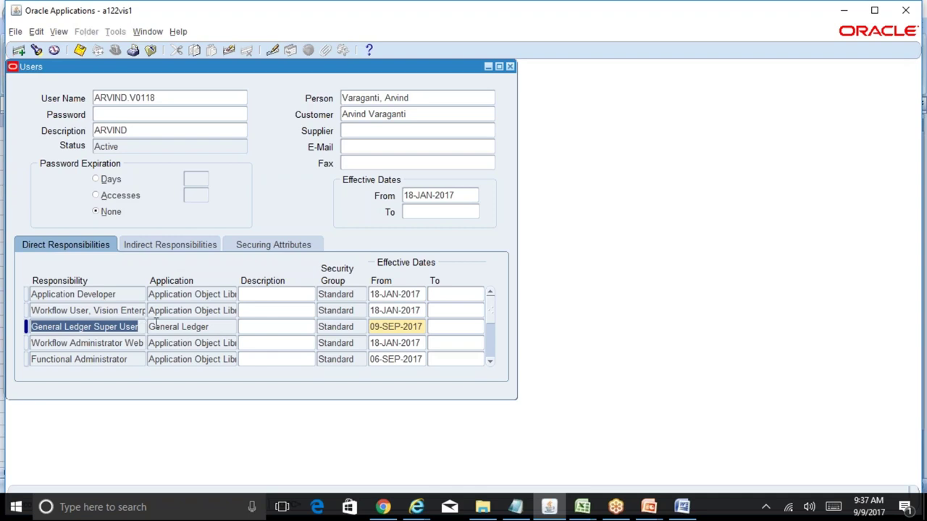
- Close the Users form and pick General Ledger Super User after filtering responsibilities by General%Ledger%
left_click(509, 66)
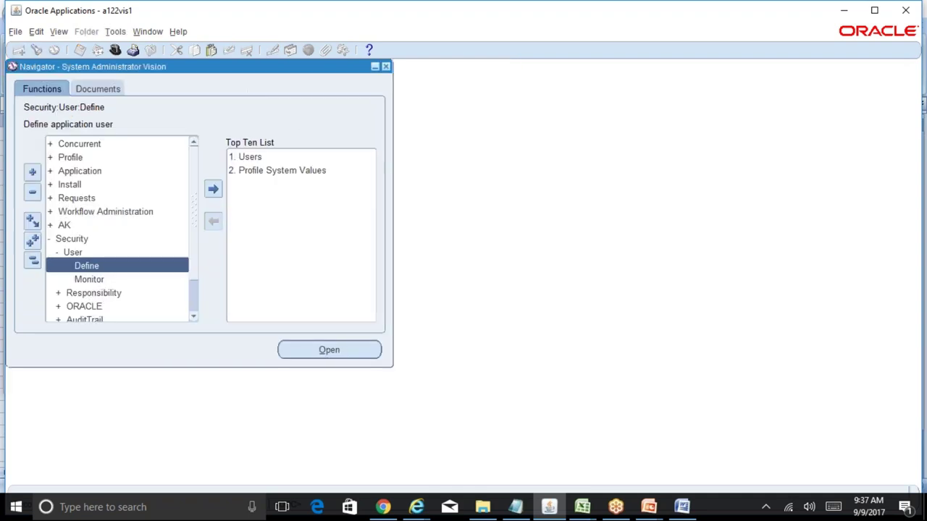
left_click(115, 52)
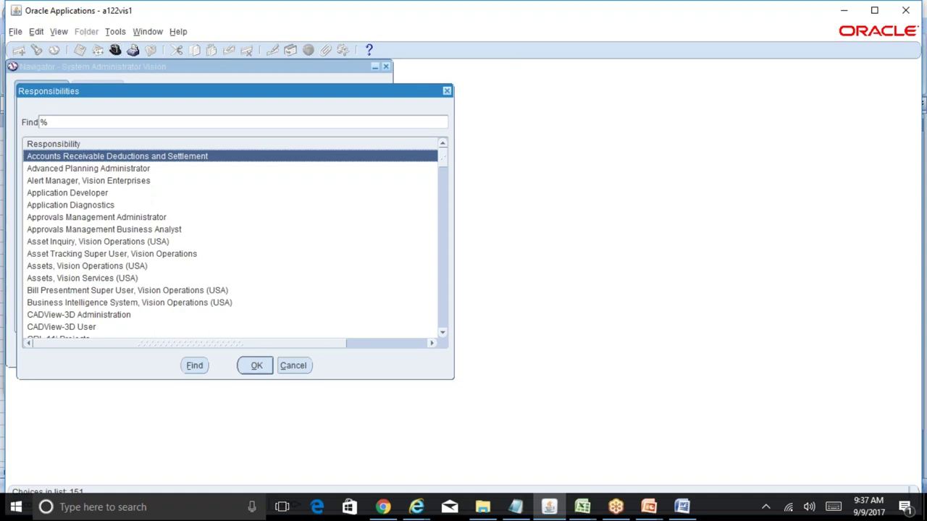
left_click(80, 124)
type("General%")
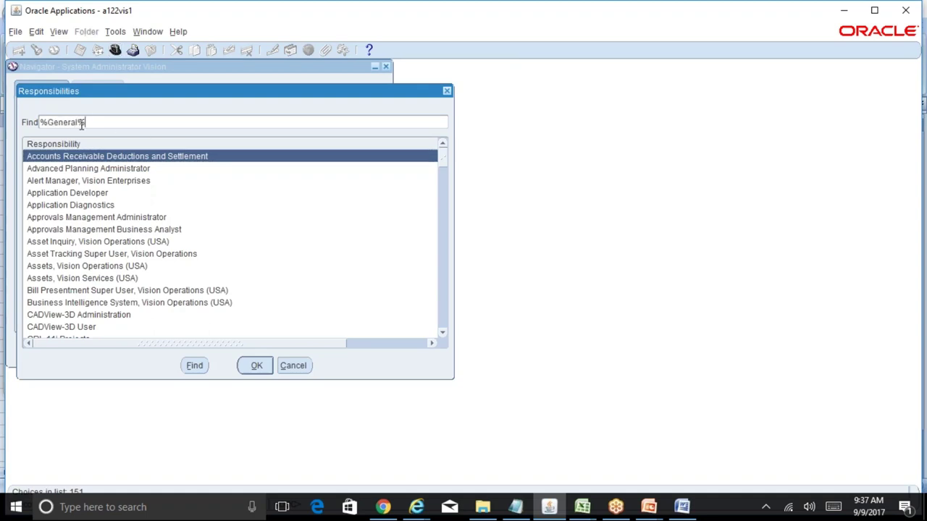
type("Ledger%")
key("Return")
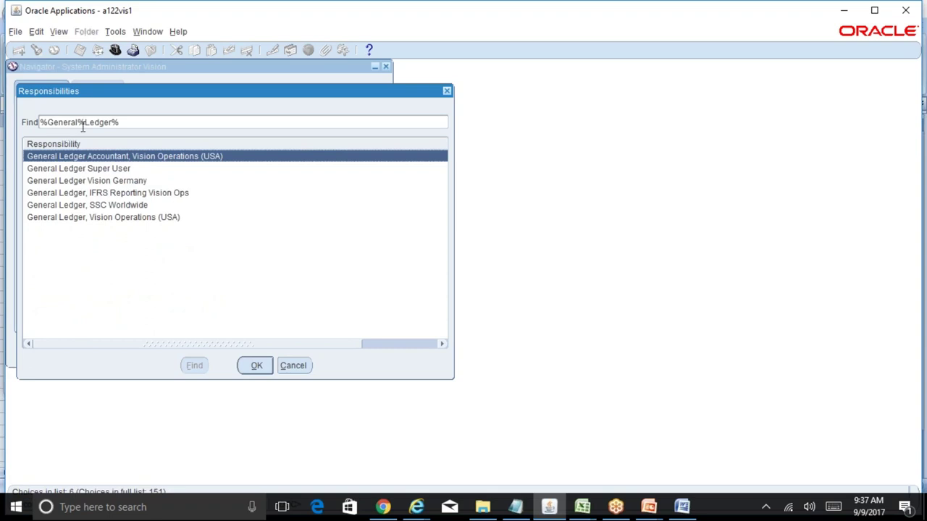
double_click(69, 171)
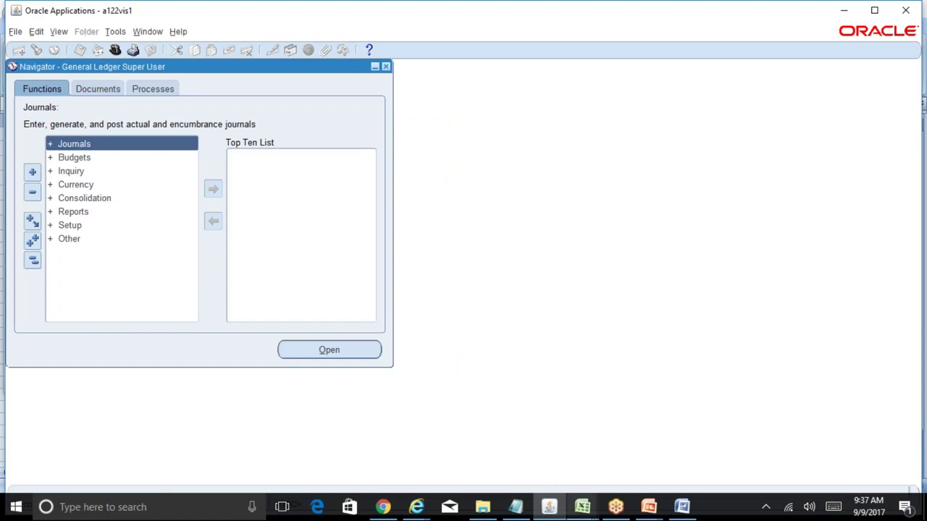
left_click(583, 507)
left_click(617, 478)
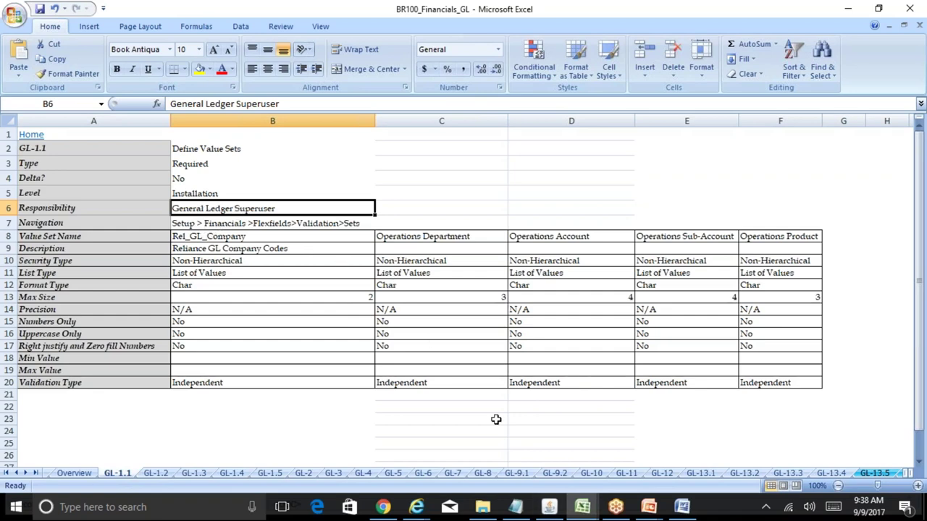
left_click(550, 511)
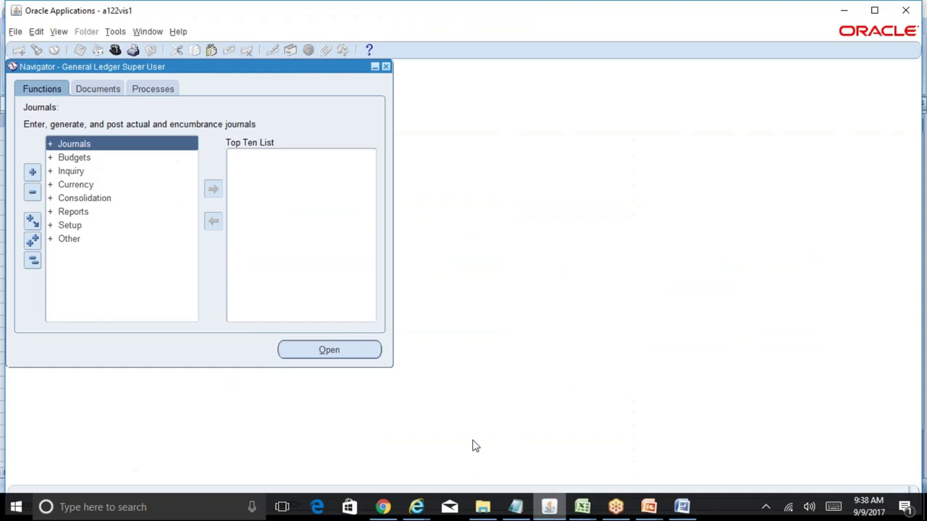
- Open Sets under Setup > Financials > Flexfields > Validation in the Navigator
left_click(79, 226)
double_click(72, 225)
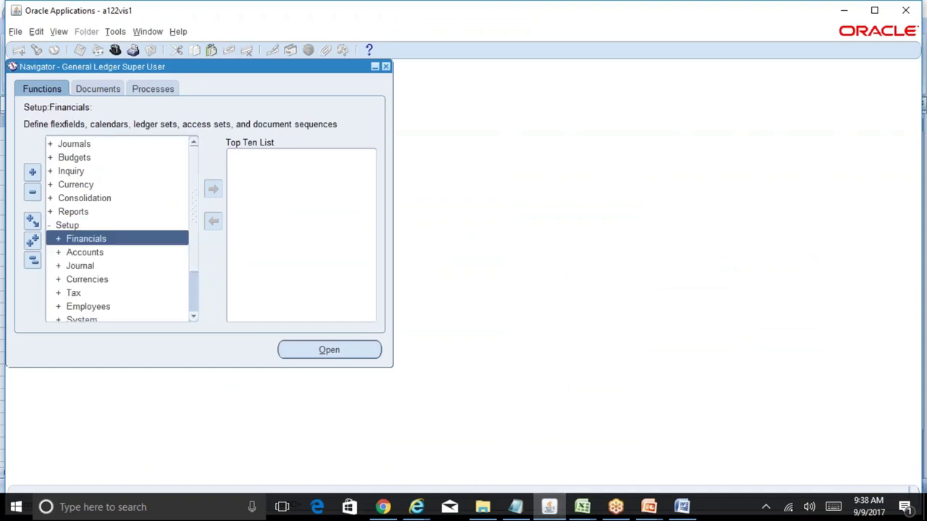
double_click(109, 239)
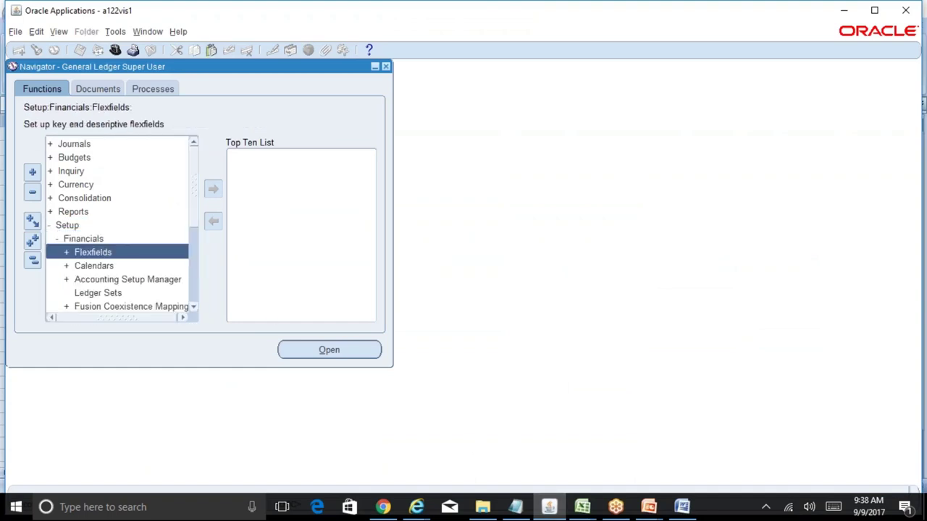
double_click(120, 253)
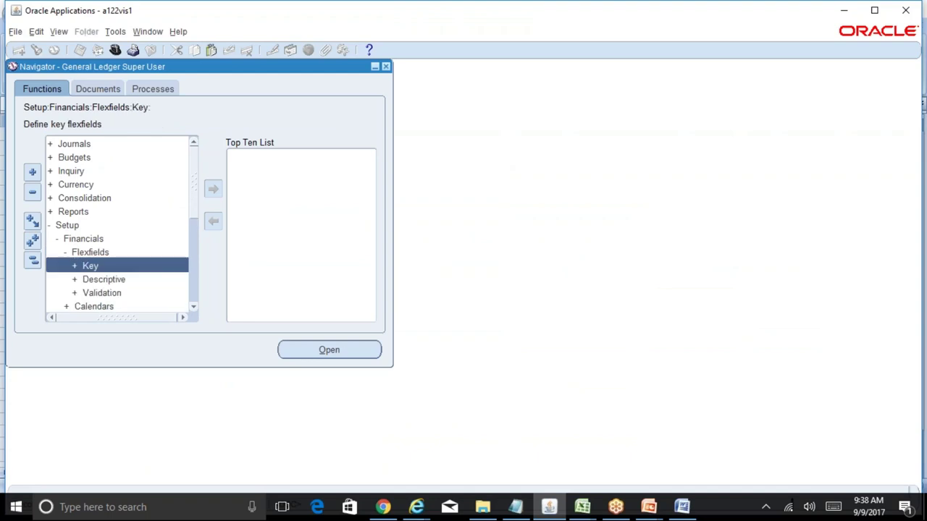
double_click(124, 294)
double_click(160, 308)
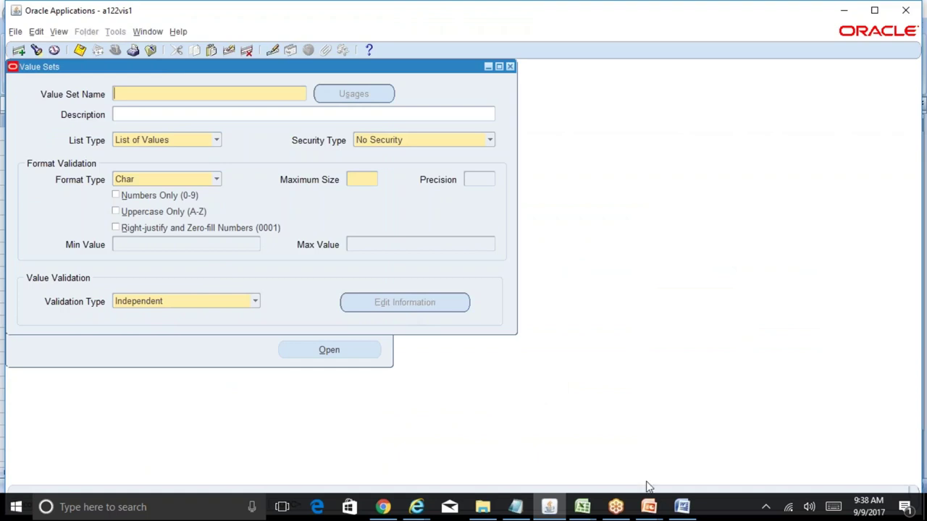
- Copy Rel_GL_Company from cell B8 of the BR100_Financials_GL sheet and go back to Oracle
mouse_move(594, 512)
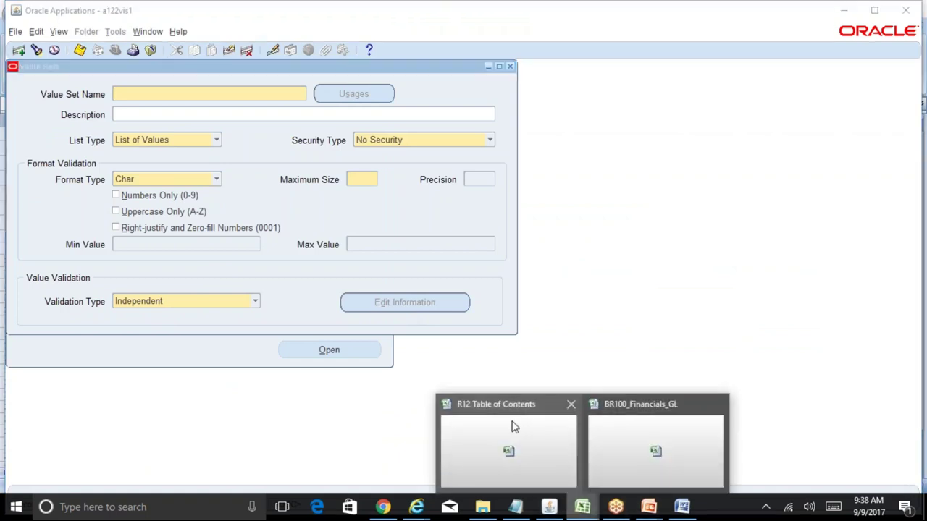
left_click(658, 449)
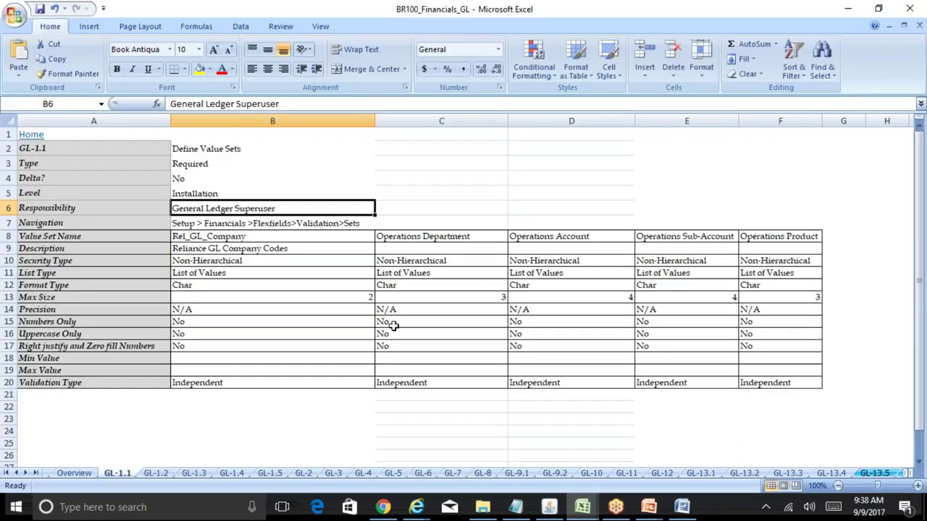
left_click(239, 224)
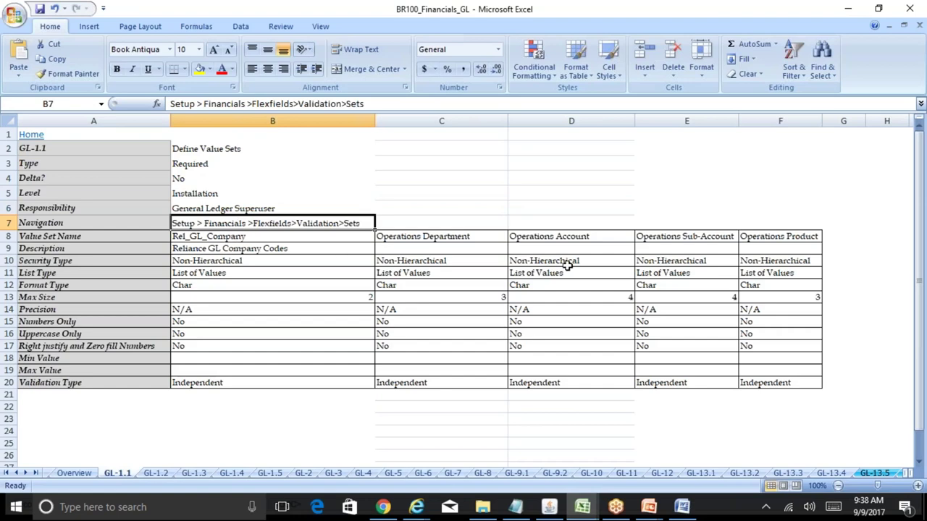
left_click(836, 236)
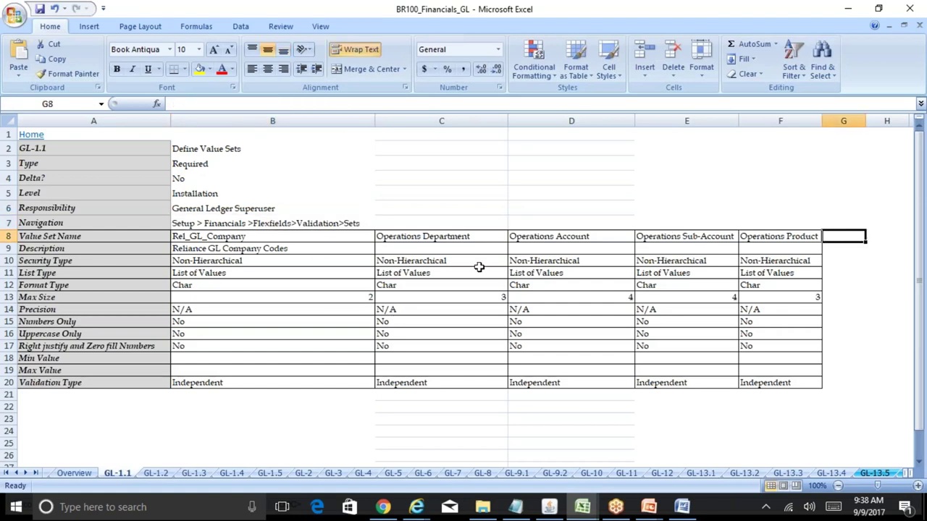
left_click(344, 236)
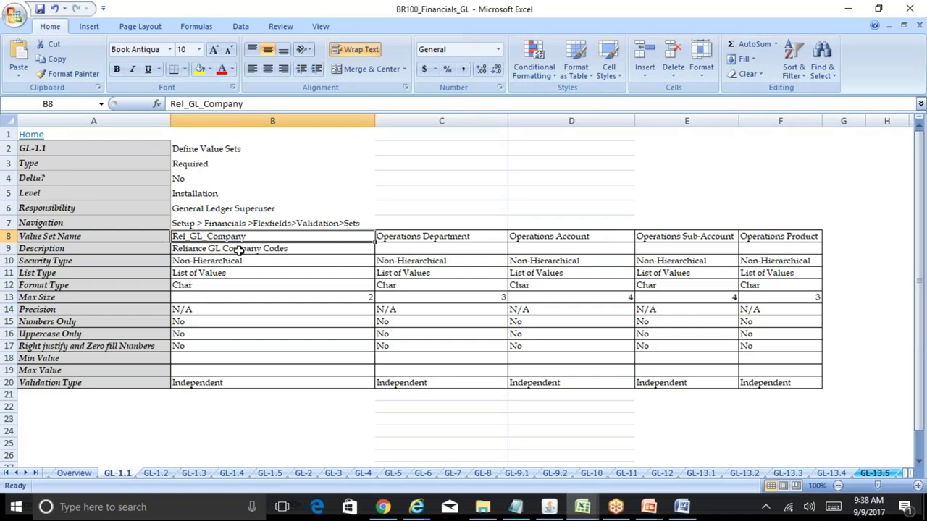
left_click_drag(268, 105, 171, 104)
key("ctrl+c")
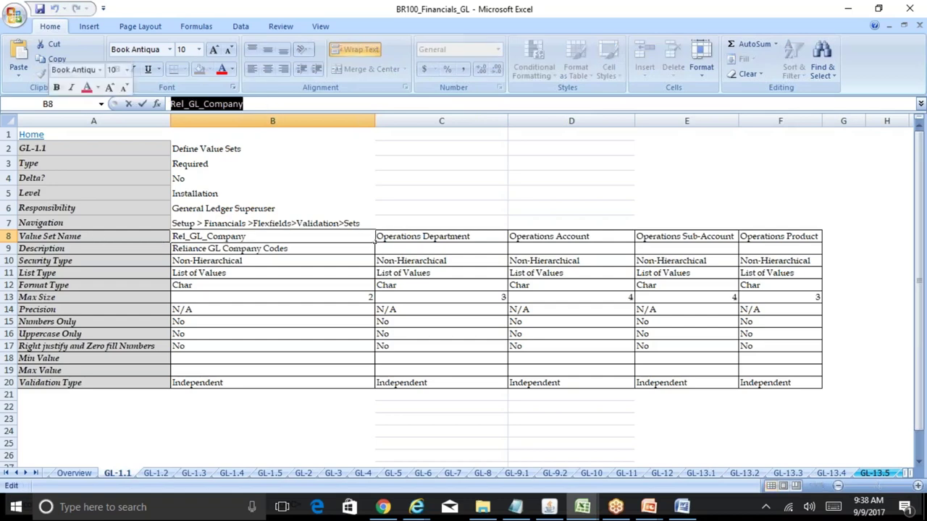
left_click(549, 507)
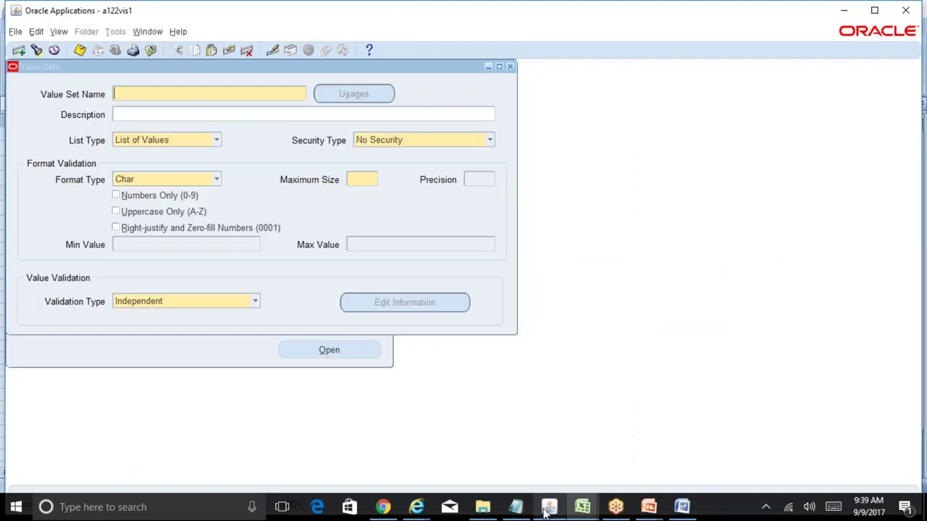
- Paste Rel_GL_Company as the Value Set Name, temporarily filling the description too
key("ctrl+v")
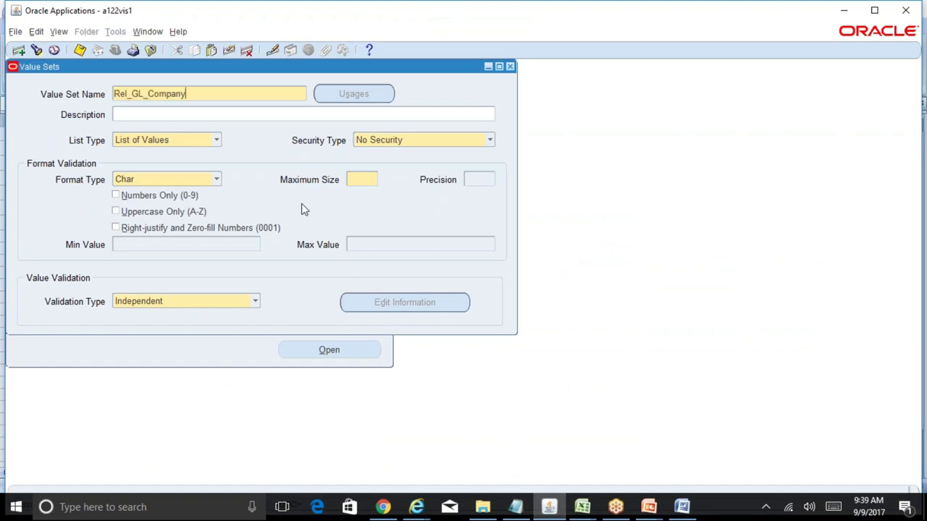
key("Tab")
key("ctrl+v")
key("Tab")
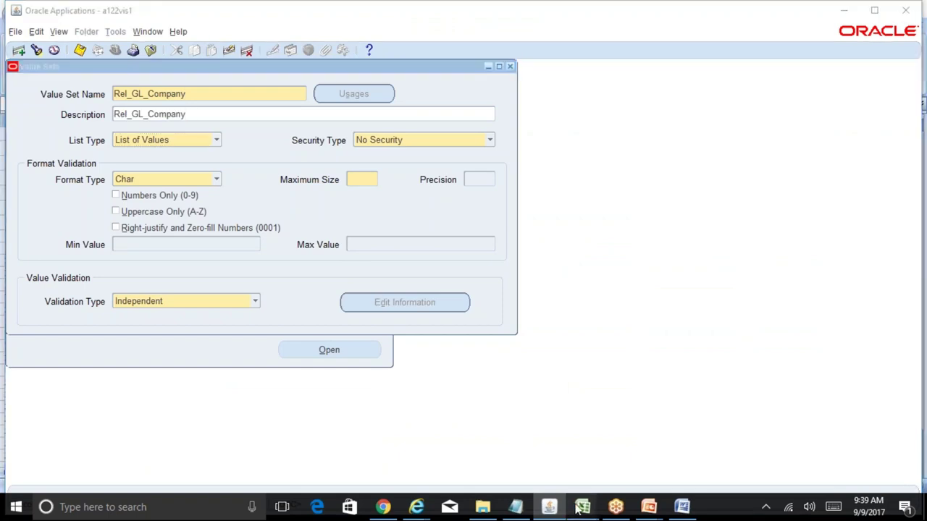
- Replace the description with Reliance GL Company Codes copied from cell B9
mouse_move(583, 507)
left_click(616, 465)
left_click(253, 249)
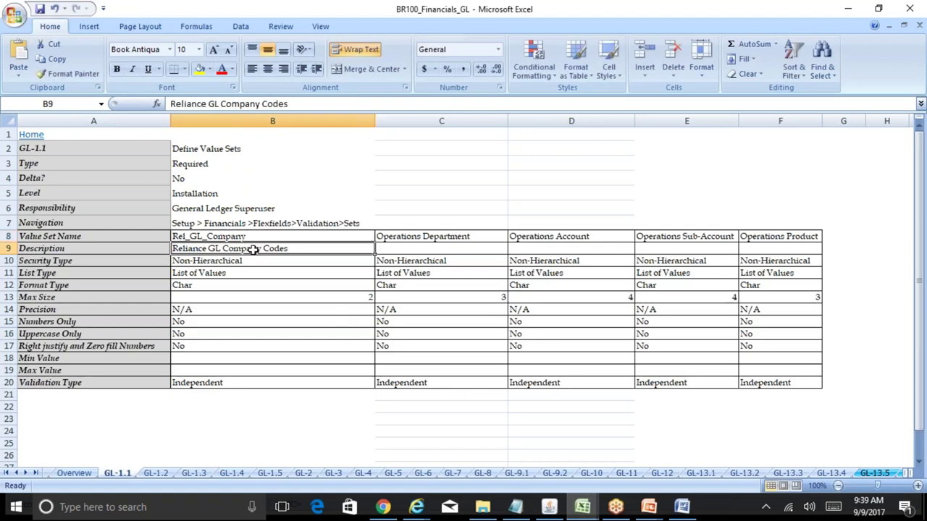
left_click(303, 105)
left_click_drag(303, 105, 171, 105)
key("ctrl+c")
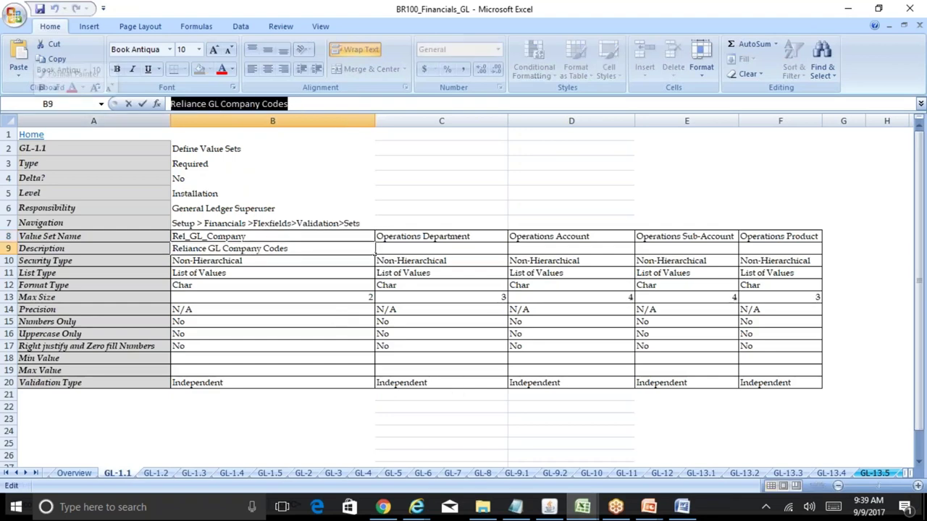
left_click(548, 507)
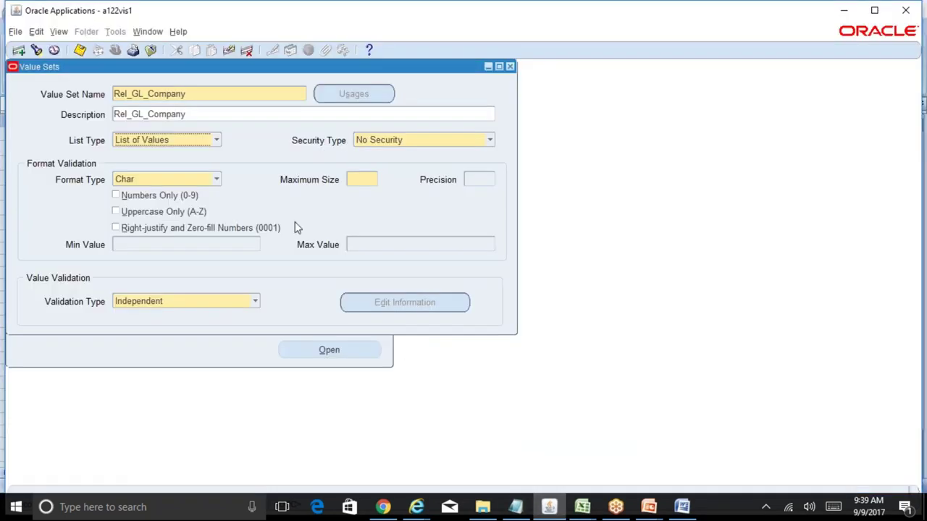
left_click(200, 119)
key("shift+Home")
key("ctrl+v")
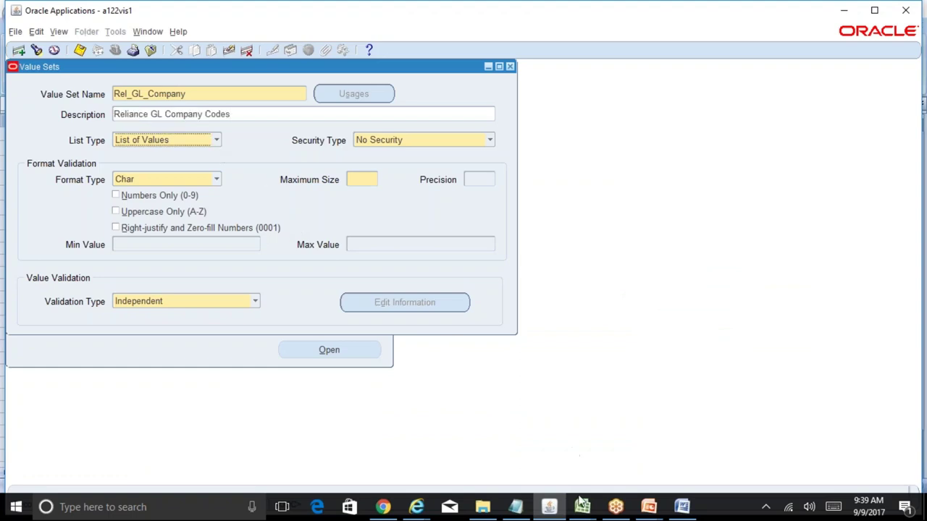
- Check the list type in cell B11 and view the List Type choices in the form
left_click(582, 506)
left_click(656, 449)
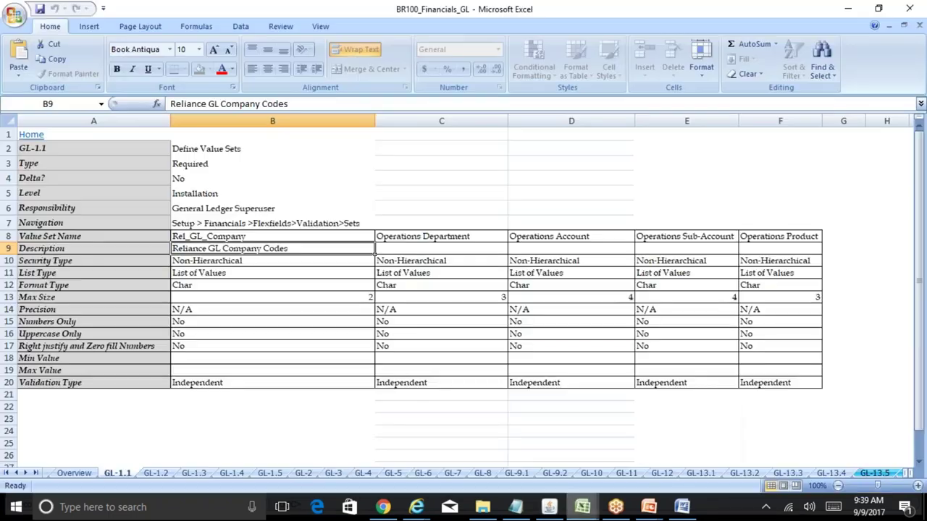
left_click(232, 273)
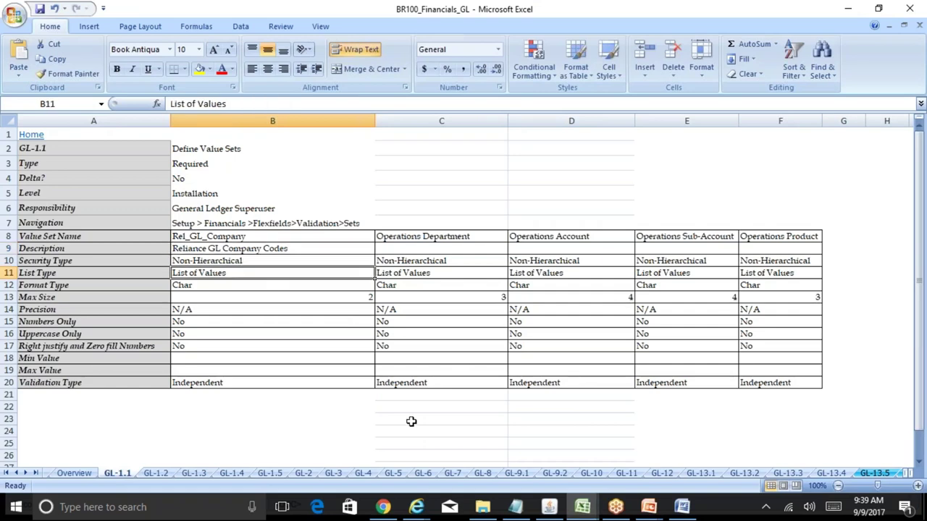
left_click(549, 507)
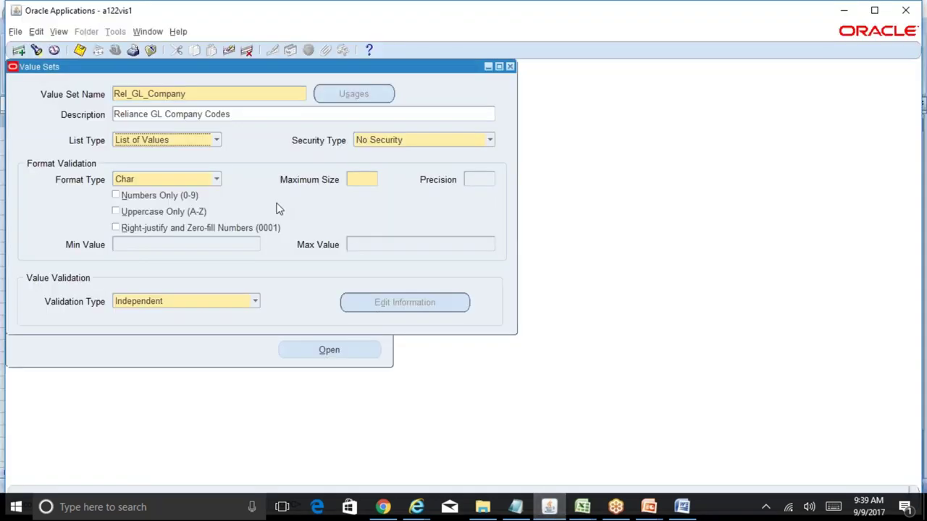
left_click(217, 141)
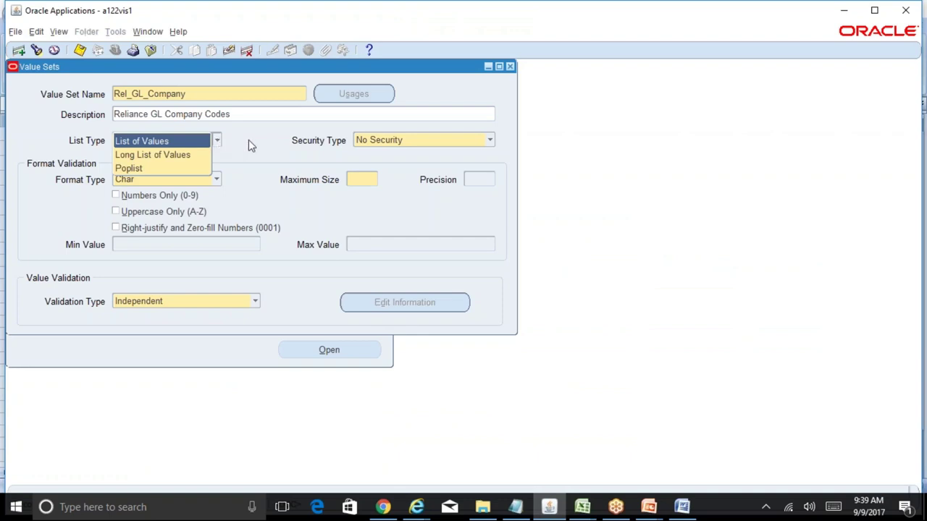
- Keep List of Values as the list type and set security type to Non-Hierarchical Security
left_click(249, 140)
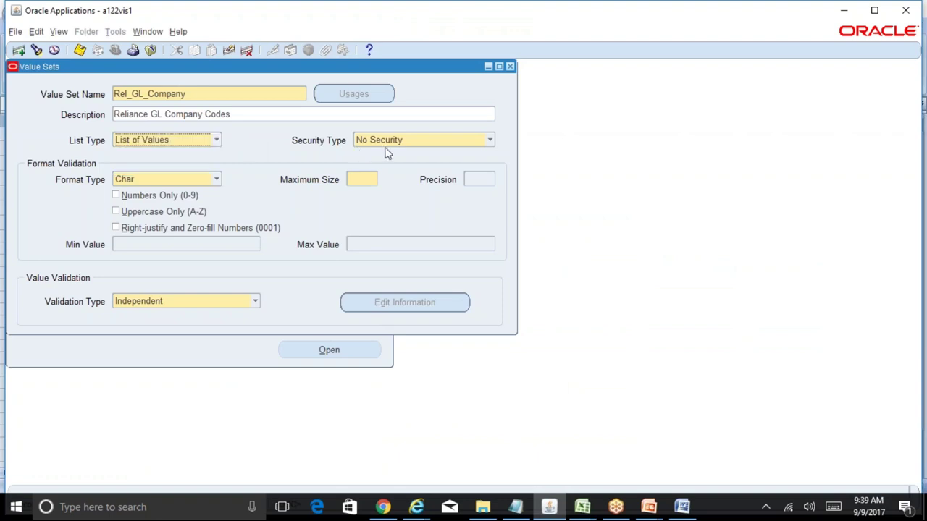
left_click(407, 143)
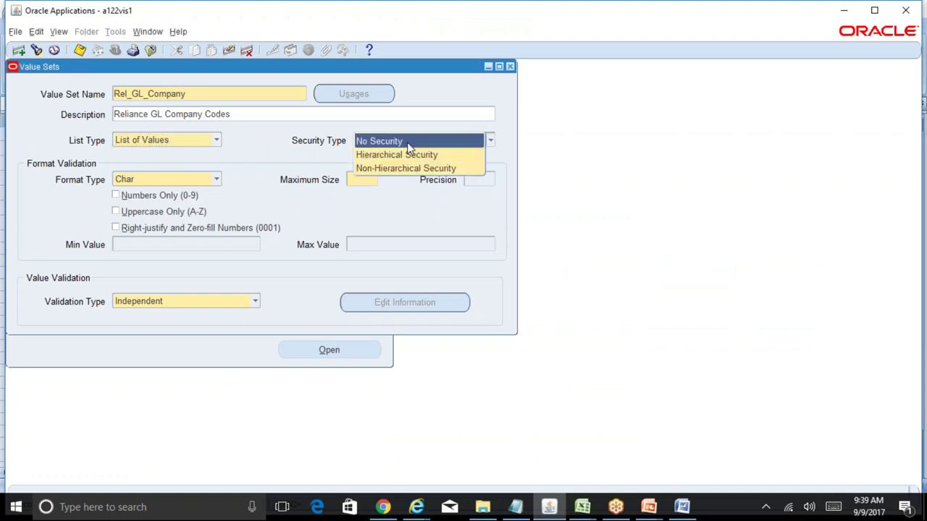
left_click(420, 169)
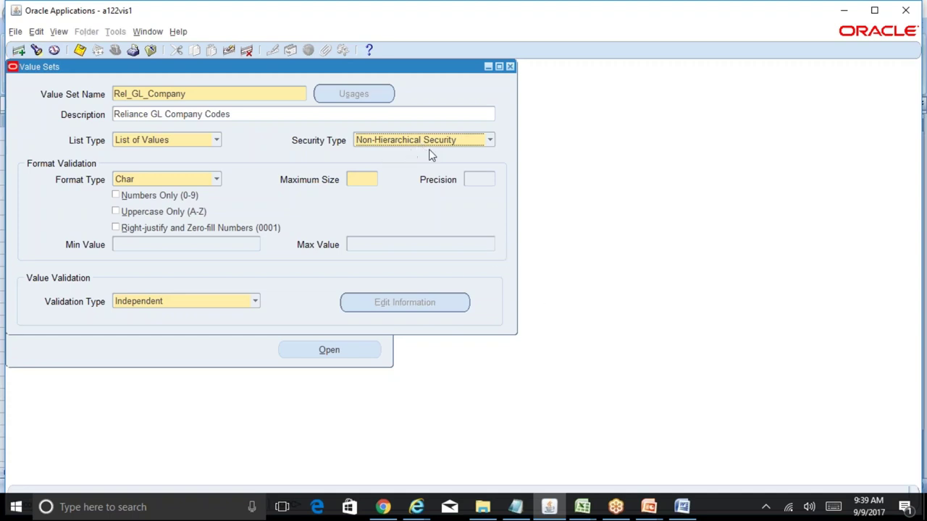
- Check the planned security and format types in the BR100 sheet, then bring up the format type choices
left_click(588, 507)
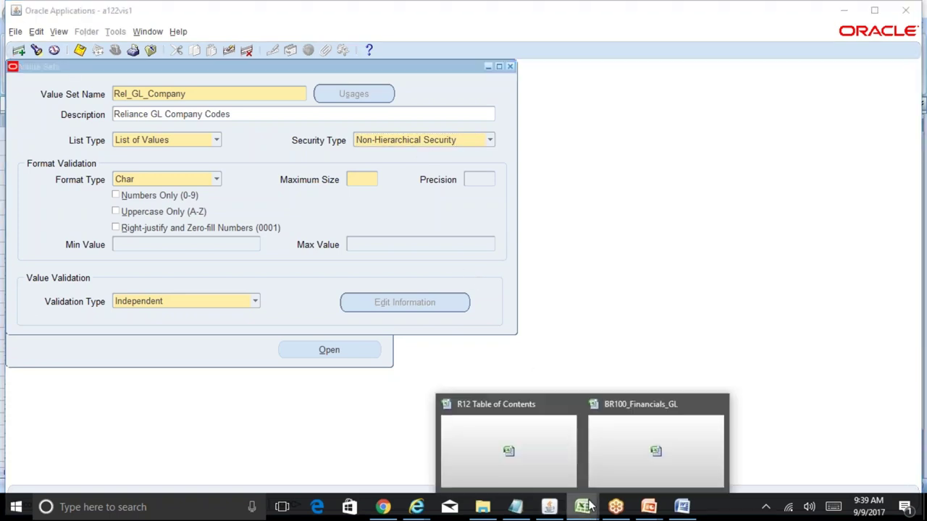
left_click(618, 469)
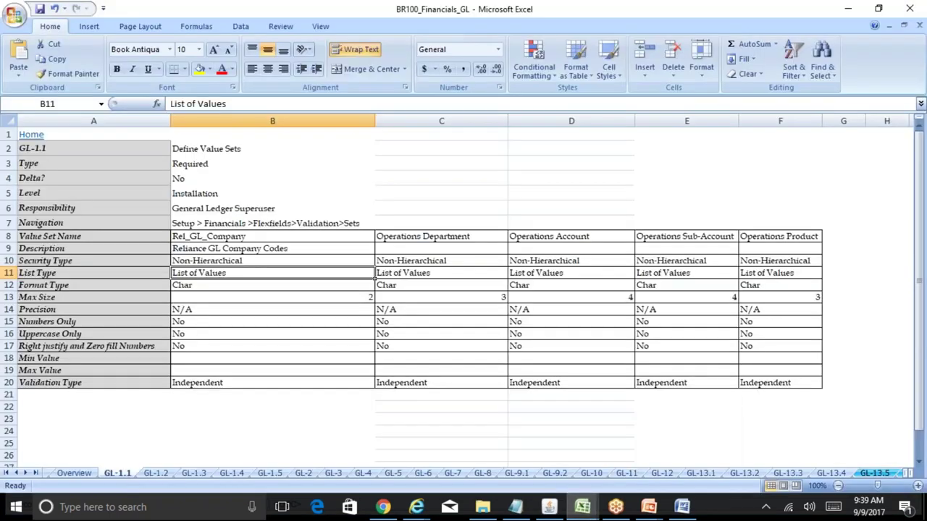
left_click(236, 261)
left_click(204, 284)
left_click(559, 512)
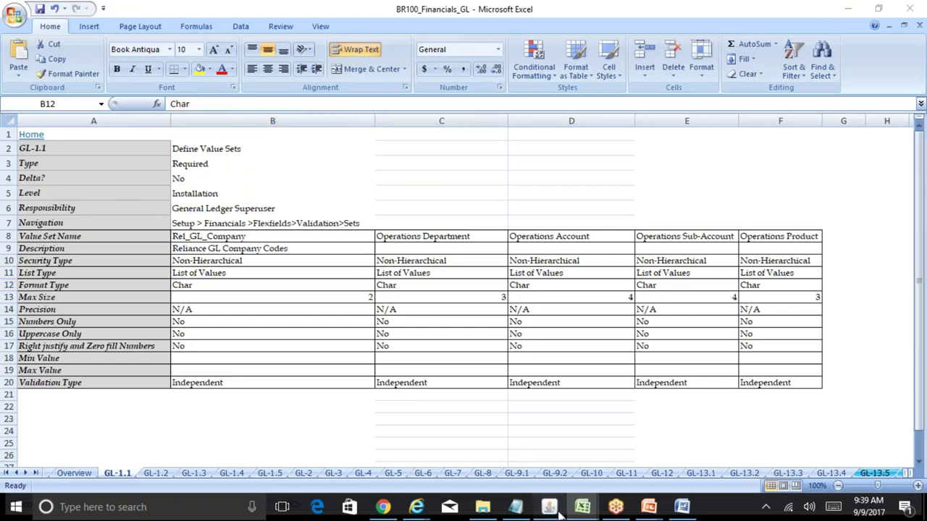
left_click(218, 181)
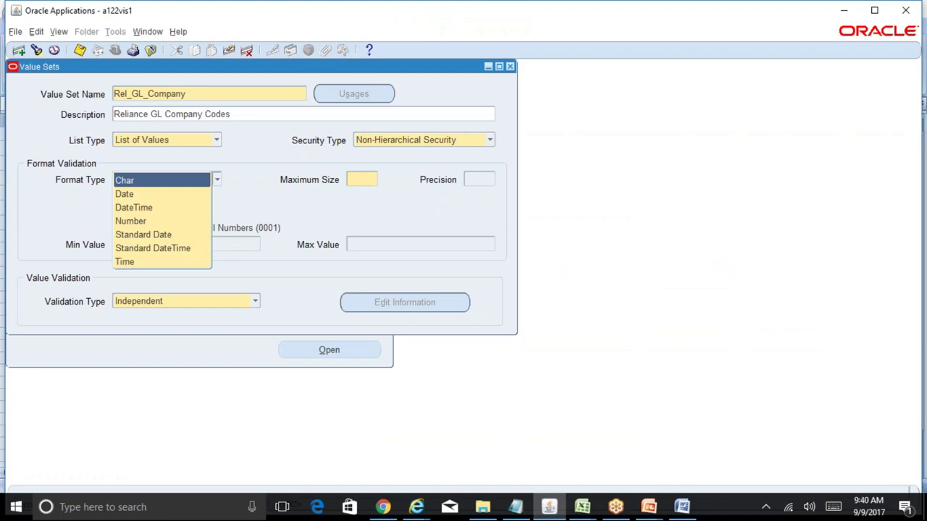
- Keep Char format, set maximum size 2, and save the Rel_GL_Company value set
left_click(244, 192)
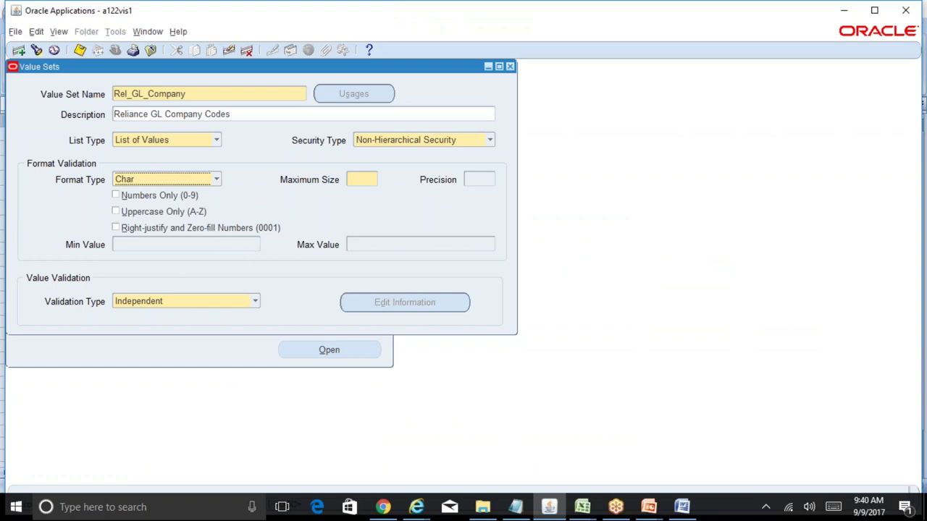
left_click(364, 181)
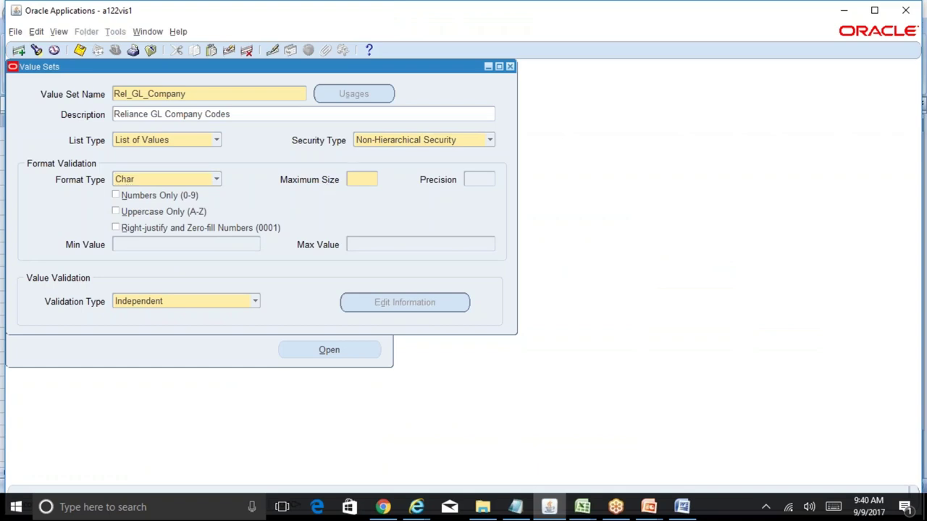
type("2")
left_click(582, 507)
left_click(635, 464)
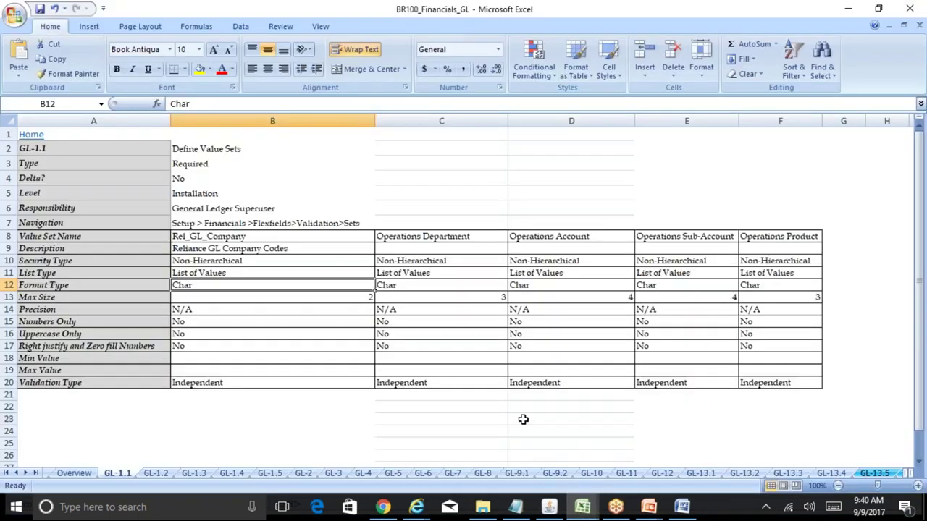
left_click(549, 507)
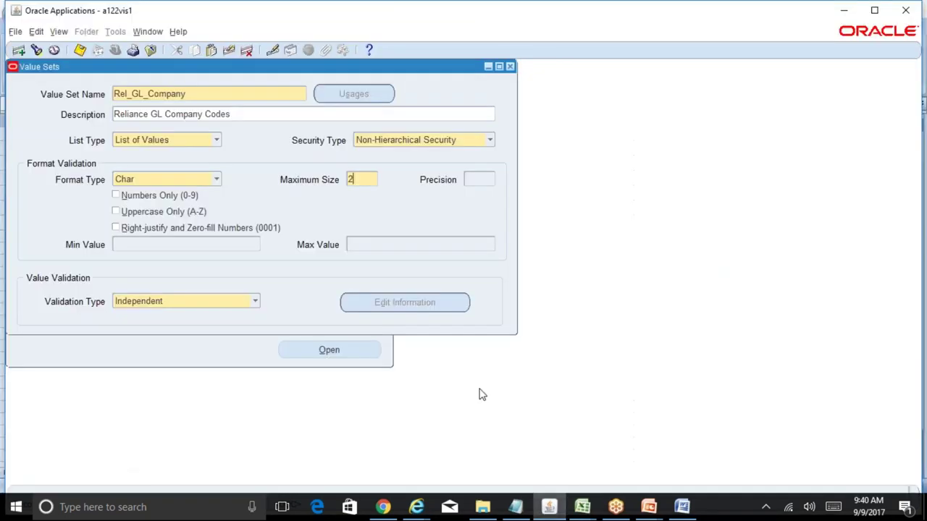
key("ctrl+s")
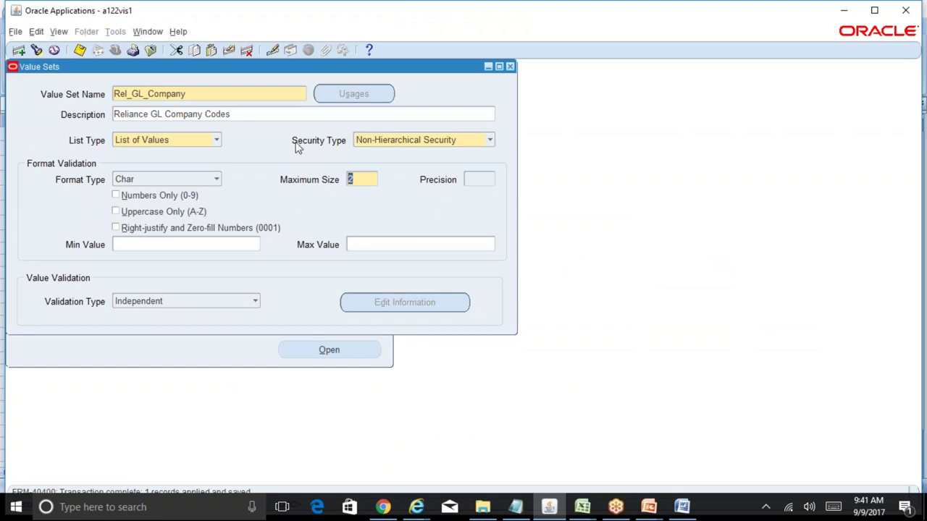
left_click(207, 94)
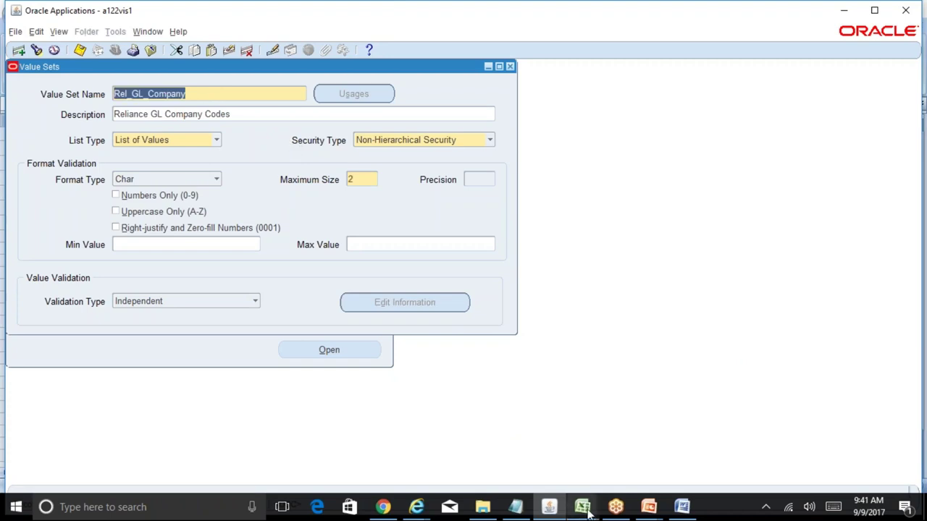
- Look over the Rel_GL_Company definition, then review the Account through Intercompany segments in the notes
mouse_move(583, 507)
left_click(613, 467)
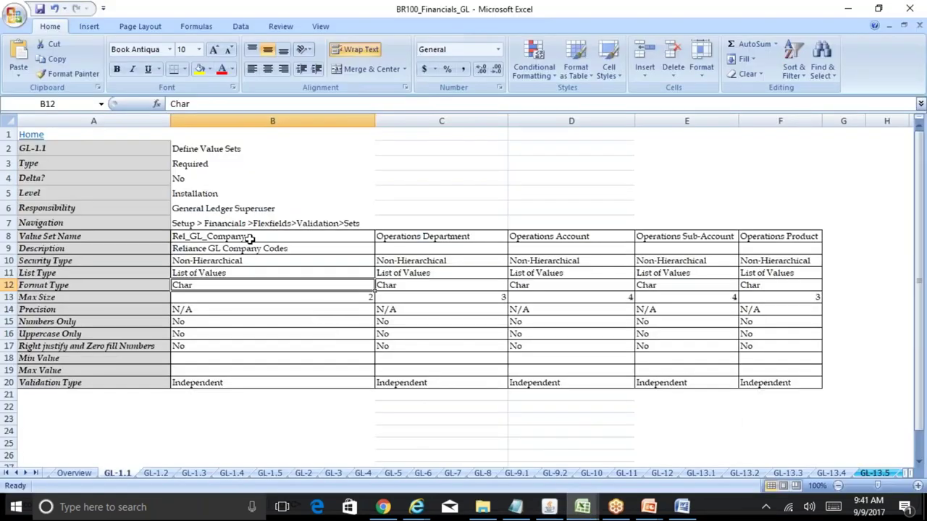
left_click_drag(248, 238, 275, 383)
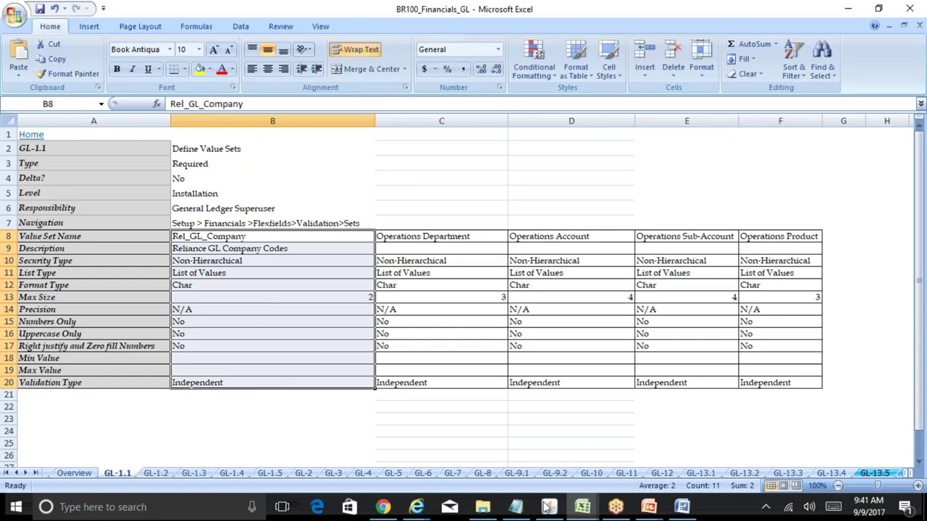
left_click(588, 510)
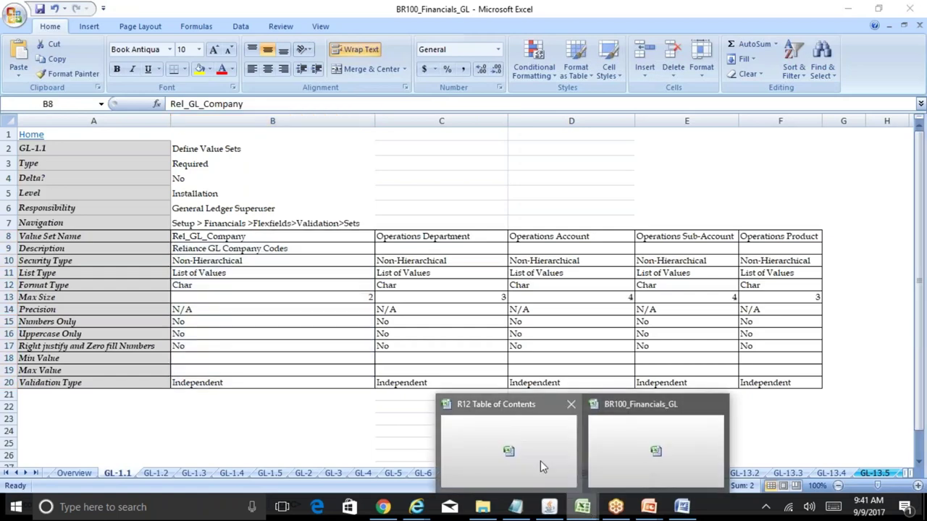
left_click(541, 461)
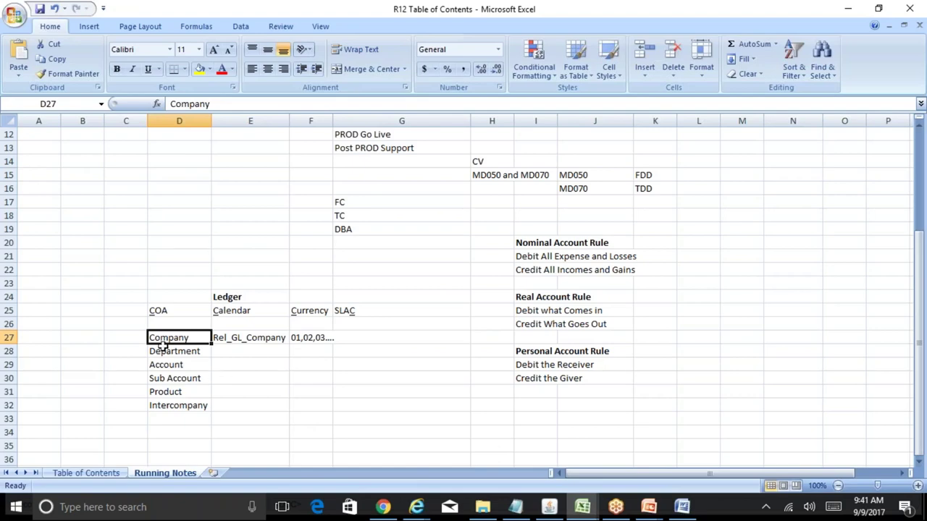
left_click(174, 365)
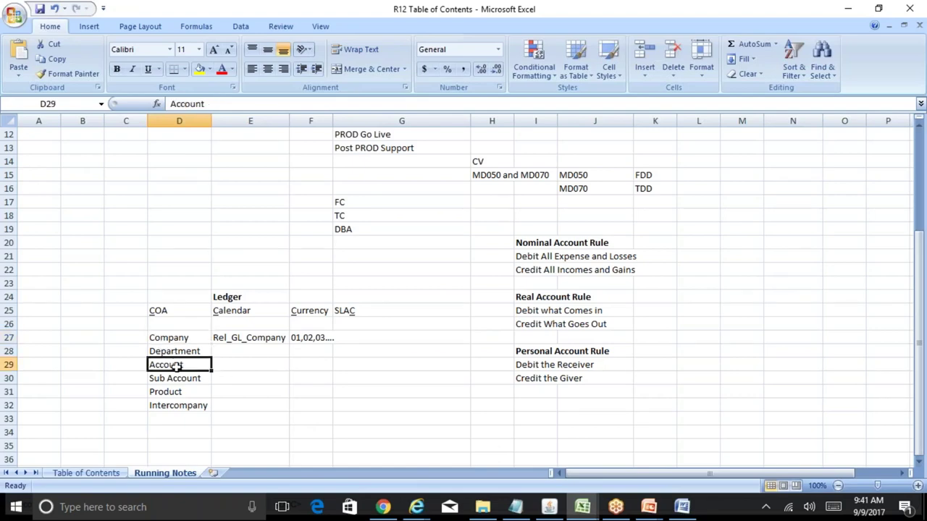
left_click(184, 378)
left_click(186, 391)
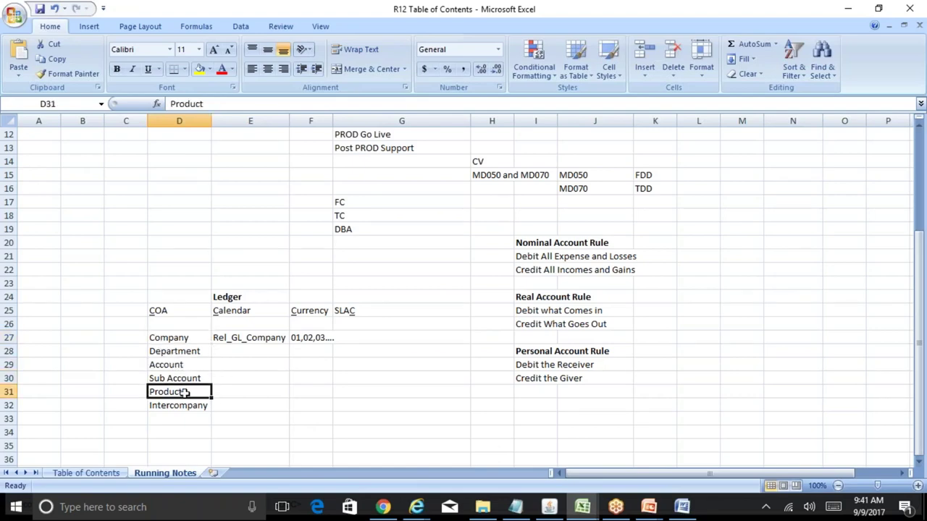
left_click(196, 406)
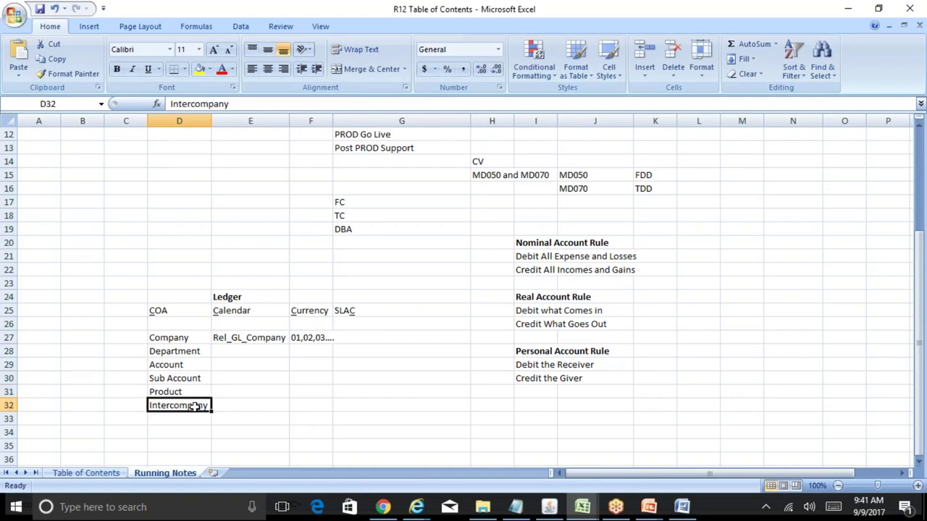
- Step through the value set cells for Department through Intercompany, then return to BR100_Financials_GL
left_click(236, 354)
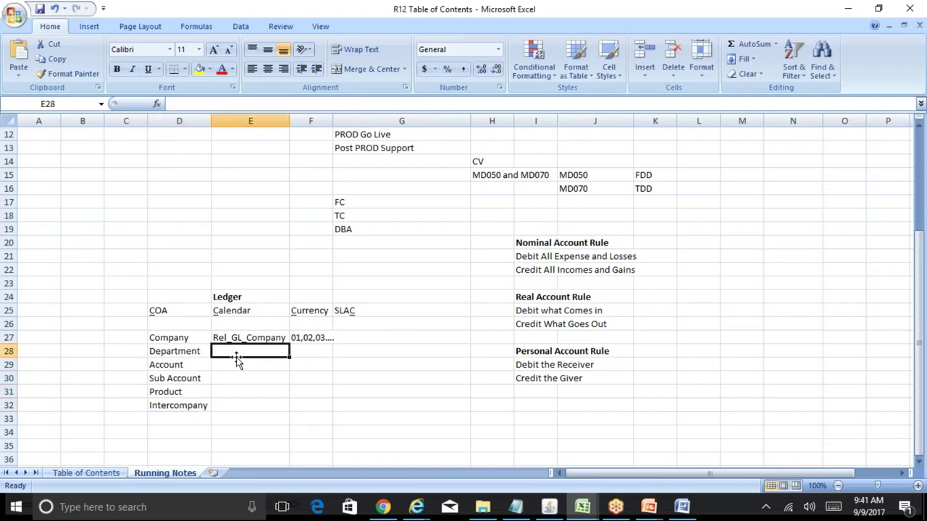
left_click(240, 364)
left_click(246, 381)
left_click(248, 391)
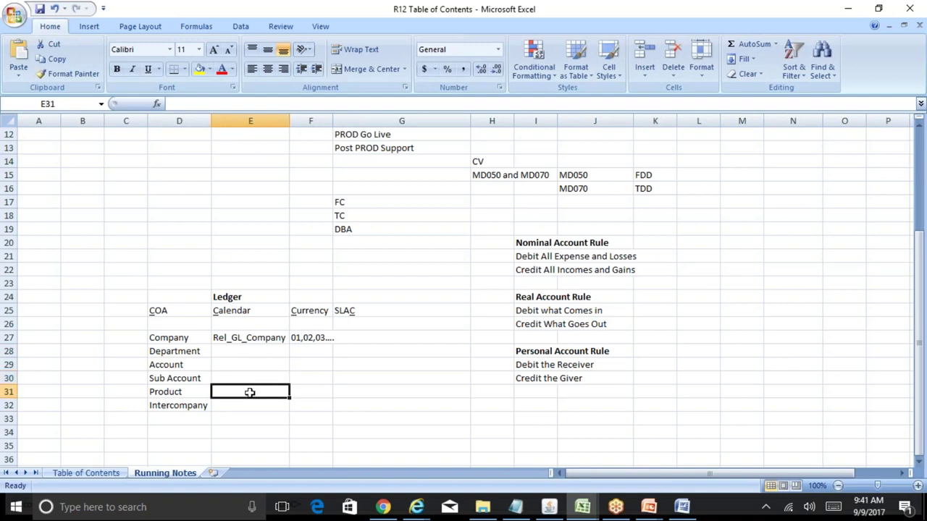
left_click(258, 410)
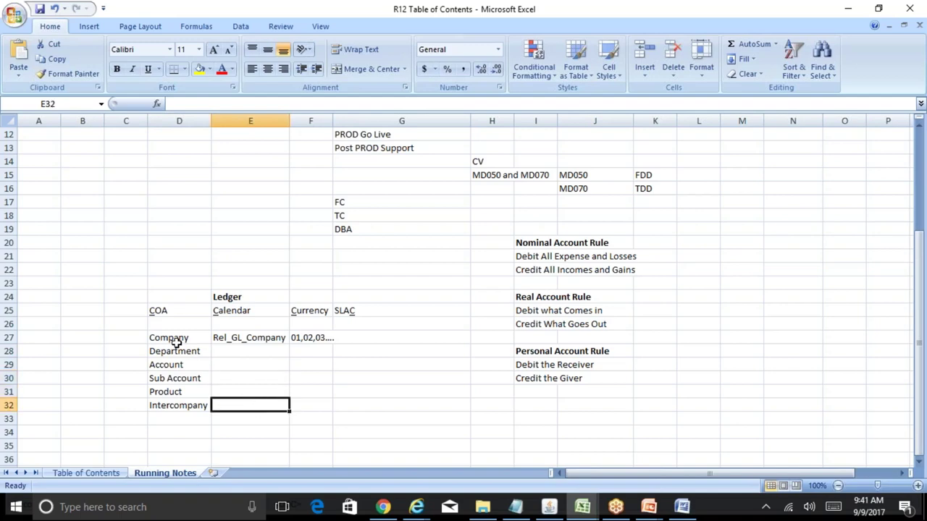
left_click_drag(177, 352, 190, 389)
left_click(255, 352)
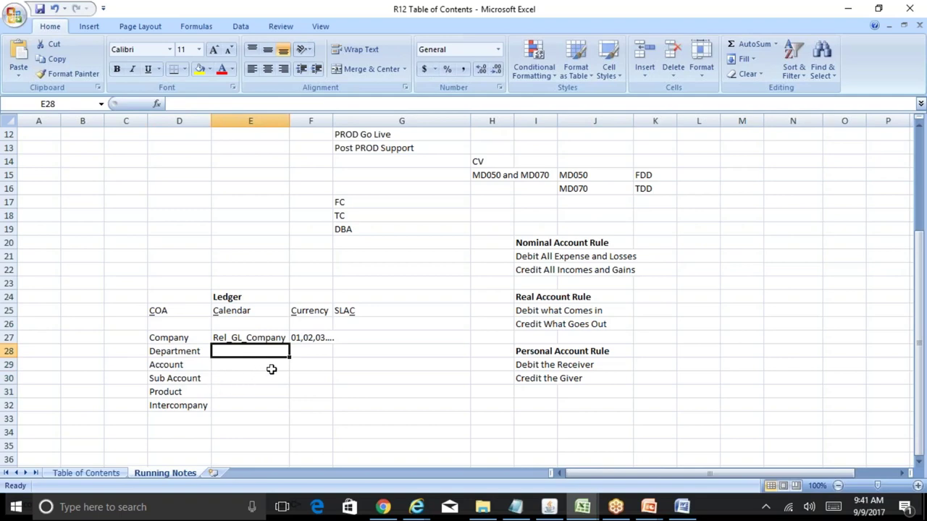
left_click(177, 365)
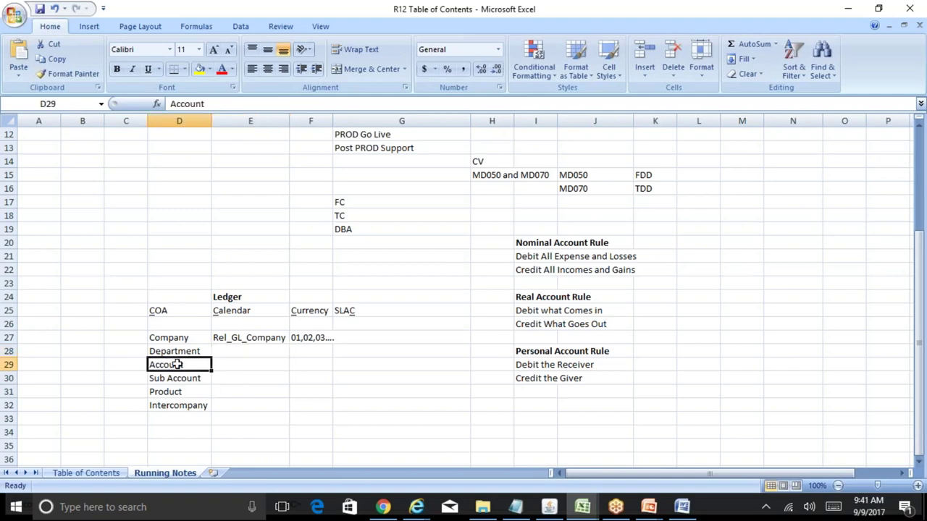
left_click(242, 366)
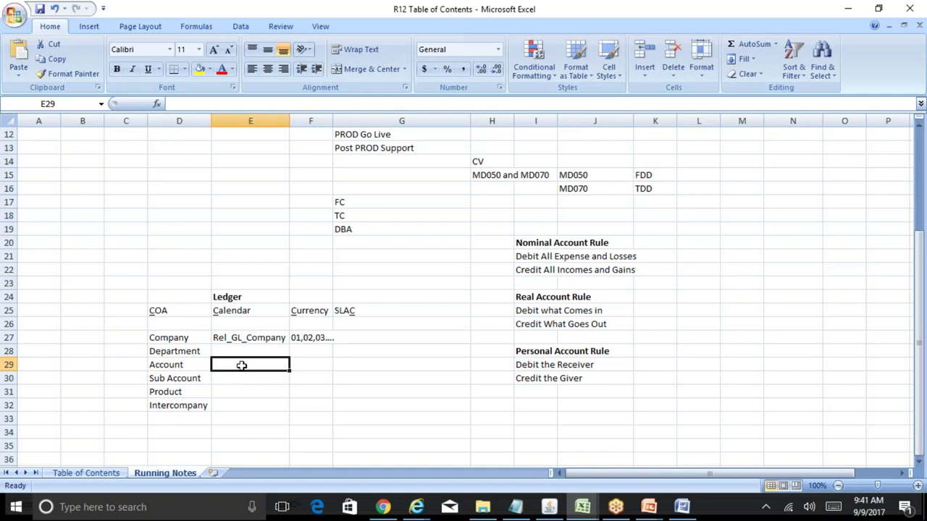
key("Up")
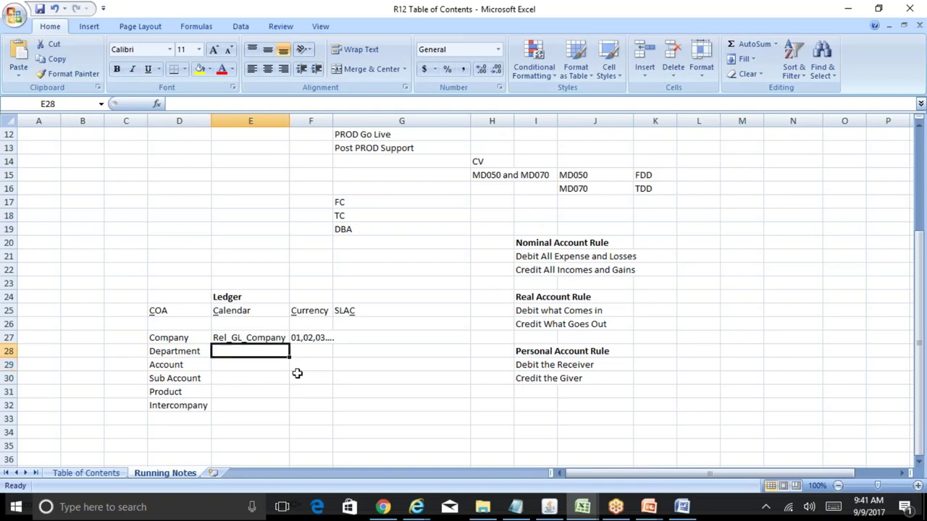
left_click(551, 507)
left_click(550, 507)
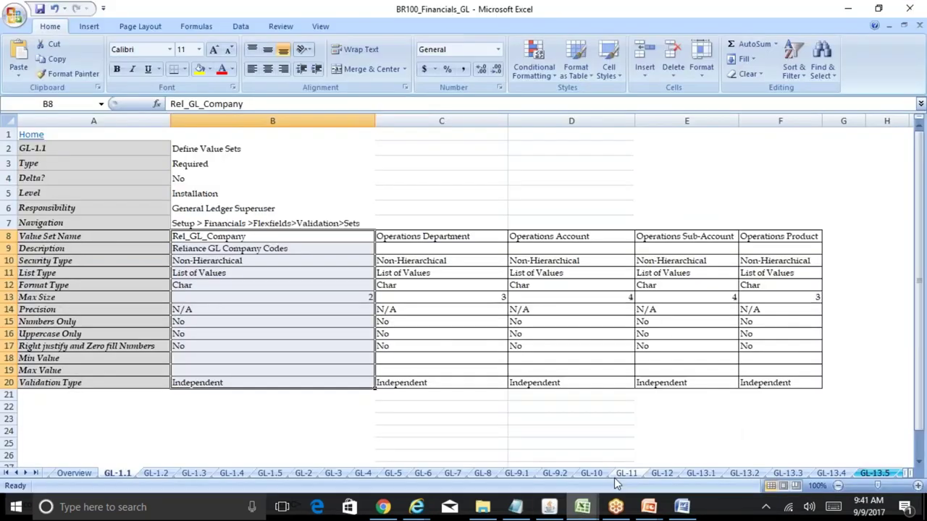
- Copy the Operations Department name from the sheet and query it in the Value Sets form
left_click(424, 237)
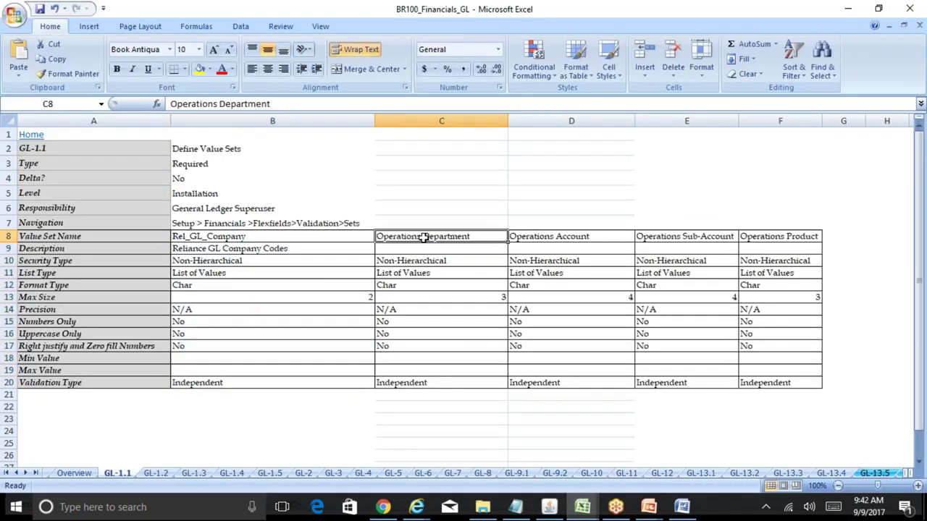
left_click_drag(171, 104, 269, 103)
key("ctrl+c")
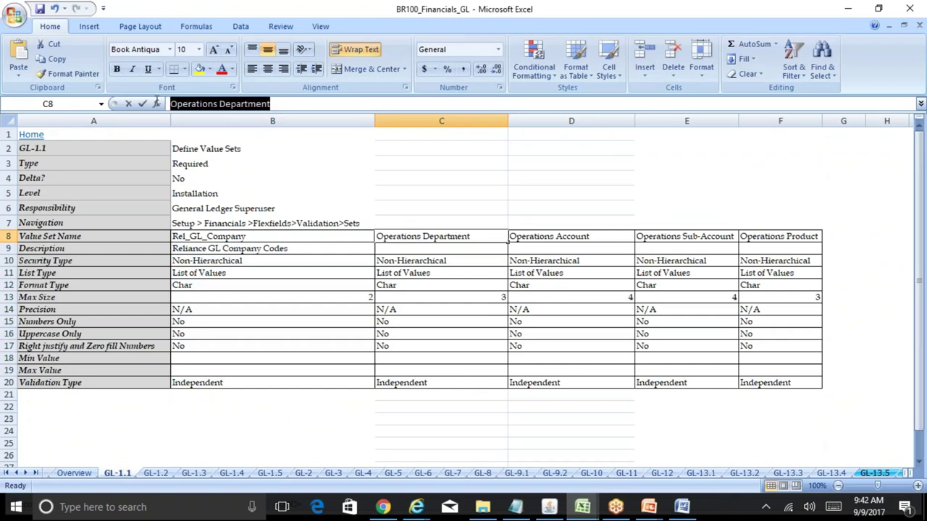
left_click(551, 507)
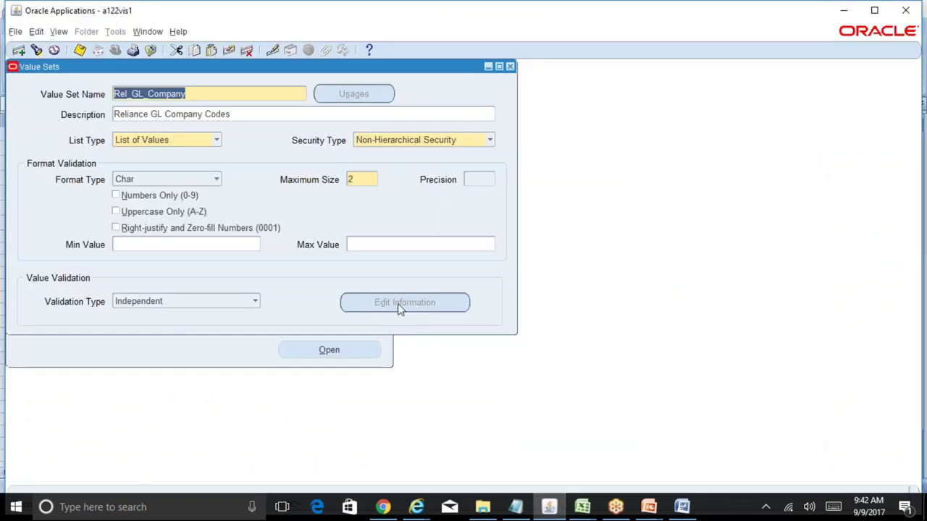
key("F11")
key("ctrl+v")
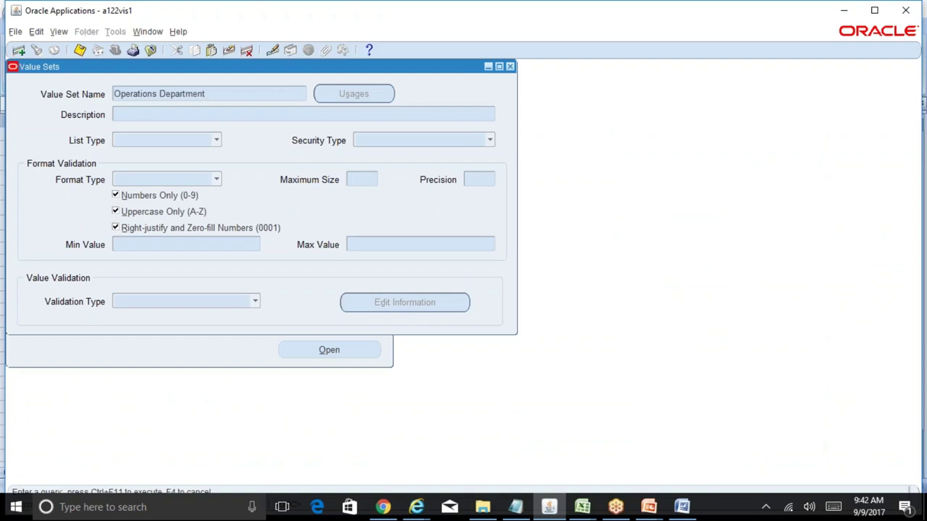
key("ctrl+F11")
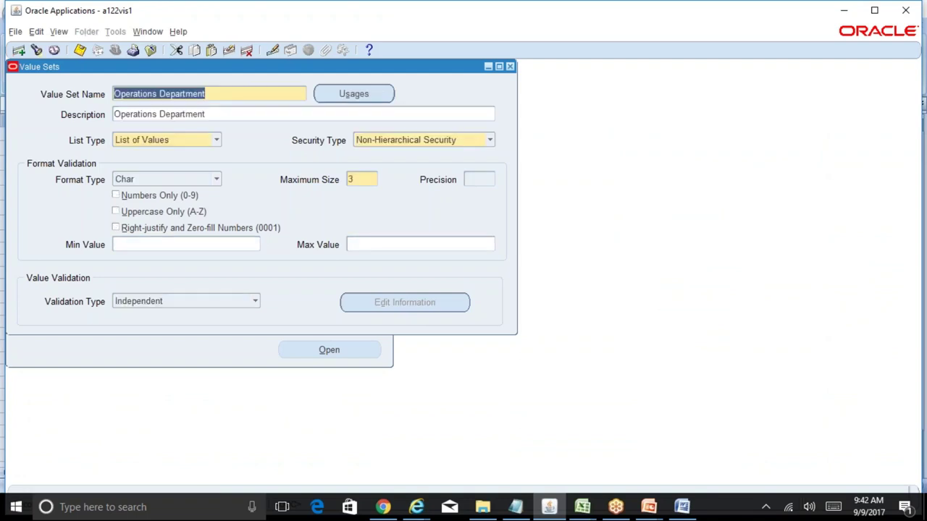
- Copy the Operations Account name from the sheet and query it in the Value Sets form
mouse_move(586, 507)
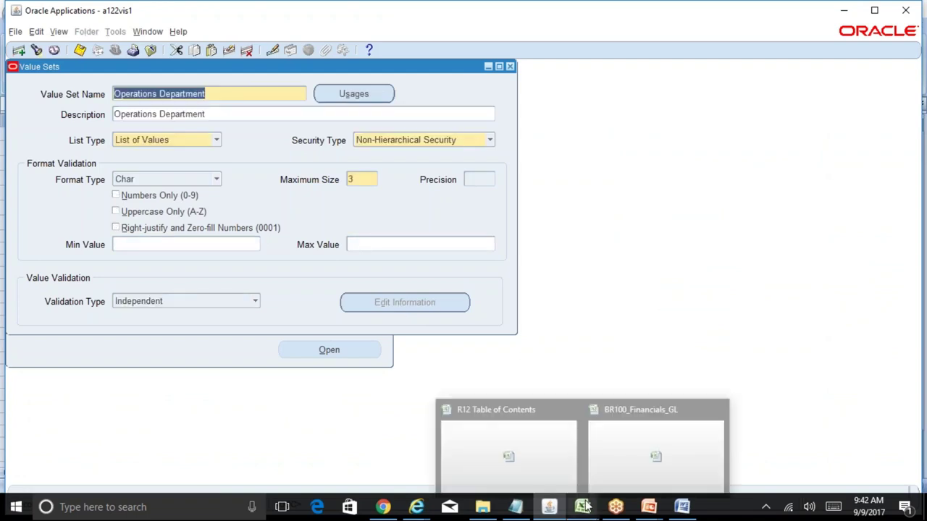
left_click(654, 444)
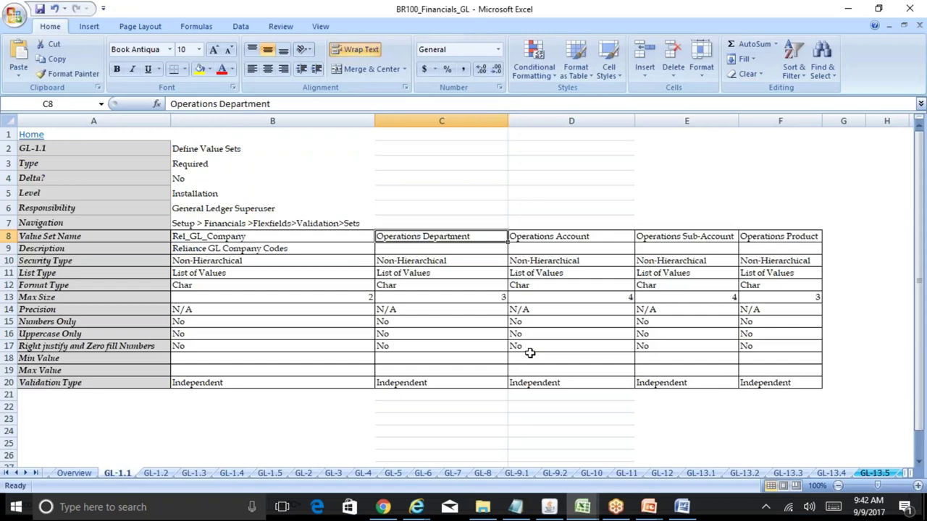
left_click(543, 237)
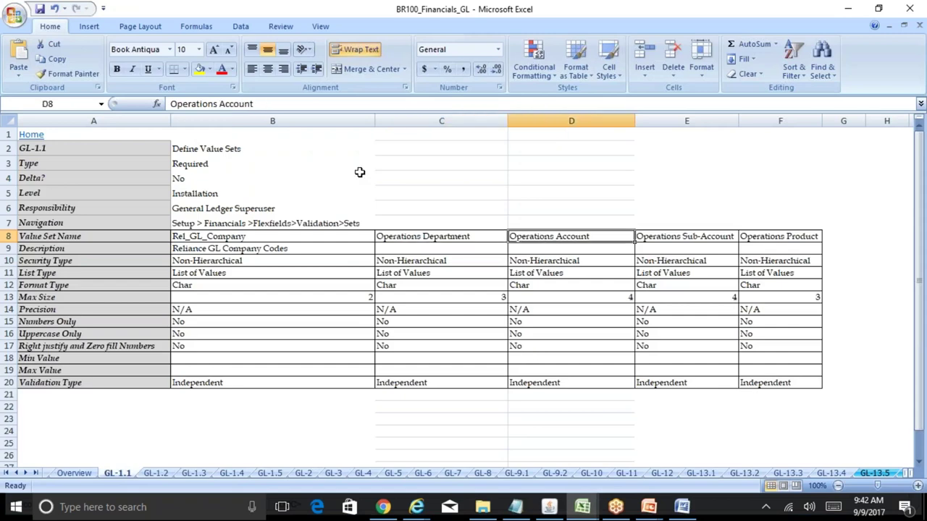
left_click_drag(265, 105, 170, 105)
key("ctrl+c")
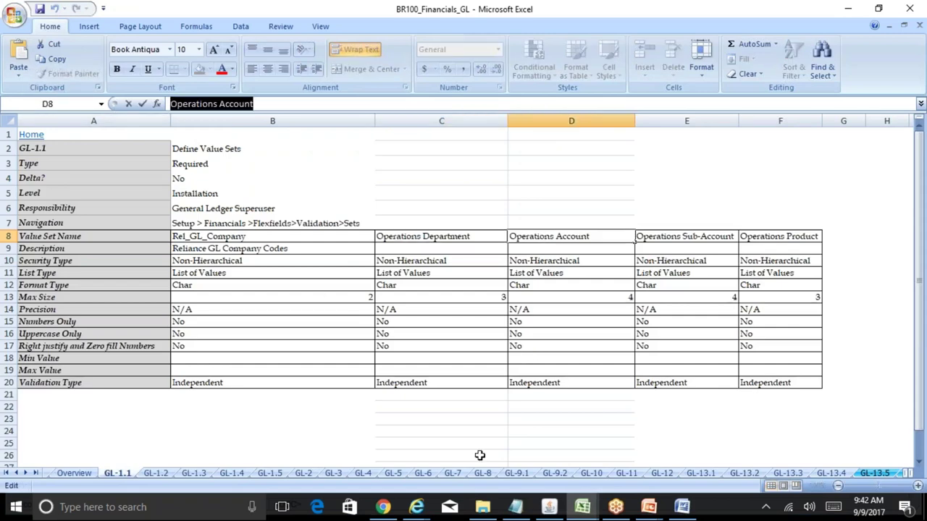
left_click(549, 507)
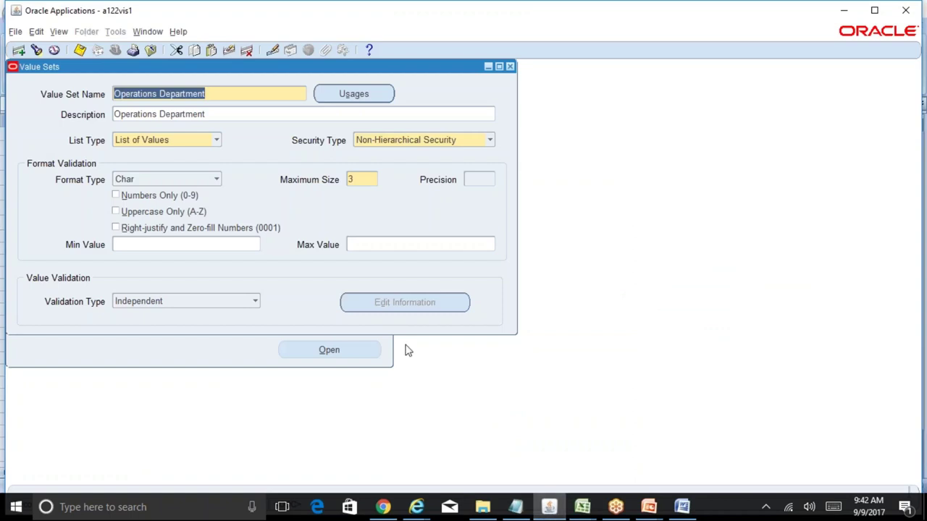
key("F11")
key("ctrl+v")
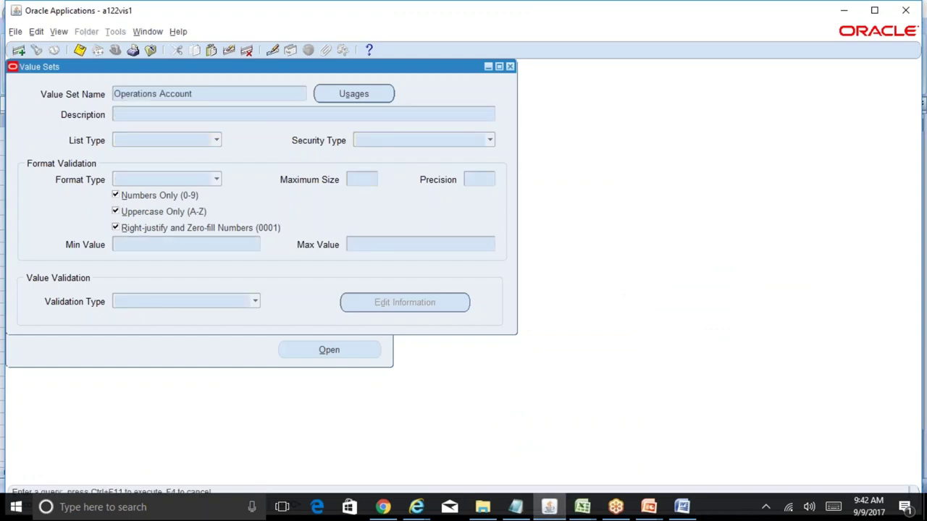
key("ctrl+F11")
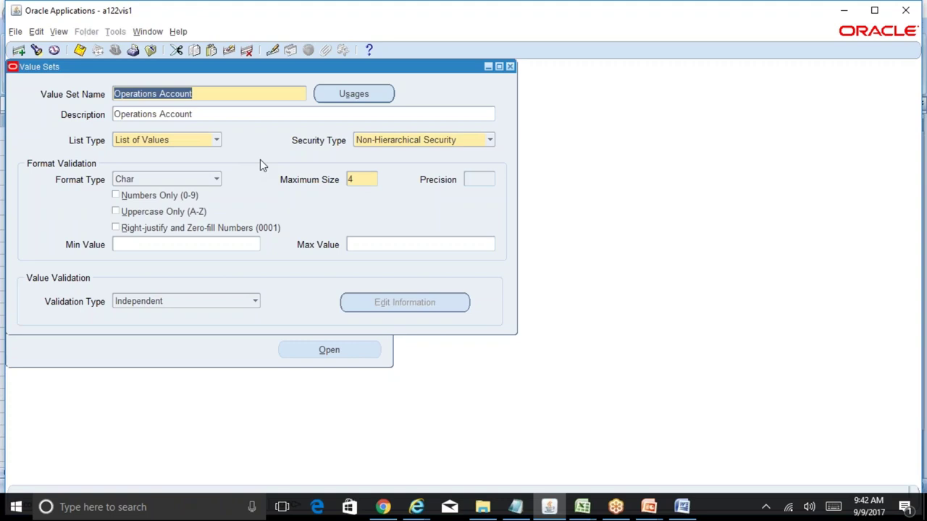
- Back in BR100_Financials_GL, check the Operations Sub-Account value set entry
left_click(582, 507)
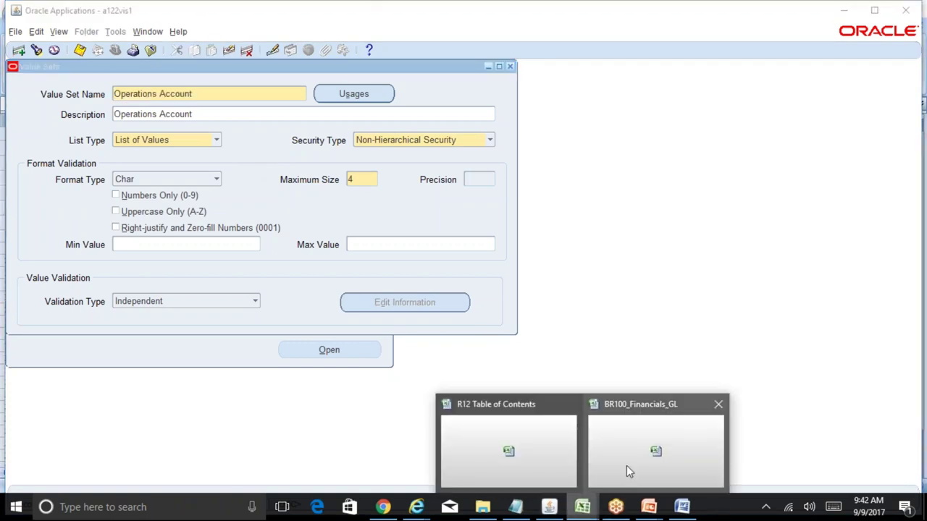
left_click(629, 471)
left_click(691, 237)
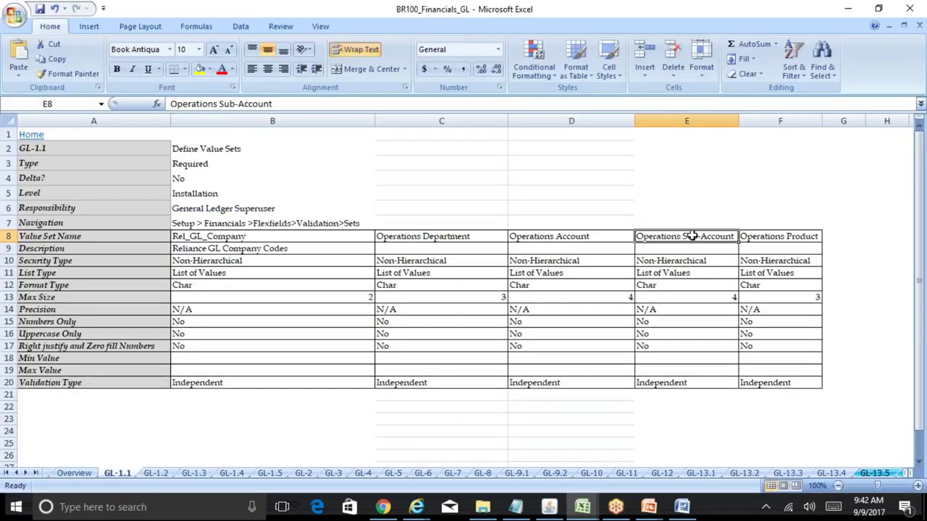
- Enter Operations Department, Operations Accounts, Operations SubAccount and Operations Product in the notes, autofitting column E
left_click(753, 238)
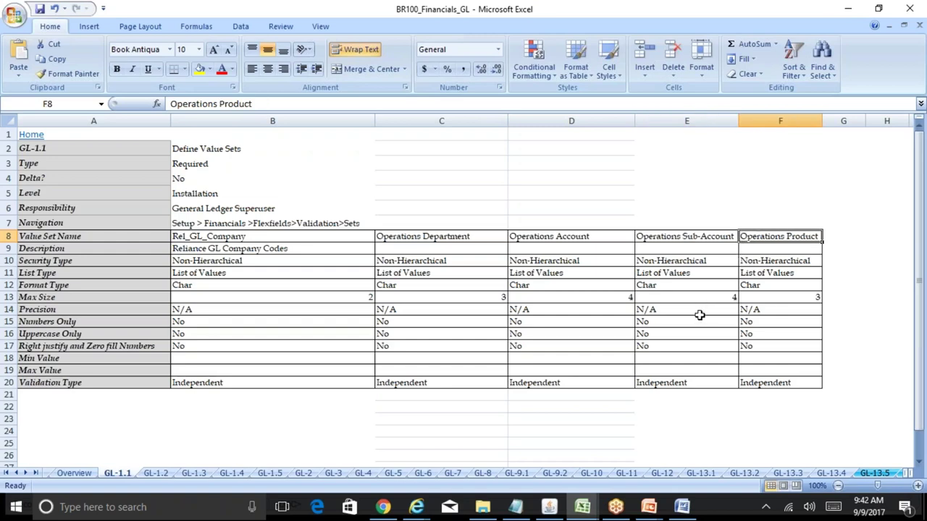
left_click(583, 507)
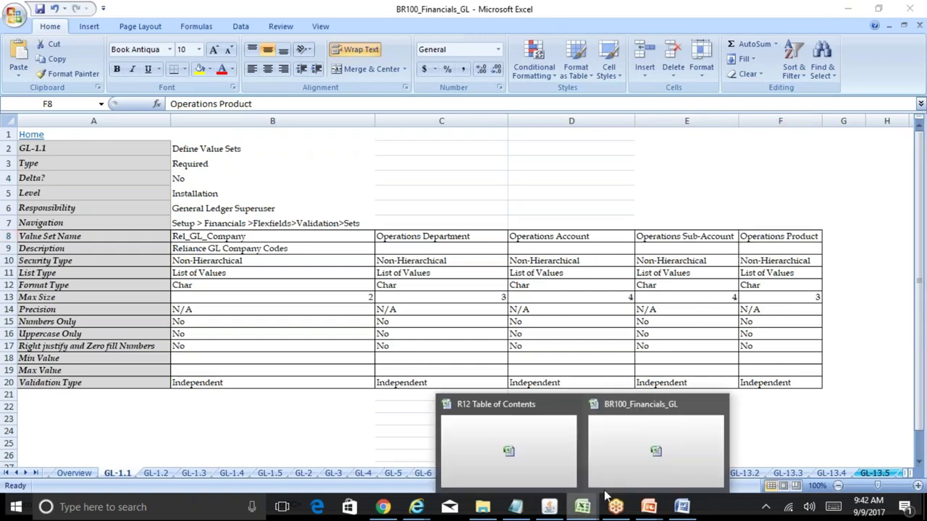
left_click(564, 461)
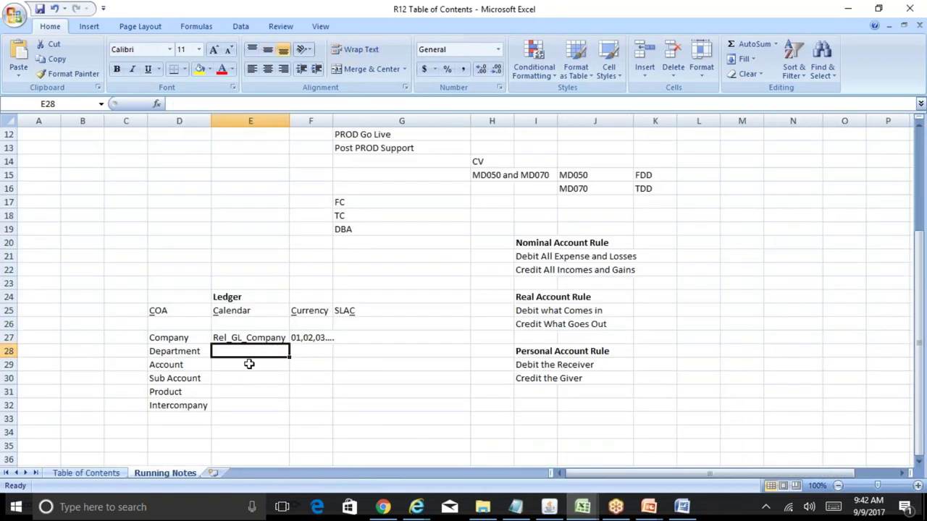
type("Operati")
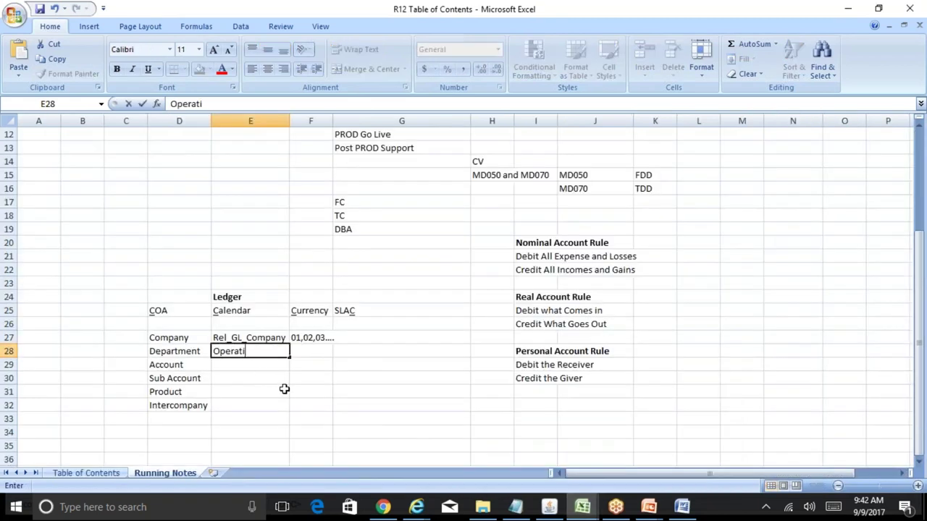
type("ons Department")
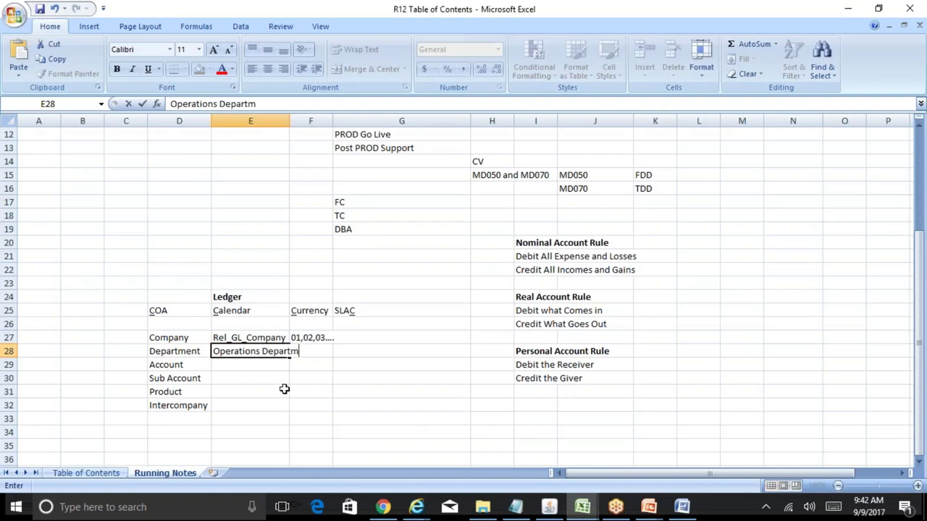
key("Return")
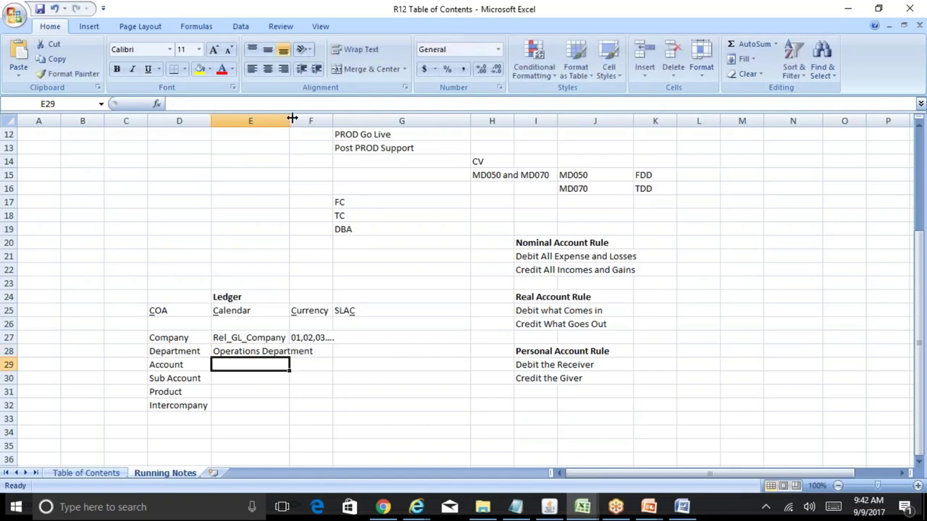
double_click(289, 120)
type("Operati")
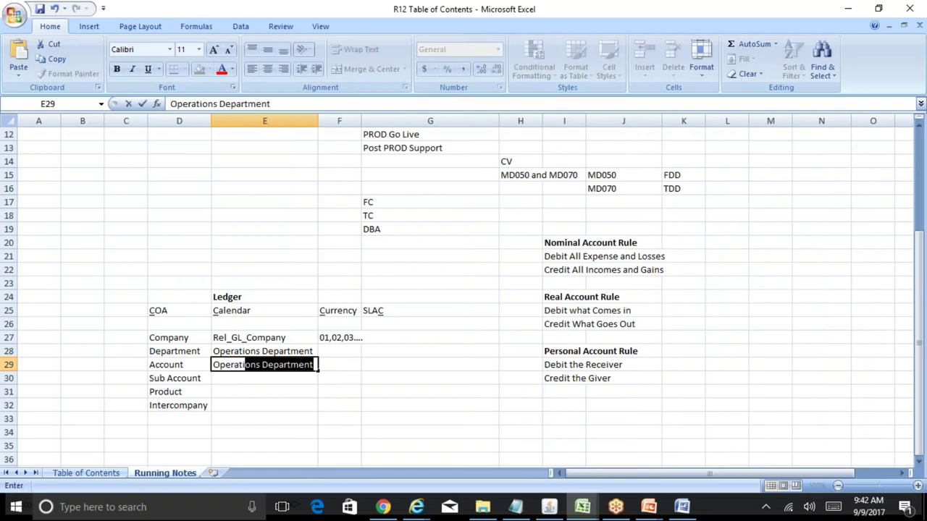
type("ons Accounts")
key("Return")
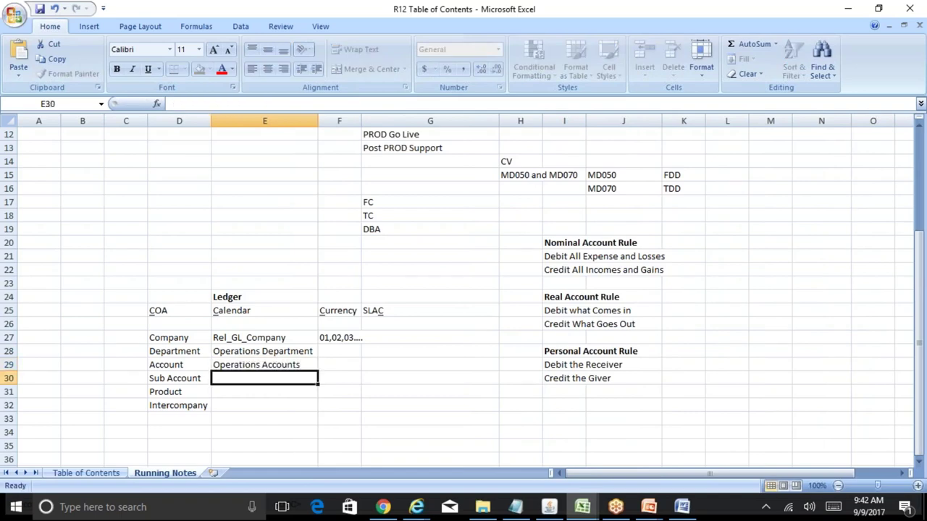
type("Operatio")
type("ns")
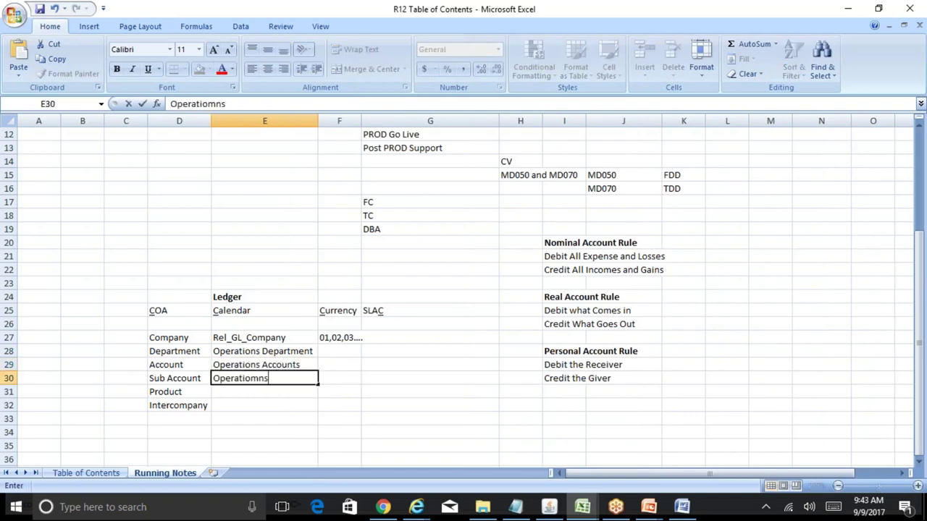
type(" SubAccoun")
type("t")
key("Return")
type("Operat")
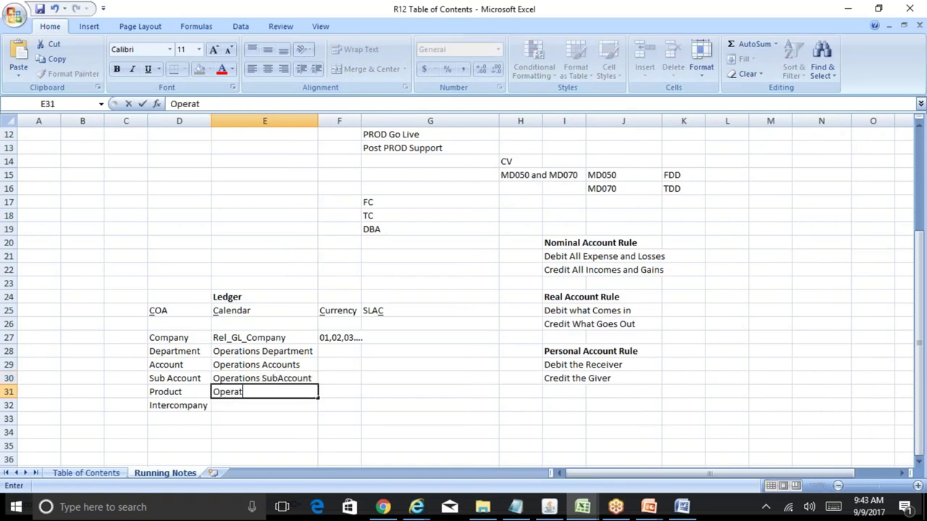
type("ions Product")
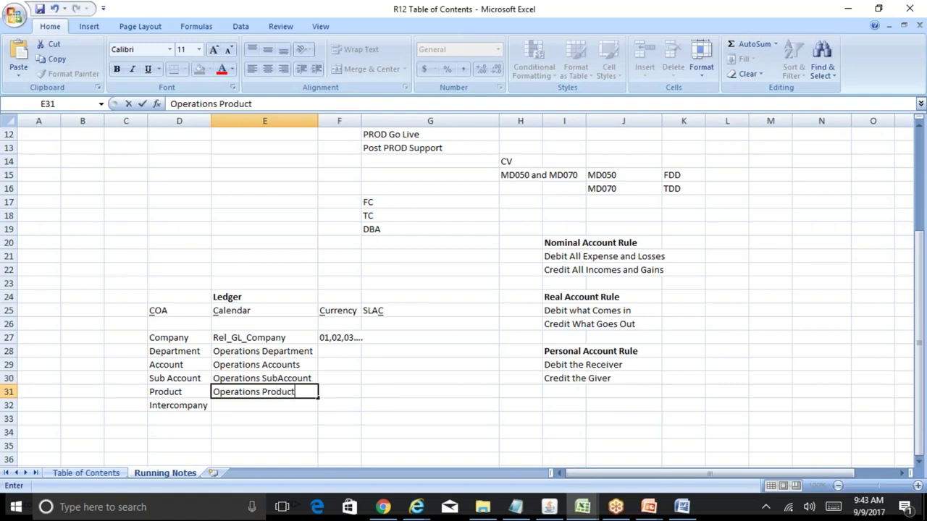
key("Return")
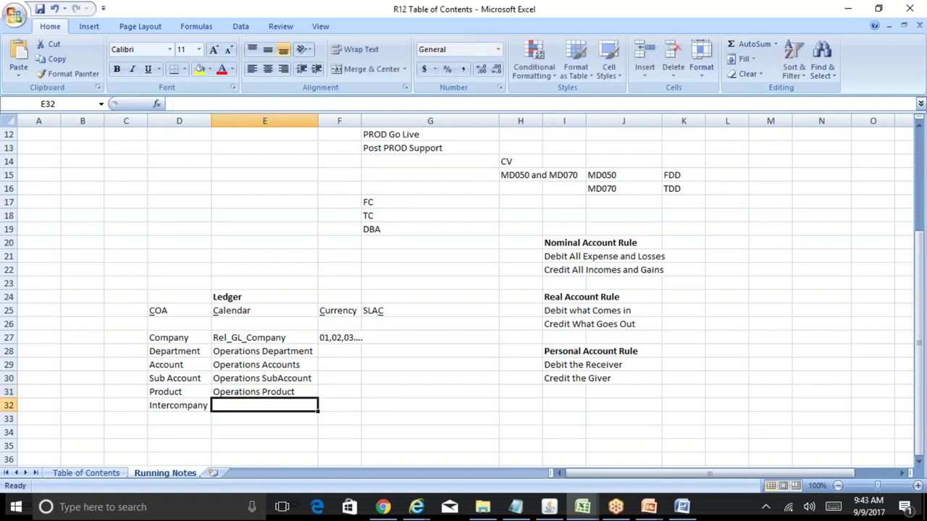
- Copy Rel_GL_Company into the Intercompany row and show the Table of Contents sheet
key("Up")
key("Up")
key("Up")
key("Up")
key("Up")
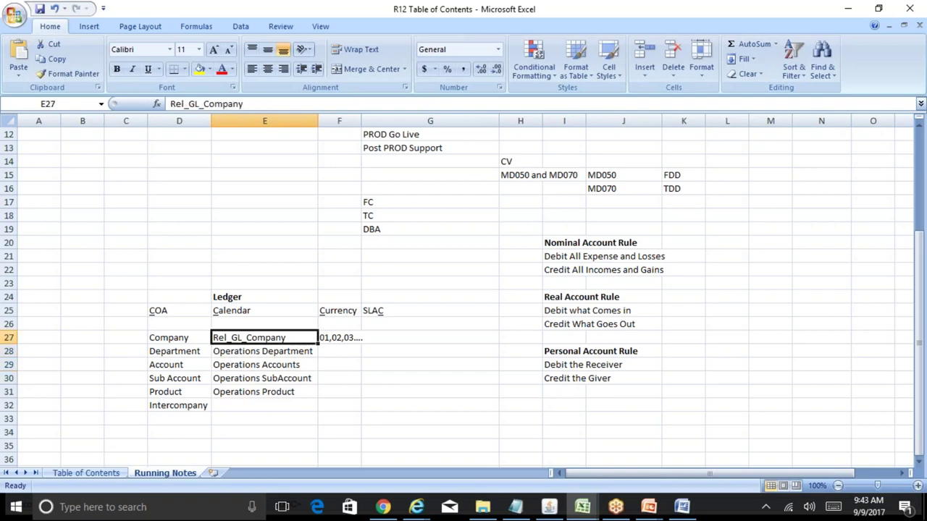
key("ctrl+c")
key("Down")
key("Down")
key("Down")
key("Down")
key("Down")
key("ctrl+v")
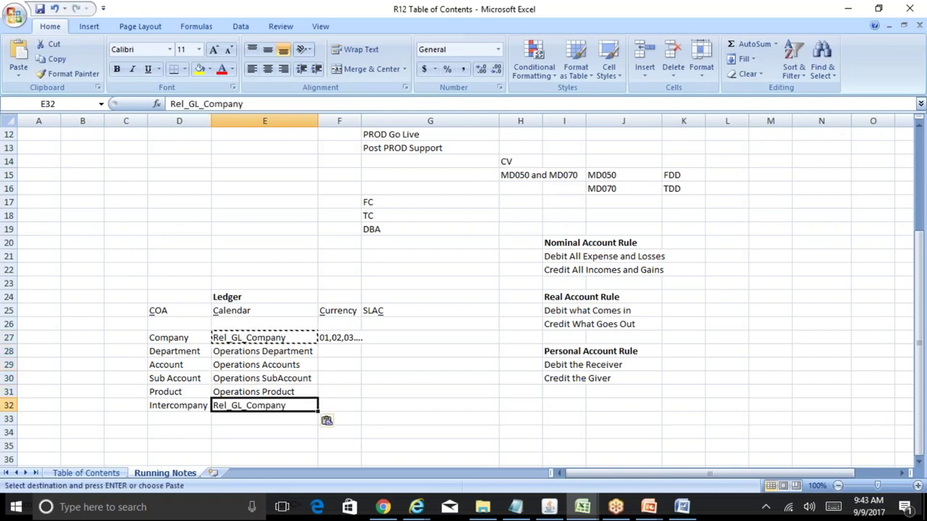
key("Escape")
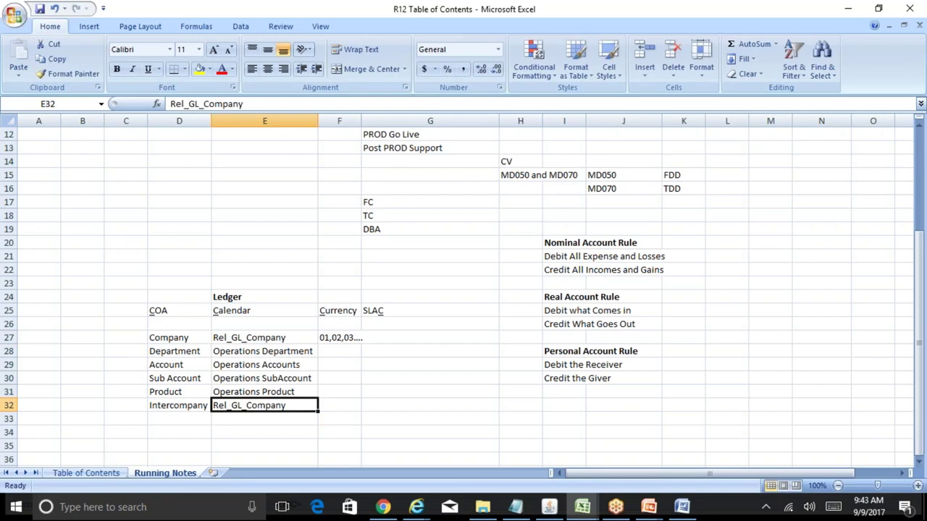
left_click(121, 467)
left_click(86, 473)
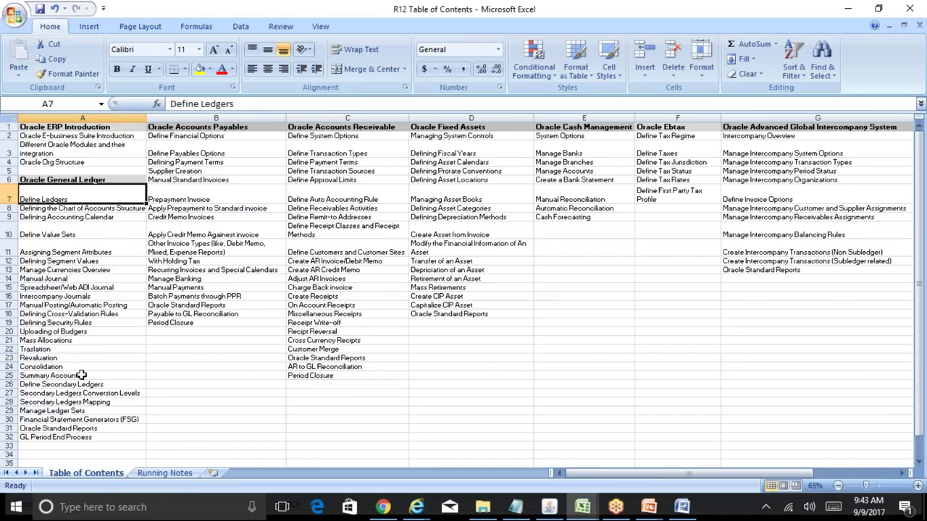
- Check the Rel_GL_Company entries on Running Notes, then bring BR100_Financials_GL forward
left_click(50, 297)
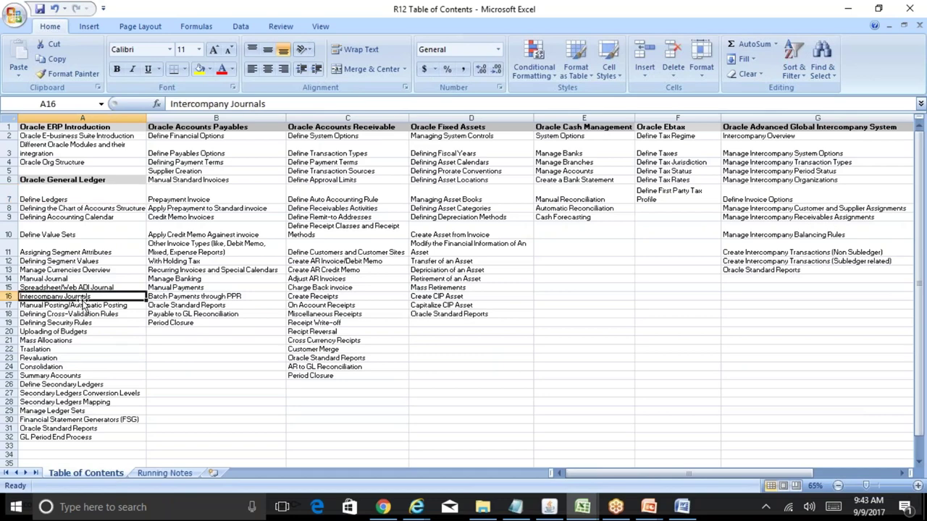
left_click(166, 472)
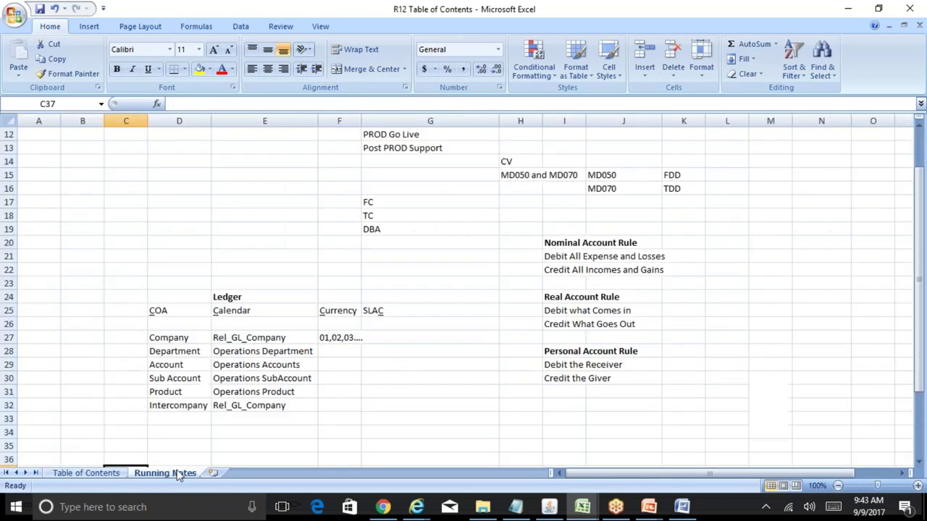
left_click(266, 403)
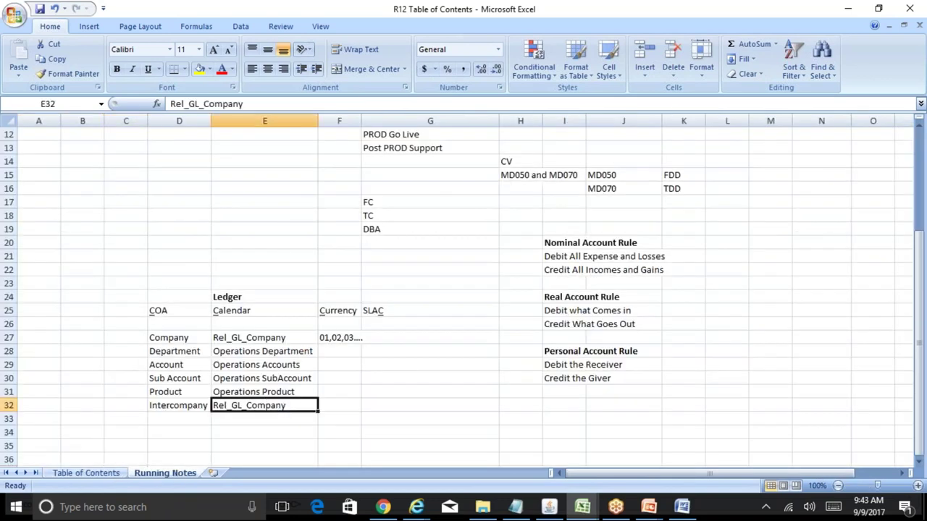
left_click(844, 15)
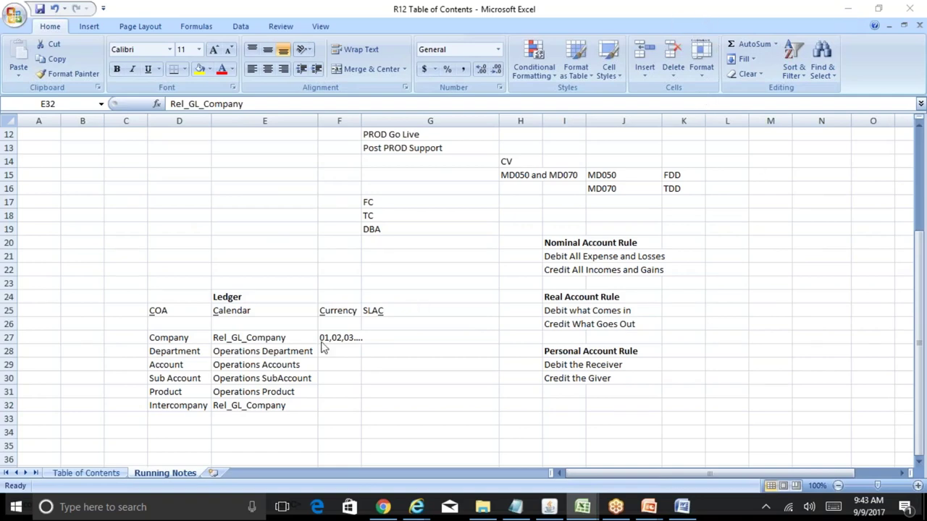
left_click(264, 406)
left_click(284, 339)
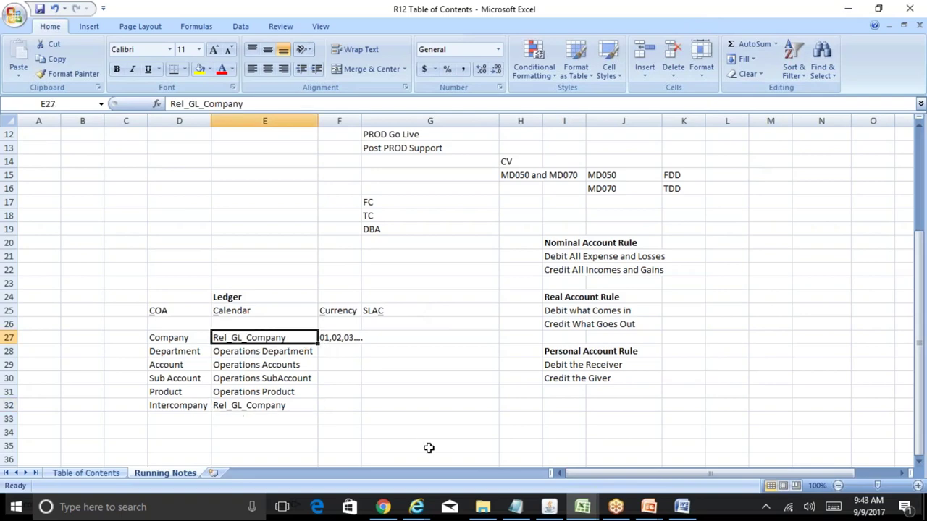
mouse_move(577, 510)
left_click(631, 480)
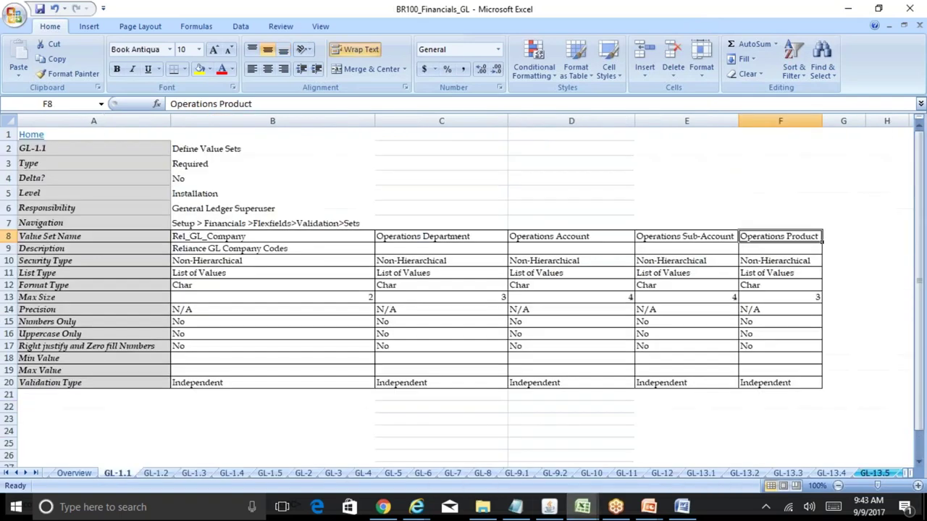
- Review Rel_GL_Company's Uppercase Only setting and the GL-1.2 flexfield title and description
left_click(295, 334)
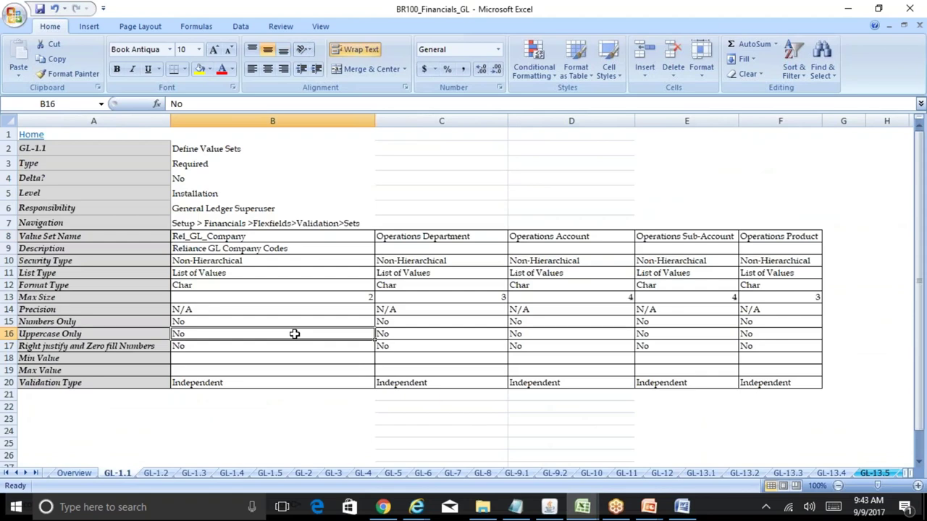
key("Left")
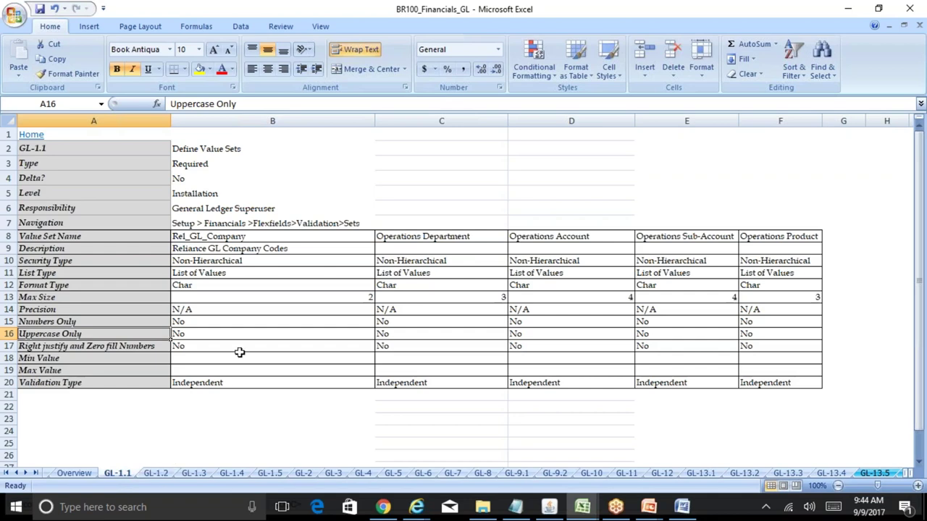
left_click(158, 477)
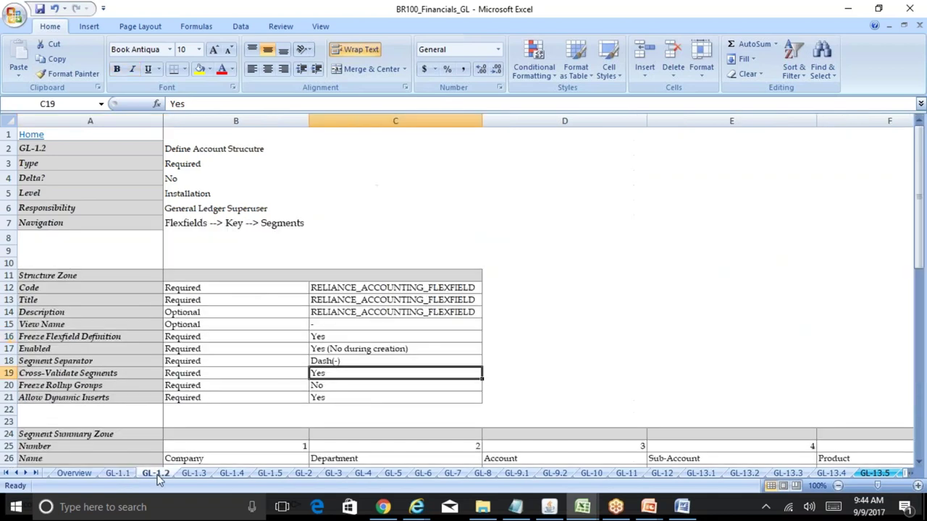
left_click(343, 299)
key("Down")
key("Down")
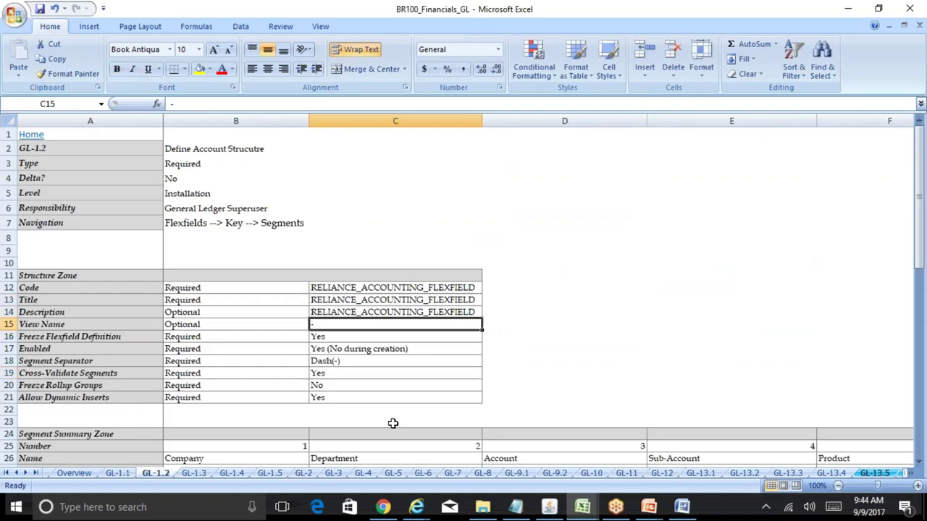
- Review the GL-1.3 company values and compare format types of the GL-1.1 value sets
left_click(193, 476)
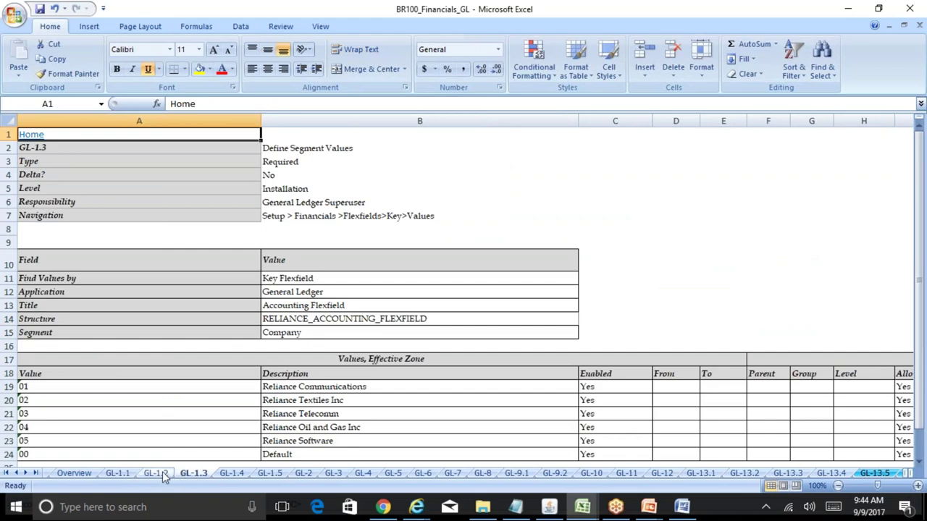
left_click(120, 474)
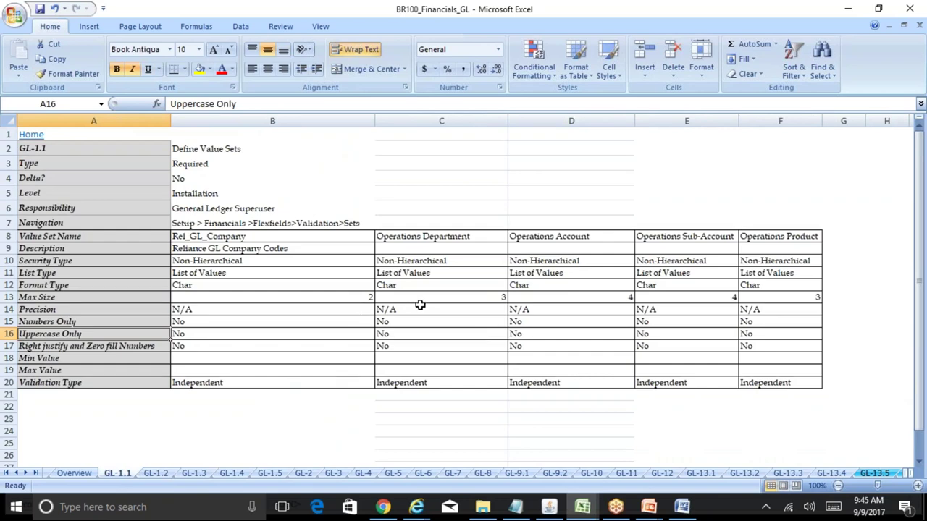
left_click(196, 475)
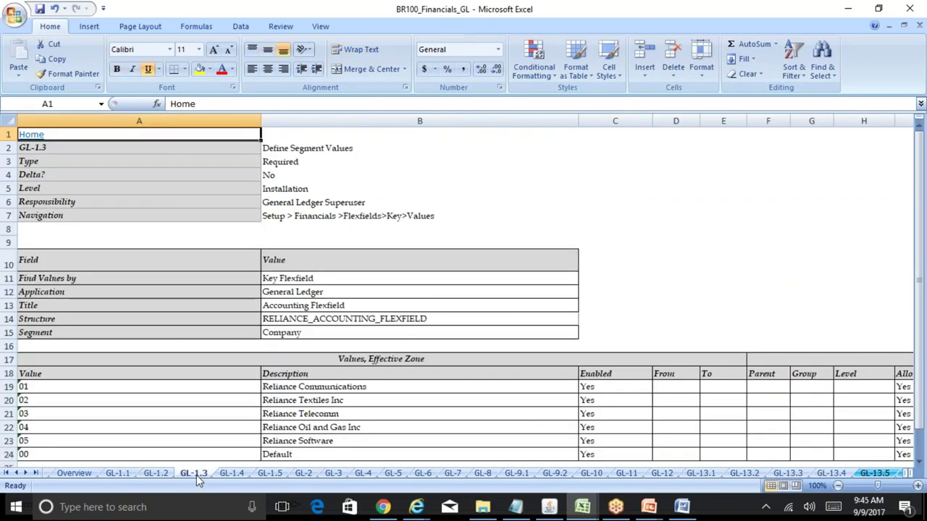
left_click(360, 397)
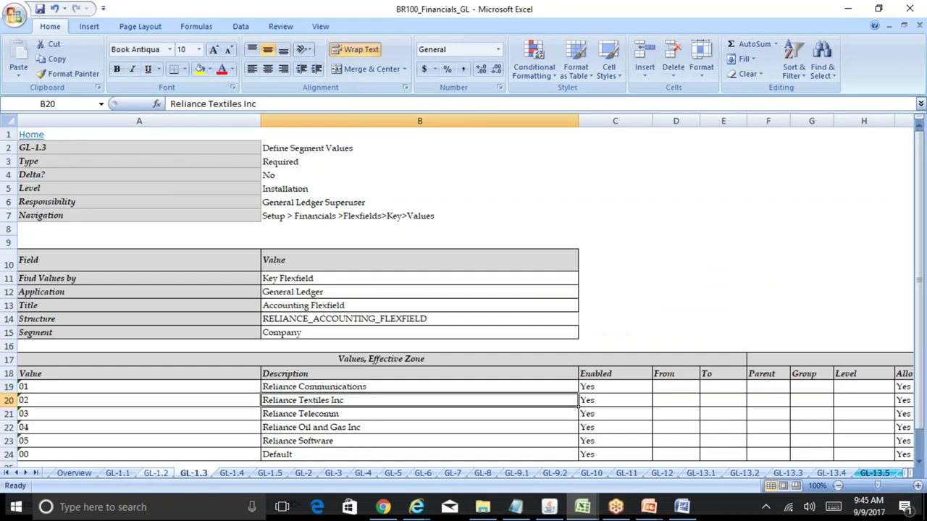
left_click(119, 475)
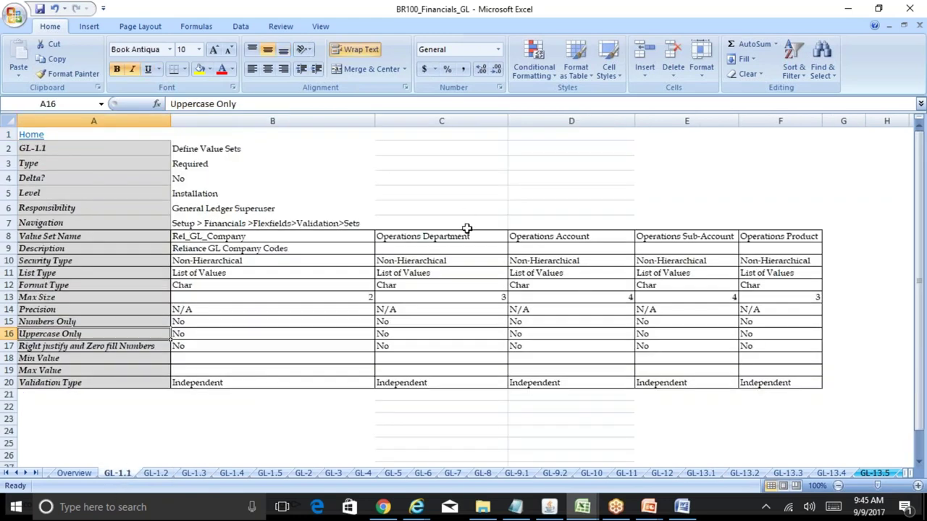
left_click_drag(470, 231, 745, 374)
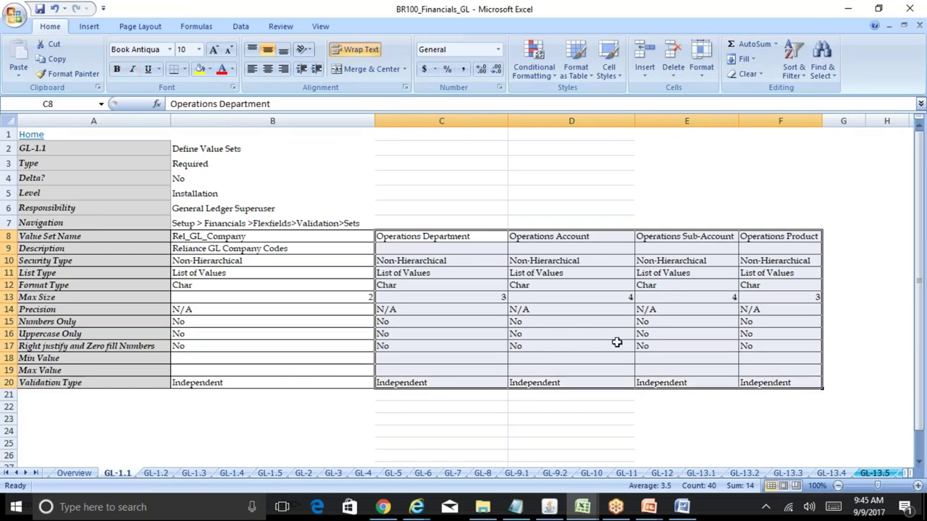
left_click(481, 282)
left_click(575, 287)
left_click(692, 283)
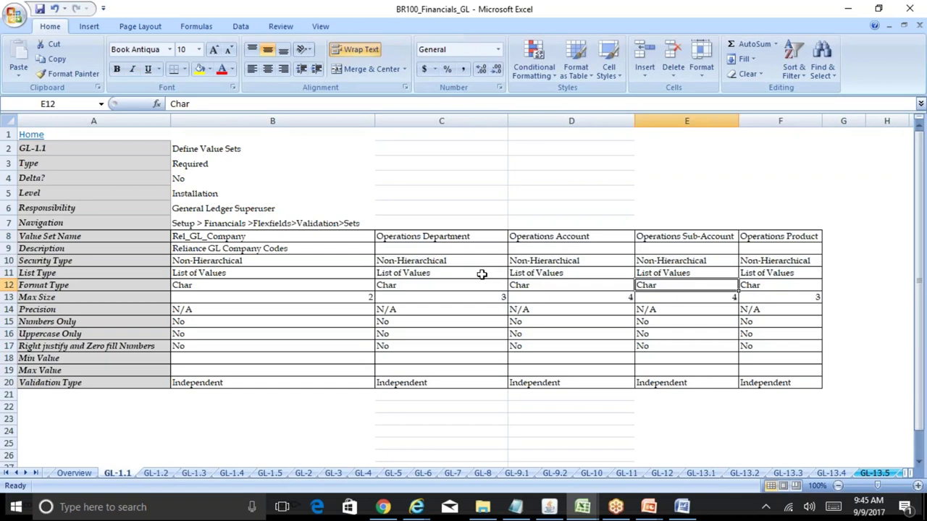
- Check the Rel_GL_Company definition and GL-1.3 navigation path, then bring Oracle forward
left_click_drag(285, 233, 275, 383)
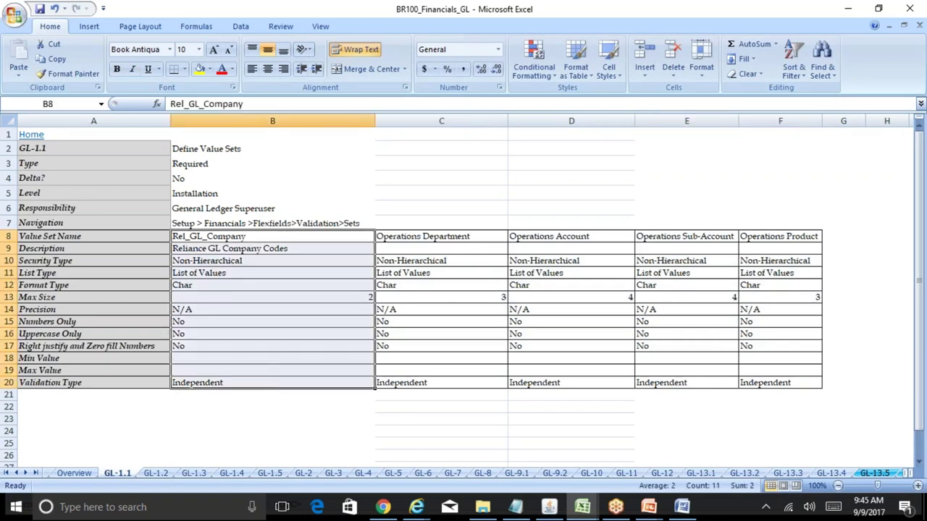
left_click(255, 237)
left_click(195, 474)
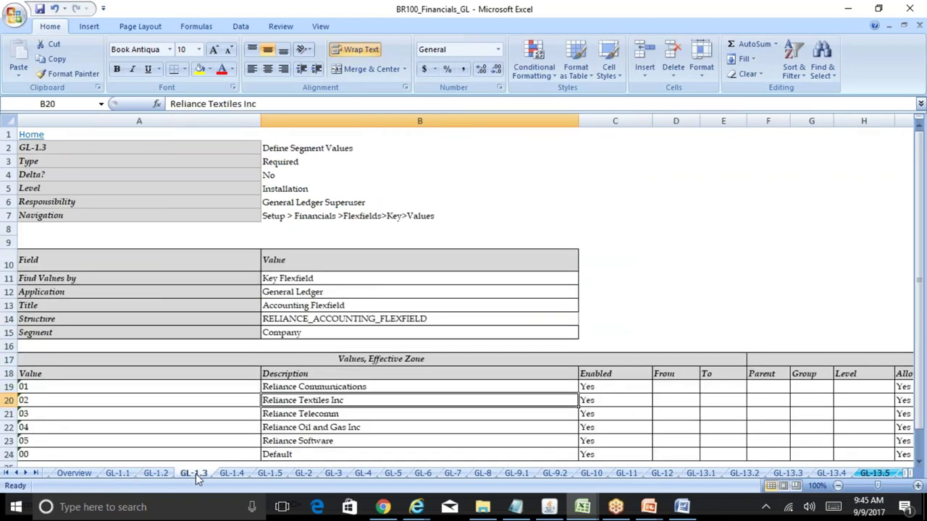
left_click(299, 216)
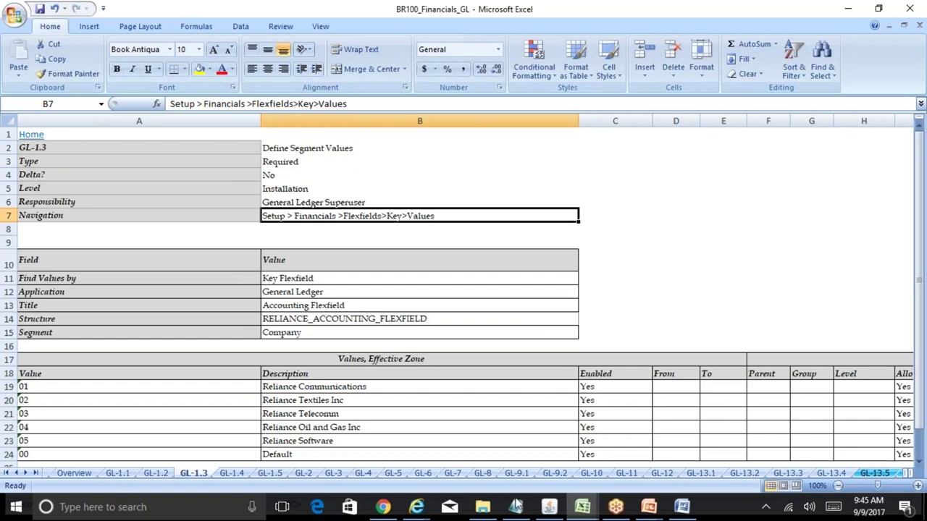
left_click(549, 507)
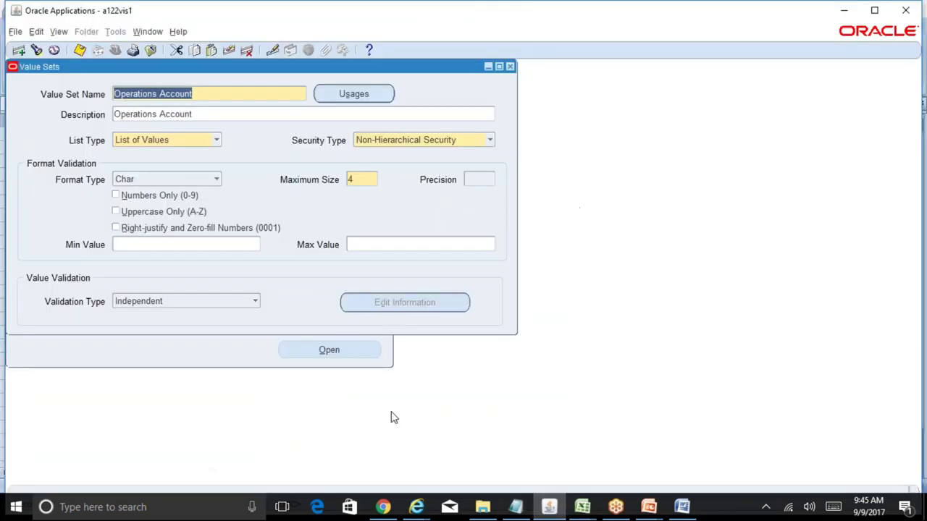
- Close Value Sets, open Setup > Financials > Flexfields > Key > Values, and search by Value Set
left_click(510, 66)
left_click(33, 262)
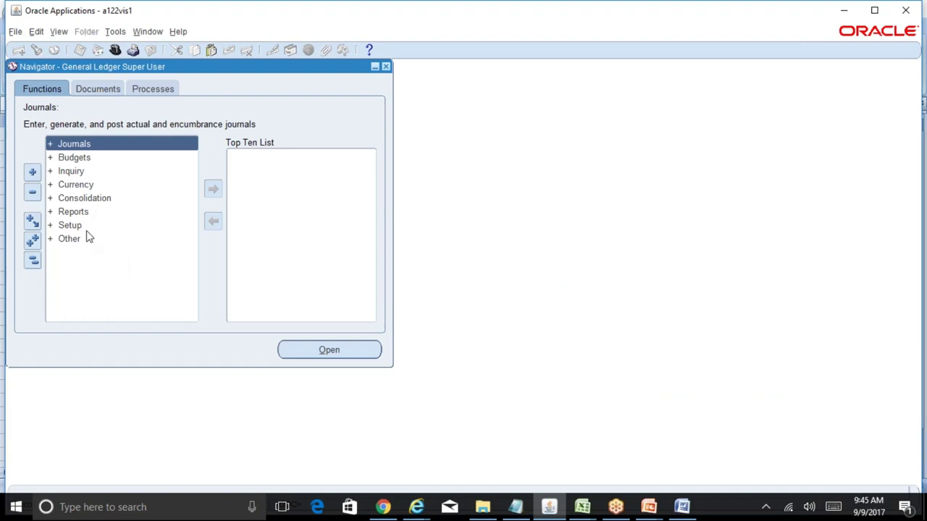
left_click(845, 19)
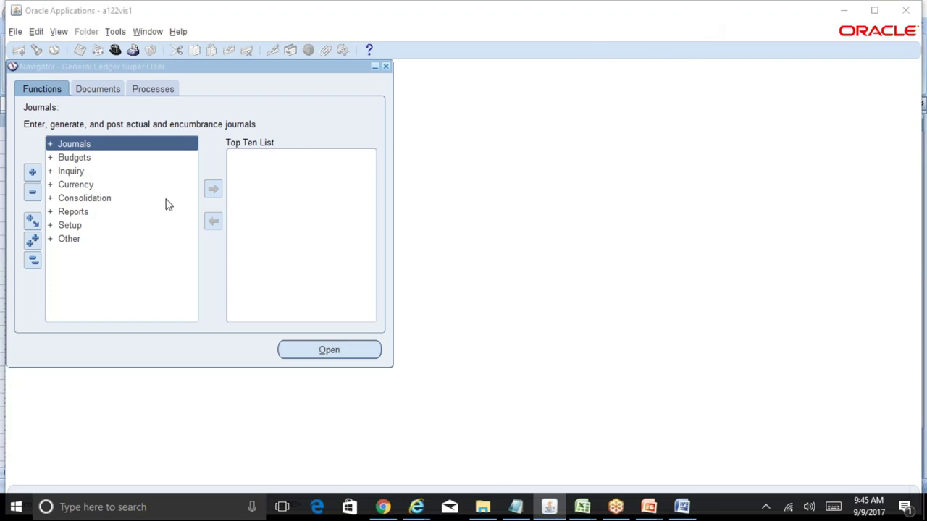
double_click(79, 229)
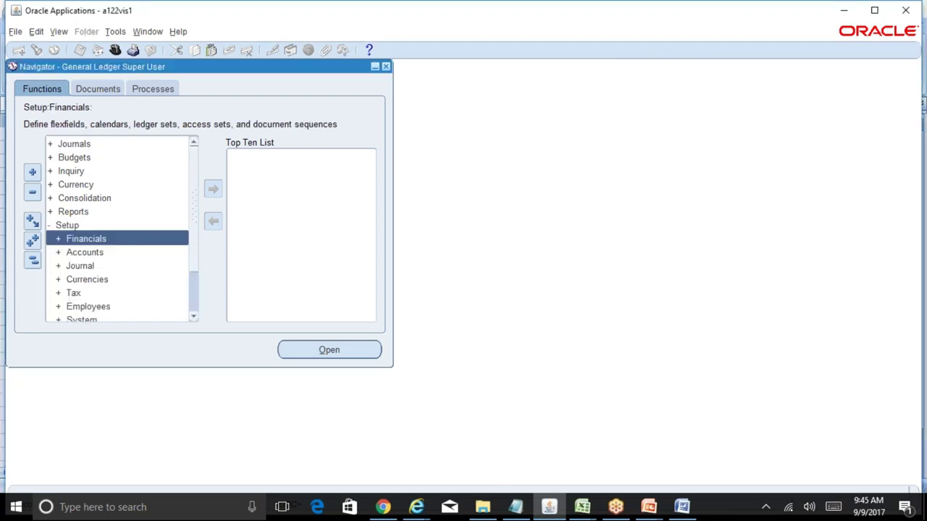
double_click(105, 244)
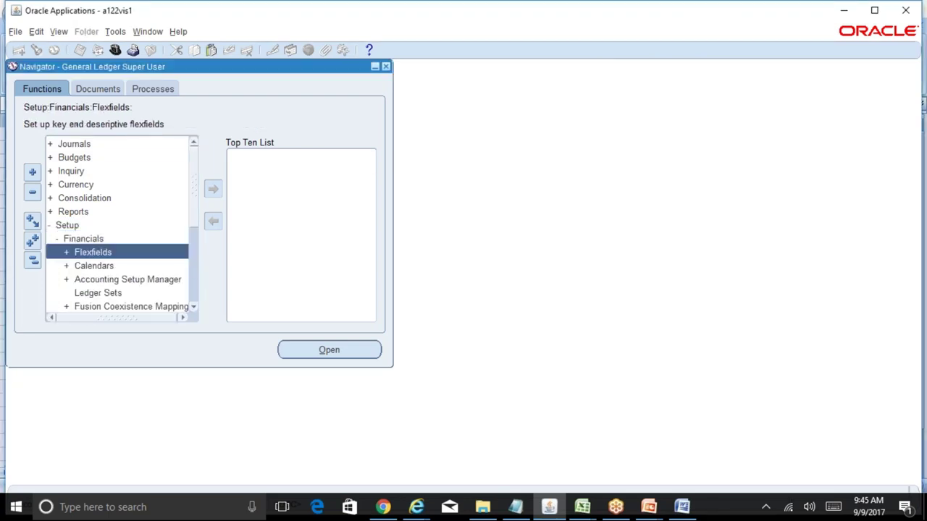
double_click(128, 252)
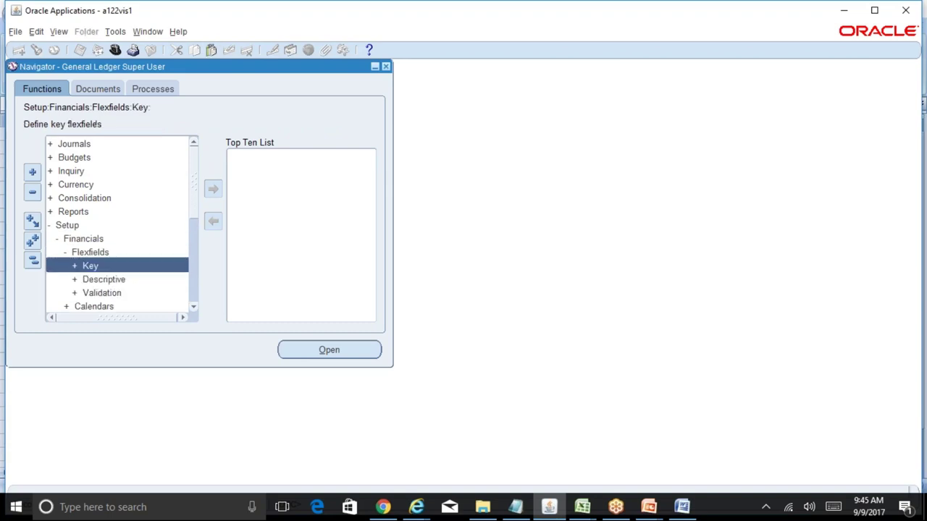
double_click(137, 268)
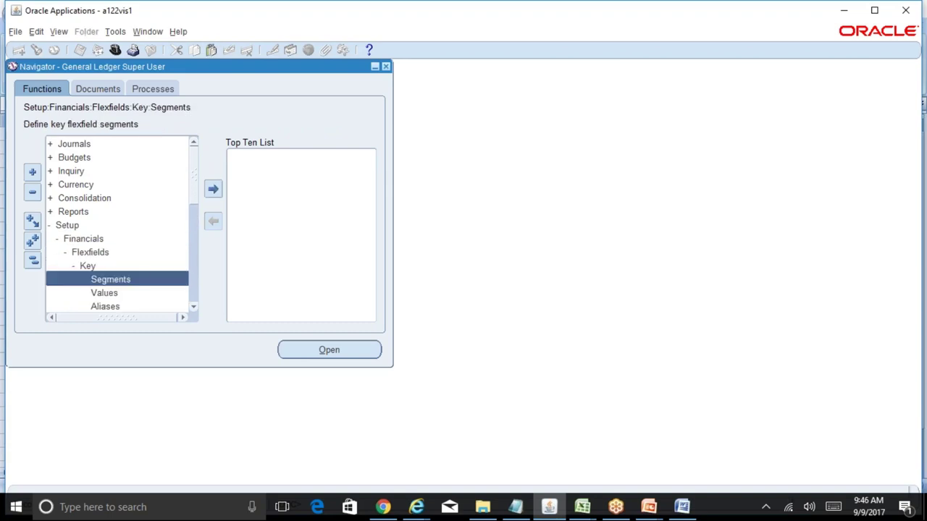
double_click(139, 294)
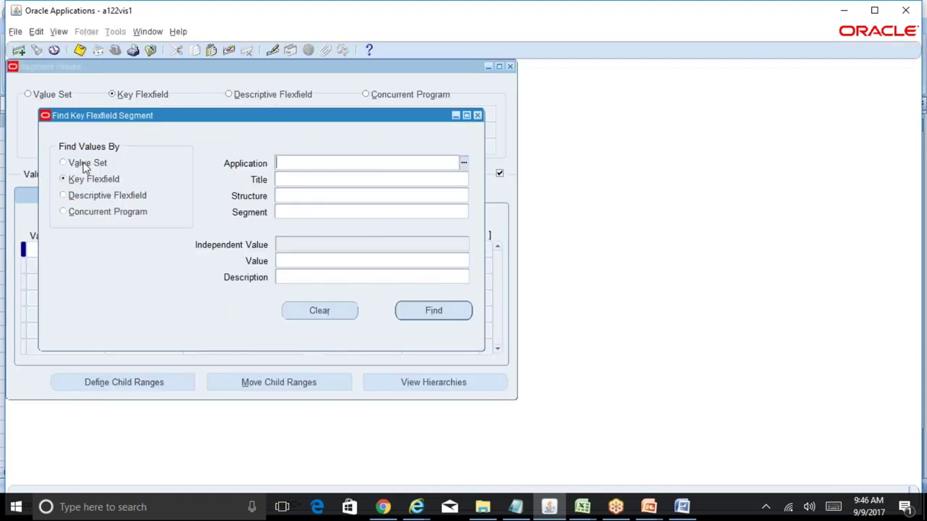
left_click(84, 165)
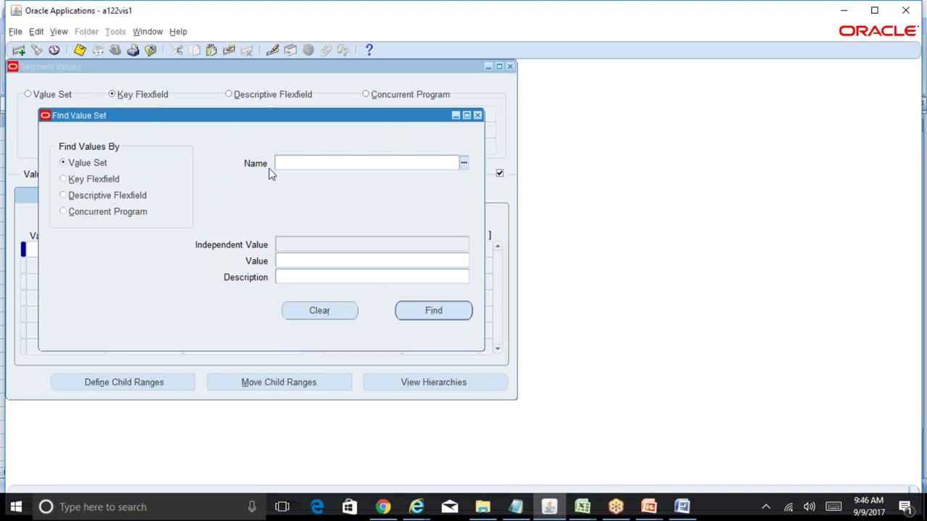
left_click(582, 507)
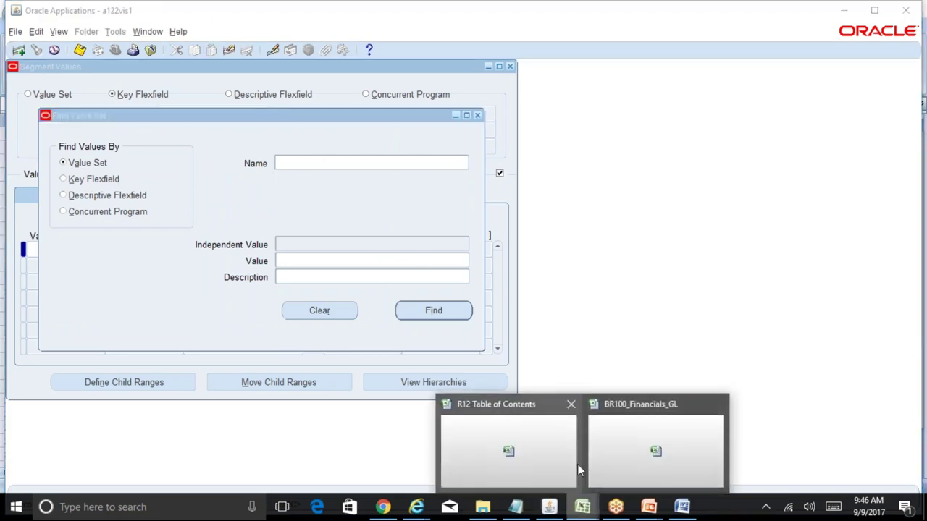
left_click(630, 447)
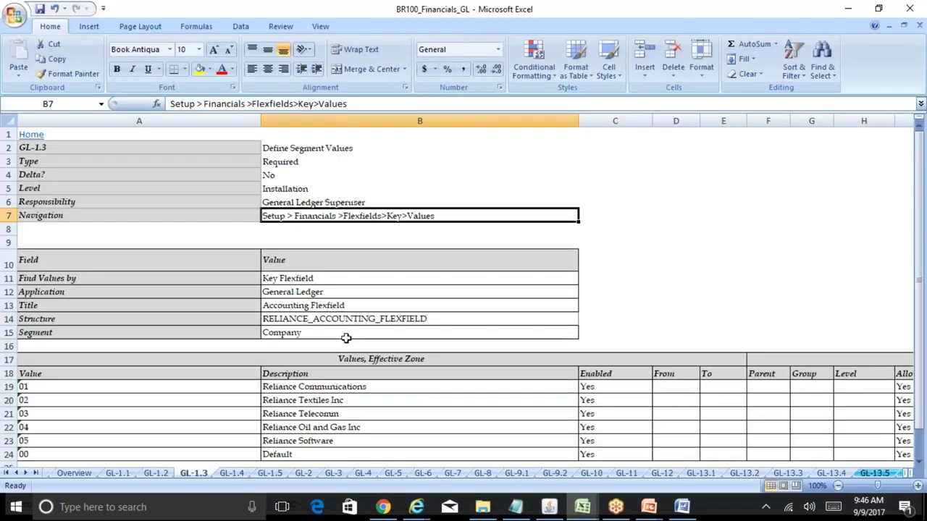
- Set the GL-1.3 Find Values by entry to Value Set
left_click(354, 391)
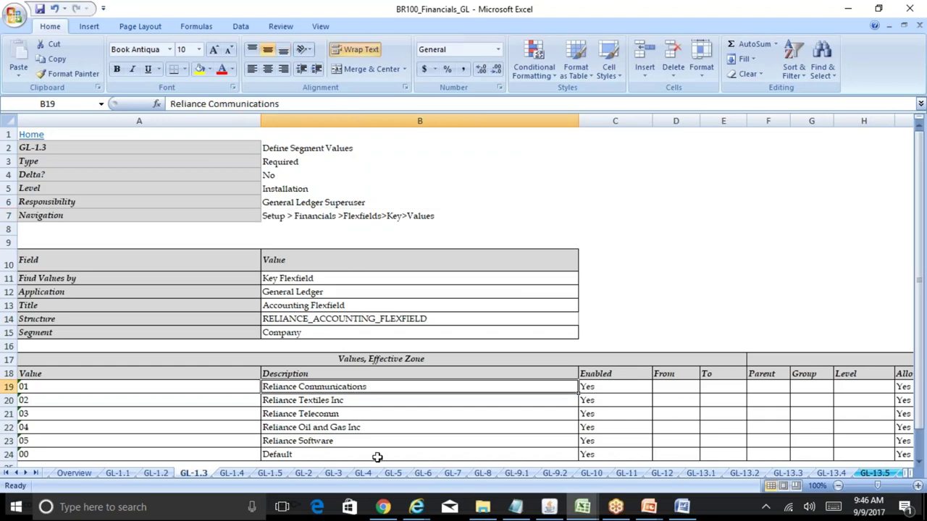
key("Left")
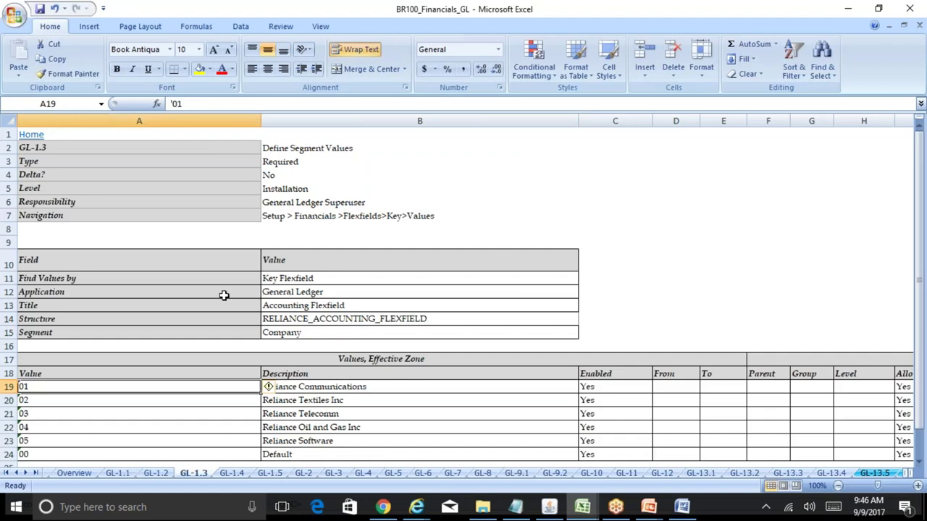
left_click(300, 282)
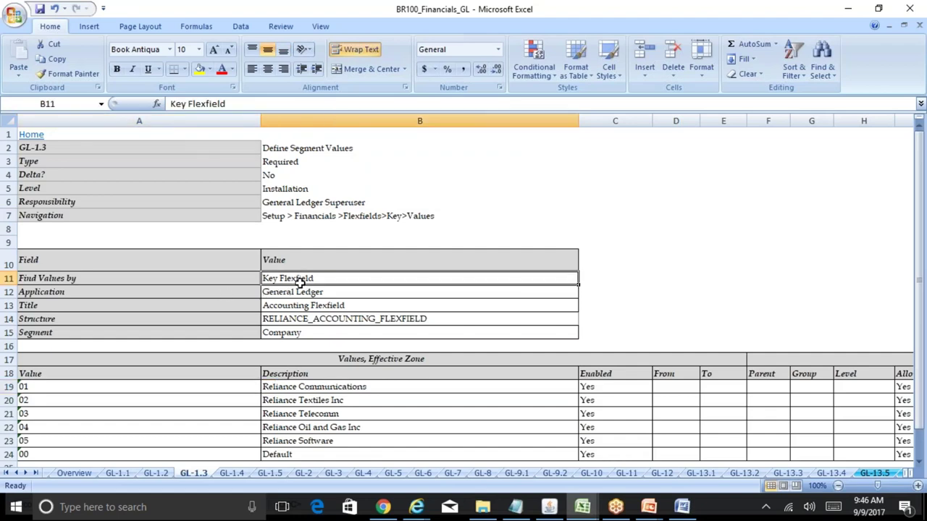
type("Value Set")
key("Return")
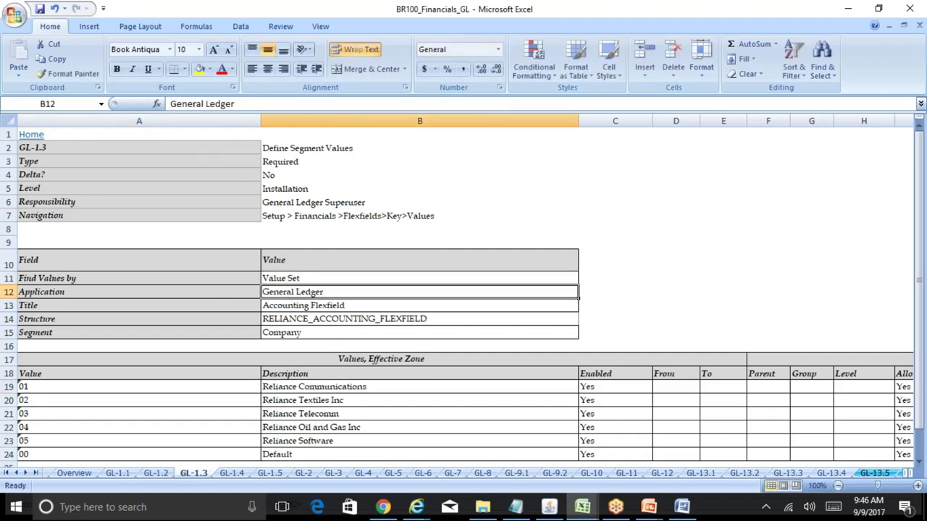
- Copy Rel_GL_Company from GL-1.1 into the GL-1.3 value set cell
left_click(126, 475)
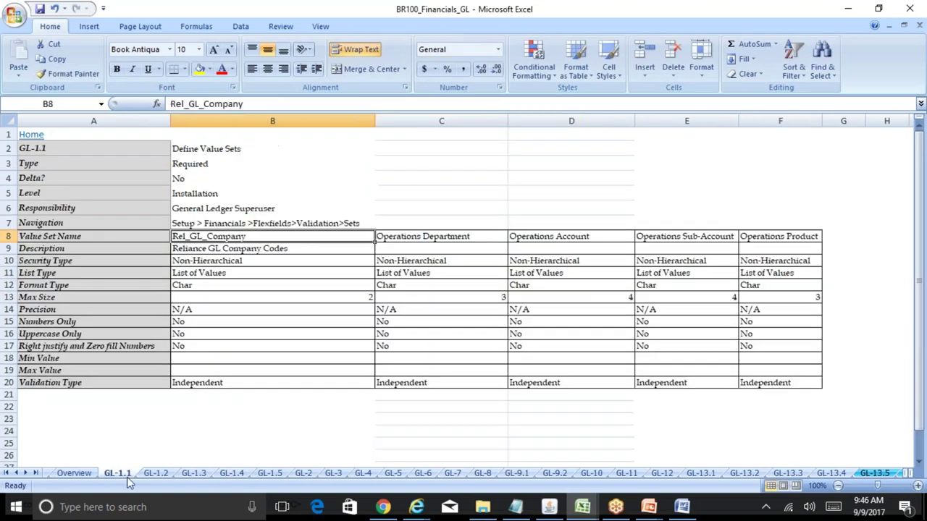
left_click(260, 248)
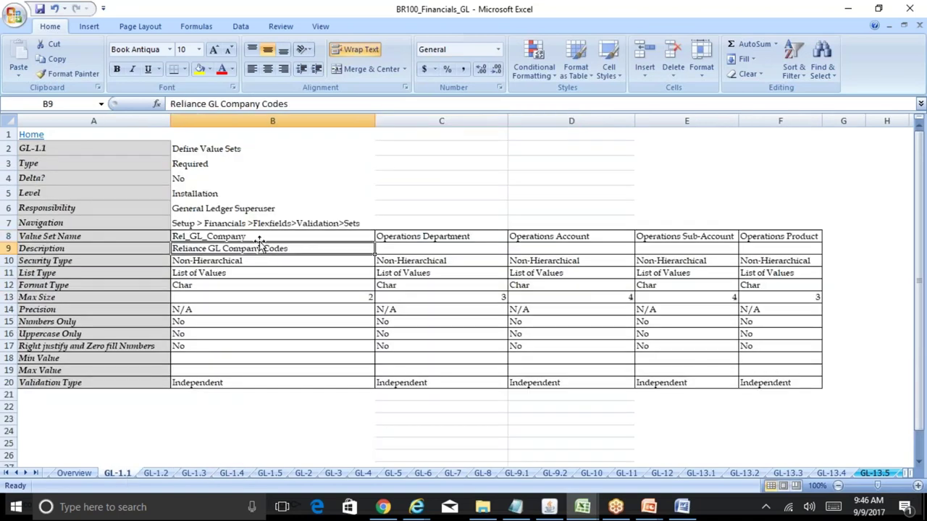
left_click(249, 237)
left_click_drag(265, 107, 98, 107)
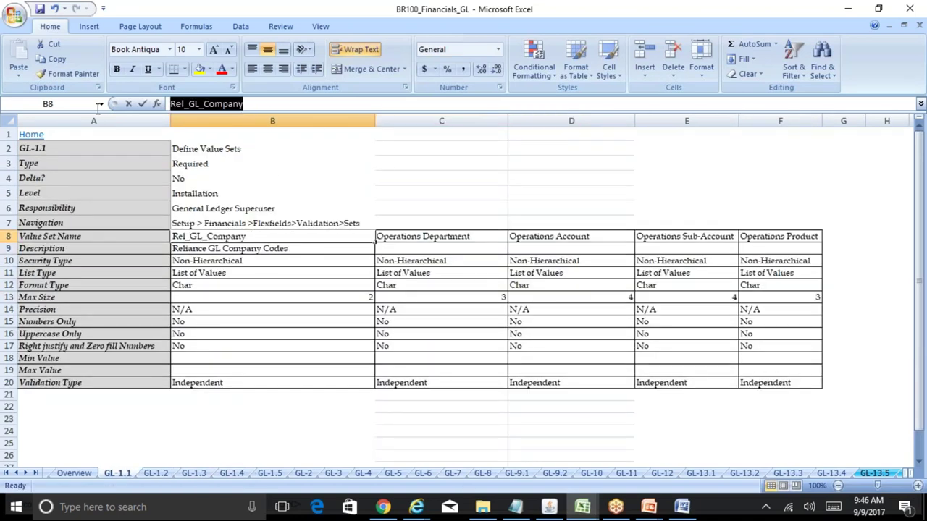
key("ctrl+c")
left_click(194, 473)
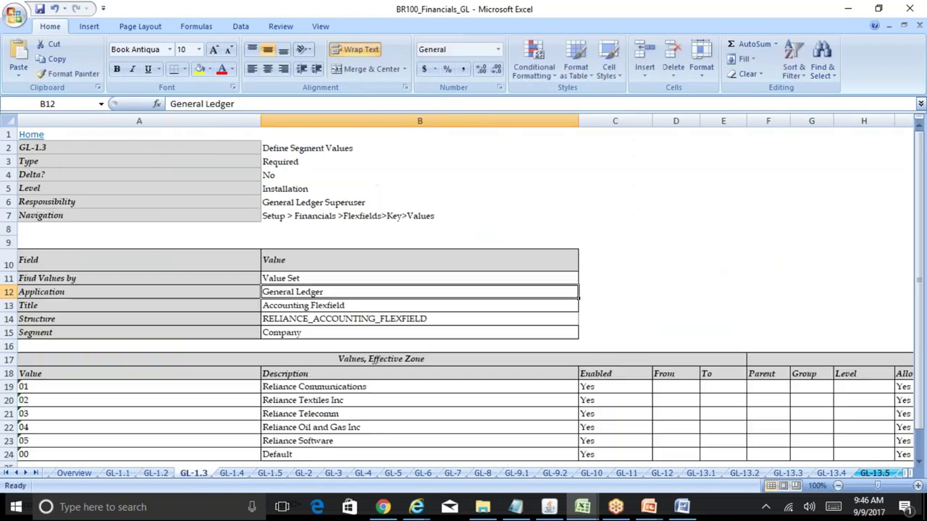
key("ctrl+v")
- Delete the Title, Structure and Segment rows, then return to Oracle's Find Value Set dialog
left_click(325, 306)
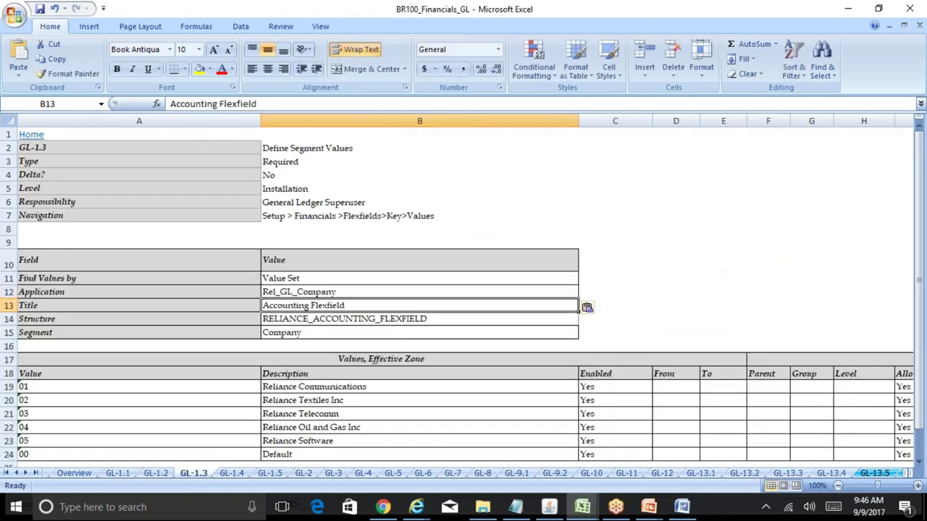
left_click_drag(326, 306, 325, 333)
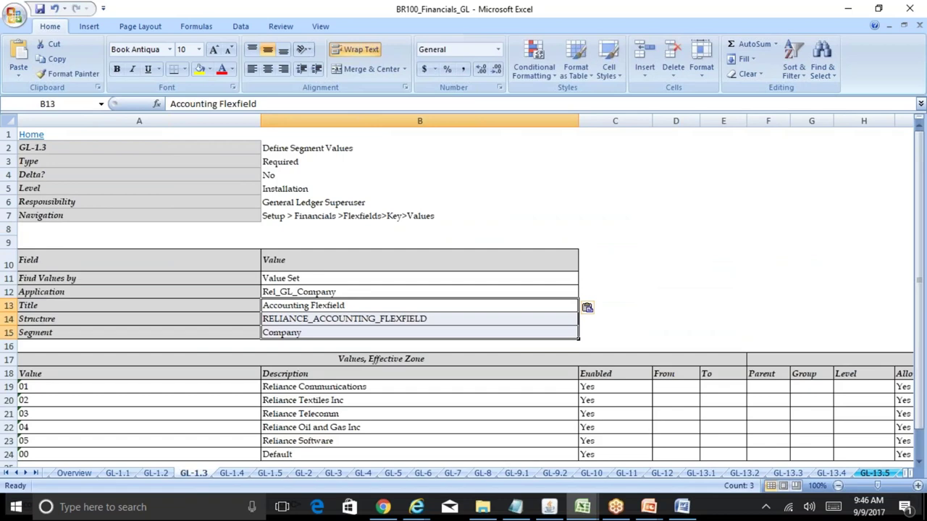
key("shift+space")
key("alt+e")
key("d")
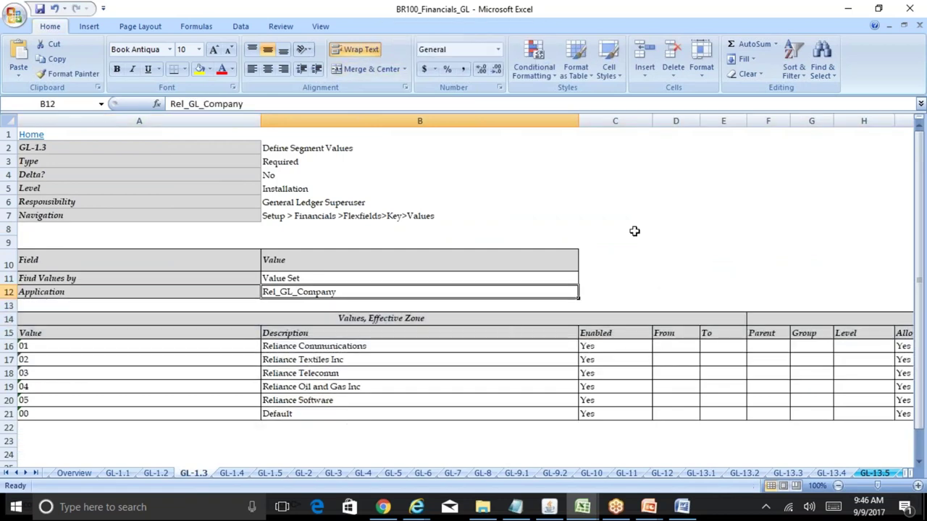
left_click(558, 505)
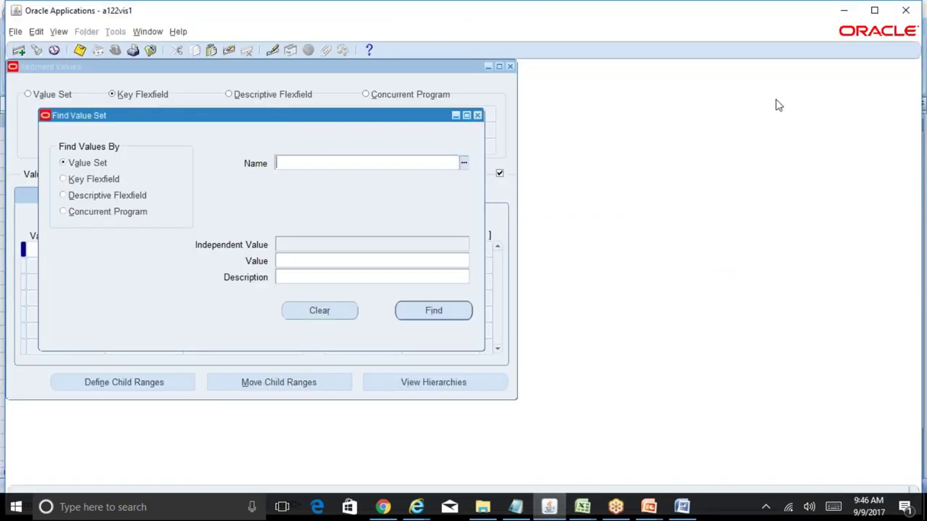
- Find the Rel_GL_Company value set and place the cursor in the first empty Value cell
left_click(848, 22)
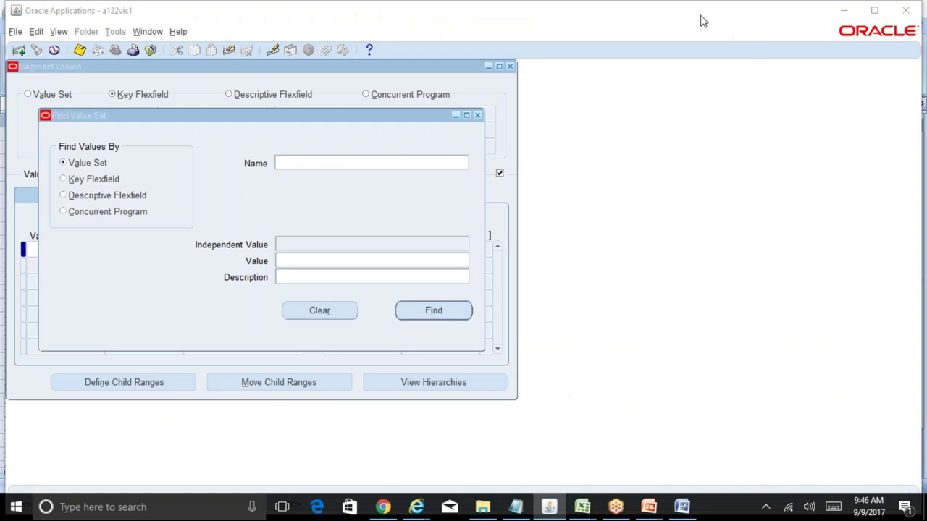
left_click(283, 162)
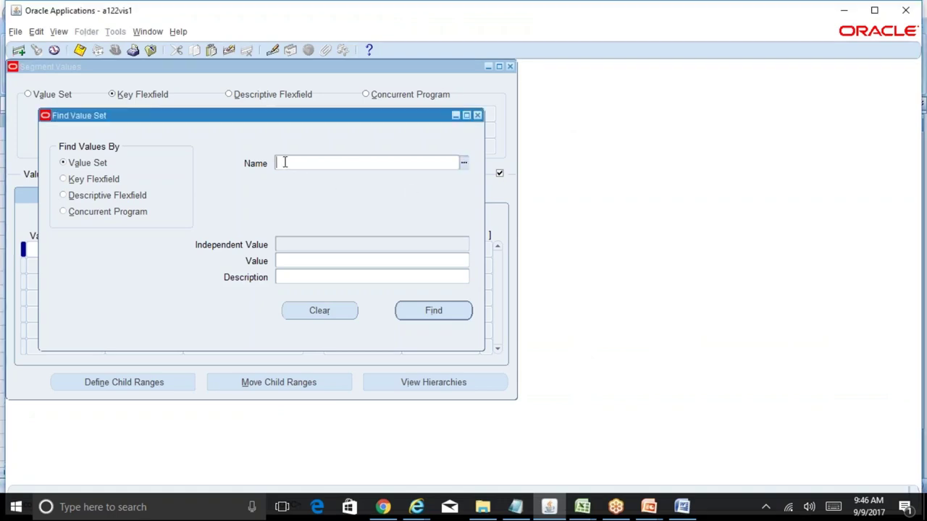
key("ctrl+v")
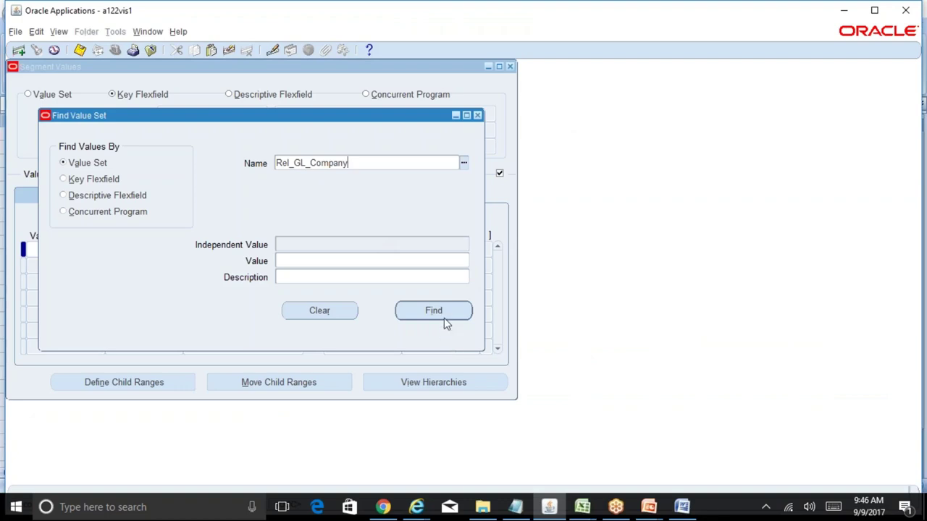
left_click(443, 316)
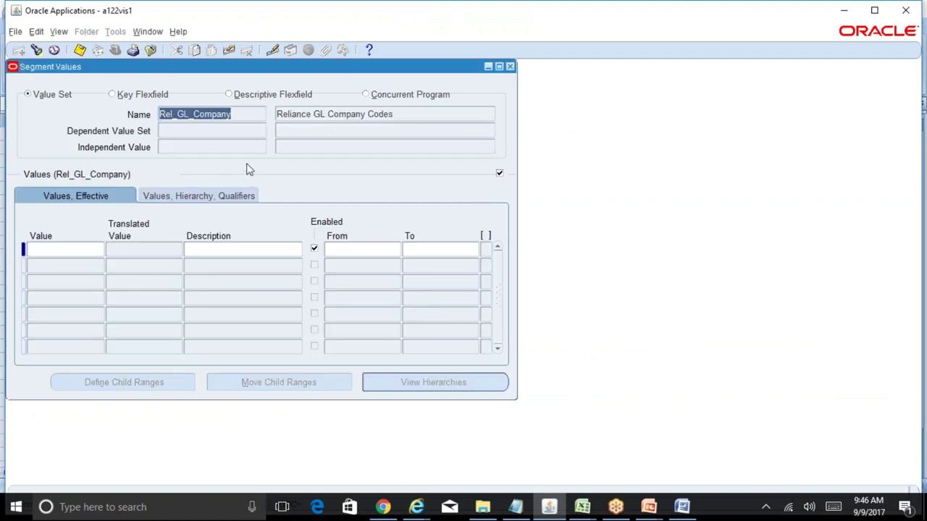
left_click(87, 250)
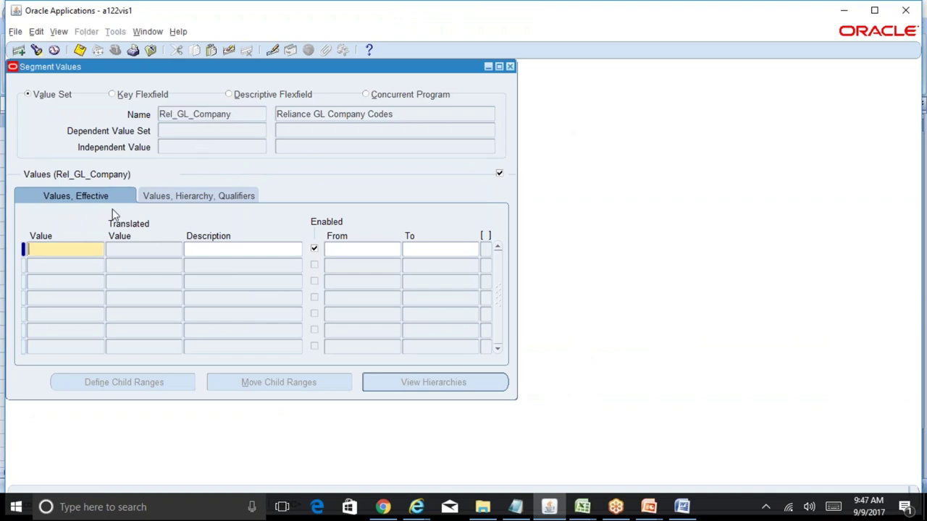
left_click(648, 507)
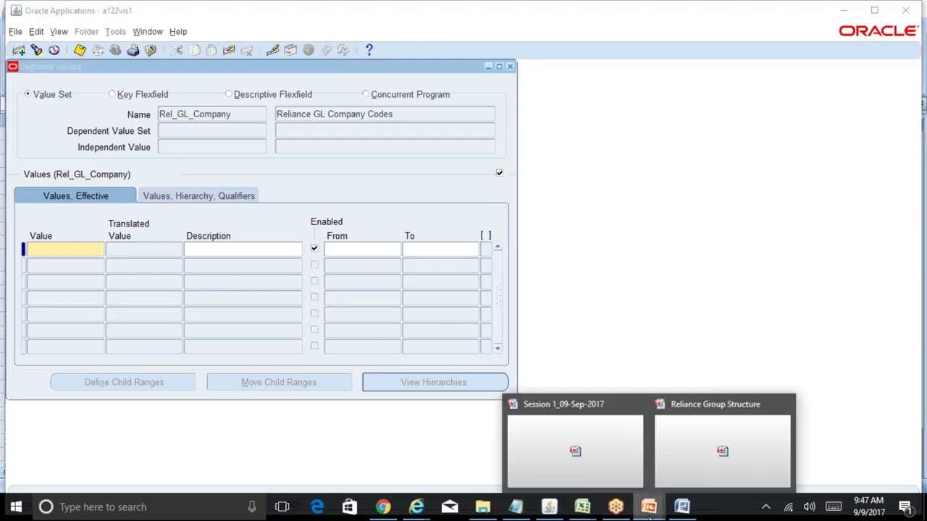
left_click(720, 463)
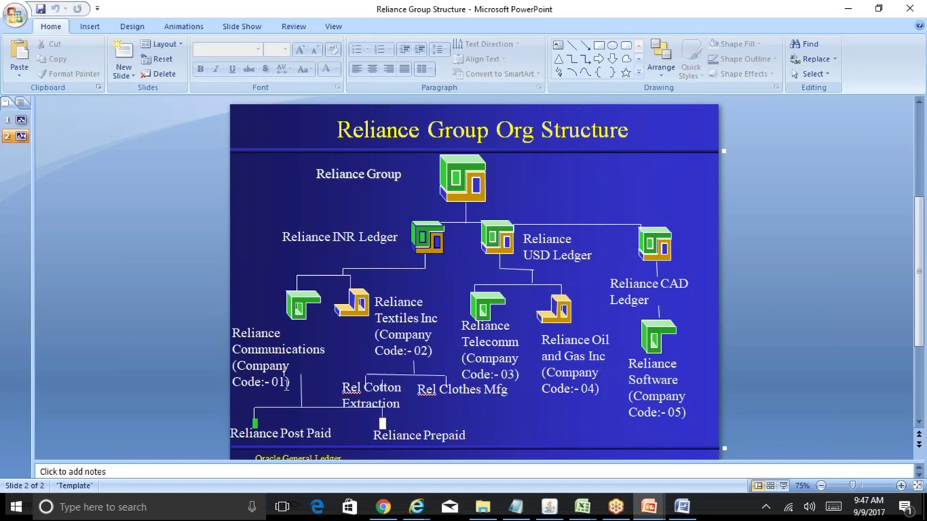
left_click(549, 507)
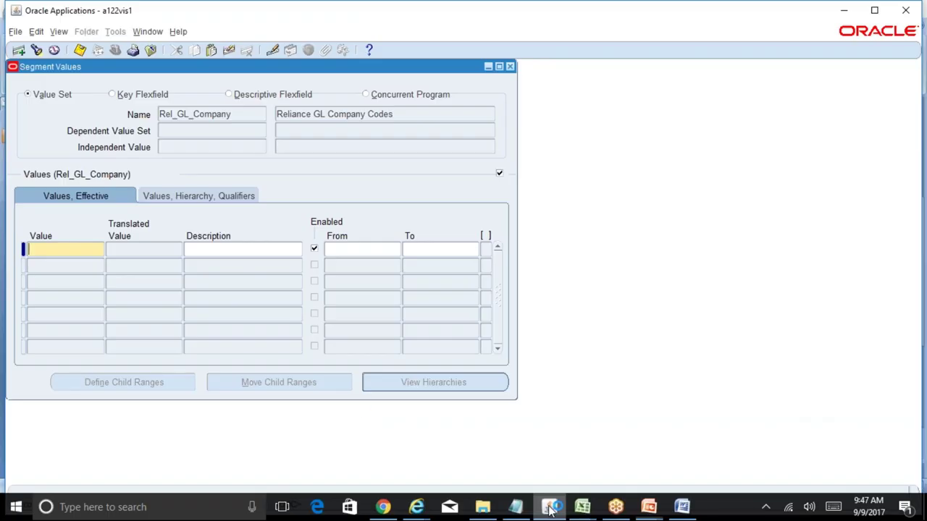
- Enter company value 01 described as 'Reliance Communications' and review its qualifiers and date columns
type("01")
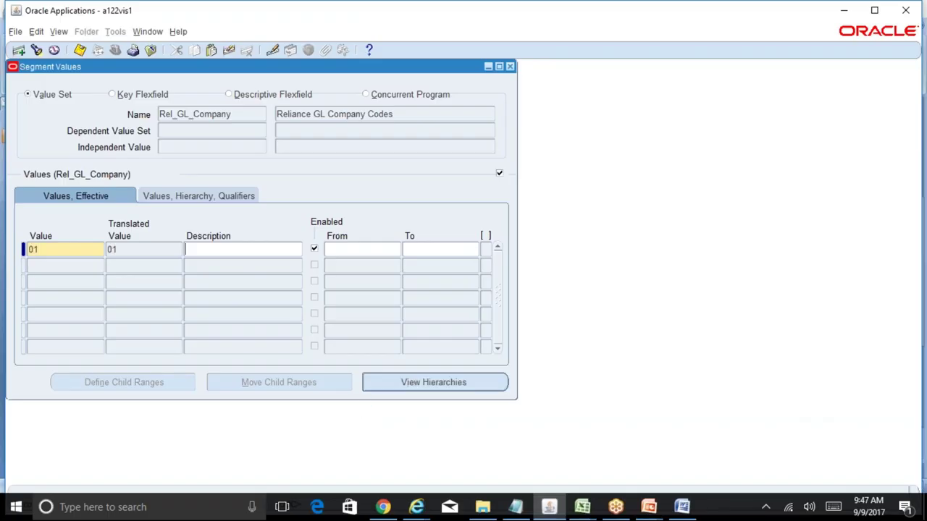
left_click(235, 249)
type("Reliance Communications")
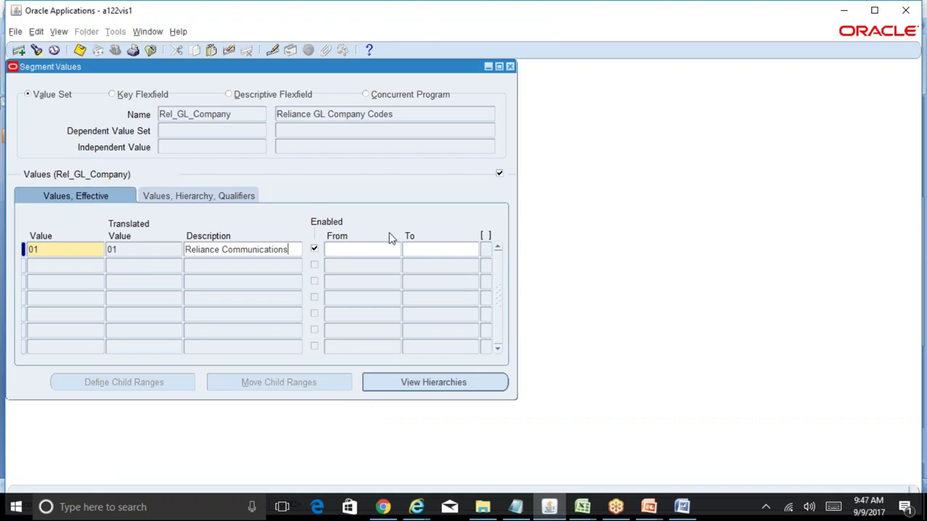
left_click(229, 200)
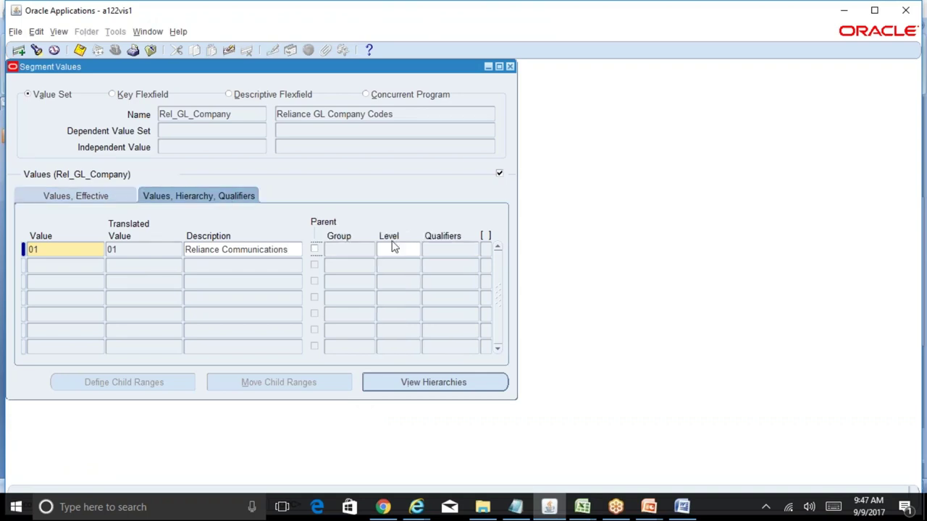
left_click(452, 249)
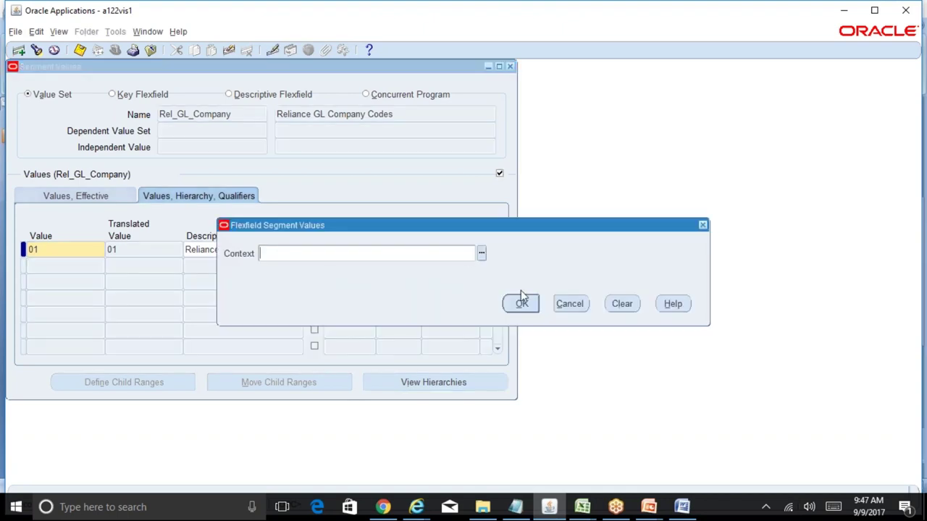
left_click(522, 303)
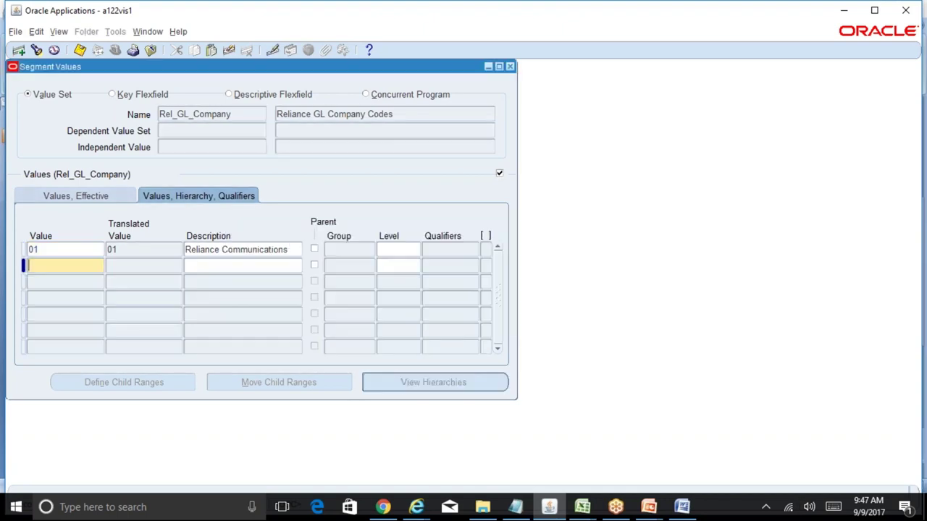
left_click(291, 249)
left_click(92, 199)
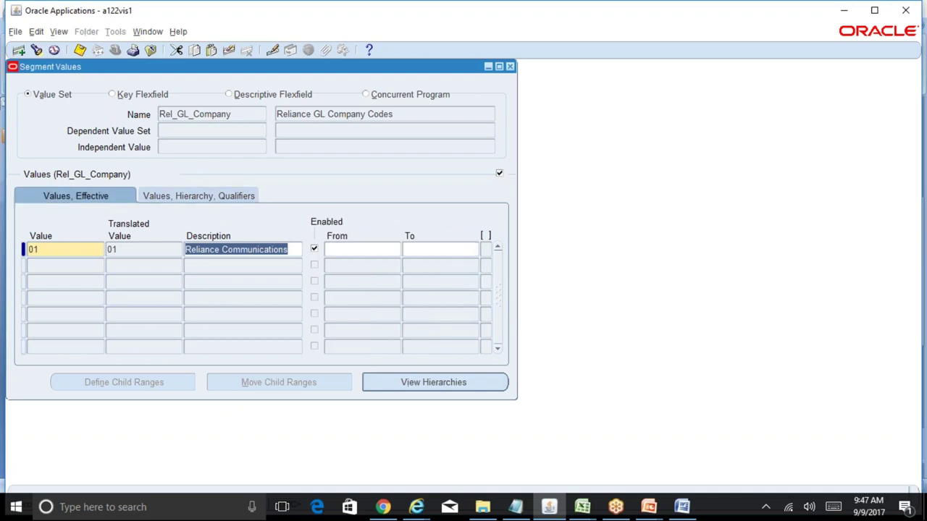
left_click(443, 250)
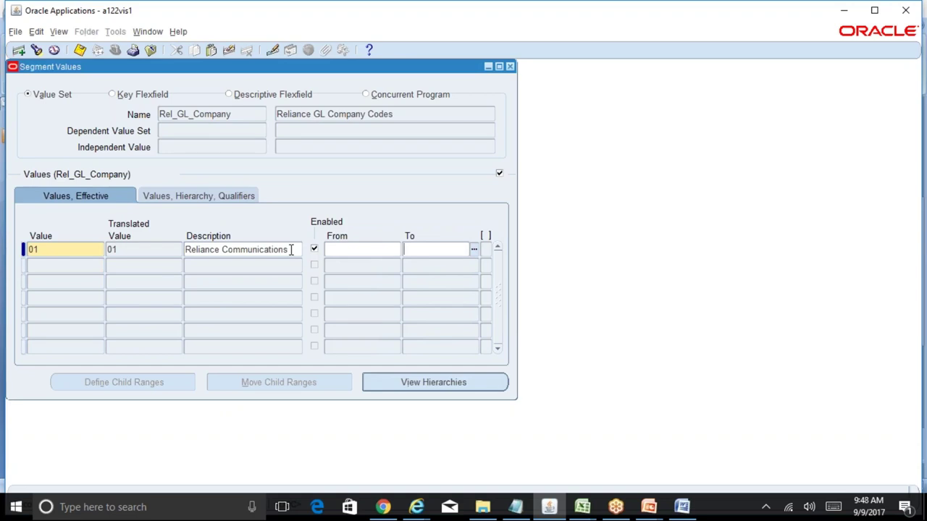
left_click(290, 249)
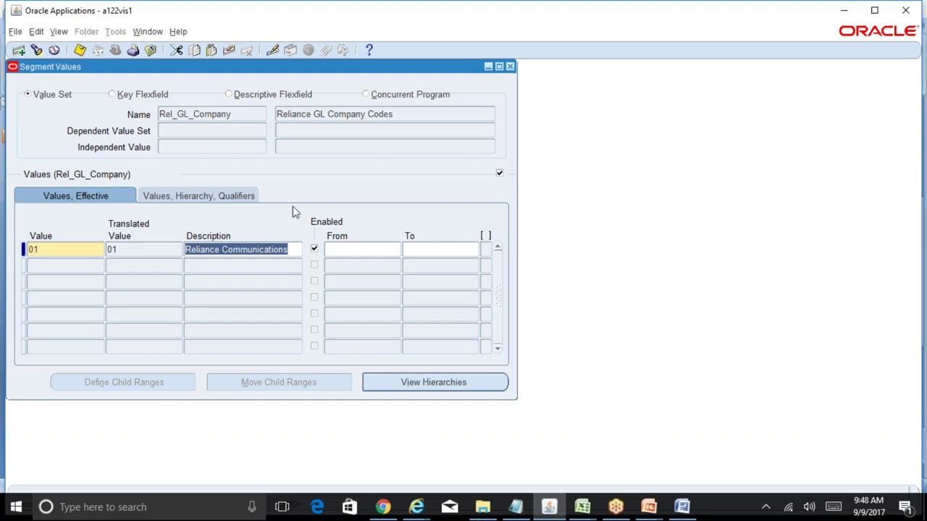
left_click(215, 197)
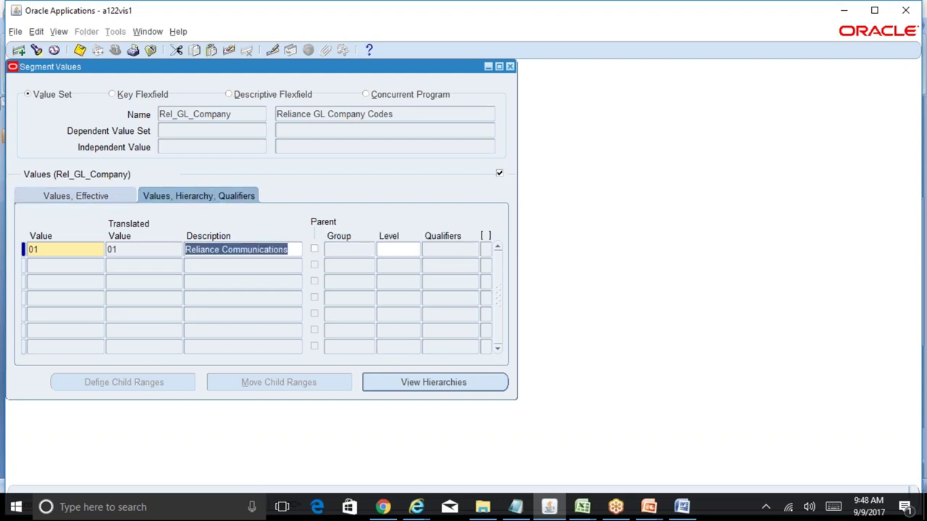
- Save value 01, recheck its qualifiers, then close the form and acknowledge the hierarchy compile notice
key("ctrl+s")
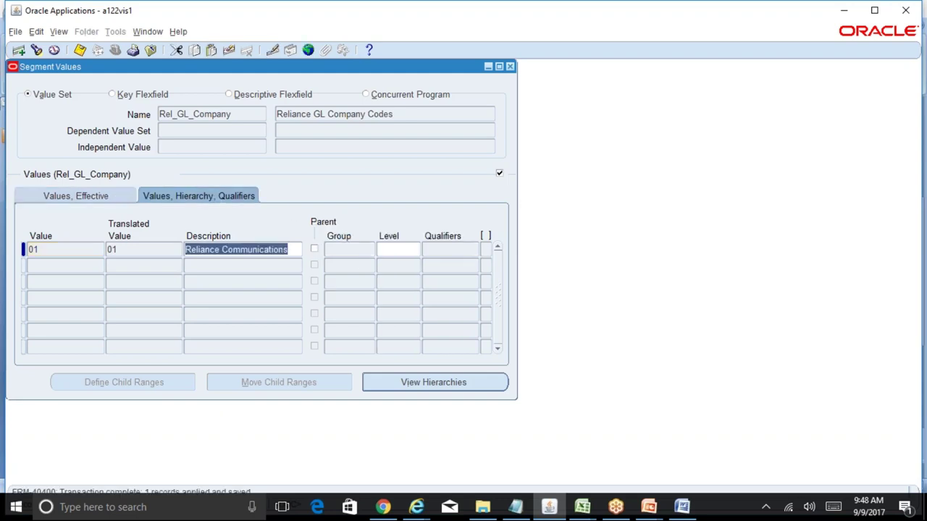
left_click(116, 200)
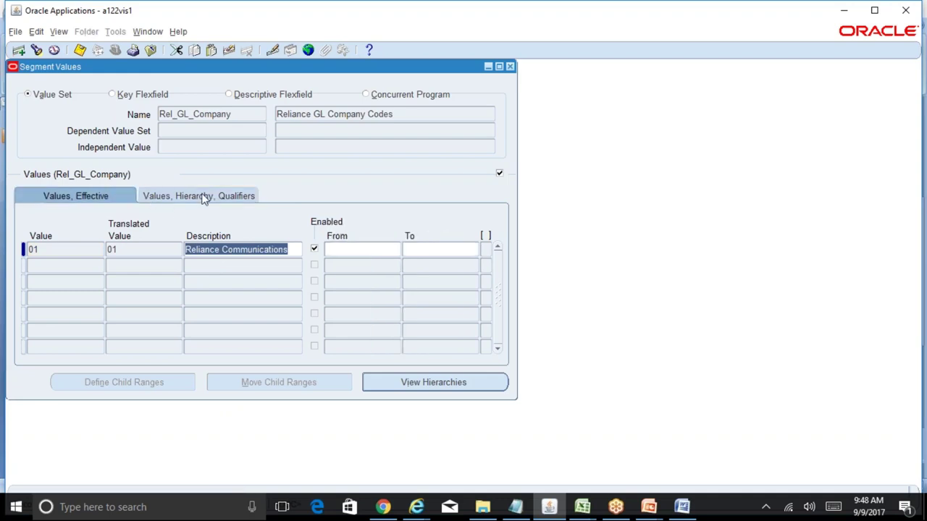
left_click(205, 198)
left_click(455, 249)
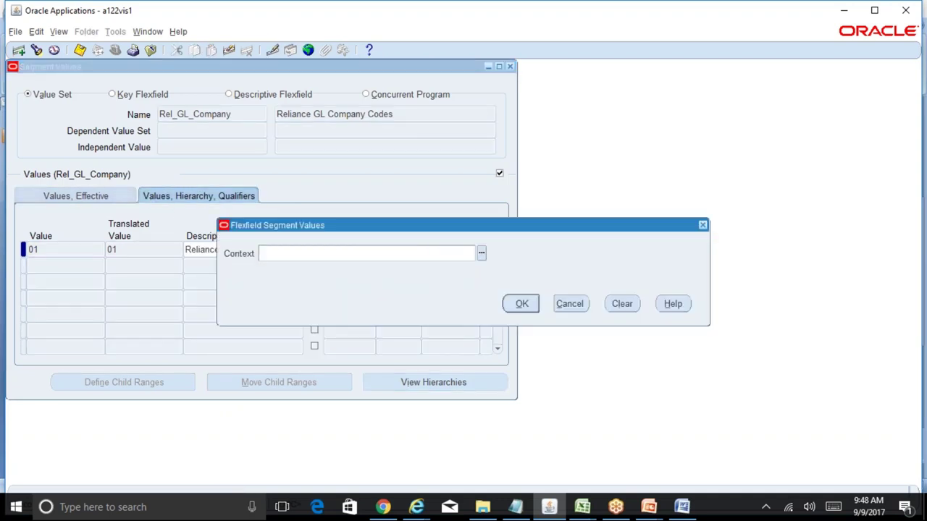
left_click(569, 305)
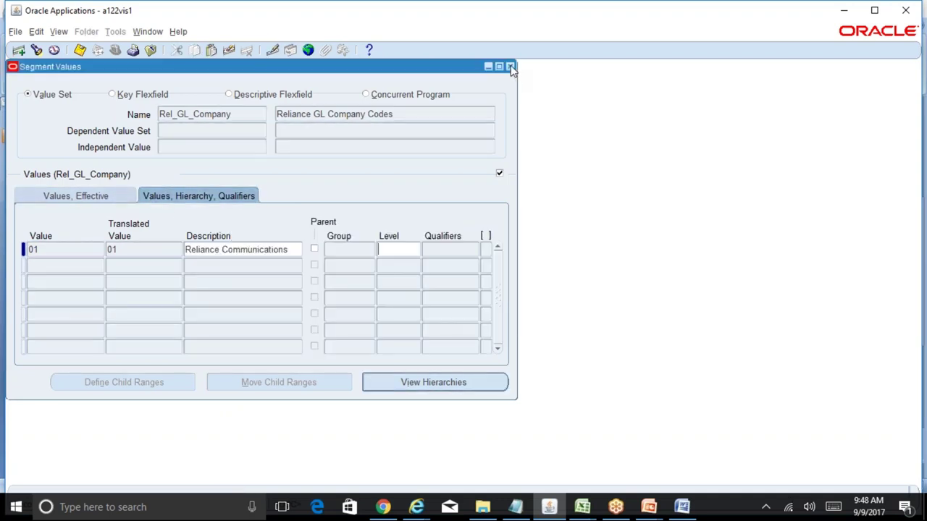
key("ctrl+s")
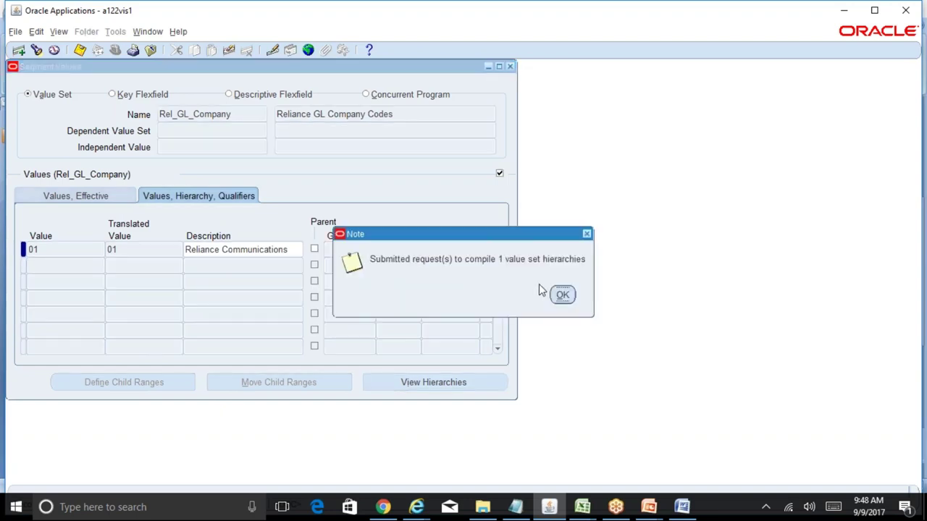
left_click(562, 294)
- Bring up the BR100_Financials_GL workbook and inspect the Reliance Telecomm row of the values table
mouse_move(579, 512)
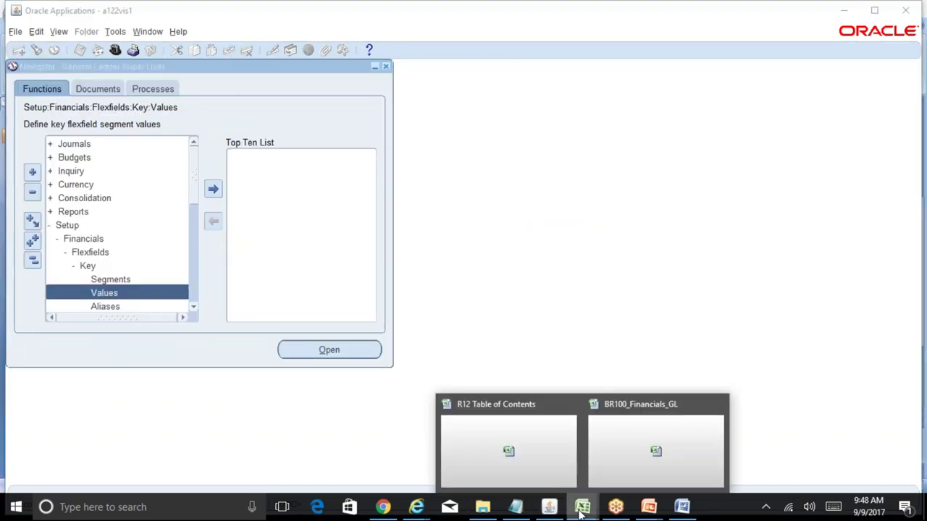
left_click(625, 463)
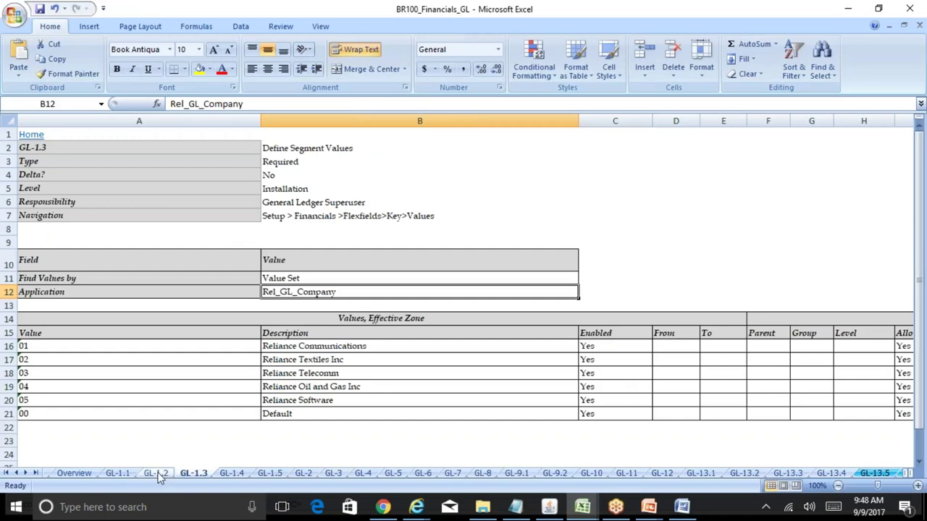
left_click(797, 375)
key("Right")
key("Right")
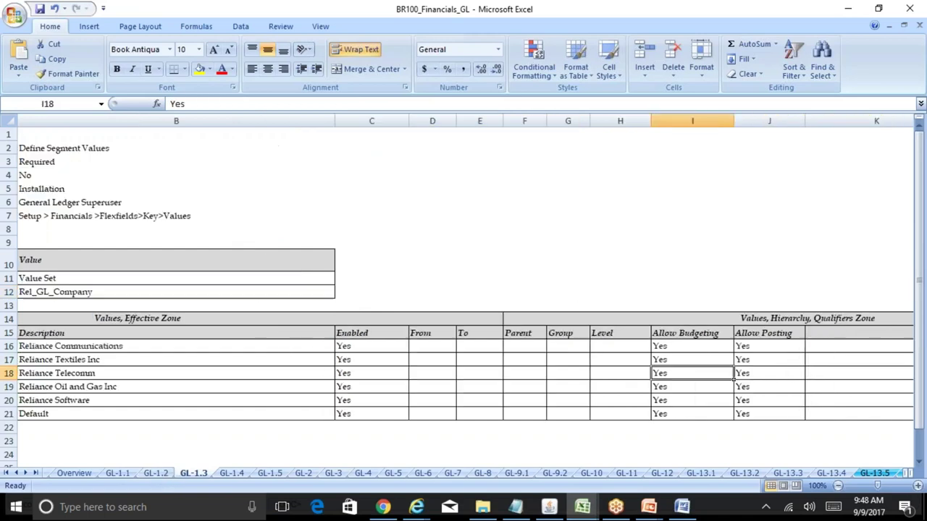
key("Left")
key("Home")
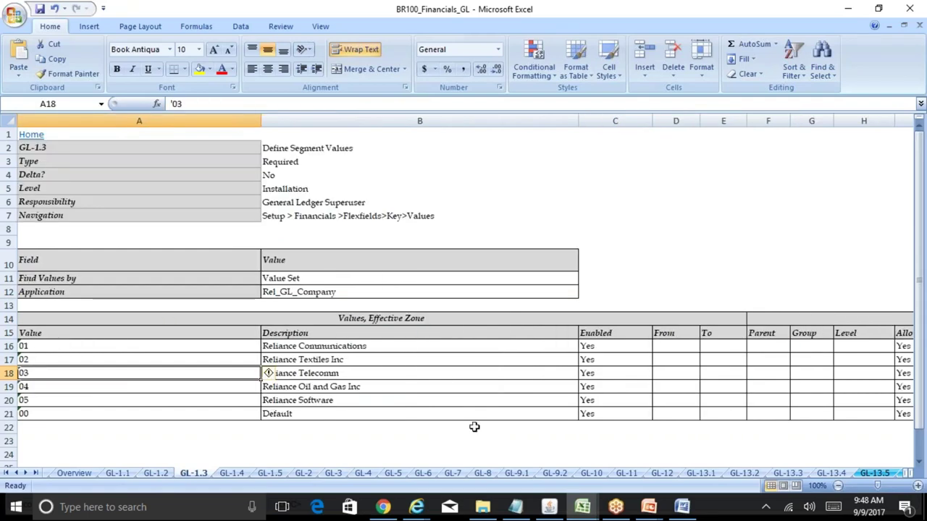
- Review sheets GL-1.2 and GL-1.1, check GL-1.2's flexfield description, then return to Oracle's Navigator
left_click(161, 472)
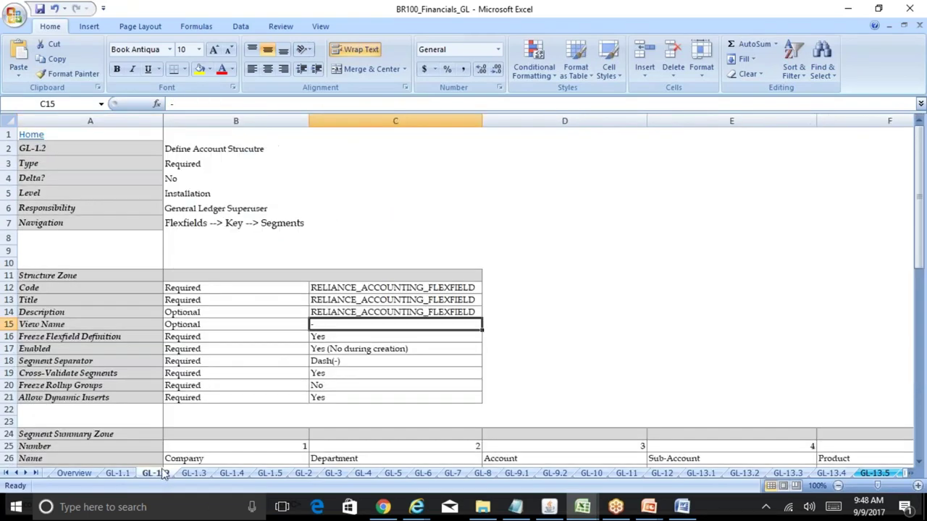
left_click(123, 473)
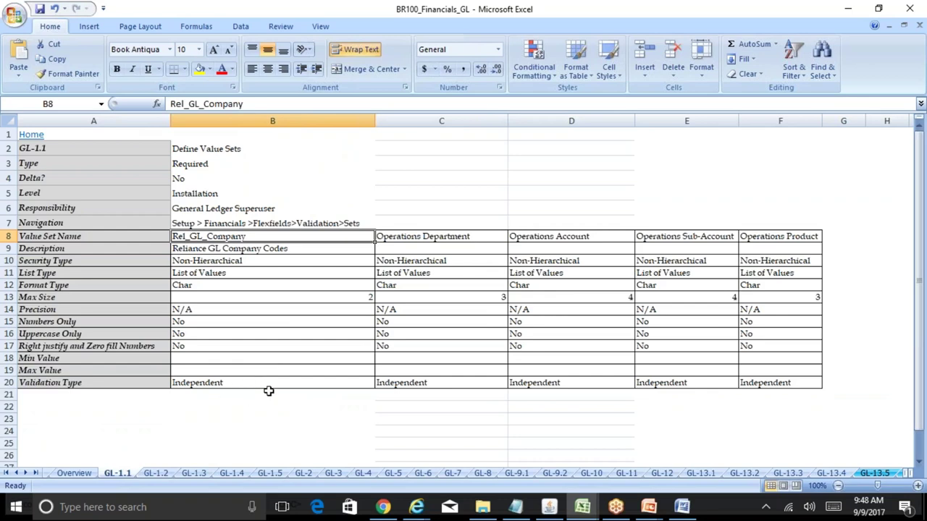
left_click(165, 474)
left_click(415, 307)
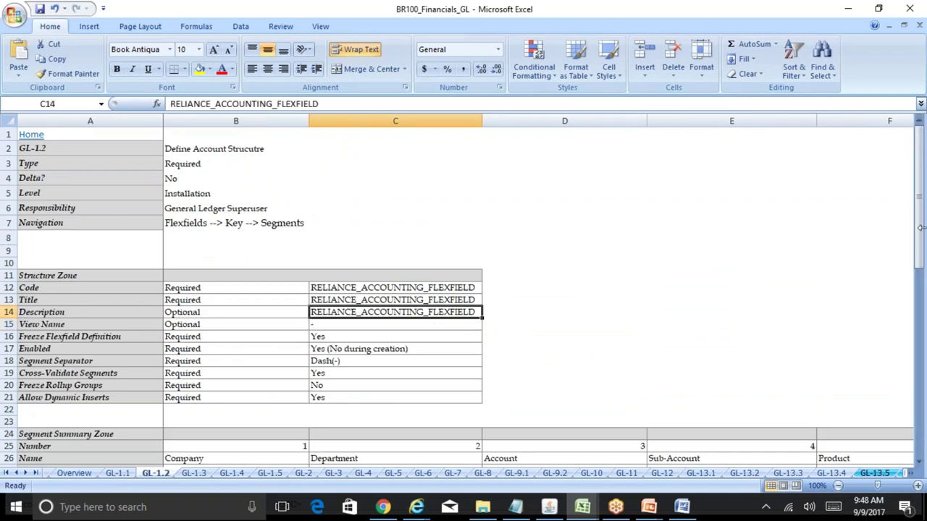
left_click_drag(921, 228, 921, 242)
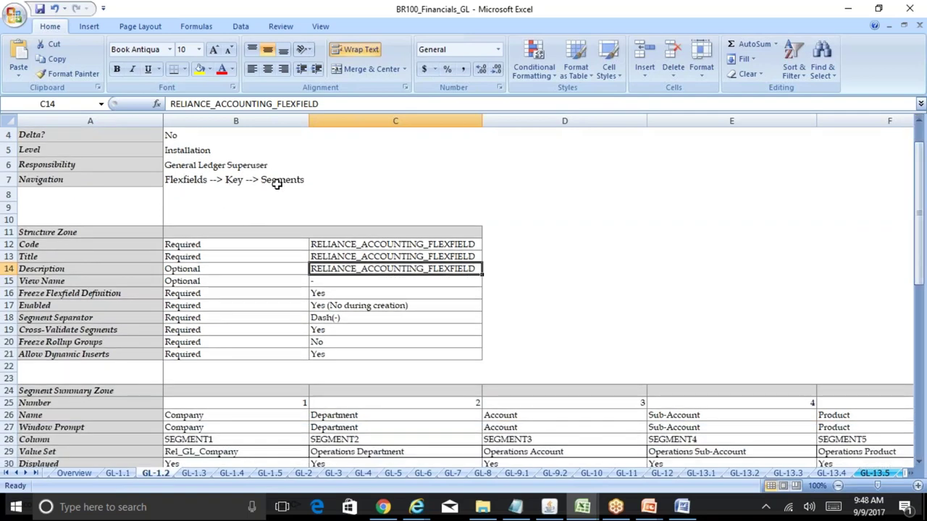
left_click(549, 507)
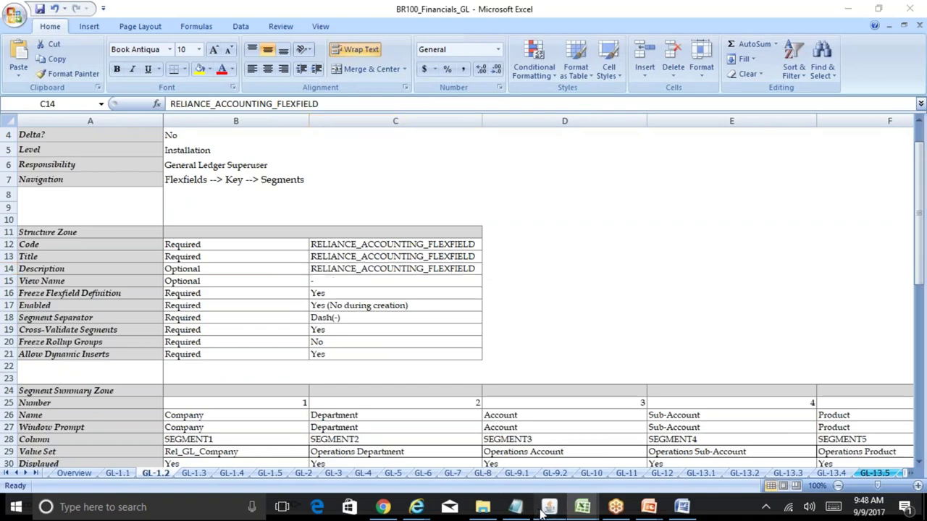
left_click(32, 260)
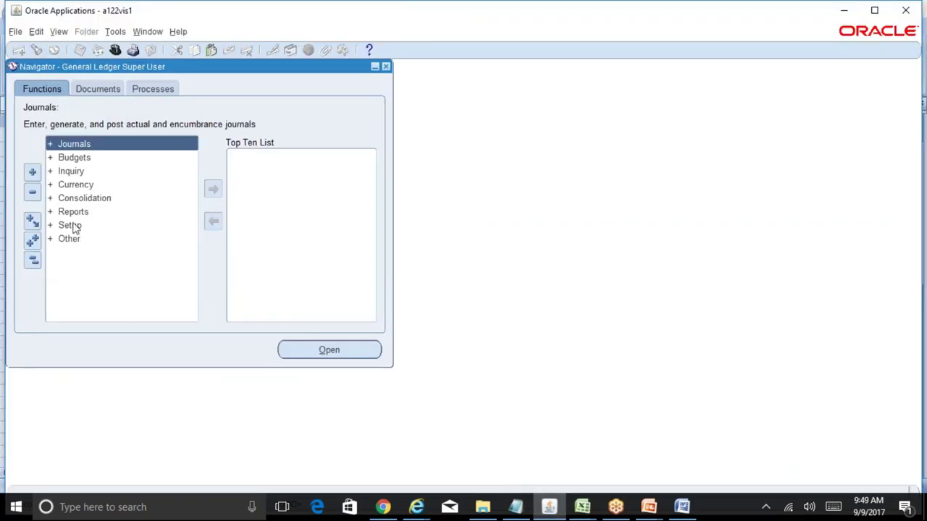
- Open the Key Flexfield Segments form via Setup > Financials > Flexfields > Key > Segments
double_click(74, 225)
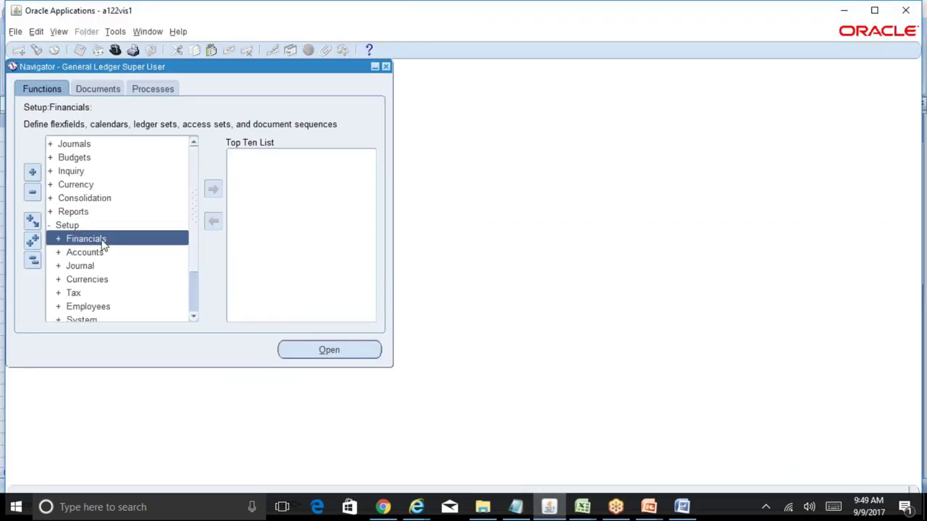
double_click(103, 244)
double_click(110, 254)
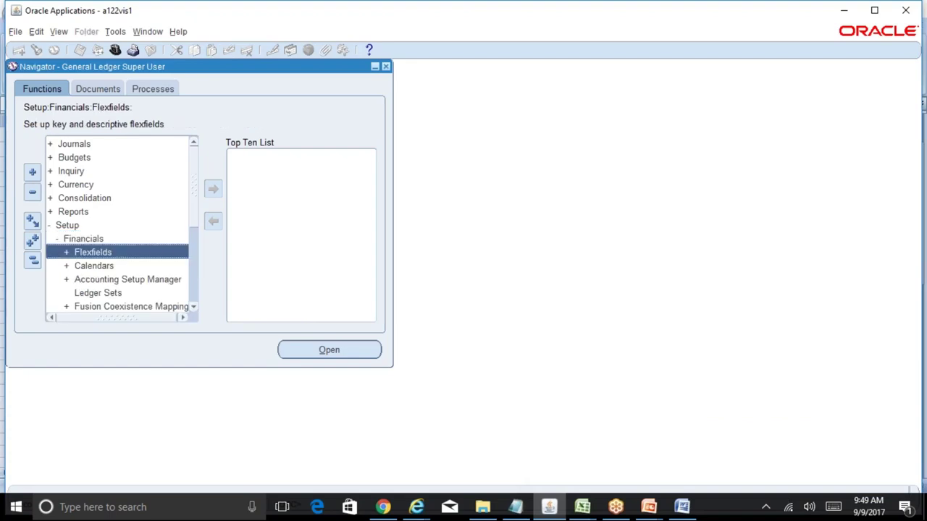
double_click(120, 268)
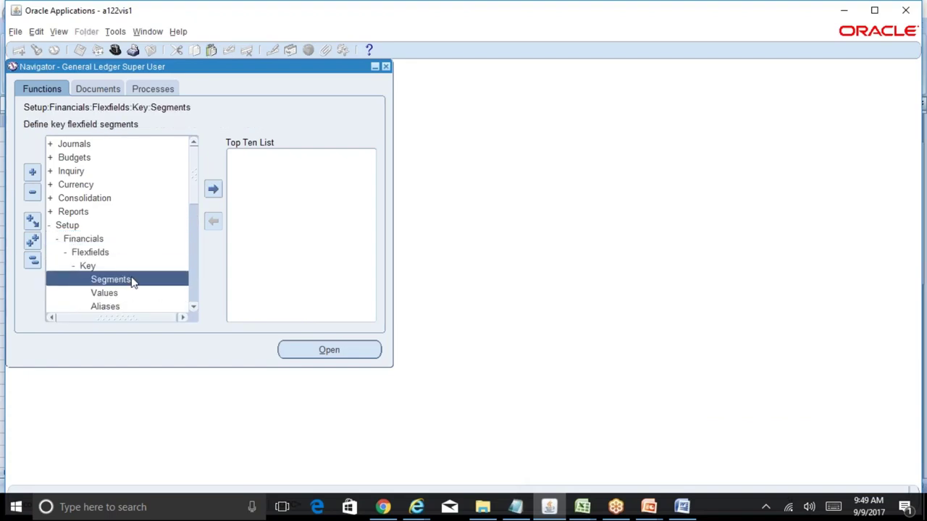
double_click(133, 281)
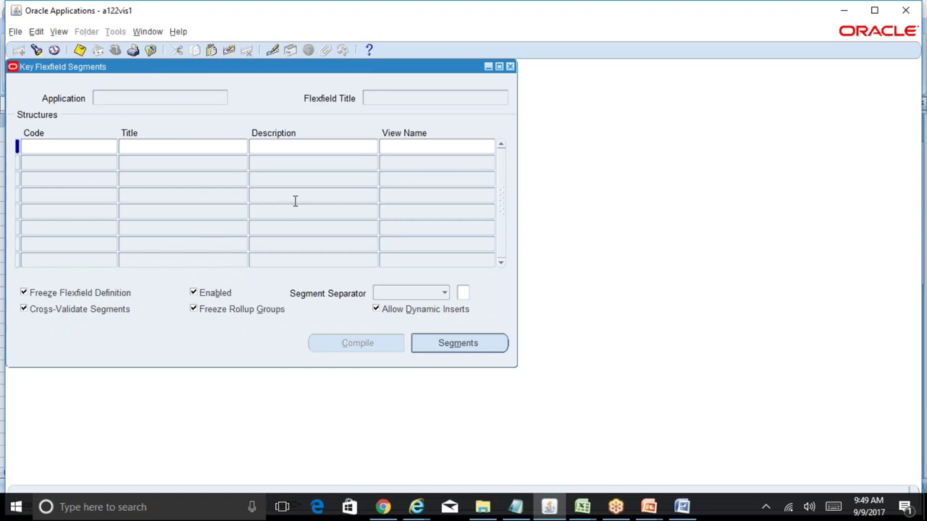
- Query 'General%Ledger%' flexfields and move to the Accounting Flexfield record
key("F11")
type("Gen")
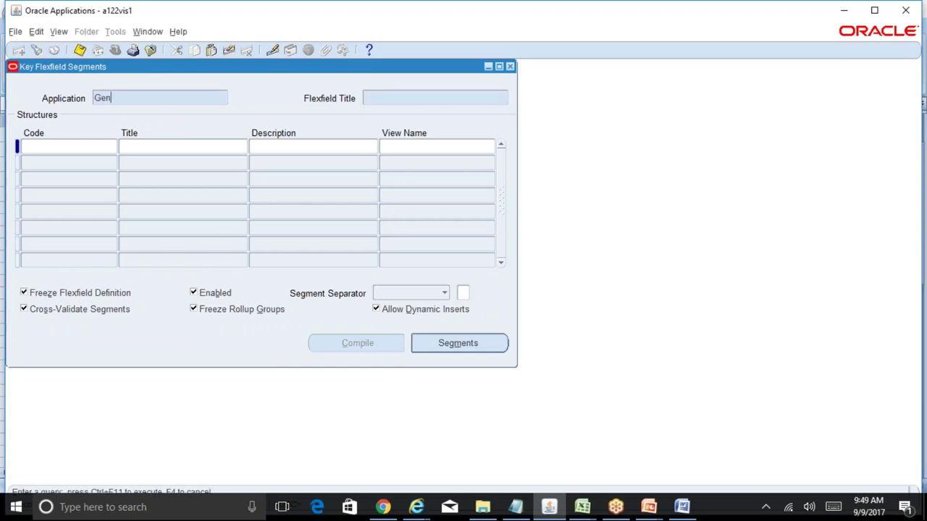
type("eral%Ledger%")
key("ctrl+F11")
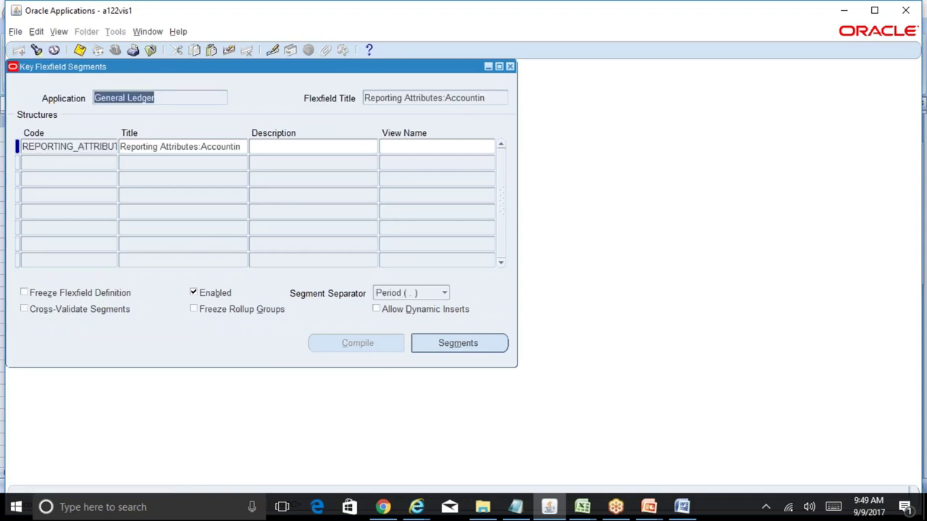
key("Down")
key("Down")
key("Down")
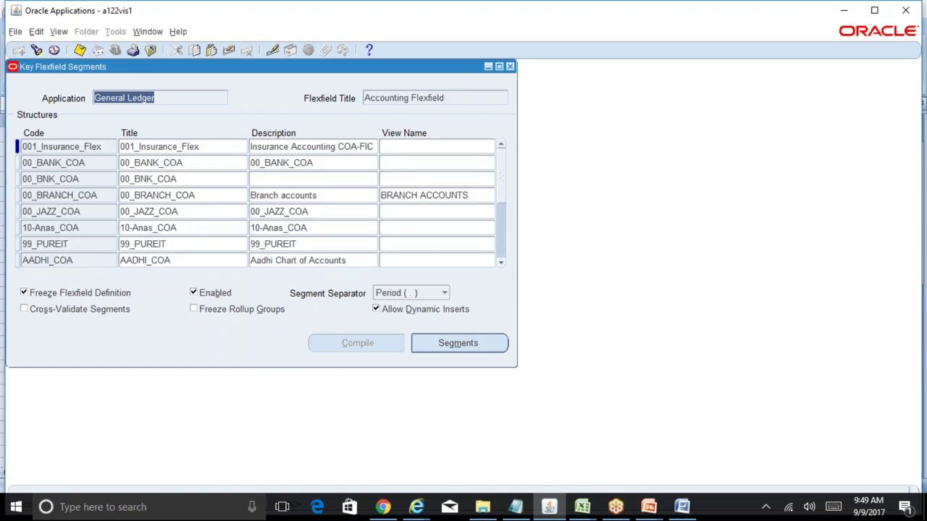
left_click(443, 97)
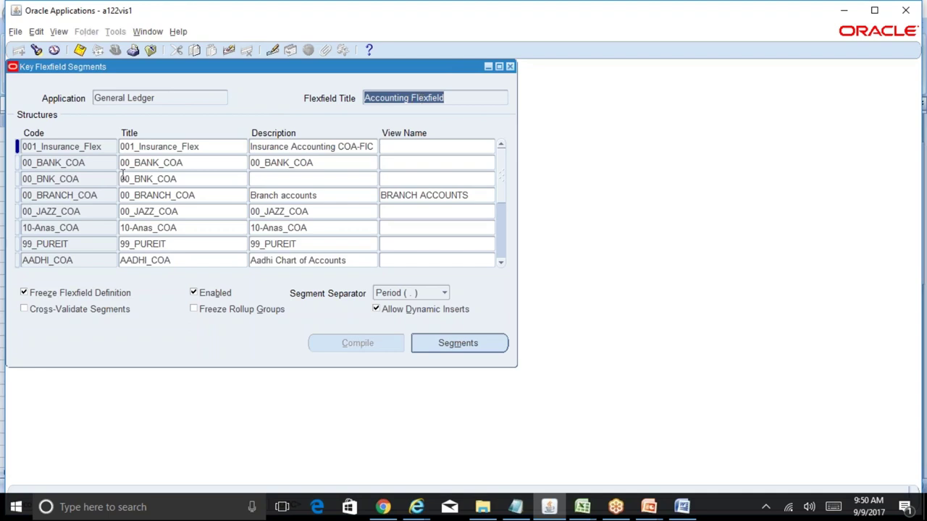
- Insert a blank new row in the Accounting Flexfield's structures list
left_click(104, 162)
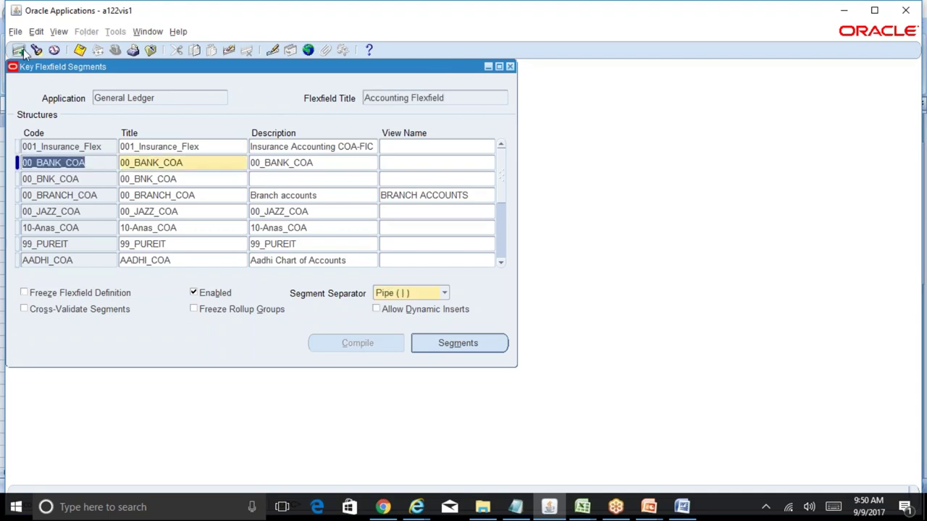
left_click(19, 49)
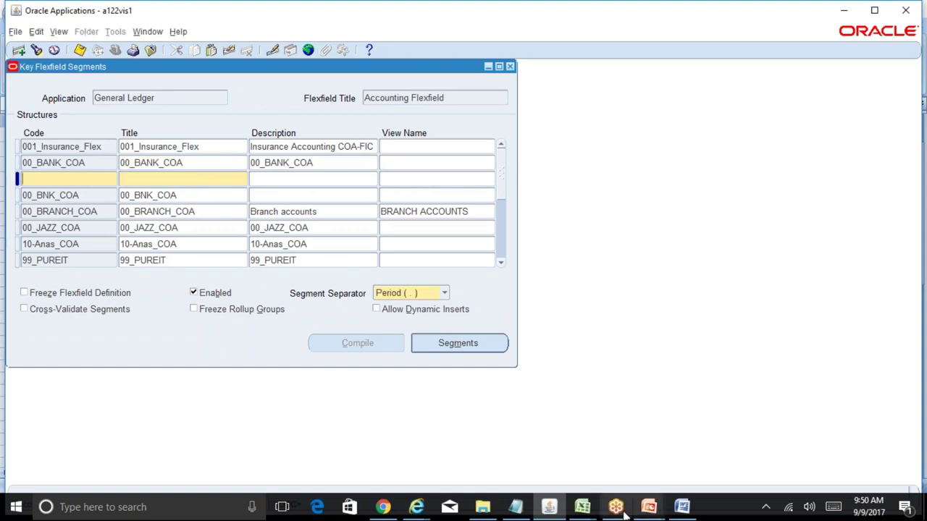
left_click(582, 507)
- Copy RELIANCE_ACCOUNTING_FLEXFIELD from cell C12 on the GL-1.2 sheet and return to Oracle
left_click(631, 475)
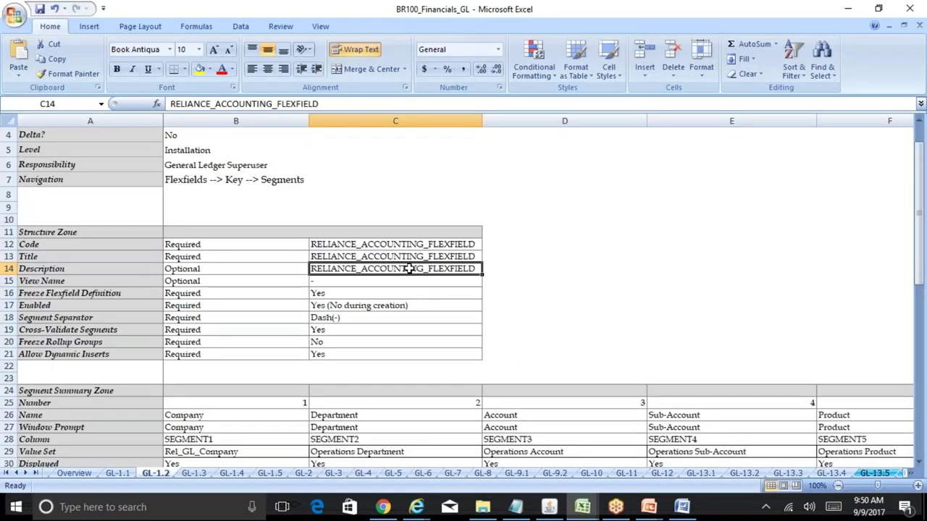
left_click(395, 243)
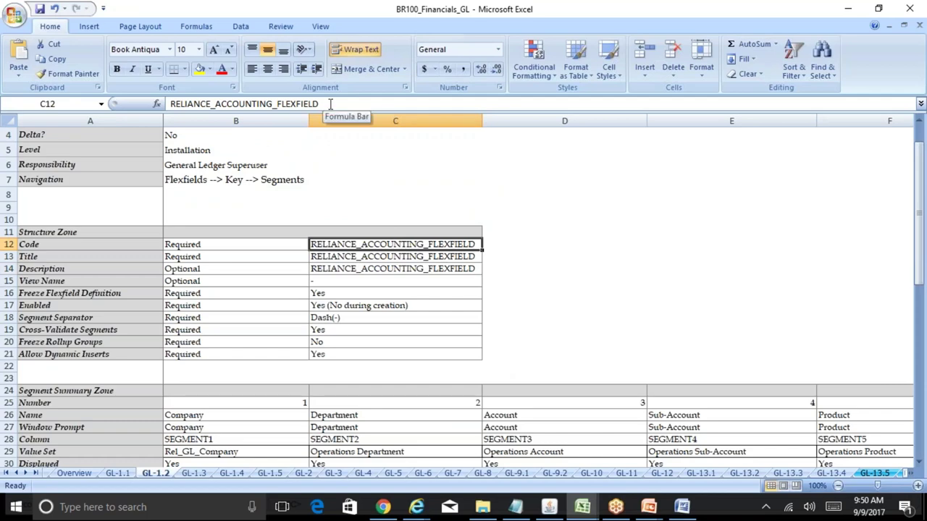
left_click(319, 103)
double_click(316, 103)
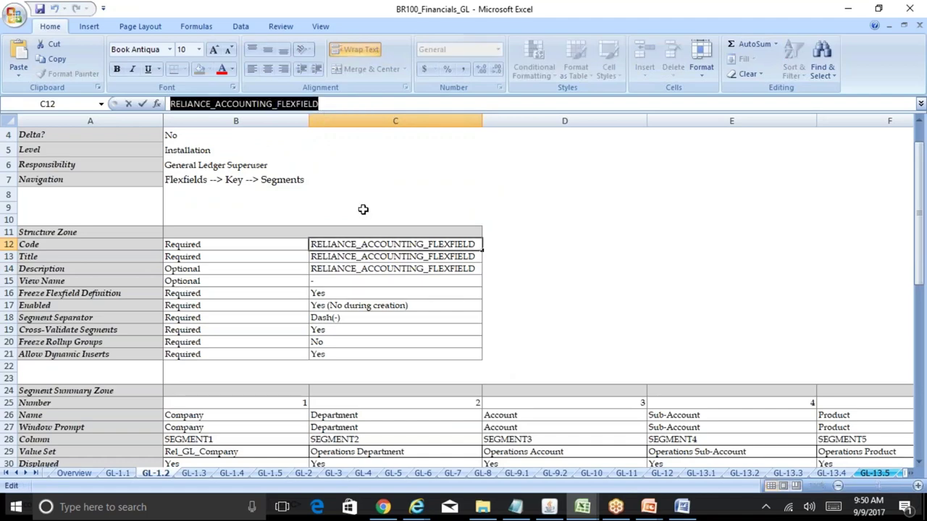
key("Escape")
key("ctrl+c")
key("alt+Tab")
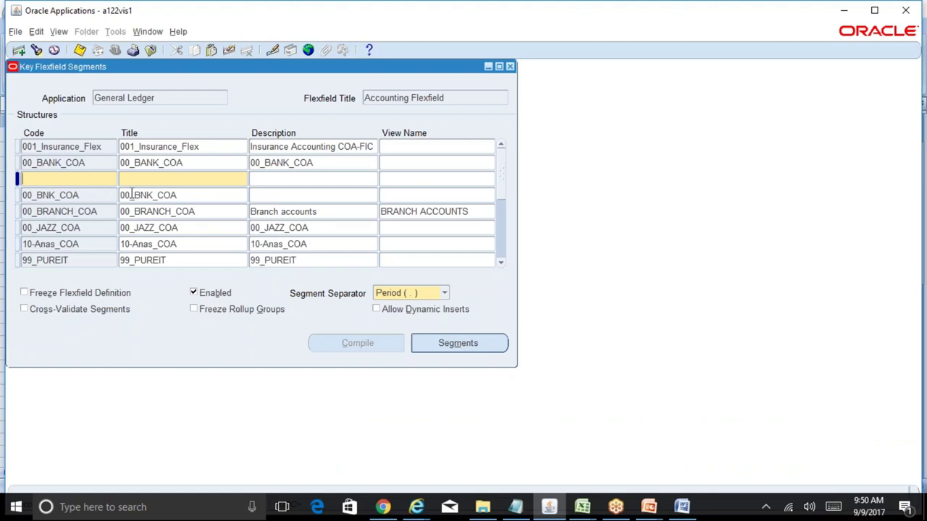
- Fill the new structure with RELIANCE_ACCOUNTING_FLEXFIELD as code, title and description, then open its segments
key("ctrl+v")
key("Tab")
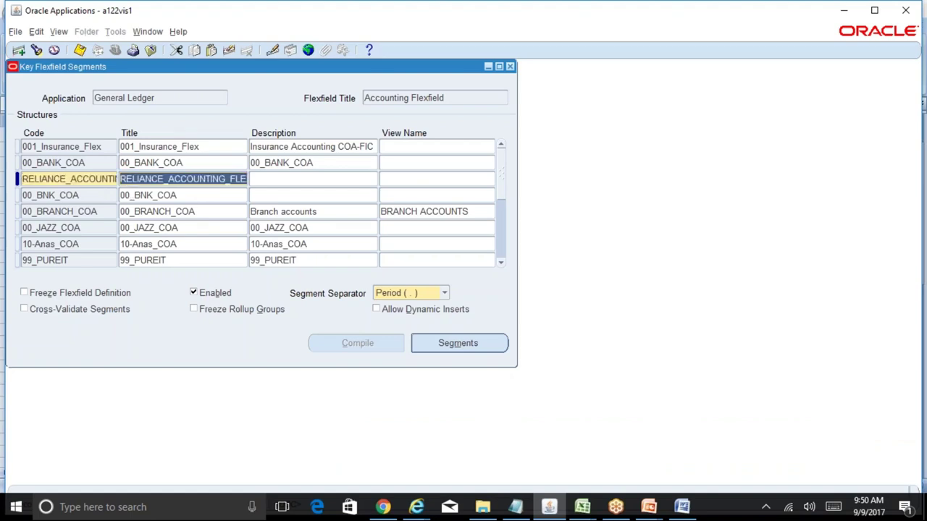
key("Tab")
key("ctrl+v")
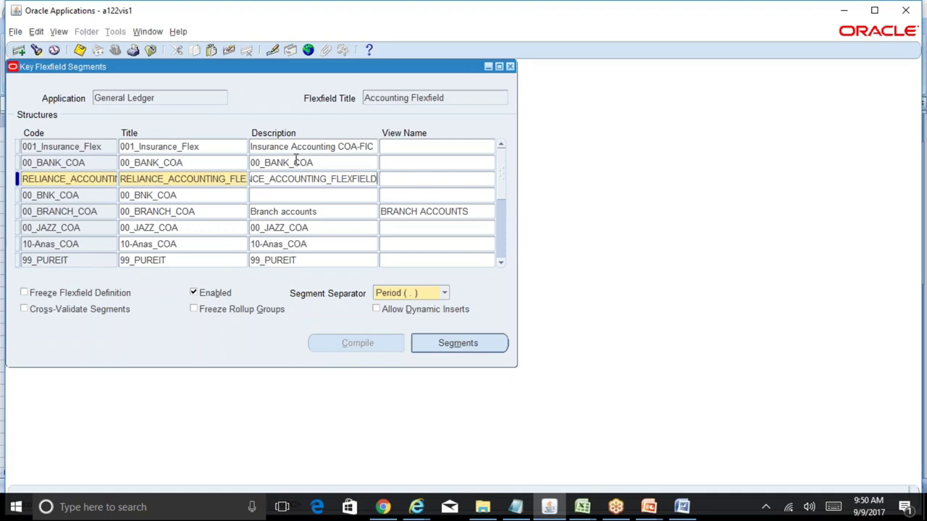
double_click(106, 179)
double_click(215, 180)
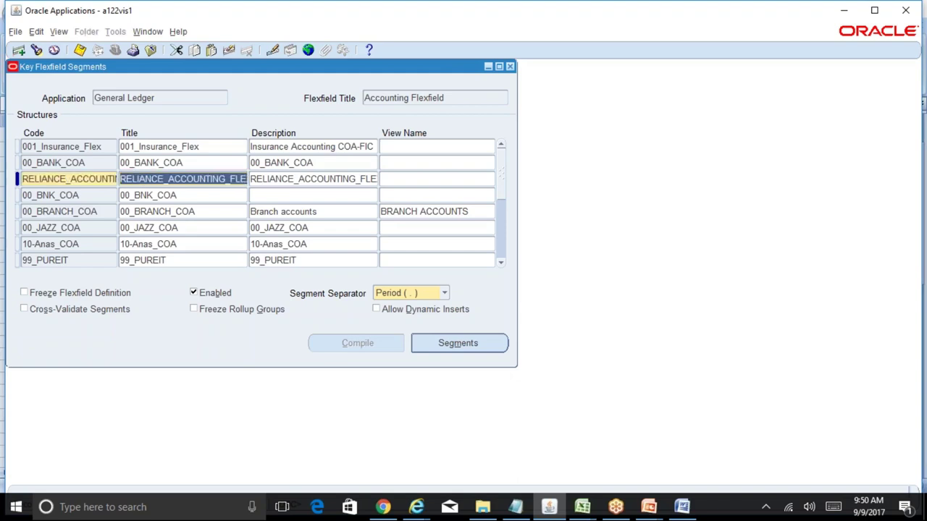
double_click(312, 181)
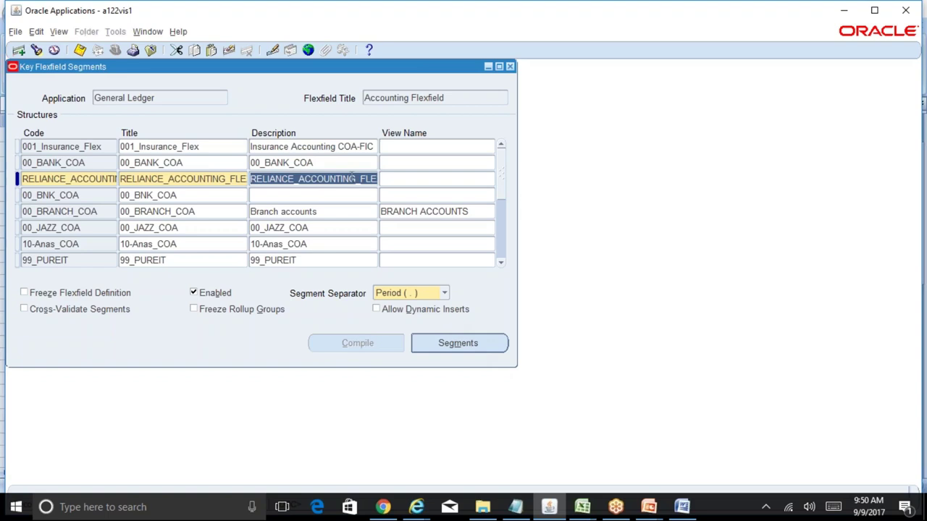
left_click(490, 347)
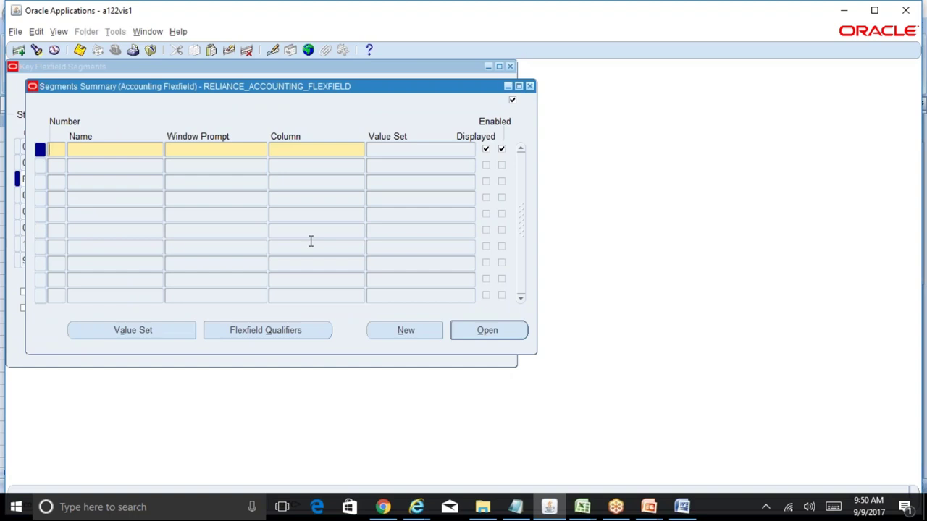
- Enter segment number 1 named Company, with the window prompt defaulting to Company
type("1")
type("Company")
key("Tab")
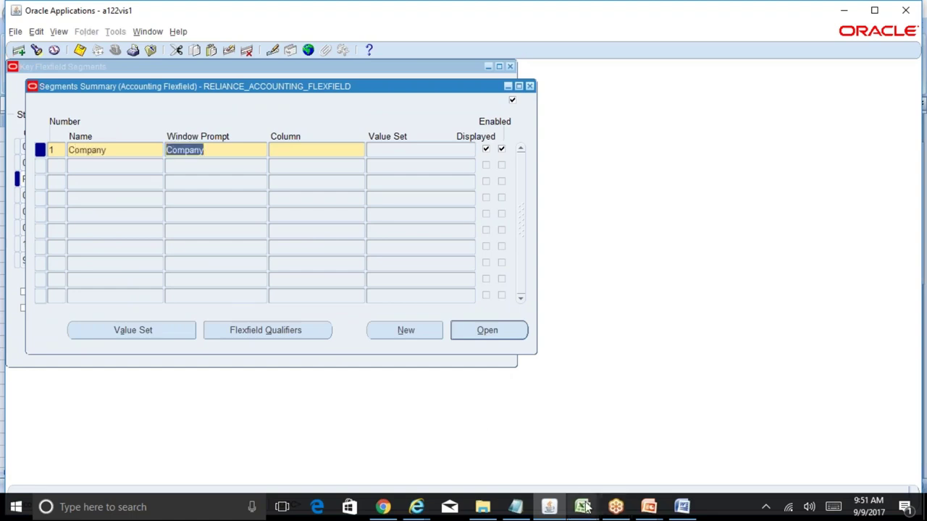
mouse_move(584, 507)
left_click(638, 445)
- Check the Company segment's name and prompt in GL-1.2 and copy its column SEGMENT1
left_click(268, 327)
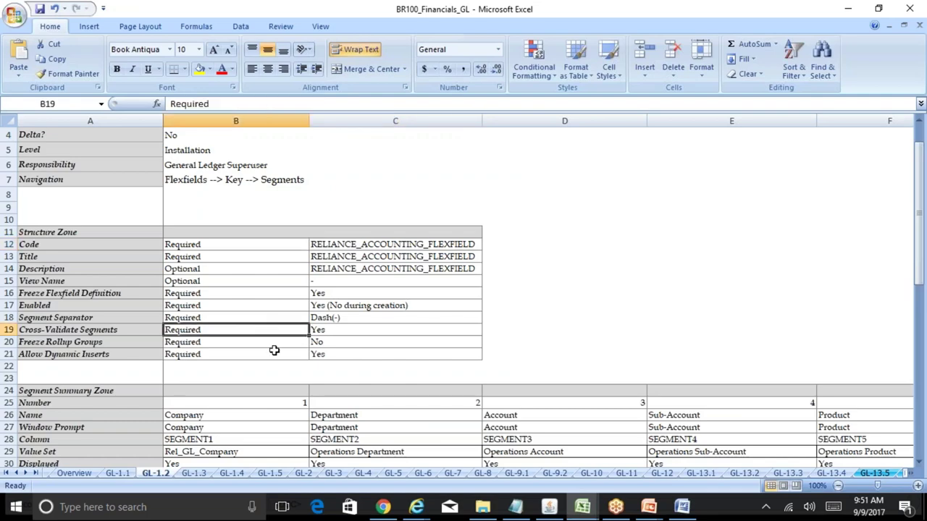
key("Down")
key("Down")
key("Down")
key("Down")
key("Down")
key("Down")
key("Down")
key("Down")
key("Down")
key("Down")
key("Down")
key("Down")
key("Down")
key("Down")
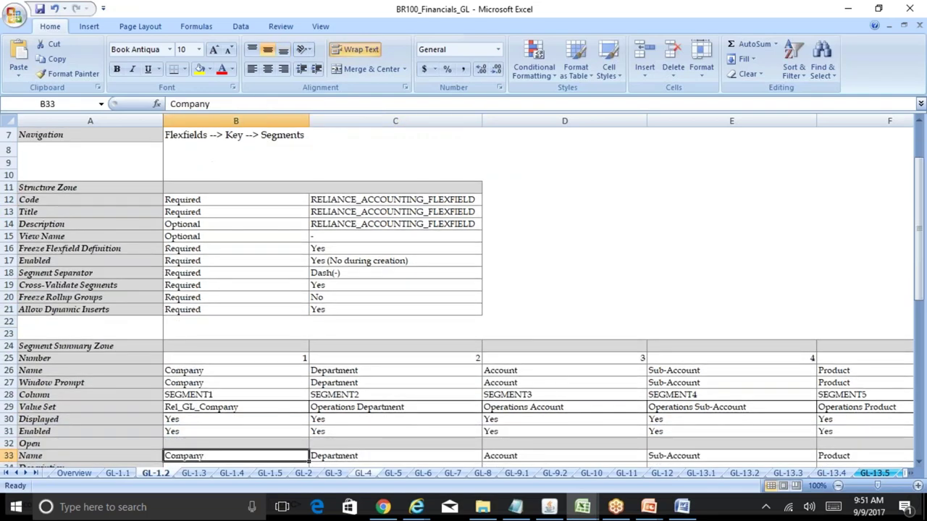
key("Down")
key("Down")
key("Down")
left_click(197, 329)
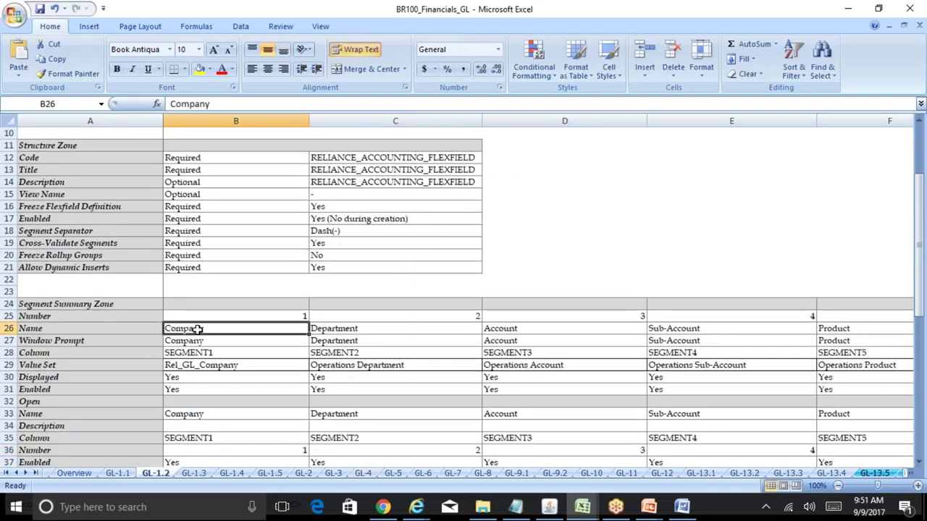
left_click(210, 346)
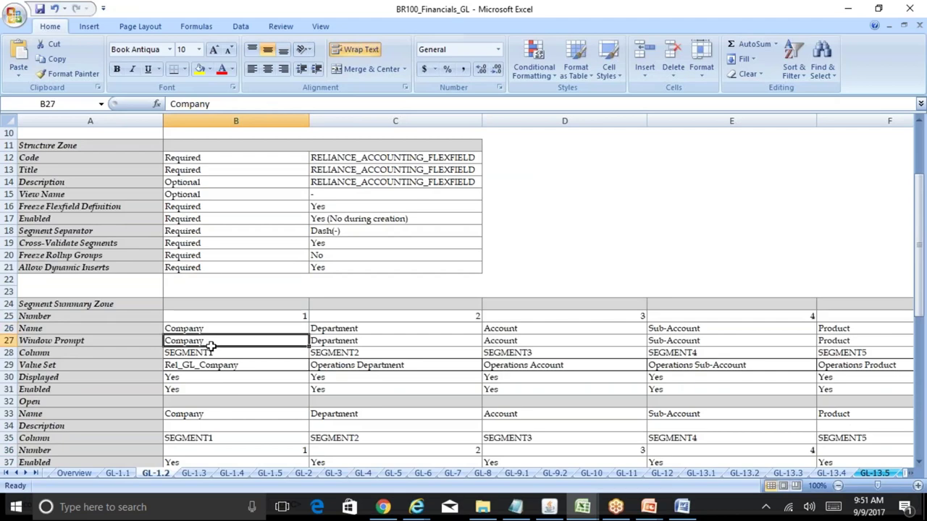
left_click(220, 355)
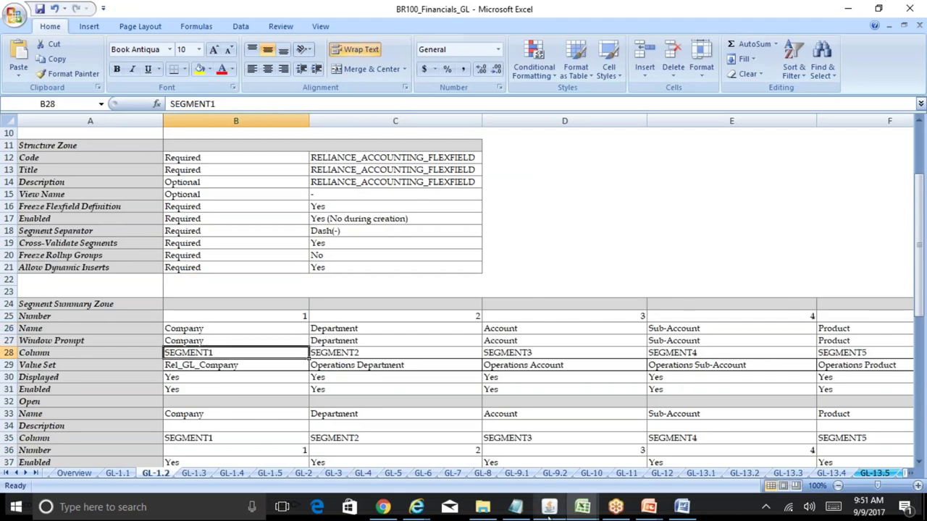
key("ctrl+c")
key("alt+Tab")
left_click(334, 150)
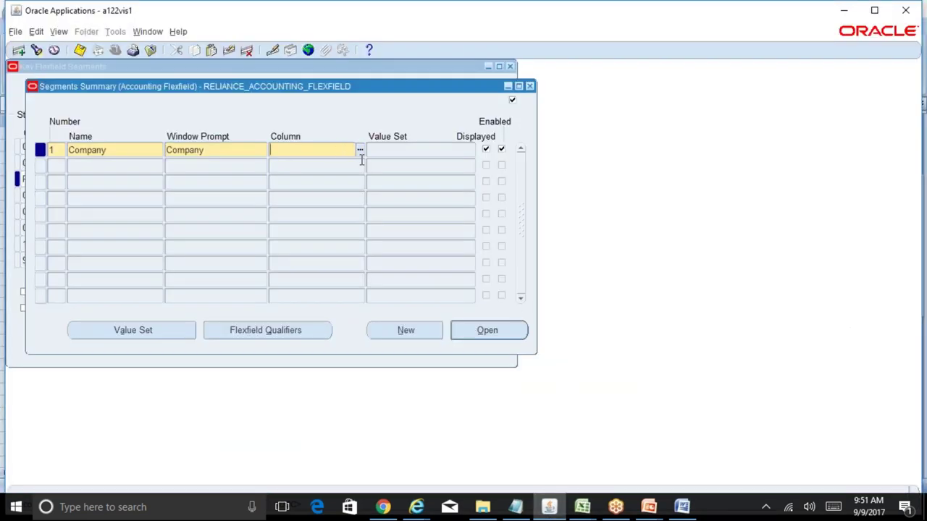
- Assign column SEGMENT1 to the Company segment from the column list
left_click(360, 152)
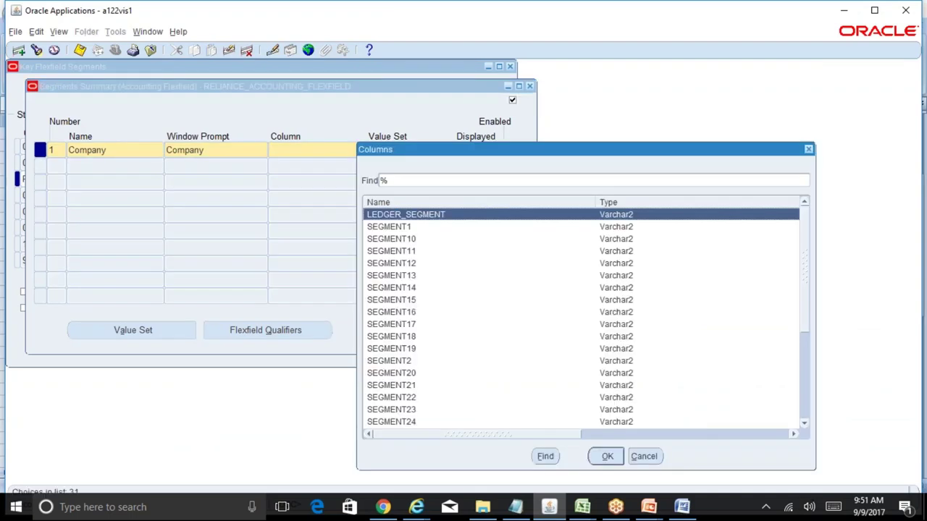
scroll(794, 279, "down", 4)
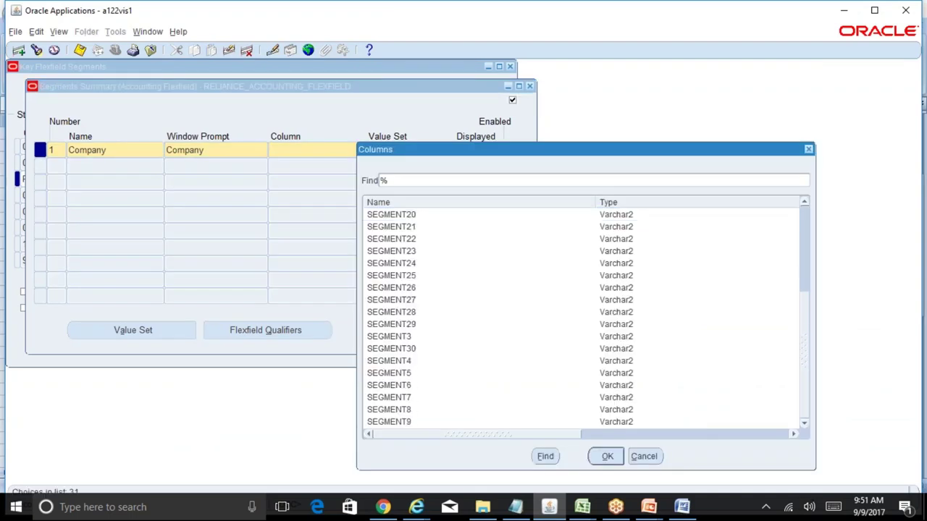
left_click_drag(811, 388, 816, 246)
left_click(452, 227)
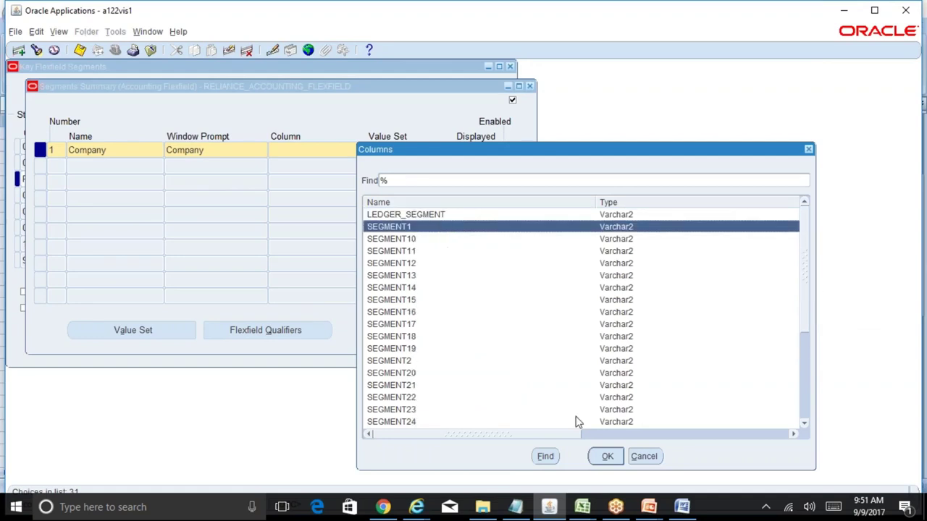
left_click(607, 456)
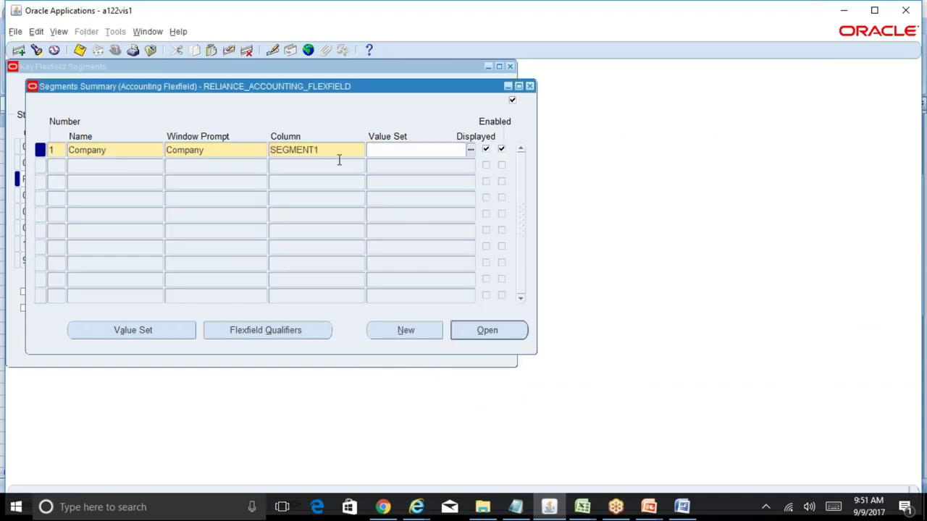
- Add segment 2, Department, with a Department prompt on column SEGMENT2
left_click(56, 166)
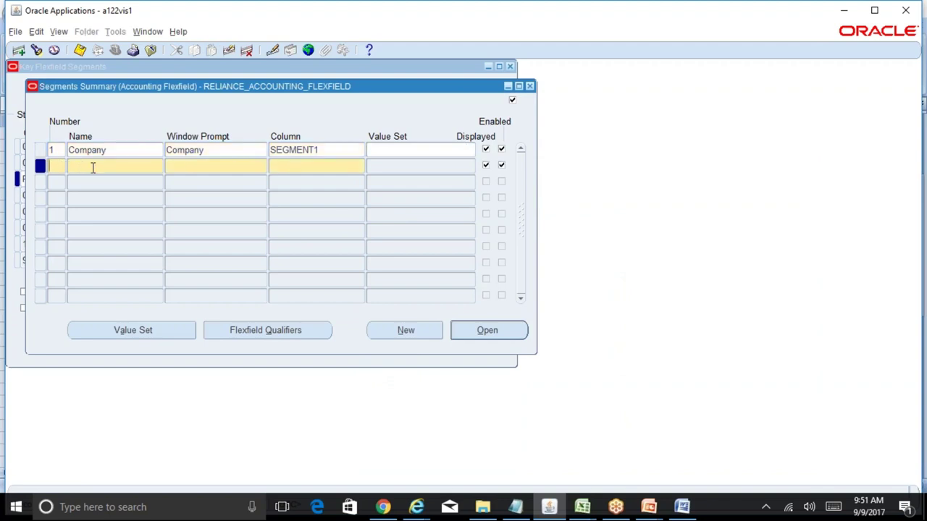
type("2")
key("Tab")
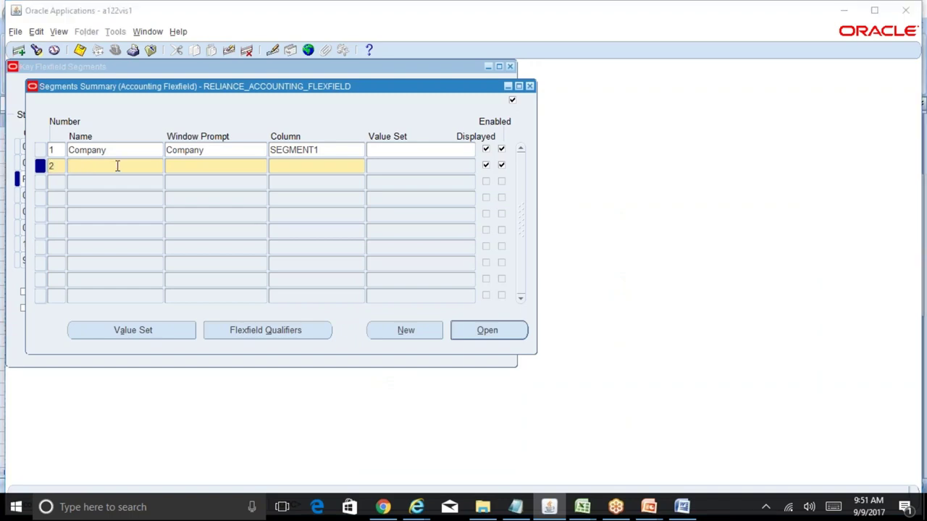
key("alt+Tab")
key("Right")
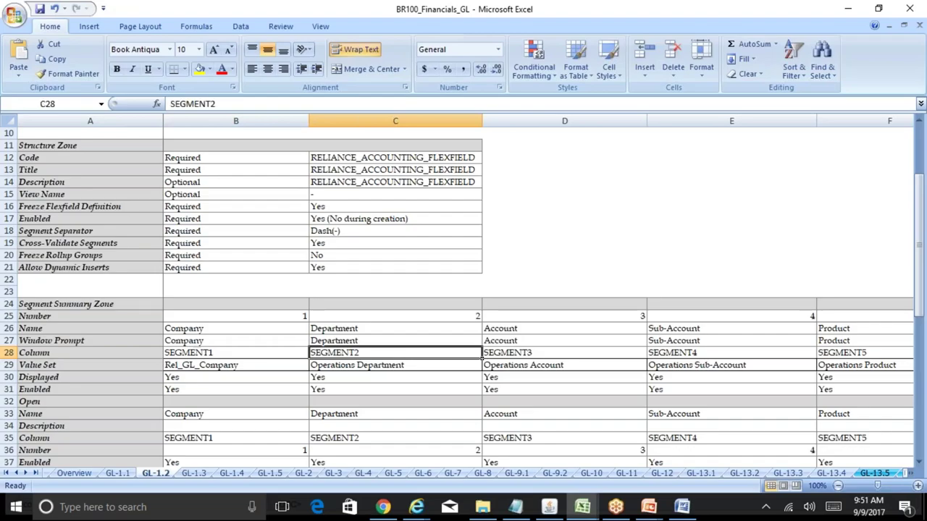
key("alt+Tab")
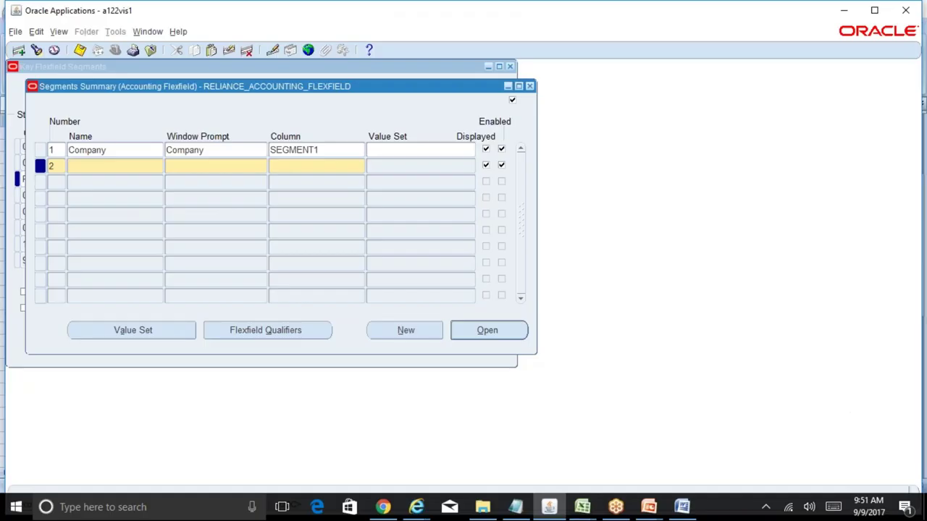
type("Department")
key("Tab")
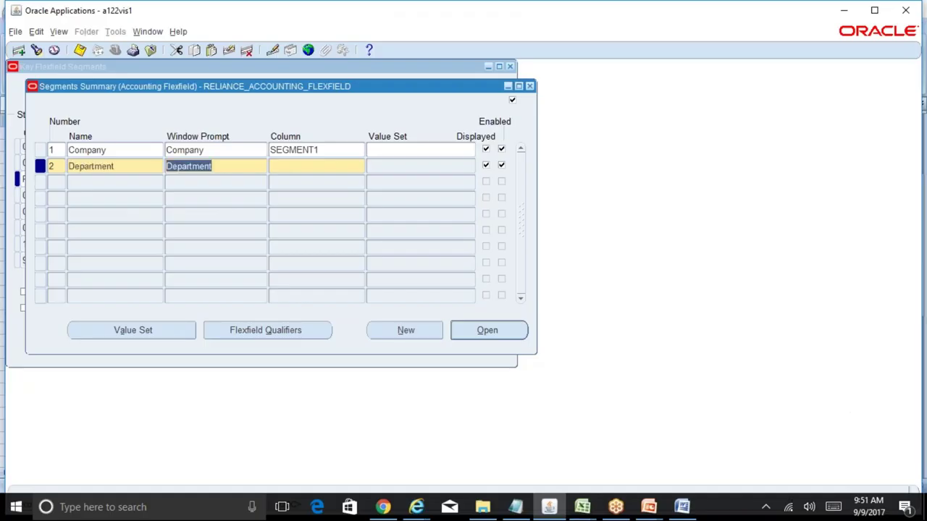
key("Tab")
type("Segment")
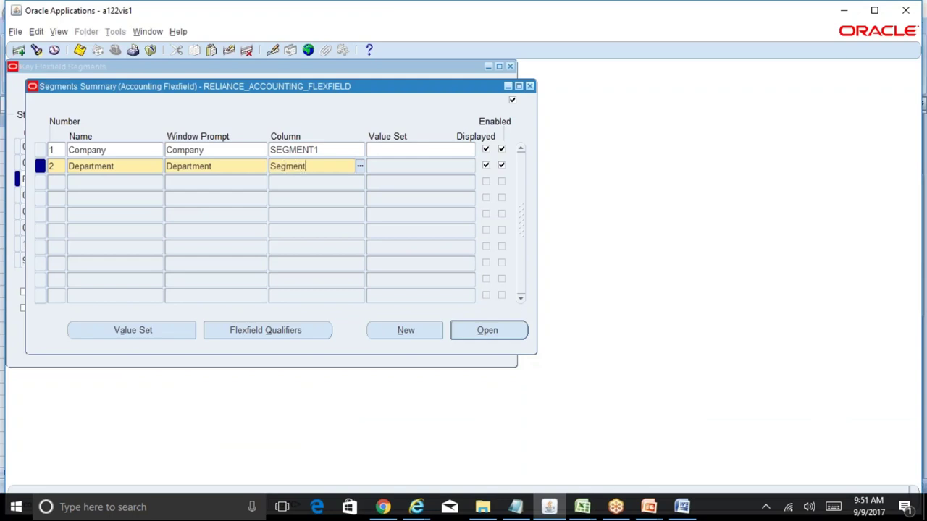
type("2")
key("Tab")
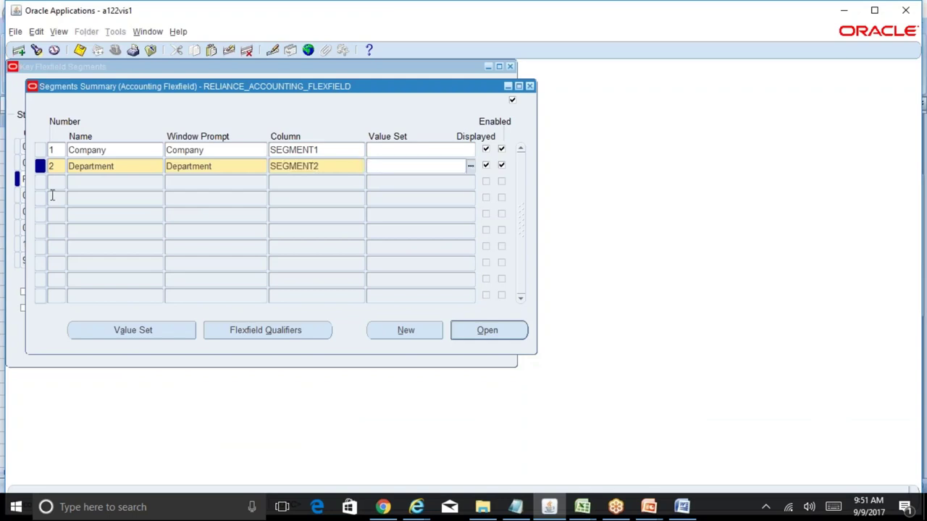
left_click(52, 182)
- Add segment 3, Account, with an Account prompt on column SEGMENT3
type("3")
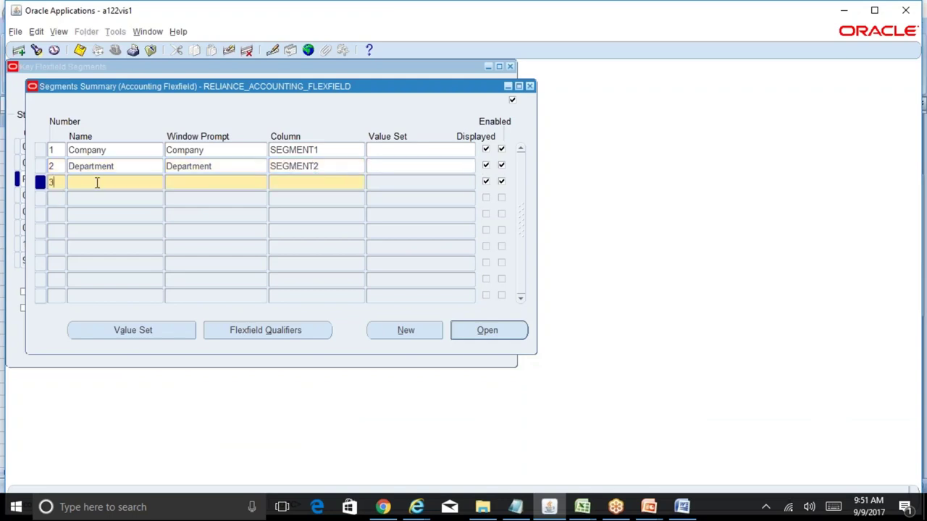
key("Tab")
type("Account")
key("Tab")
key("Tab")
type("S")
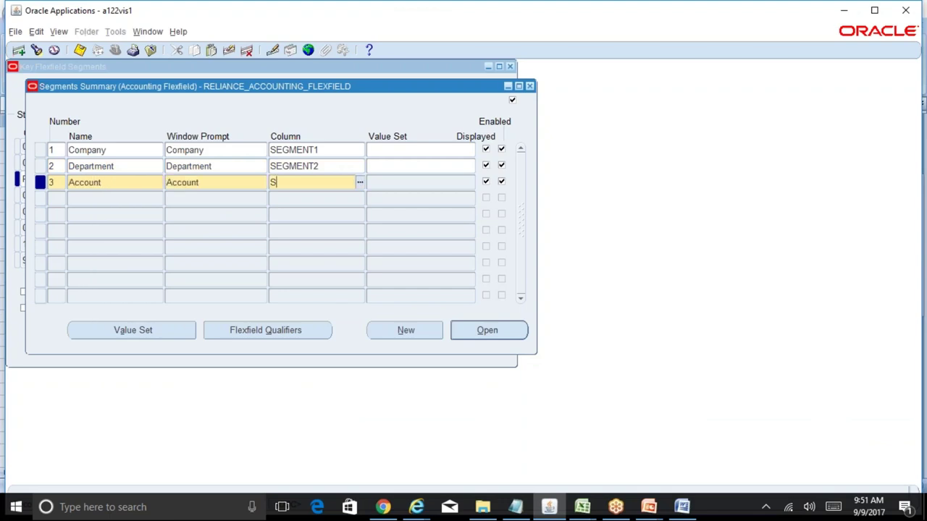
type("egment3")
key("Tab")
left_click(118, 201)
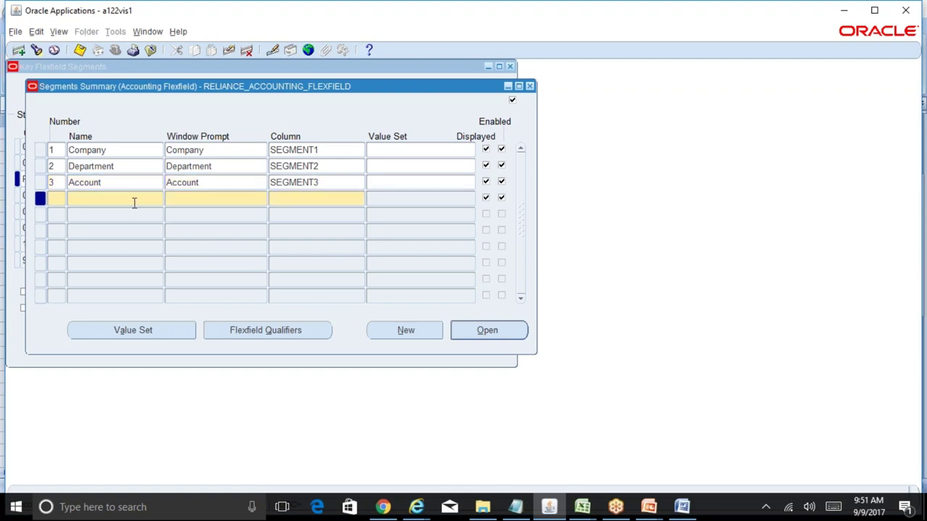
- Add segment 4 on SEGMENT4, renaming name and prompt from 'Sub-Account' to 'Sub Account'
type("4")
key("Tab")
type("Sub-Account")
key("Tab")
key("Tab")
type("Segment4")
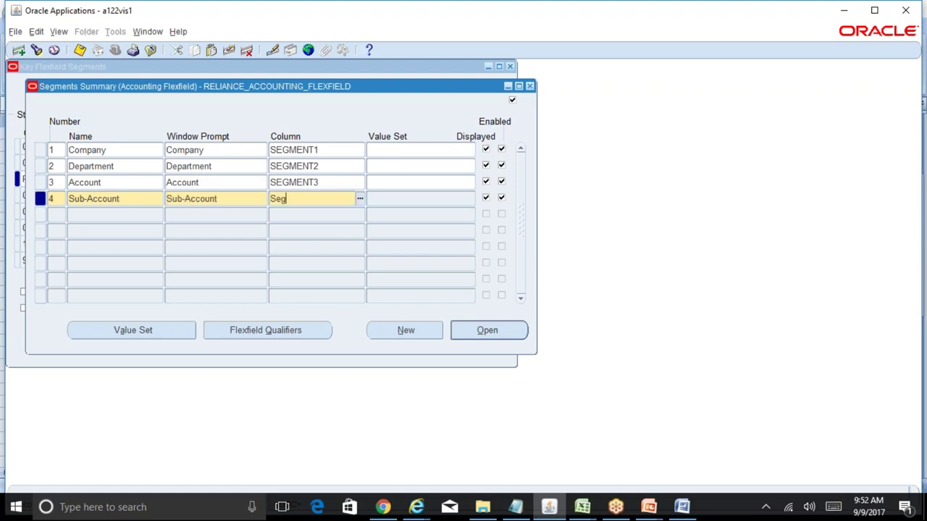
left_click(52, 215)
left_click(125, 202)
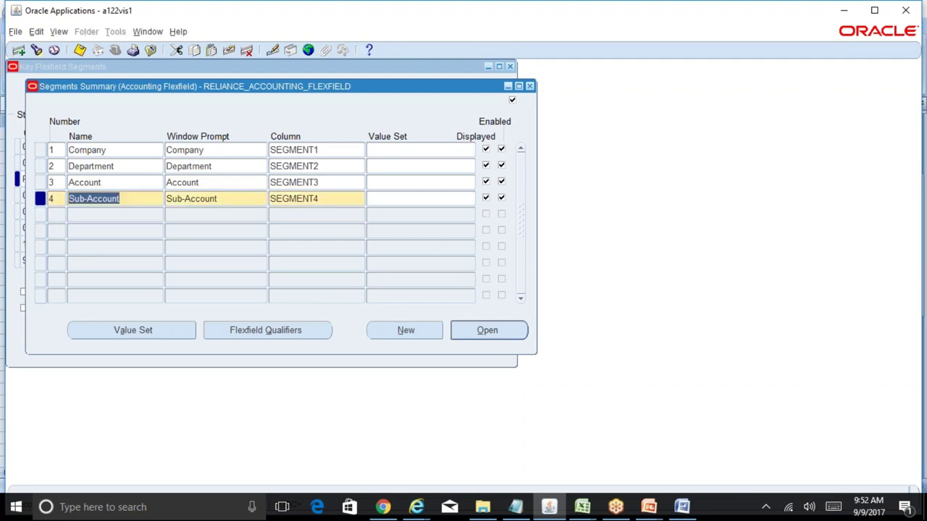
type("Sub Acc")
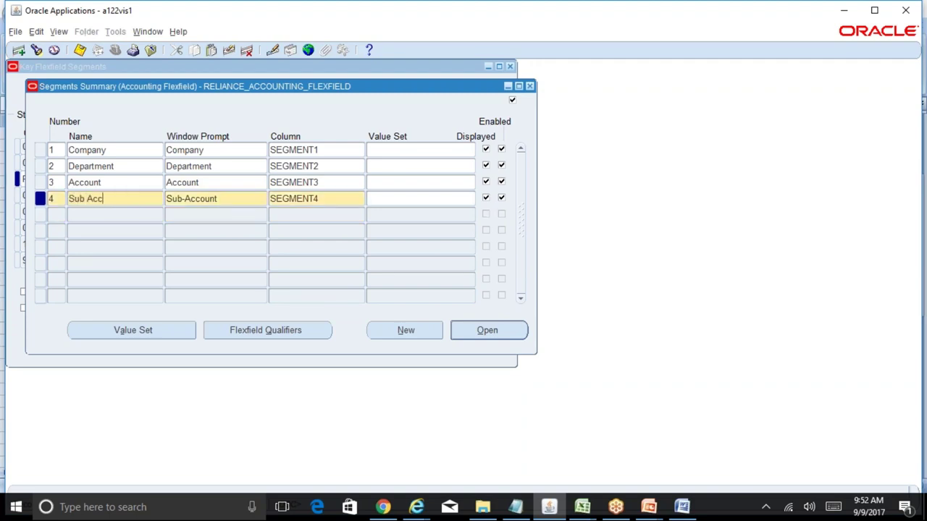
type("ount")
key("Tab")
type("Sub Account")
key("Tab")
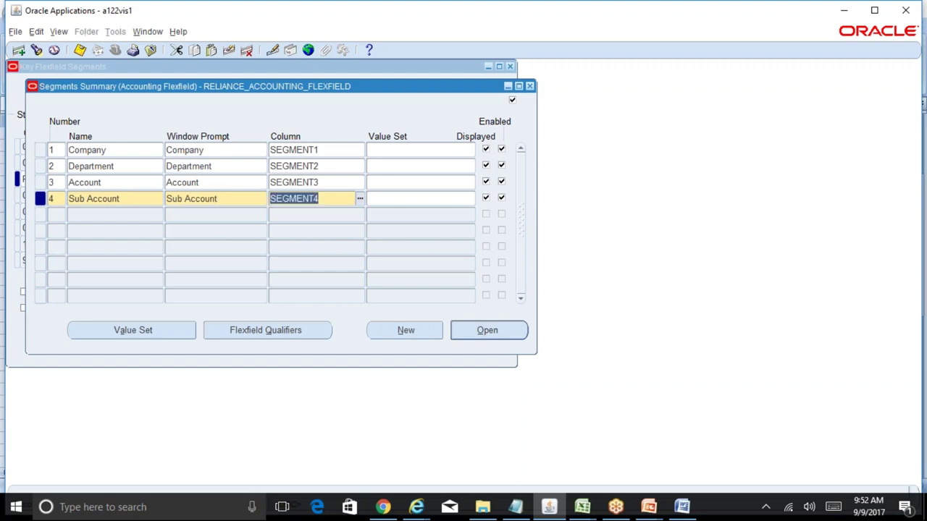
left_click(66, 215)
- Add segment 5, Product, assigned to column SEGMENT5
type("5")
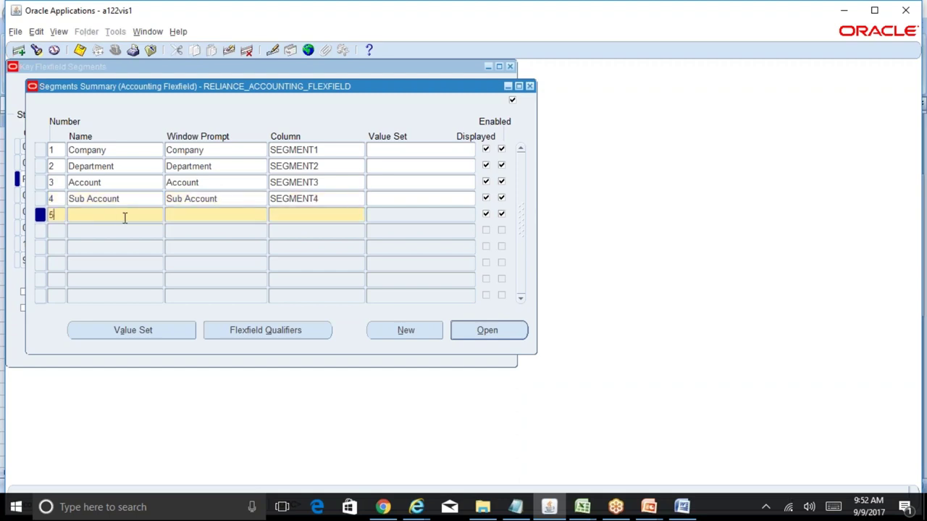
key("Tab")
type("Product")
key("Tab")
key("Tab")
type("Segm")
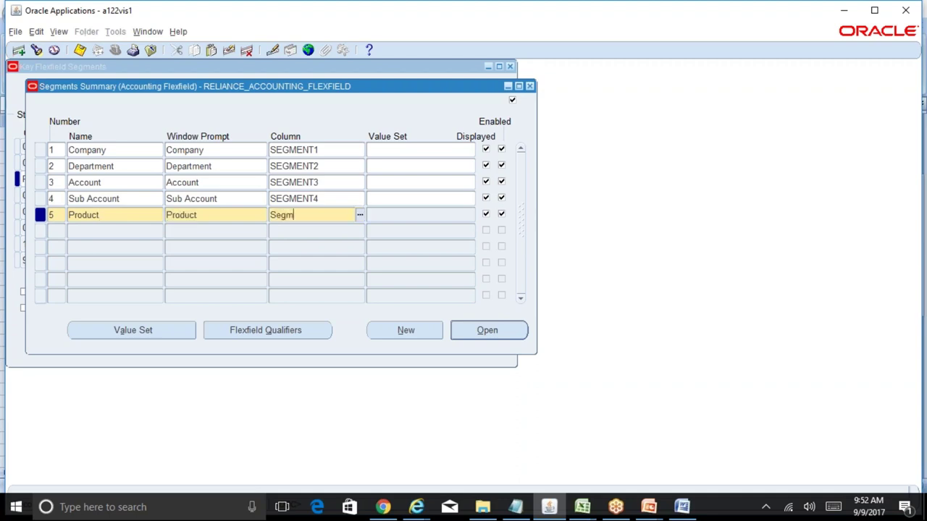
type("ent5")
key("Tab")
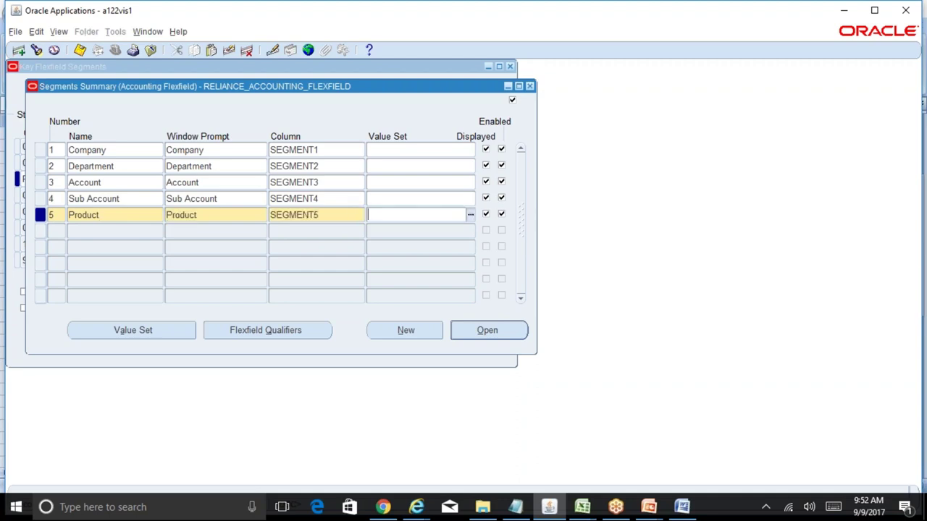
- Add segment 6, Intercompany, on column SEGMENT6, and save all six segments
key("Down")
type("6")
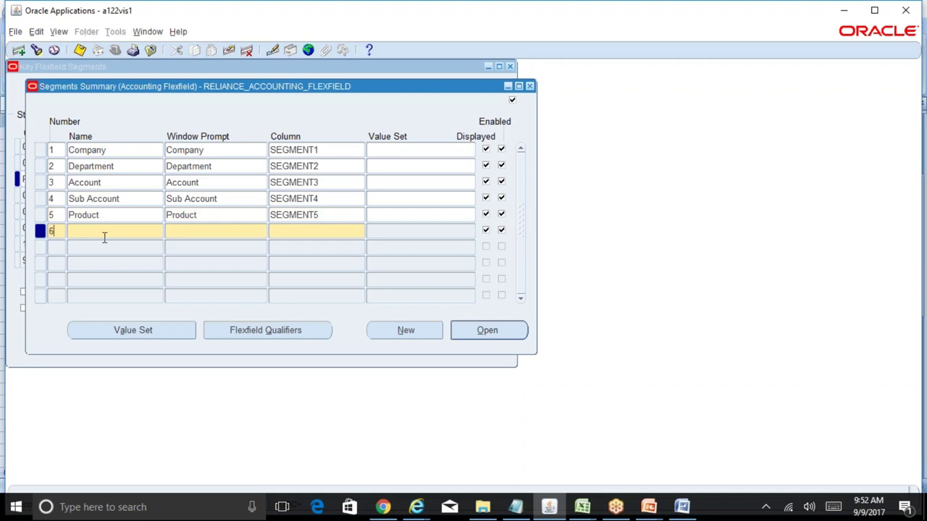
left_click(101, 233)
type("Intercompany")
key("Tab")
key("Tab")
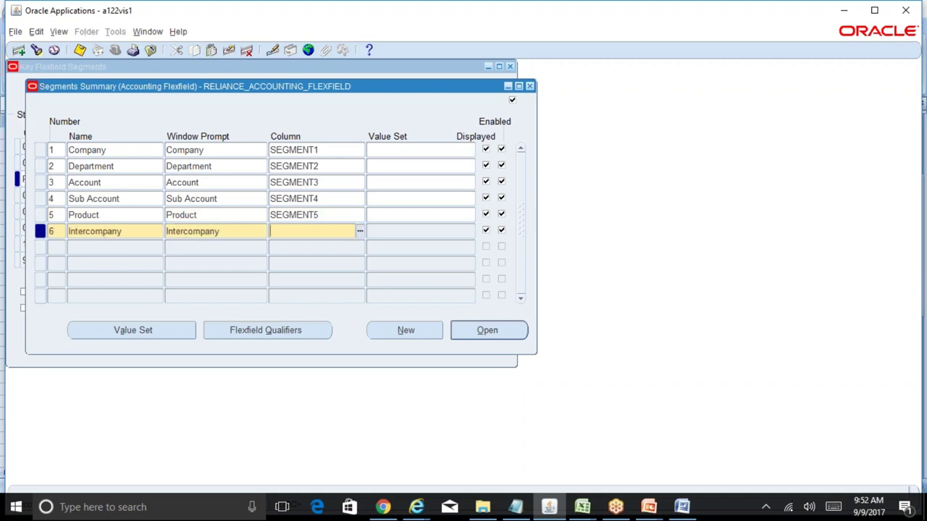
type("Segment6")
key("ctrl+s")
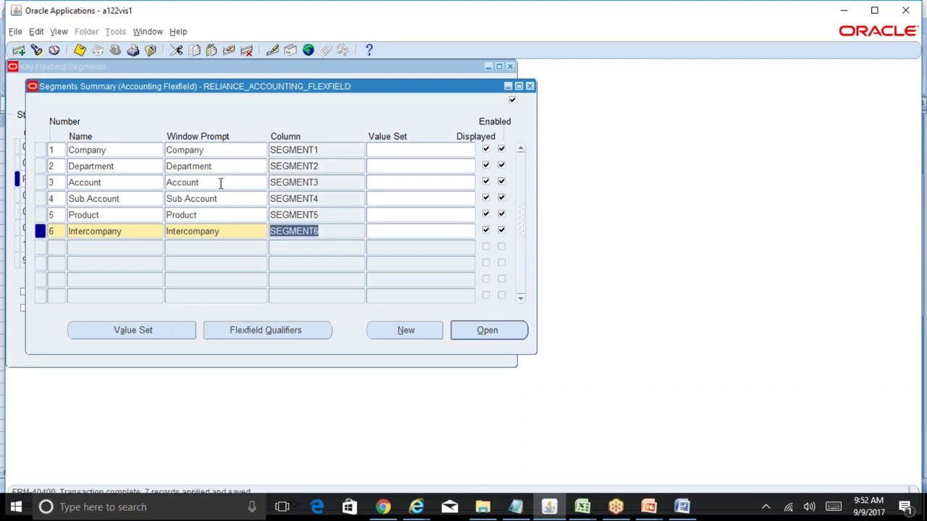
left_click(211, 152)
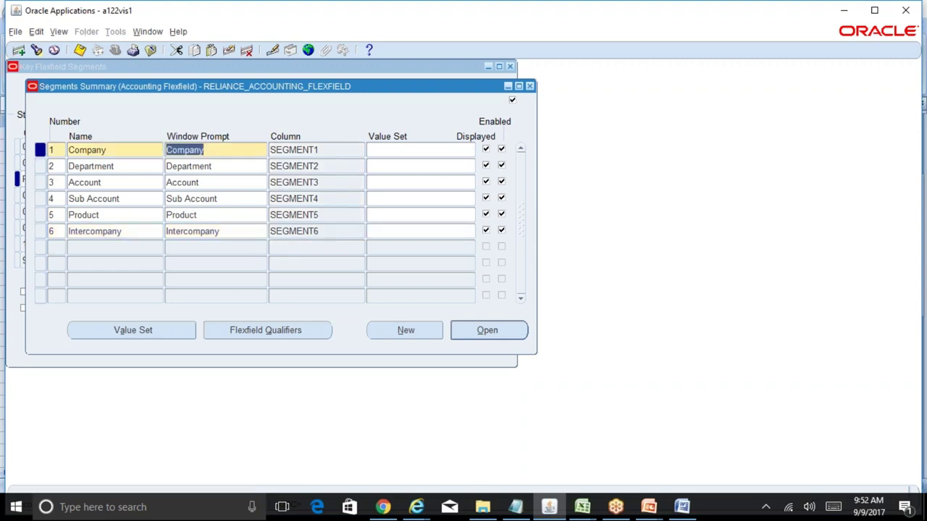
left_click(220, 166)
left_click(228, 184)
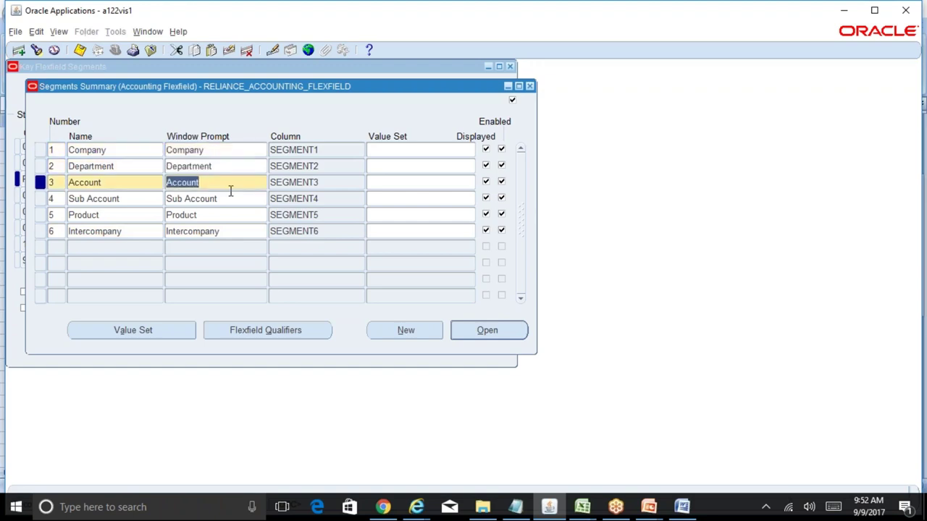
left_click(231, 200)
left_click(231, 215)
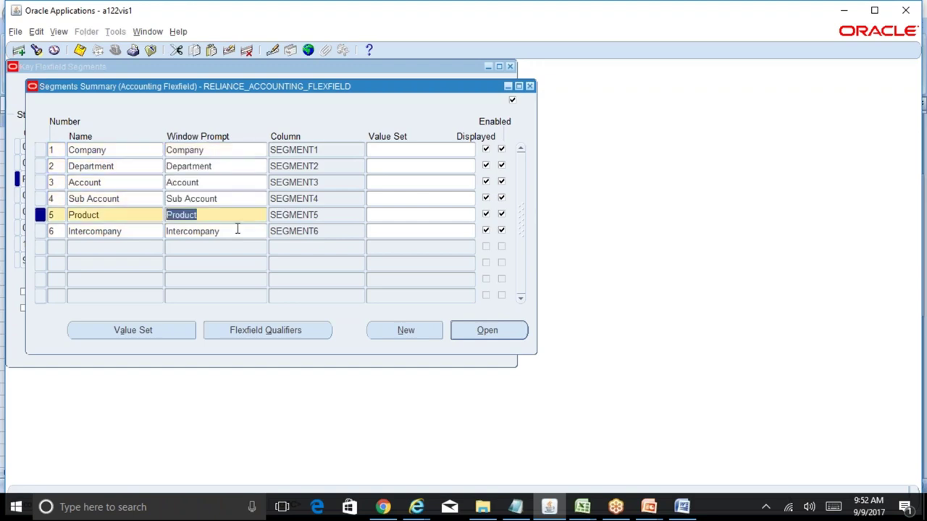
left_click(237, 231)
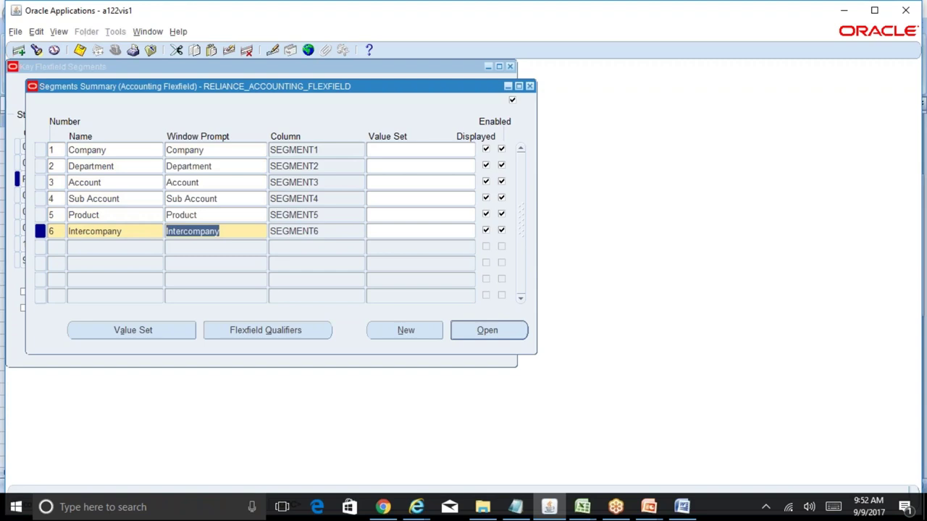
left_click(221, 150)
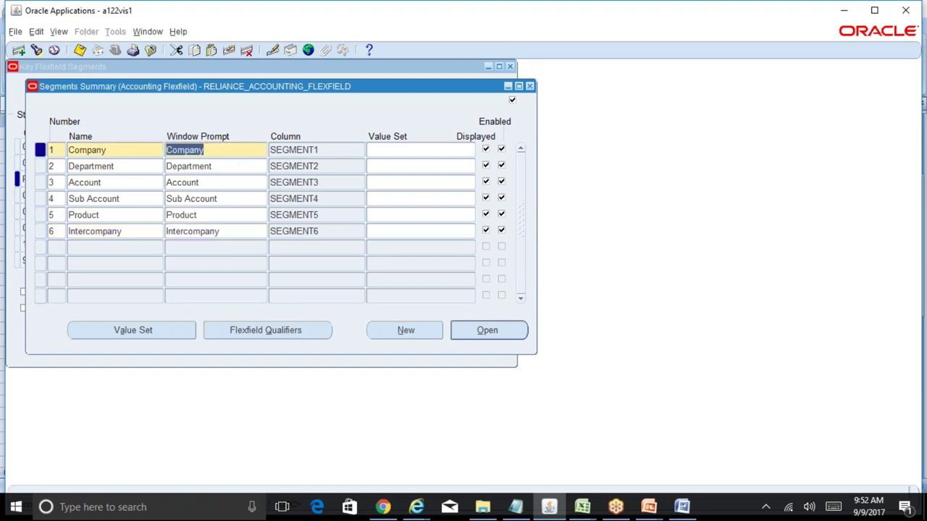
left_click(226, 182)
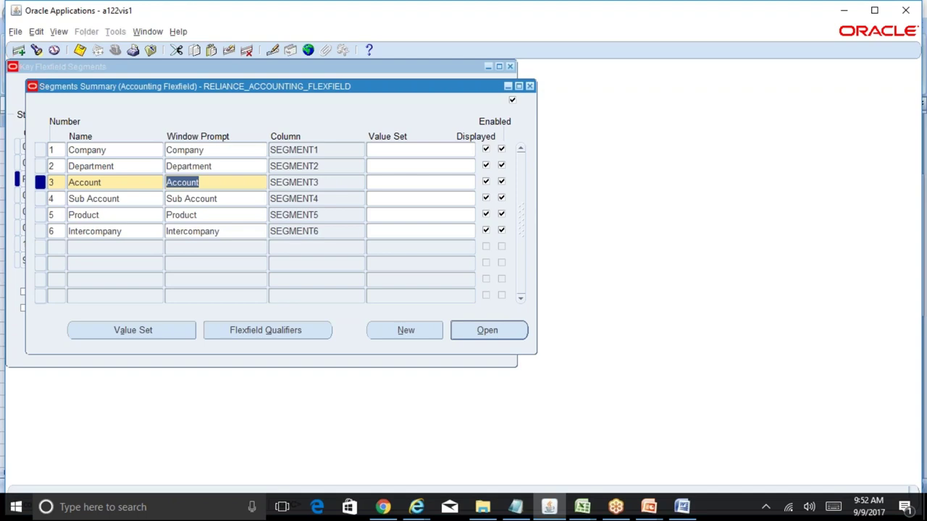
left_click(218, 150)
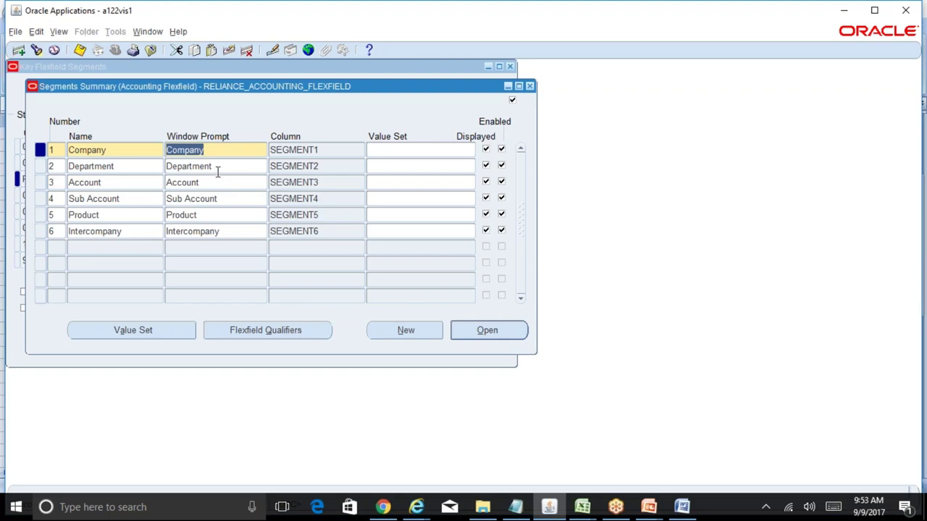
- Enable the Balancing Segment qualifier for the Company segment and save
left_click(323, 330)
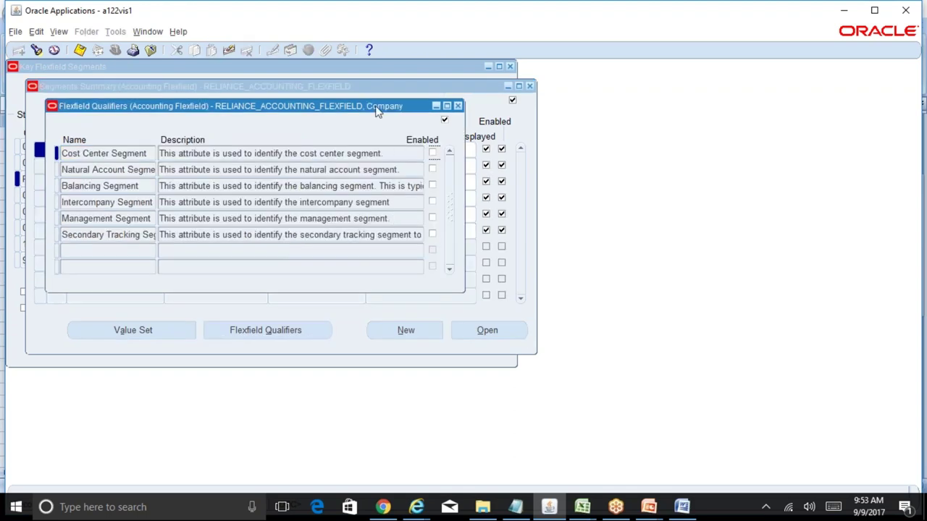
left_click_drag(378, 112, 707, 102)
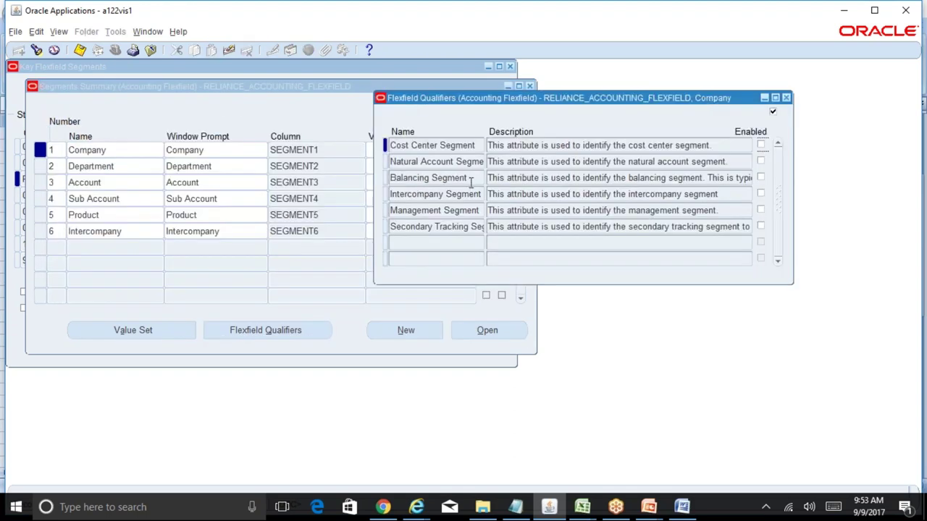
left_click(471, 181)
left_click(546, 179)
left_click(584, 179)
left_click_drag(583, 179, 753, 181)
left_click(761, 178)
key("ctrl+s")
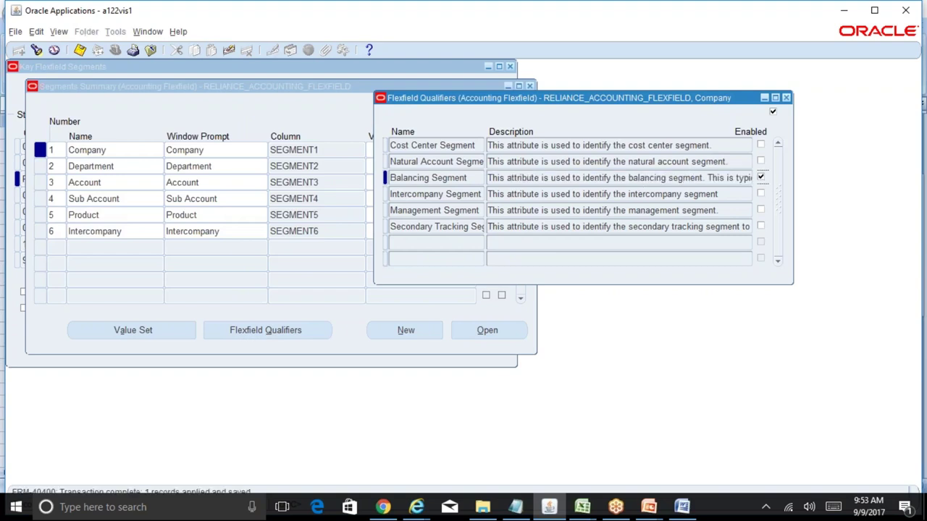
left_click(787, 97)
- Reopen the Company qualifiers to confirm Balancing Segment is enabled
left_click(210, 150)
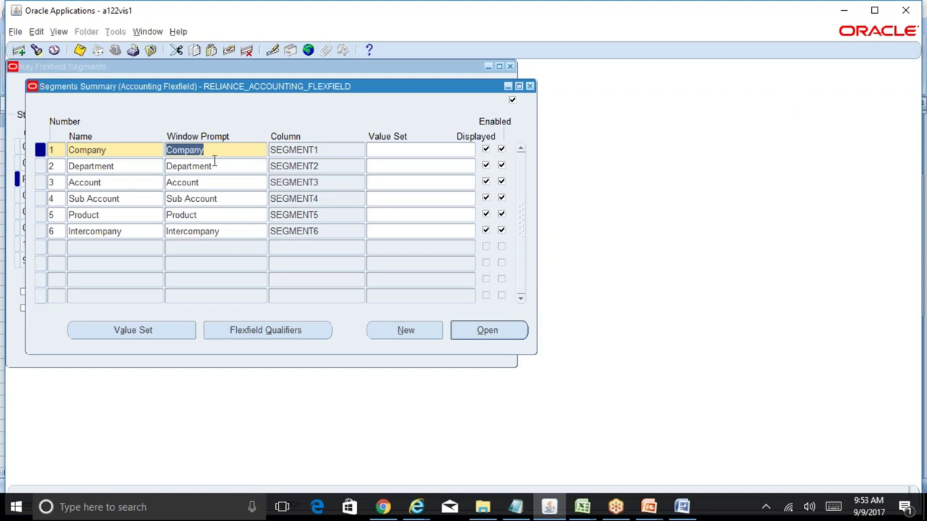
left_click(297, 332)
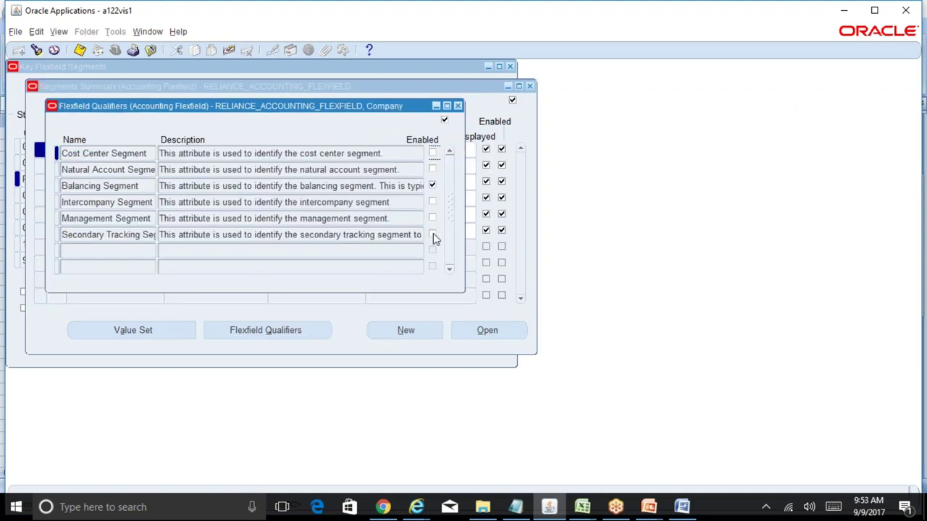
left_click_drag(161, 187, 424, 188)
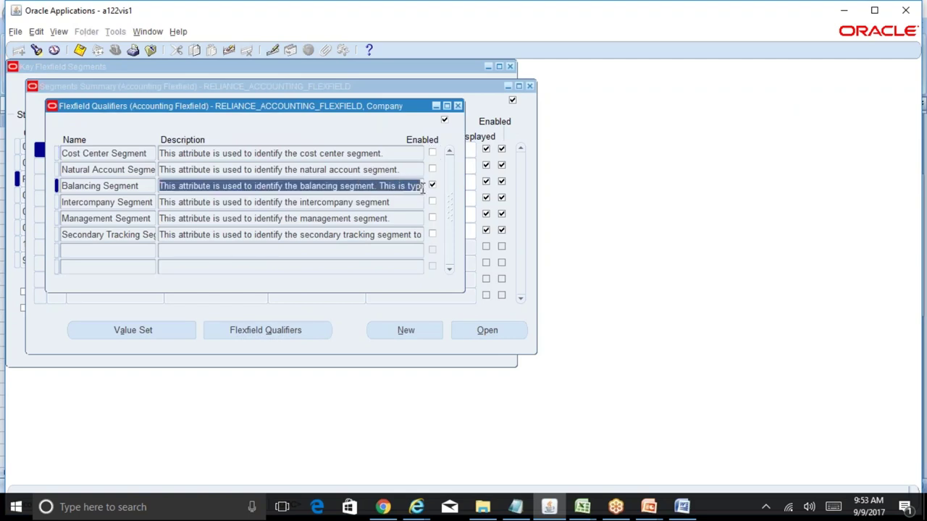
left_click(458, 106)
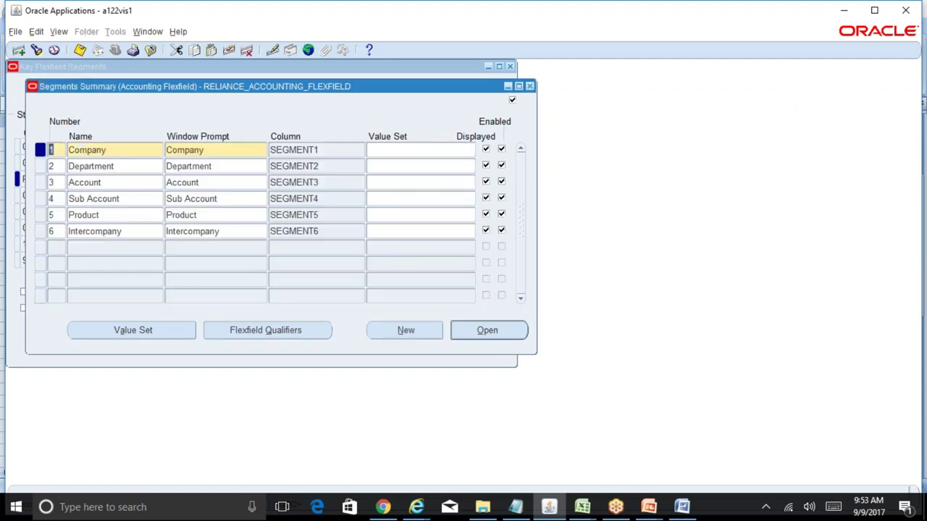
- Flag the Department segment with the Cost Center Segment qualifier and save
left_click(242, 167)
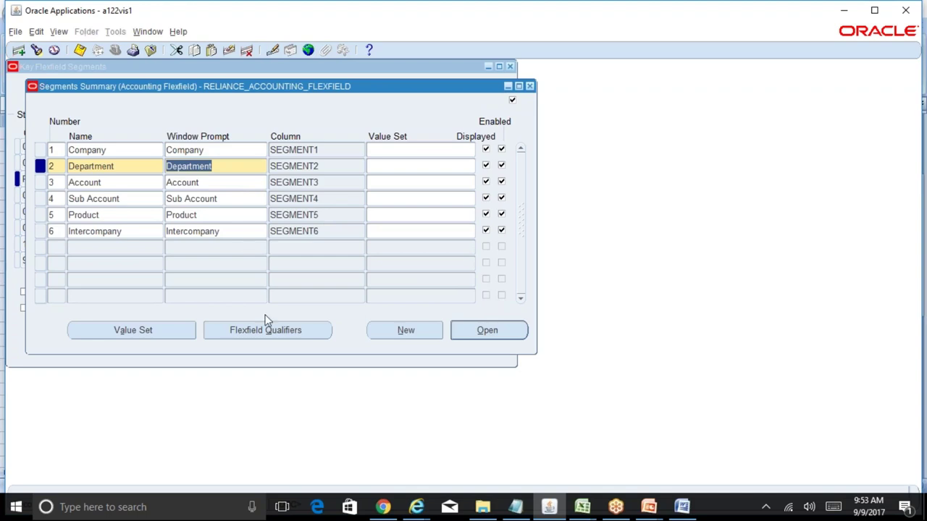
left_click(311, 332)
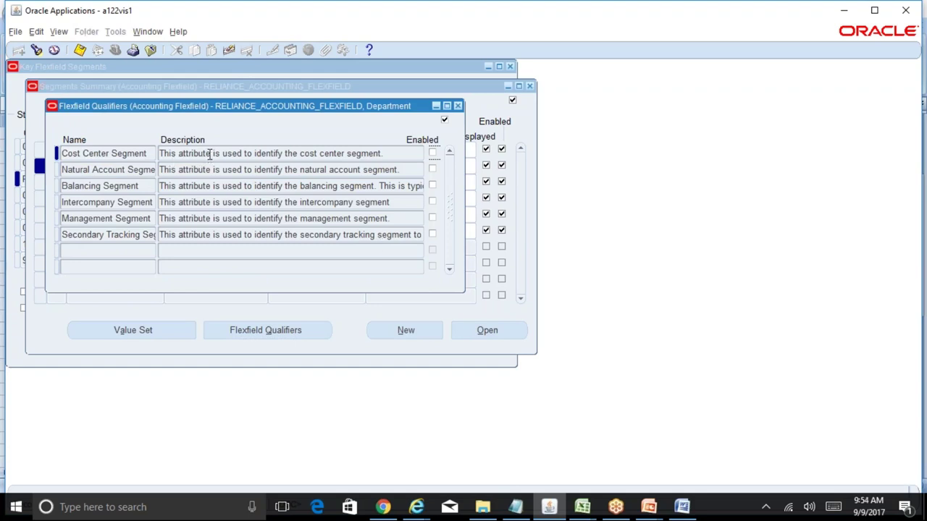
left_click_drag(160, 153, 400, 170)
left_click(432, 153)
left_click(458, 105)
key("ctrl+s")
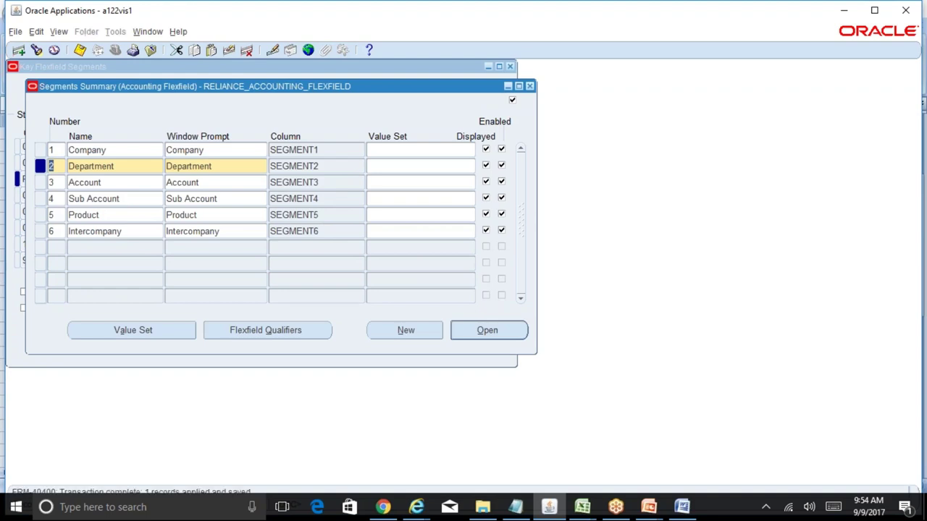
- Enable the Natural Account Segment qualifier on the Account segment and save
left_click(239, 185)
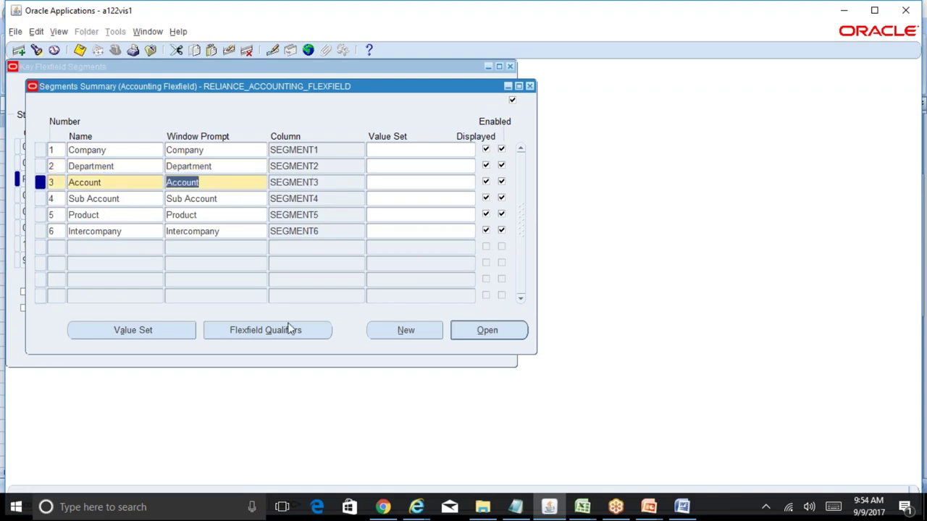
left_click(307, 333)
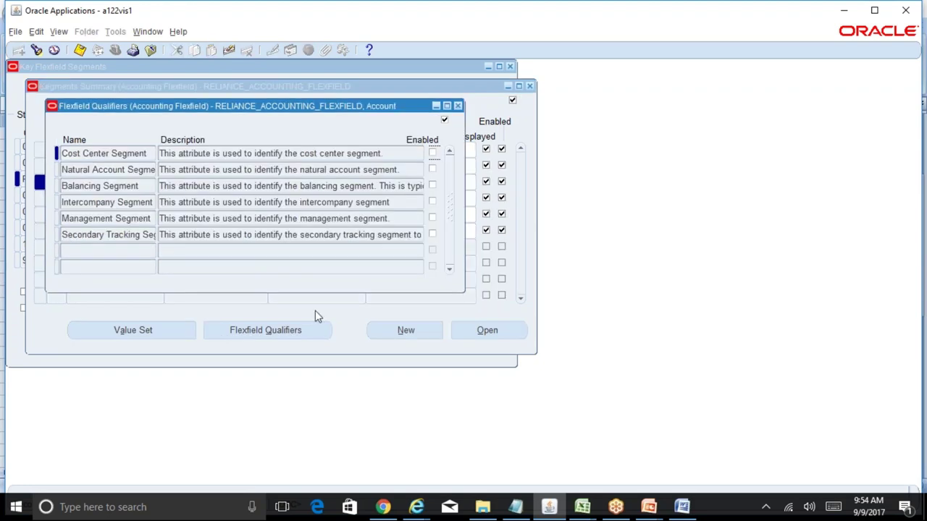
left_click(200, 172)
left_click_drag(207, 174, 400, 181)
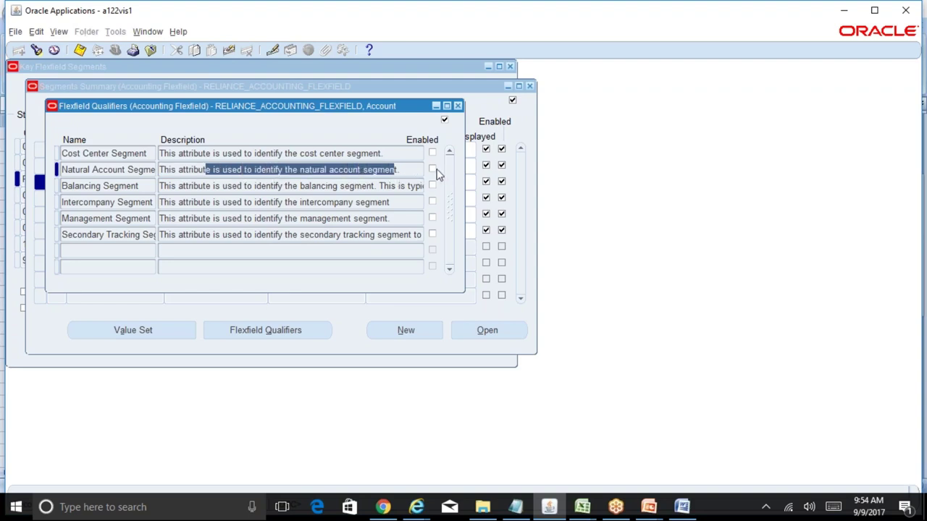
left_click(433, 167)
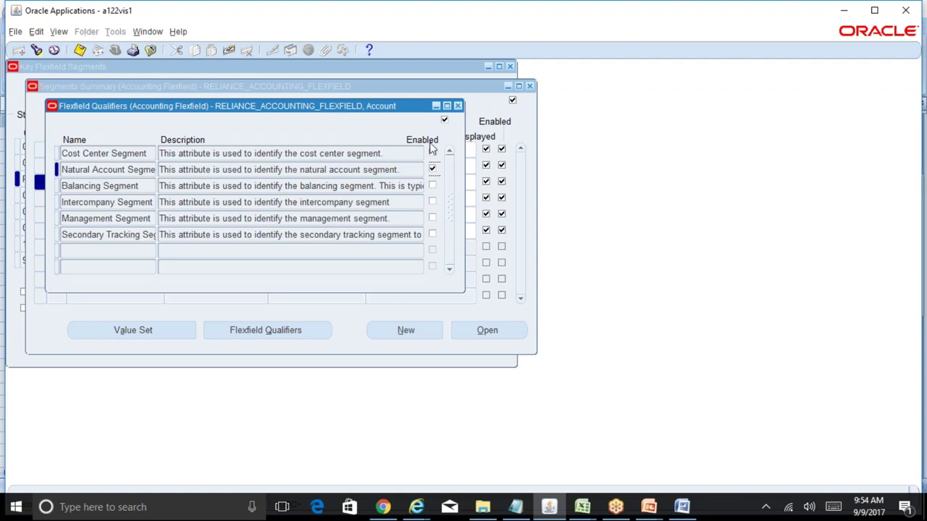
key("ctrl+s")
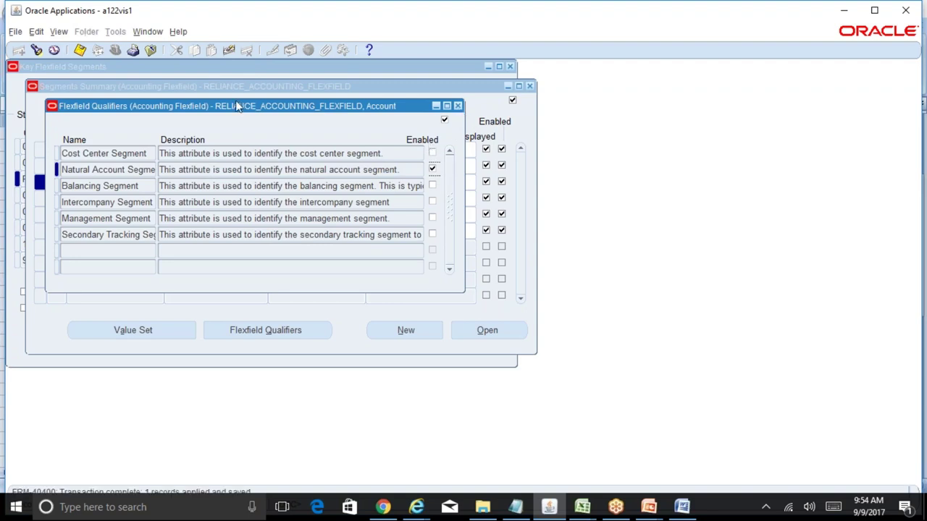
left_click(80, 54)
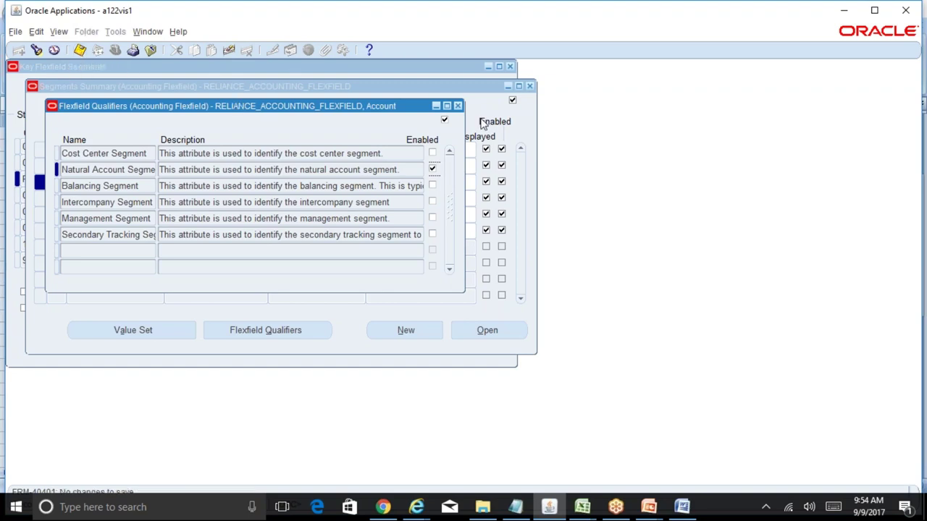
left_click(457, 106)
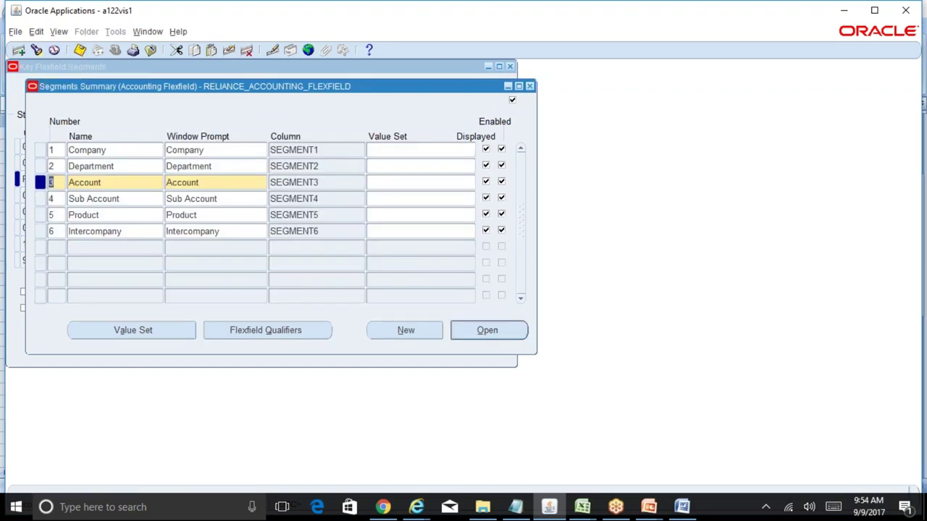
- Enable the Intercompany Segment qualifier on the Intercompany segment and save
left_click(242, 200)
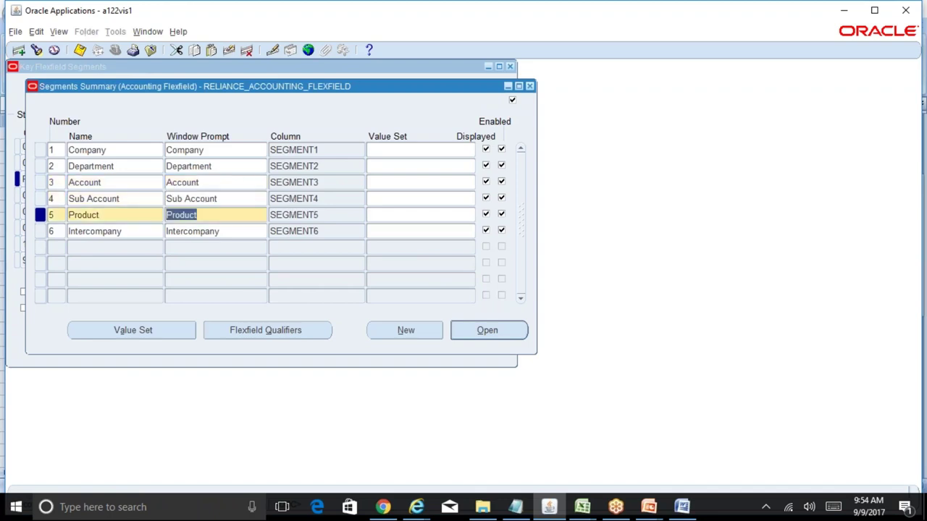
left_click(238, 215)
left_click(225, 232)
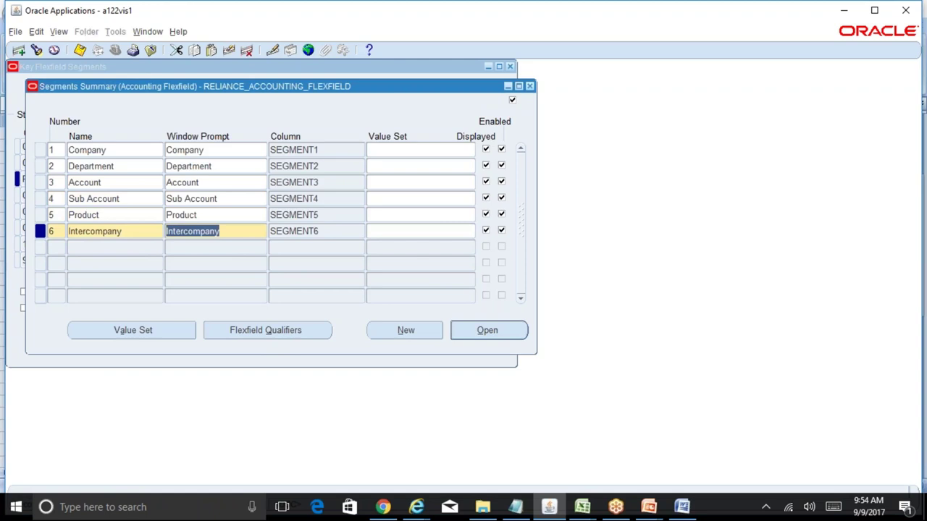
left_click(305, 330)
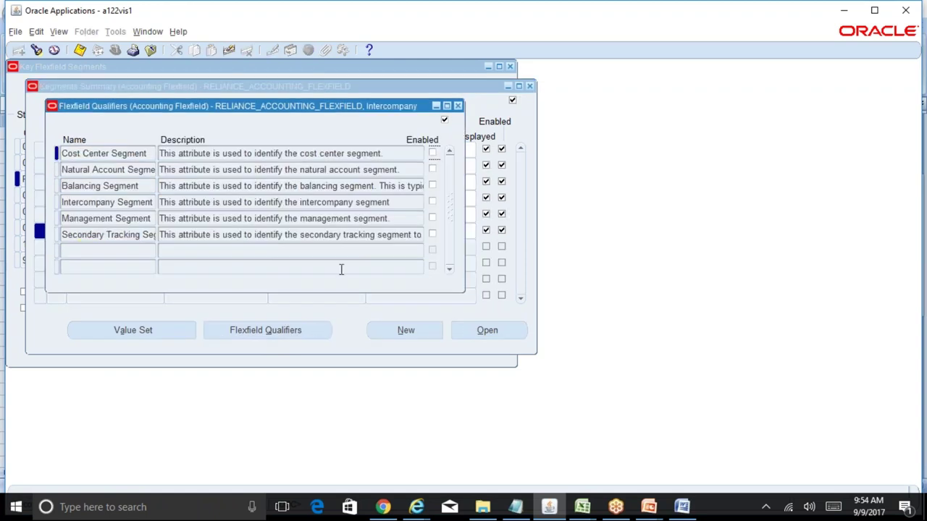
left_click_drag(161, 203, 437, 211)
left_click(433, 203)
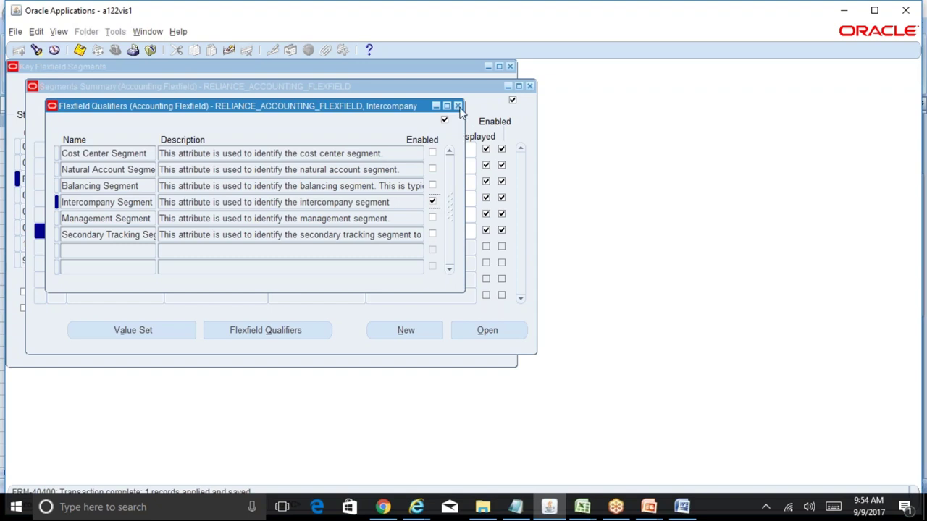
left_click(457, 106)
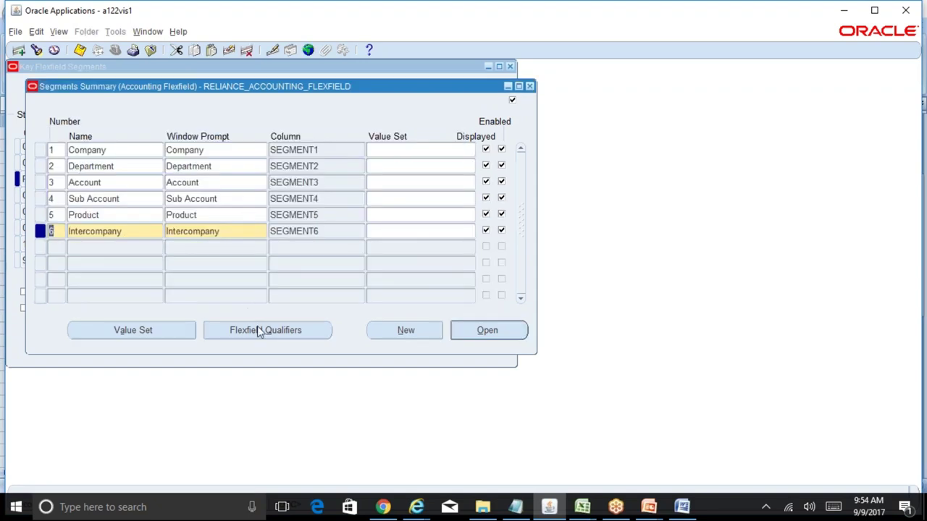
- Review the Company and Account segment rows, leaving Company as the current record
left_click(214, 150)
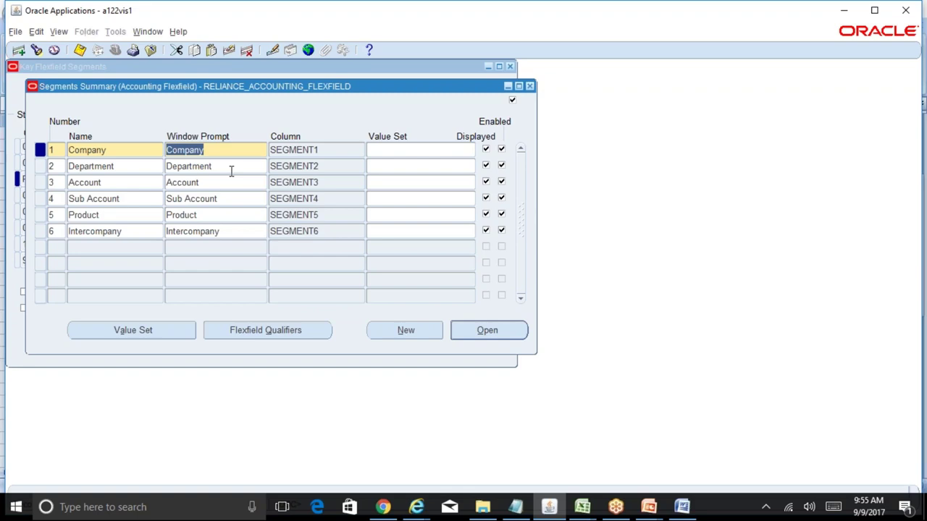
left_click(214, 182)
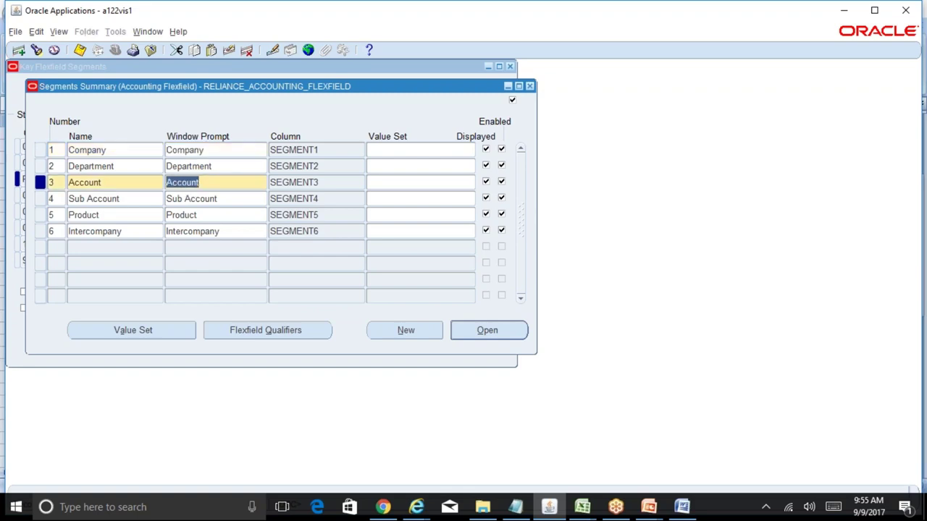
left_click(232, 152)
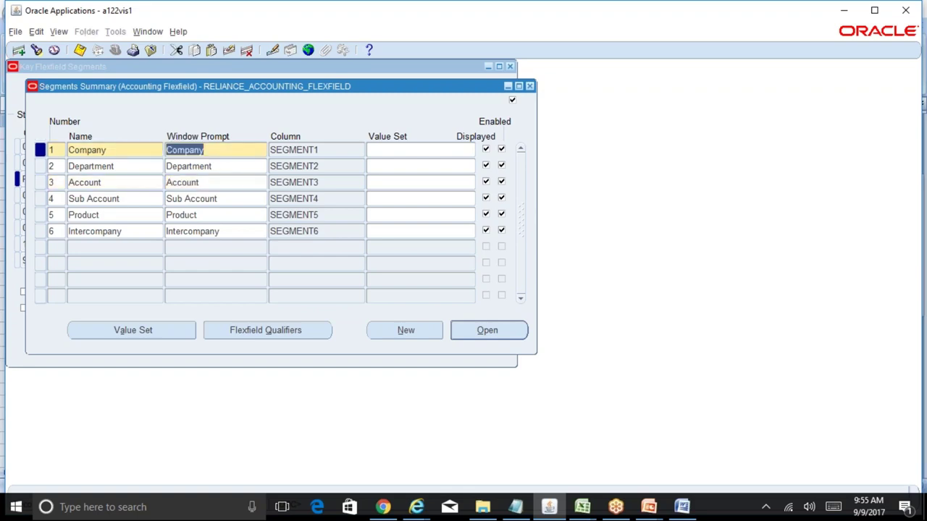
left_click(215, 181)
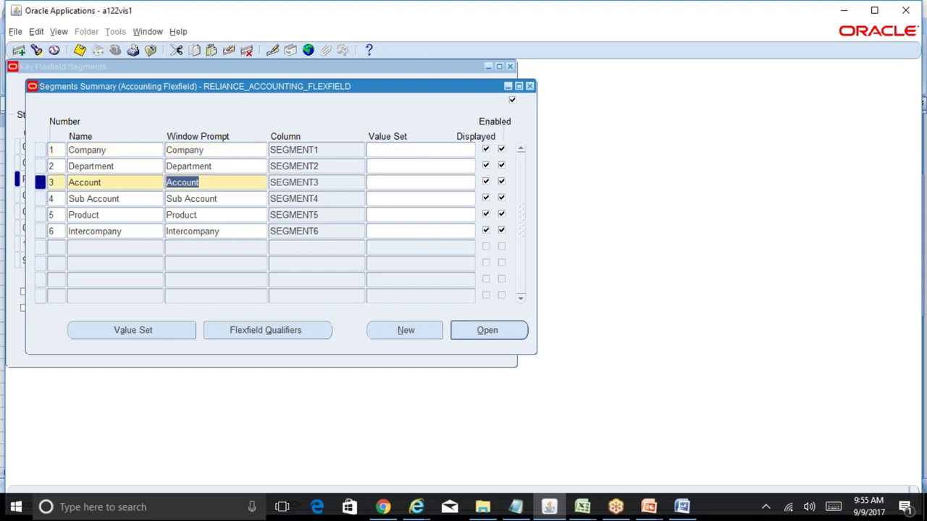
left_click(217, 150)
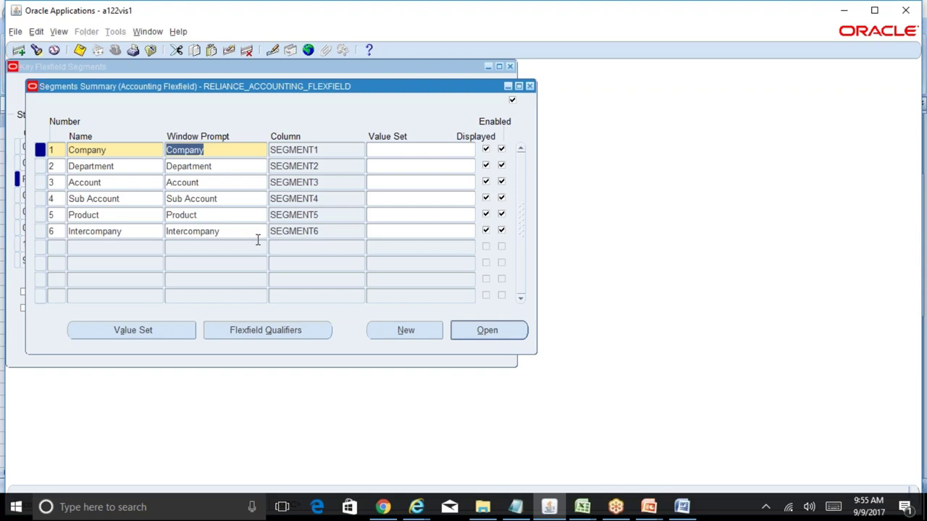
left_click(203, 183)
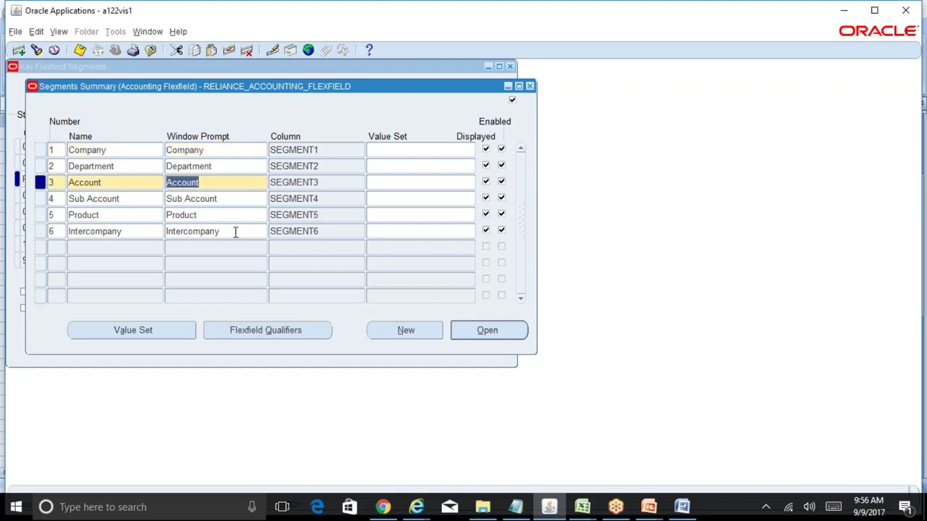
left_click(203, 153)
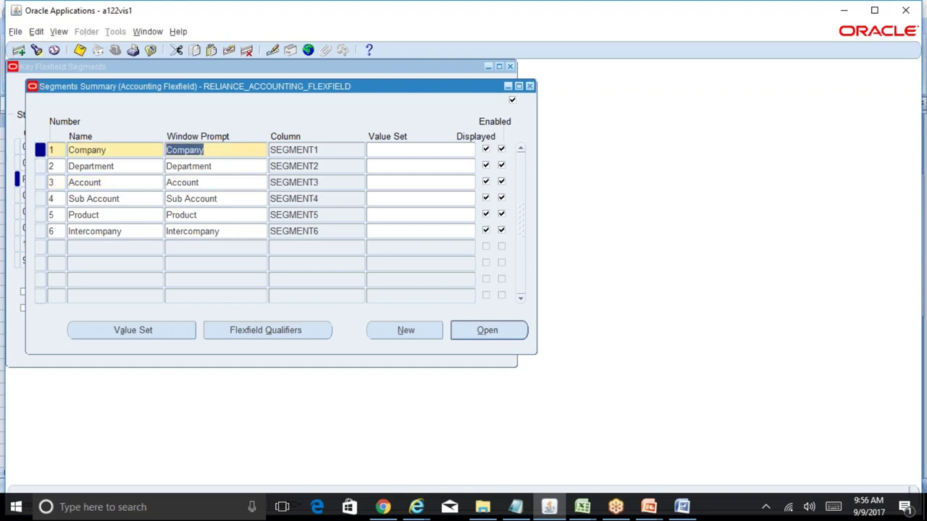
left_click(214, 183)
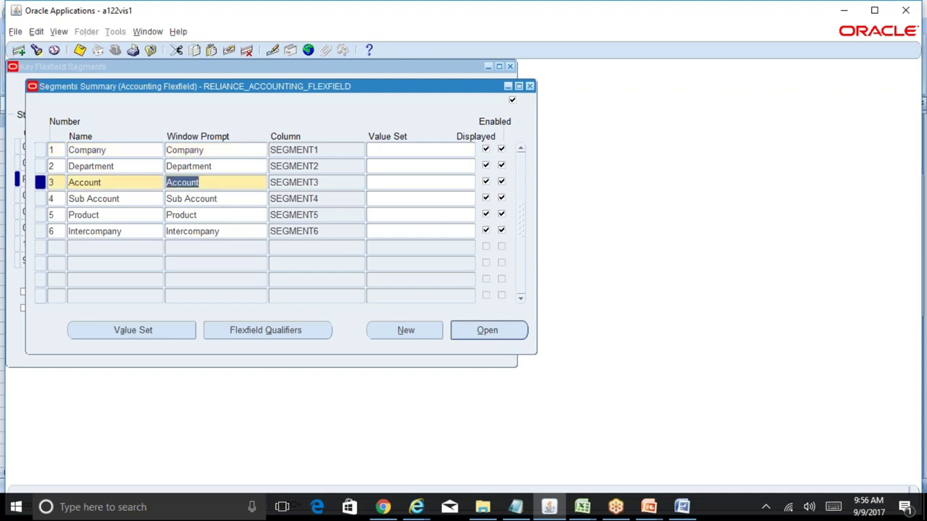
left_click(217, 152)
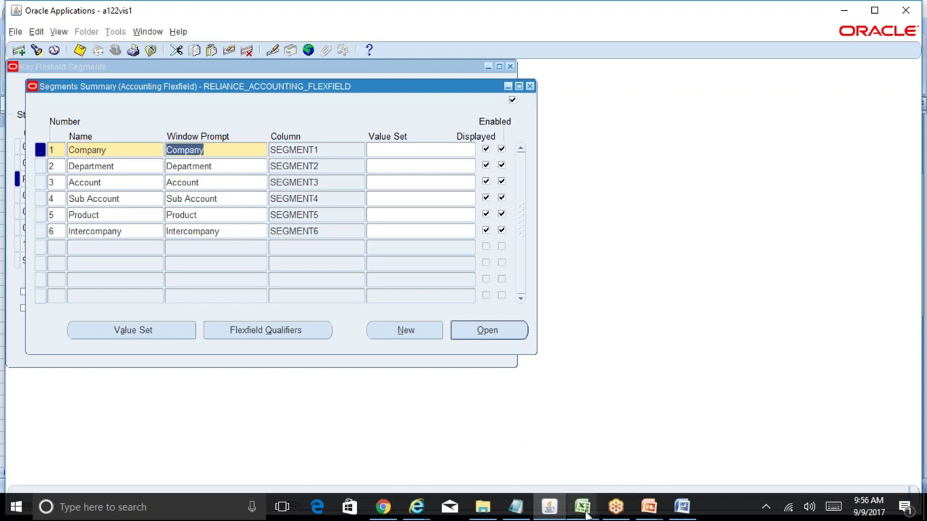
mouse_move(582, 507)
left_click(627, 479)
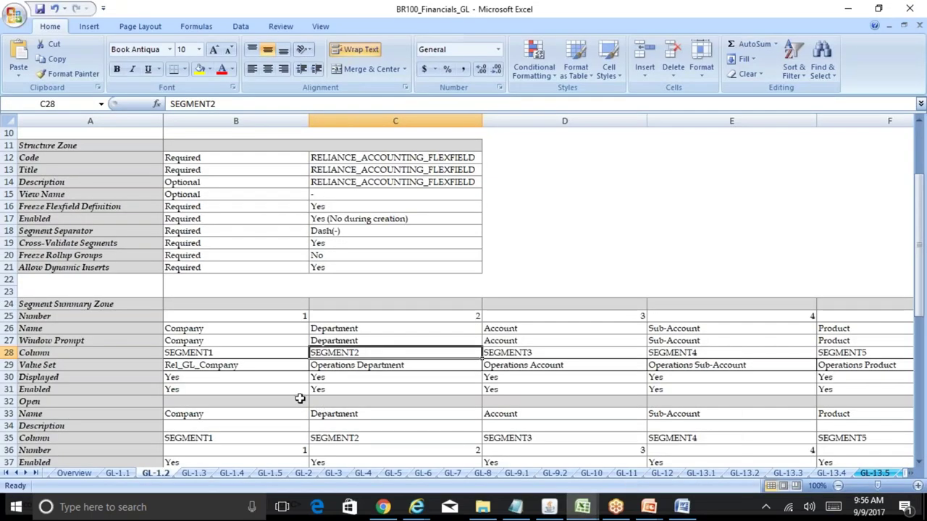
left_click(237, 367)
key("Down")
key("Down")
key("Down")
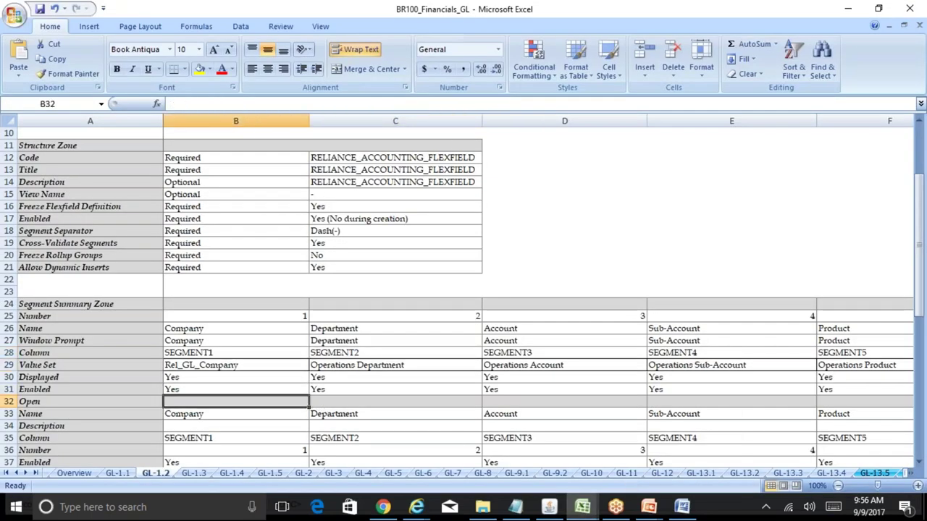
key("Down")
key("Down")
key("Down")
key("Down")
key("Down")
key("Down")
key("Down")
key("Down")
key("Down")
key("Down")
key("Down")
key("Down")
key("Down")
key("Down")
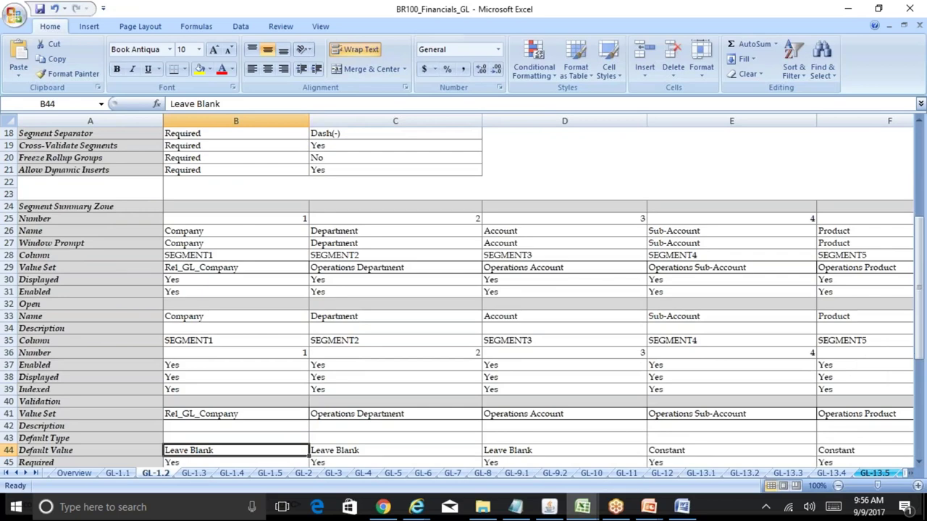
key("Up")
key("Up")
key("Up")
key("Up")
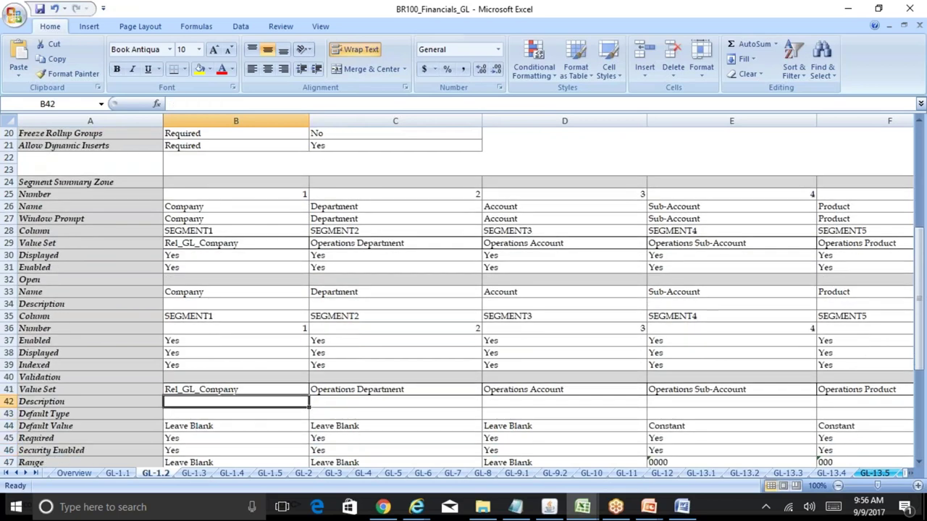
left_click(549, 507)
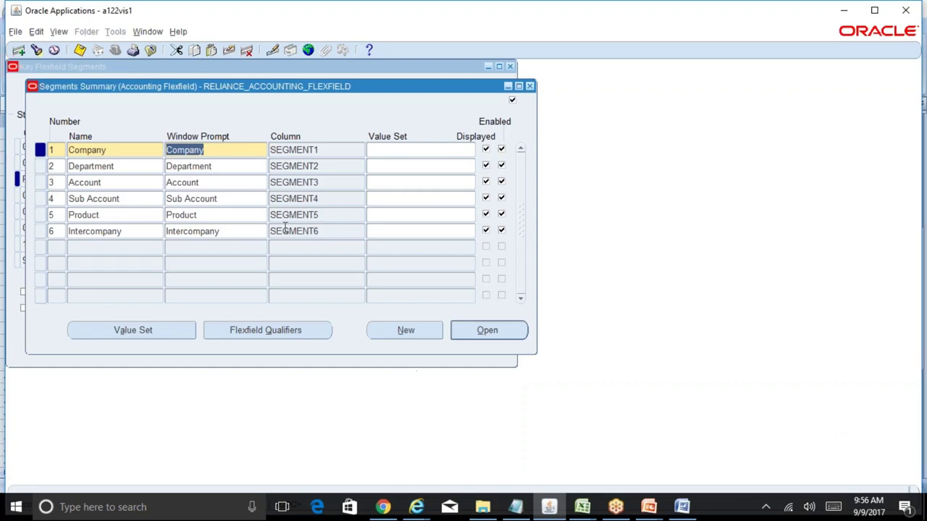
- Recheck the Company segment's qualifiers and close them
left_click(208, 183)
left_click(213, 150)
left_click(221, 181)
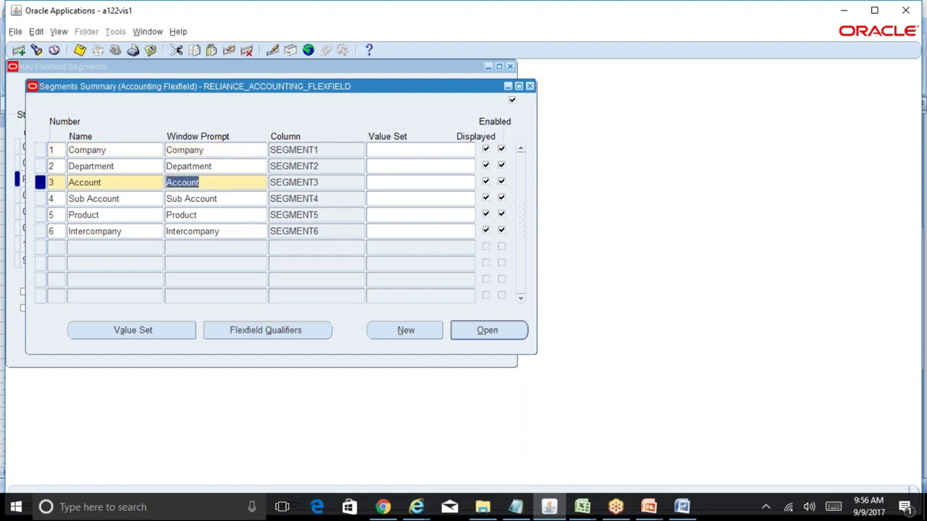
left_click(208, 150)
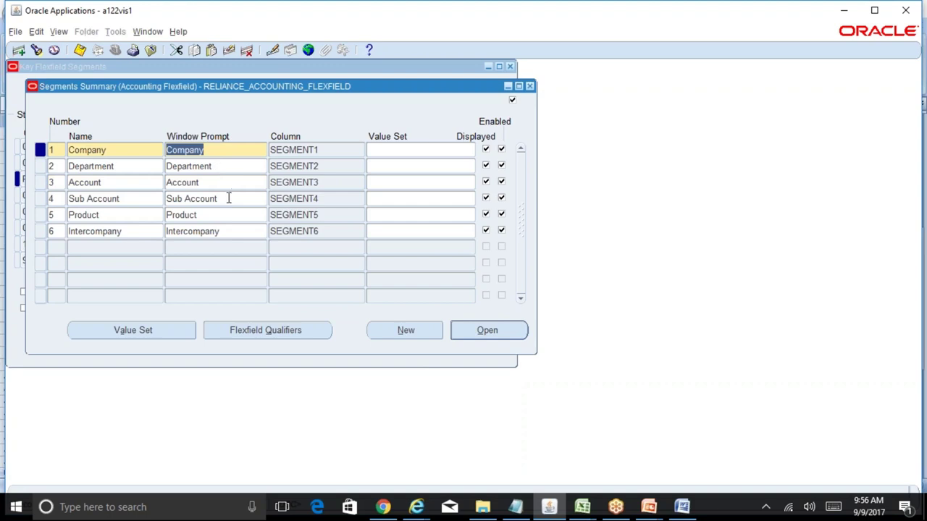
left_click(303, 333)
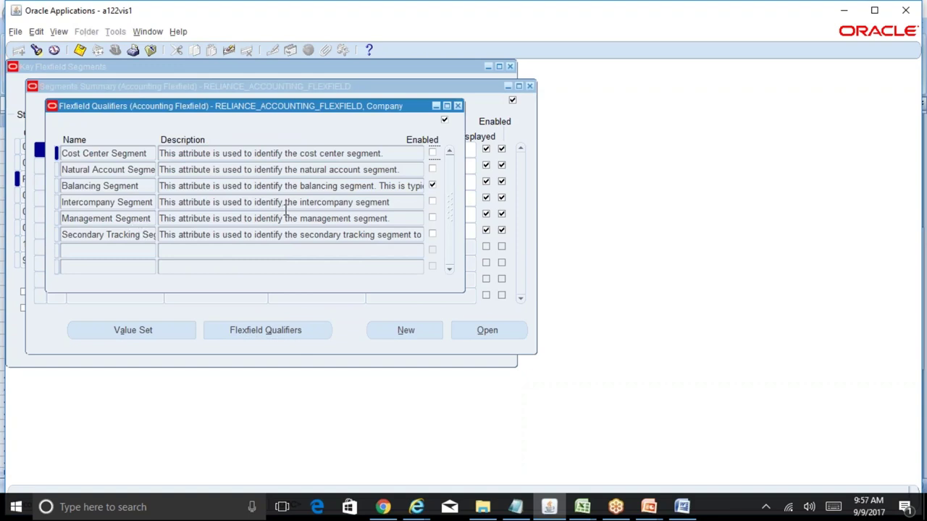
left_click(458, 107)
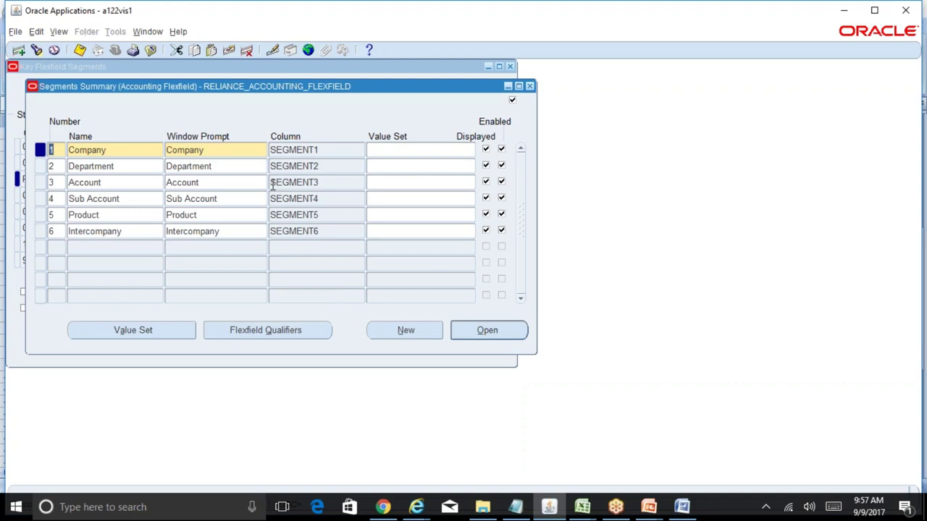
- Select the Sub Account segment and show its flexfield qualifiers
left_click(224, 200)
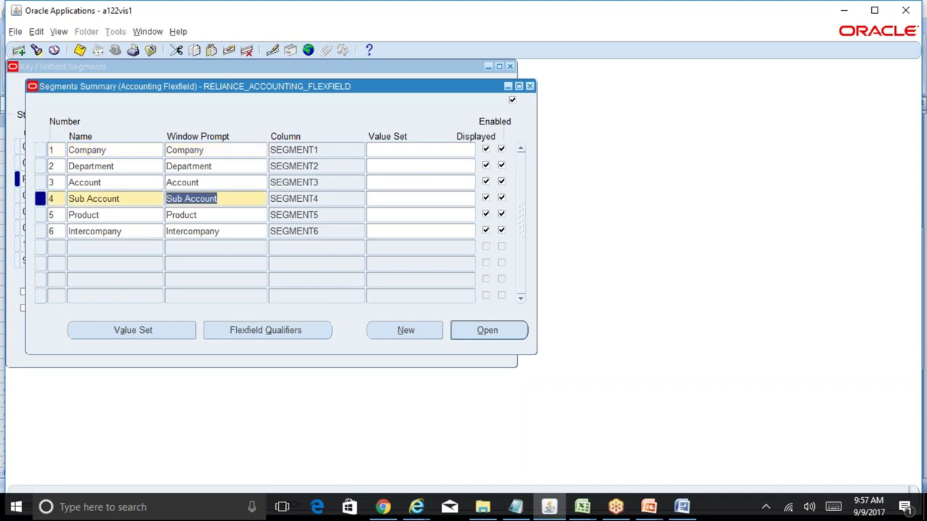
left_click(215, 214)
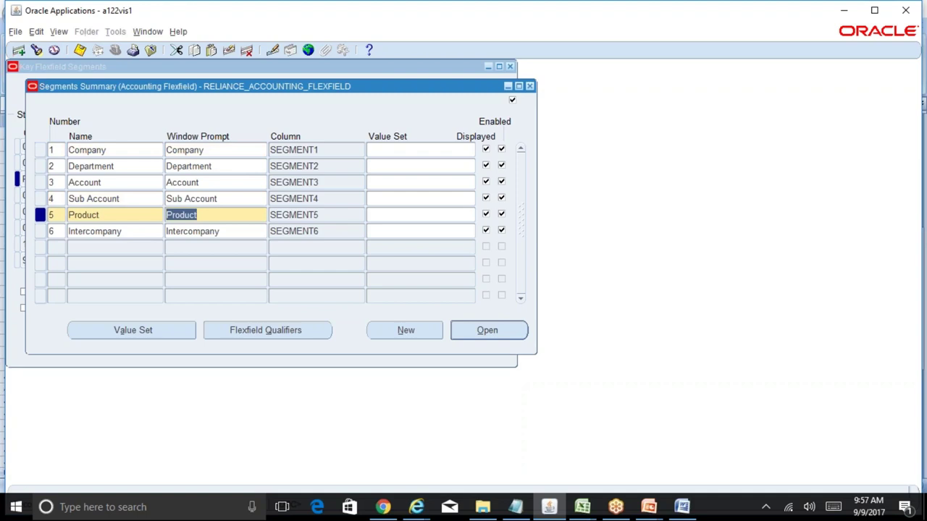
left_click(222, 200)
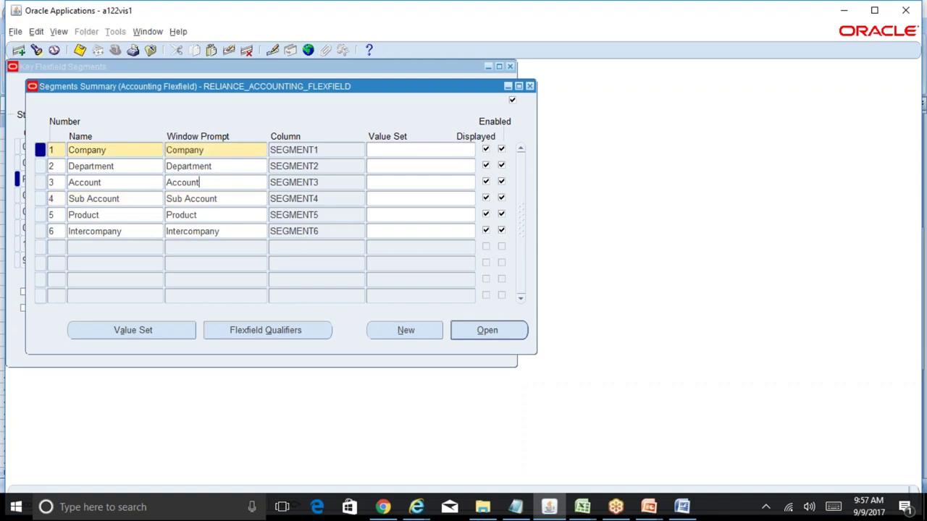
left_click(182, 182)
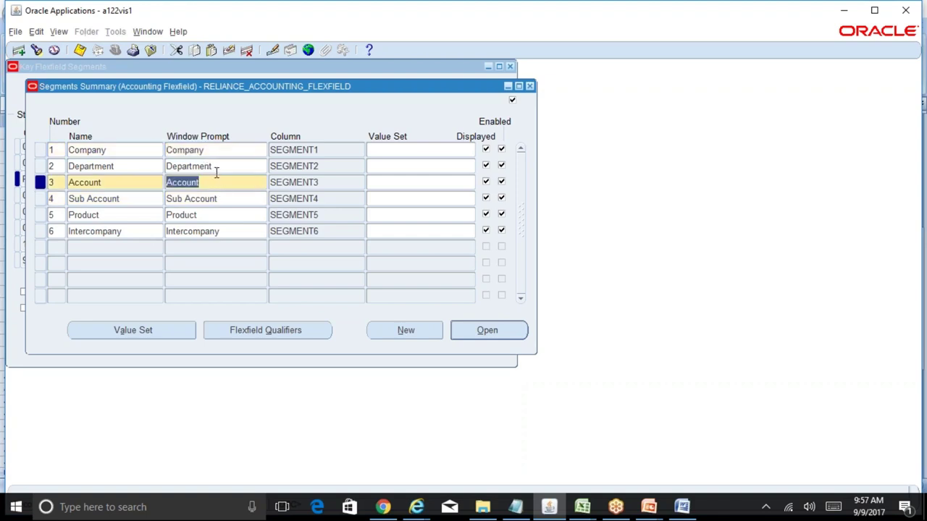
left_click(229, 200)
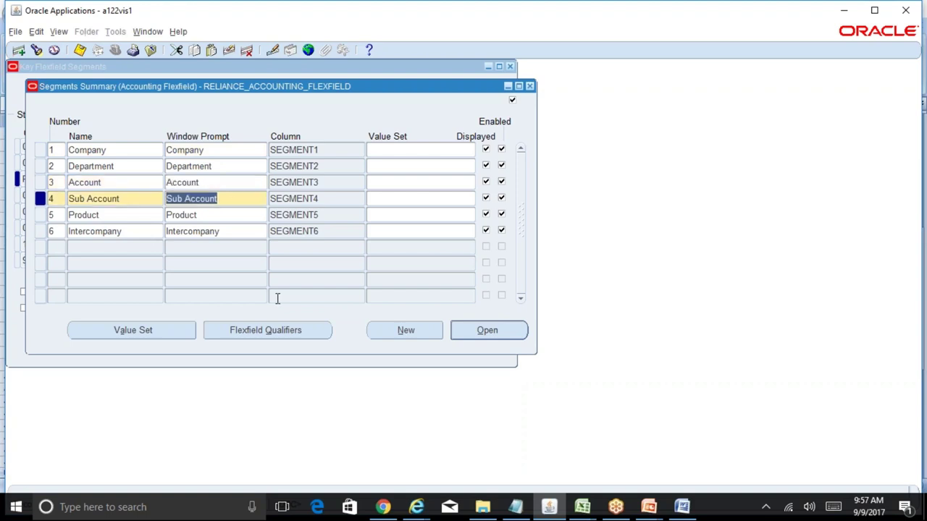
left_click(297, 330)
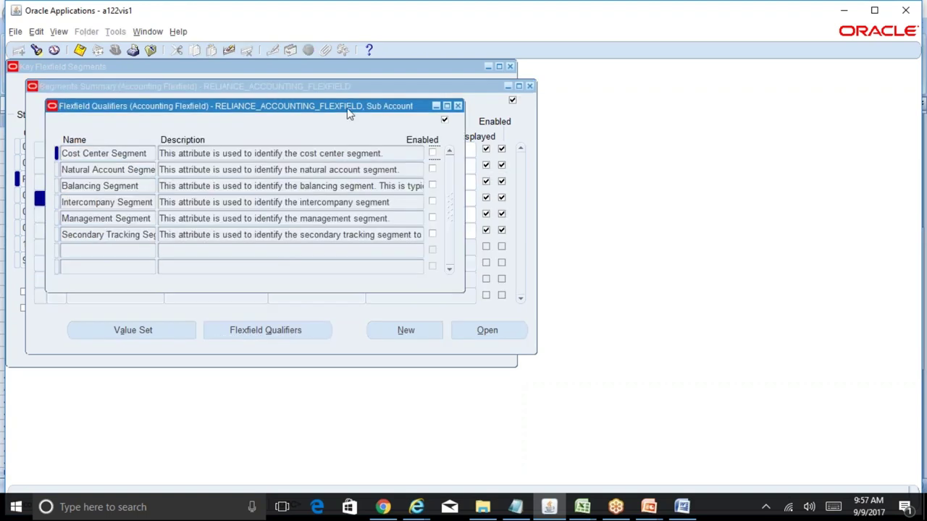
- Move the Sub Account qualifiers right of the segment list, then close them unchanged
left_click_drag(349, 114, 593, 111)
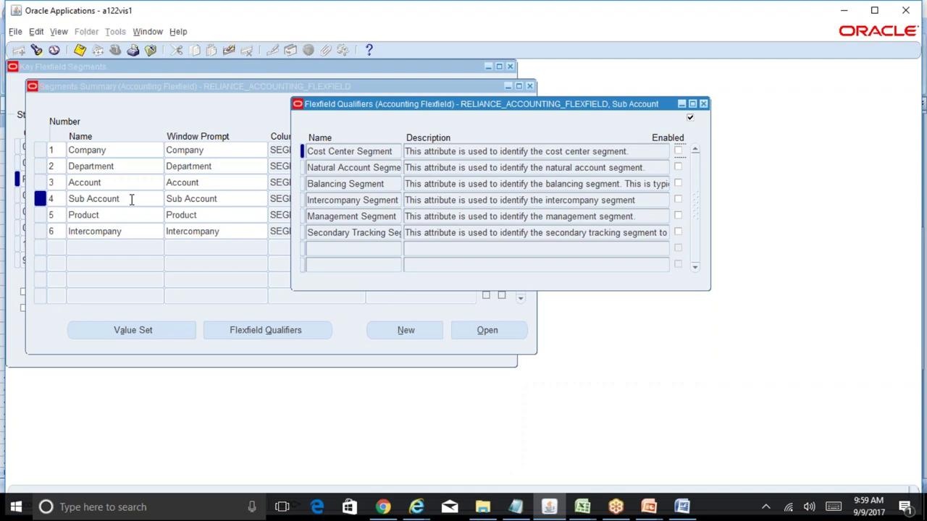
left_click(702, 105)
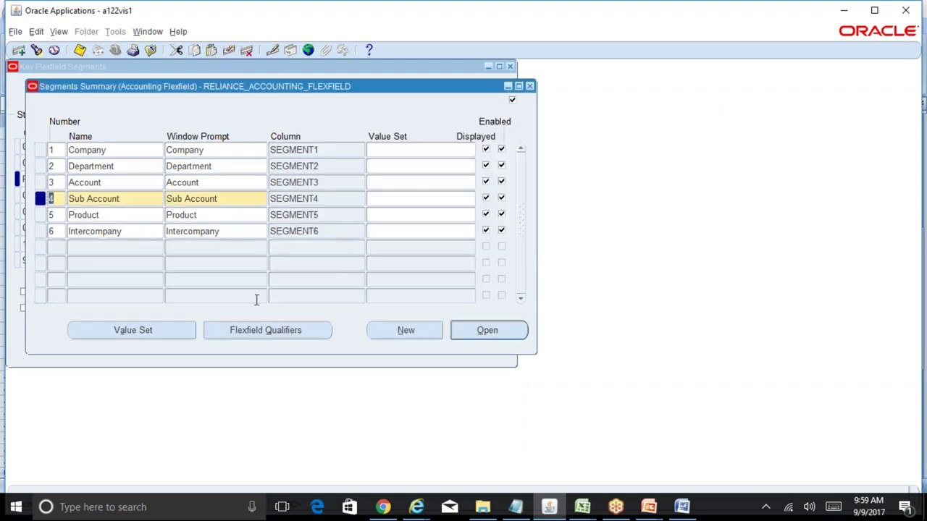
mouse_move(582, 507)
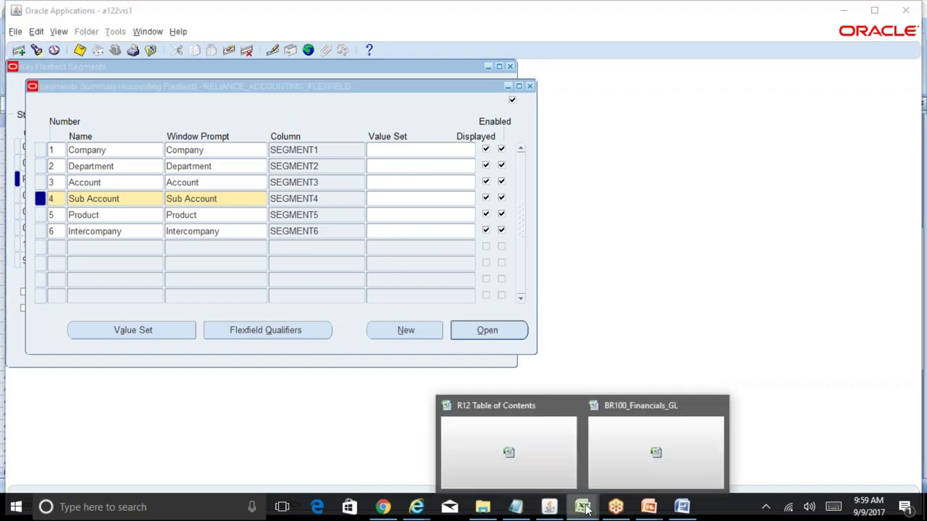
left_click(629, 454)
left_click(269, 342)
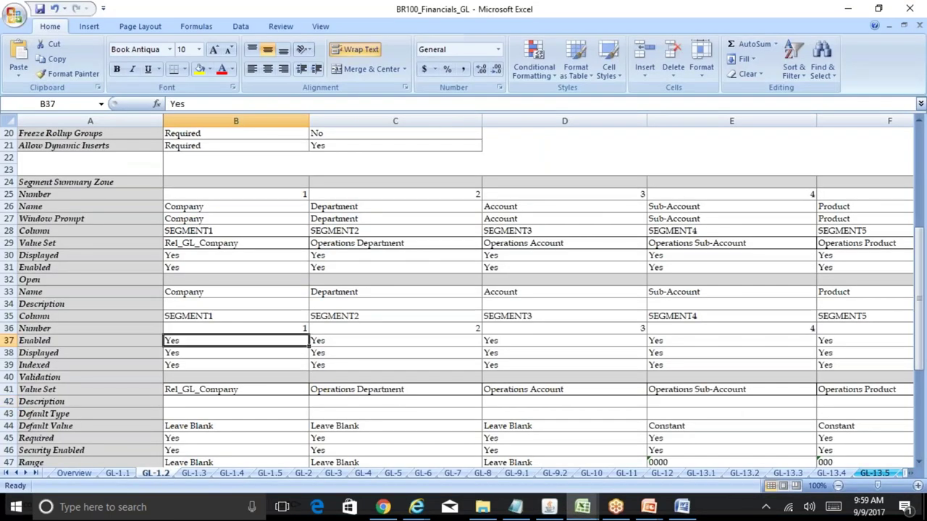
key("Down")
key("Down")
key("Down")
key("Down")
key("Down")
key("Down")
key("Down")
key("Down")
key("Down")
key("Down")
key("Down")
key("Down")
key("Down")
key("Down")
key("Down")
key("Down")
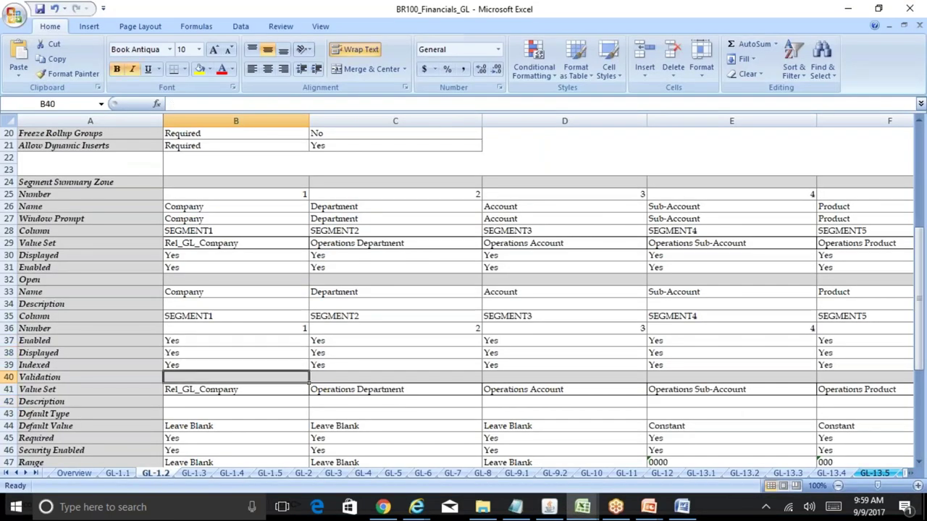
key("Down")
key("Down")
key("Down")
key("Down")
key("Down")
key("Down")
key("Down")
key("Down")
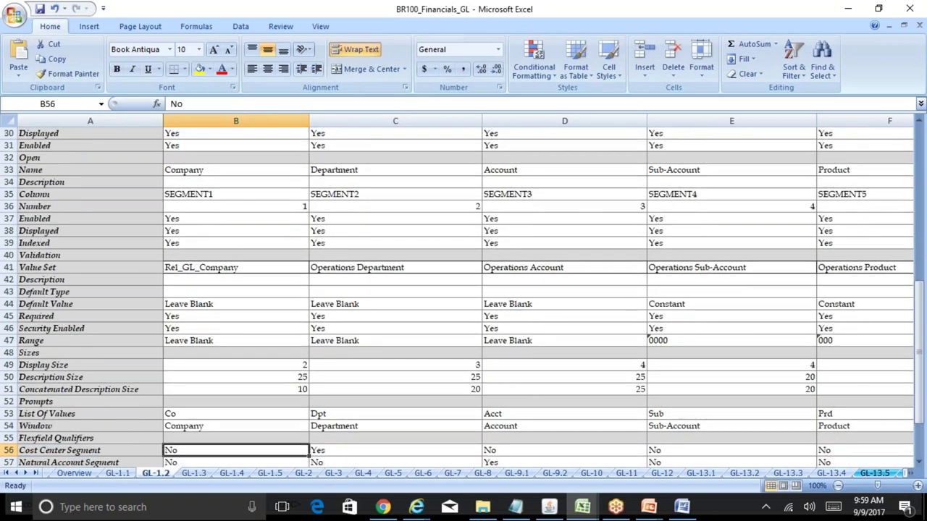
key("Down")
key("Down")
key("Down")
key("Up")
key("Up")
key("Up")
key("Up")
key("Up")
key("Up")
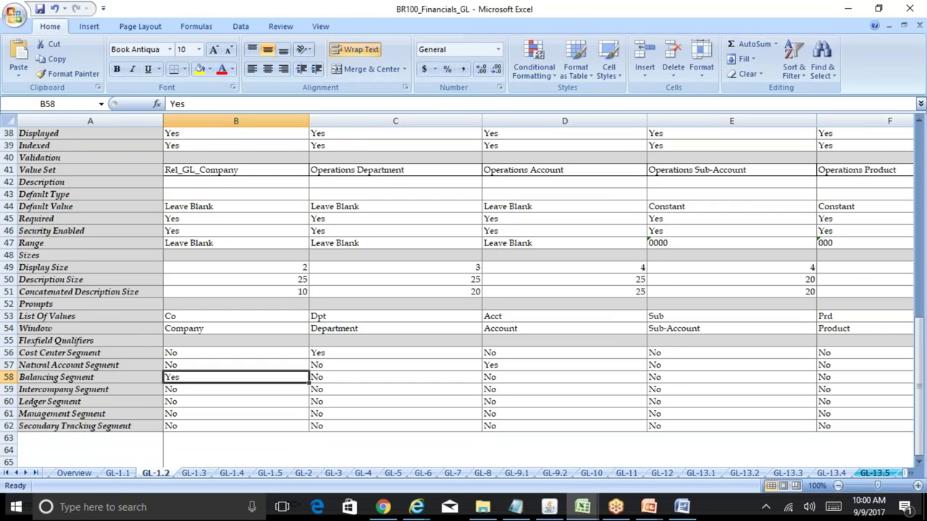
key("Up")
key("Down")
key("Down")
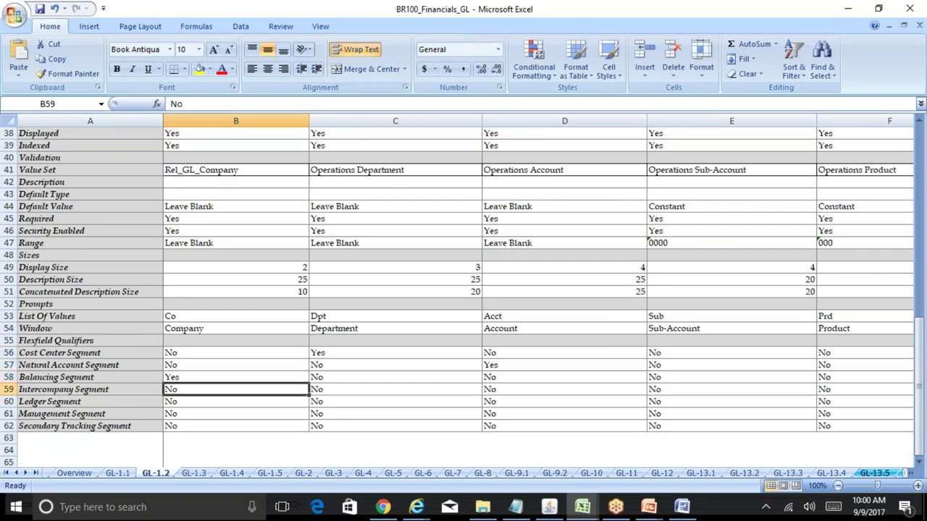
key("Right")
key("Up")
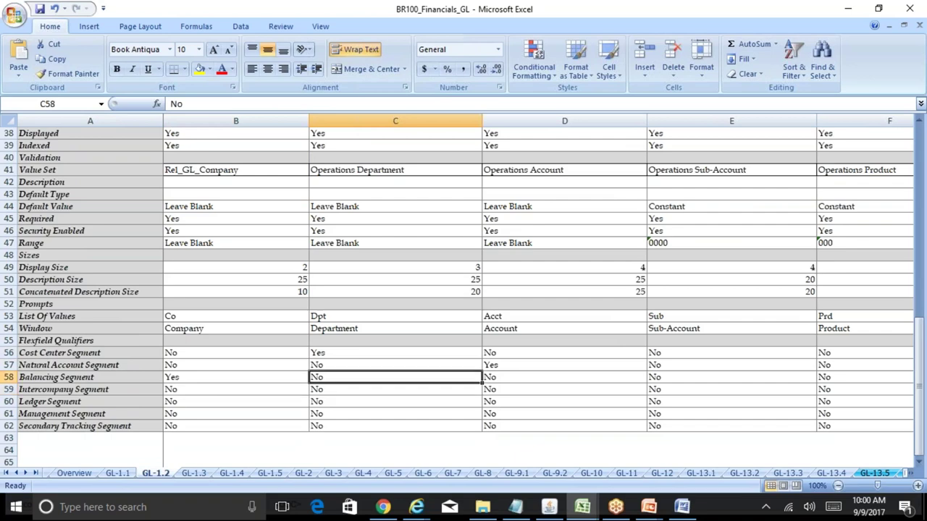
key("Up")
key("Up")
key("Right")
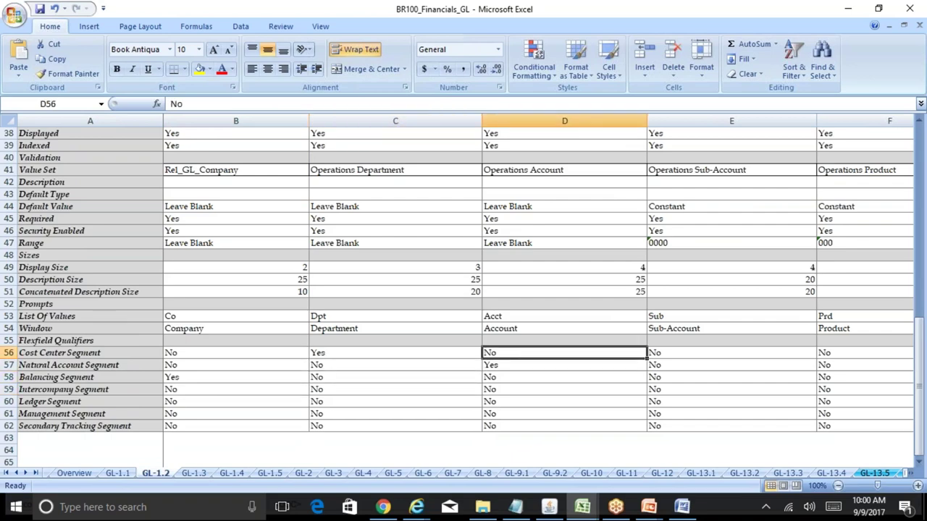
left_click(560, 174)
left_click(515, 364)
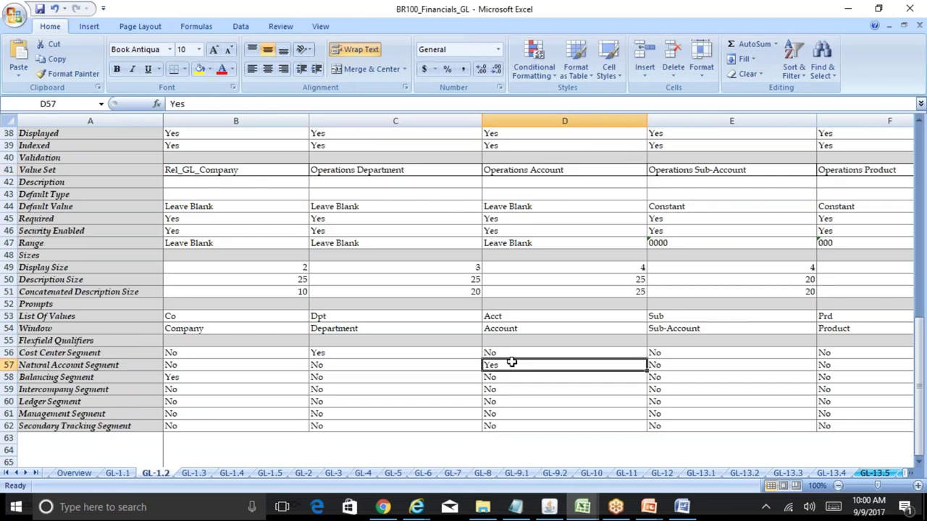
left_click(651, 366)
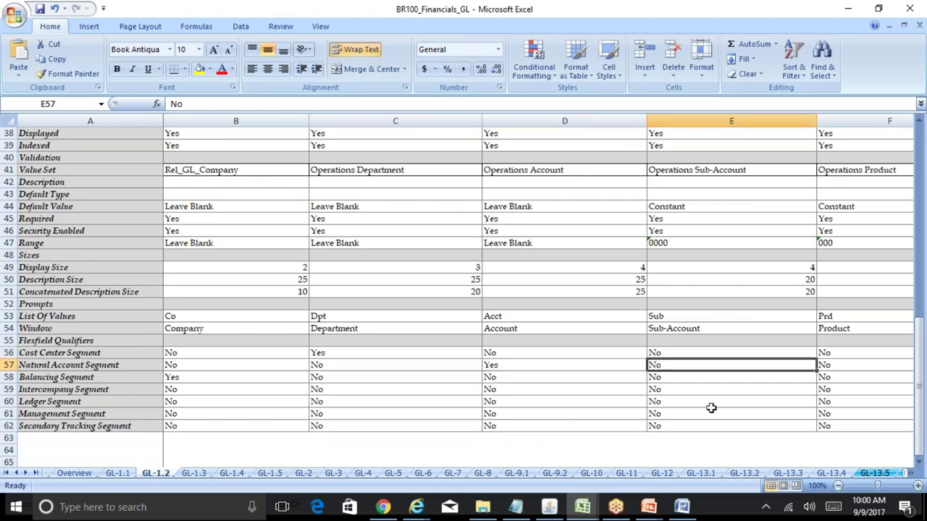
key("Right")
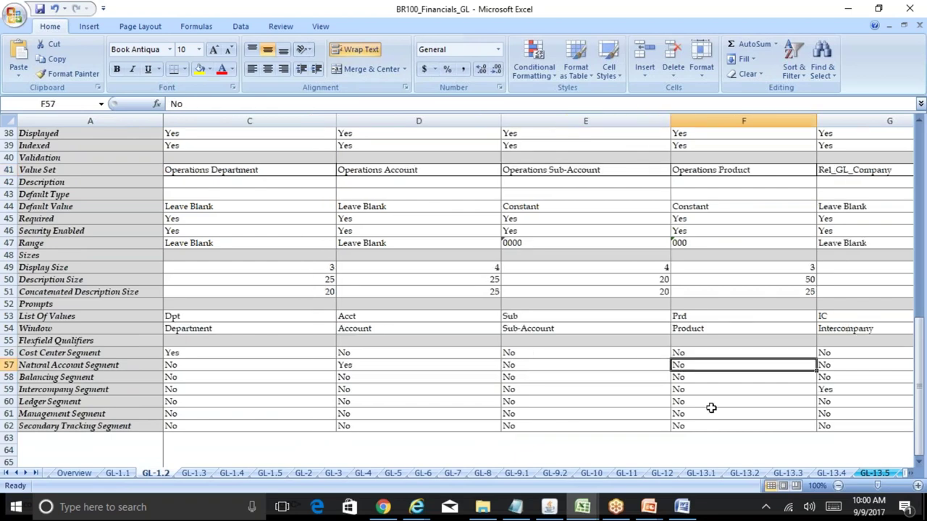
key("Right")
key("Up")
key("Up")
key("Up")
key("Down")
key("Down")
key("Down")
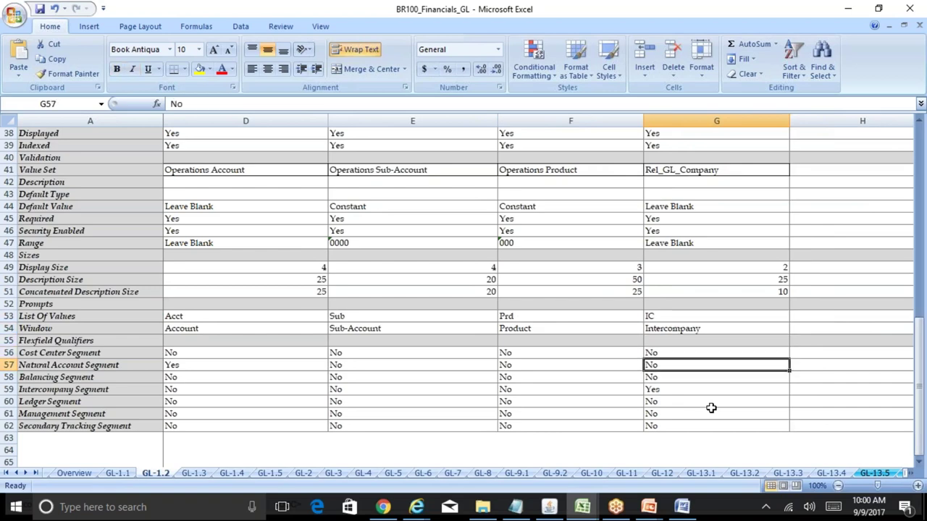
key("Down")
key("Down")
key("shift+Home")
key("Left")
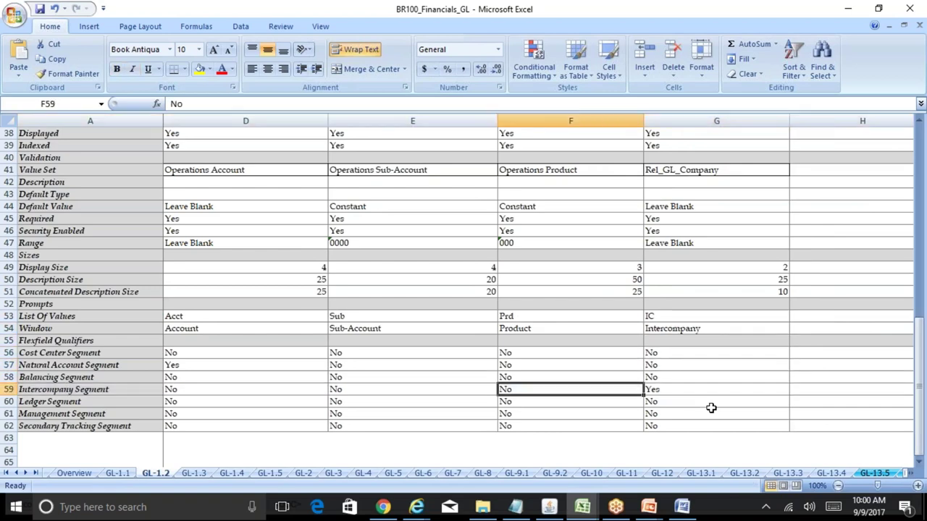
key("Home")
key("Right")
key("Up")
key("Up")
key("Up")
key("Up")
key("Up")
key("Up")
key("Up")
key("Up")
key("Up")
key("Up")
key("Up")
key("Up")
key("Up")
key("Up")
key("Up")
key("Up")
key("Up")
key("Up")
key("Up")
key("Up")
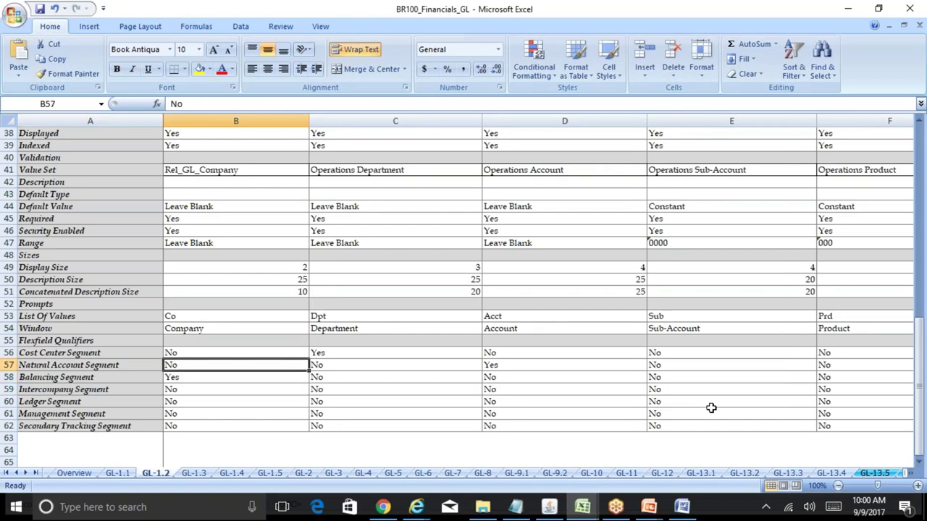
key("Down")
key("Down")
key("Down")
key("Down")
key("Down")
key("Down")
key("Down")
key("Down")
key("Down")
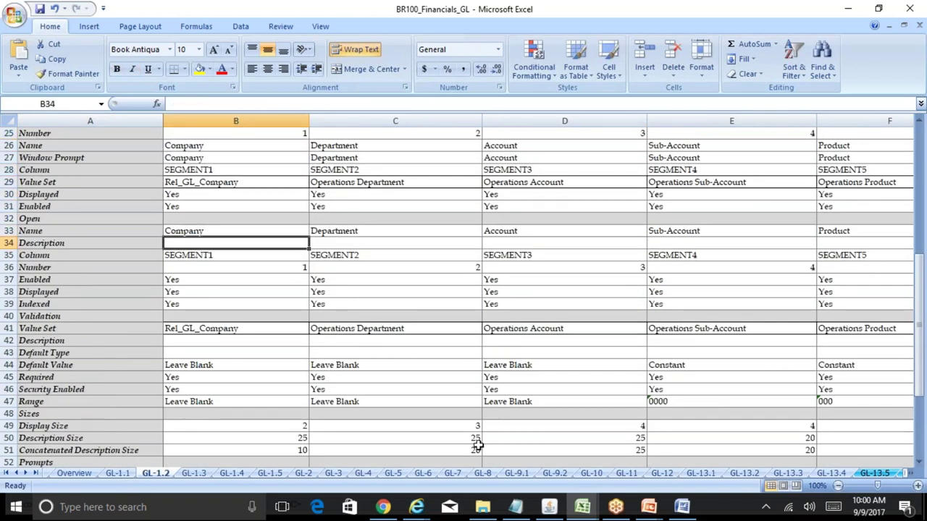
left_click(219, 148)
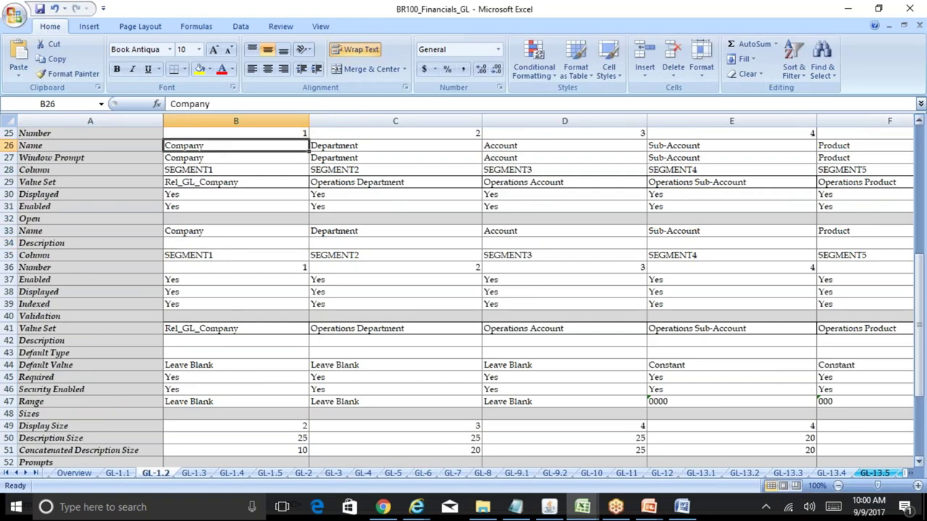
scroll(922, 145, "up", 3)
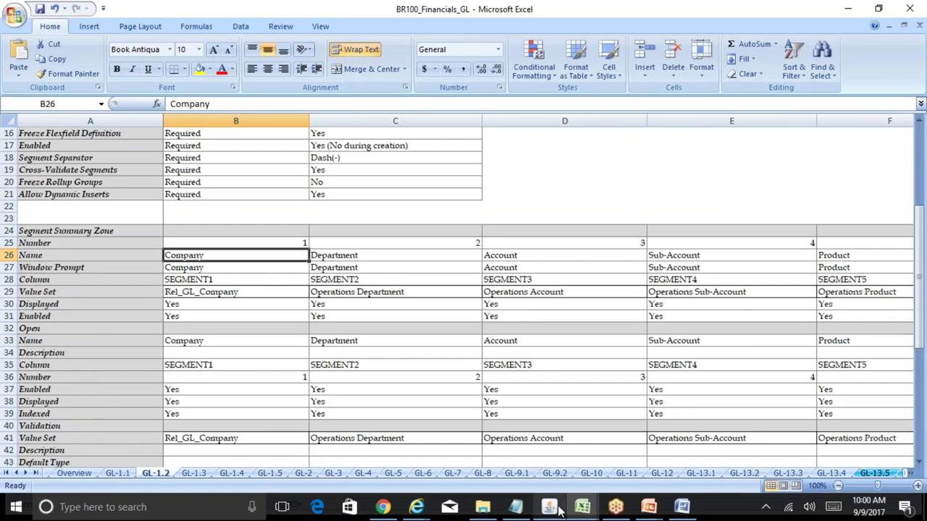
key("alt+Tab")
- Copy Rel_GL_Company from the BR100 workbook into the Company segment's Value Set
left_click(215, 150)
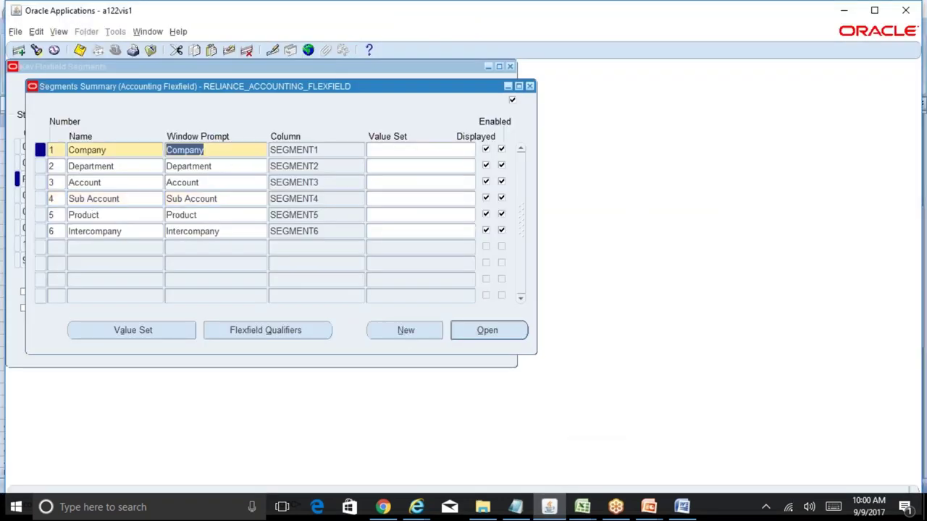
left_click(403, 150)
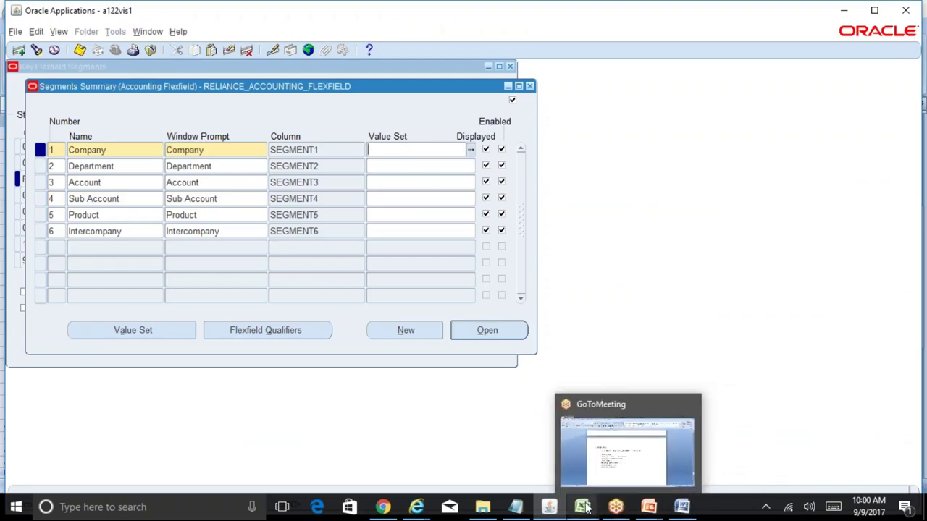
mouse_move(583, 506)
left_click(621, 456)
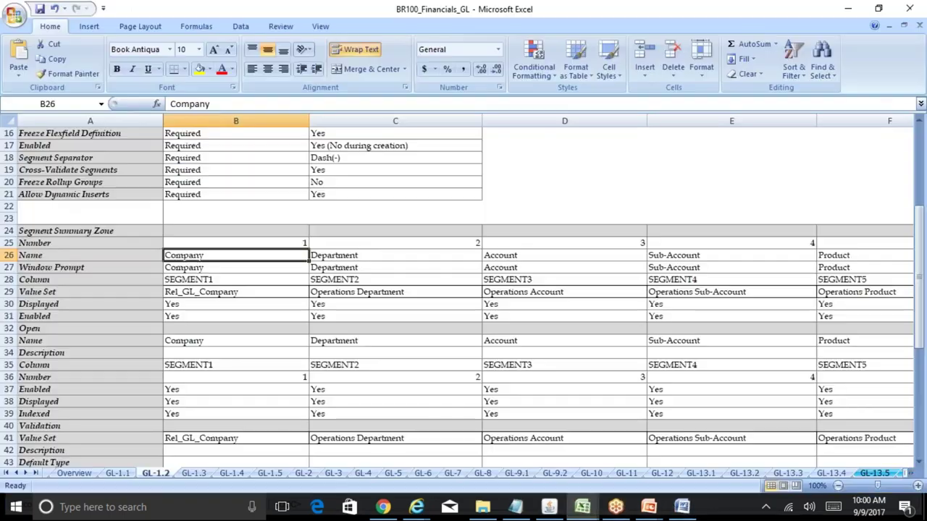
left_click(217, 291)
left_click_drag(256, 104, 171, 103)
key("ctrl+c")
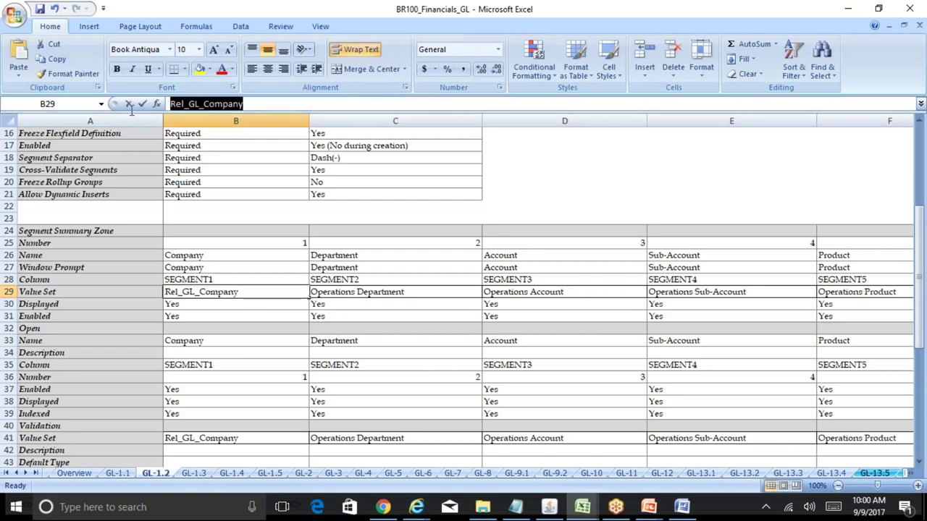
left_click(549, 507)
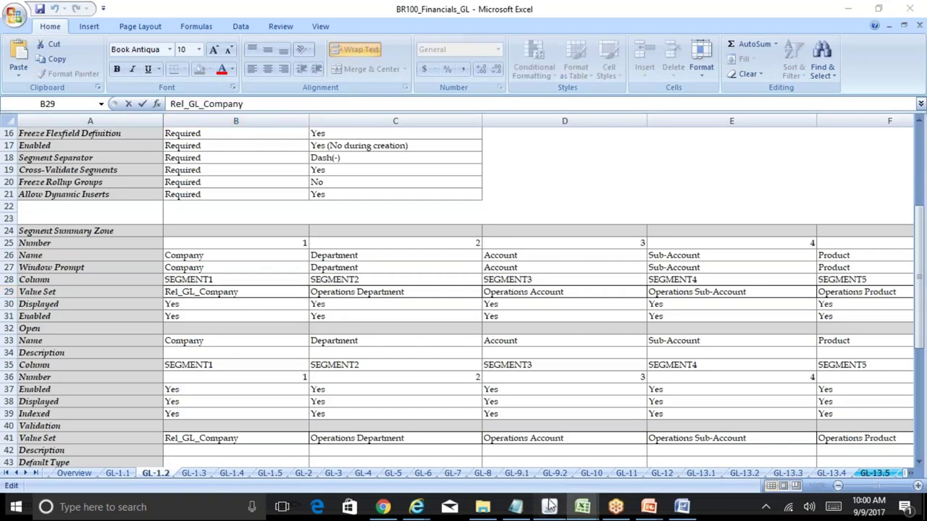
key("ctrl+v")
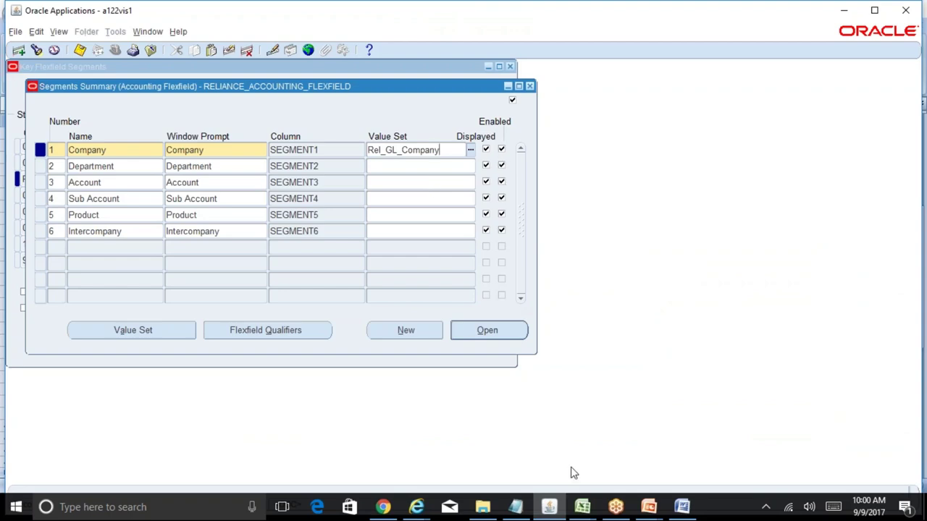
- Check the BR100 Displayed and Enabled settings for Company, then return to its value set
left_click(582, 507)
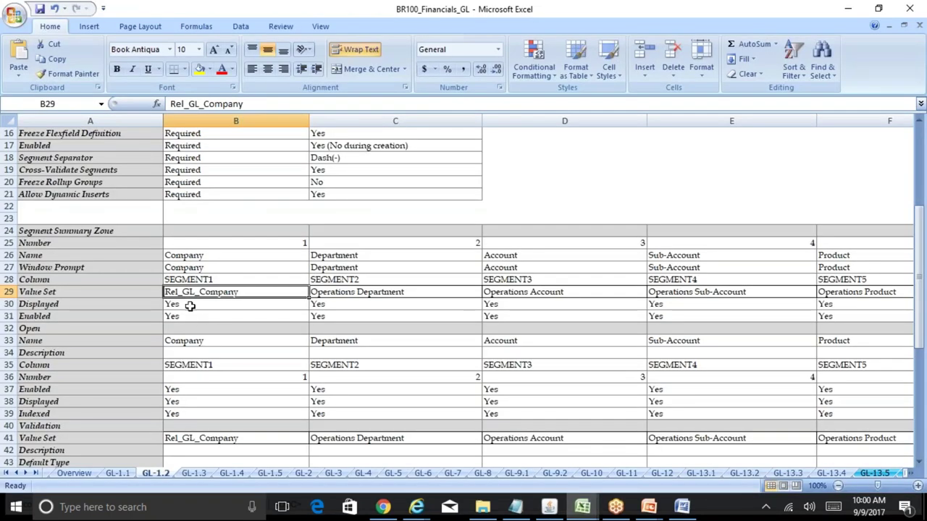
left_click(189, 305)
left_click(194, 316)
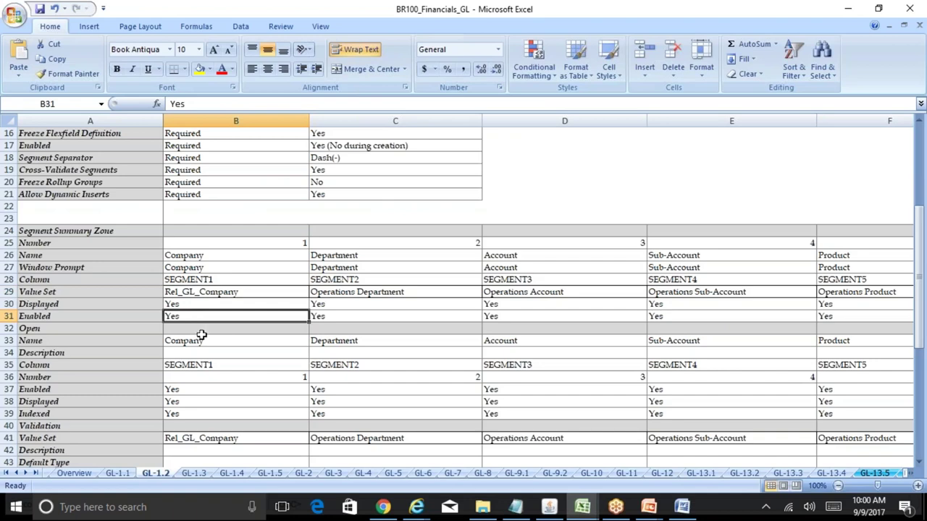
left_click(209, 332)
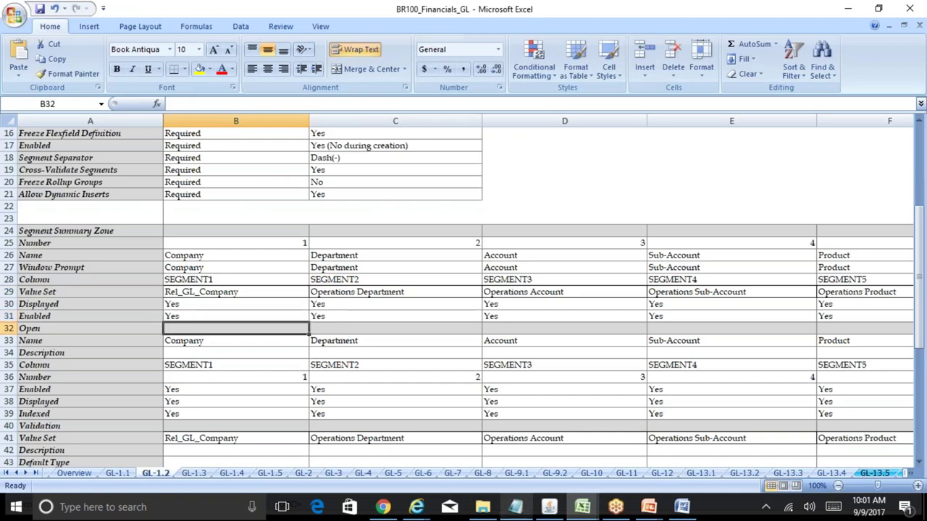
left_click(549, 507)
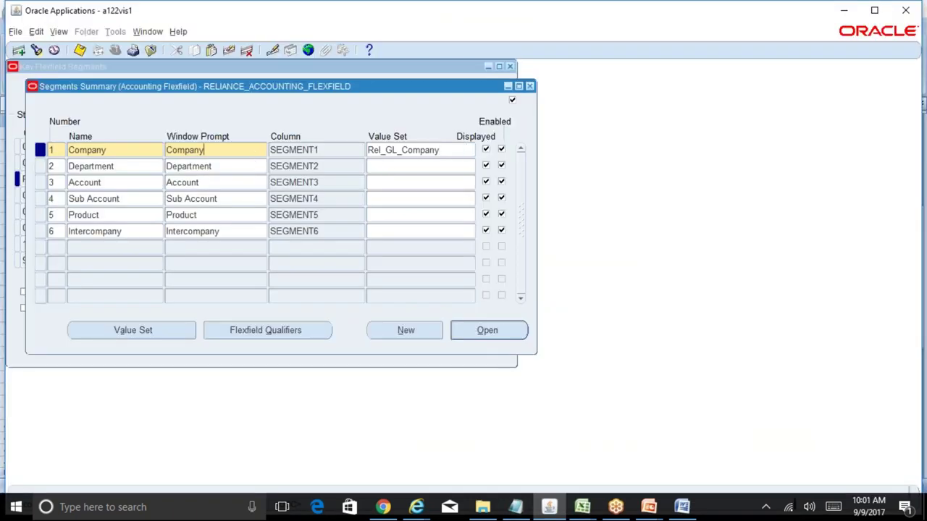
left_click(443, 150)
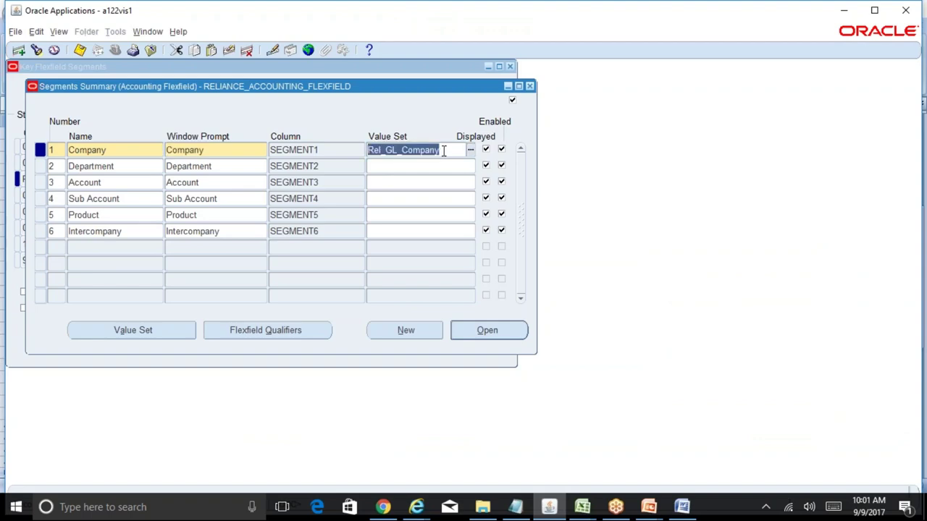
- Open the Company segment's details, compare with BR100, and move the window aside
left_click(503, 332)
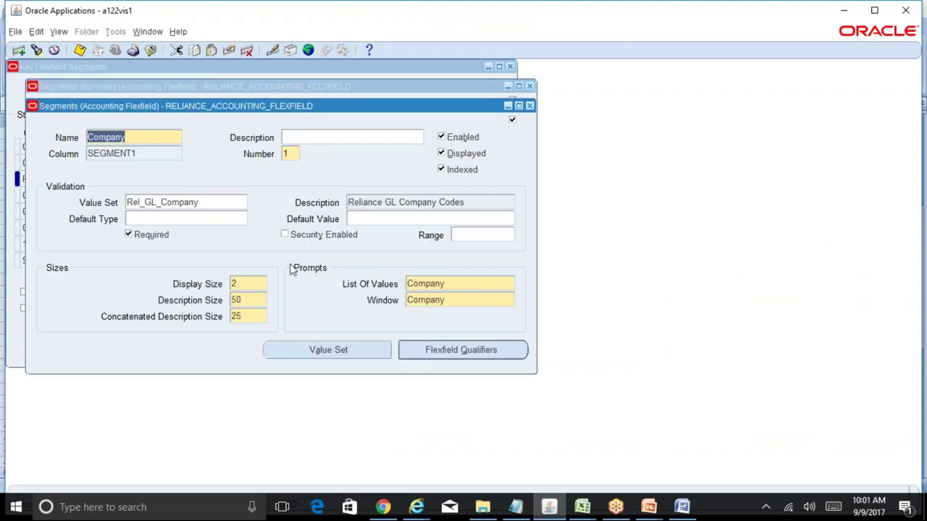
mouse_move(590, 512)
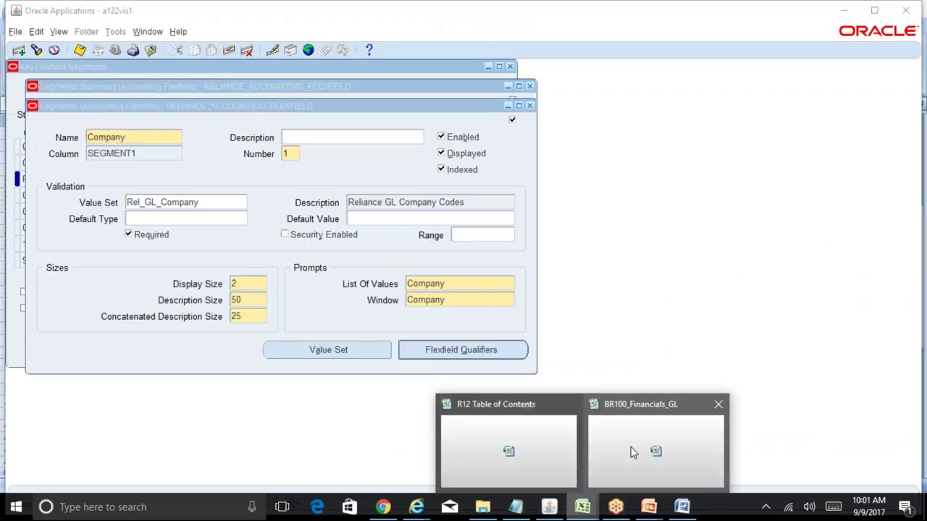
left_click(633, 451)
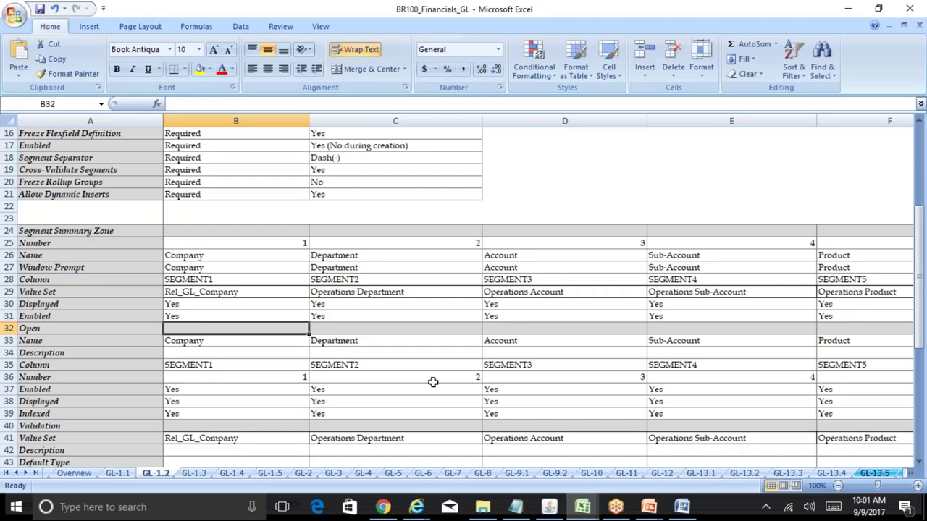
left_click(186, 342)
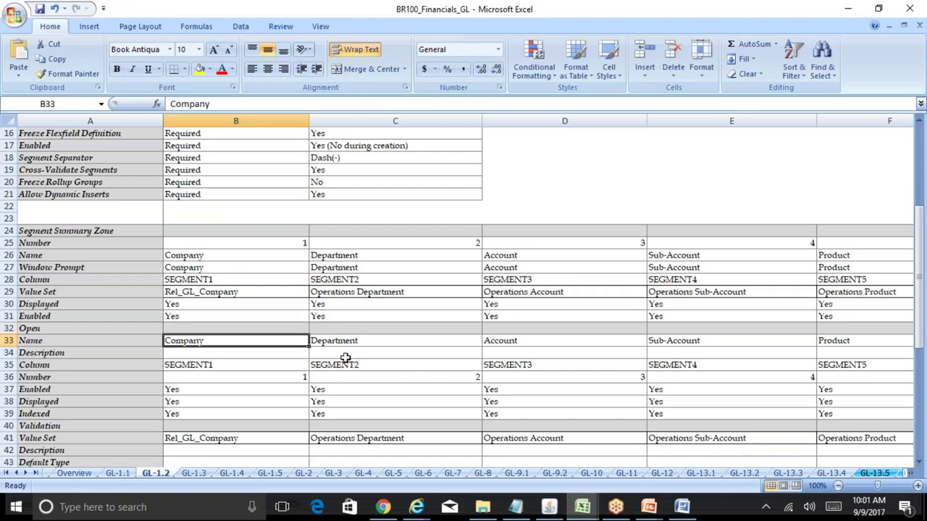
left_click(549, 507)
key("alt+Tab")
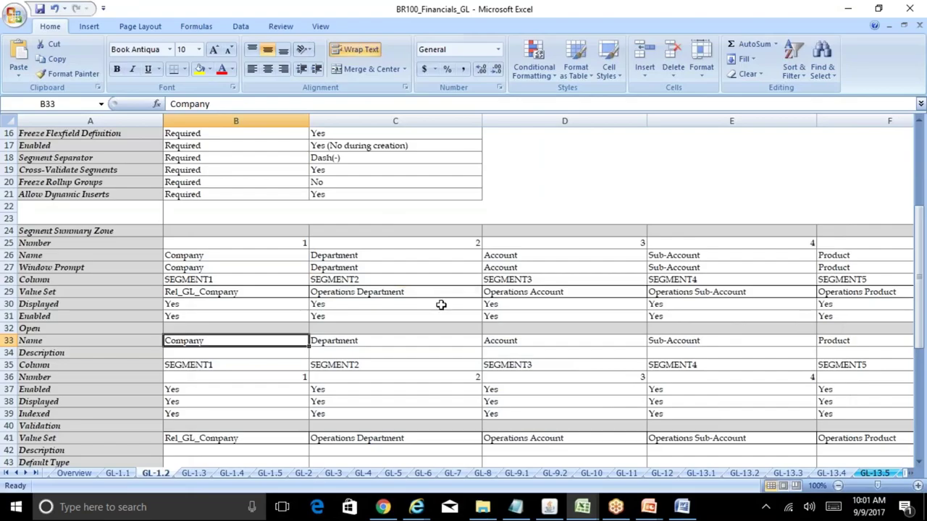
left_click(549, 506)
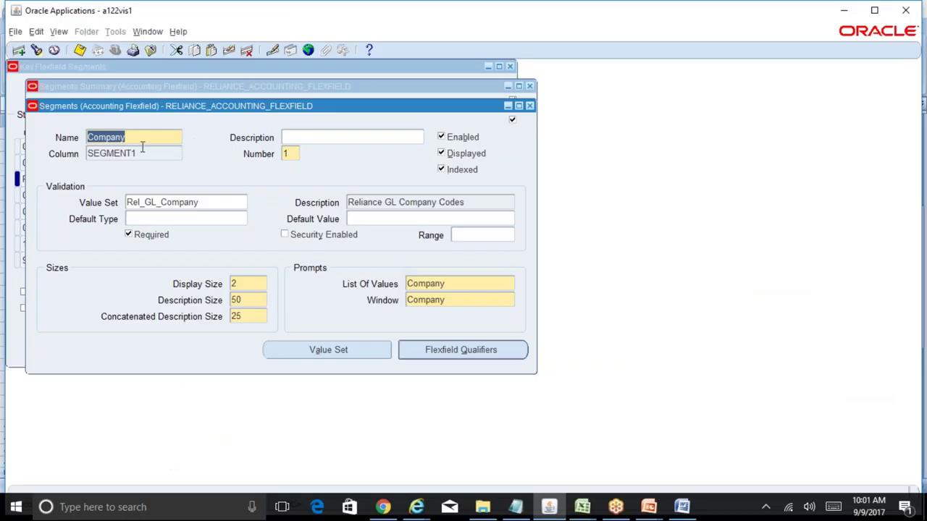
left_click_drag(296, 116, 384, 106)
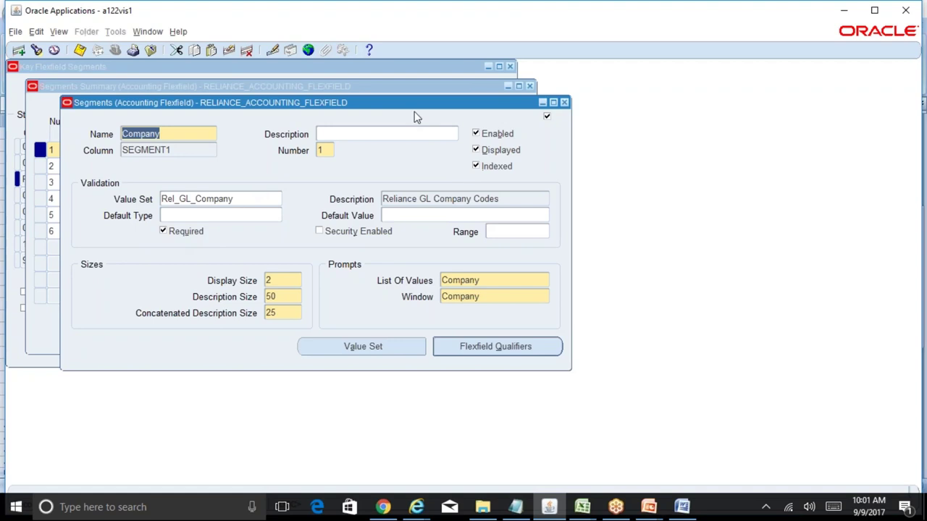
left_click_drag(425, 109, 715, 114)
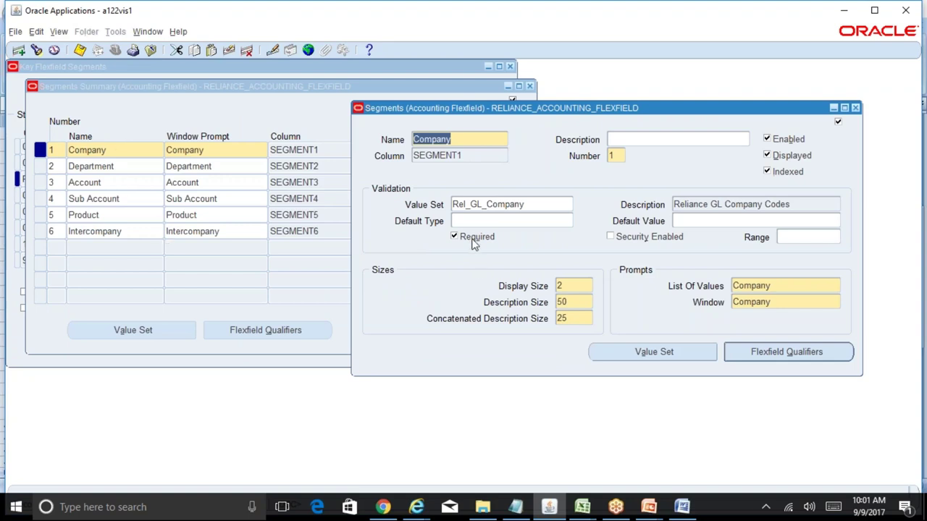
- Turn on Security Enabled for the Company segment and save
left_click(614, 238)
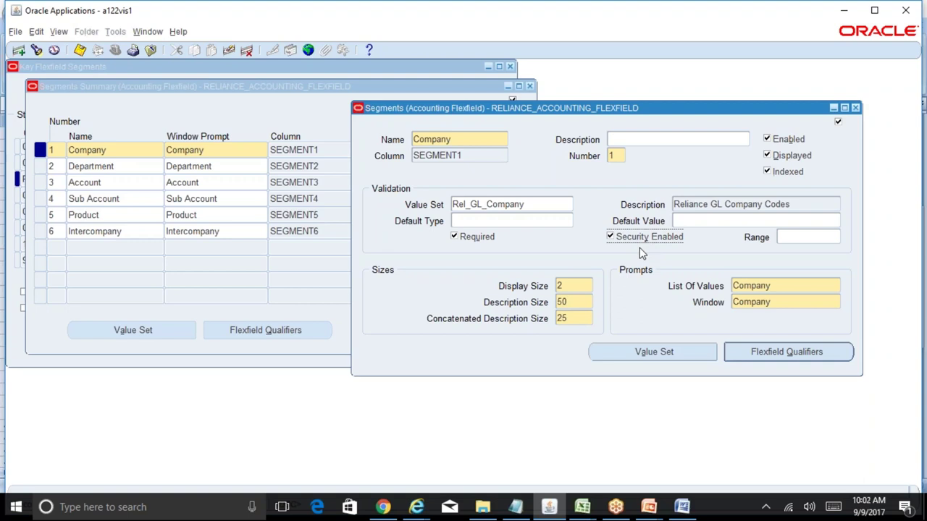
key("ctrl+s")
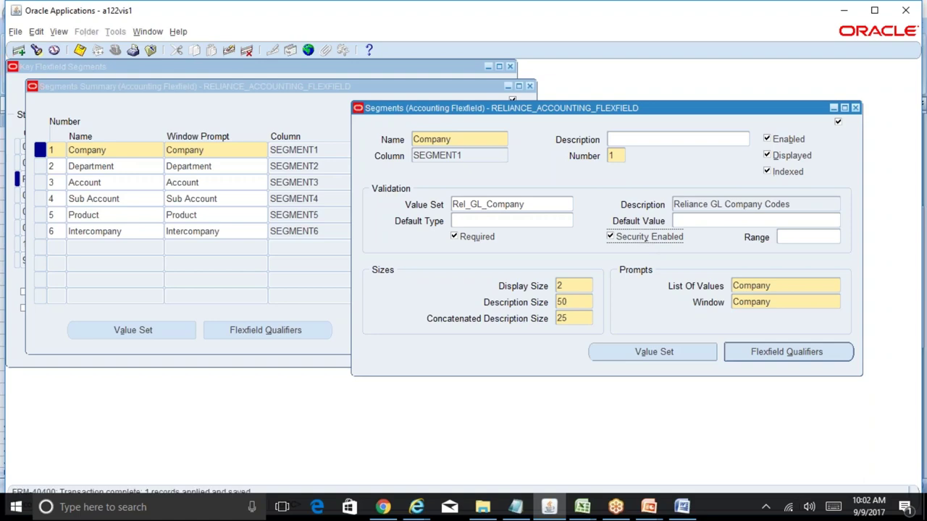
mouse_move(583, 507)
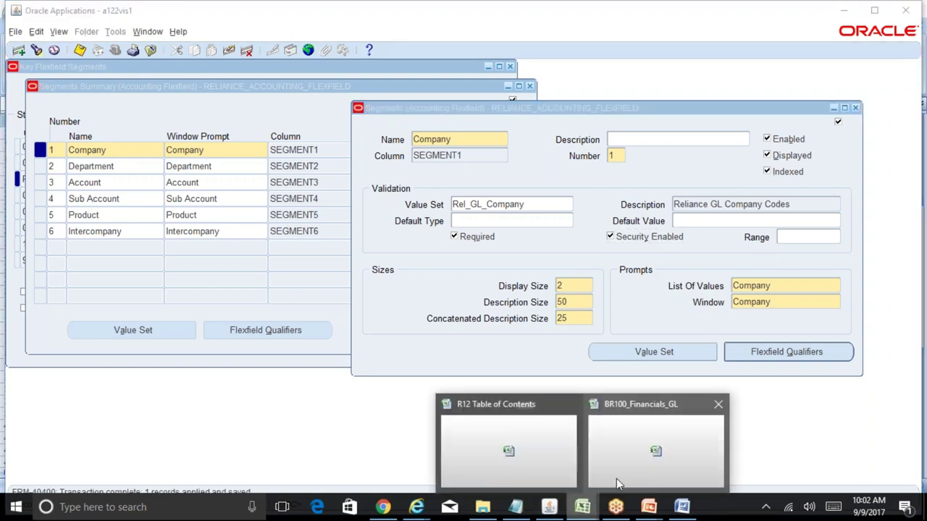
left_click(618, 480)
- Set the Company segment's Description Size to 25 and Concatenated Description Size to 10
left_click(215, 365)
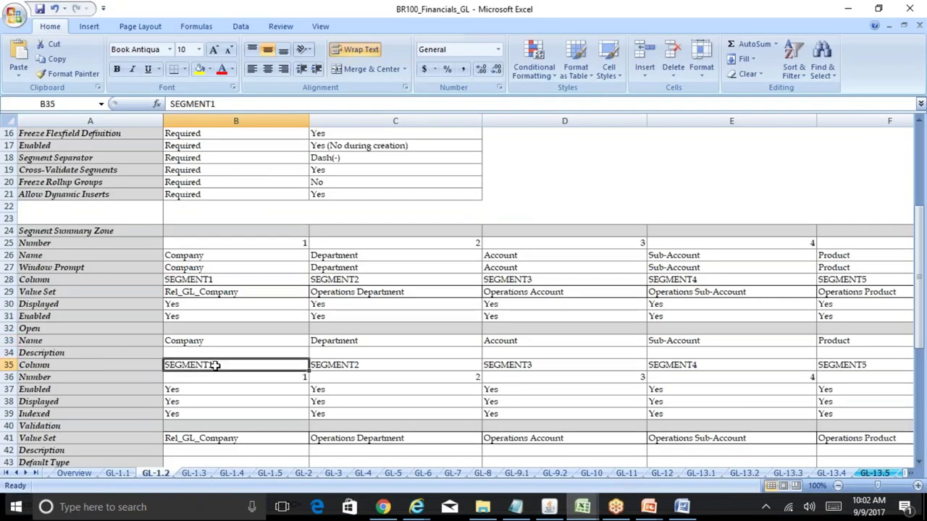
key("Down")
key("Down")
key("Down")
key("Down")
key("Down")
key("Down")
key("Down")
key("Down")
key("Down")
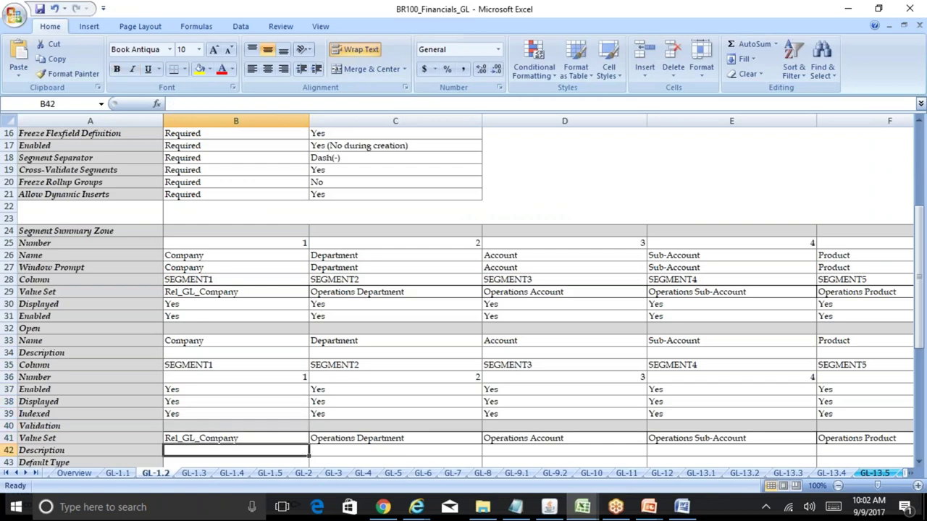
key("Down")
key("Down")
key("Down")
key("Down")
key("Down")
key("Down")
key("Down")
key("Down")
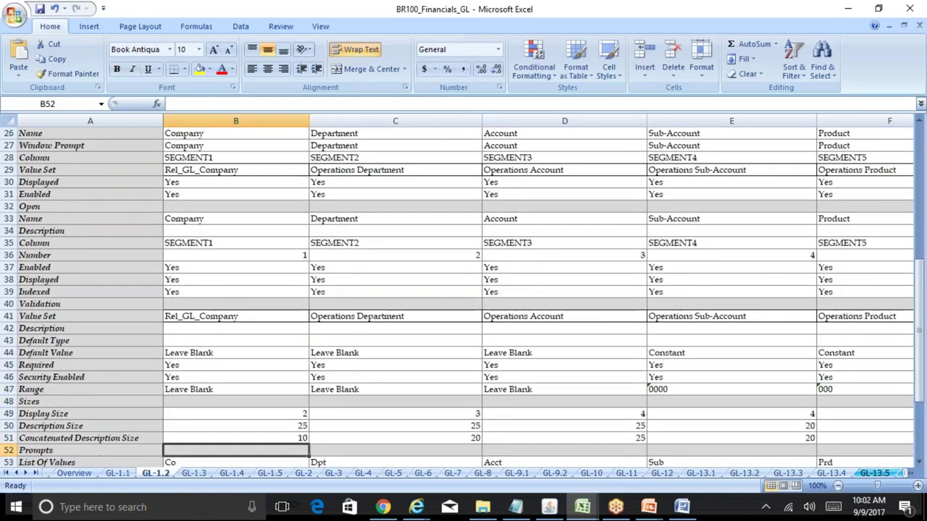
key("Up")
key("Up")
key("Up")
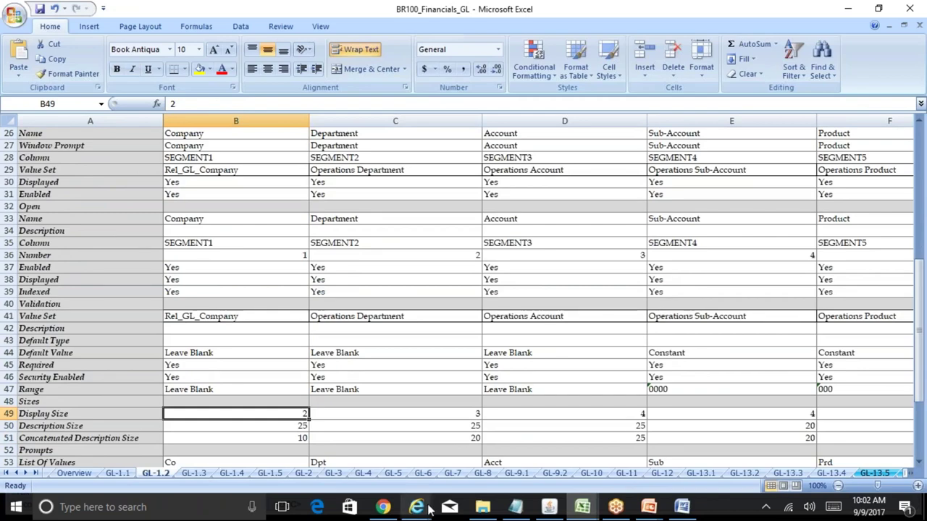
left_click(549, 507)
double_click(572, 305)
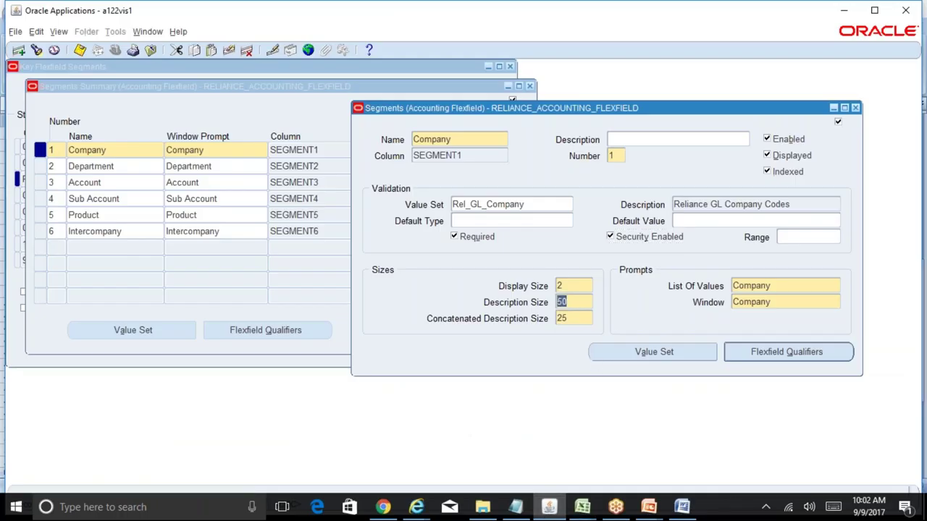
type("25")
key("Tab")
type("10")
- Verify the display and description sizes, close the Company details, and save
double_click(571, 285)
left_click(572, 302)
left_click(575, 321)
left_click(571, 302)
left_click(579, 287)
left_click(856, 108)
key("ctrl+s")
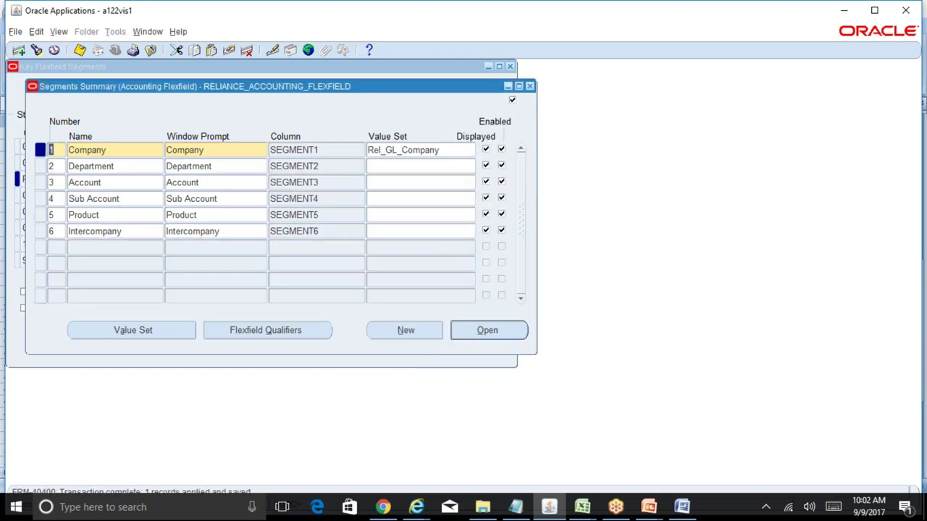
- Select the Department row's value set and look up its value set in cell C41 of BR100_Financials_GL
left_click(236, 168)
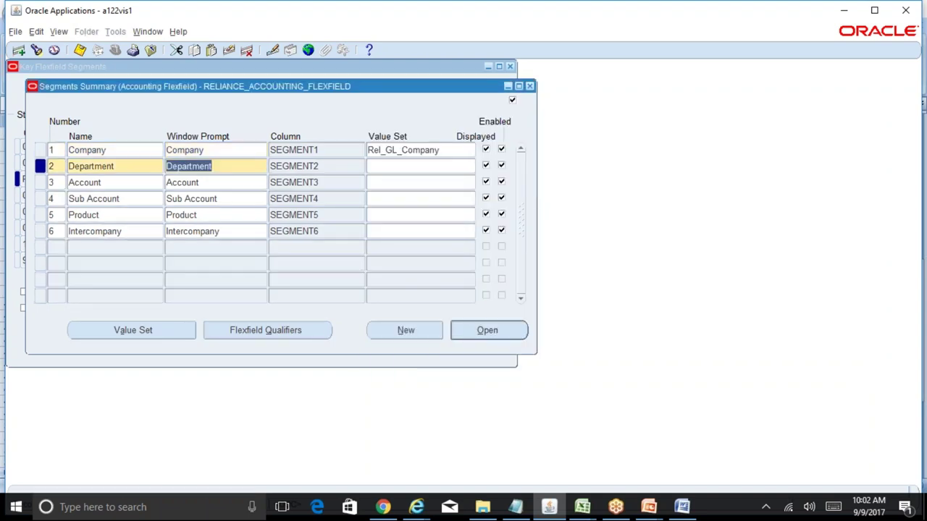
left_click(394, 167)
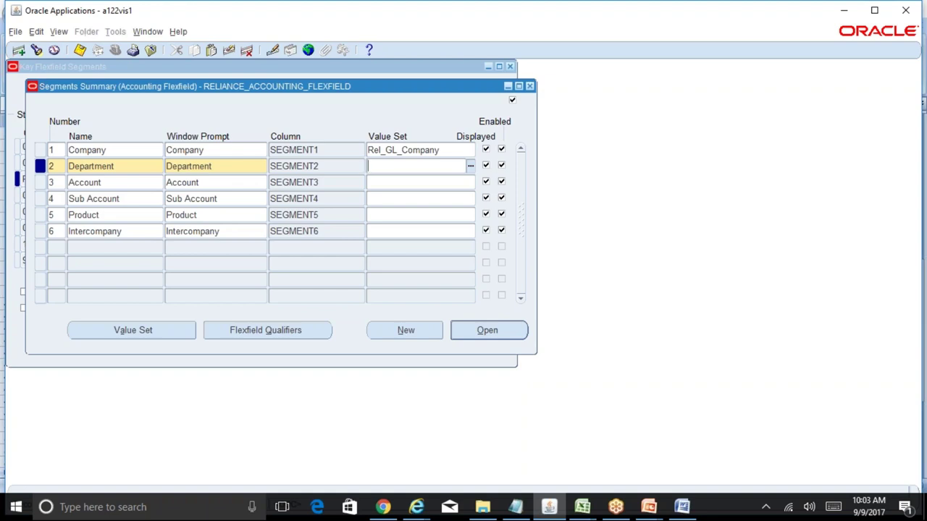
left_click(583, 504)
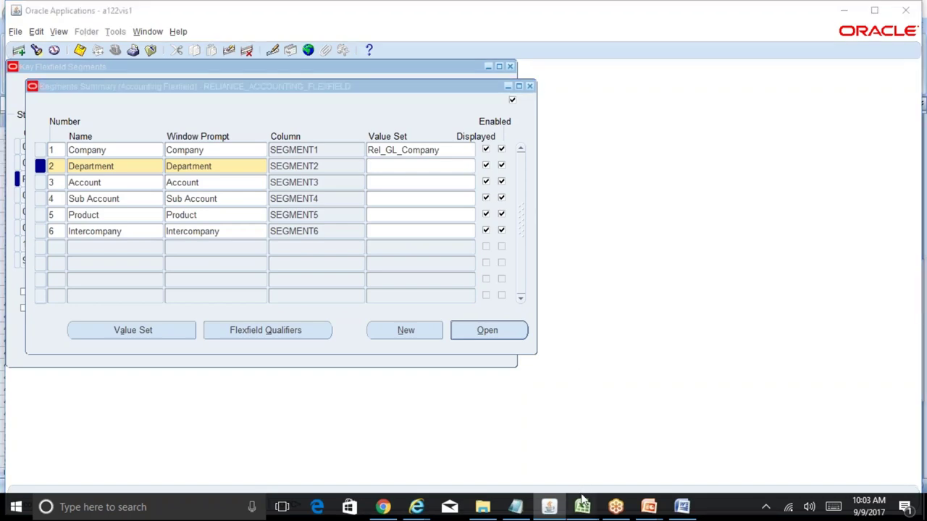
left_click(630, 464)
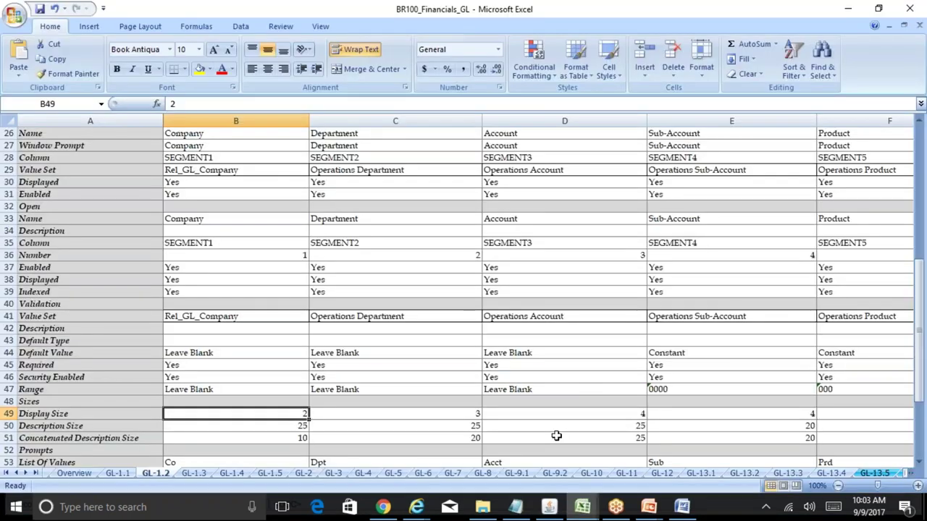
left_click(408, 316)
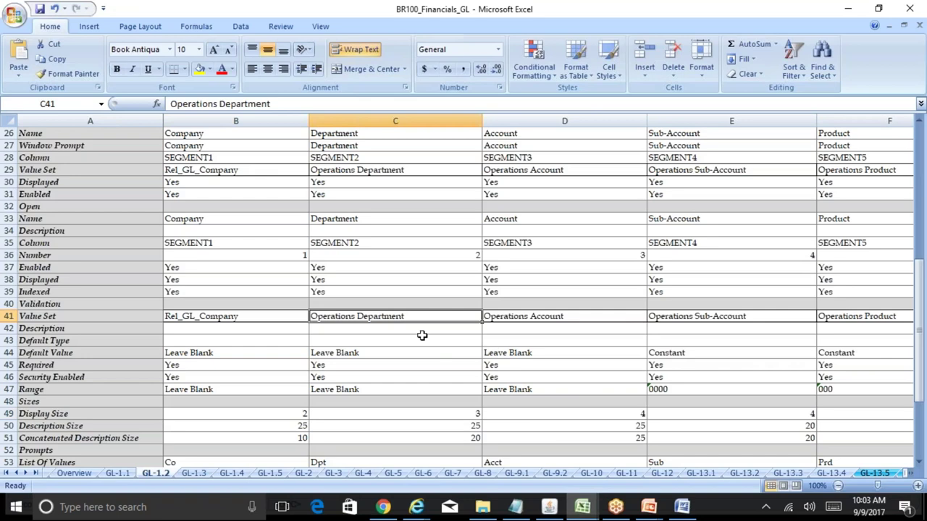
left_click(548, 507)
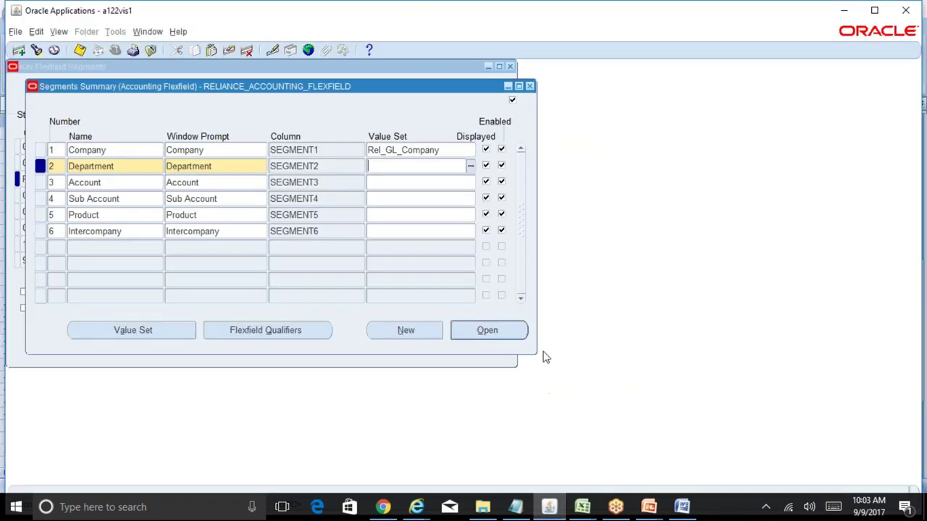
- Assign the Operations Department value set via Operation%Depart% and open Department's segment details
type("Operation%Depart%")
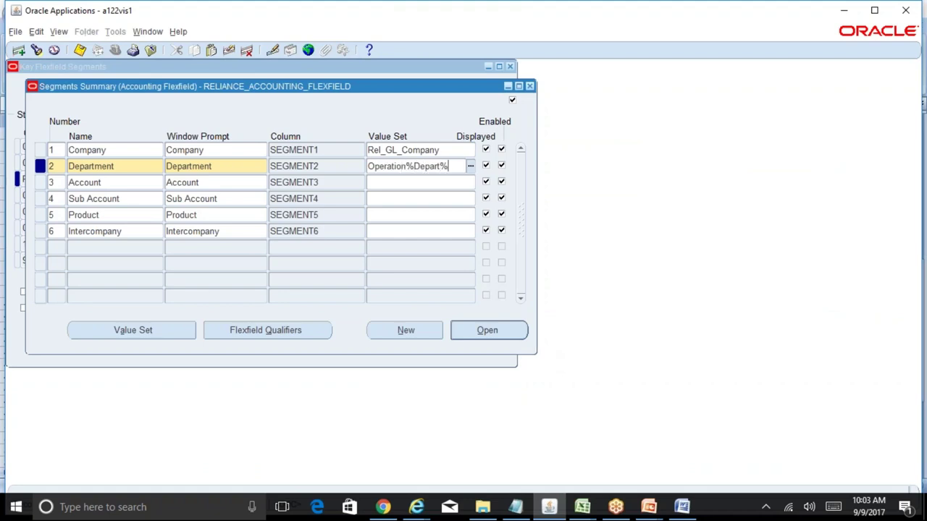
key("Tab")
key("Return")
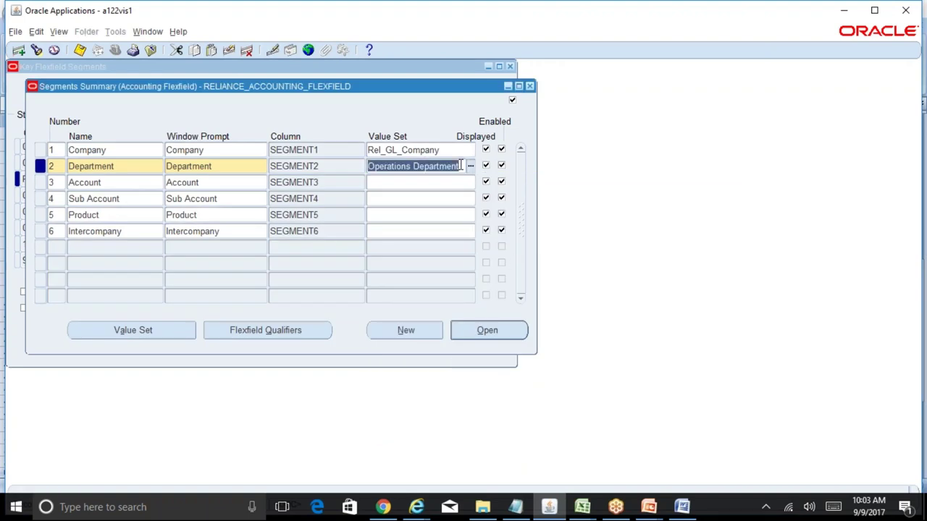
left_click(513, 330)
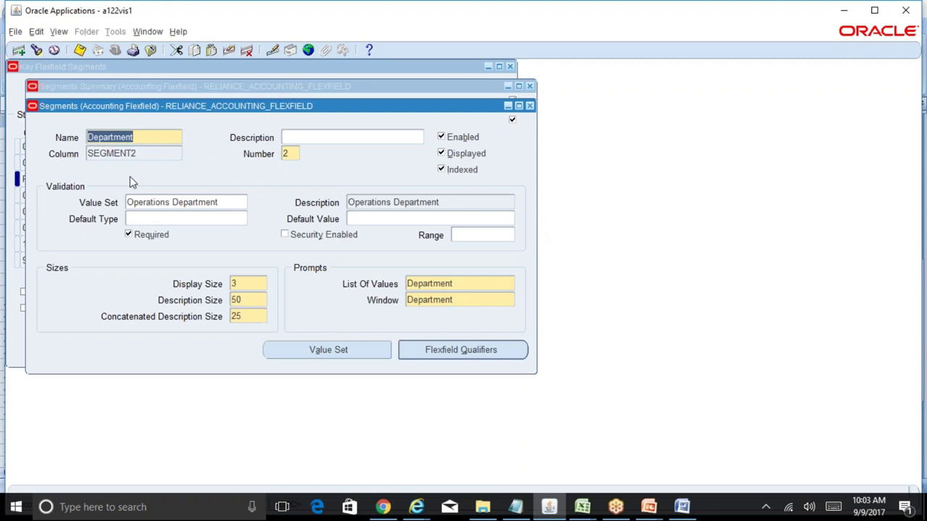
- Enable security on Department and check its size values in the BR100 design sheet
left_click(285, 235)
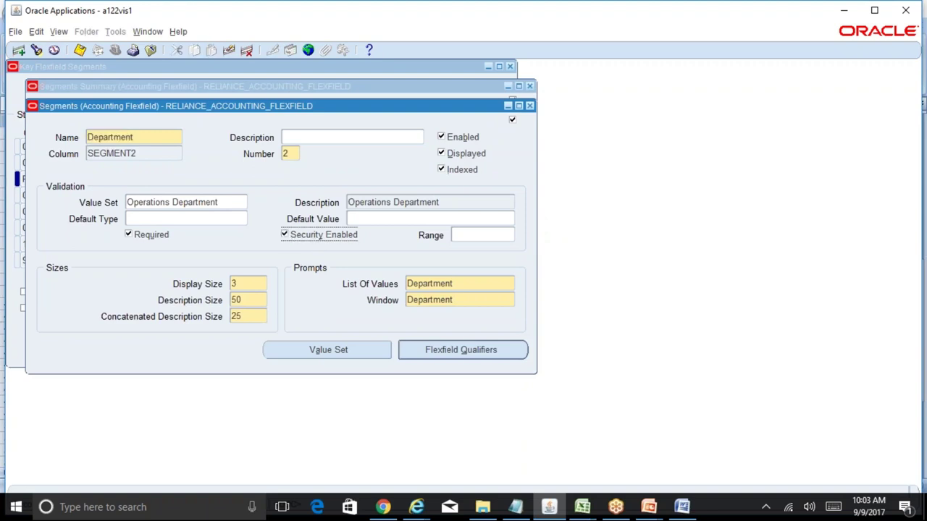
left_click(254, 284)
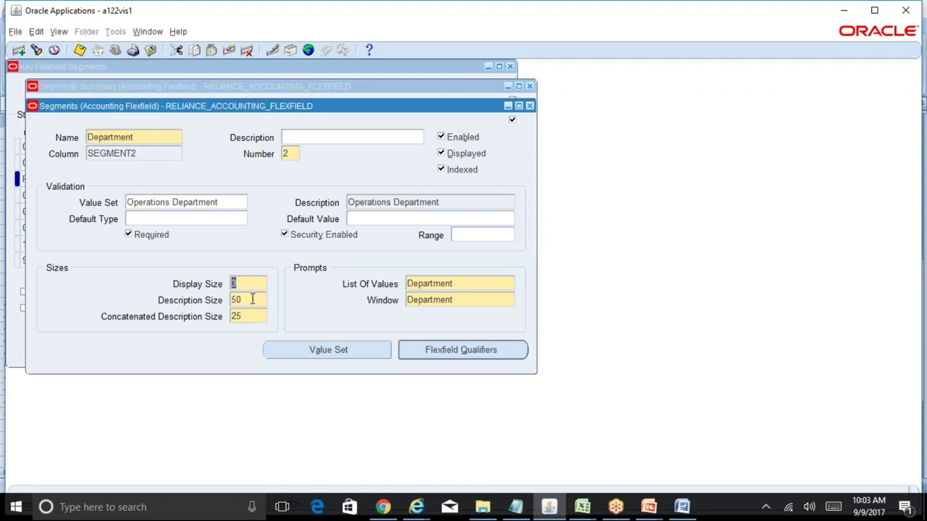
left_click(584, 506)
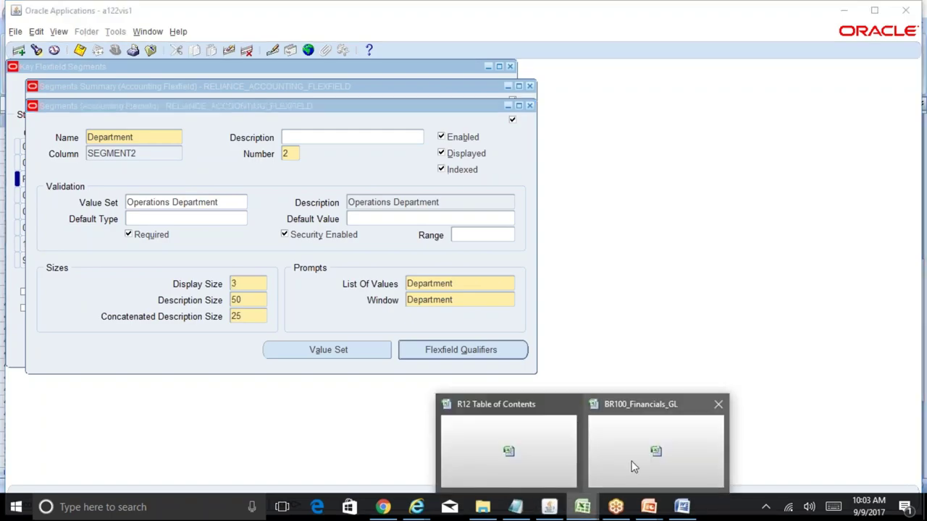
left_click(632, 468)
left_click(384, 367)
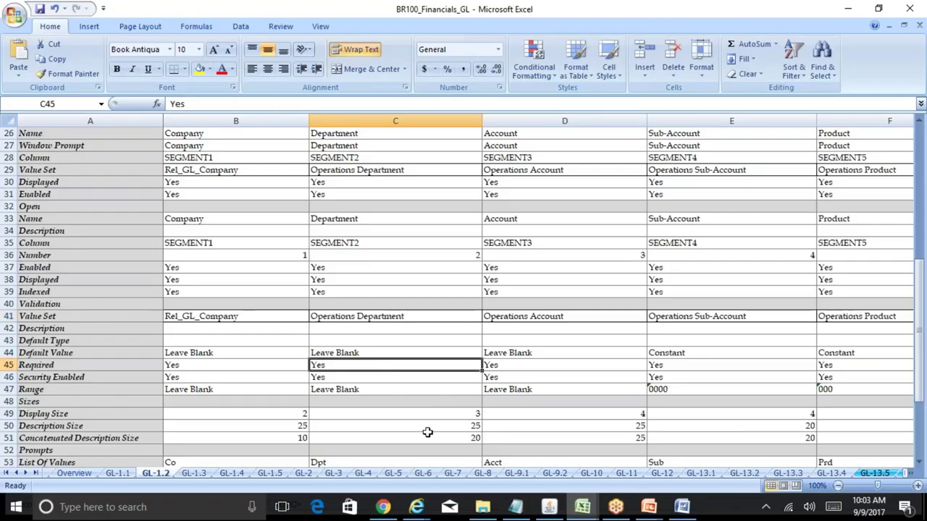
key("Down")
key("Down")
key("Down")
key("Down")
key("Down")
key("Down")
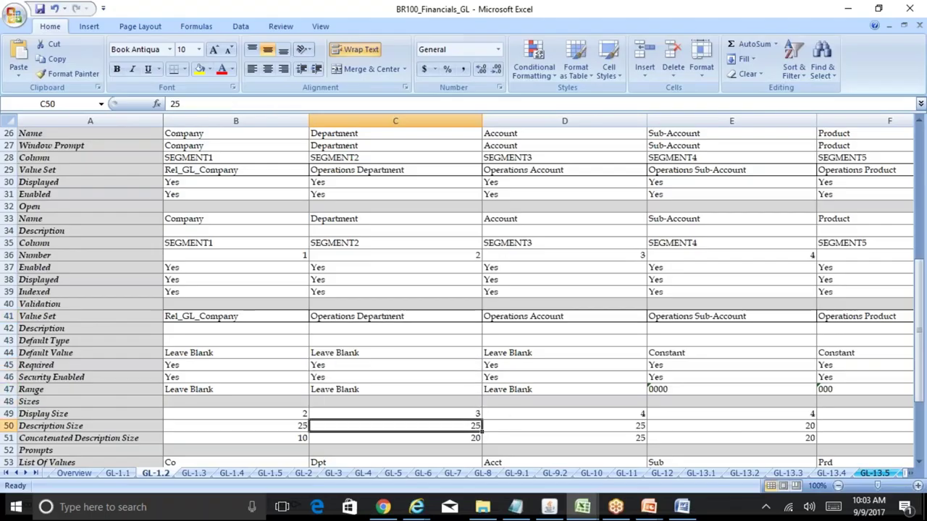
key("Up")
left_click(549, 506)
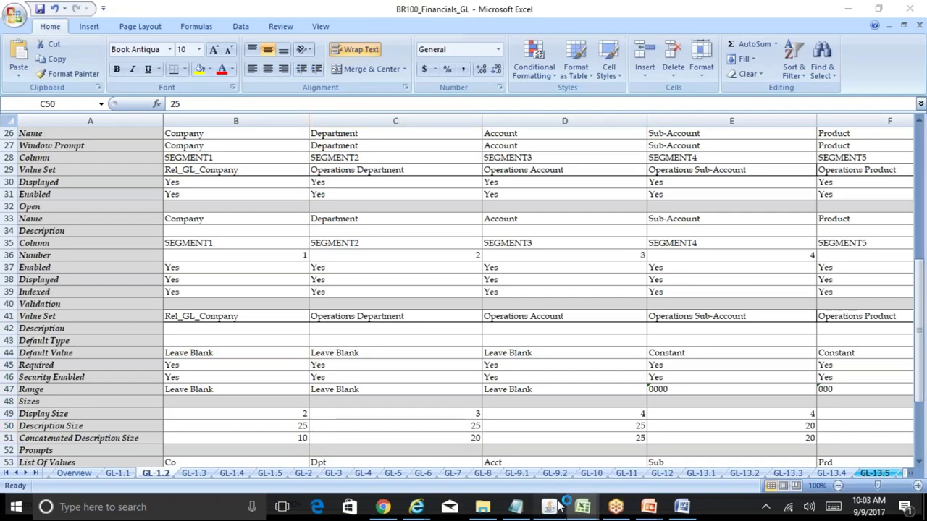
- Set Department description size 25 and concatenated description size 20, then save and close
left_click(241, 297)
double_click(241, 297)
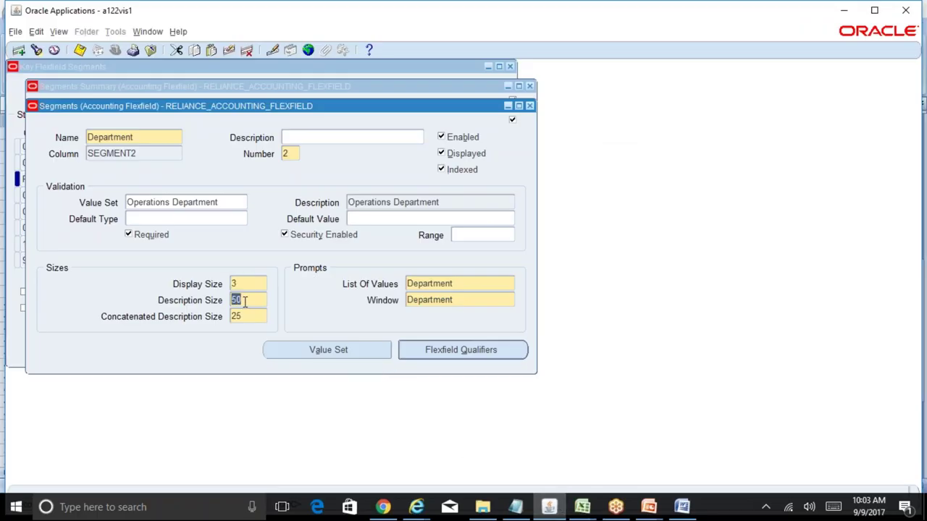
type("25")
key("Tab")
left_click(582, 507)
left_click(654, 449)
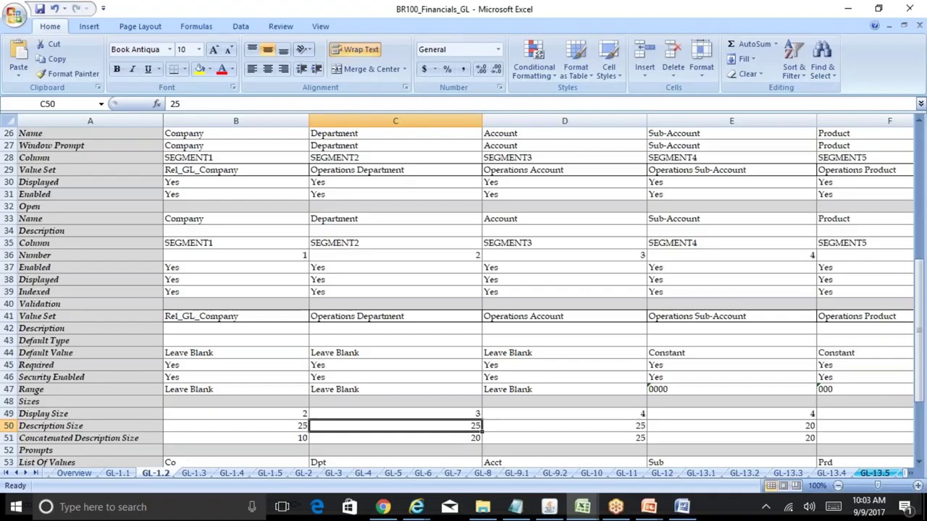
left_click(563, 505)
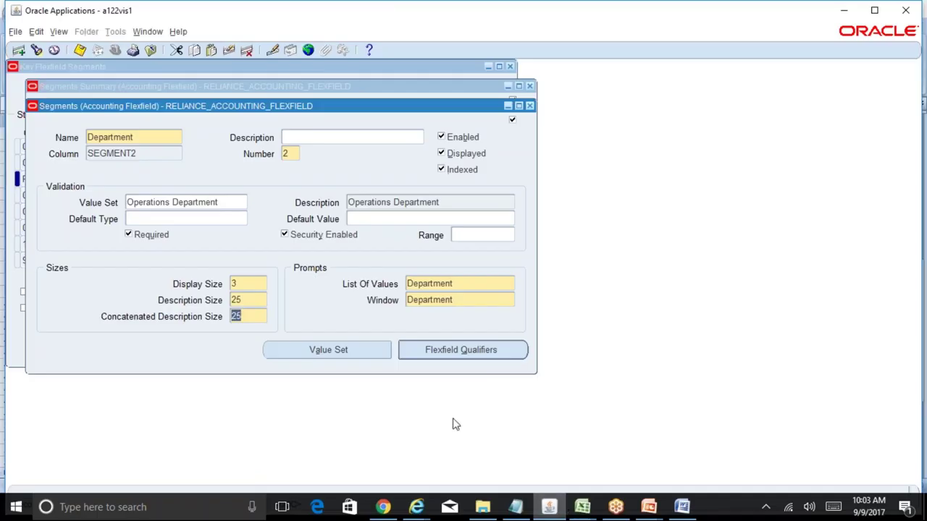
type("20")
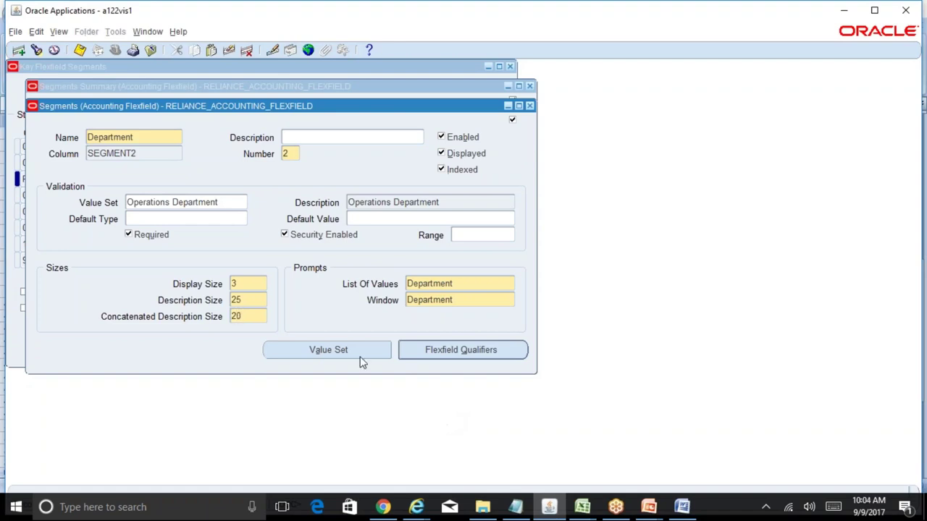
left_click(253, 301)
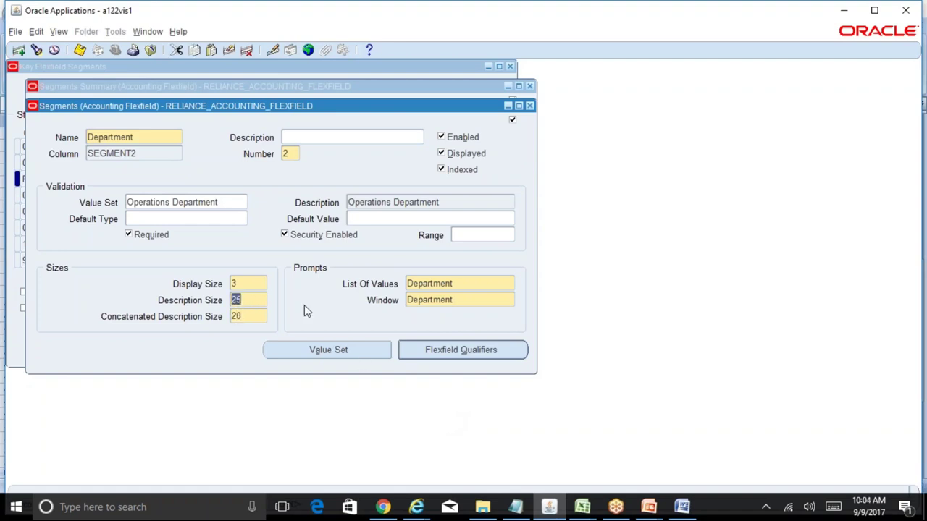
key("ctrl+s")
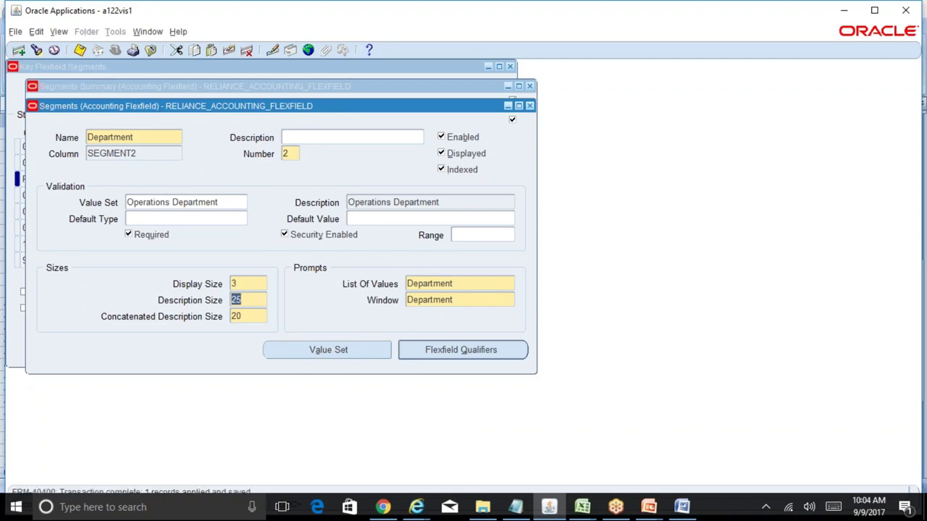
left_click(529, 106)
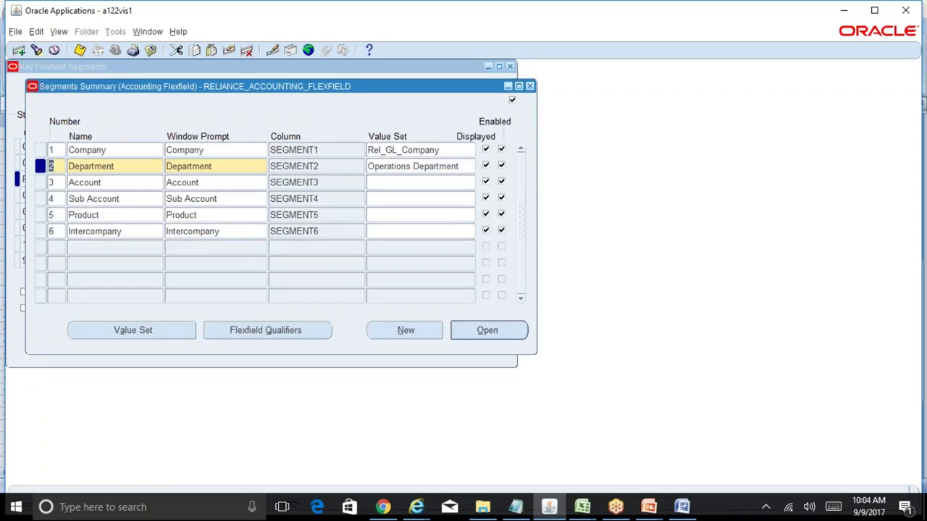
- Assign the Operations Account value set to the Account row, verified against cell D41
left_click(327, 184)
left_click(398, 183)
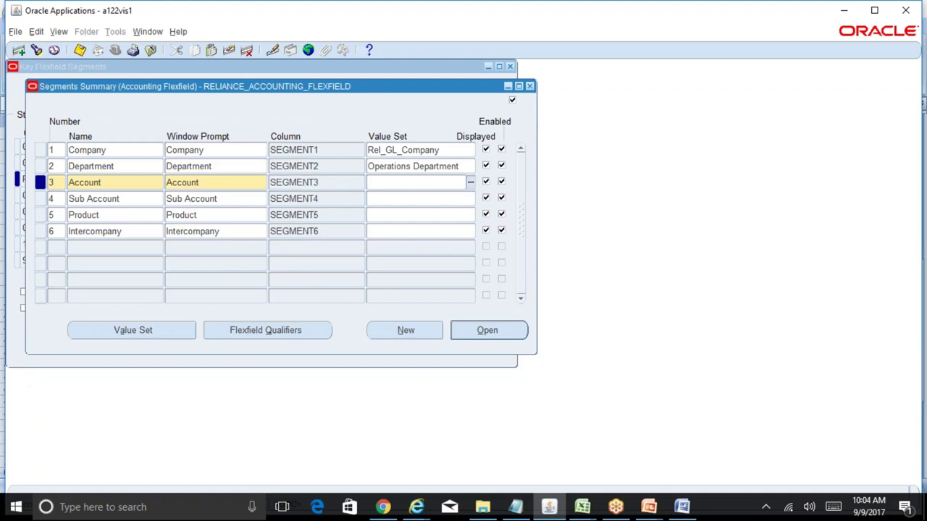
type("Operations Account")
key("Tab")
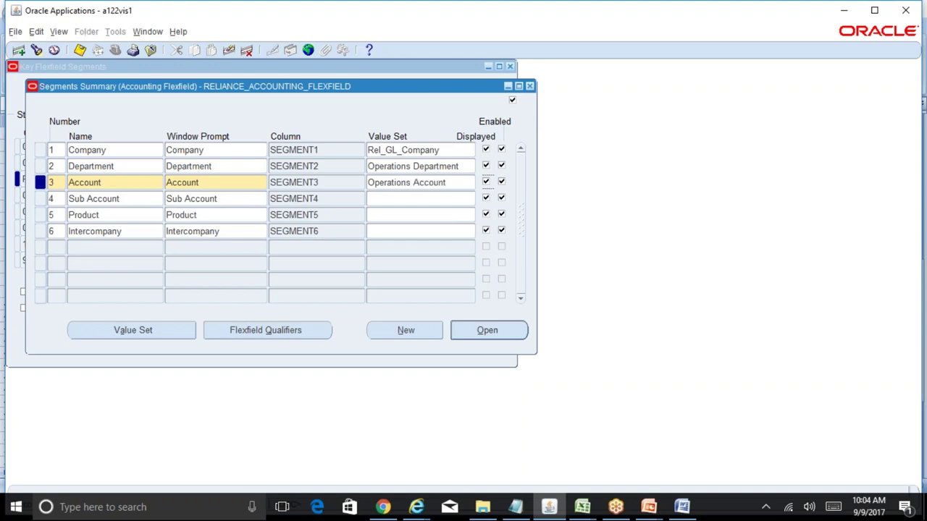
left_click(582, 507)
left_click(619, 479)
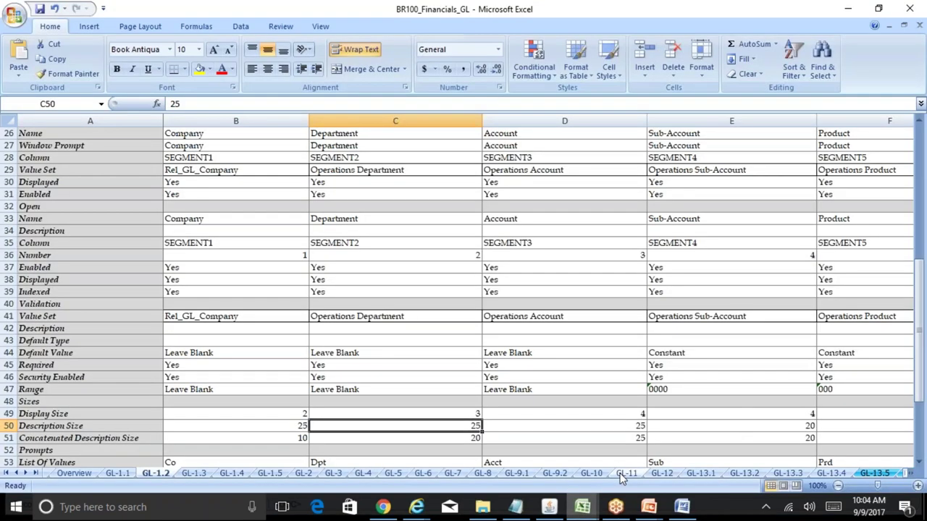
left_click(537, 317)
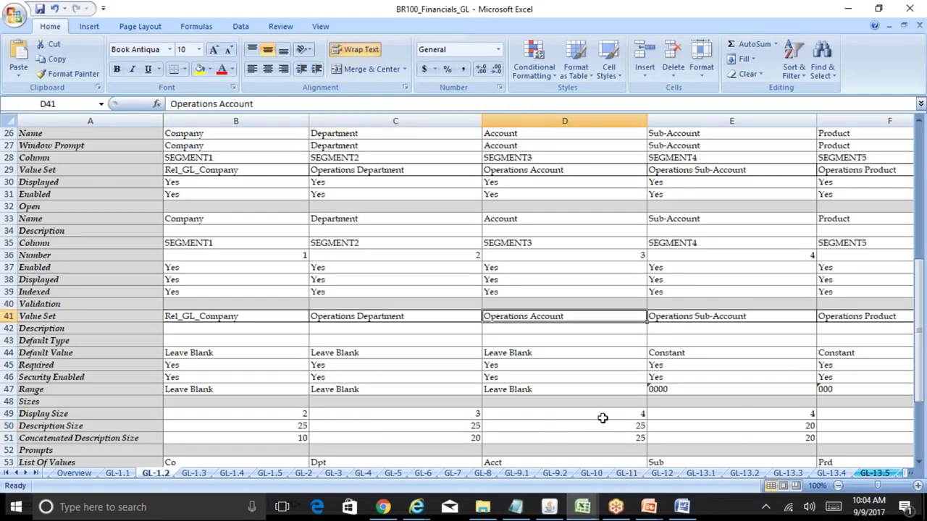
left_click(551, 508)
- Enable security on Account, set description size to 25, then save and close
left_click(523, 337)
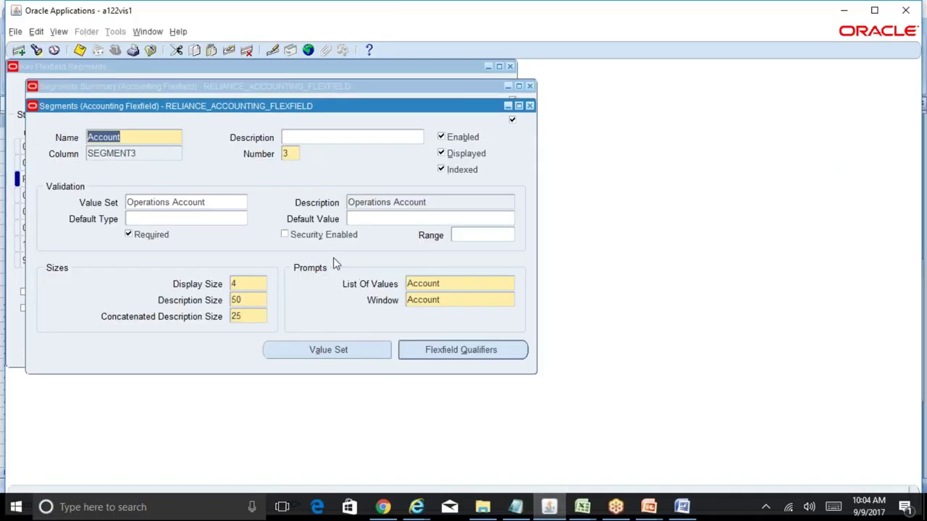
left_click(316, 236)
double_click(253, 301)
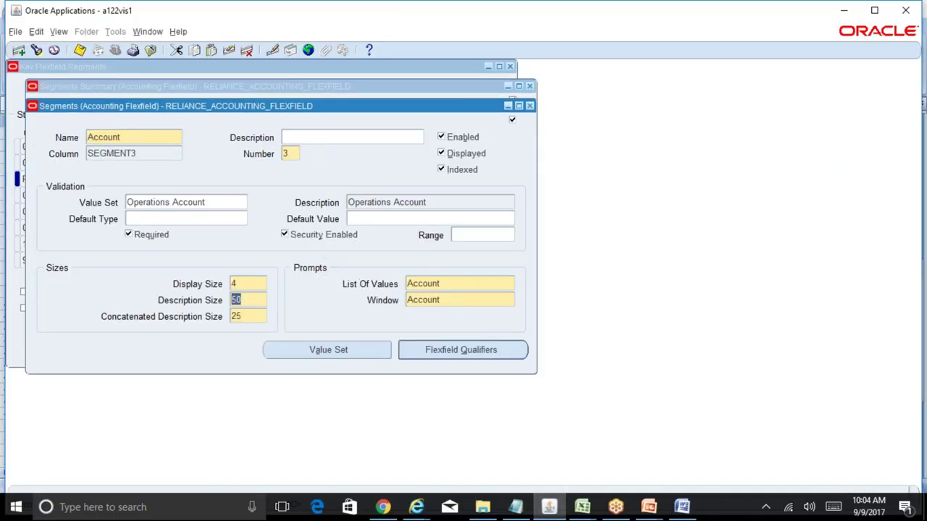
type("25")
key("Tab")
key("ctrl+s")
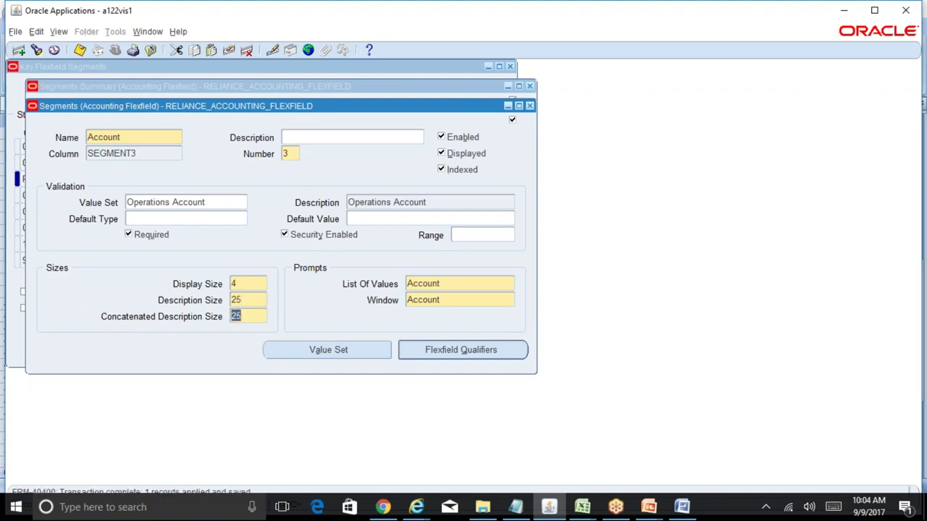
left_click(529, 106)
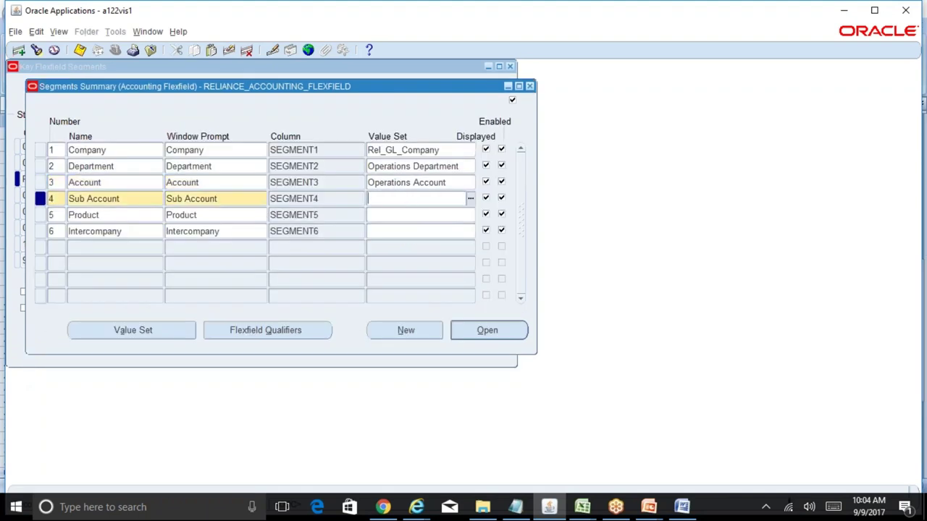
- Assign Operations Sub-Account to Sub Account, open its details and enable security
type("Operations Sub")
key("Tab")
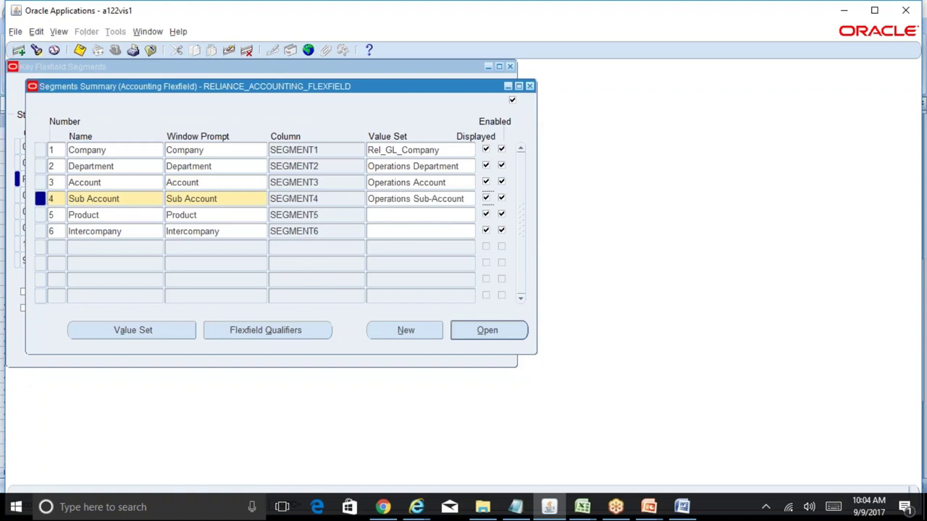
left_click(494, 331)
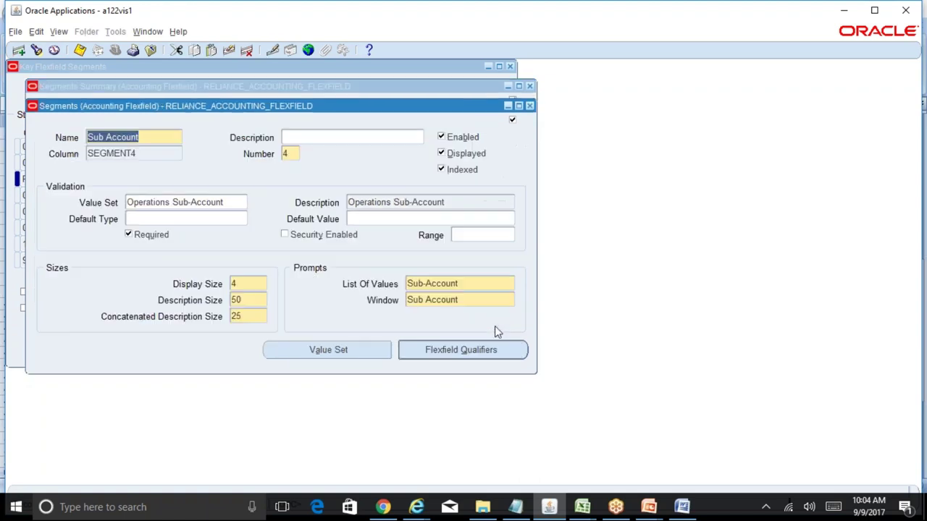
left_click(311, 235)
left_click(583, 507)
left_click(641, 456)
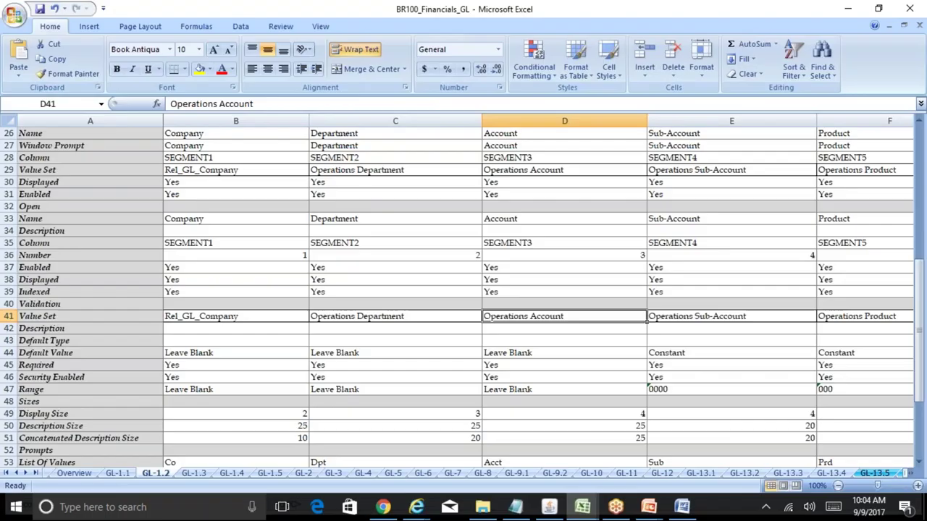
left_click(715, 352)
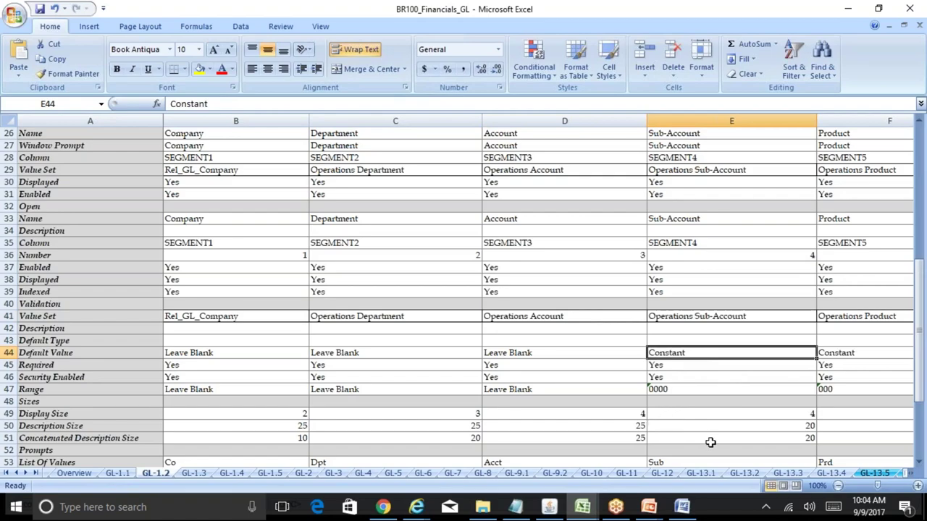
left_click(549, 507)
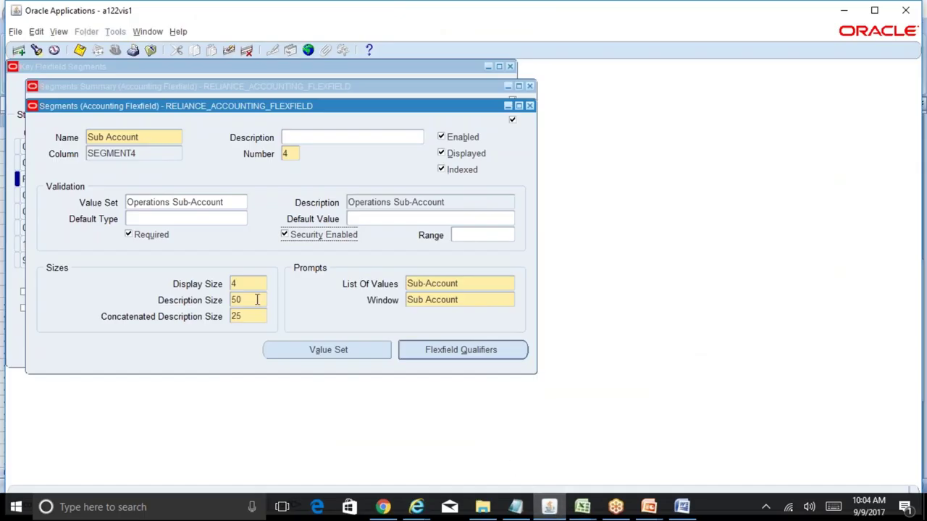
- Set Sub Account's description size and concatenated description size both to 20
left_click_drag(259, 300, 232, 300)
type("20")
key("Tab")
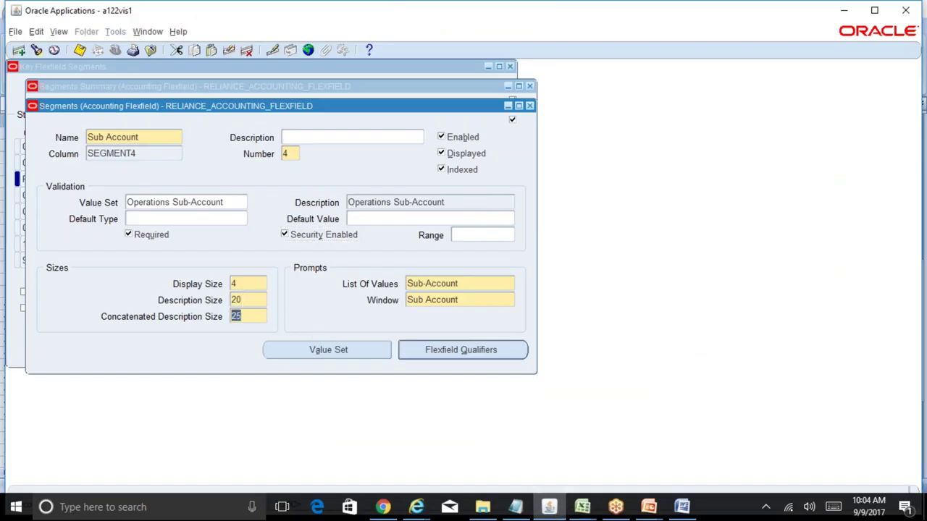
type("20")
key("Tab")
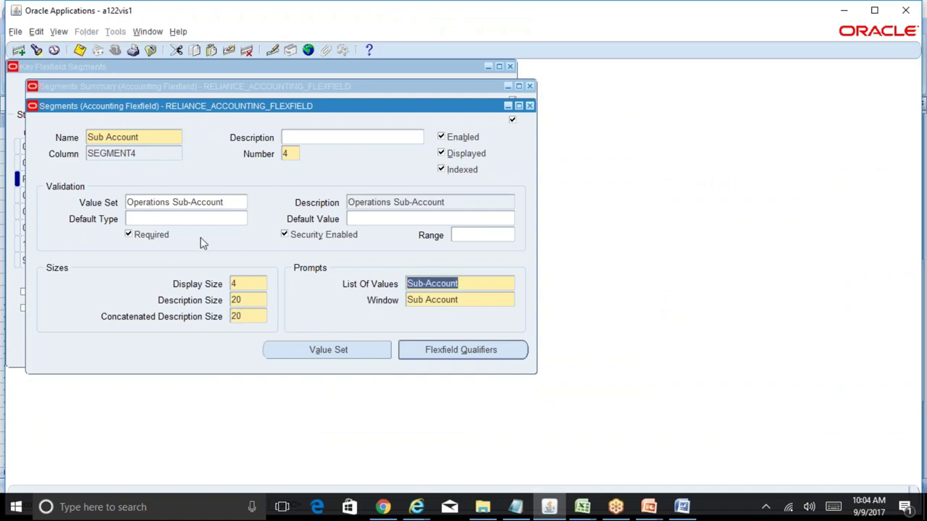
- Give Sub Account a Constant default type with default value 0000
left_click(180, 219)
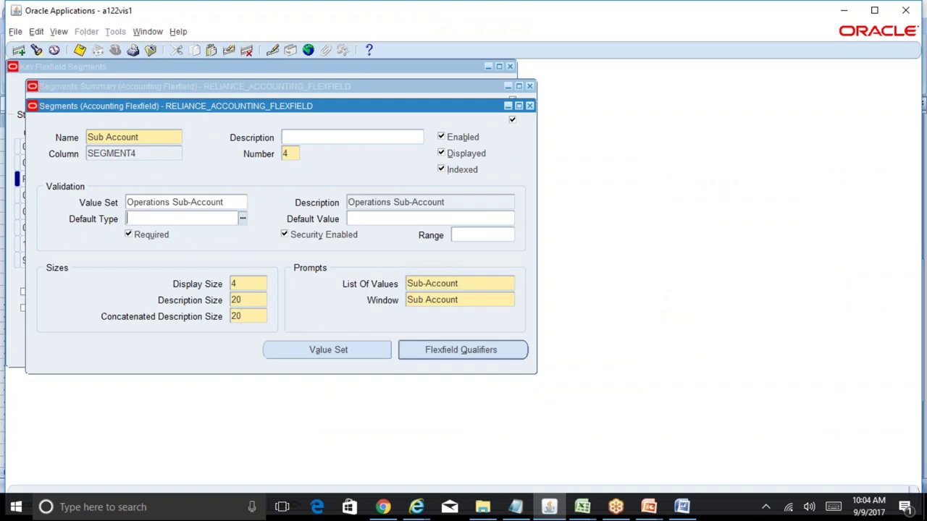
left_click(386, 219)
left_click(202, 217)
type("Constant")
key("Tab")
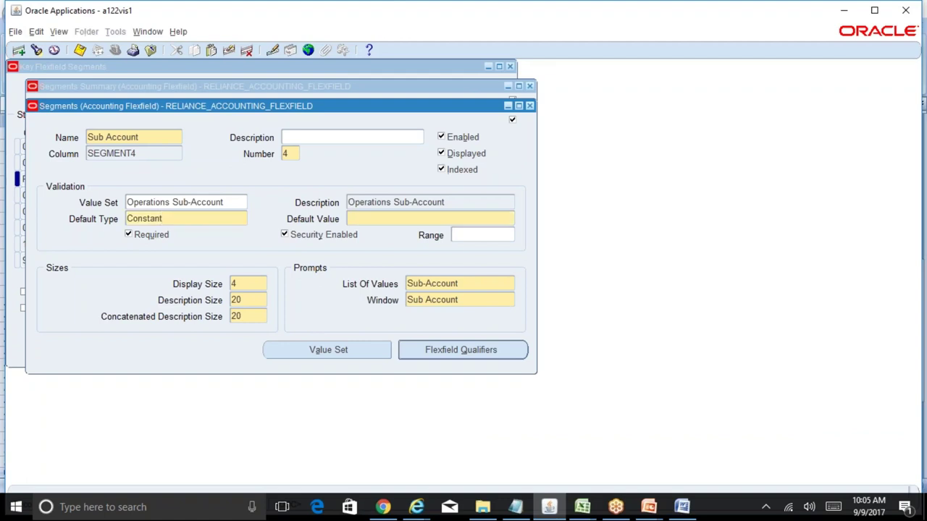
type("0000")
double_click(244, 301)
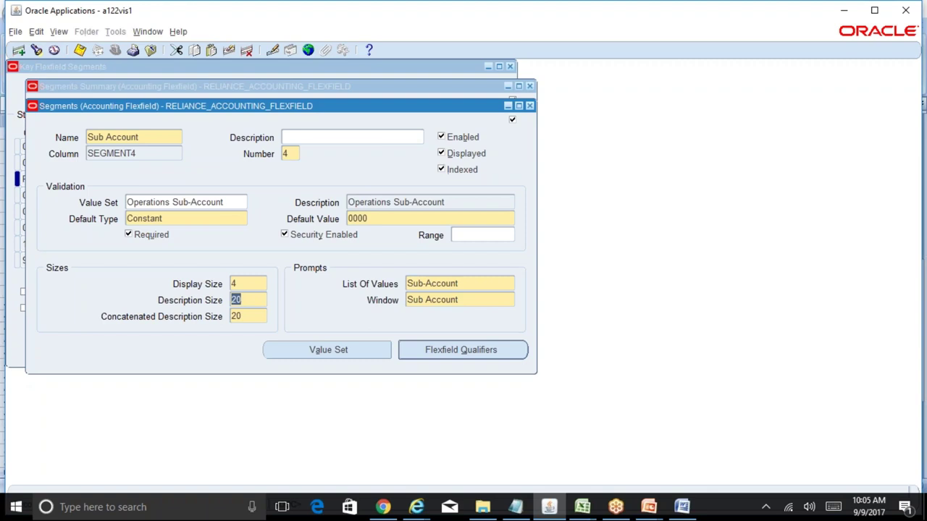
double_click(382, 215)
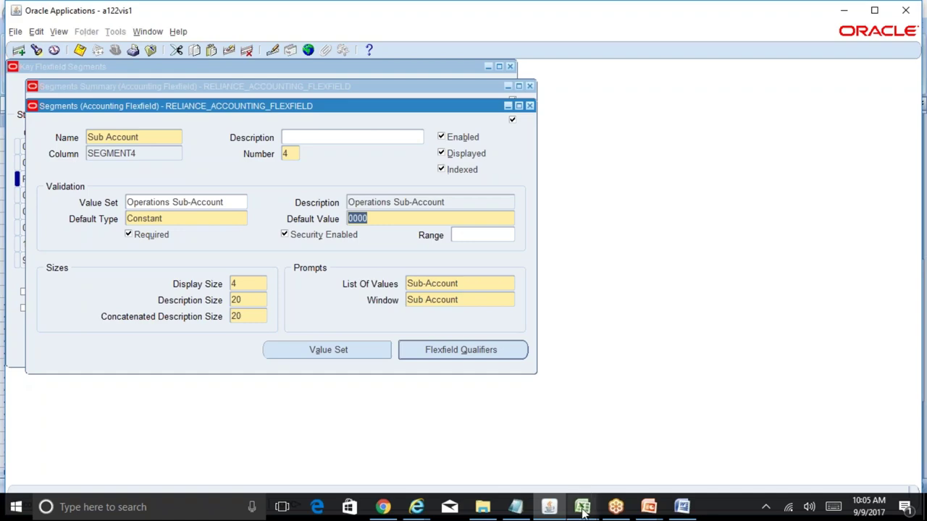
- Check the Product required setting in the BR100 spec, then save and close Sub Account details
mouse_move(588, 500)
left_click(658, 420)
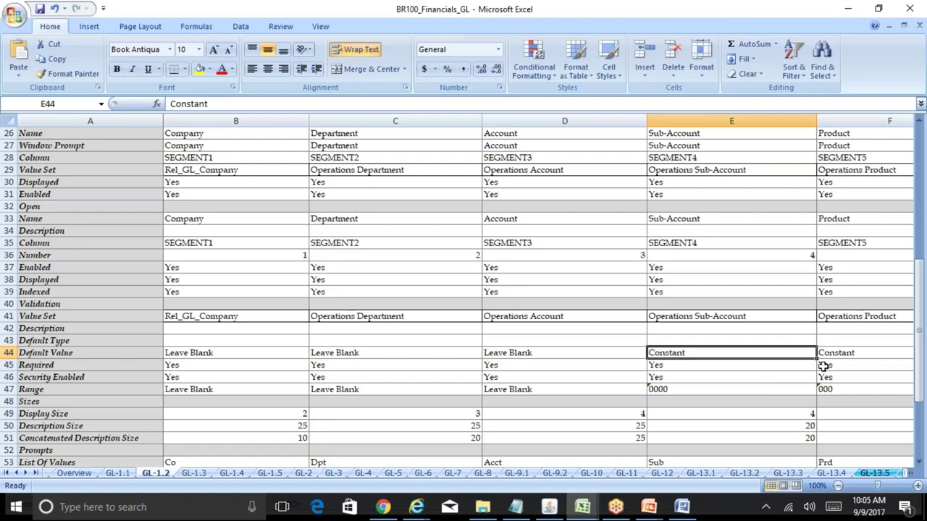
left_click(824, 365)
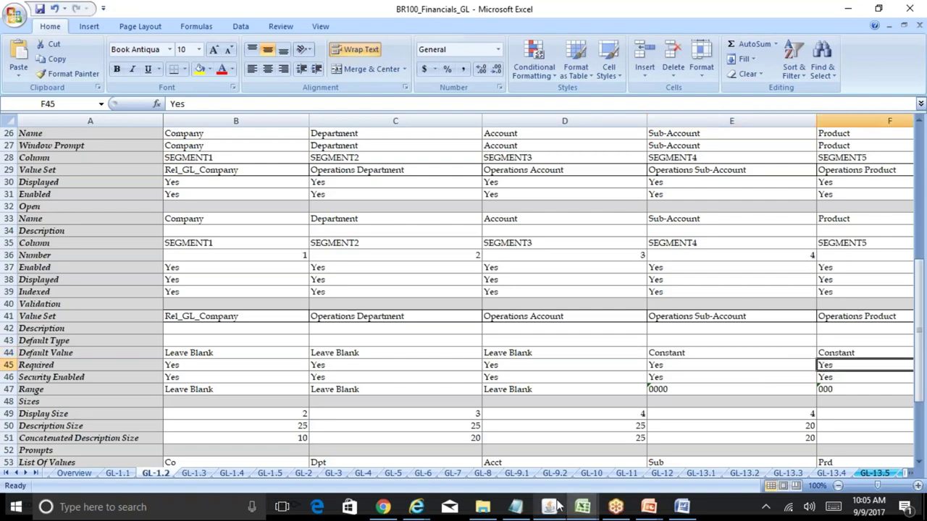
left_click(549, 507)
key("ctrl+s")
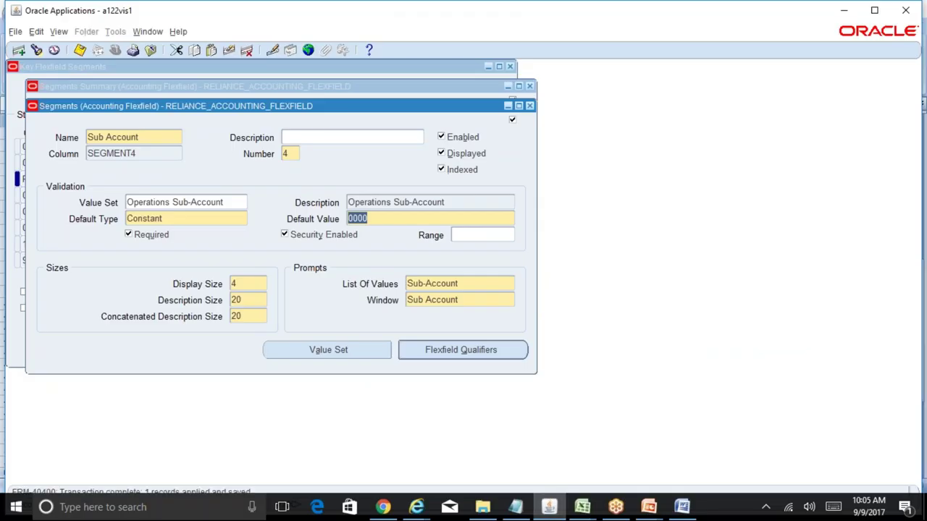
left_click(530, 107)
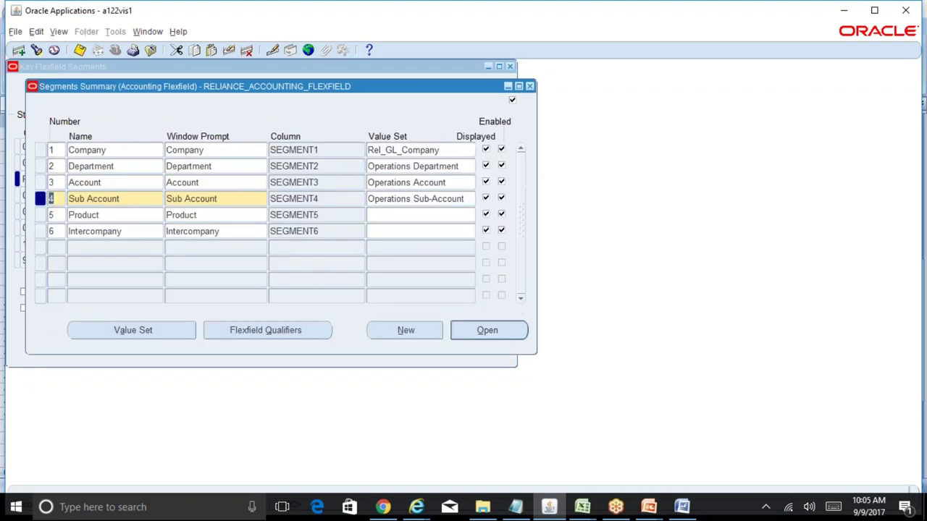
- Assign the Operations Product value set to Product, open its details and enable security
left_click(340, 215)
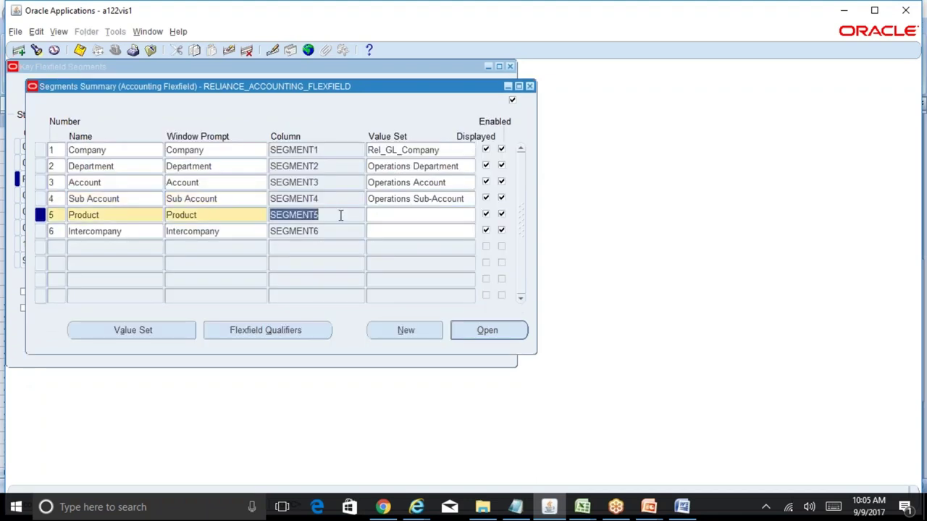
left_click(384, 215)
type("Opera")
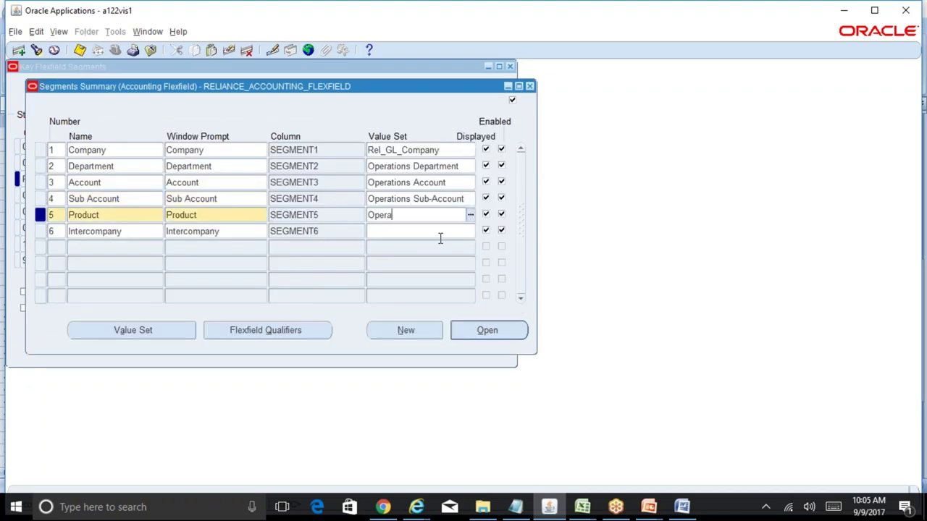
type("tions product")
key("Tab")
left_click(451, 215)
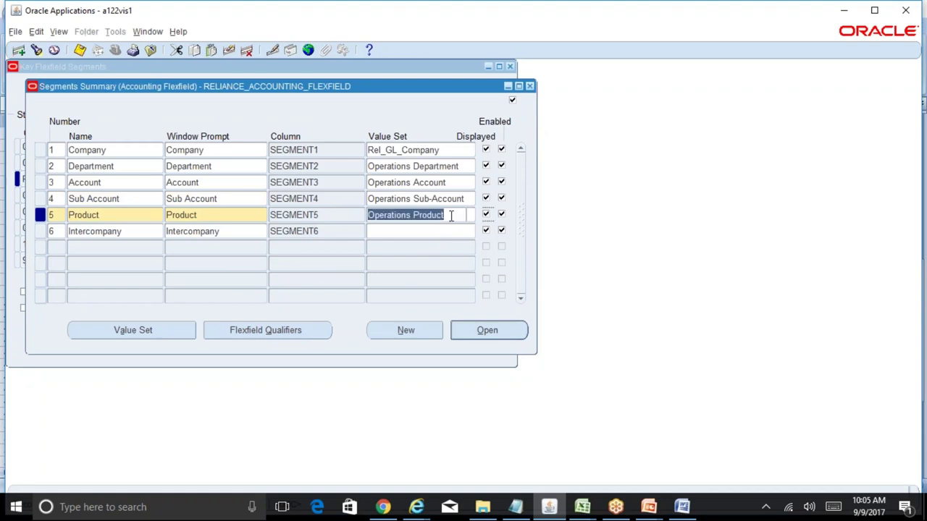
left_click(517, 330)
left_click(290, 235)
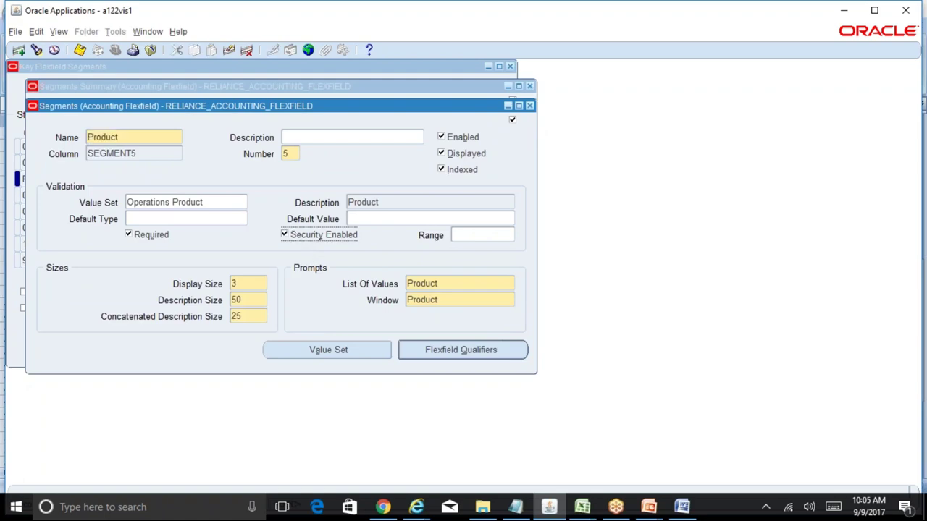
- Compare Product's range and display size 3 with the BR100 spec cell F49
mouse_move(589, 511)
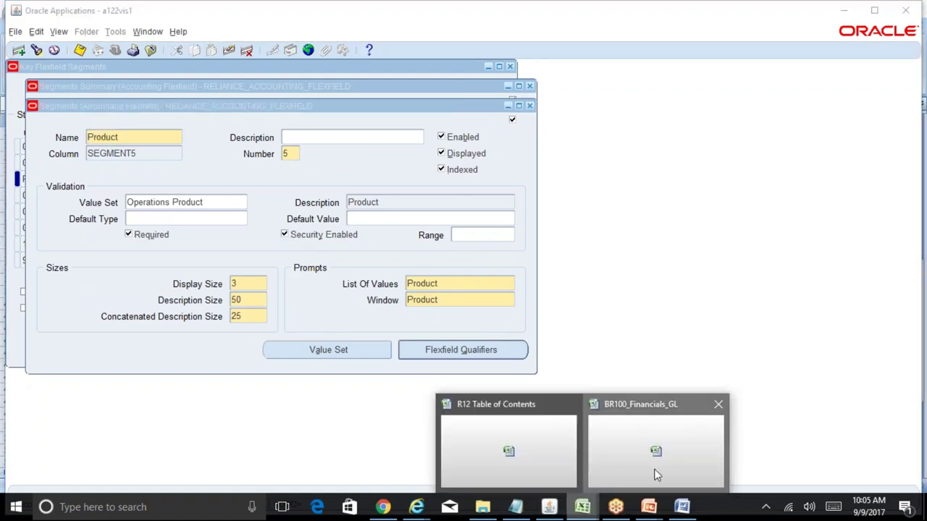
left_click(654, 472)
left_click(849, 389)
key("Right")
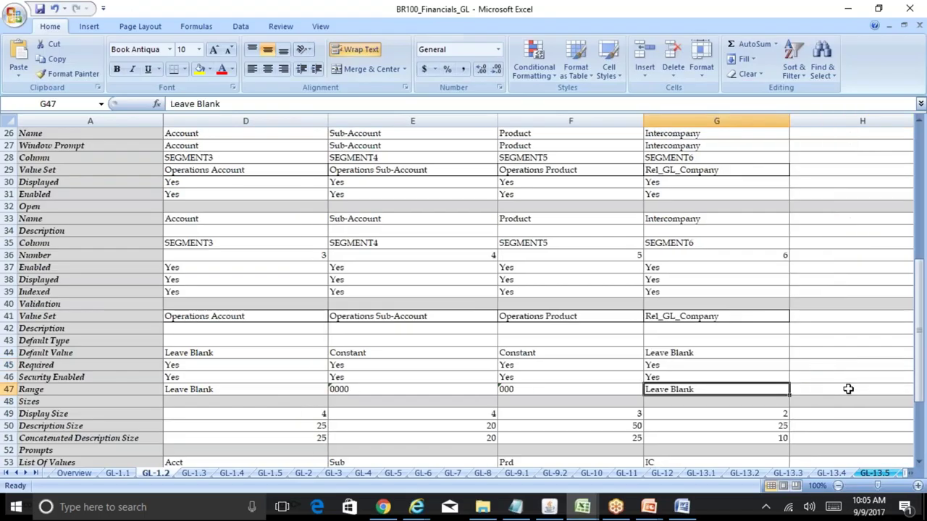
key("Down")
key("Down")
key("Down")
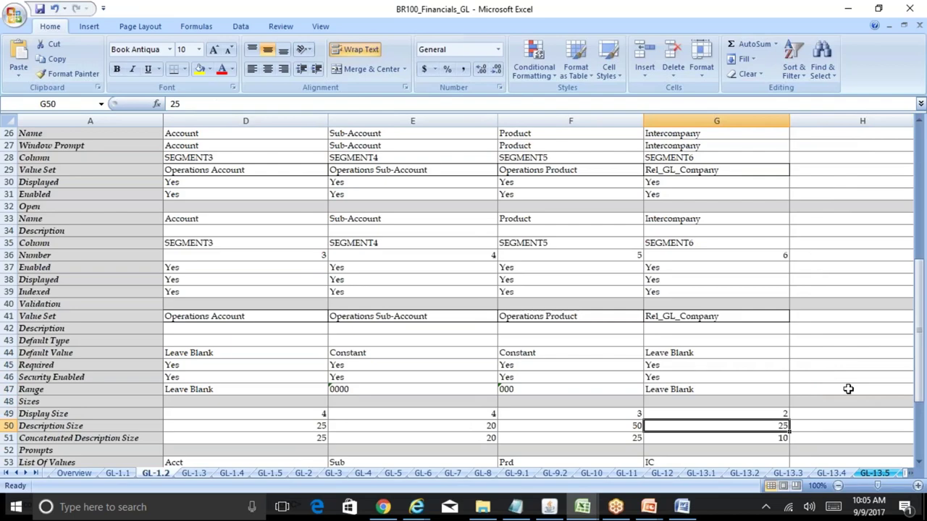
left_click(549, 507)
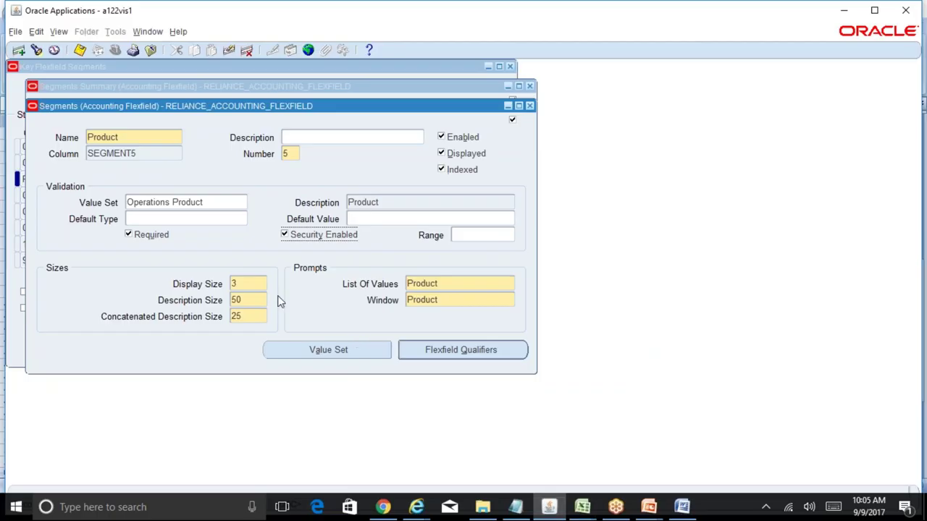
left_click(253, 284)
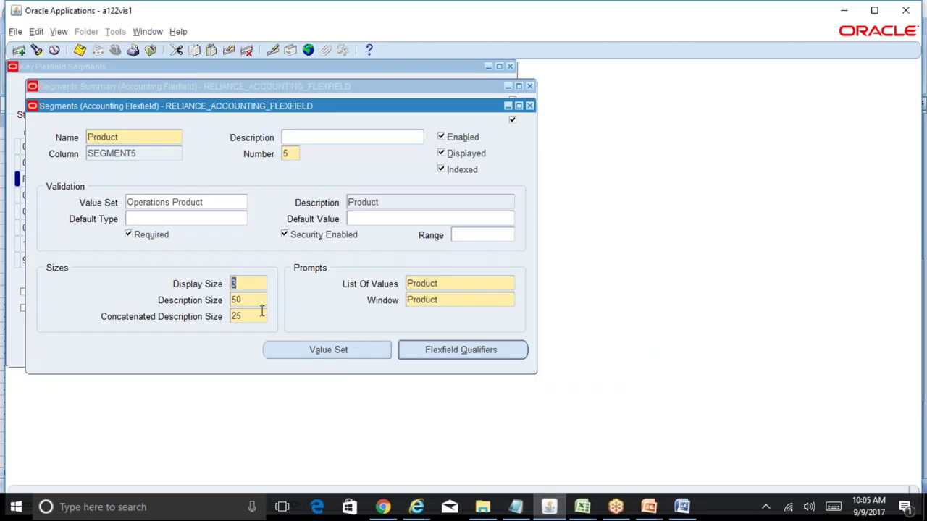
mouse_move(583, 507)
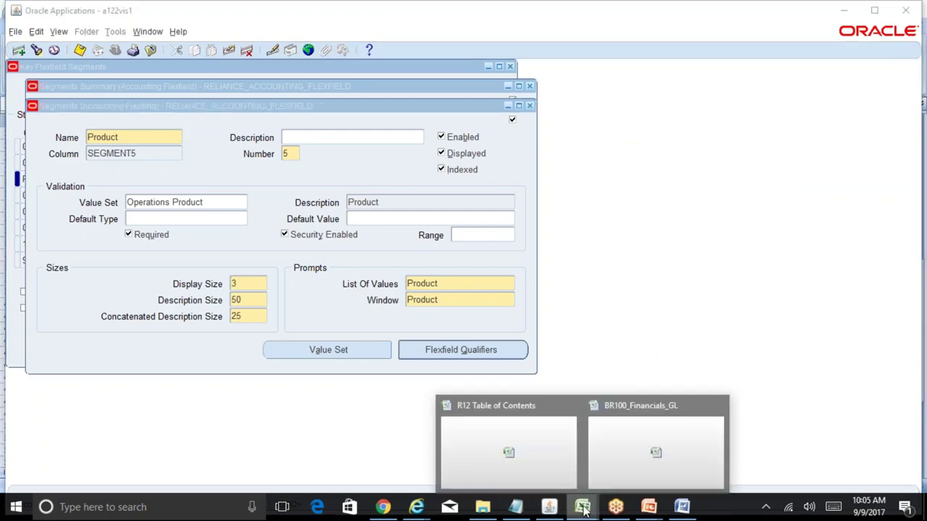
left_click(627, 477)
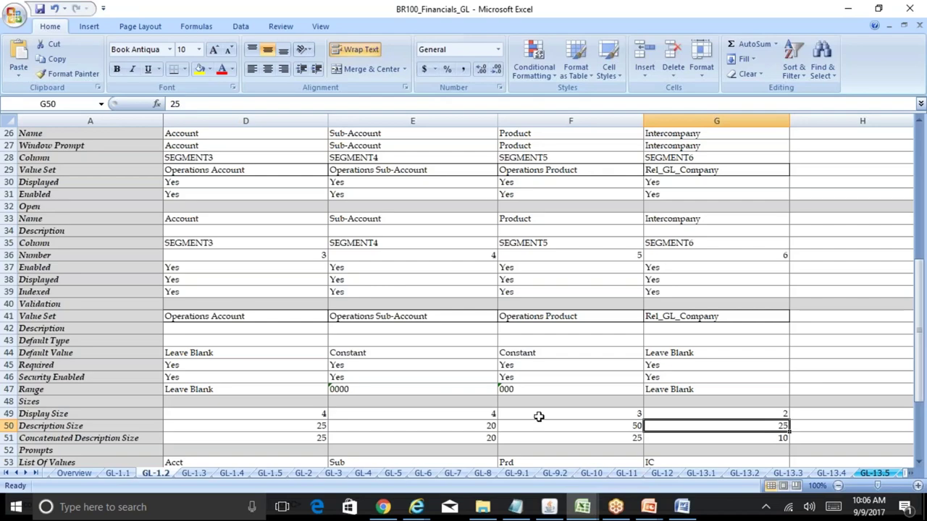
left_click(535, 412)
left_click(549, 507)
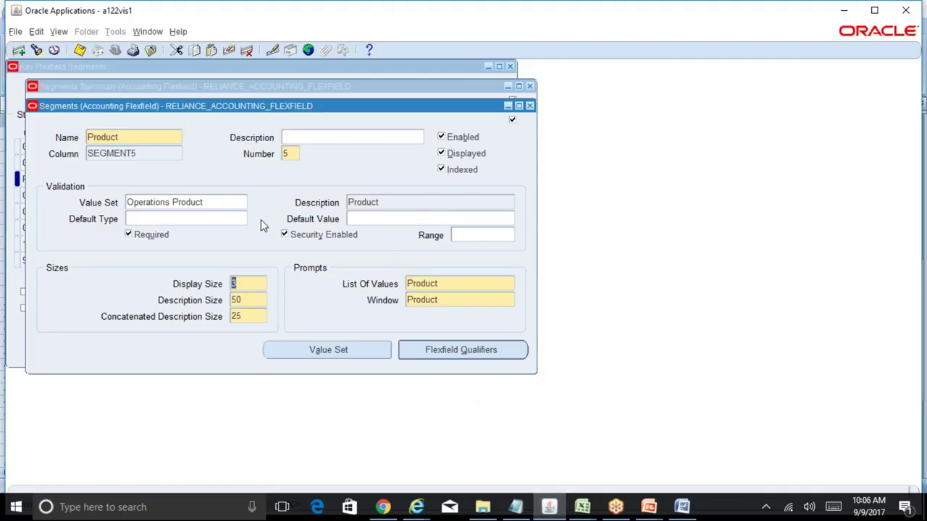
- Set Product's default type to Constant with default value 000, then save and close
left_click(229, 218)
type("constant")
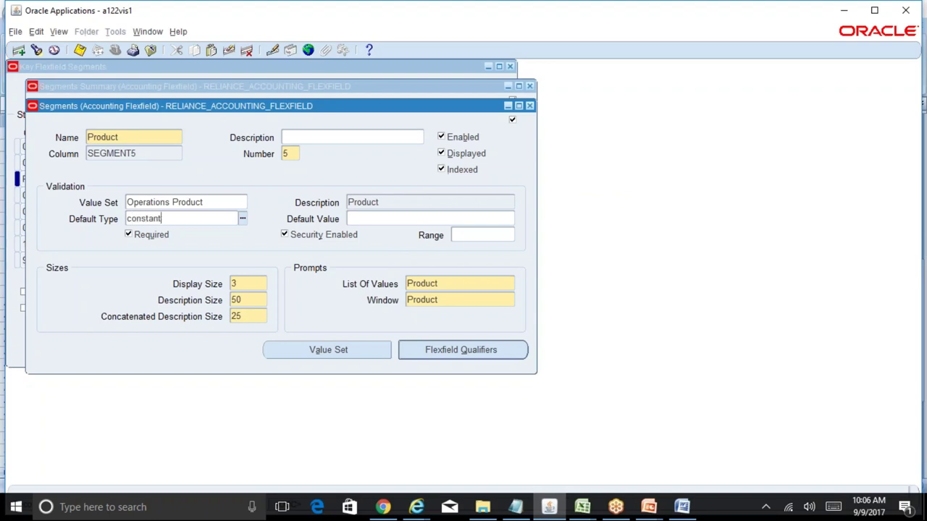
key("Tab")
type("000")
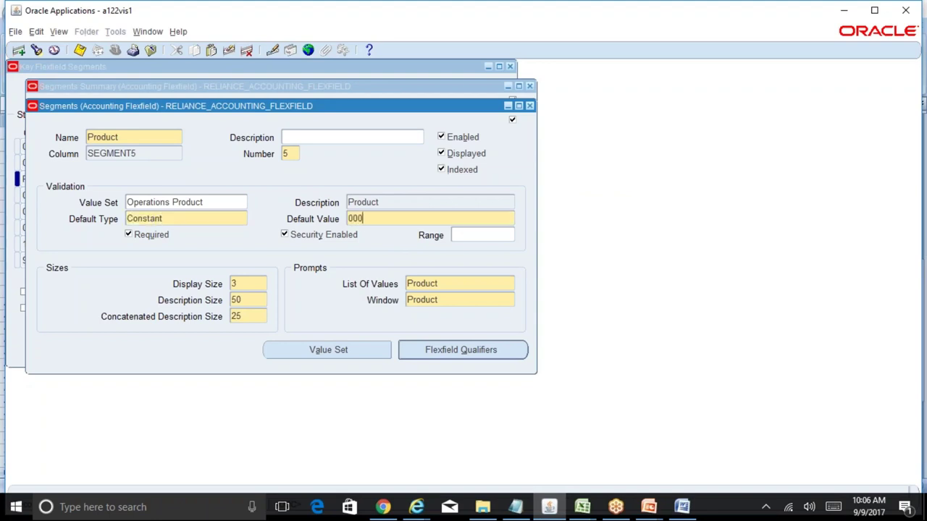
key("ctrl+s")
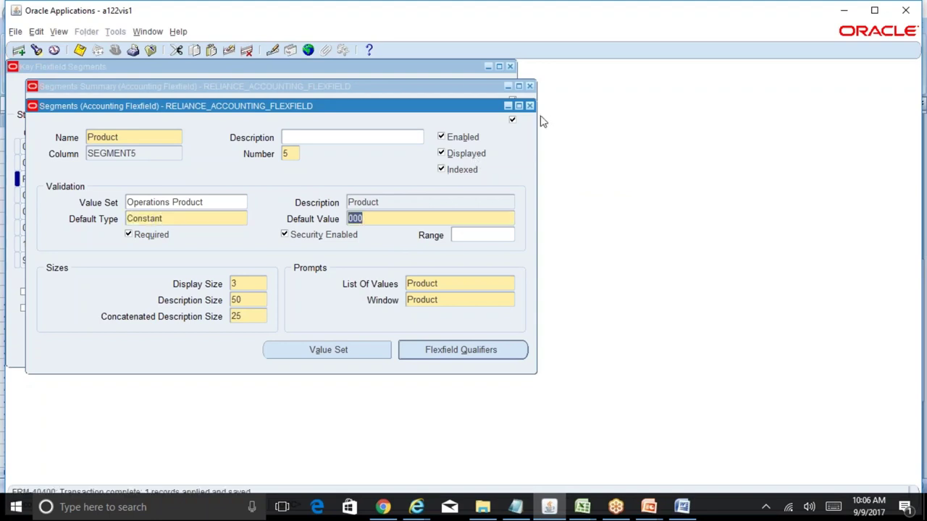
left_click(529, 107)
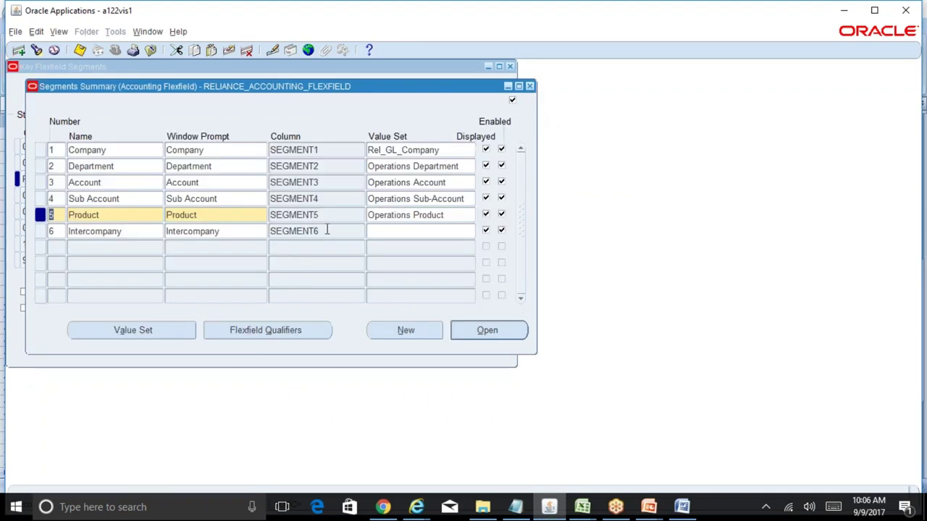
- Paste Rel_GL_Company as the Intercompany value set and save the assignment
left_click(326, 232)
left_click(395, 231)
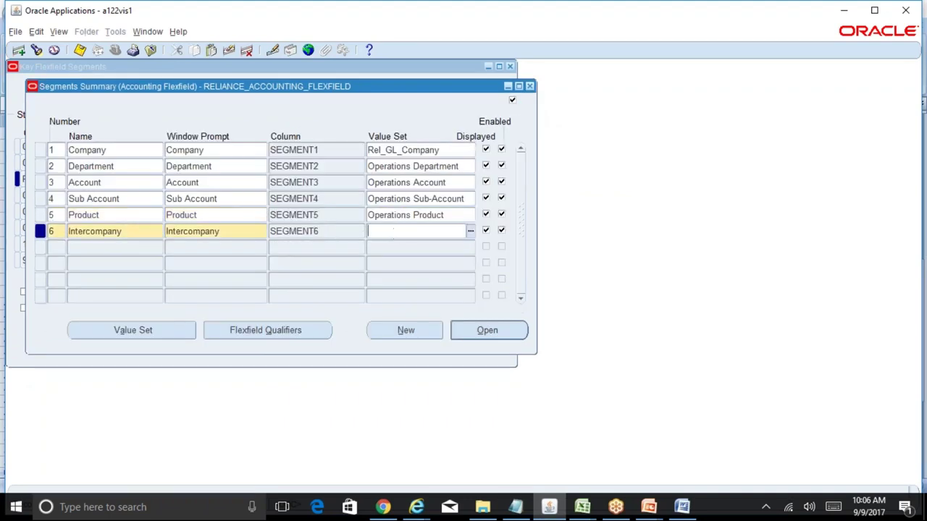
left_click(446, 149)
key("ctrl+c")
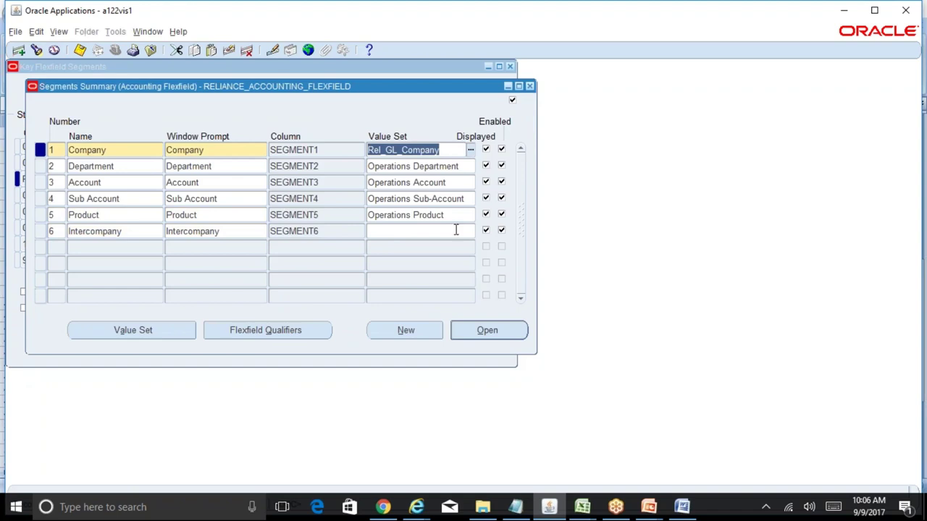
left_click(429, 231)
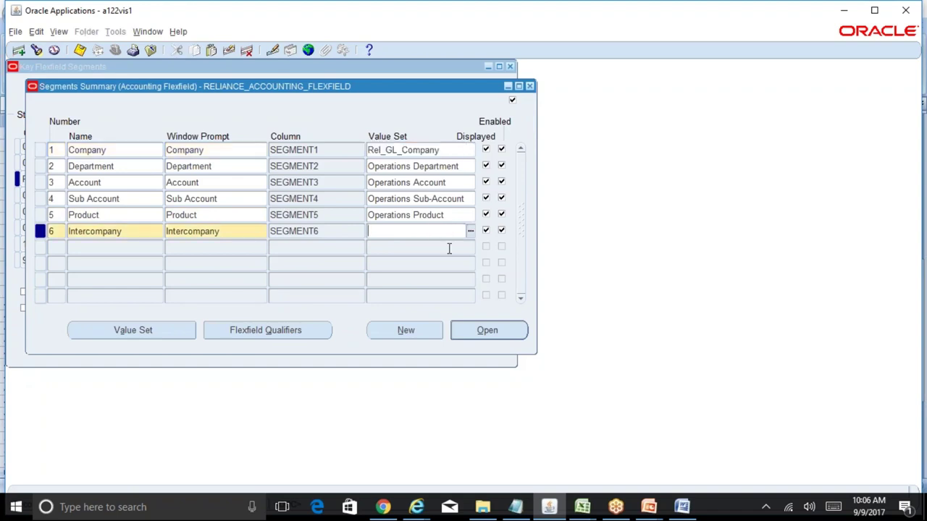
key("ctrl+v")
key("ctrl+s")
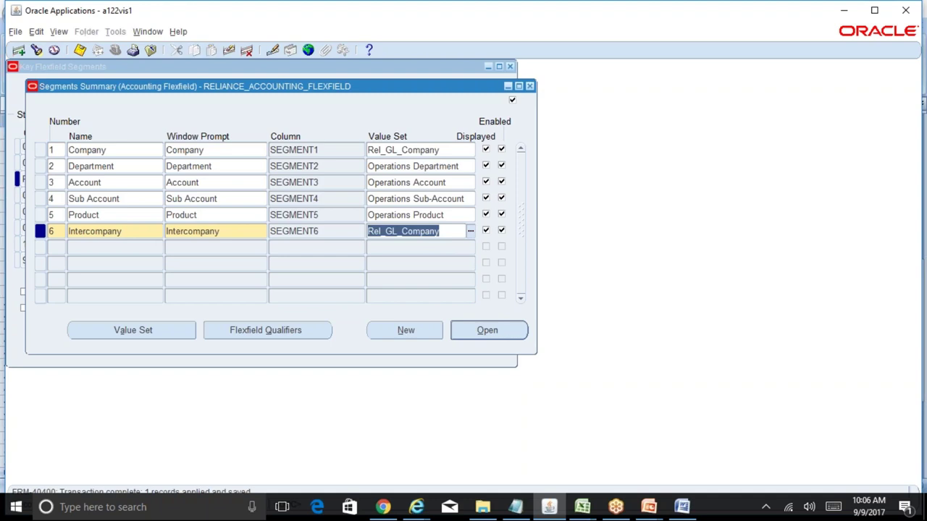
- Open Intercompany's details, enable security, and check its description size in the BR100
left_click(488, 330)
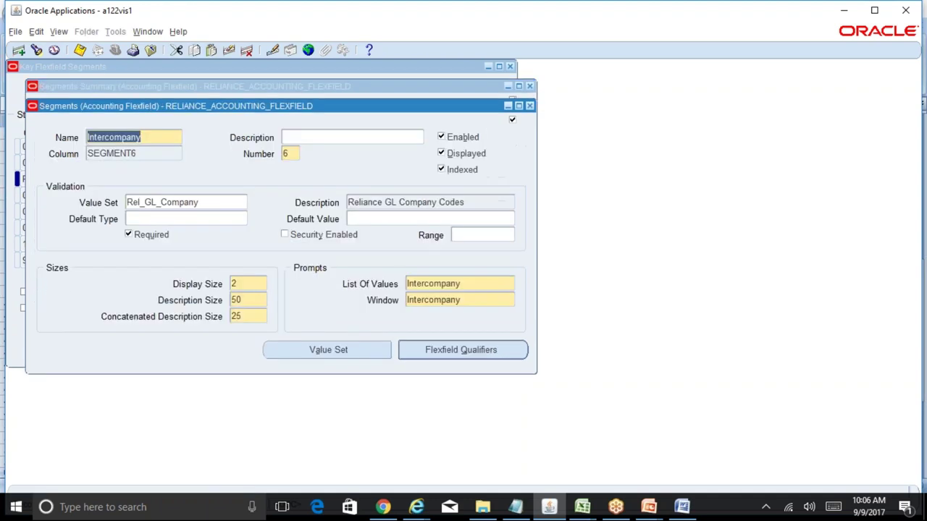
left_click(318, 239)
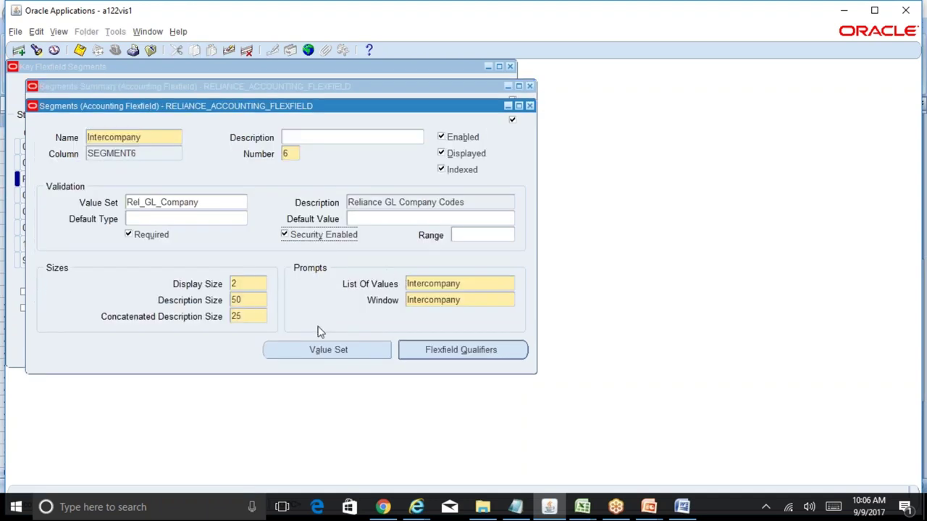
mouse_move(583, 507)
left_click(651, 472)
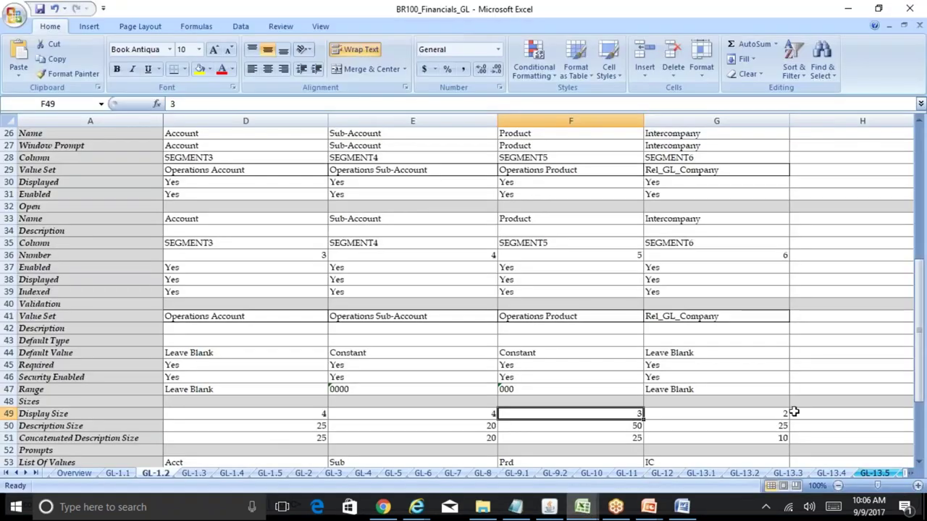
left_click(766, 425)
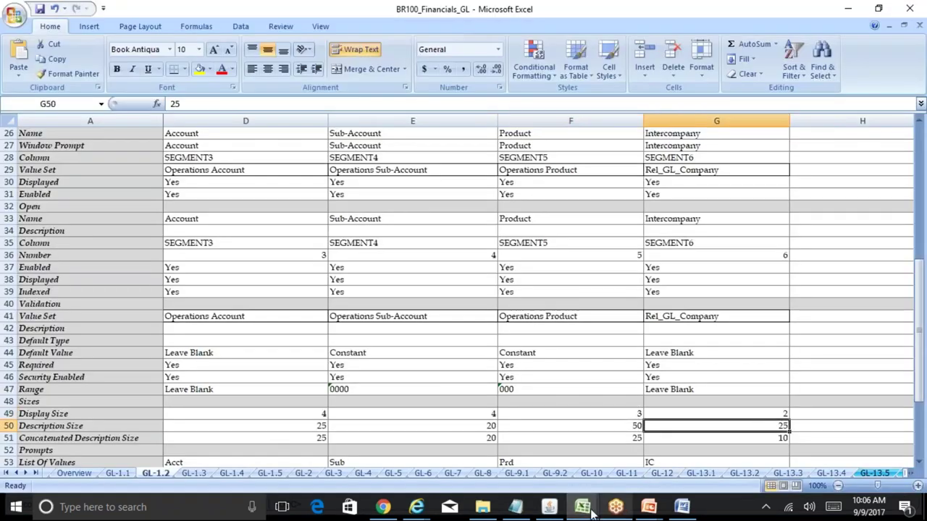
left_click(549, 507)
- Set Intercompany description size 25 and concatenated description size 10, then save and close
left_click_drag(251, 299, 231, 300)
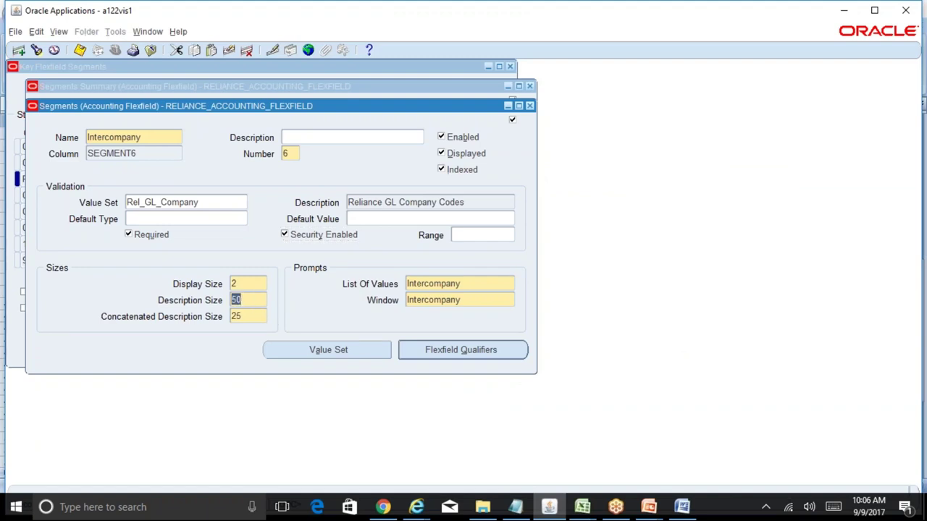
type("25")
key("Tab")
type("10")
key("ctrl+s")
left_click(530, 107)
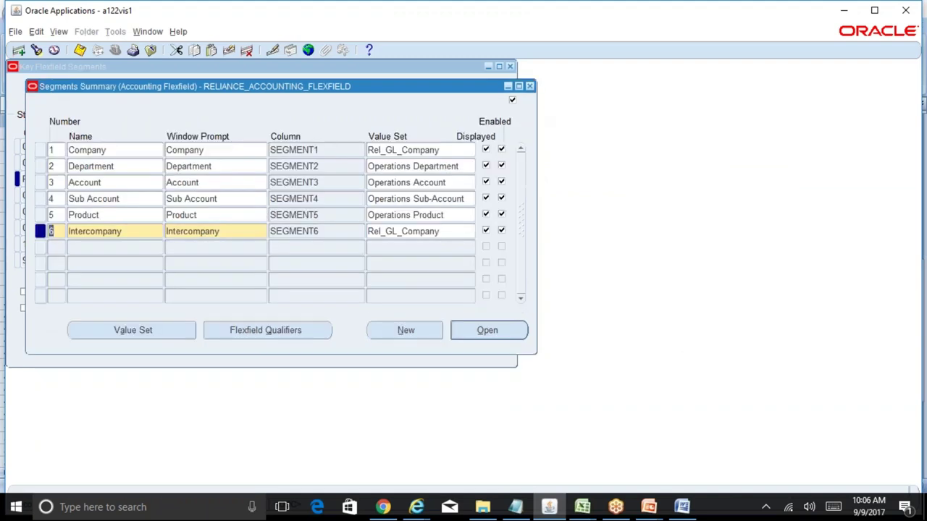
- Close the segments summary and save the RELIANCE flexfield structure
left_click(463, 148)
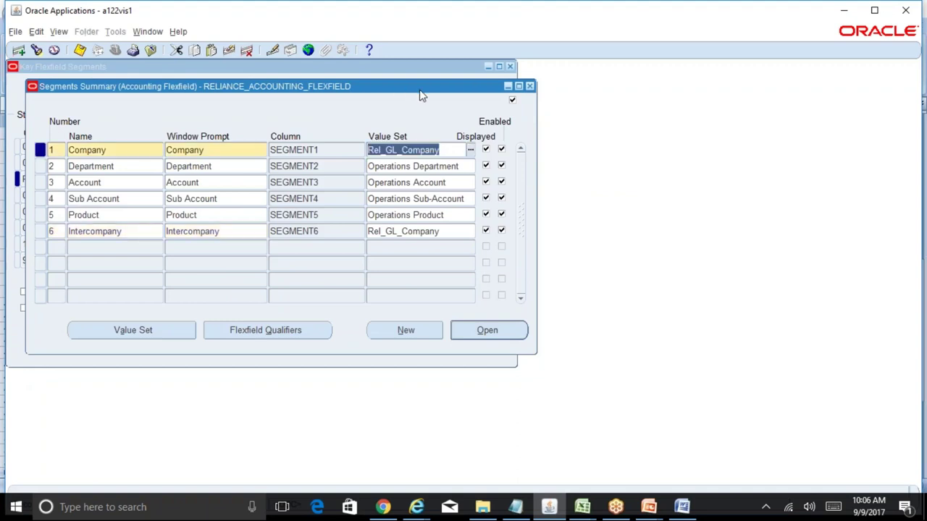
left_click_drag(422, 97, 816, 113)
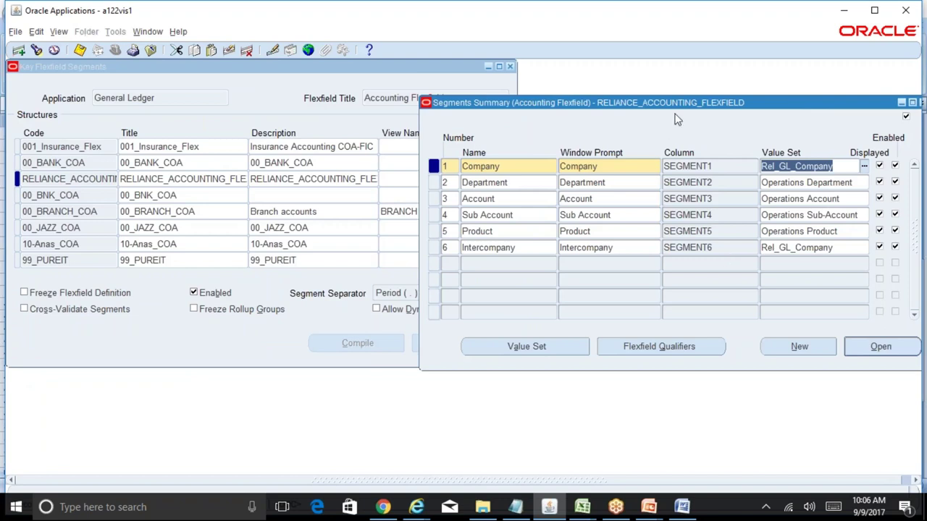
left_click_drag(702, 108, 515, 115)
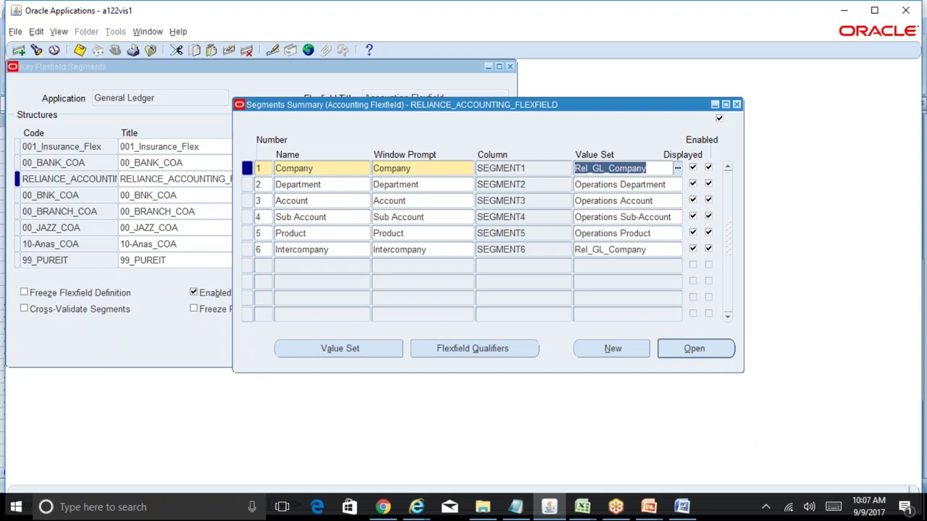
left_click(736, 104)
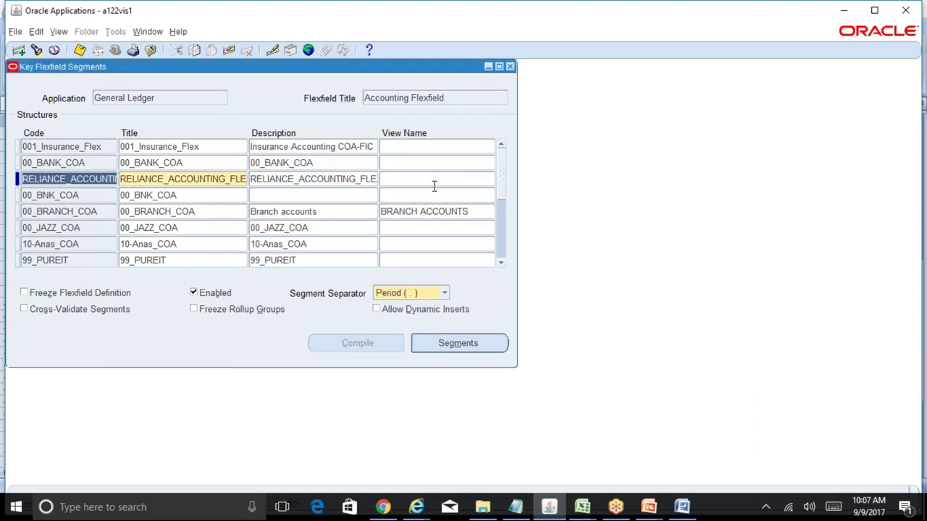
key("ctrl+s")
- Allow dynamic inserts and choose Dash (-) as the segment separator
double_click(348, 179)
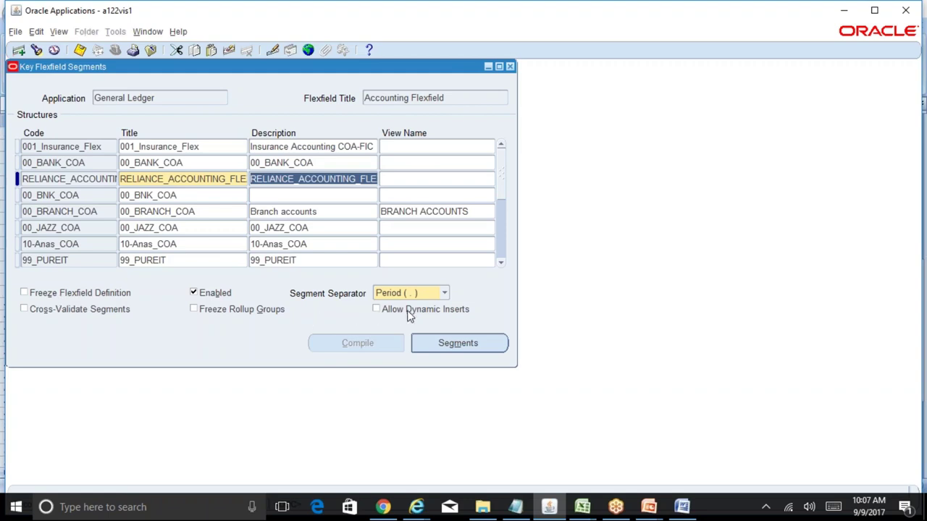
left_click(407, 311)
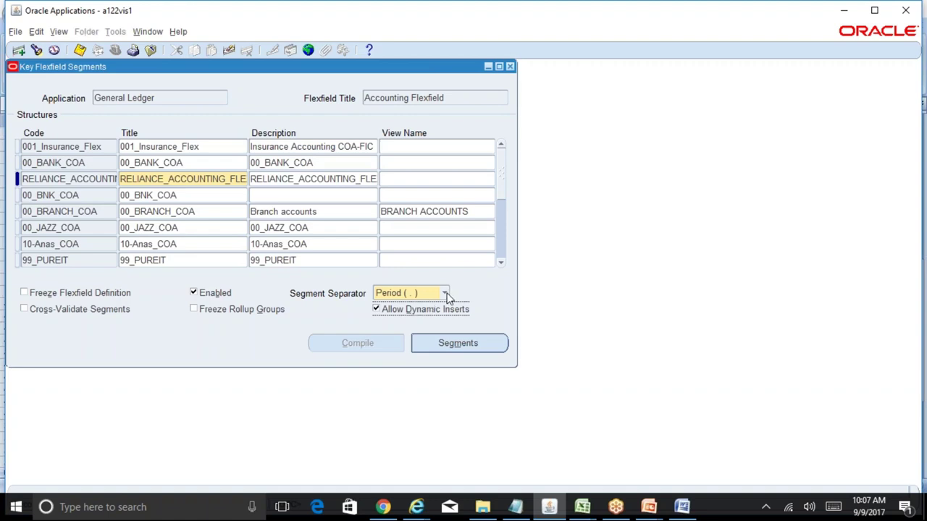
left_click(445, 294)
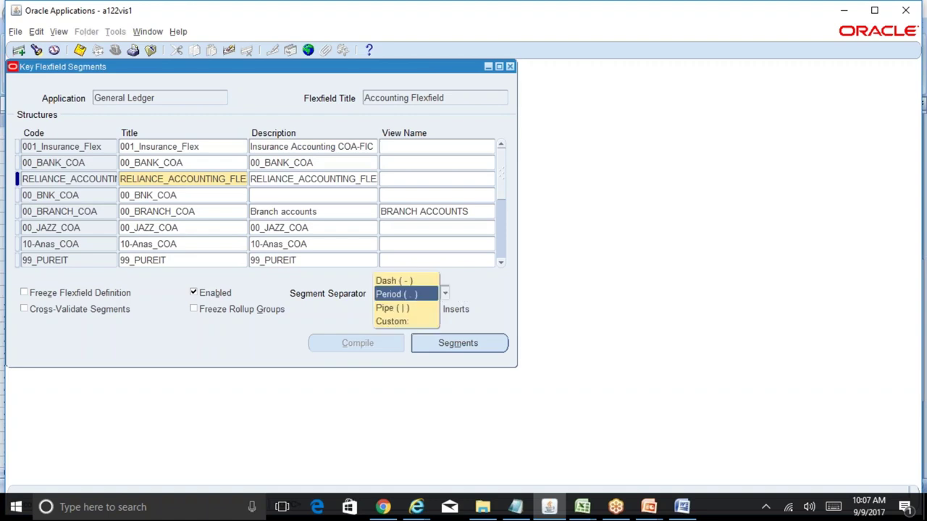
left_click(423, 283)
mouse_move(585, 510)
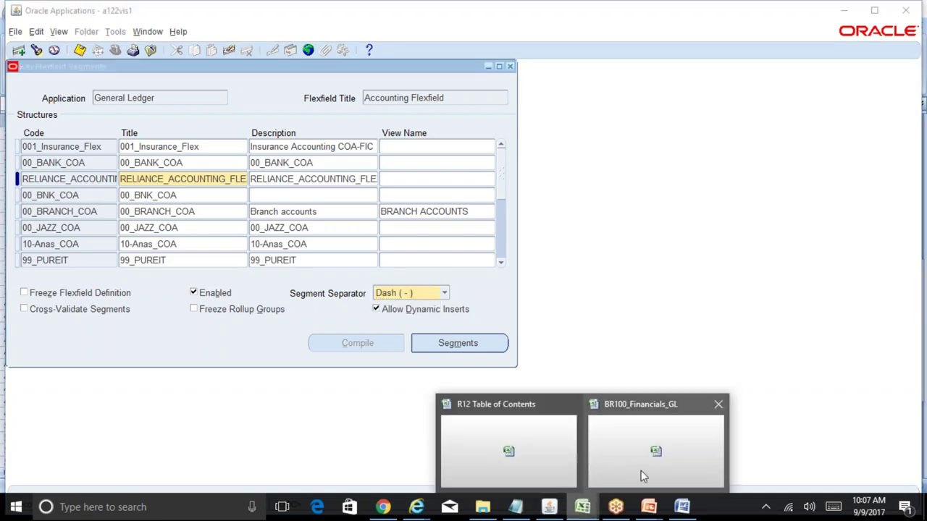
left_click(645, 477)
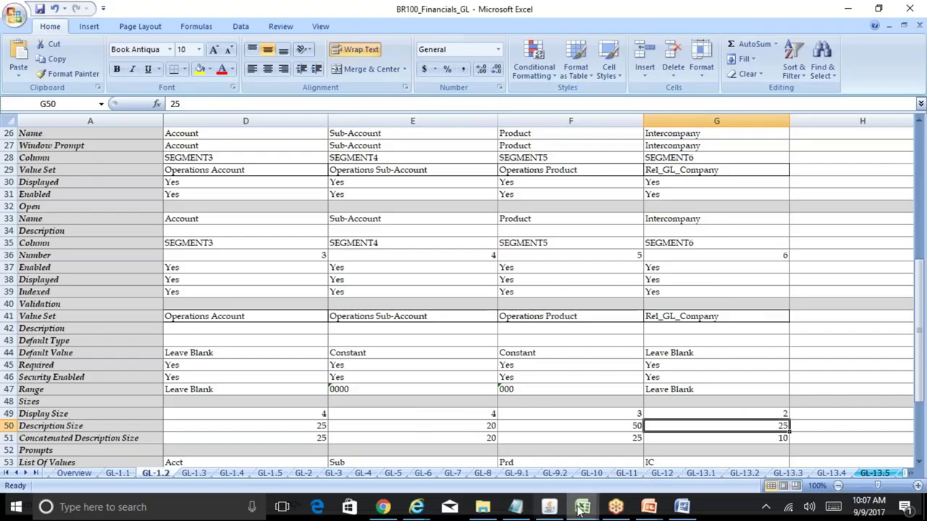
left_click(497, 445)
left_click(660, 273)
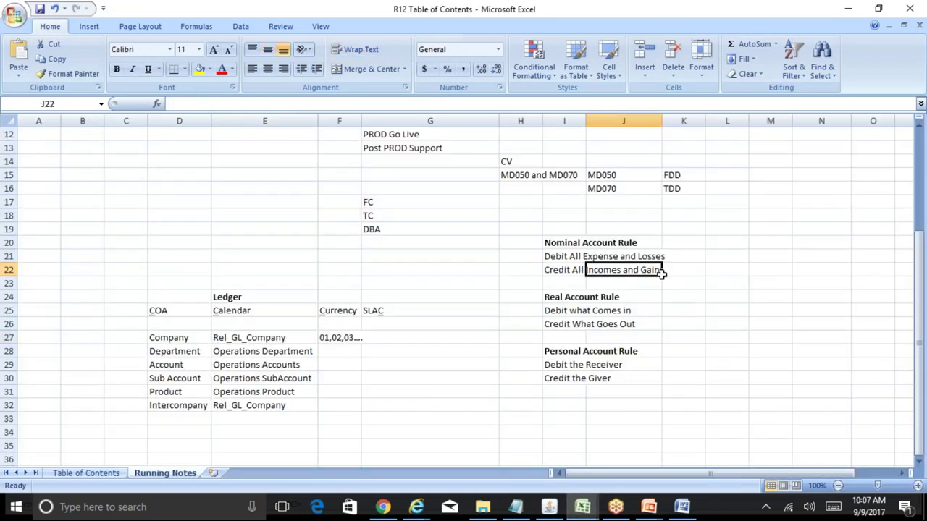
key("Right")
key("Up")
key("Up")
key("Up")
key("Up")
key("Up")
key("Up")
key("Up")
key("Up")
key("Up")
key("Up")
key("Up")
key("Up")
key("Up")
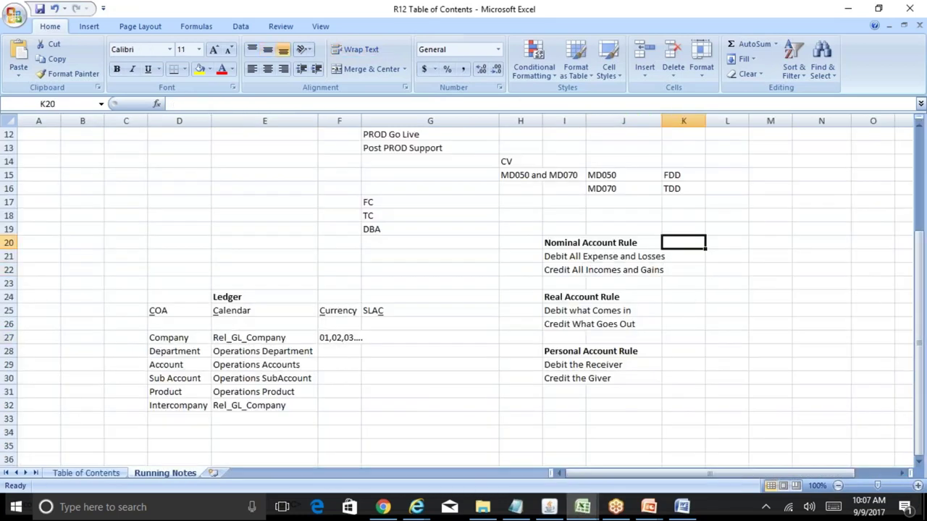
key("Up")
key("Up")
key("Up")
key("Up")
key("Up")
key("Up")
key("Up")
key("Up")
key("Down")
key("Down")
key("Down")
key("Down")
key("Down")
key("Down")
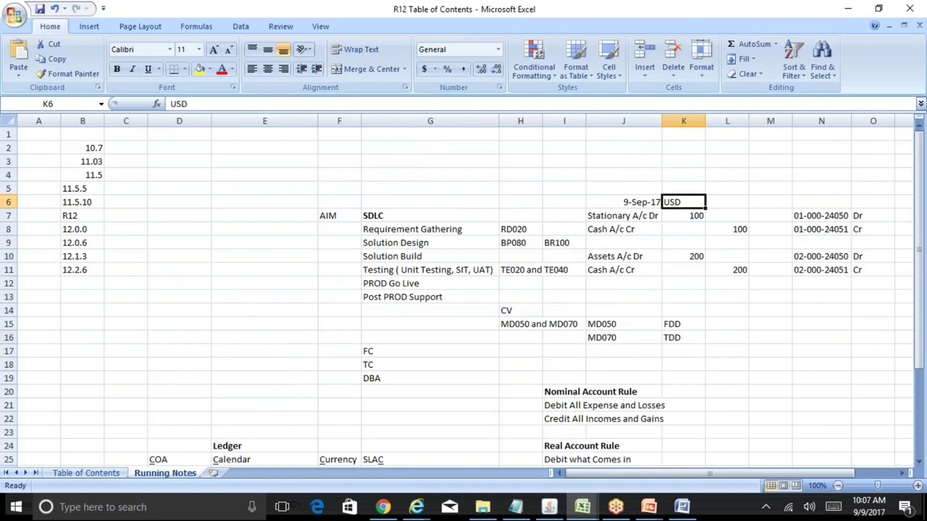
key("Right")
key("Right")
key("Right")
key("Right")
key("Right")
key("Right")
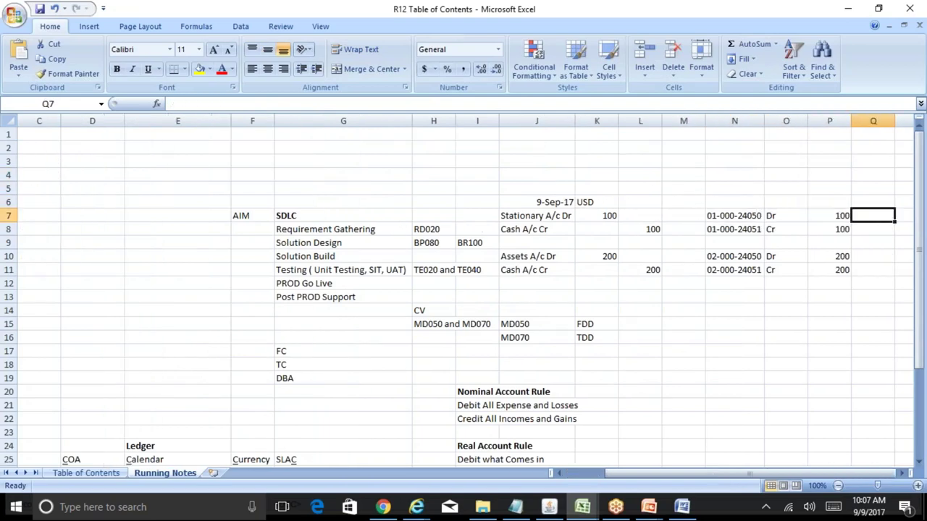
key("Left")
key("Left")
key("Left")
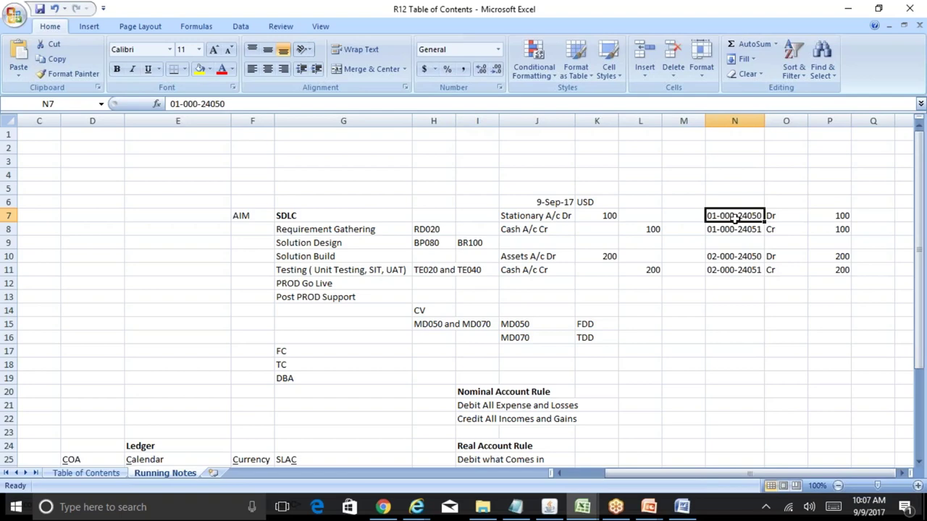
- Freeze RELIANCE_ACCOUNTING_FLEXFIELD, accept the caution, compile it and acknowledge both notes
mouse_move(549, 510)
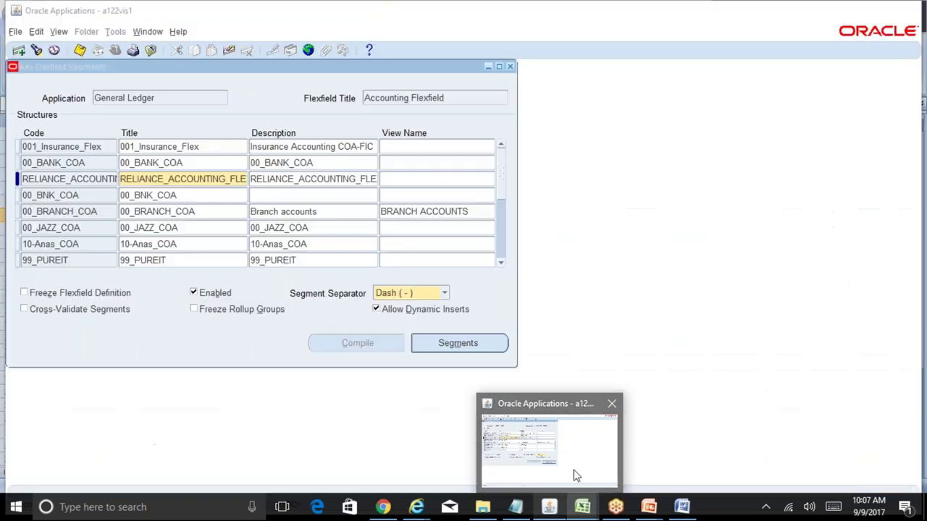
left_click(575, 474)
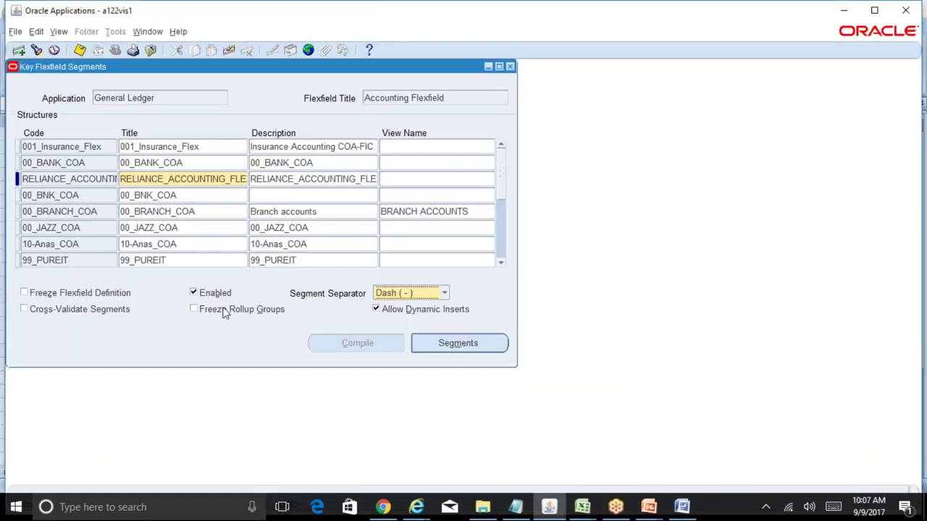
left_click(59, 294)
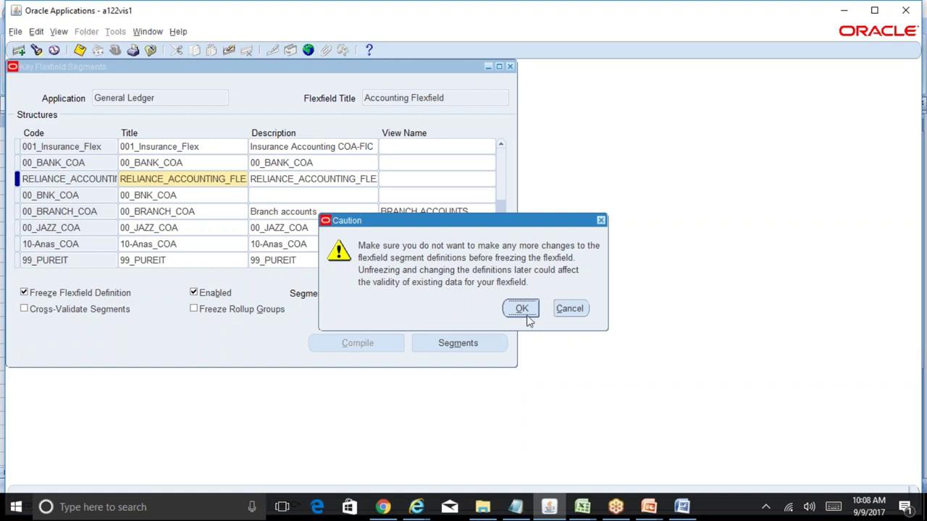
left_click(523, 310)
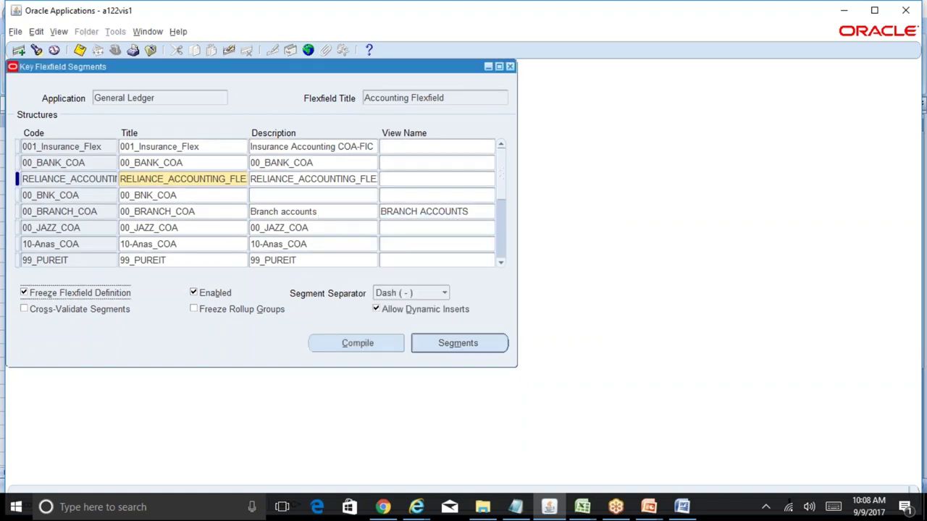
left_click(352, 347)
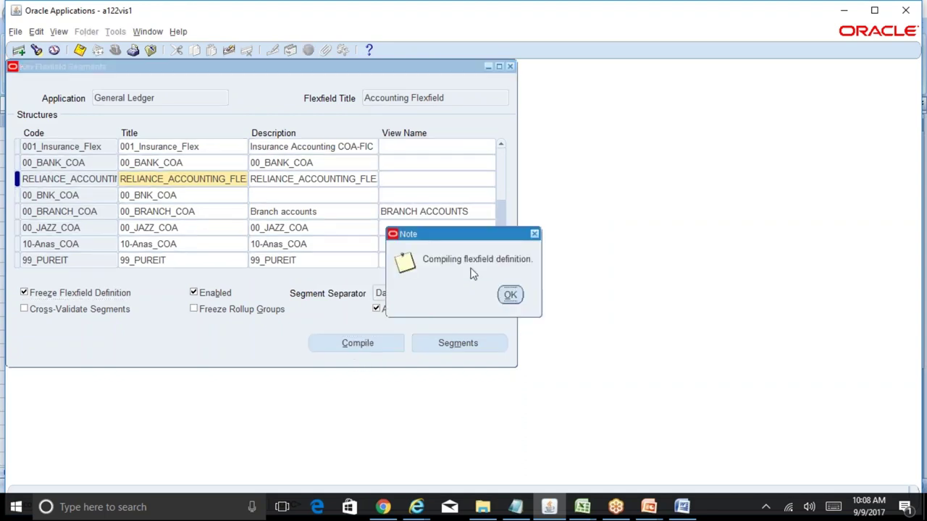
left_click(510, 295)
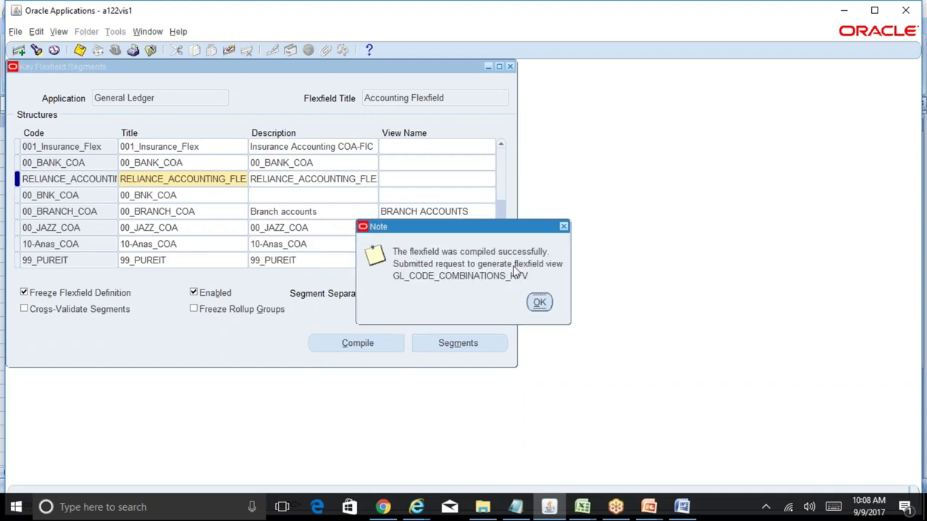
left_click(541, 305)
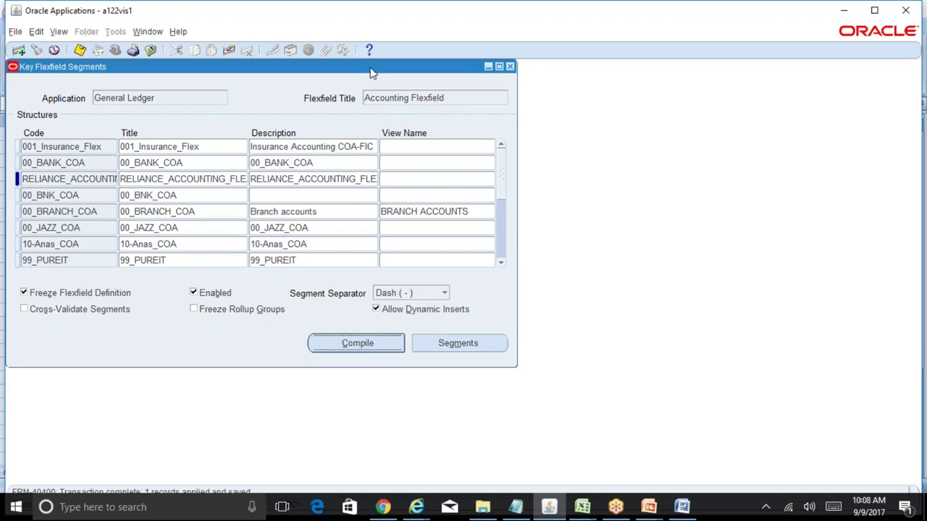
- Move the flexfield window aside and list all recent requests via View > Requests
left_click_drag(371, 72, 617, 102)
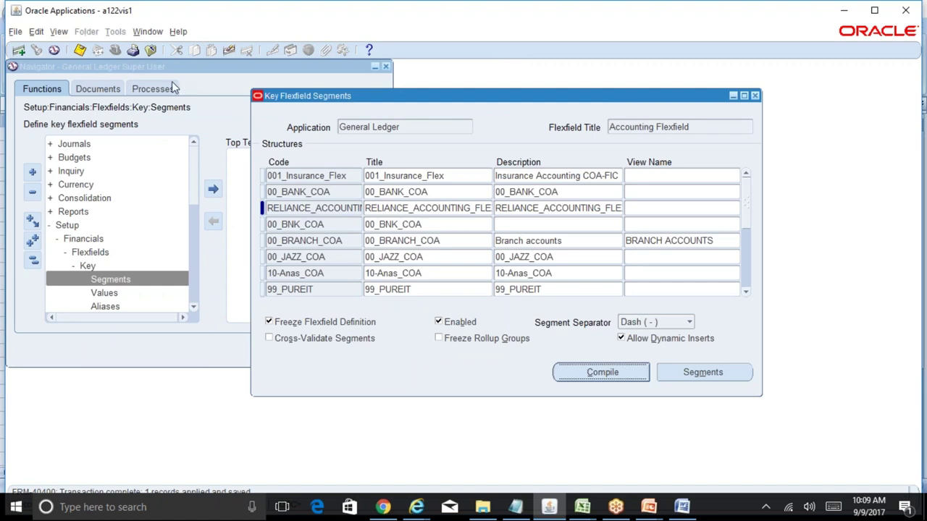
left_click(59, 32)
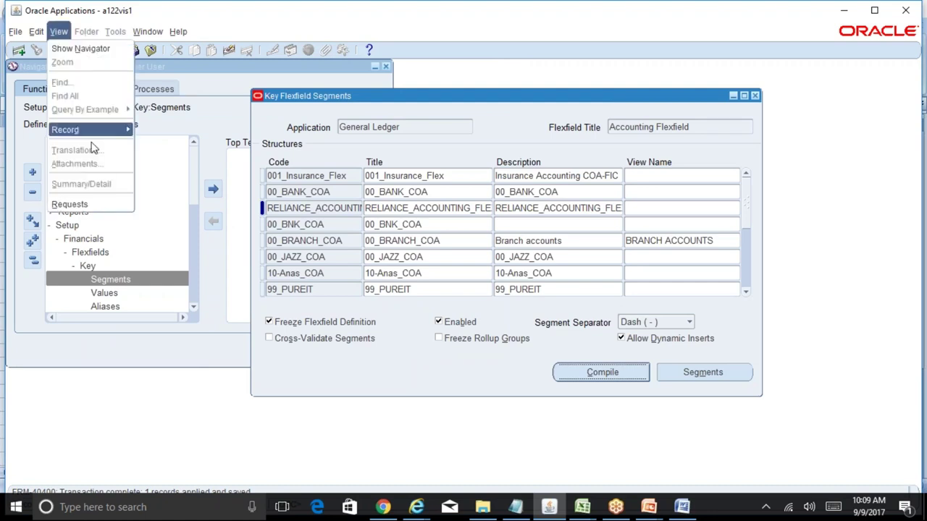
left_click(107, 207)
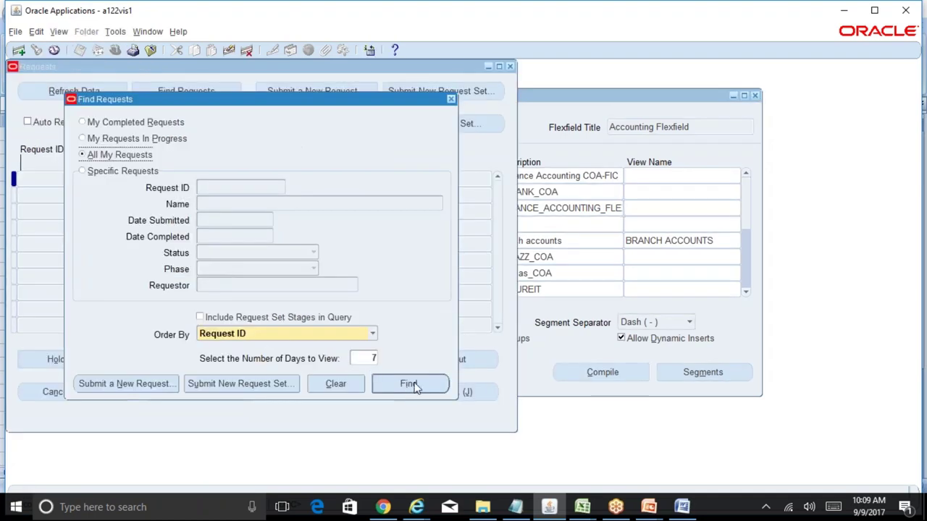
left_click(413, 385)
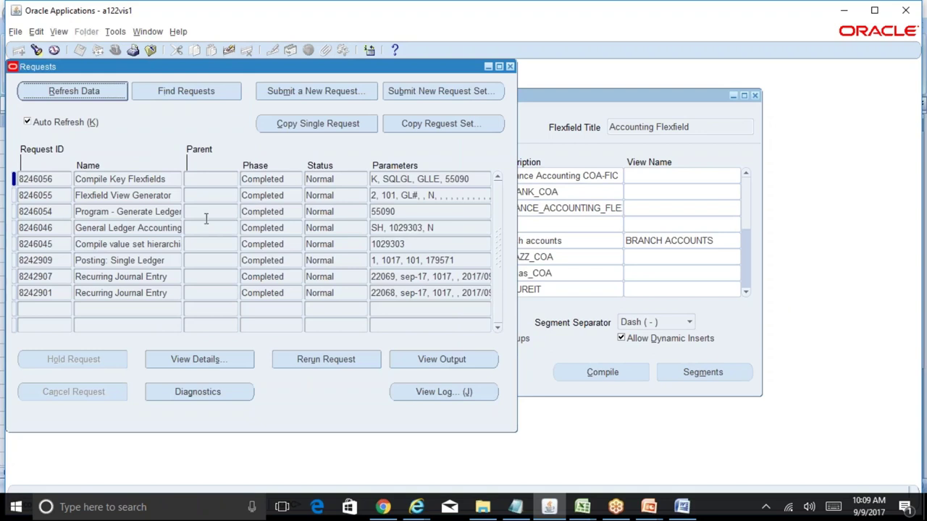
- Confirm the Compile Key Flexfields request shows phase Completed and status Normal
left_click(166, 179)
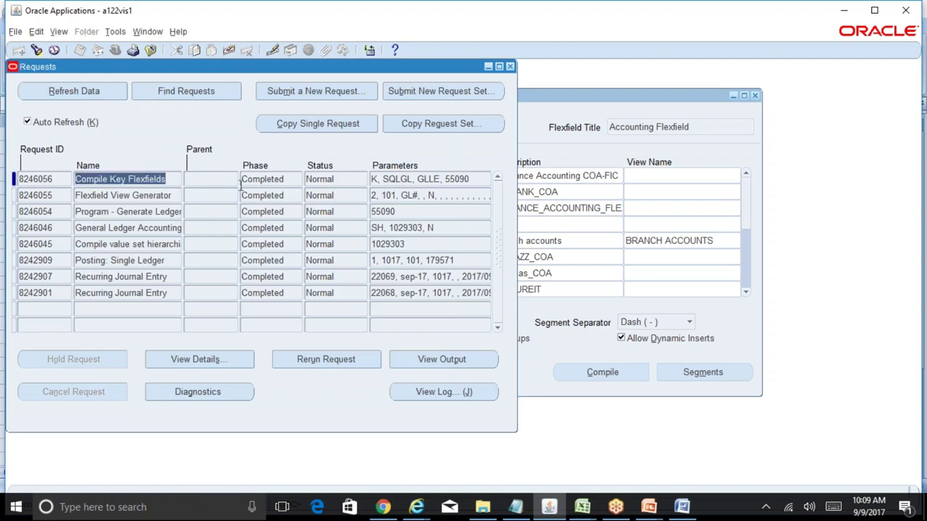
left_click(289, 180)
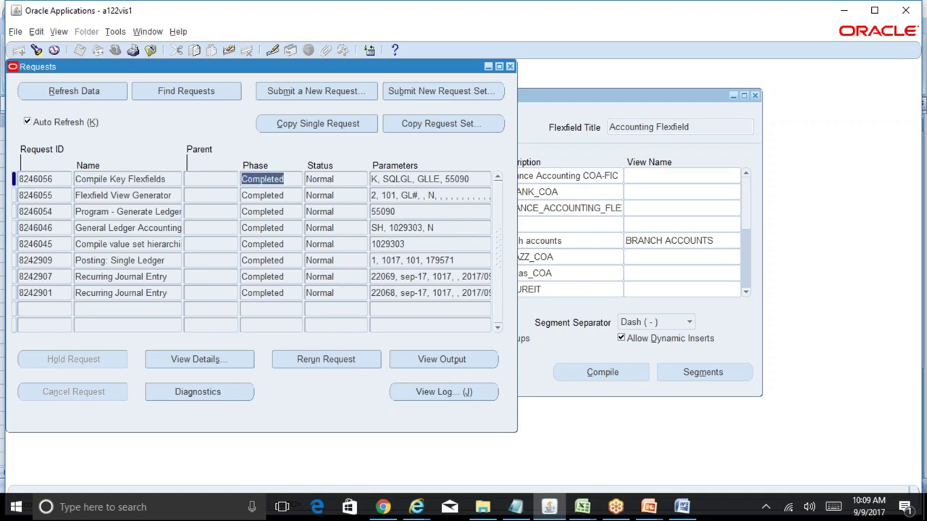
left_click(321, 181)
left_click(296, 183)
left_click(348, 181)
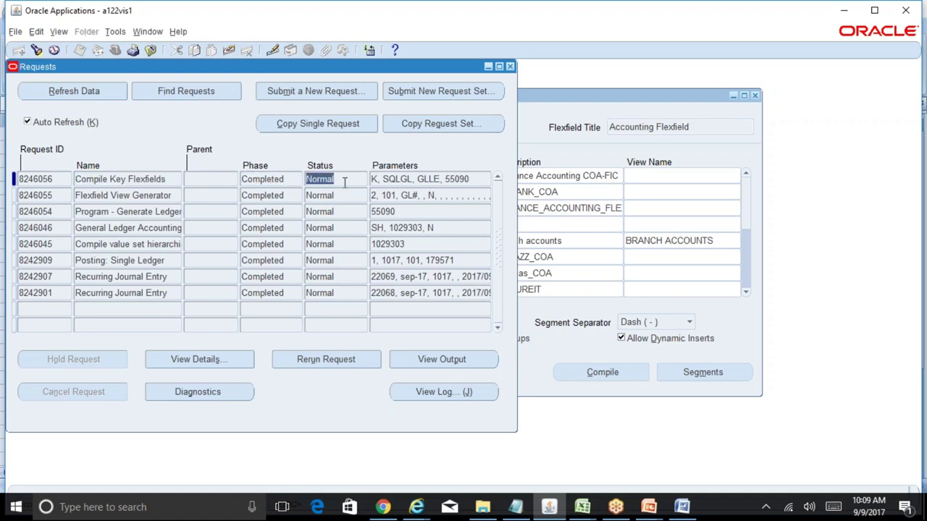
left_click(295, 181)
left_click(352, 181)
left_click(284, 182)
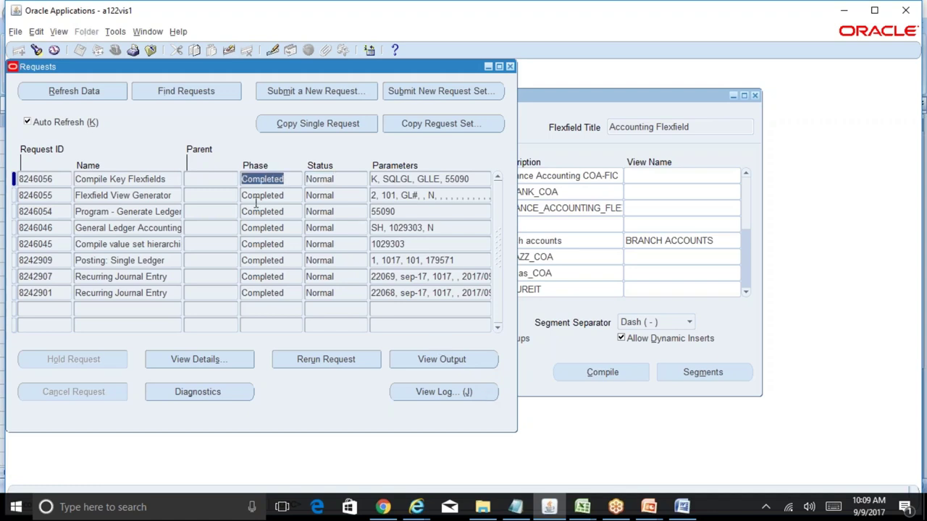
left_click(169, 183)
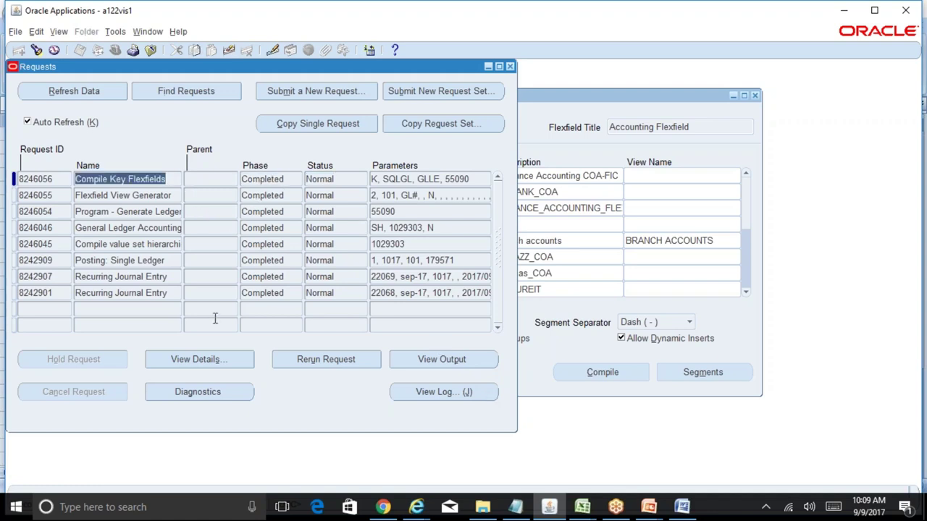
left_click(243, 362)
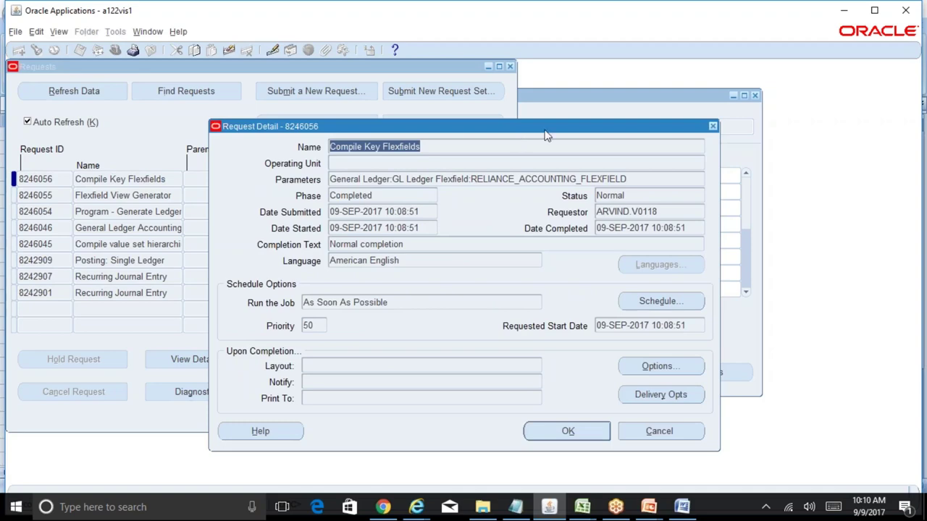
- Review the Compile Key Flexfields request detail, including who submitted it and its start time
left_click_drag(544, 130, 723, 142)
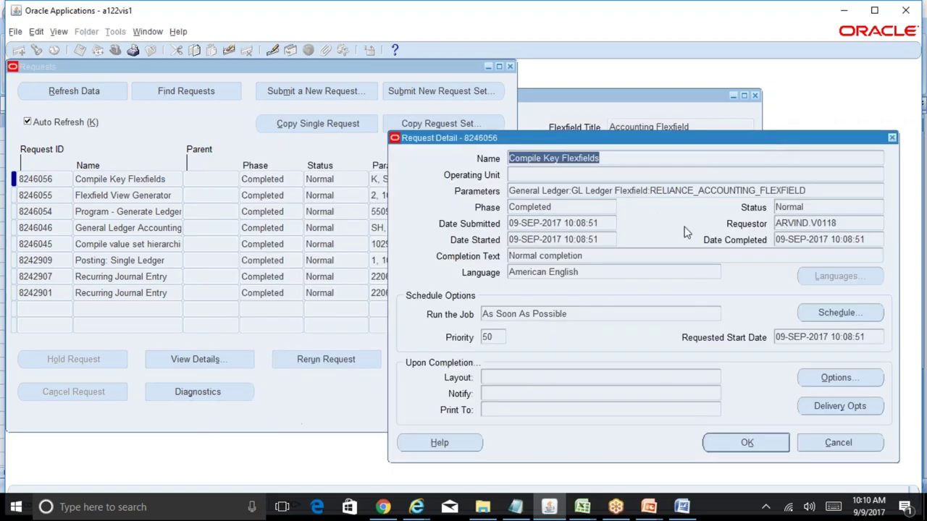
left_click(844, 222)
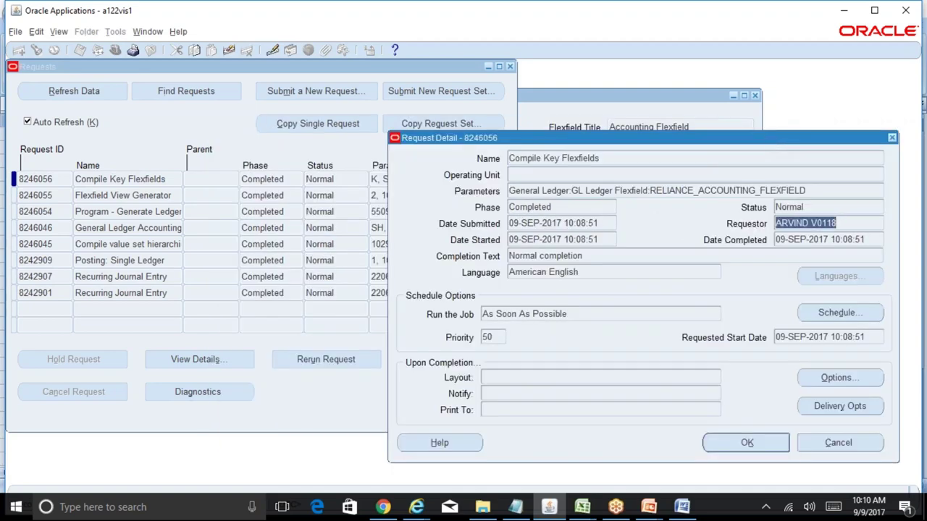
left_click(606, 244)
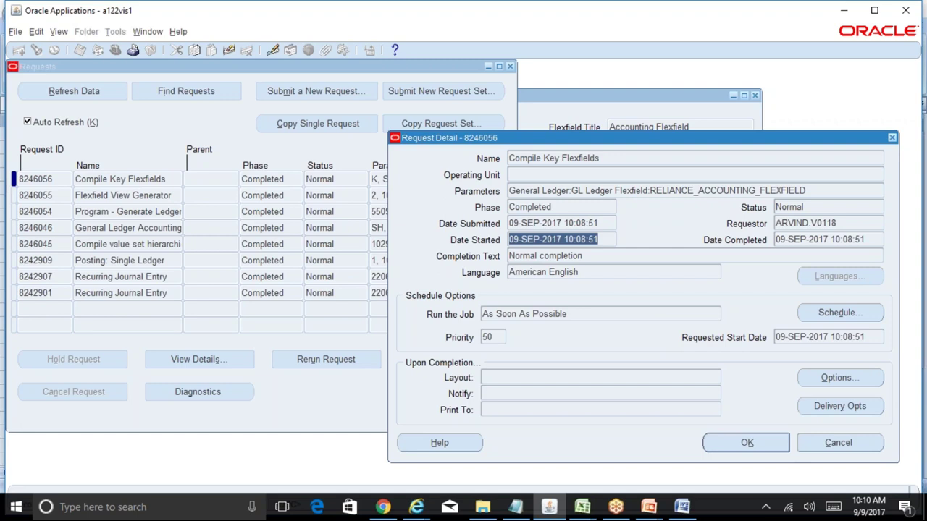
- Close the Request Detail and Requests windows to return to Key Flexfield Segments
left_click(864, 444)
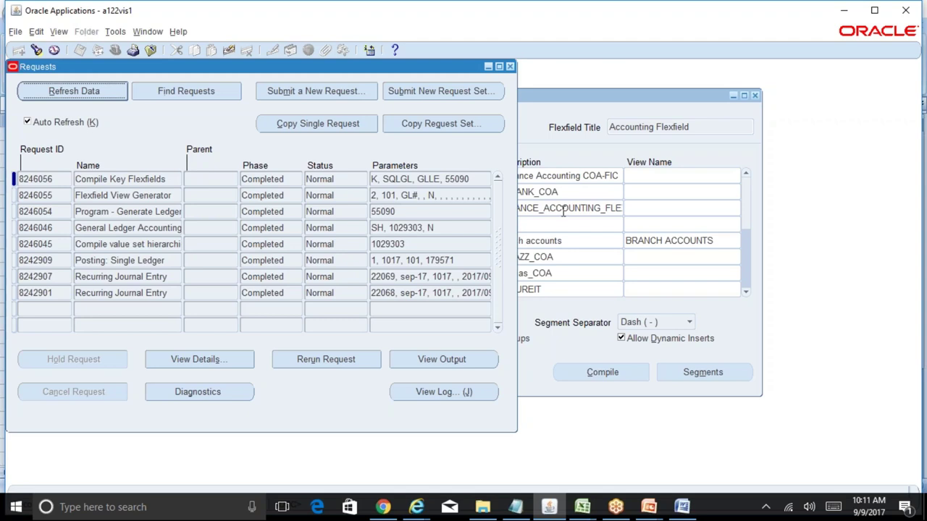
left_click(510, 66)
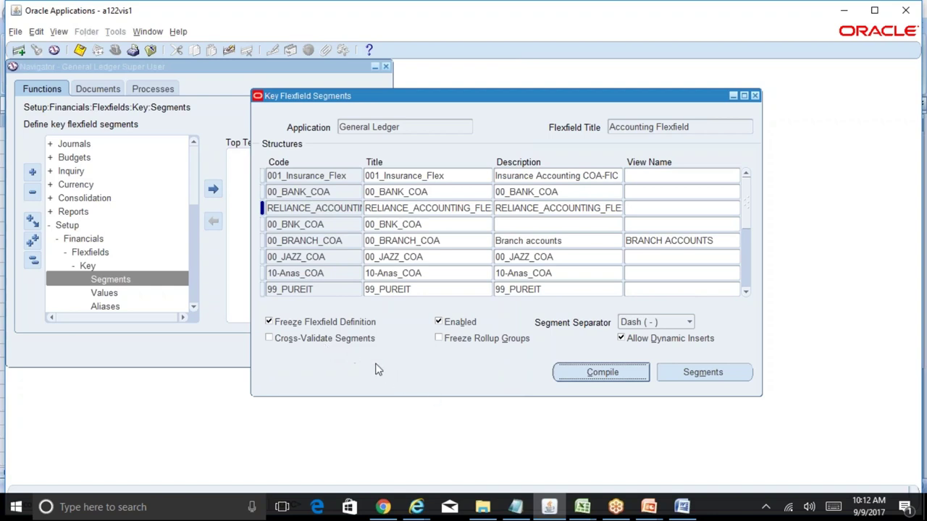
left_click(582, 507)
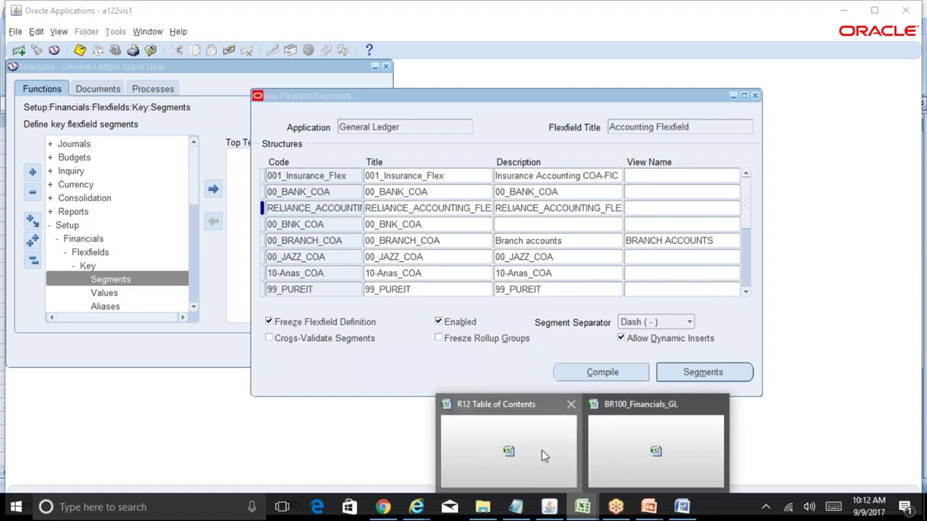
left_click(541, 449)
left_click(116, 475)
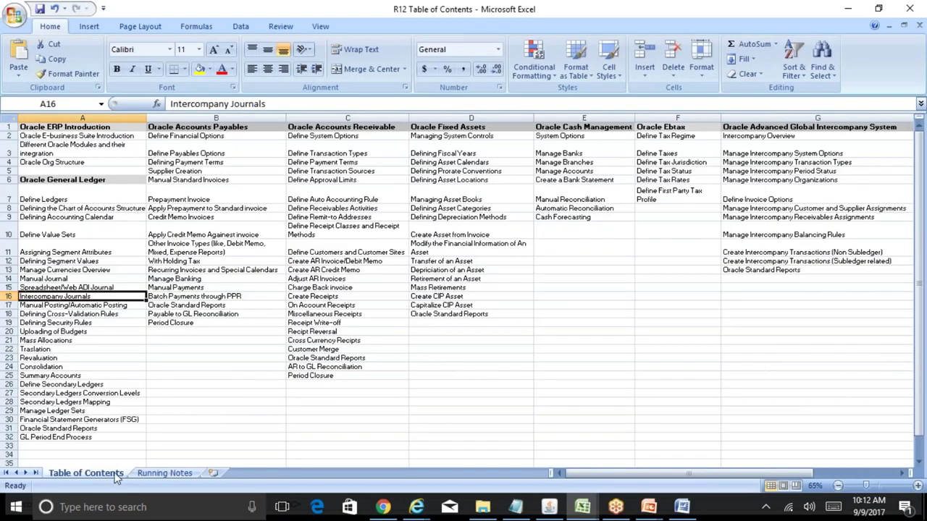
left_click(106, 314)
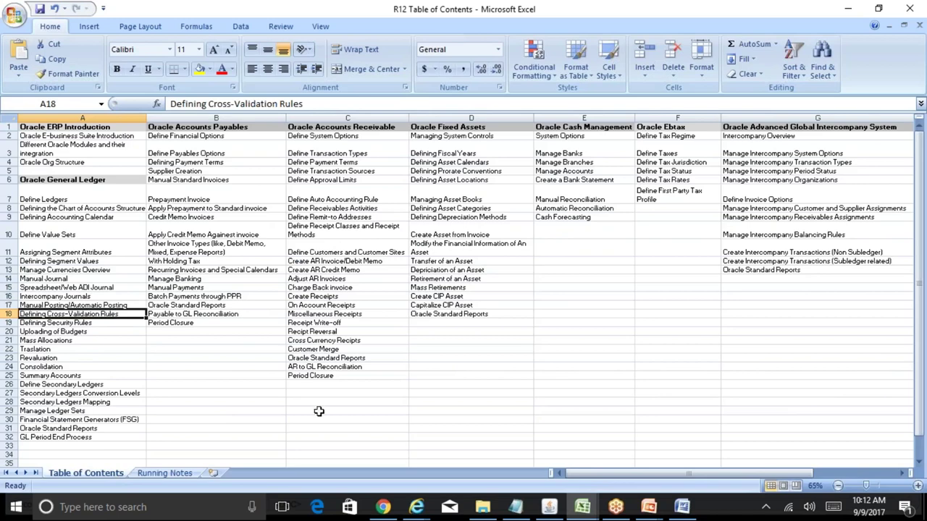
left_click(546, 510)
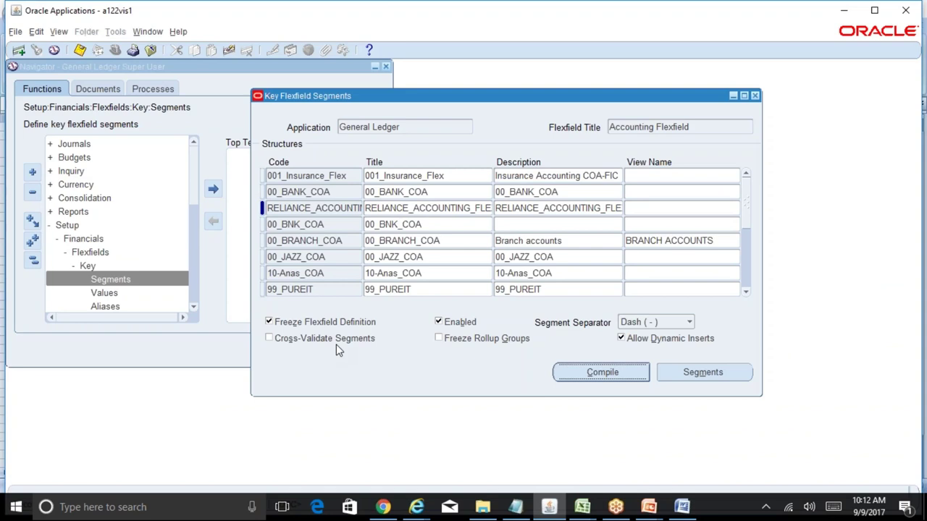
- Unfreeze the flexfield definition and enable Cross-Validate Segments
left_click(305, 323)
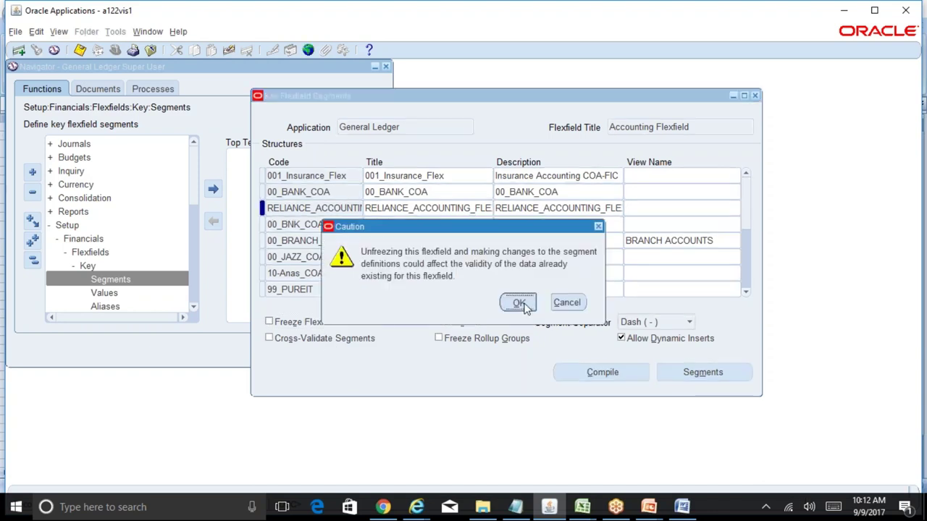
left_click(518, 303)
left_click(346, 342)
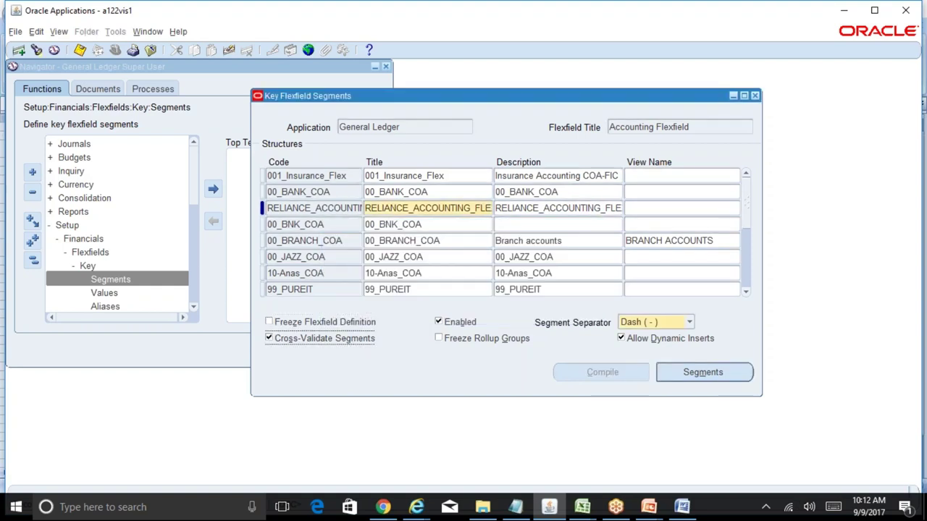
- Refreeze and recompile RELIANCE_ACCOUNTING_FLEXFIELD, clearing the compilation notes
left_click(327, 324)
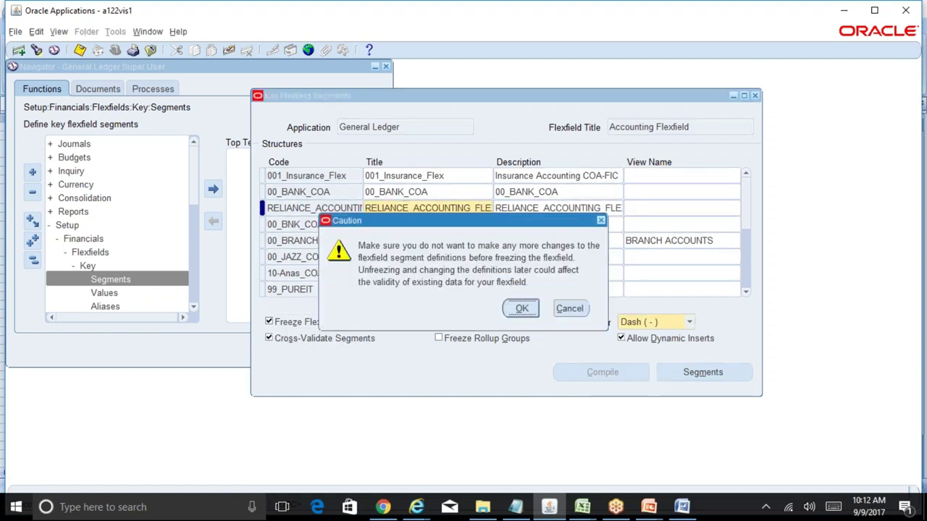
left_click(517, 309)
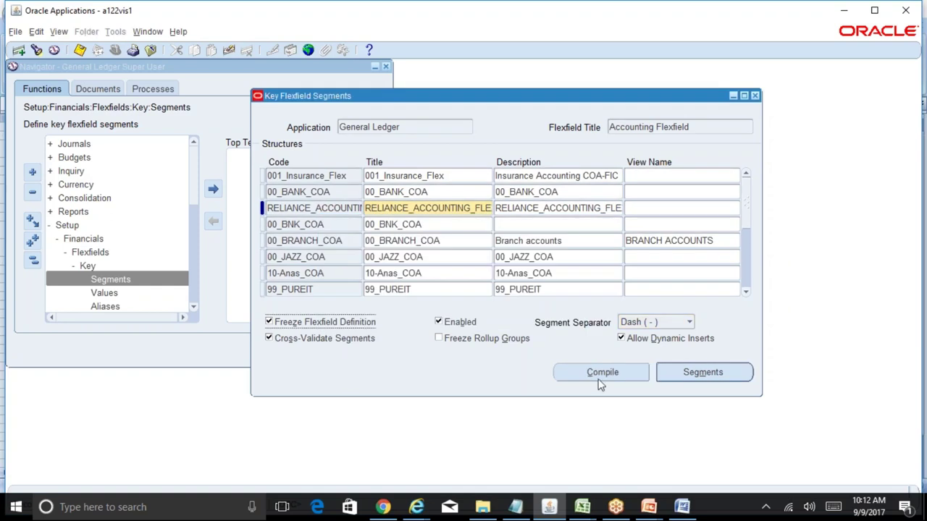
left_click(600, 386)
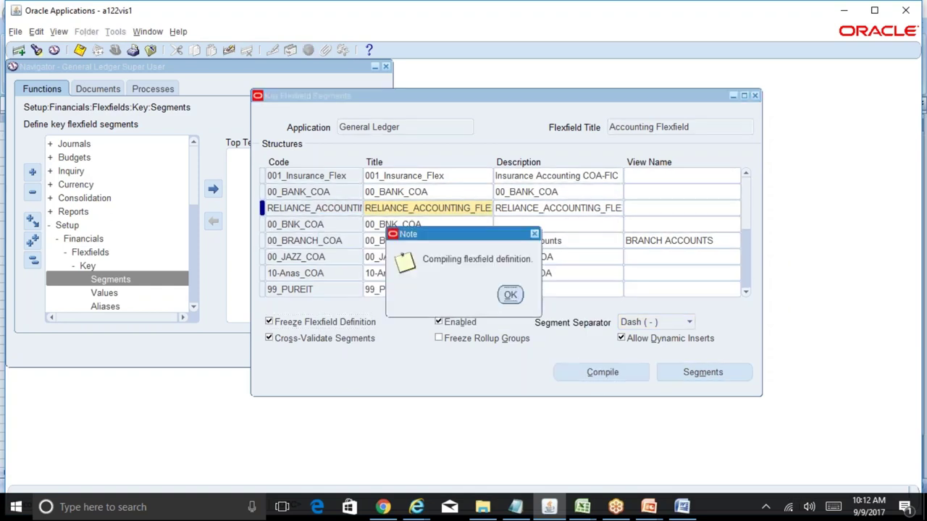
left_click(509, 295)
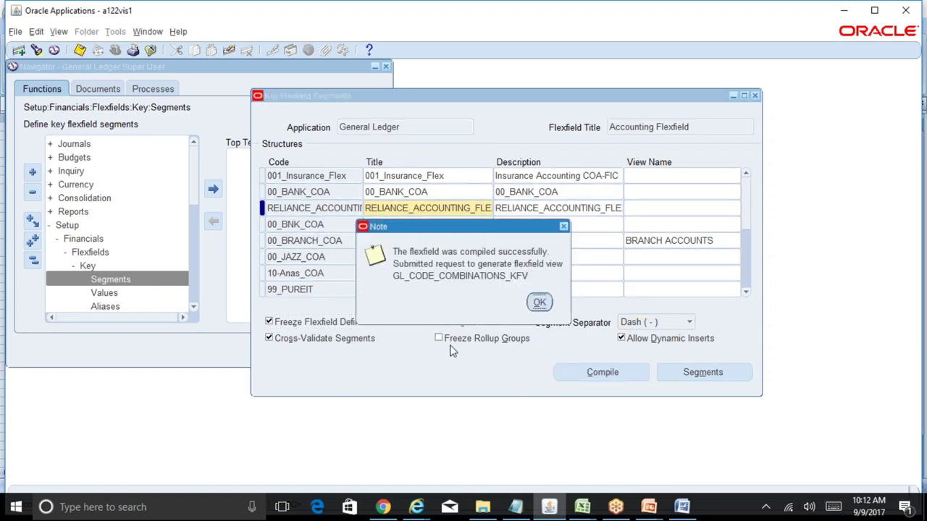
left_click(539, 304)
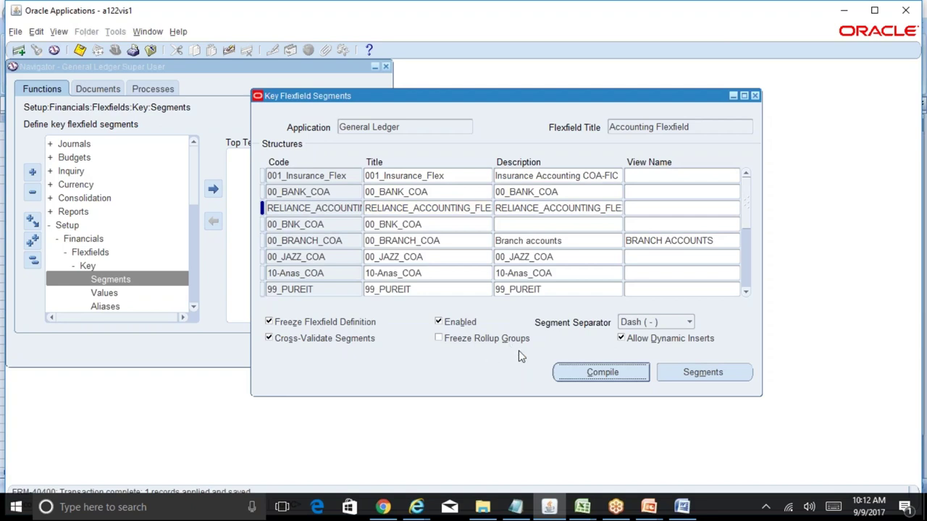
left_click(583, 507)
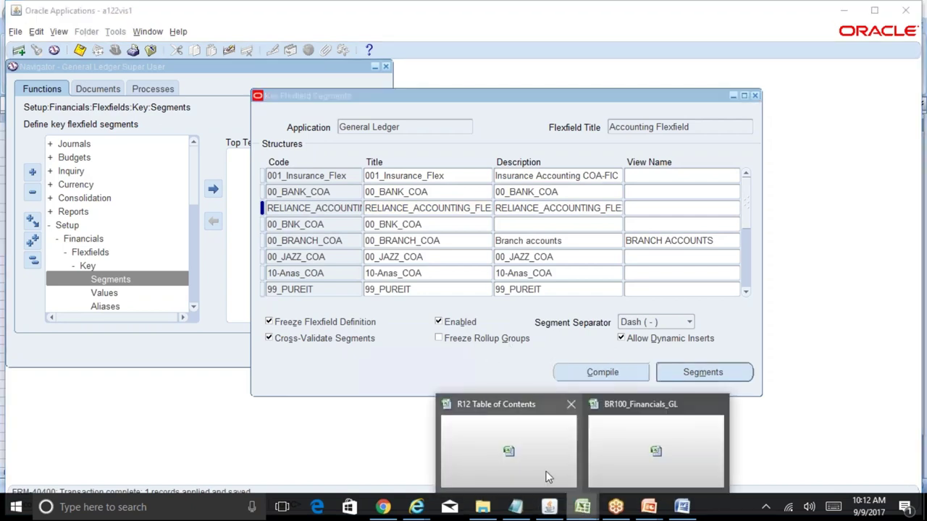
- Check the Summary Accounts topic in the R12 Table of Contents workbook, then return to Oracle
left_click(547, 478)
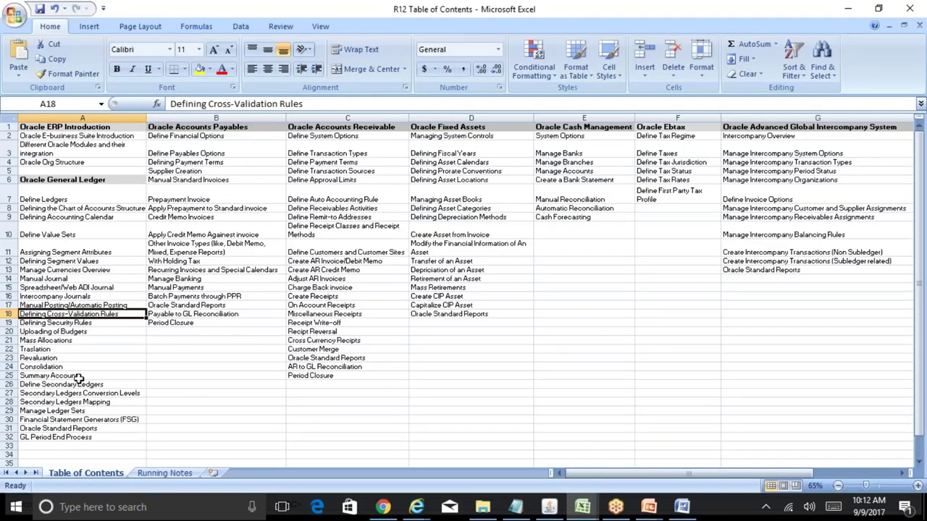
left_click(76, 376)
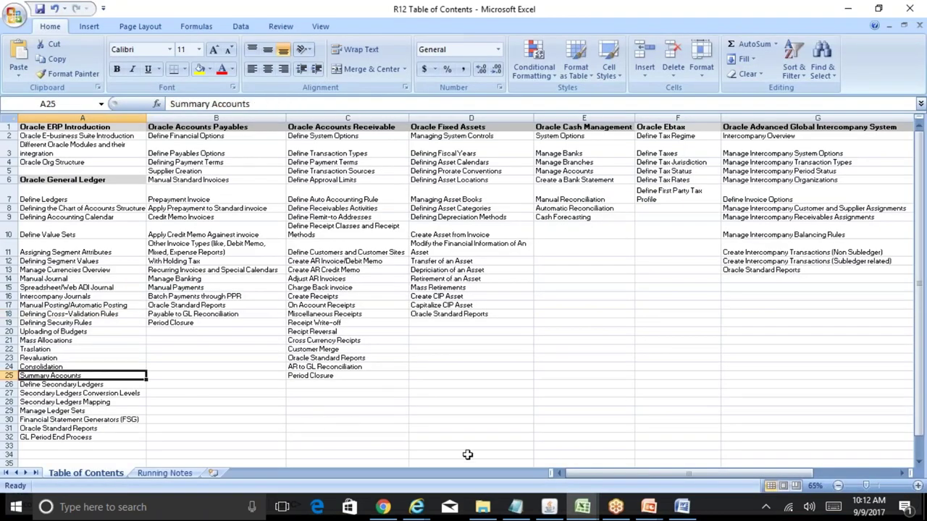
left_click(569, 406)
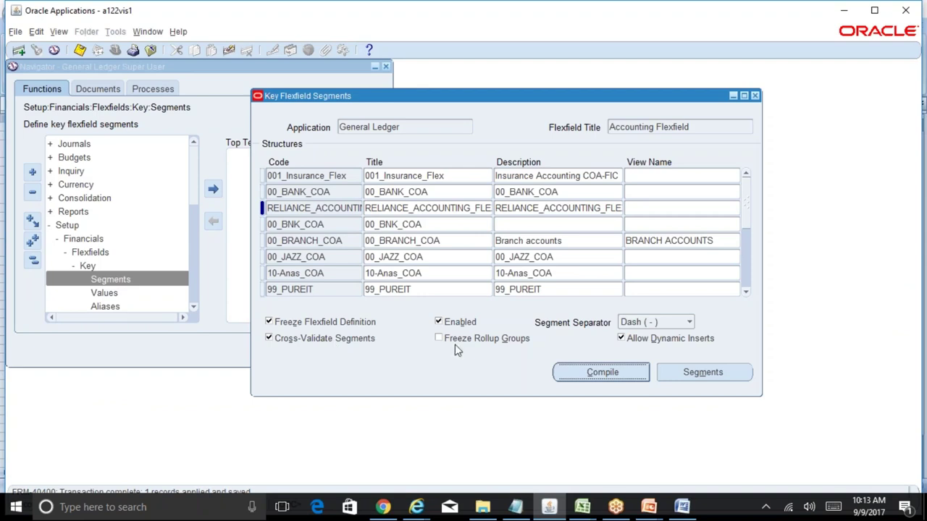
- Unfreeze the flexfield definition and open its segment list
left_click(335, 322)
left_click(519, 303)
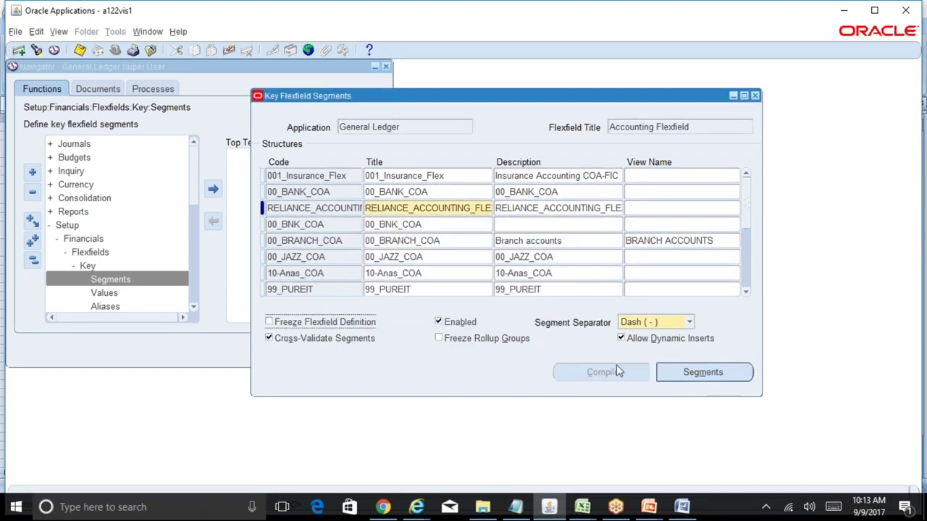
left_click(700, 372)
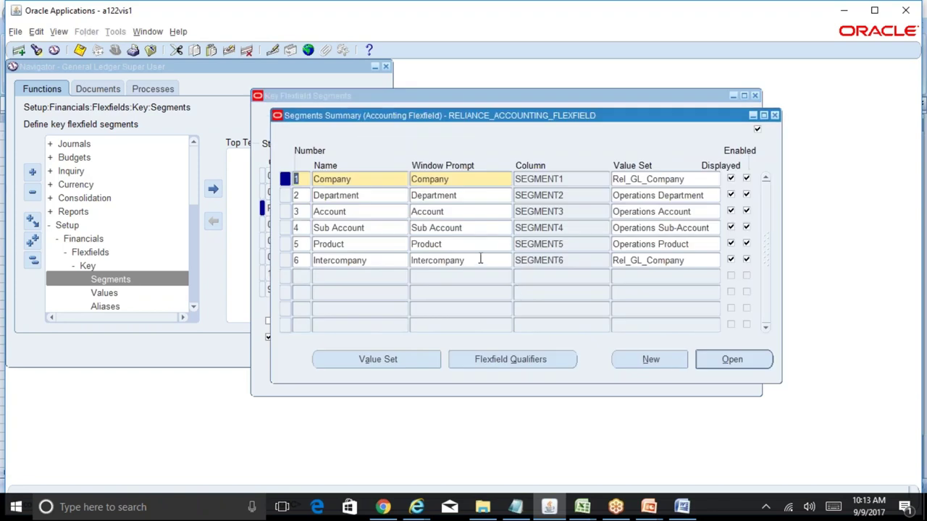
- Review the Department, Account, Sub Account, Product and Intercompany segment prompts and columns
left_click(480, 260)
key("Tab")
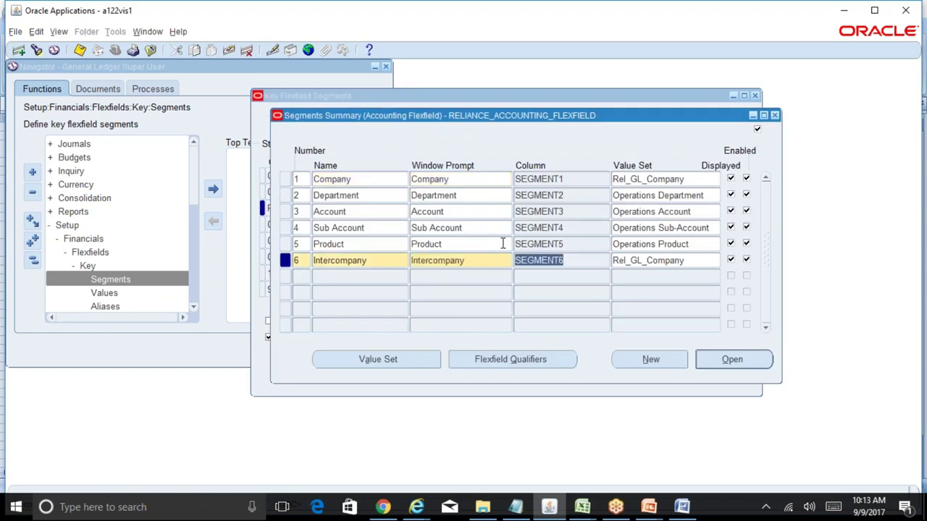
left_click(563, 244)
left_click(467, 244)
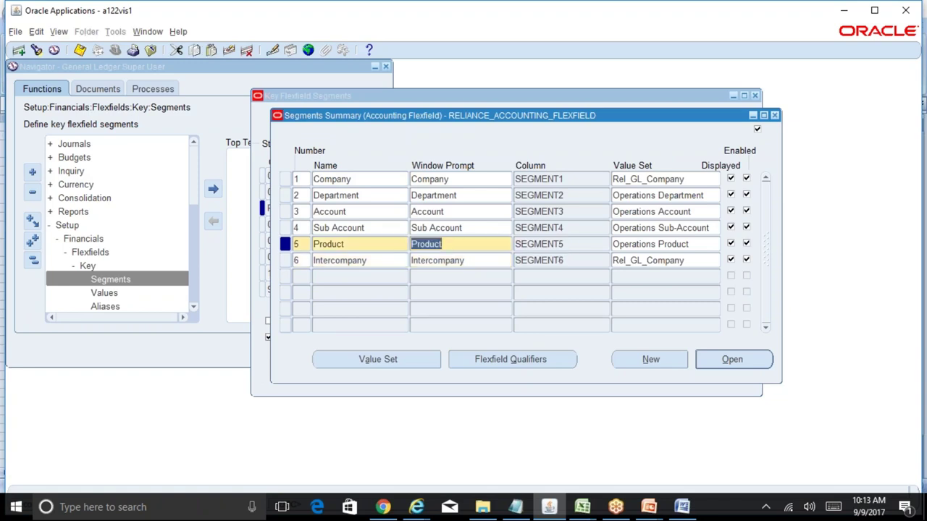
left_click(465, 229)
left_click(572, 211)
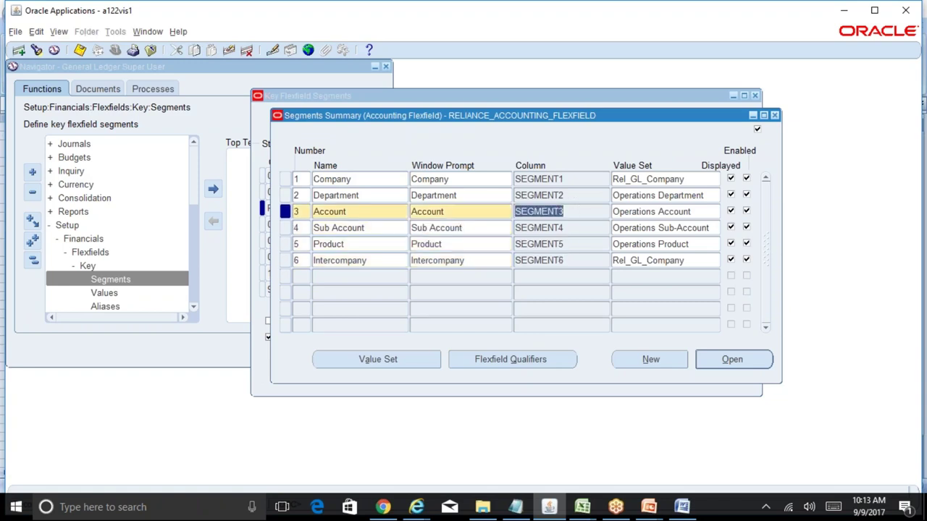
left_click(444, 211)
left_click(463, 196)
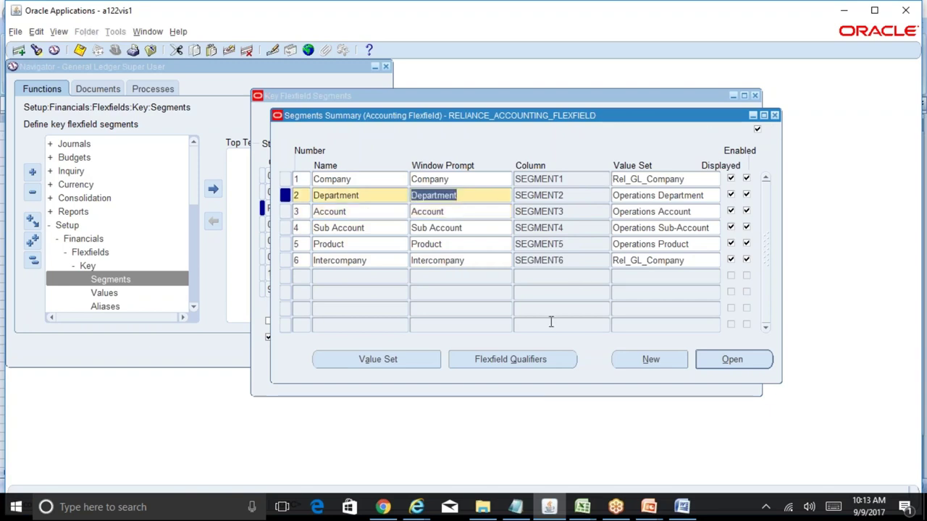
left_click(354, 280)
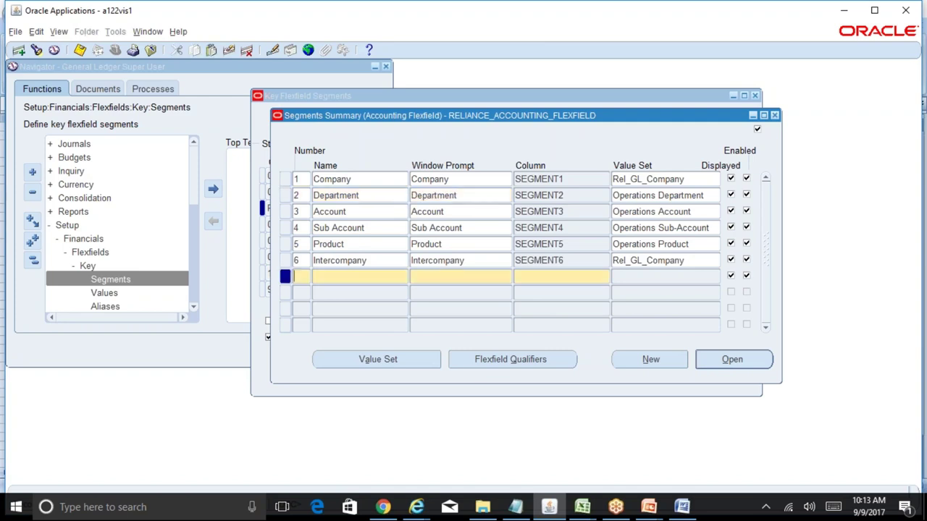
key("Up")
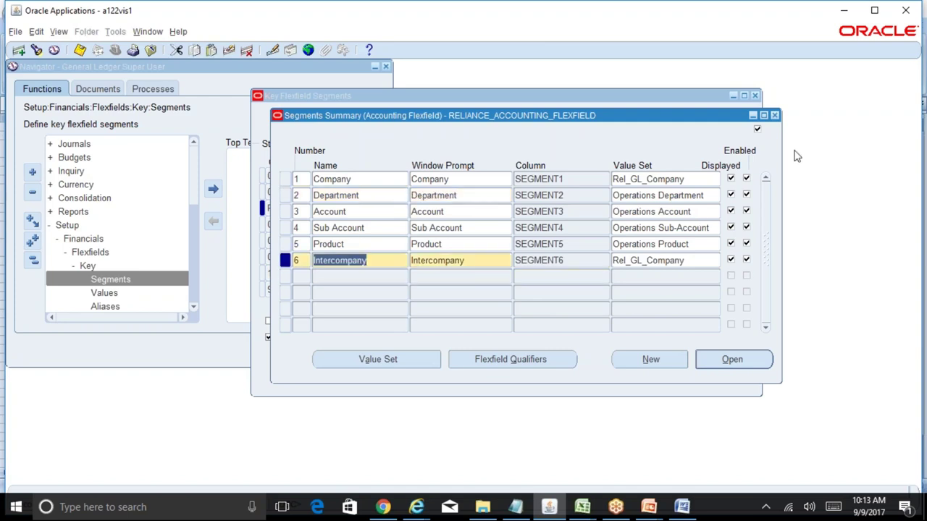
key("ctrl+F4")
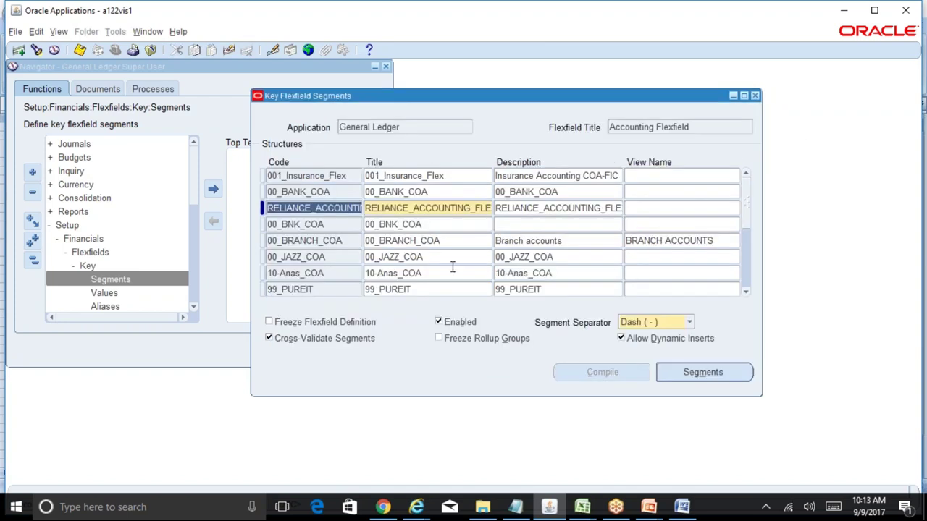
- Refreeze and recompile the flexfield, dismissing the compilation notice
left_click(315, 326)
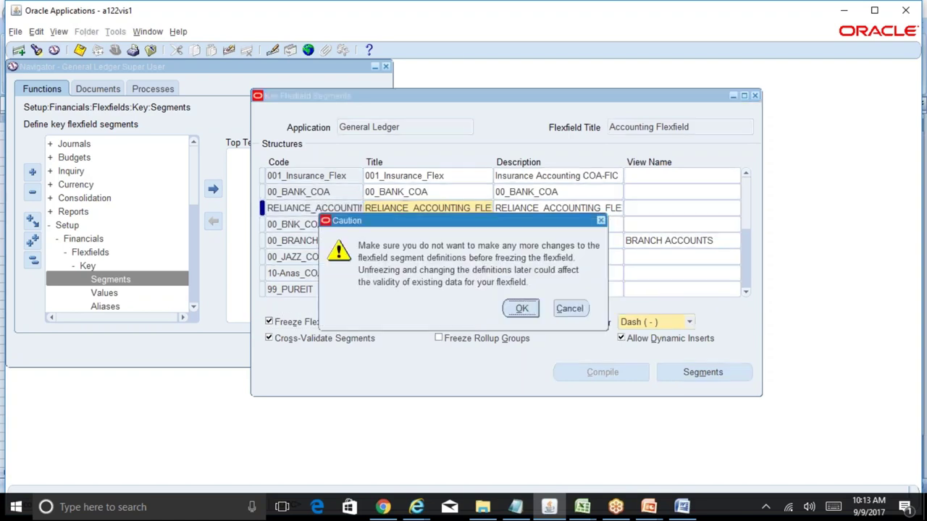
left_click(522, 309)
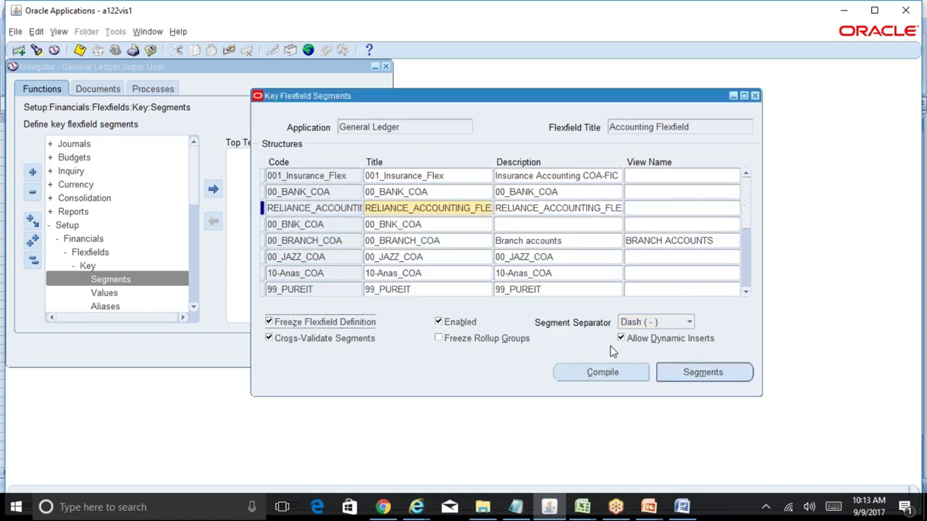
left_click(612, 375)
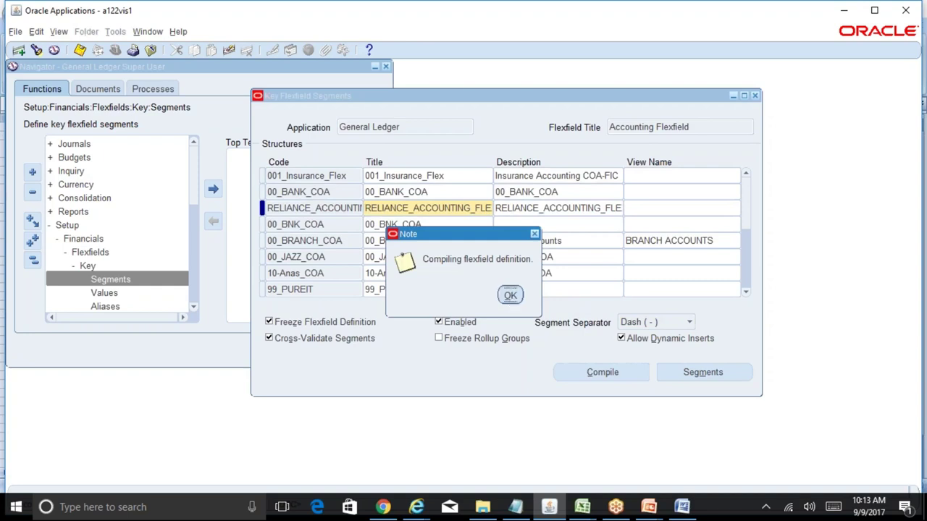
left_click(542, 303)
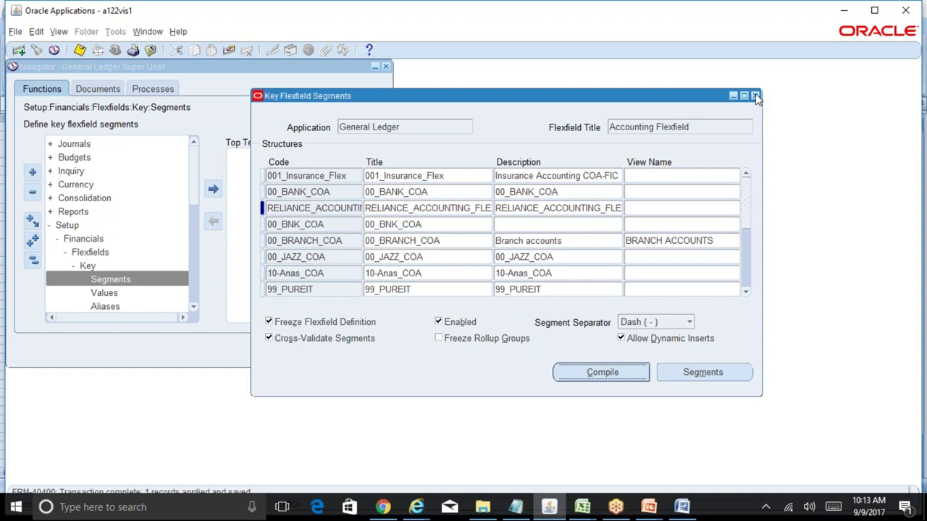
left_click(582, 507)
- In BR100_Financials_GL, look over the GL-1.2 Account segment details and Responsibility row
left_click(622, 476)
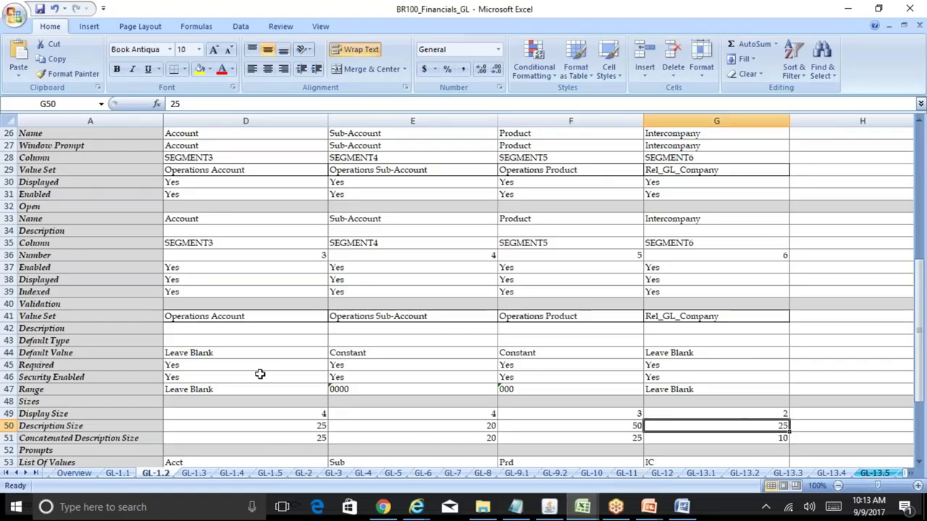
left_click(240, 329)
key("Up")
key("Up")
key("Up")
key("Up")
key("Up")
key("Up")
key("Up")
key("Up")
key("Up")
key("Up")
key("Up")
key("Up")
key("Up")
key("Up")
key("Up")
key("Up")
key("Up")
key("Up")
key("Up")
key("Up")
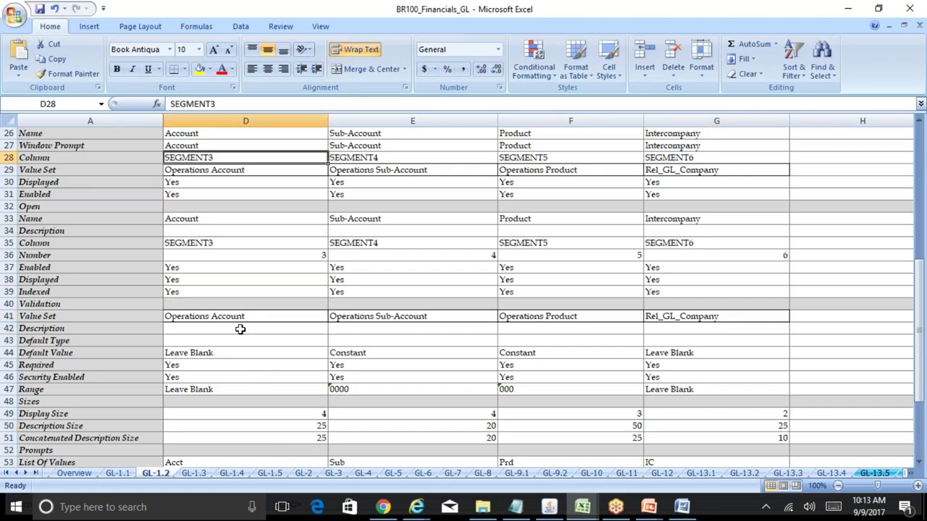
key("Up")
key("Up")
key("Up")
key("Up")
key("Left")
key("Left")
key("Left")
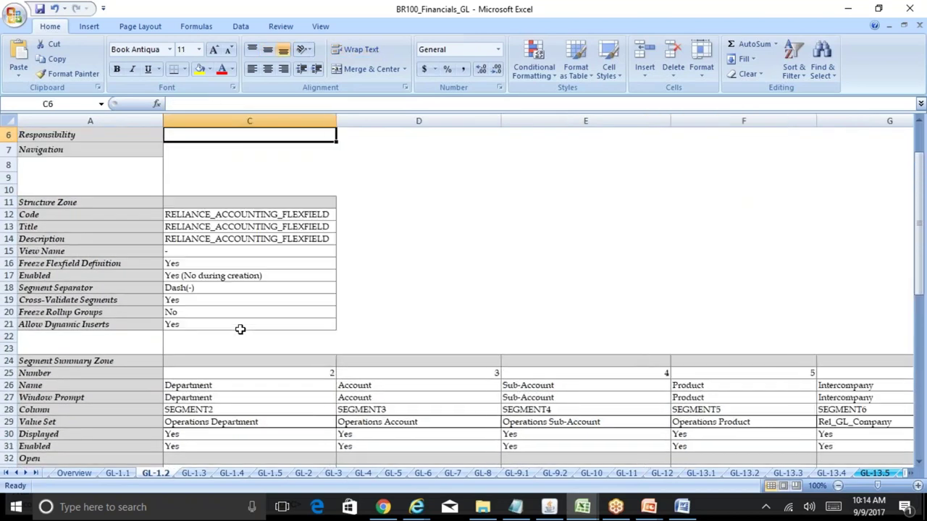
- Check the GL-1.3 Reliance Textiles Inc value, then the Rel_GL_Company and Operations Department value sets
left_click(204, 474)
left_click(373, 358)
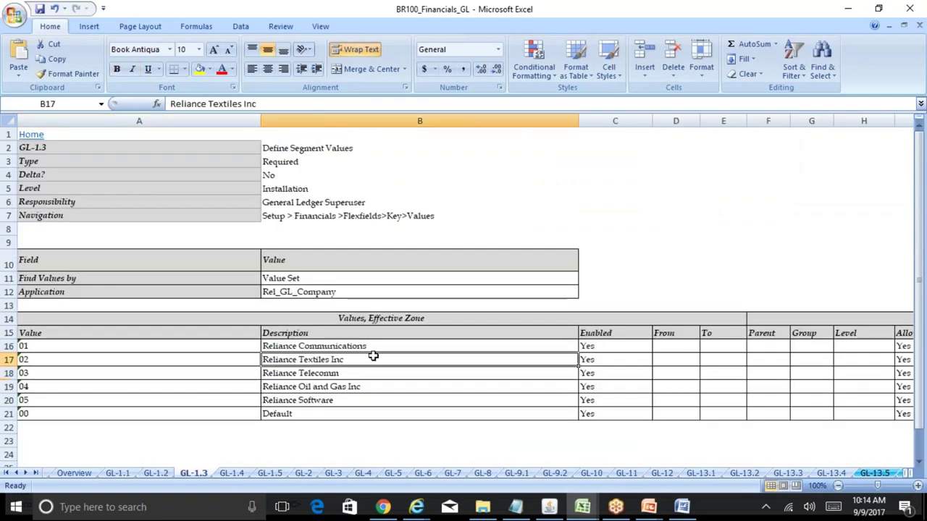
left_click(155, 473)
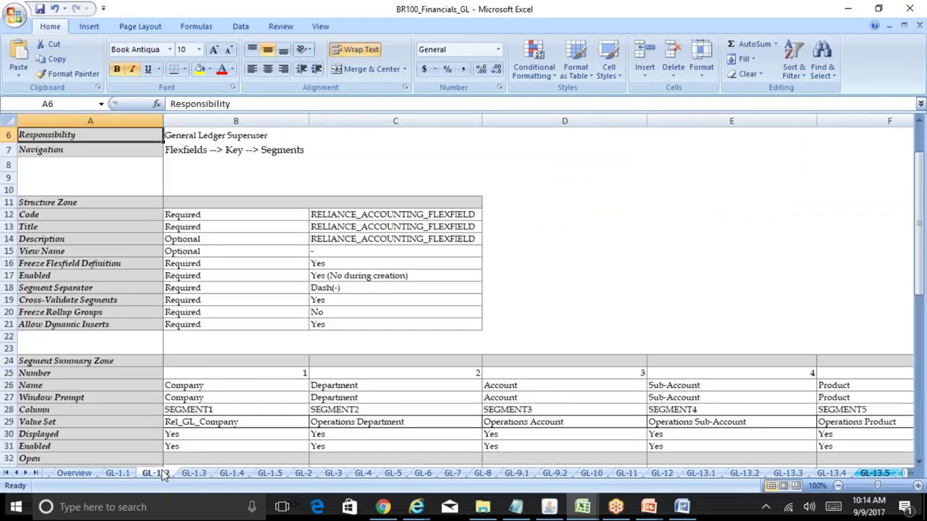
left_click(266, 422)
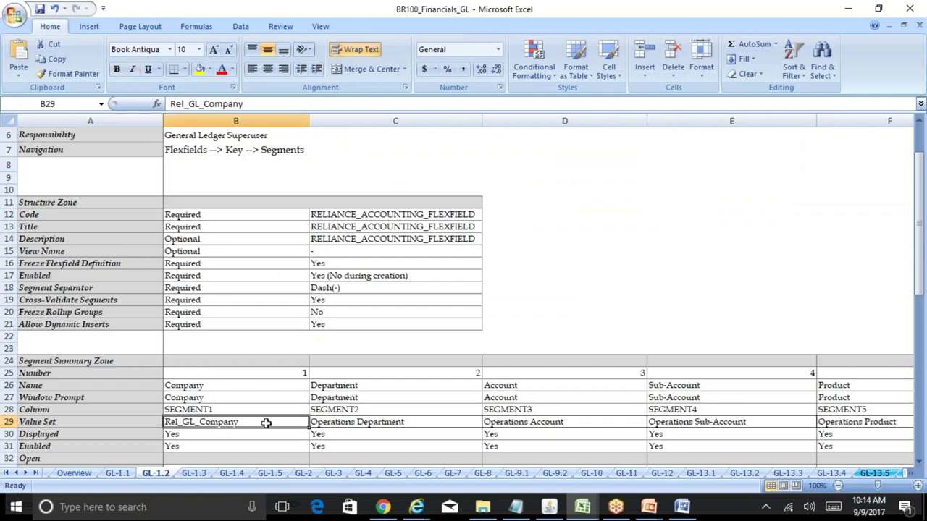
key("Down")
key("Down")
key("Down")
key("Down")
key("Down")
key("Down")
key("Down")
key("Down")
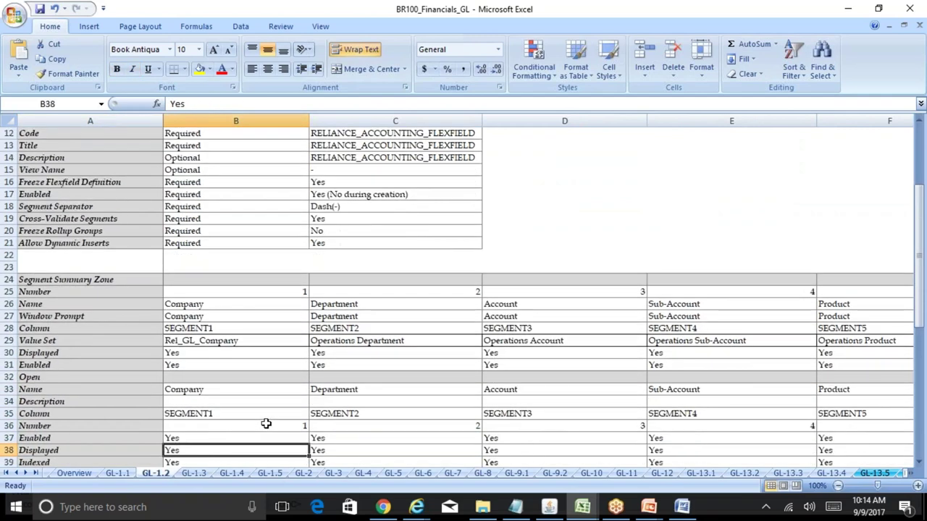
left_click(233, 343)
left_click(359, 342)
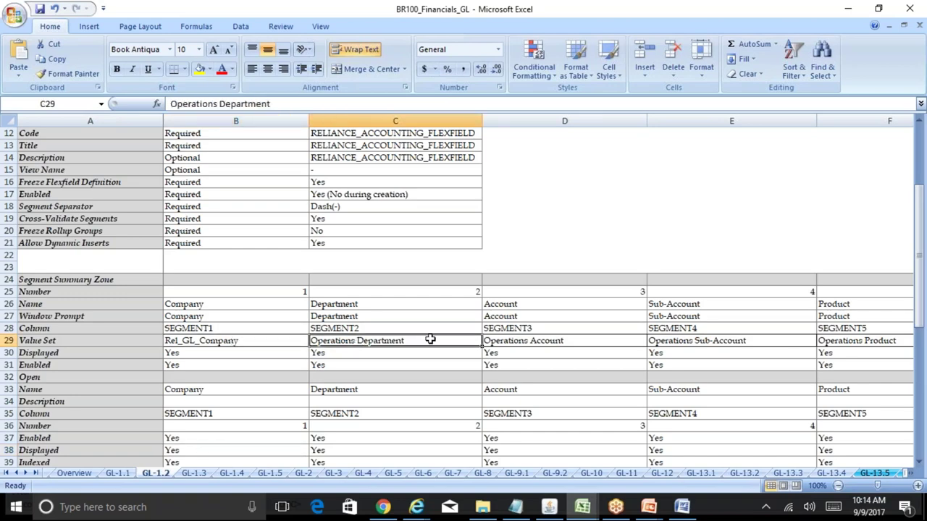